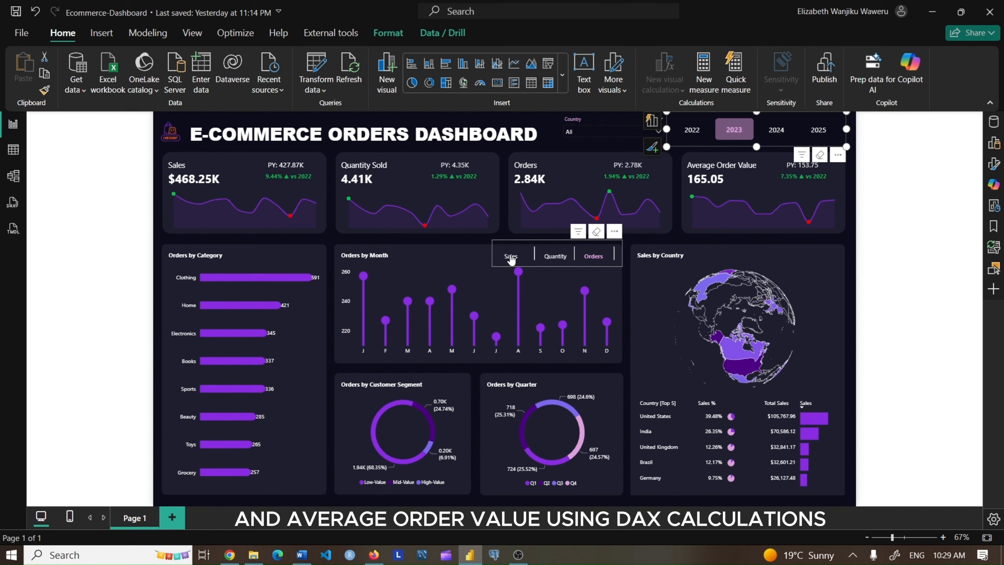
Switch the 2023 charts through the Sales, Quantity and Orders measures in turn
left_click(511, 257)
left_click(553, 257)
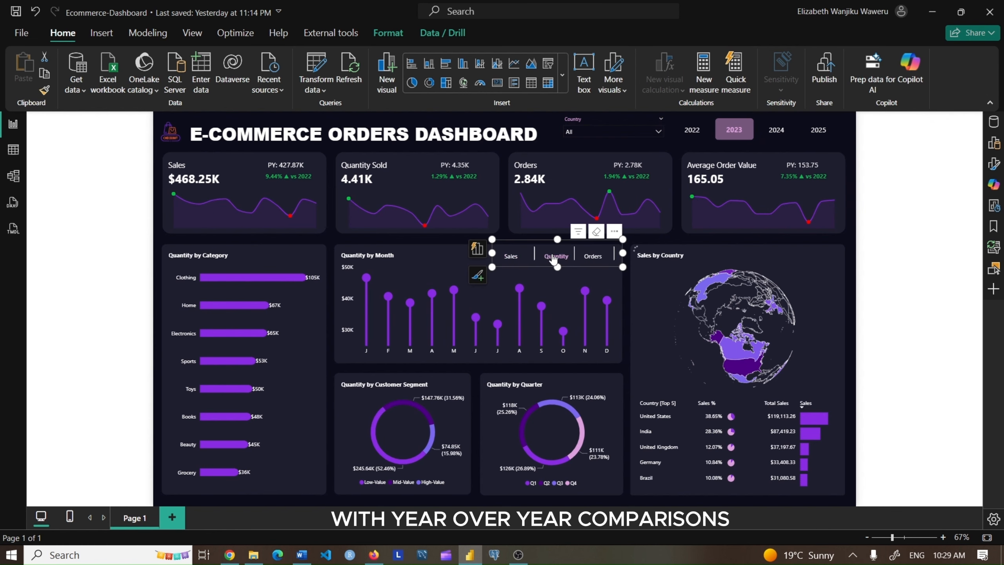
left_click(595, 257)
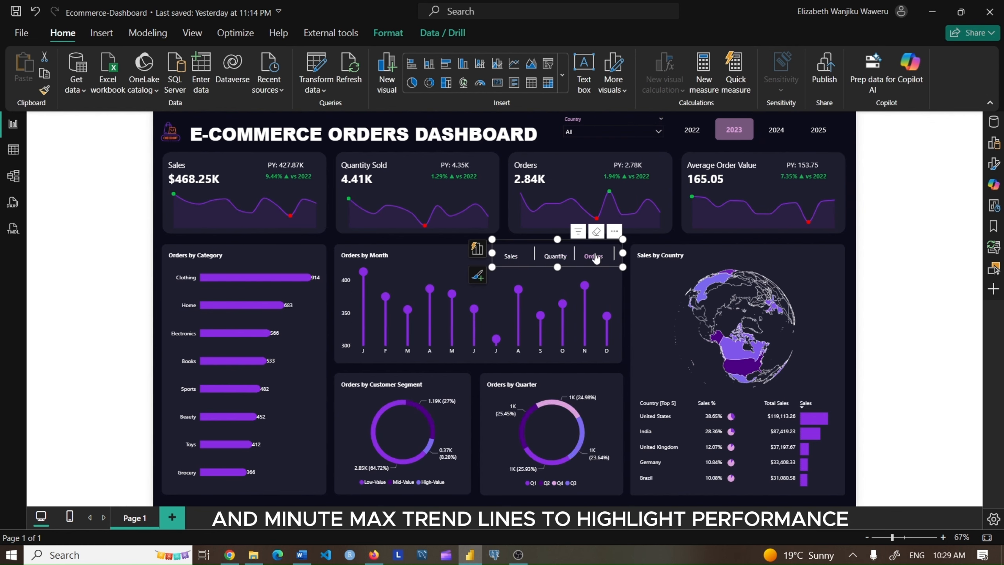
Filter the dashboard to 2024 and view its charts by Sales, Quantity and Orders in turn
left_click(776, 130)
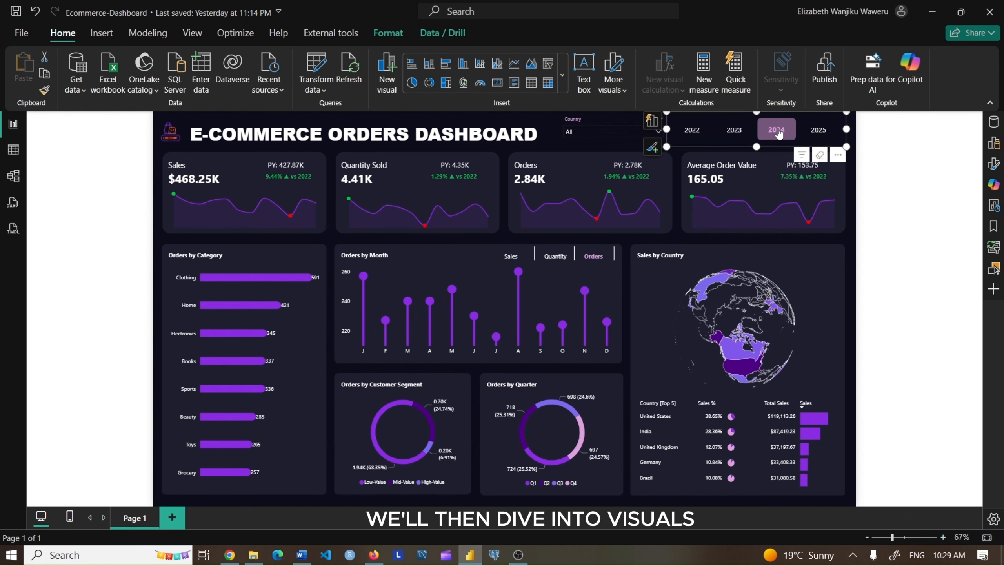
left_click(511, 256)
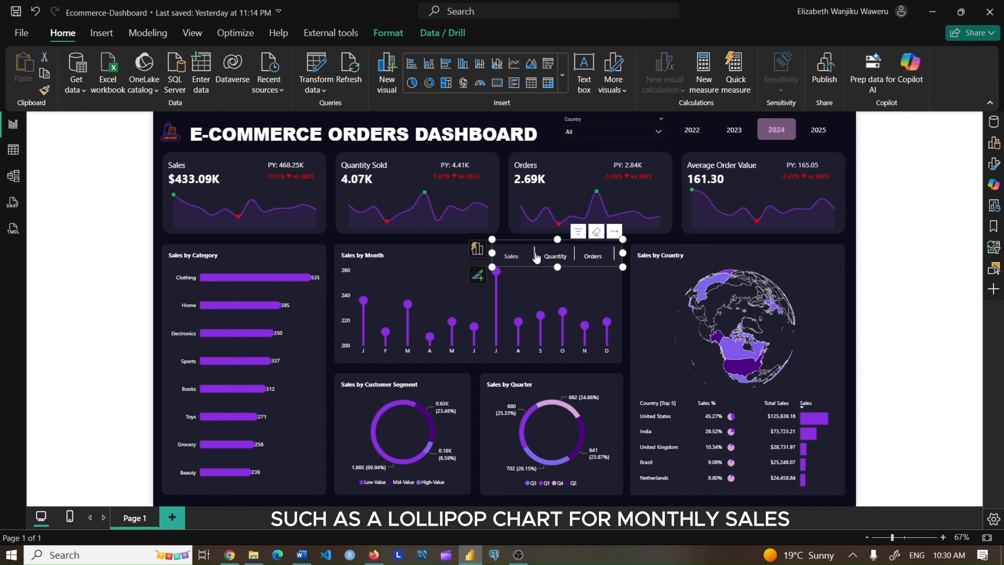
left_click(555, 257)
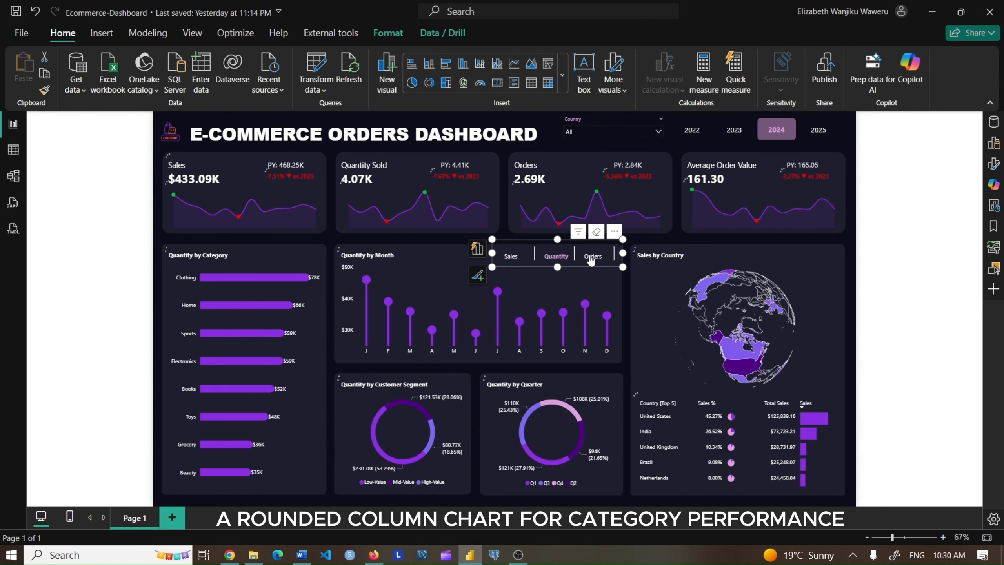
left_click(593, 256)
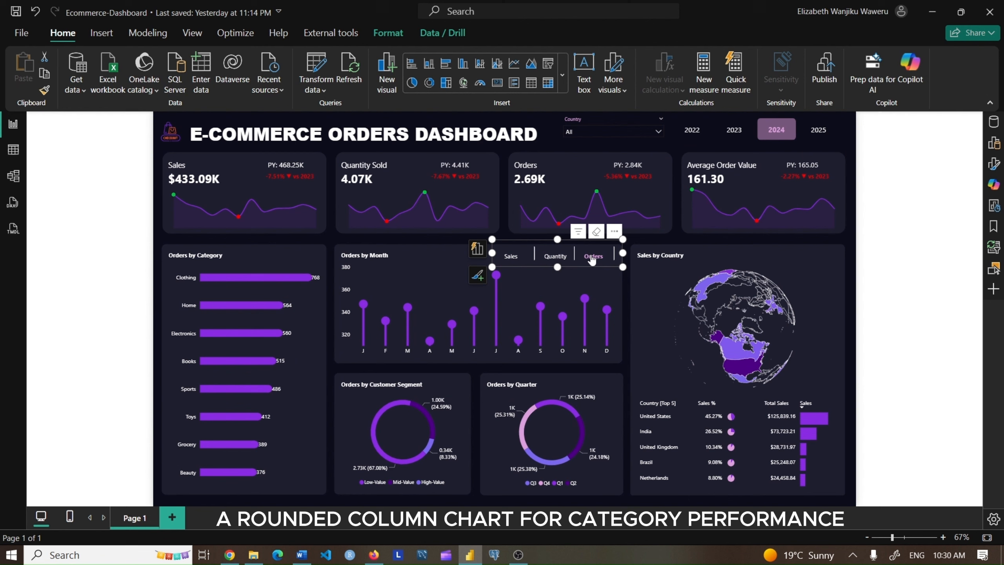
Filter the dashboard to 2025 and view its charts by Sales, Quantity and Orders in turn
left_click(818, 130)
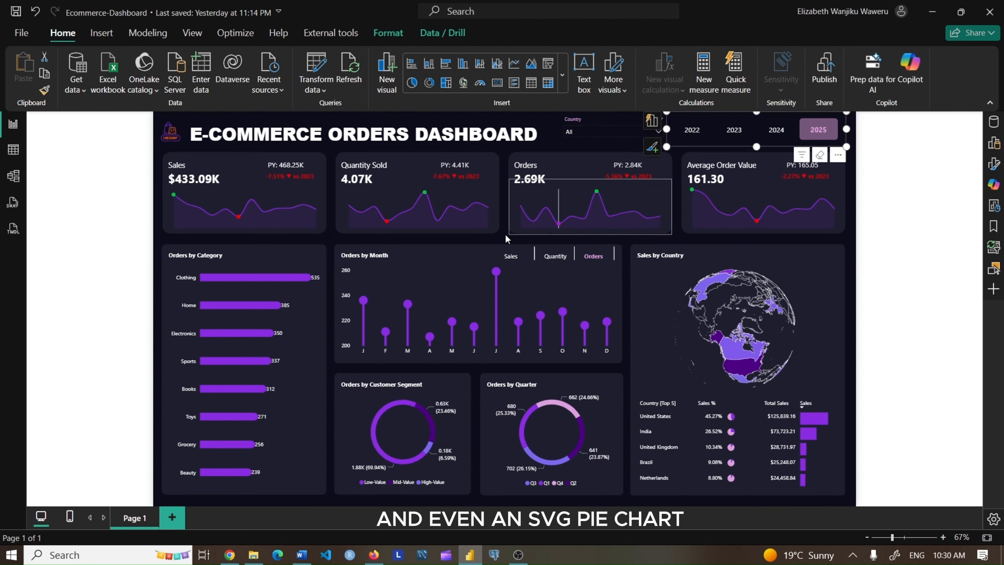
left_click(511, 257)
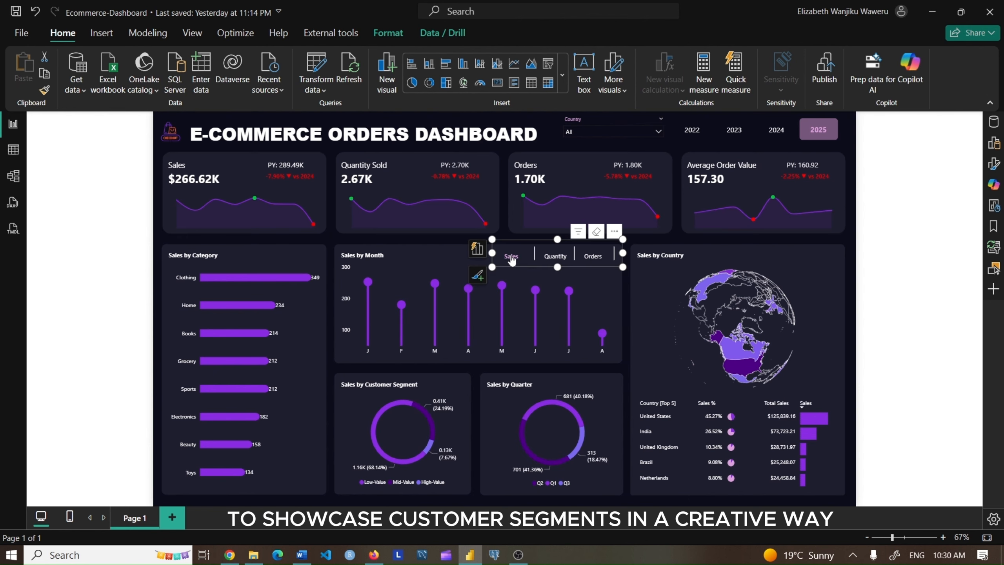
left_click(555, 256)
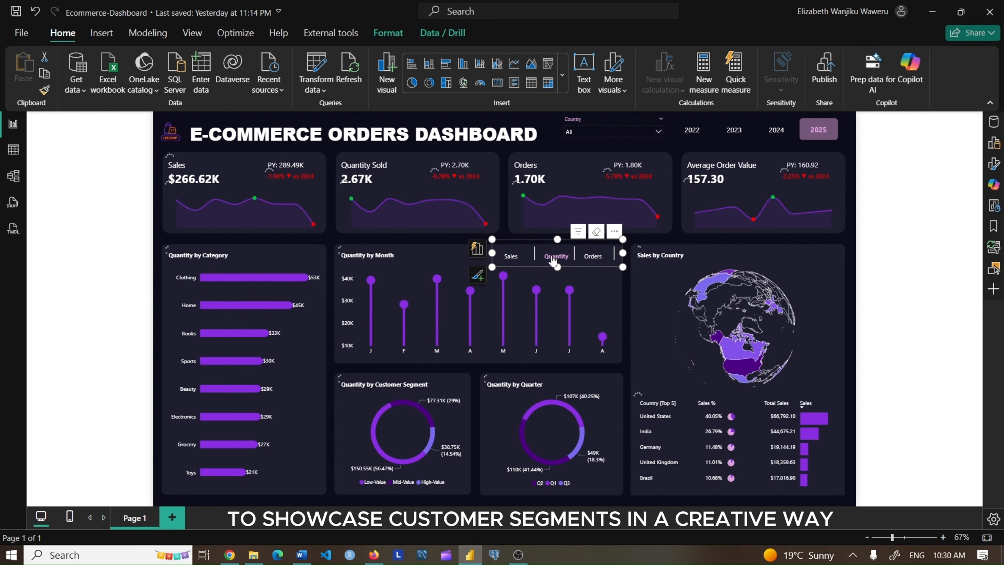
left_click(592, 256)
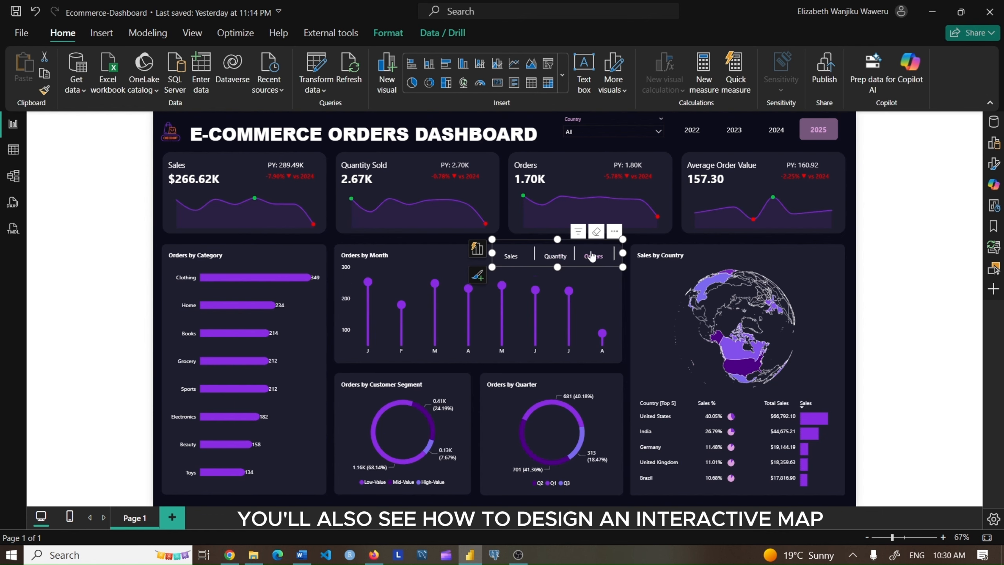
Show the 2023 charts by Sales and filter the dashboard by Australia, Brazil and Canada in turn
left_click(734, 130)
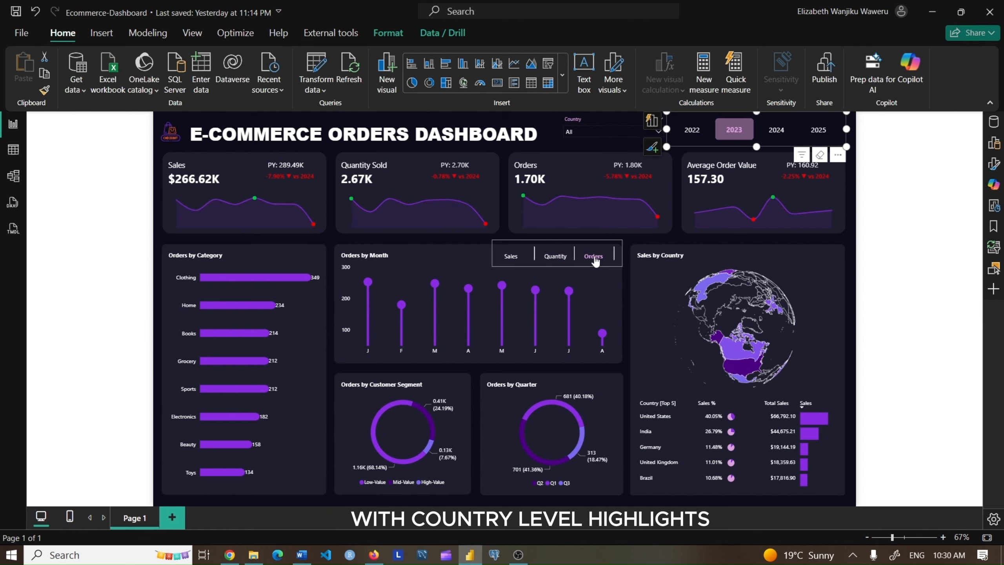
left_click(512, 257)
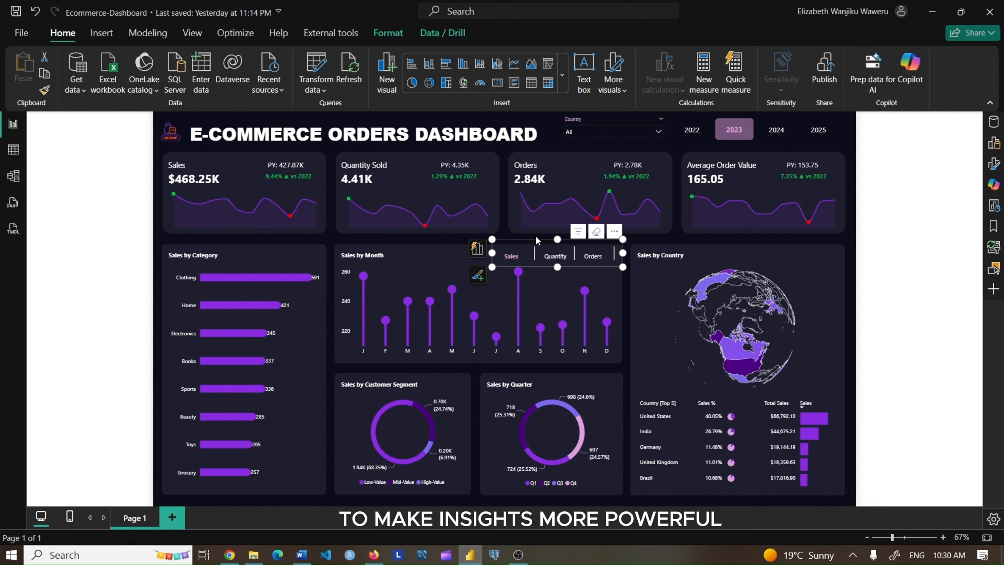
left_click(658, 131)
left_click(580, 143)
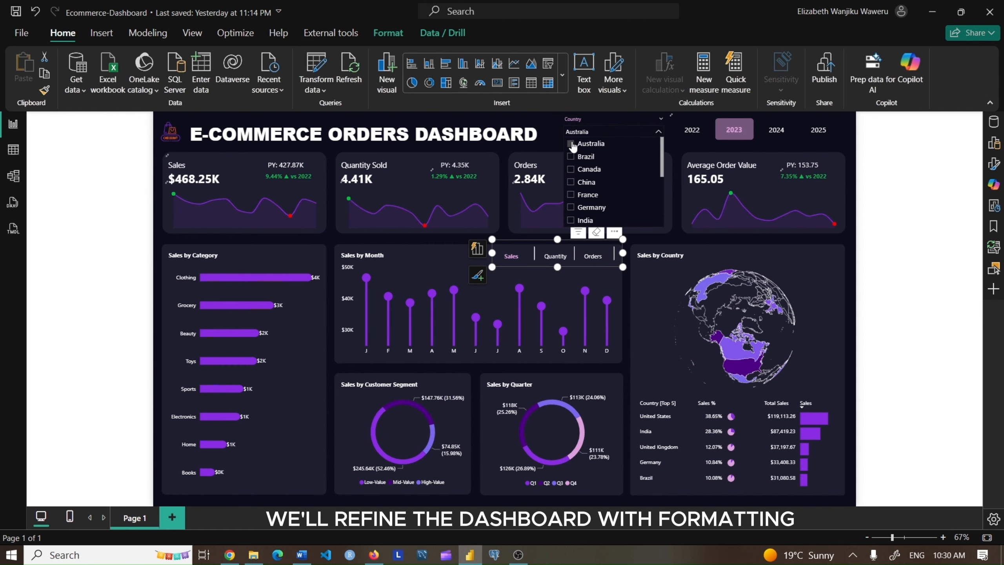
left_click(573, 169)
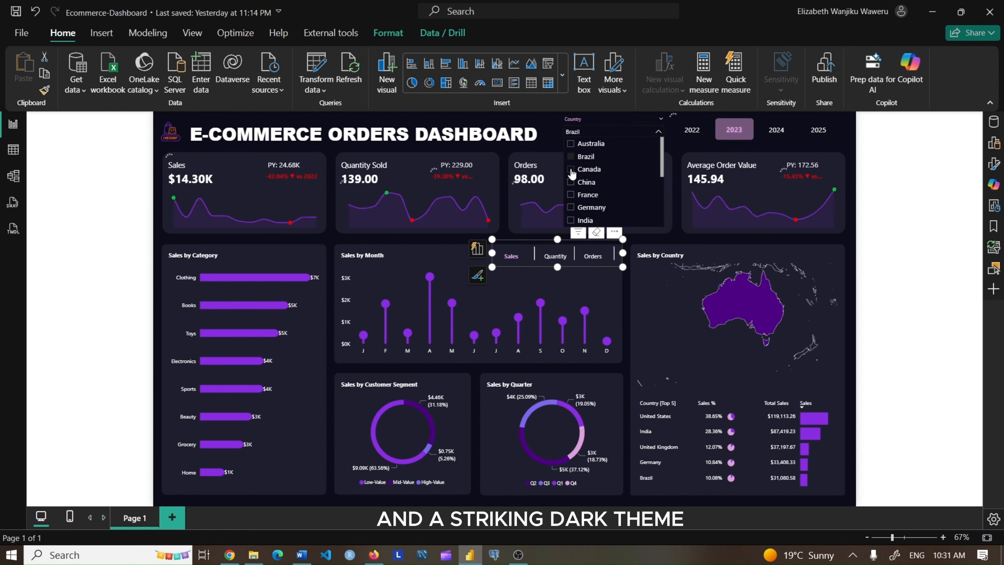
left_click(658, 131)
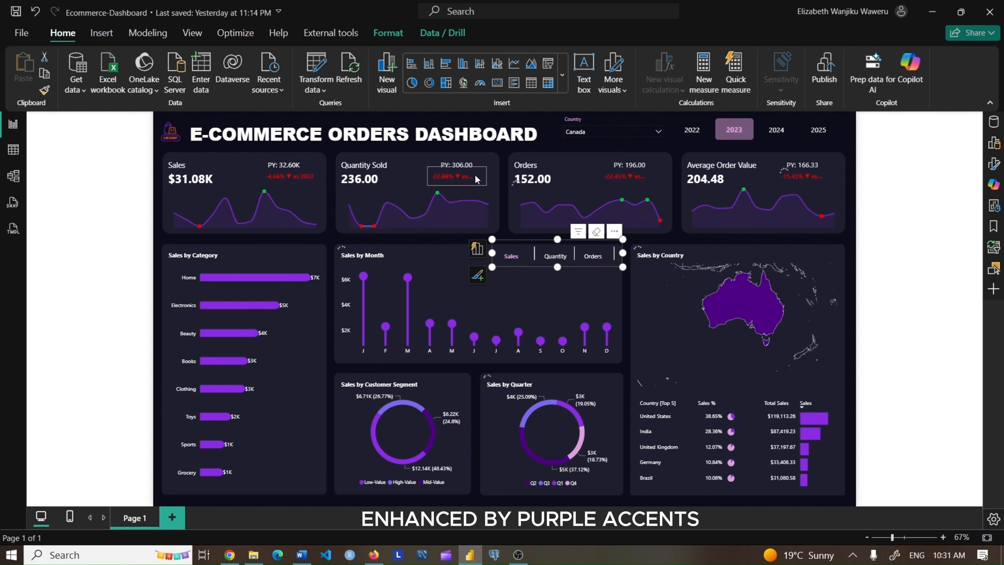
left_click(485, 177)
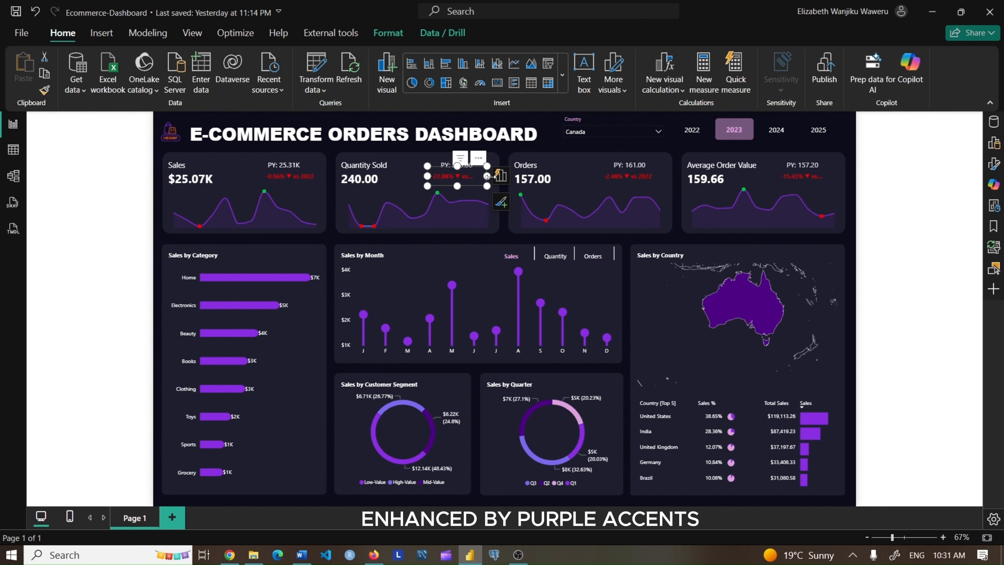
Filter the dashboard by China and by France in turn, and clear the country selection
left_click(657, 132)
left_click(573, 182)
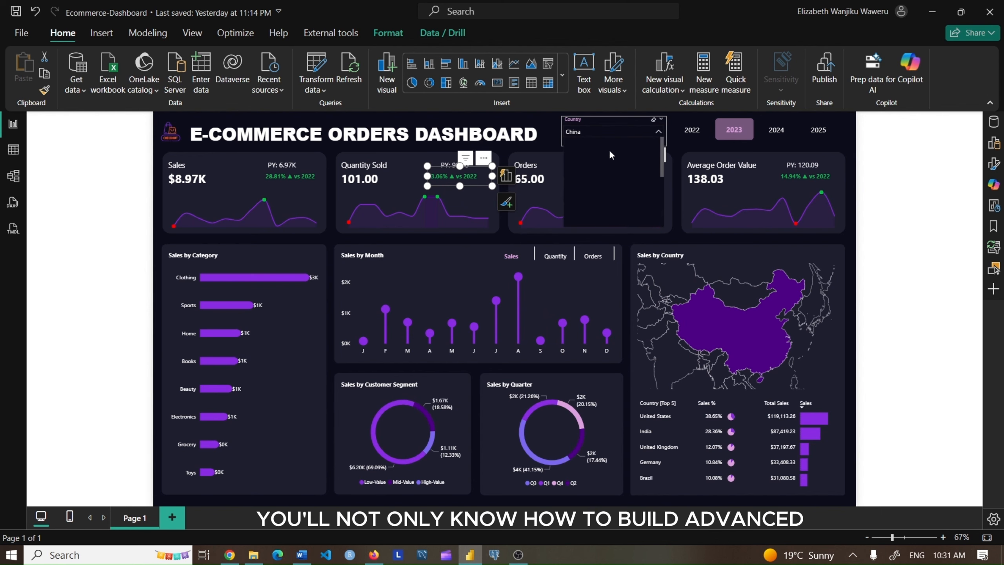
left_click(588, 194)
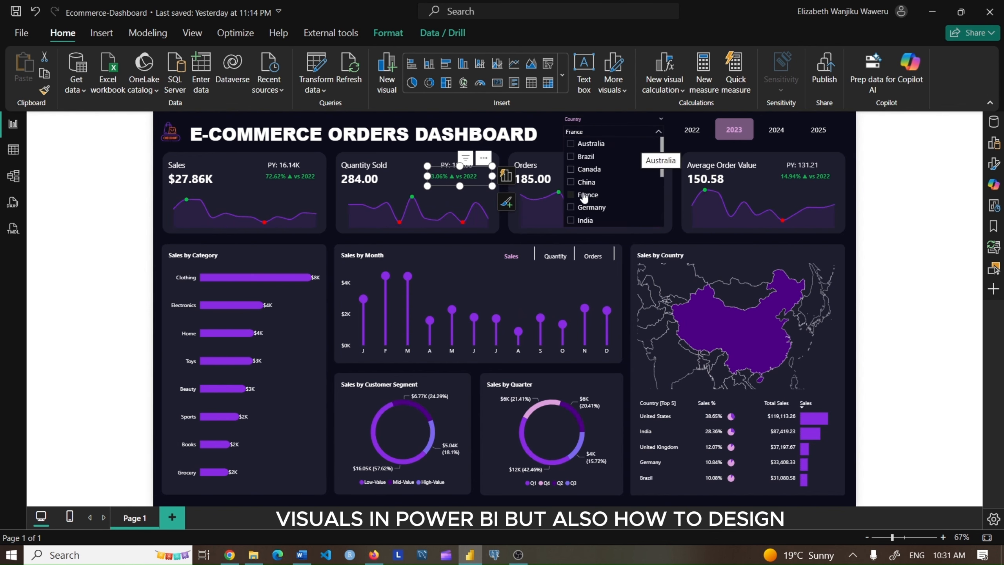
scroll(605, 191, "down", 5)
left_click(660, 120)
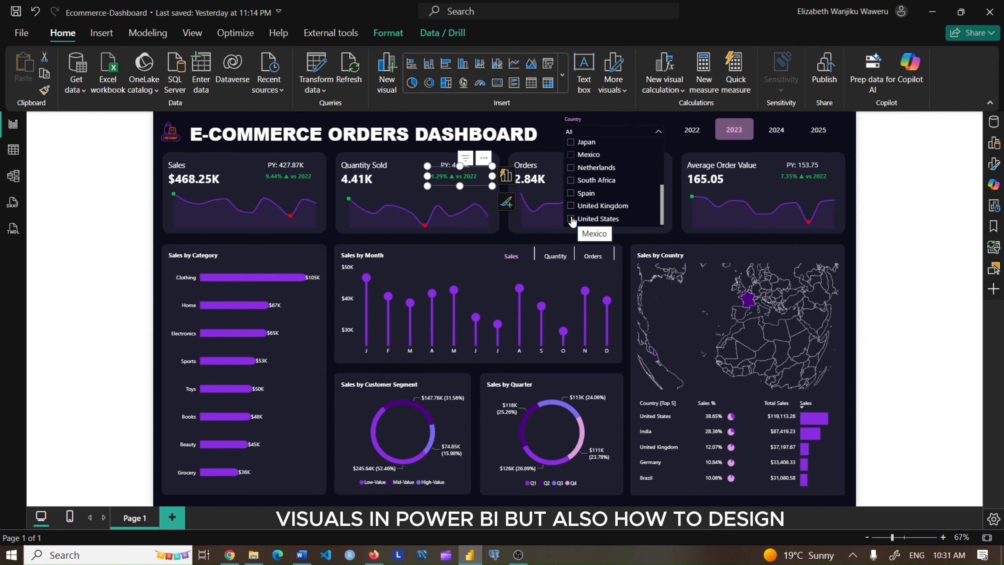
Filter the dashboard by United States, and clear the country selection
left_click(658, 132)
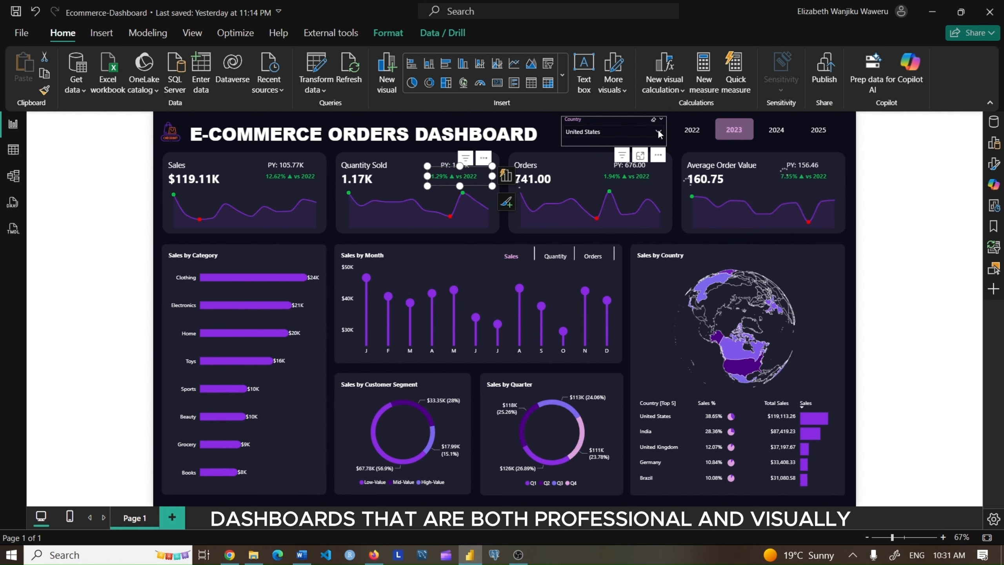
left_click(659, 132)
left_click(658, 132)
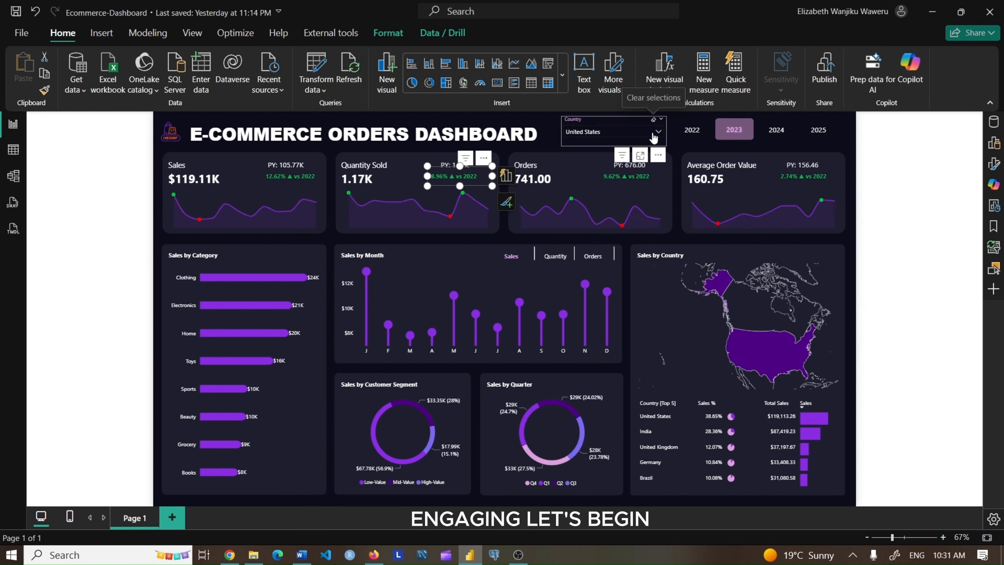
left_click(653, 119)
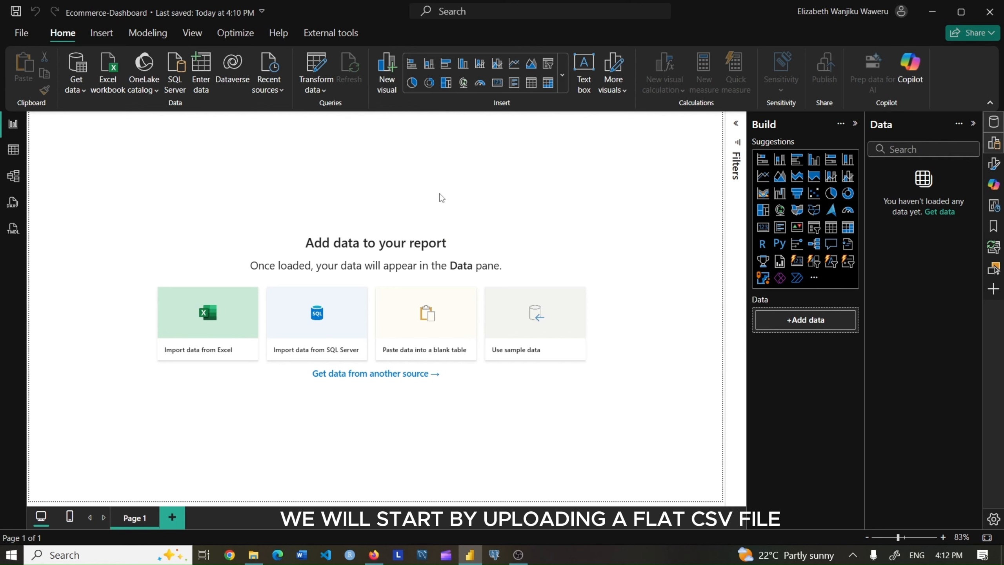
Import the Text/CSV file ecommerce_orders_10k_updated from the E-Commerce Orders Dataset folder as a data source
left_click(82, 95)
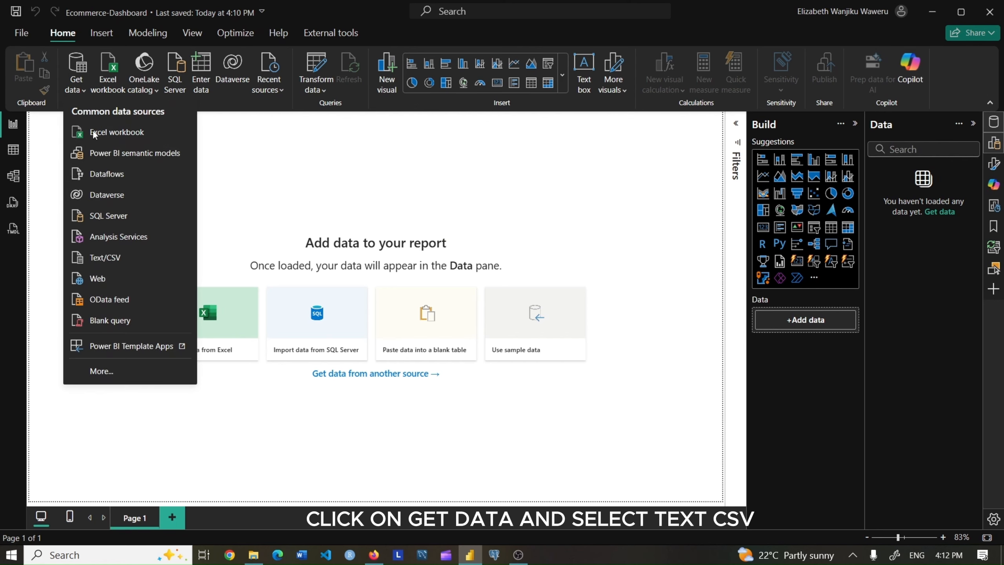
left_click(110, 264)
left_click(193, 115)
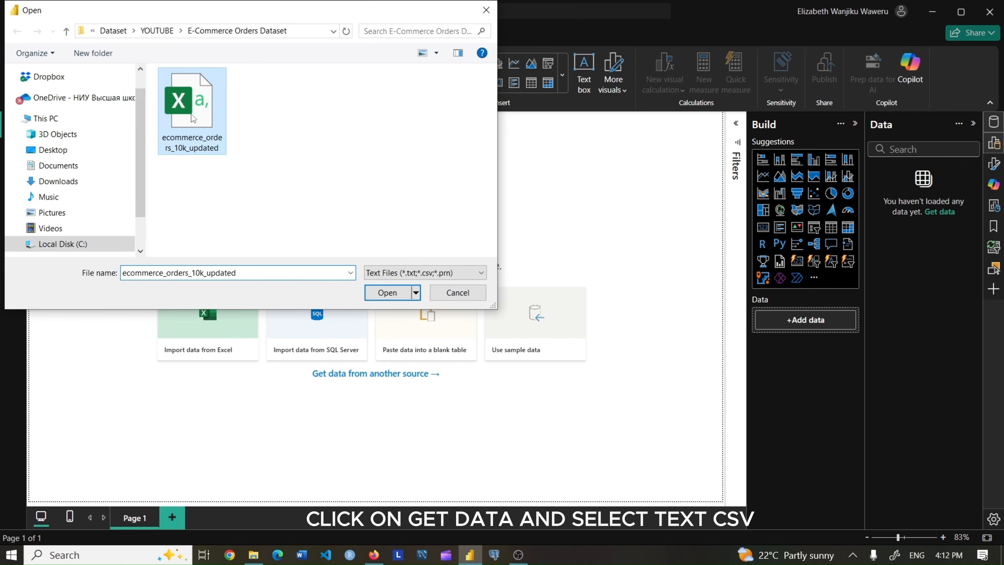
left_click(386, 292)
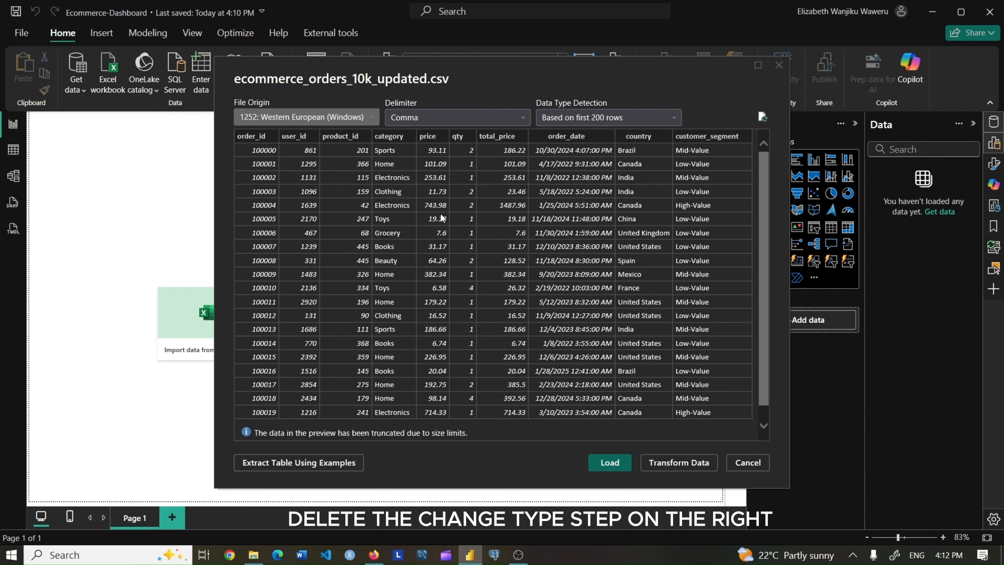
Open the previewed orders data for transformation and delete the query's Changed Type step
left_click(662, 461)
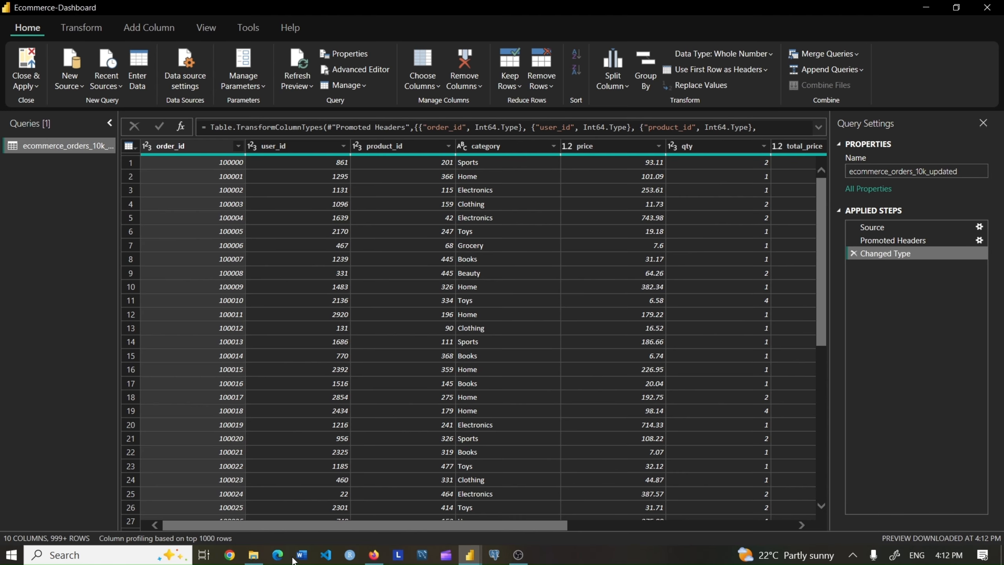
left_click_drag(283, 528, 285, 507)
left_click(853, 253)
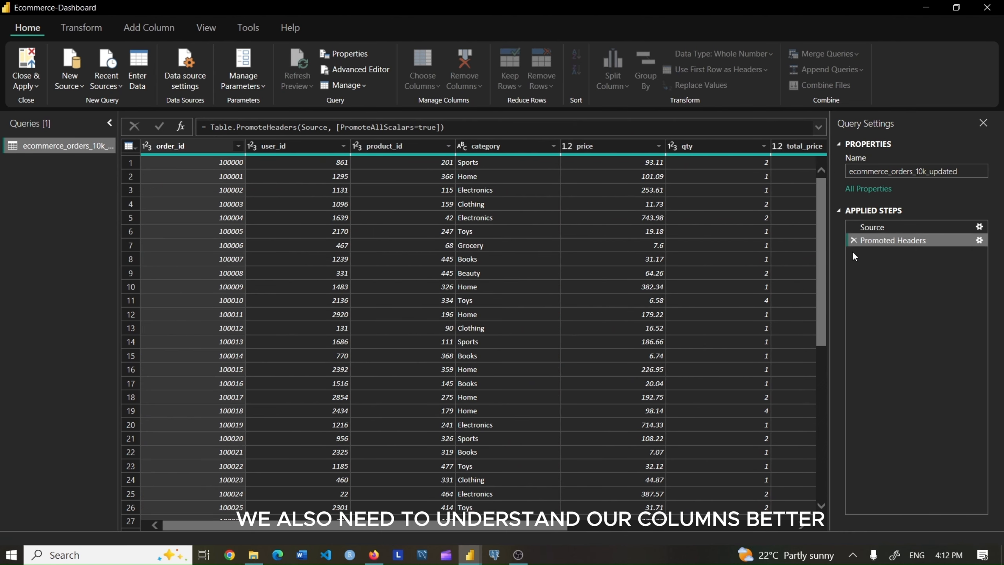
Check the column quality of the orders table and the column profile of order_id, hiding each preview again
left_click(201, 28)
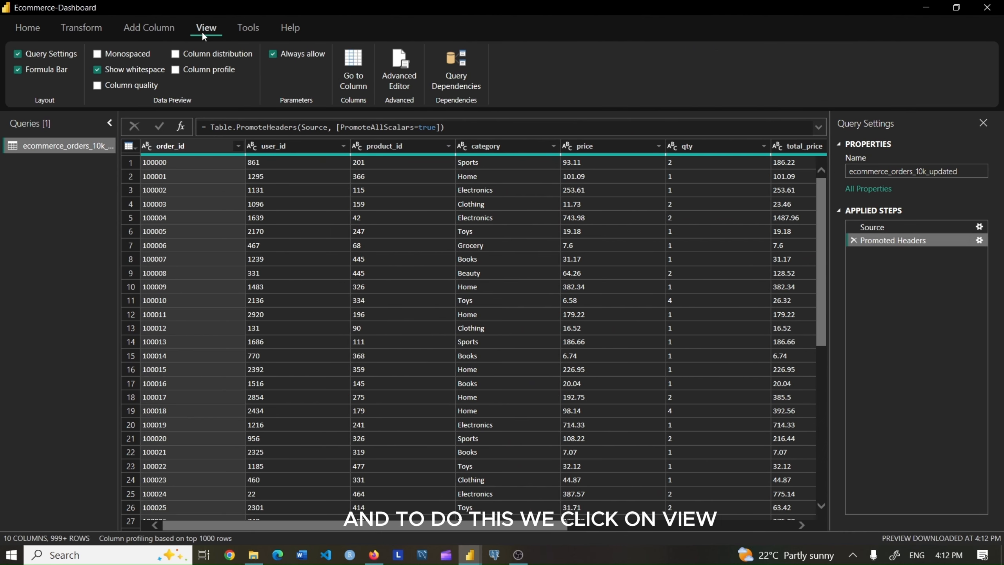
left_click(101, 85)
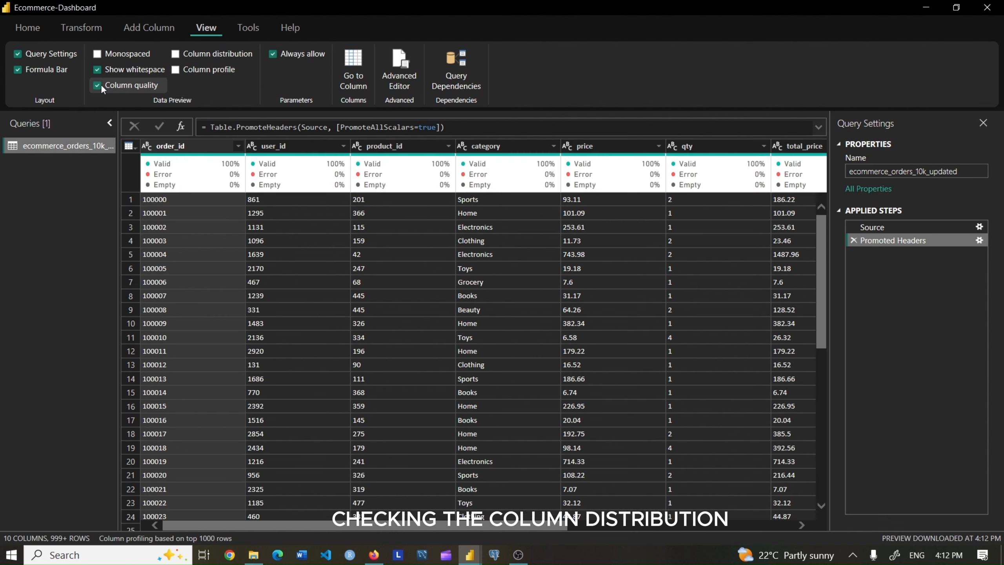
left_click_drag(229, 522, 186, 520)
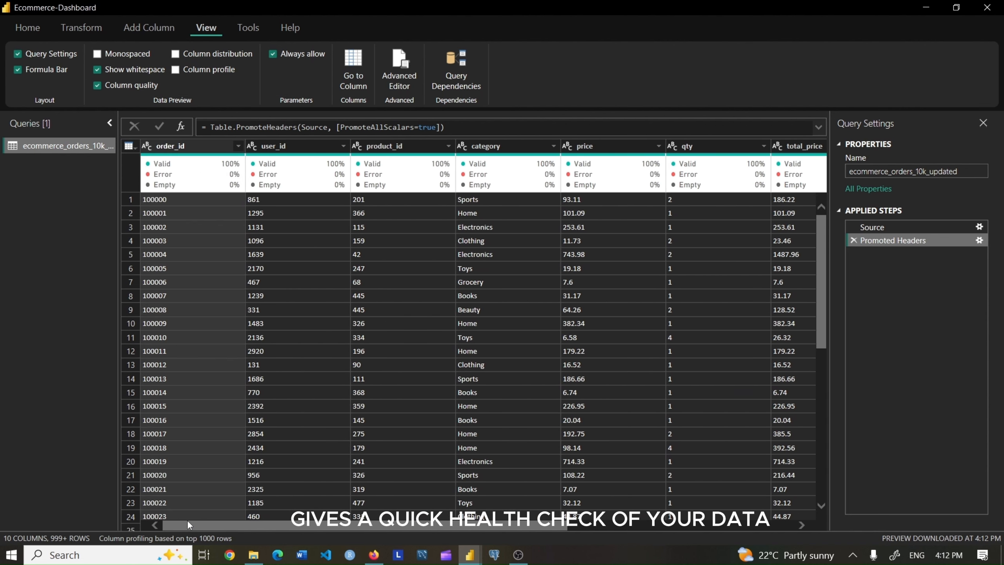
left_click(95, 85)
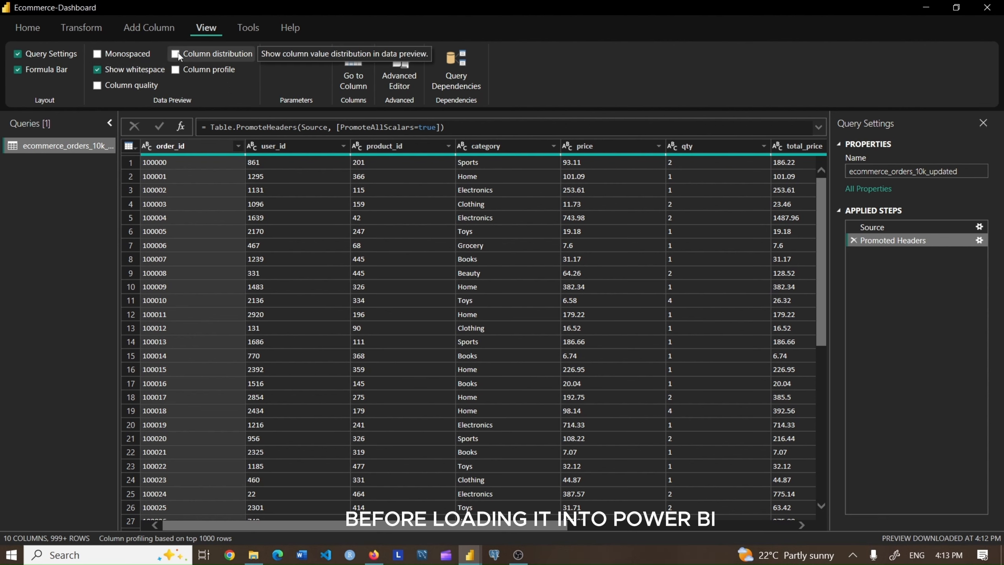
left_click(176, 69)
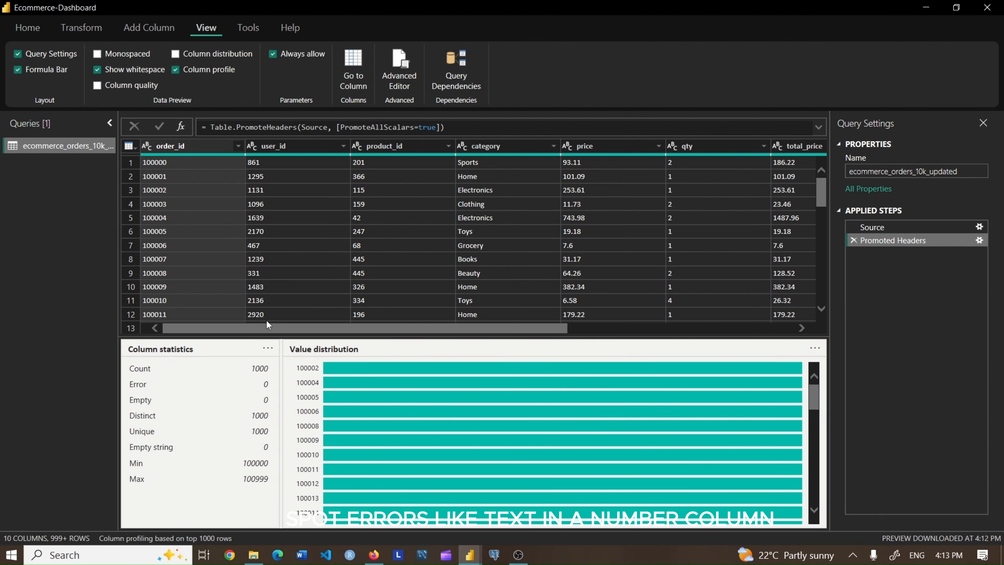
left_click(175, 69)
Examine the column distribution of all columns from order_id to customer_segment, and hide the preview again
left_click(175, 53)
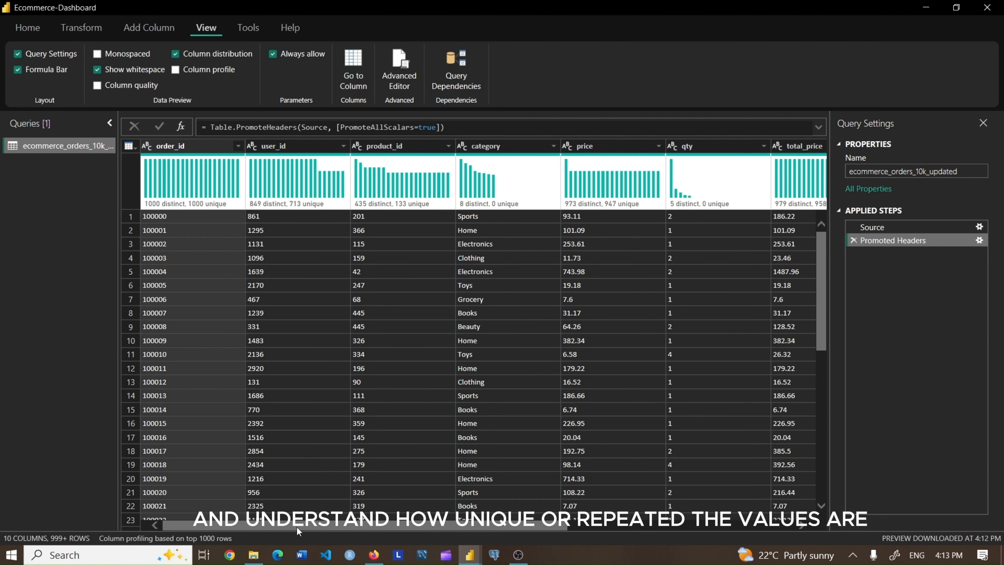
left_click_drag(297, 526, 539, 518)
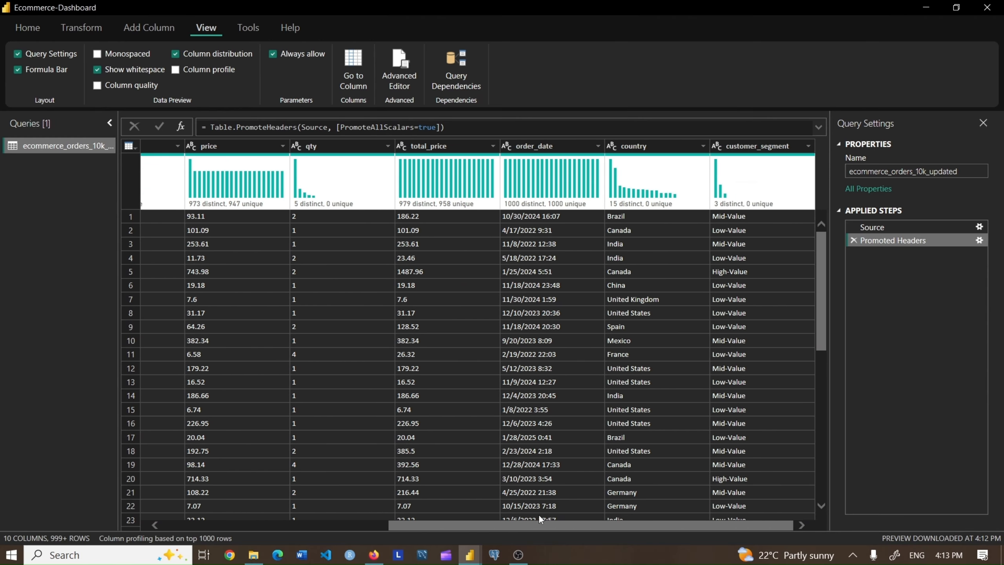
left_click_drag(610, 512, 205, 479)
left_click(175, 53)
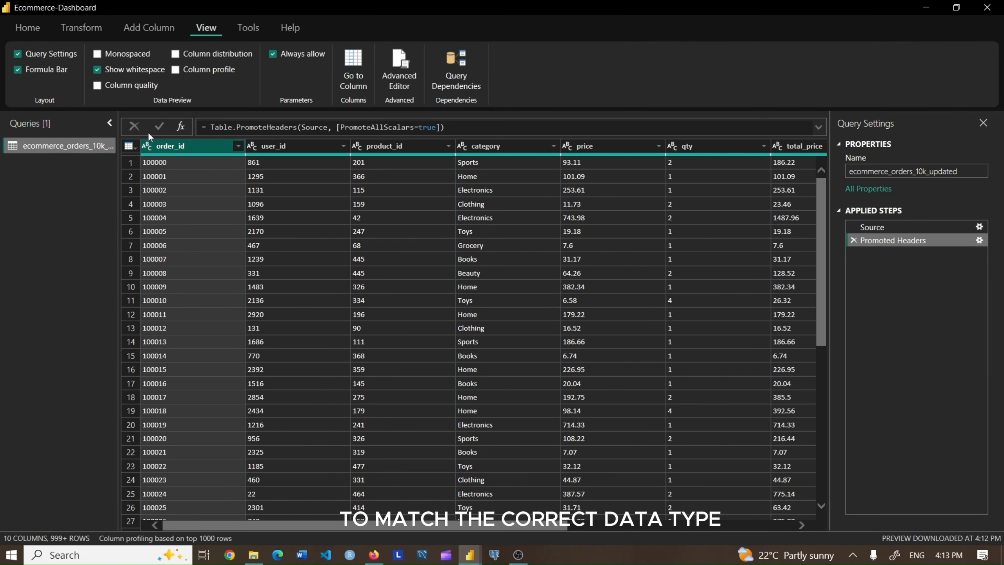
Set the data type of the order_id, user_id and product_id columns to Whole Number
left_click(80, 28)
left_click(236, 55)
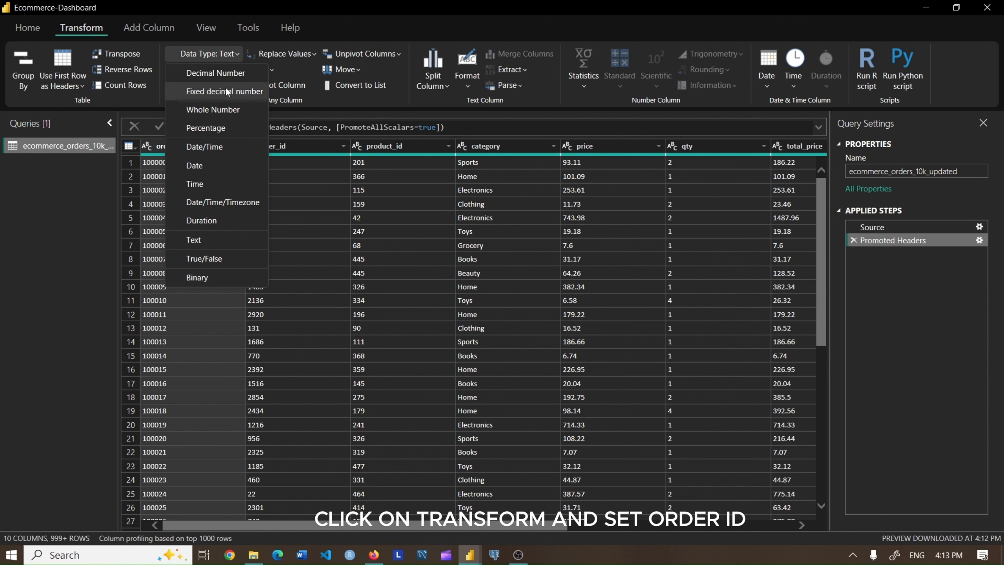
left_click(212, 109)
key("Right")
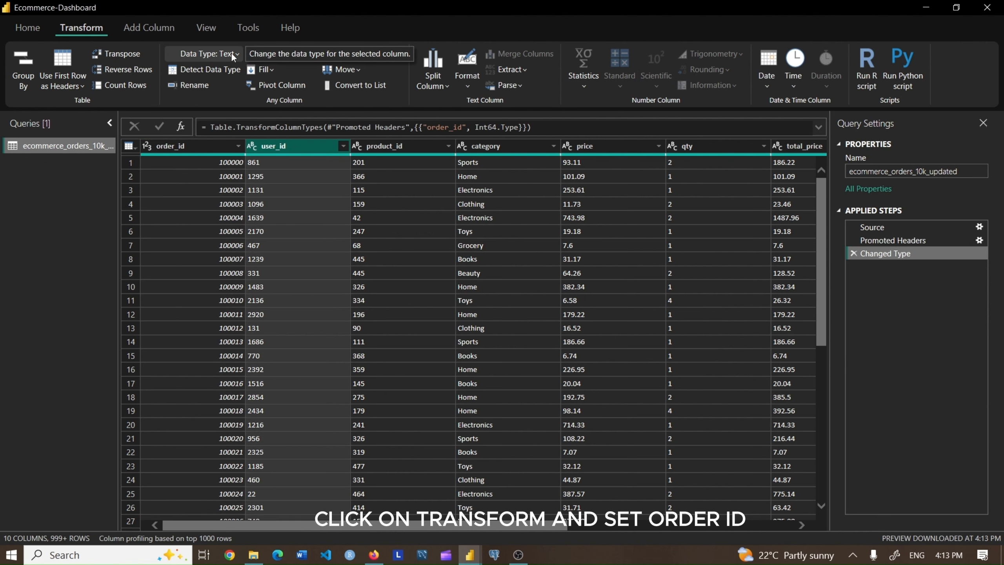
left_click(231, 52)
left_click(215, 113)
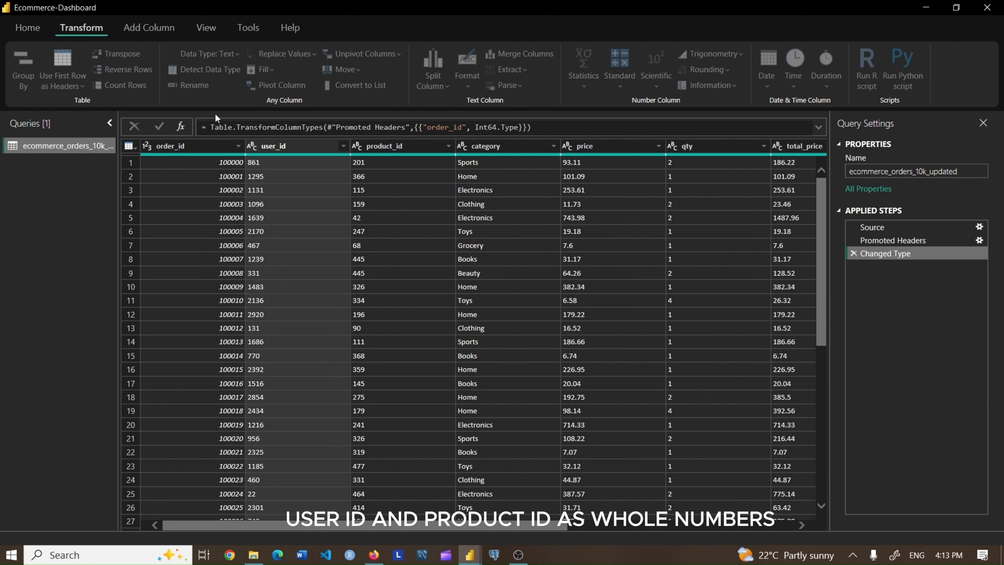
left_click(372, 150)
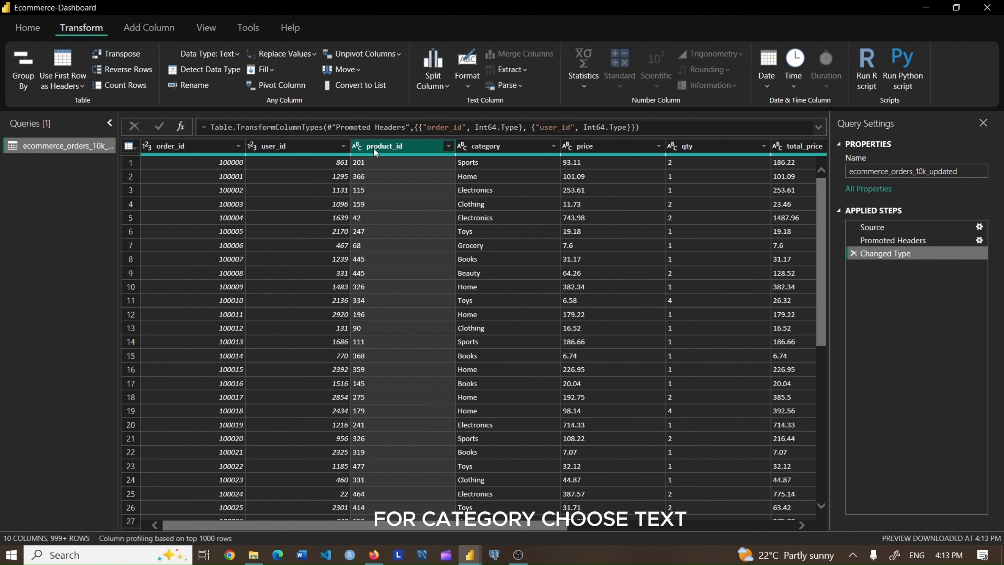
left_click(195, 69)
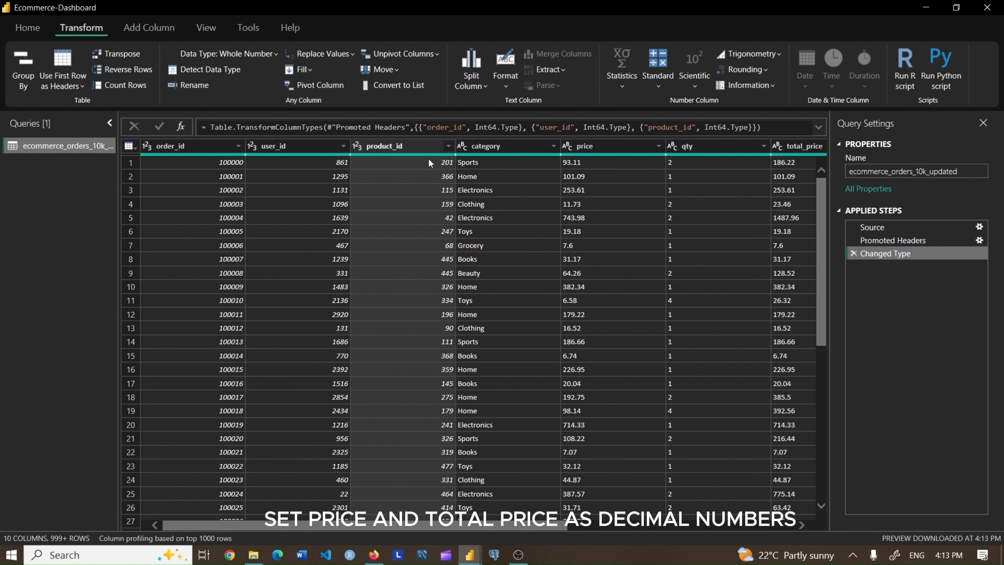
Leave category as Text, set the price column to Decimal Number and the qty column to Whole Number
left_click(463, 146)
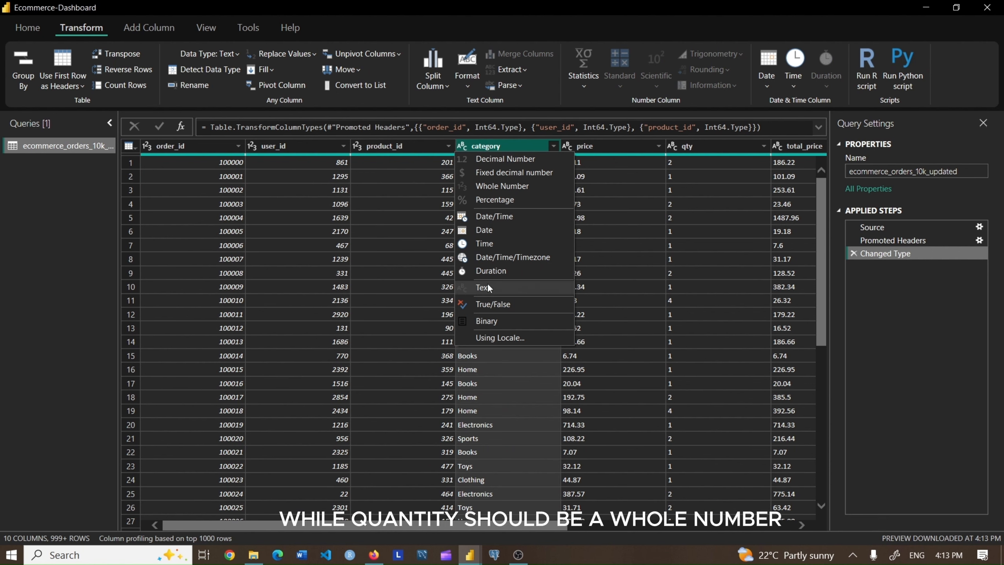
left_click(573, 146)
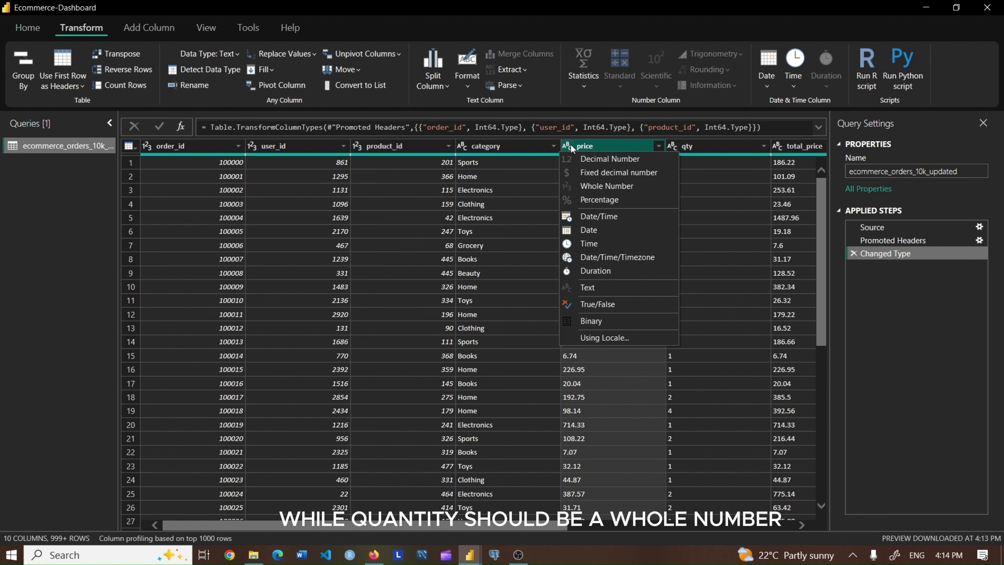
left_click(596, 159)
left_click(674, 147)
left_click(671, 147)
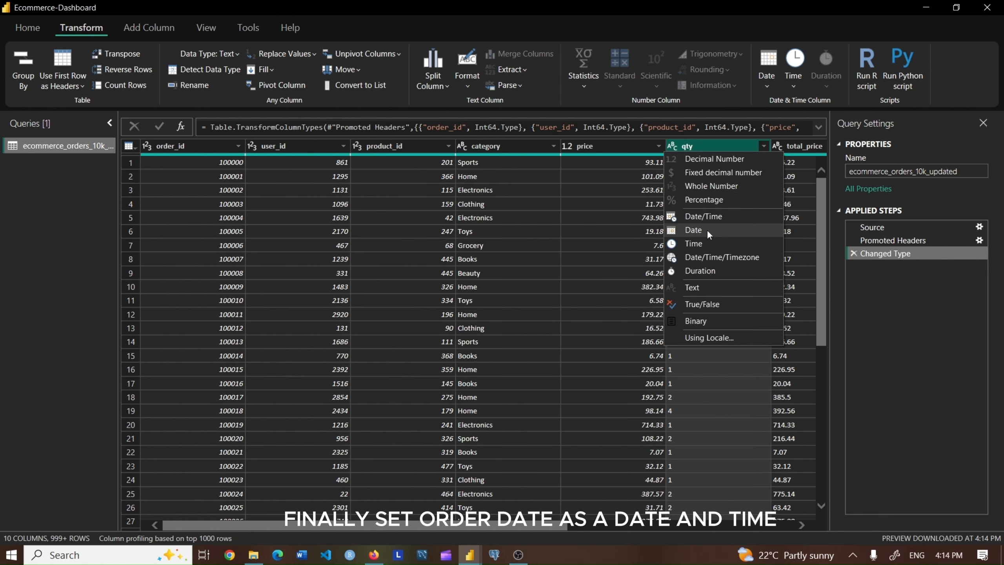
left_click(707, 188)
Set the total_price column to Decimal Number and the order_date column to Date/Time
left_click_drag(565, 525, 770, 526)
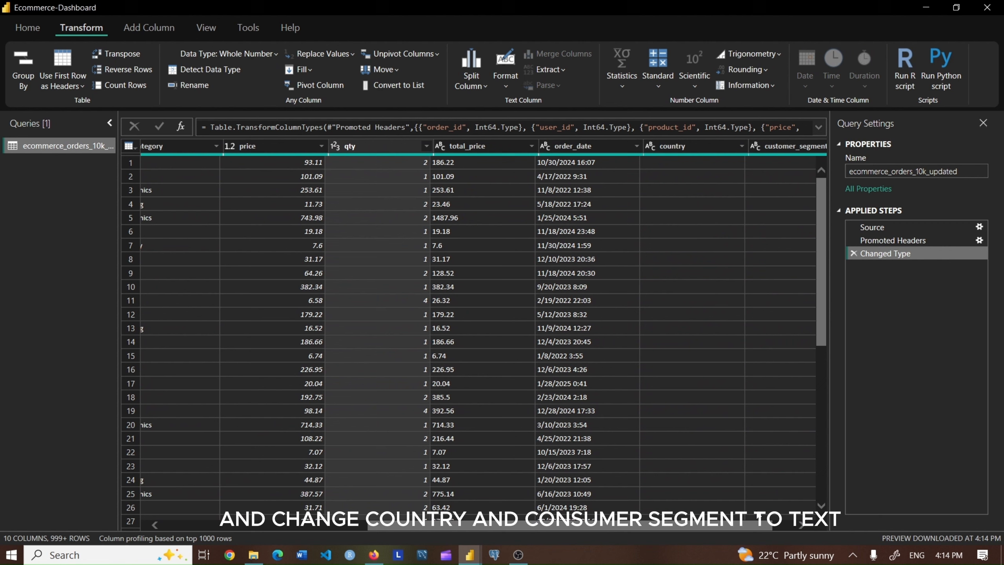
left_click(436, 145)
left_click(465, 158)
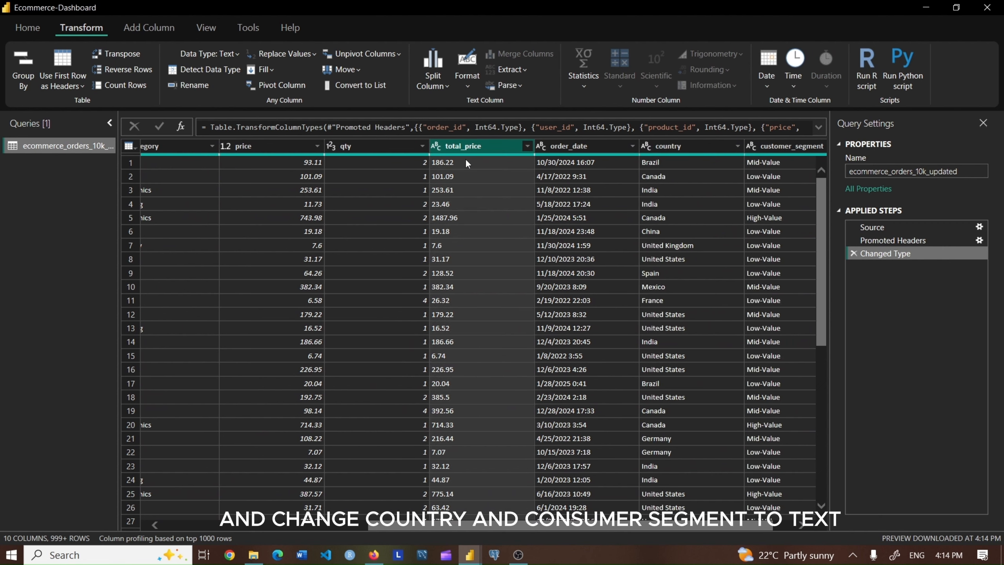
left_click(541, 146)
left_click(582, 217)
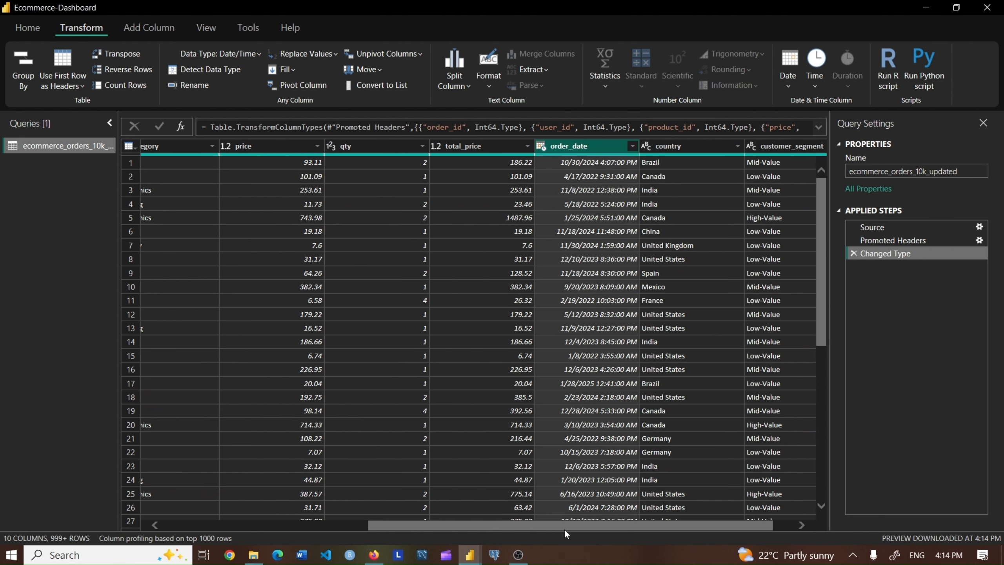
left_click_drag(565, 531, 708, 529)
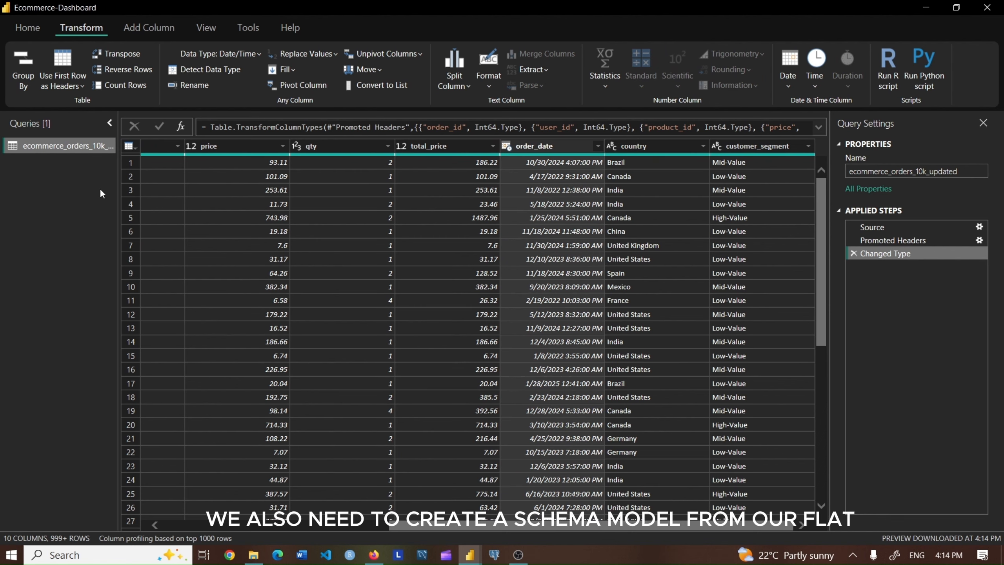
Create a reference of the ecommerce_orders_10k_updated query and name it Fact_Orders
right_click(62, 148)
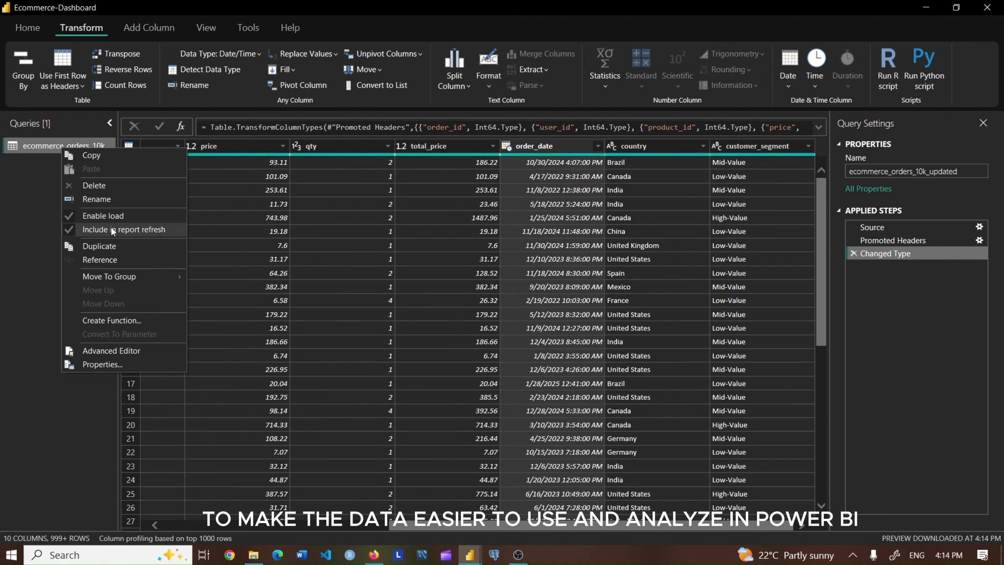
left_click(104, 259)
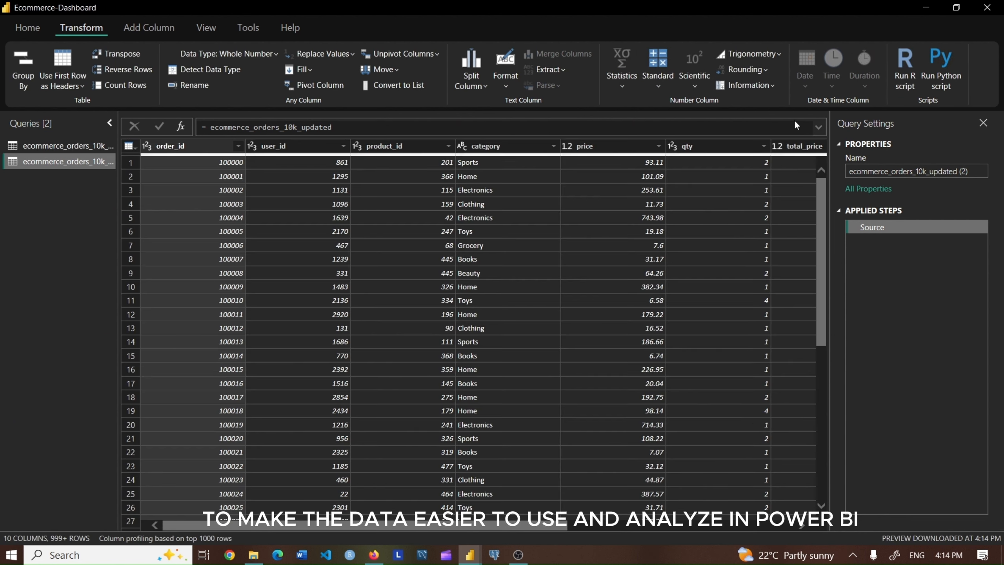
triple_click(888, 171)
type("Fact_Orders")
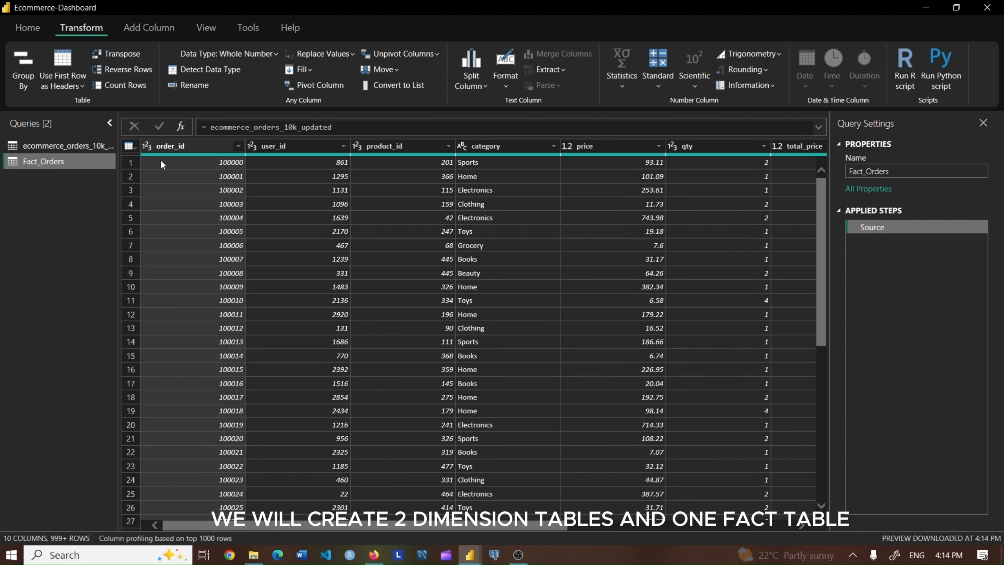
Remove all columns from Fact_Orders except order_id, user_id, product_id, price, qty, total_price and order_date
left_click(289, 146, "ctrl")
left_click(389, 147, "ctrl")
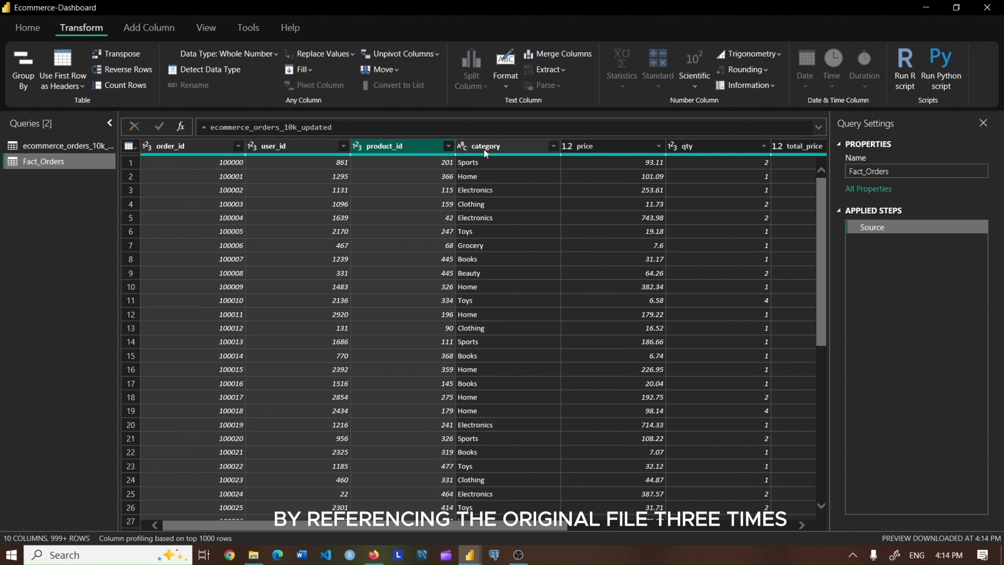
left_click(612, 147, "ctrl")
left_click(716, 147, "ctrl")
left_click(789, 147, "ctrl")
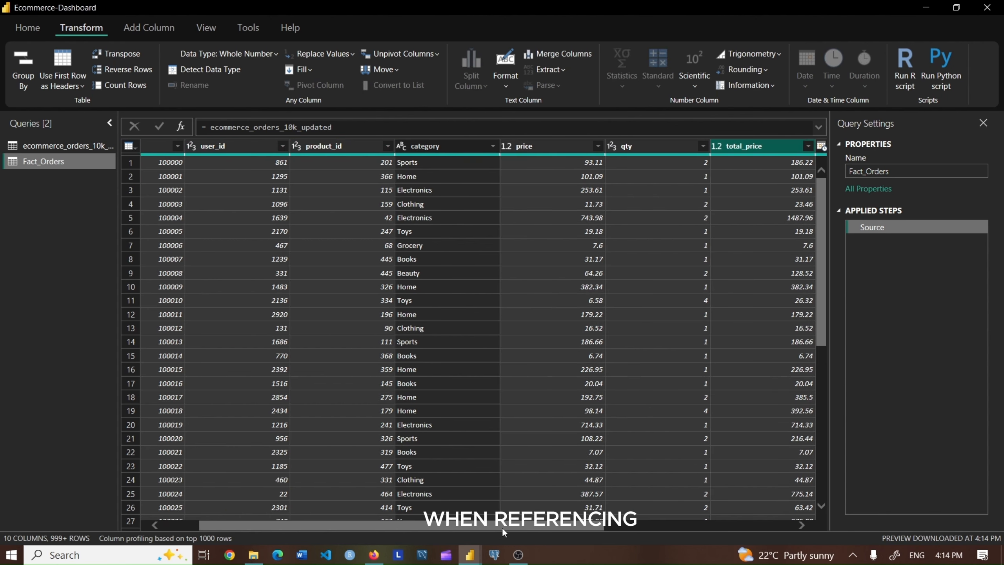
left_click_drag(573, 524, 763, 510)
left_click(572, 147, "ctrl")
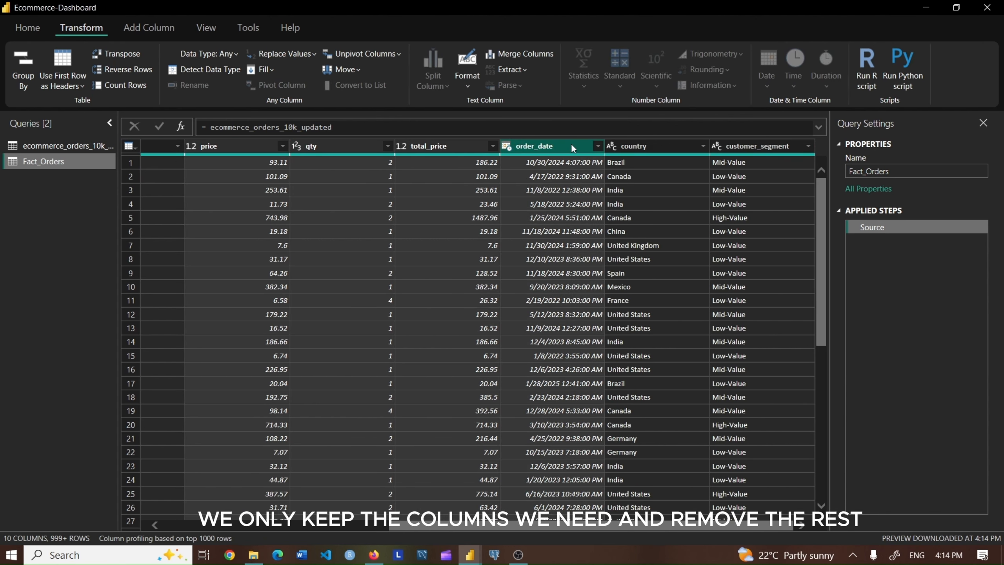
right_click(572, 147)
left_click(630, 183)
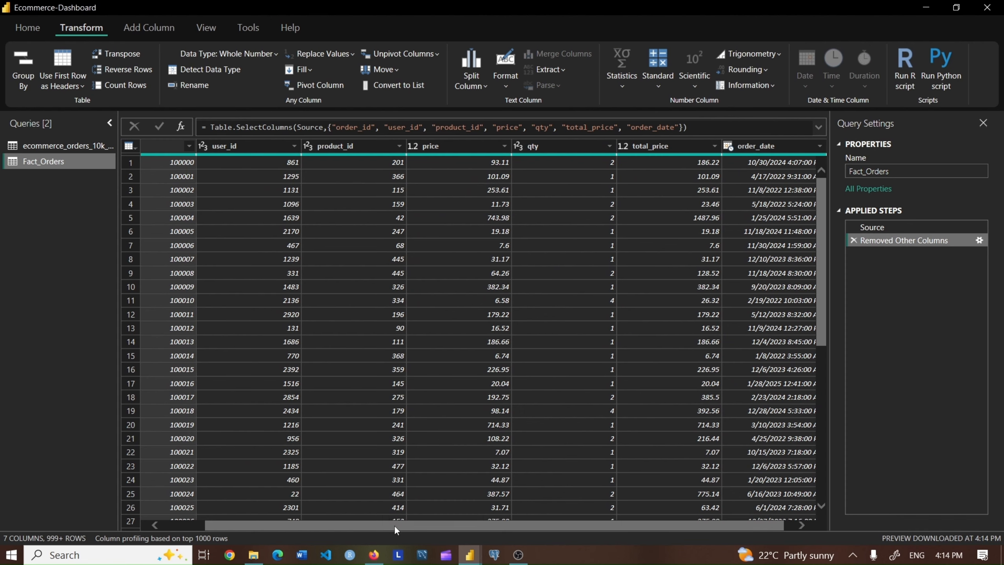
left_click_drag(395, 526, 461, 524)
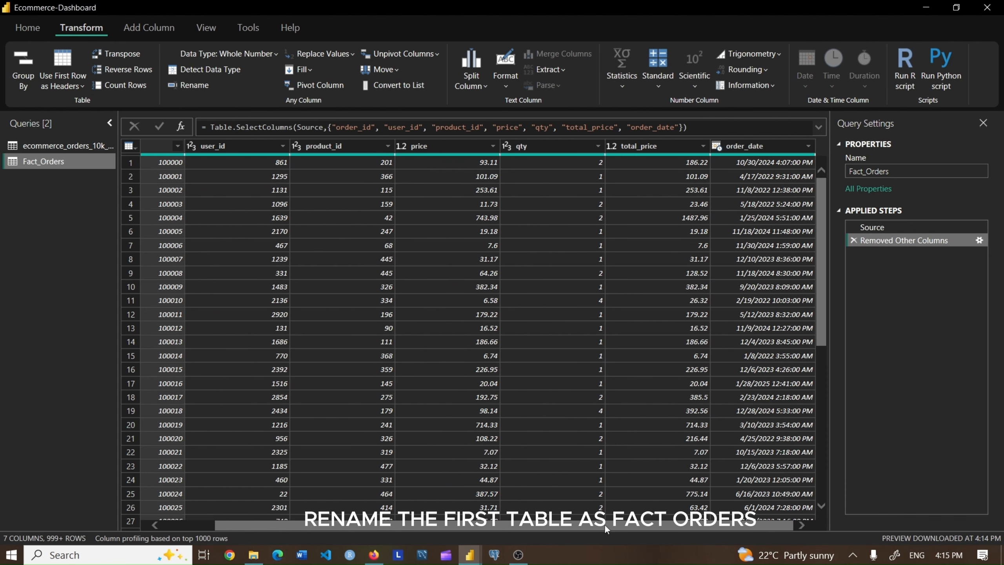
Create another reference of the ecommerce_orders_10k_updated query and name it Dim_Customer
left_click(59, 146)
right_click(64, 147)
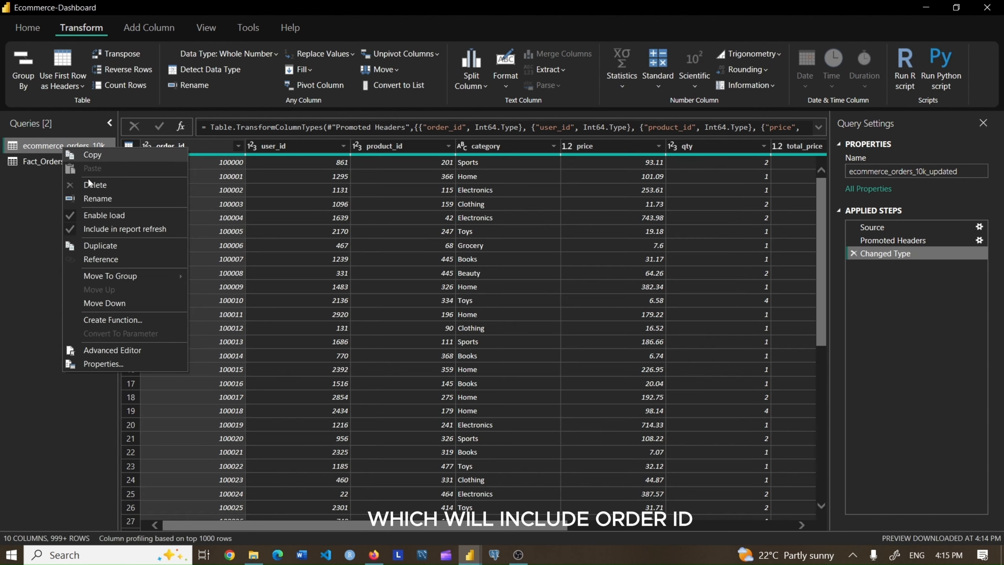
left_click(101, 260)
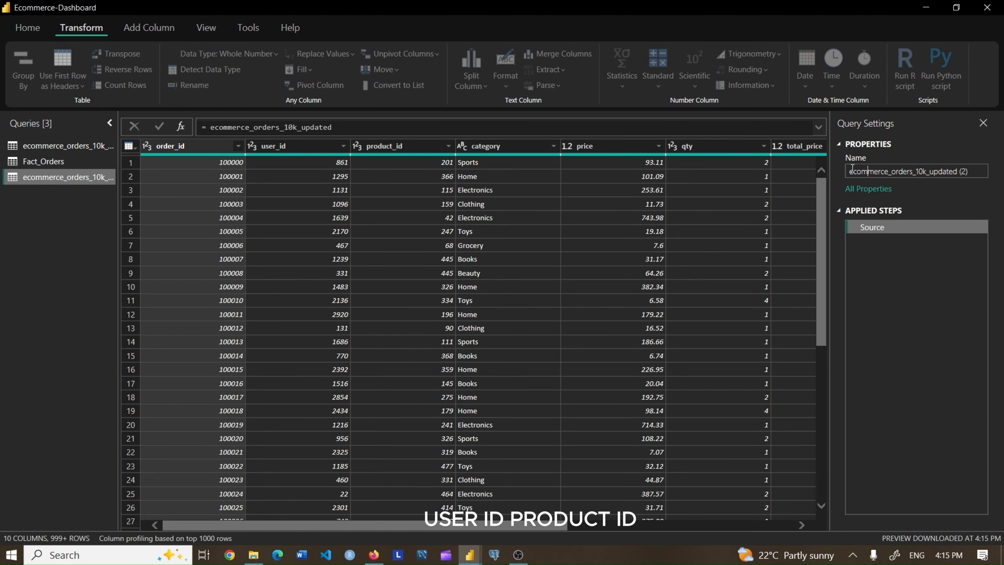
left_click_drag(968, 171, 840, 171)
type("Dim_Customer")
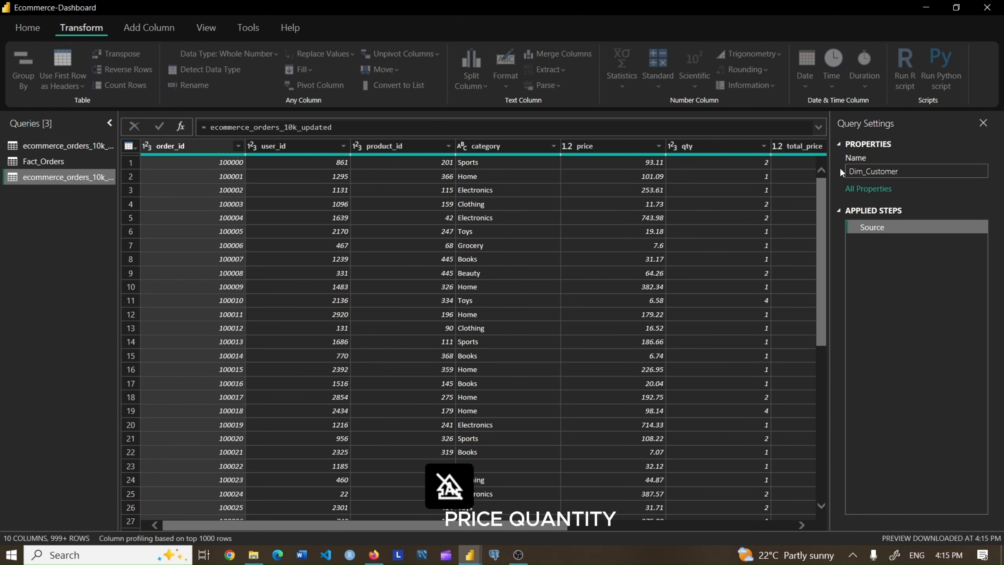
key("Return")
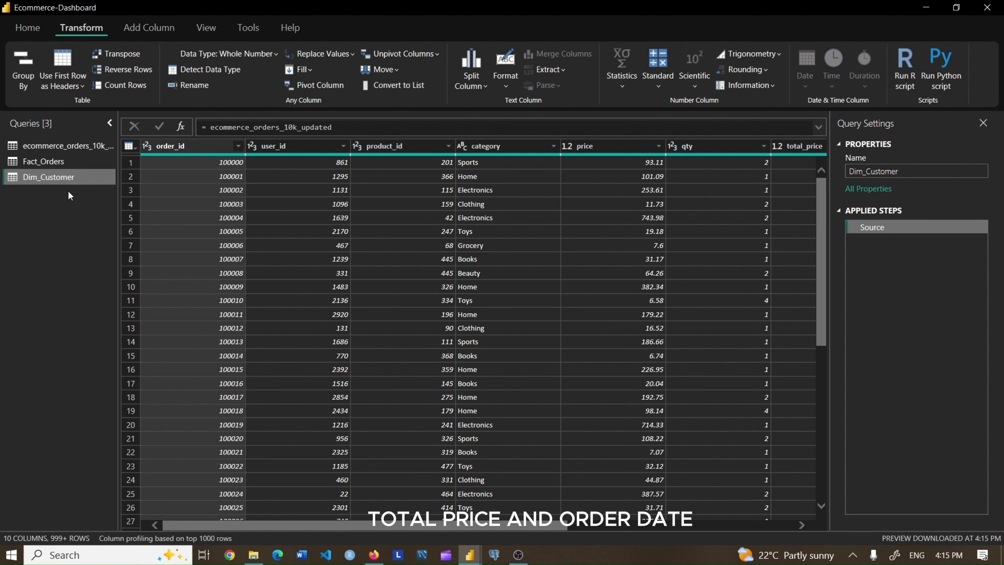
Keep only the user_id, country and customer_segment columns in Dim_Customer and remove duplicates based on user_id
left_click(308, 146)
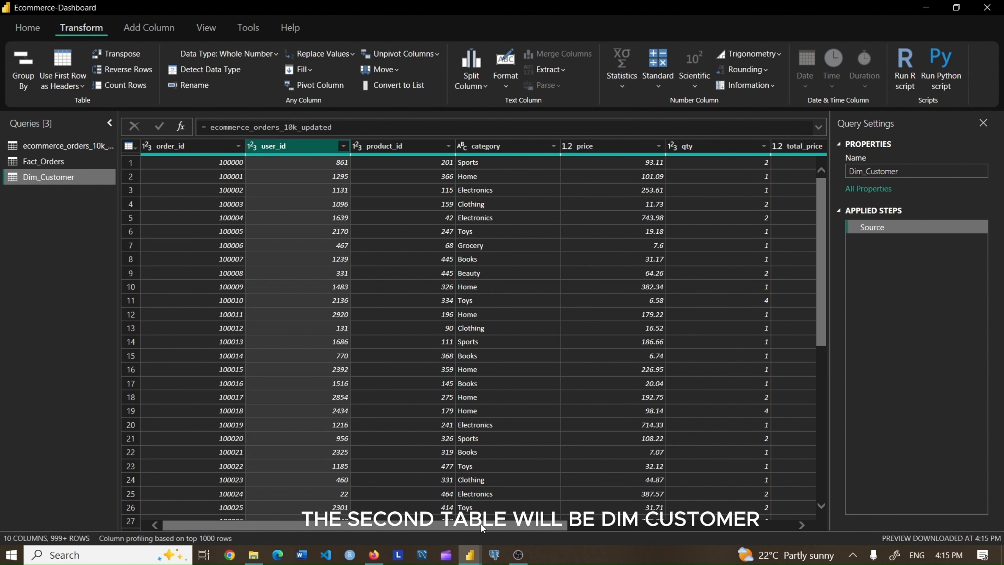
left_click_drag(483, 528, 709, 527)
left_click(648, 147, "ctrl")
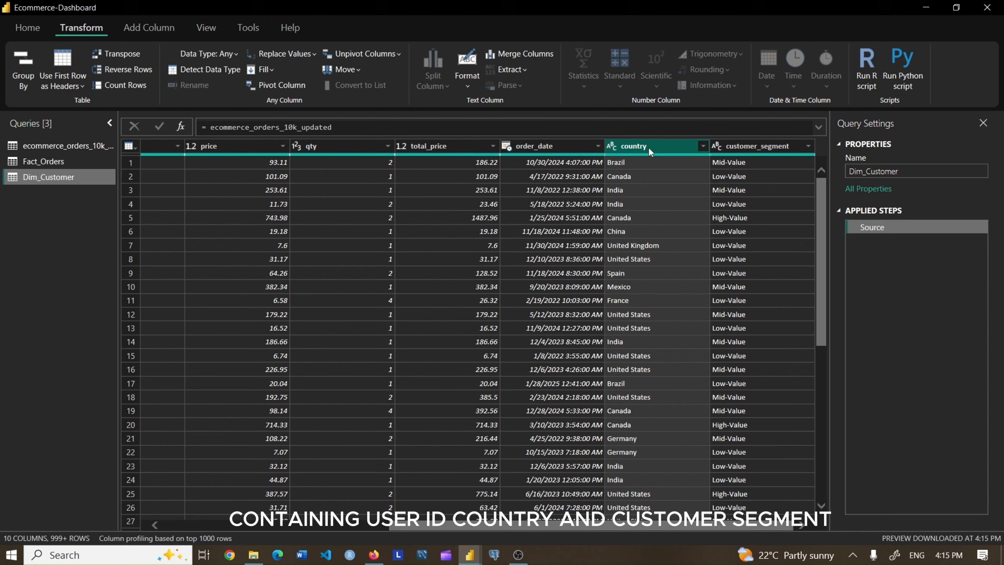
left_click(732, 147, "ctrl")
right_click(733, 148)
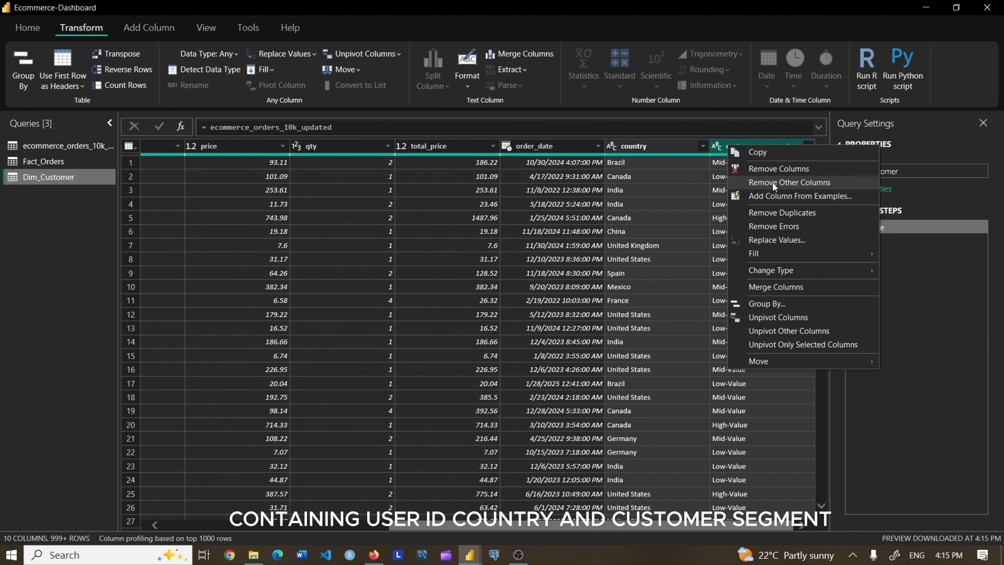
left_click(758, 184)
right_click(190, 153)
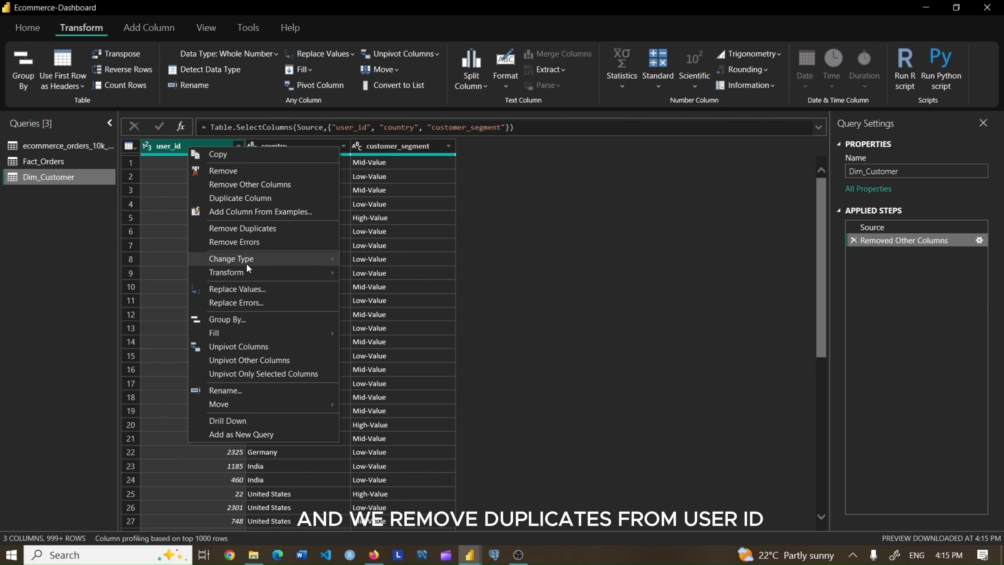
left_click(251, 233)
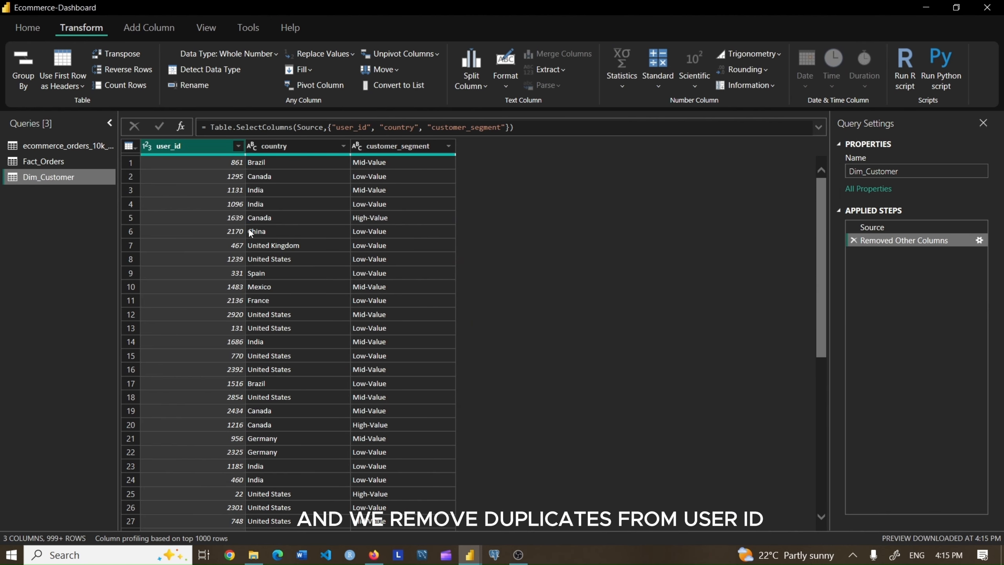
Create a third reference of the ecommerce_orders_10k_updated query and name it Dim_Product
right_click(49, 145)
left_click(93, 257)
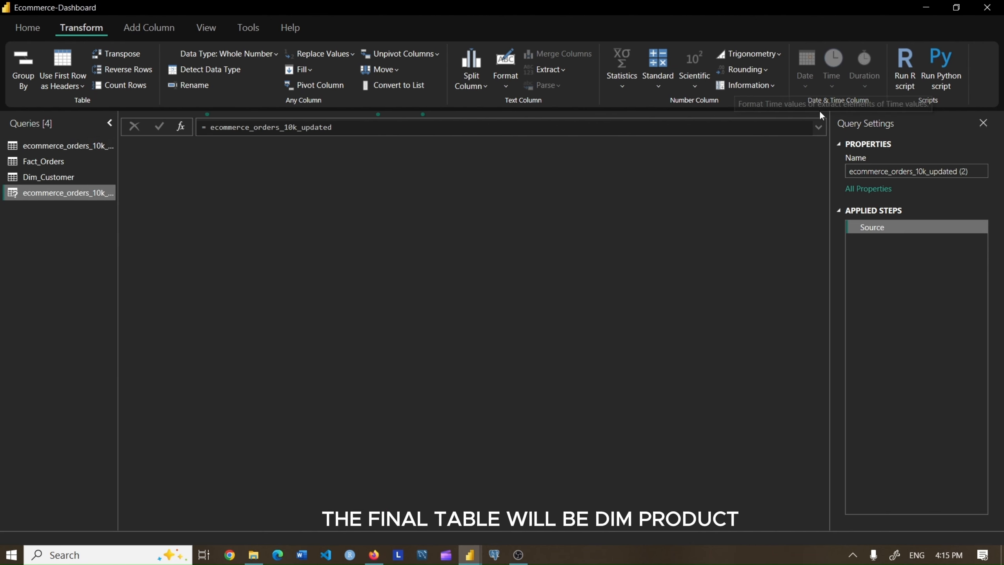
left_click(869, 174)
key("Caps_Lock")
key("BackSpace")
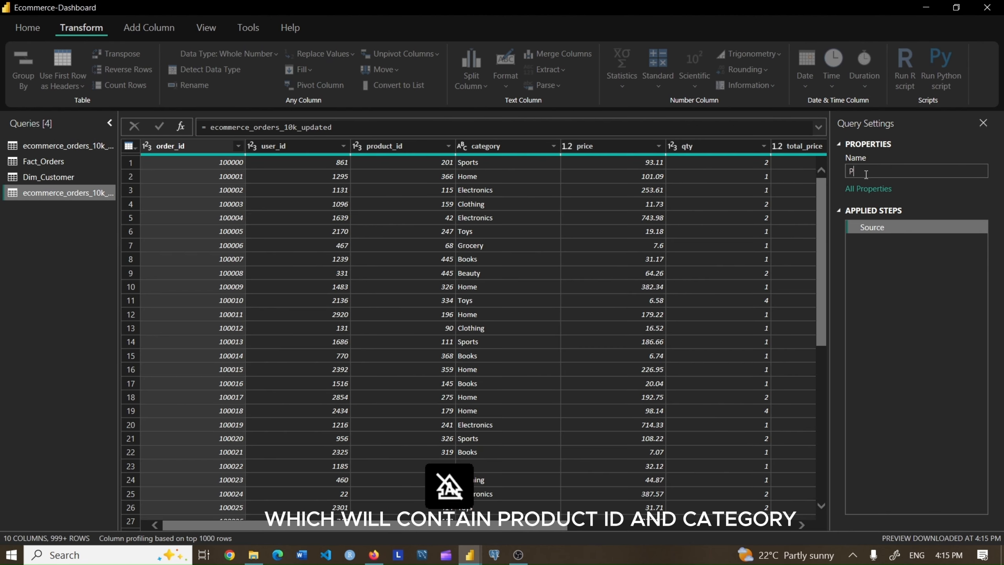
type("Dim_Product")
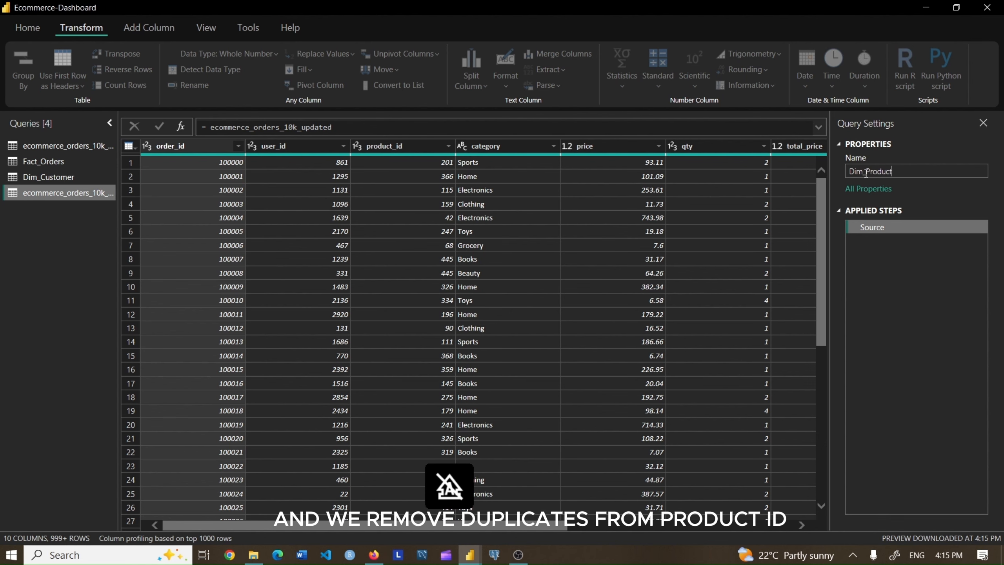
key("Return")
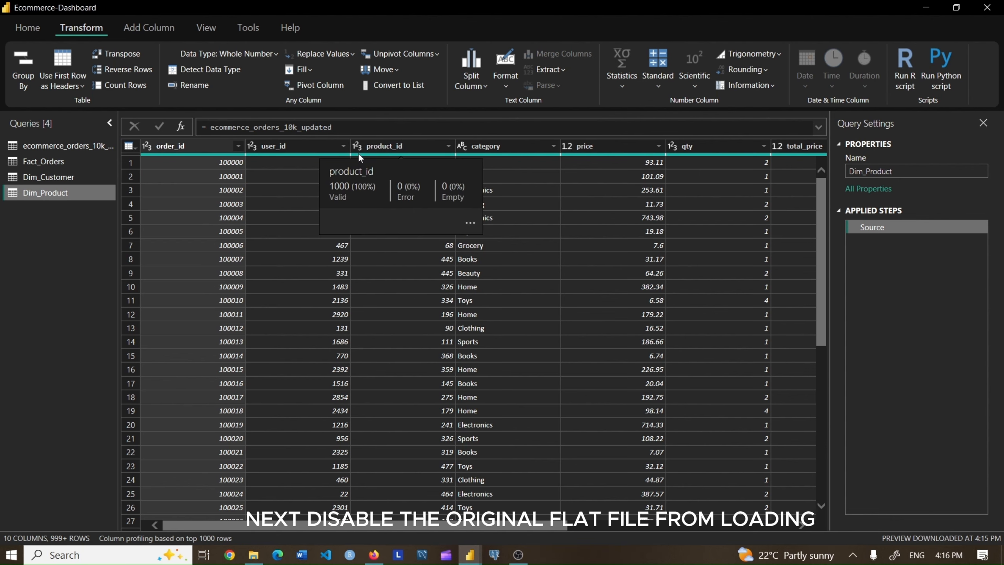
Keep only the product_id and category columns in Dim_Product and remove duplicates based on product_id
left_click(402, 147)
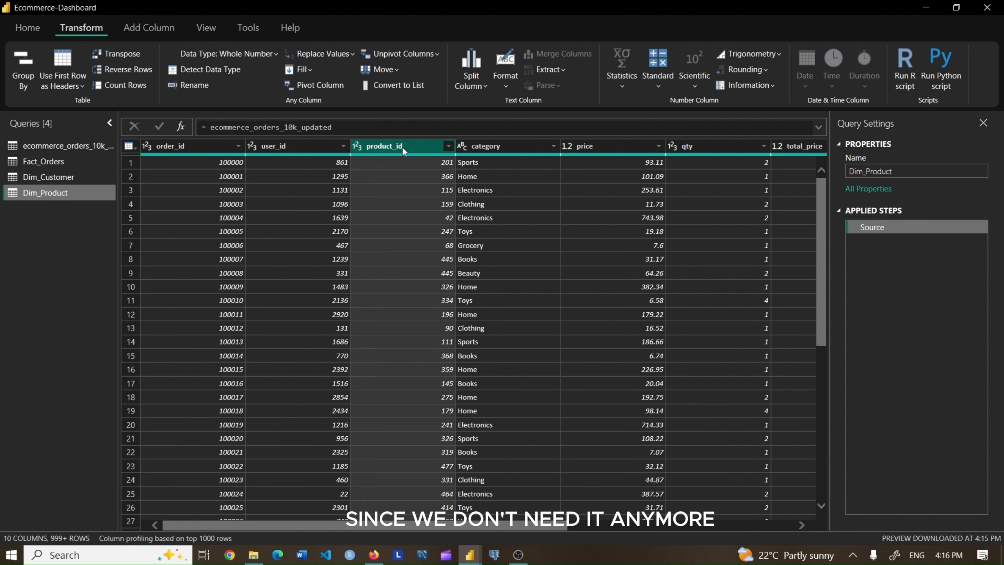
left_click(498, 148)
right_click(497, 148)
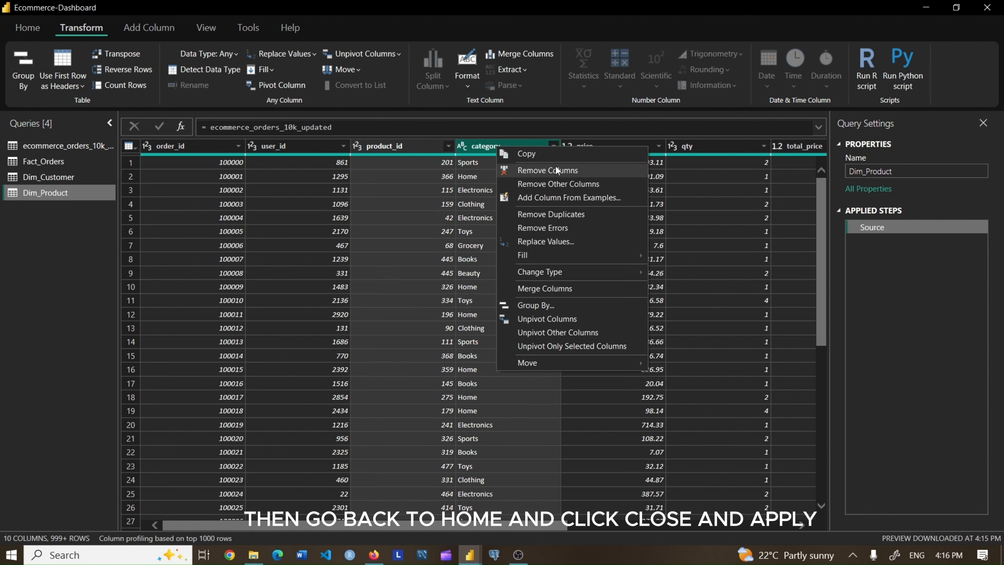
left_click(555, 182)
left_click(195, 147)
right_click(195, 146)
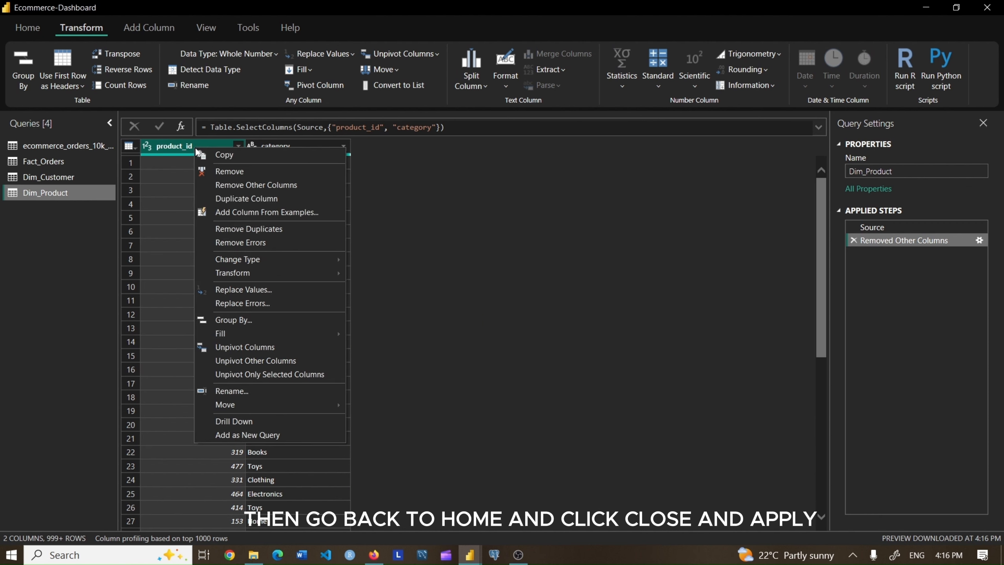
left_click(263, 232)
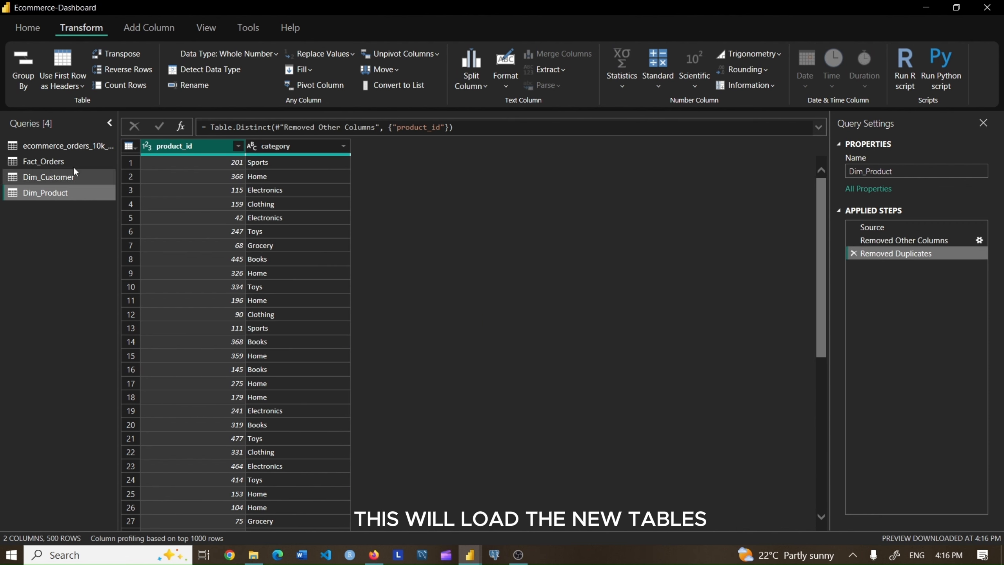
Disable loading of the original ecommerce_orders_10k_updated query, then close the query editor and apply the changes
right_click(69, 146)
left_click(88, 145)
right_click(91, 145)
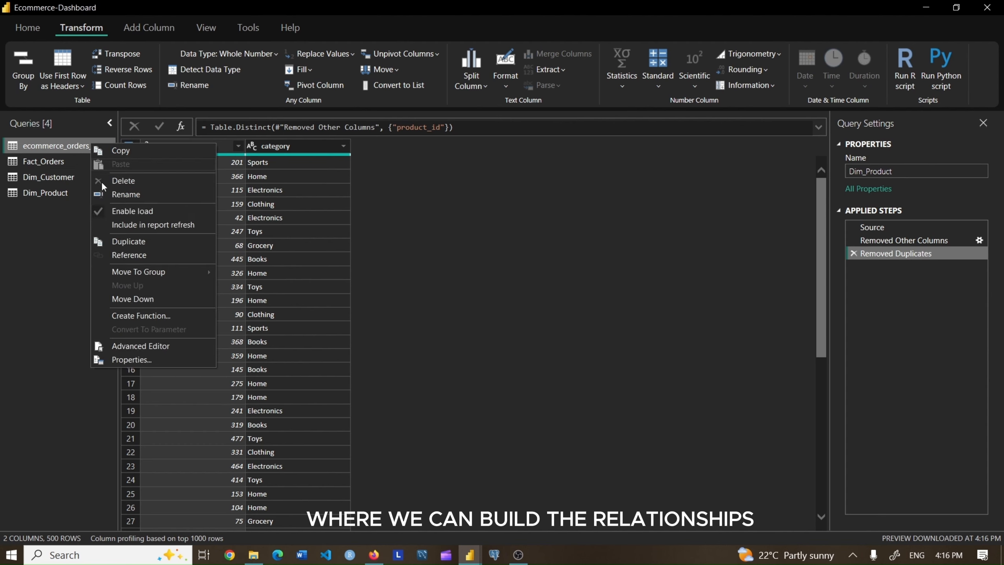
left_click(97, 214)
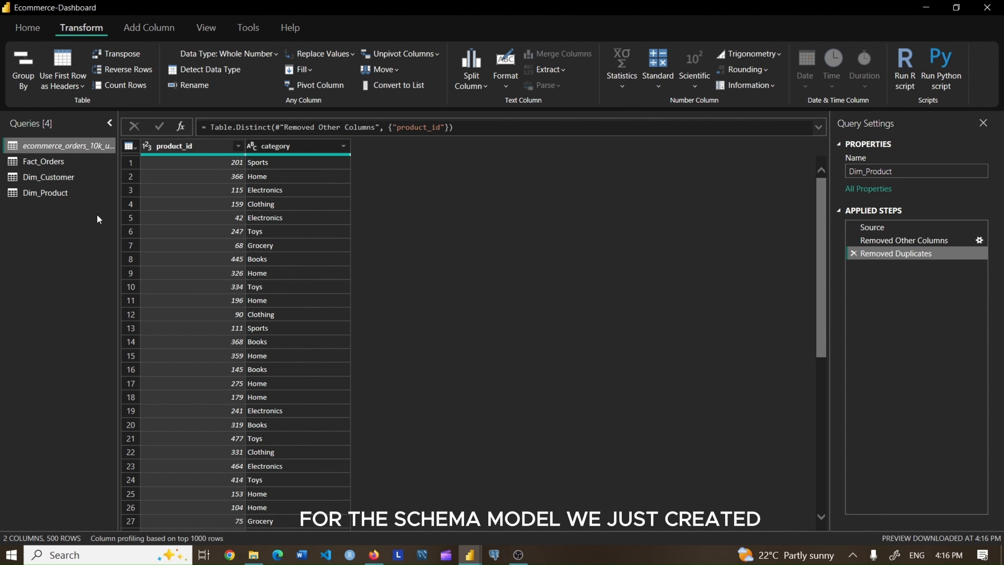
left_click(31, 29)
left_click(21, 68)
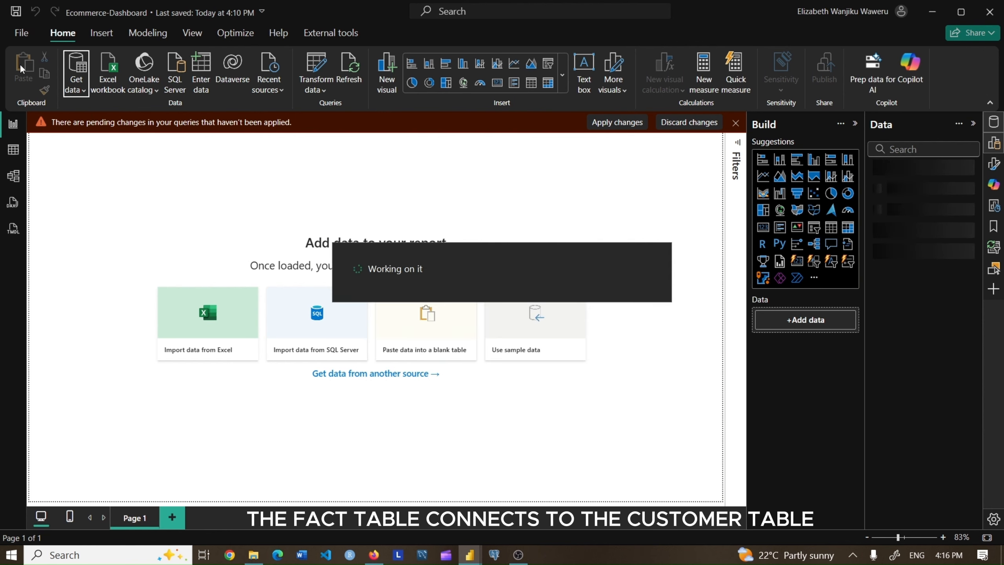
In the model diagram, narrow the Dim_Product and Dim_Customer cards, move Dim_Product away from Fact_Orders and place Dim_Customer below Fact_Orders
left_click(13, 175)
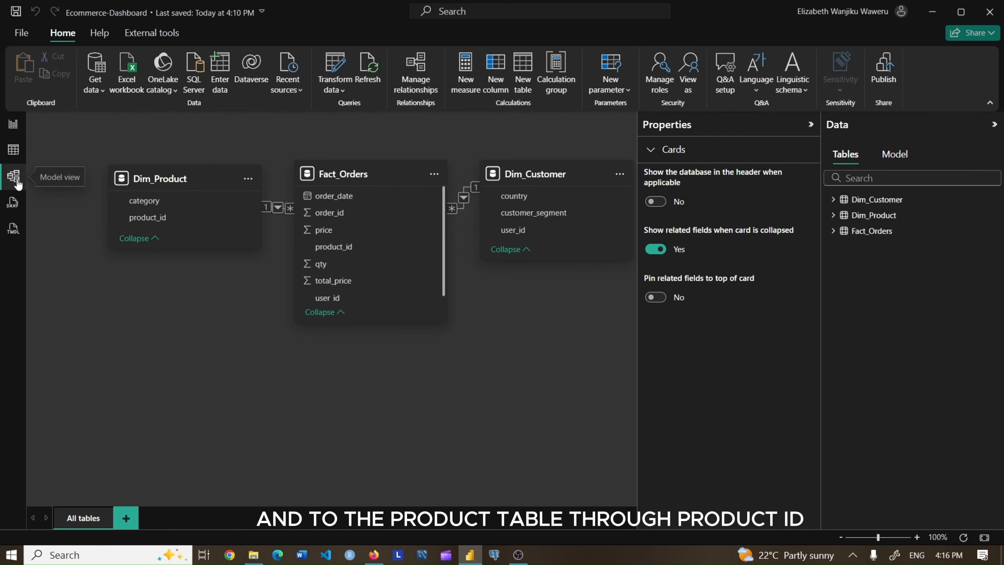
left_click_drag(261, 200, 224, 198)
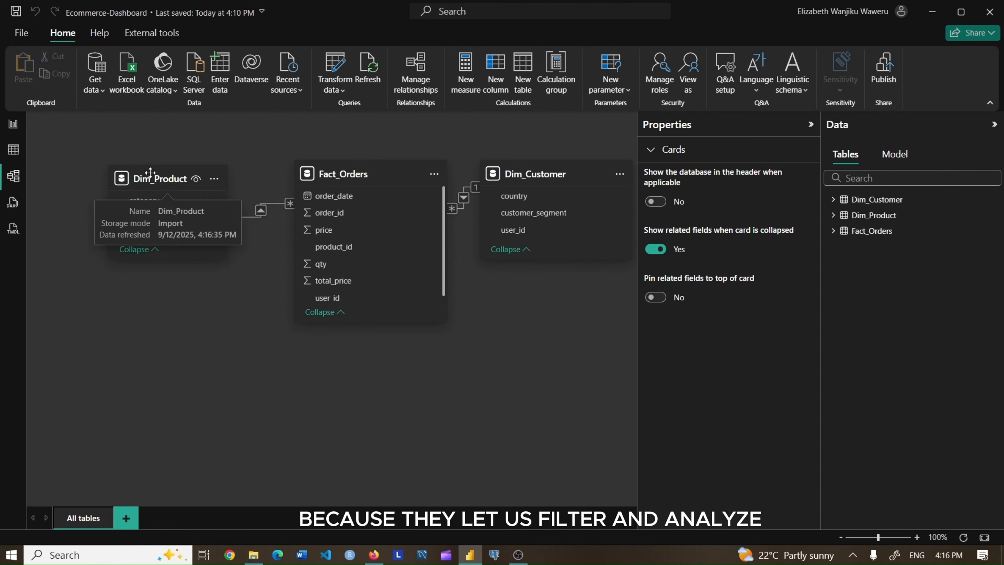
left_click_drag(141, 178, 108, 179)
left_click_drag(523, 174, 309, 410)
left_click_drag(419, 439, 395, 436)
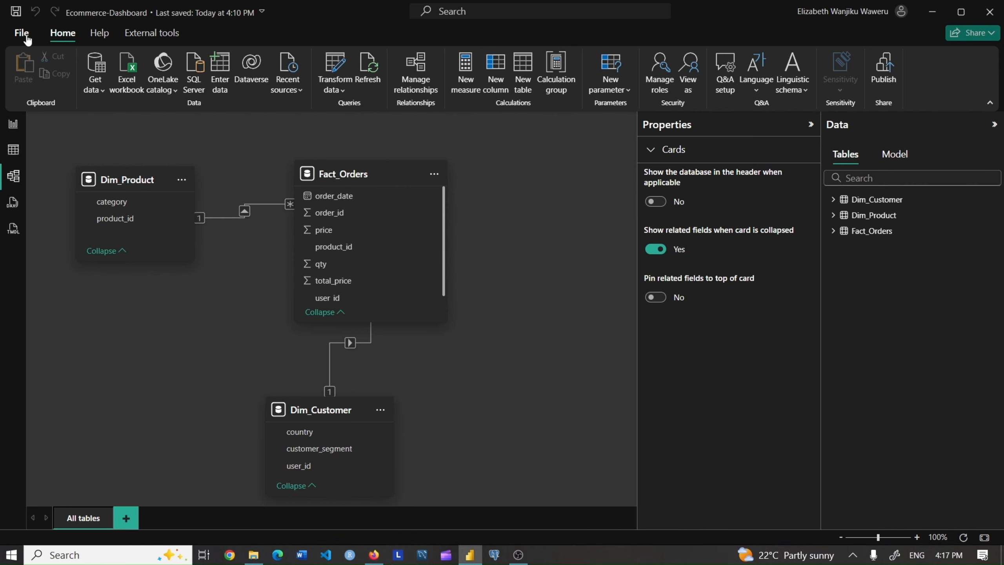
left_click(13, 124)
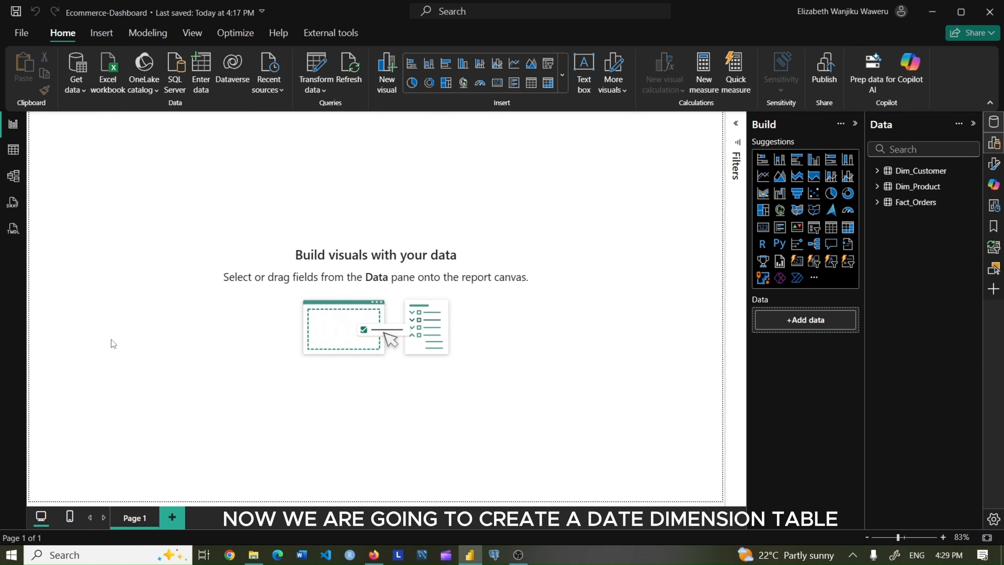
Create a calculated table from the model diagram, name it Dim_Date and begin its formula with ADDCOLUMNS
left_click(13, 176)
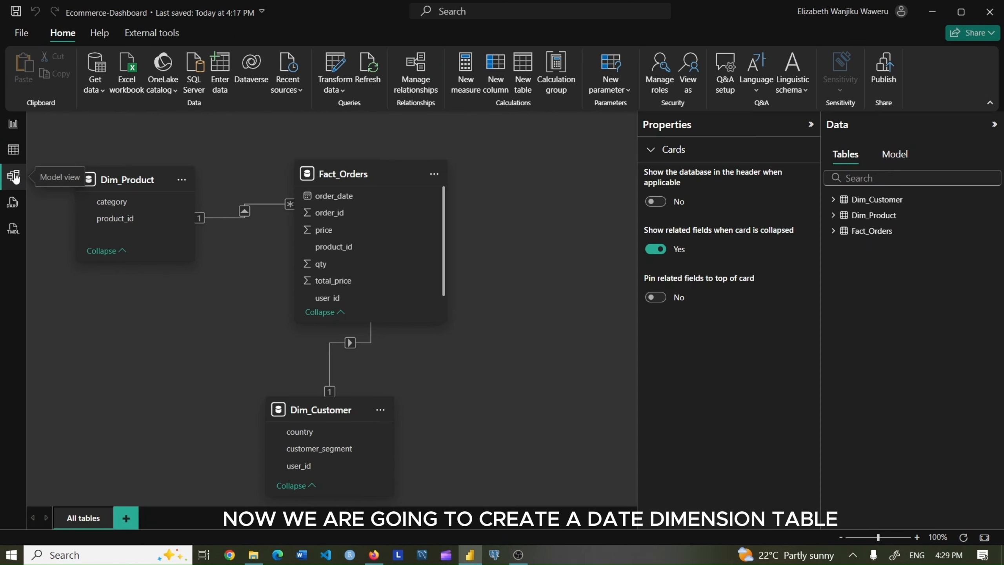
left_click(522, 67)
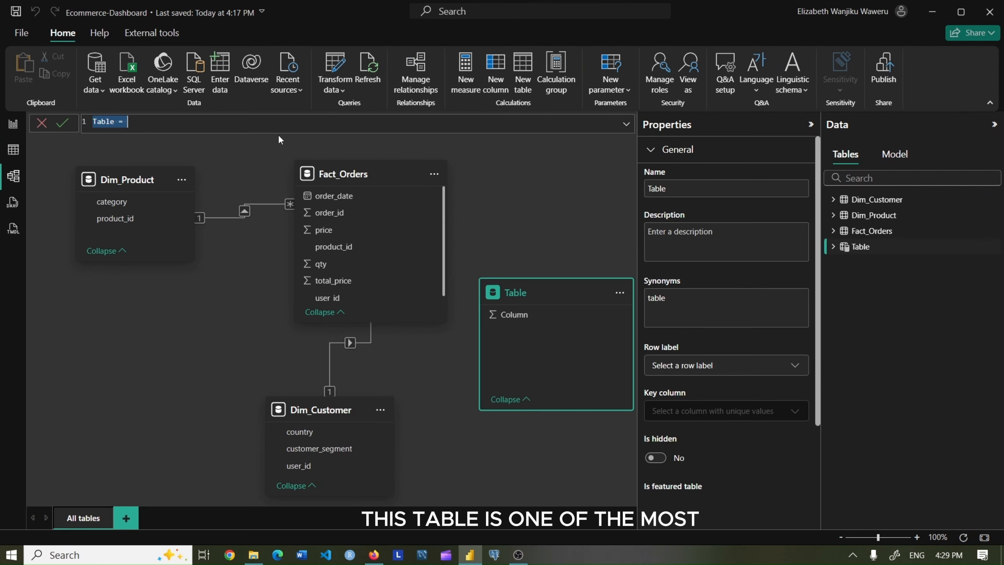
type("Dim_Date")
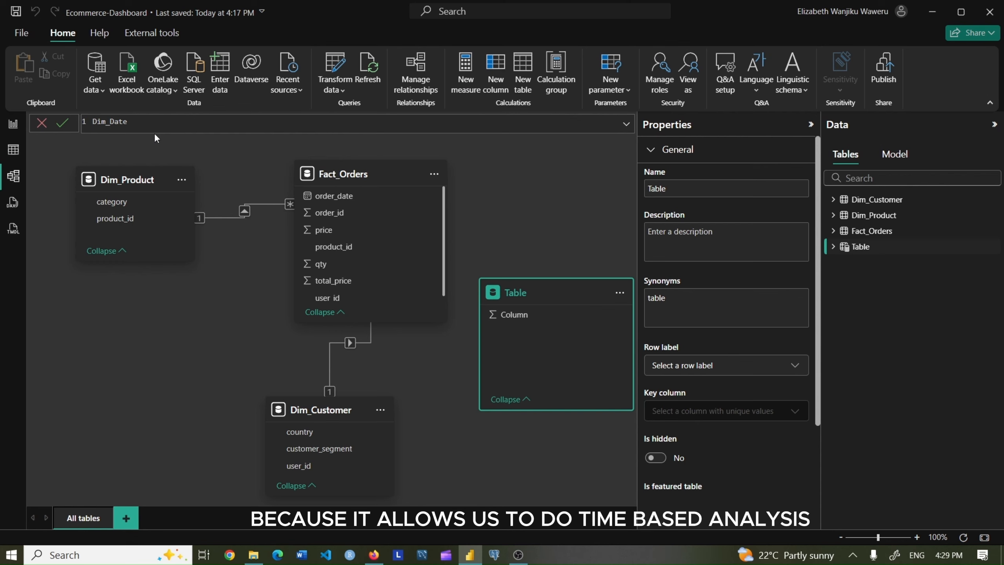
type(" =")
key("shift+Return")
key("Tab")
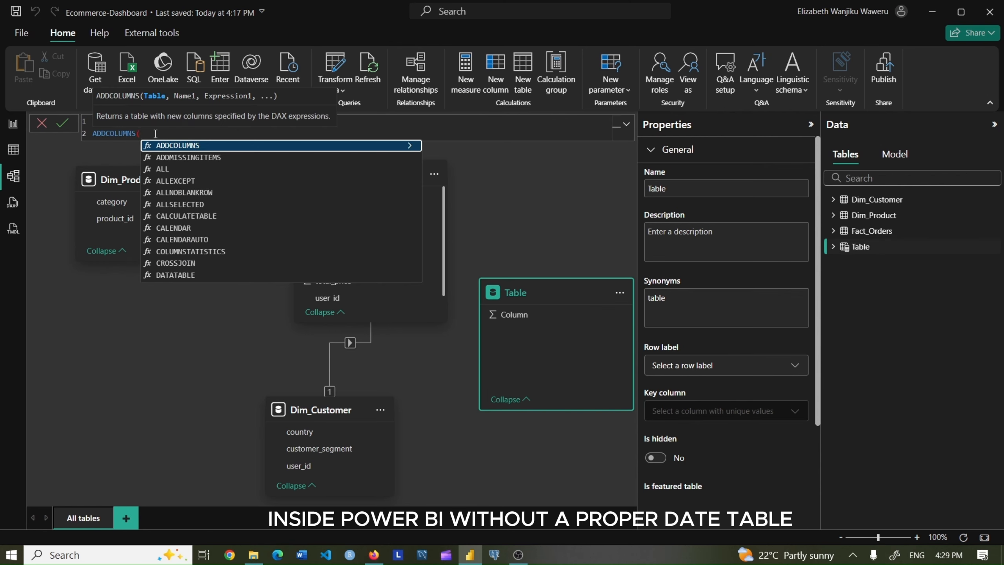
Give ADDCOLUMNS a CALENDAR table running from MIN(Fact_Orders[order_date]) to MAX(Fact_Orders[order_date])
type("CALENDAR(")
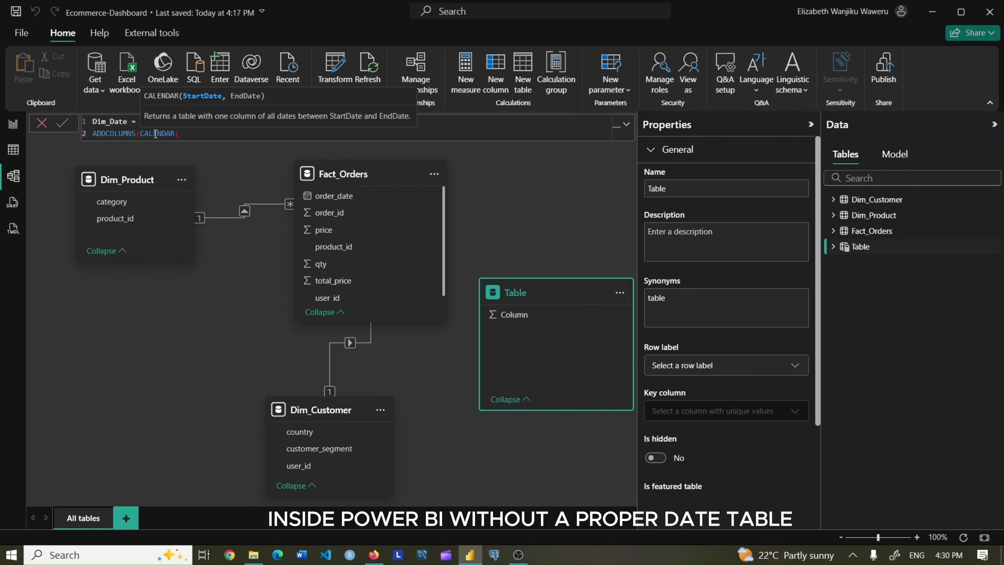
type("MIN(o")
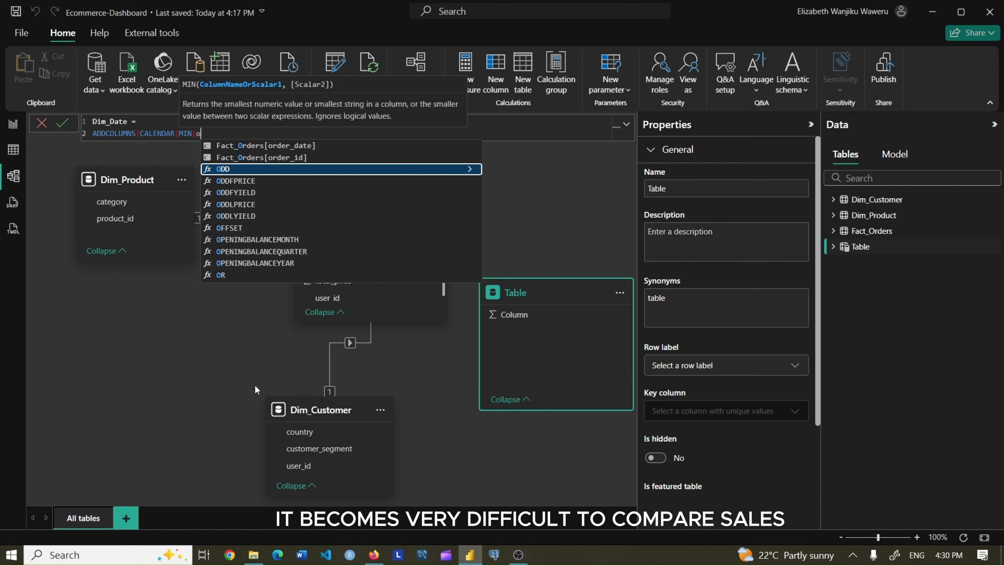
left_click(289, 145)
type("), MAX(")
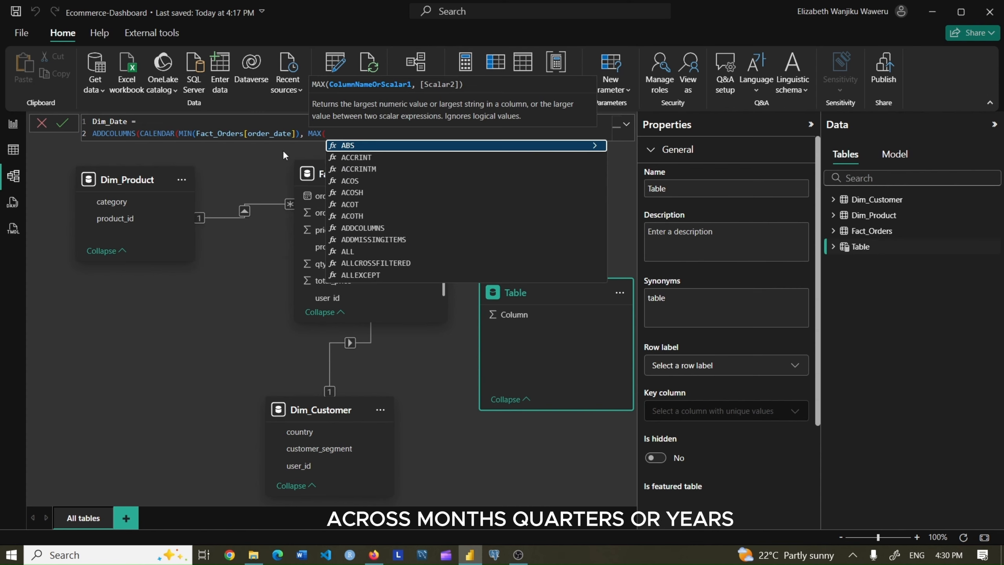
type("o")
left_click(384, 166)
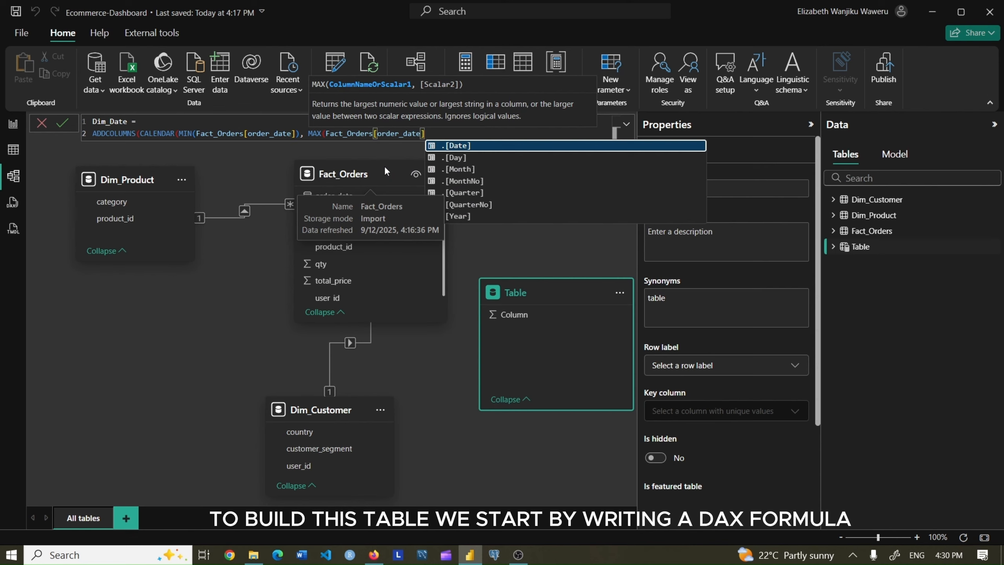
type("))")
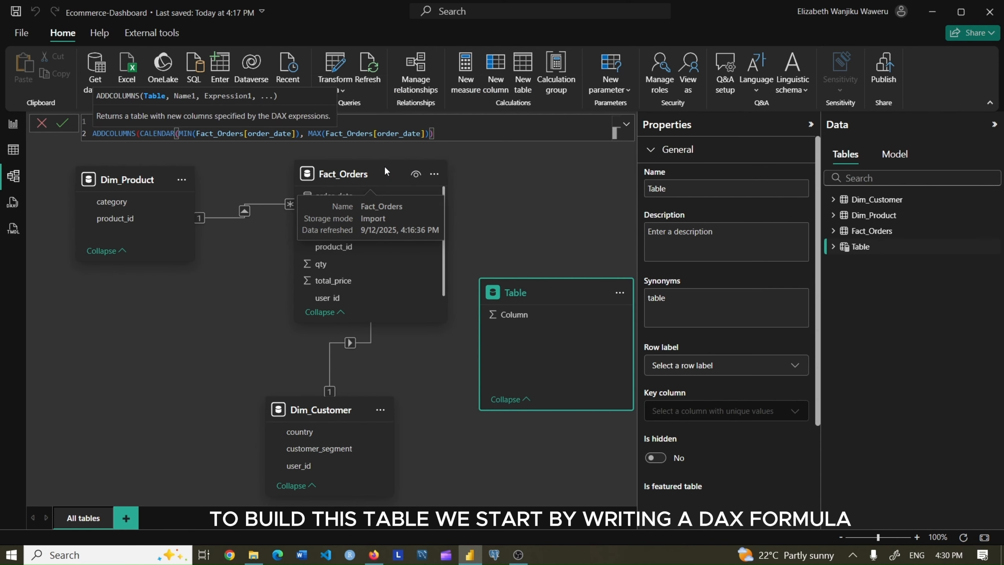
type(",")
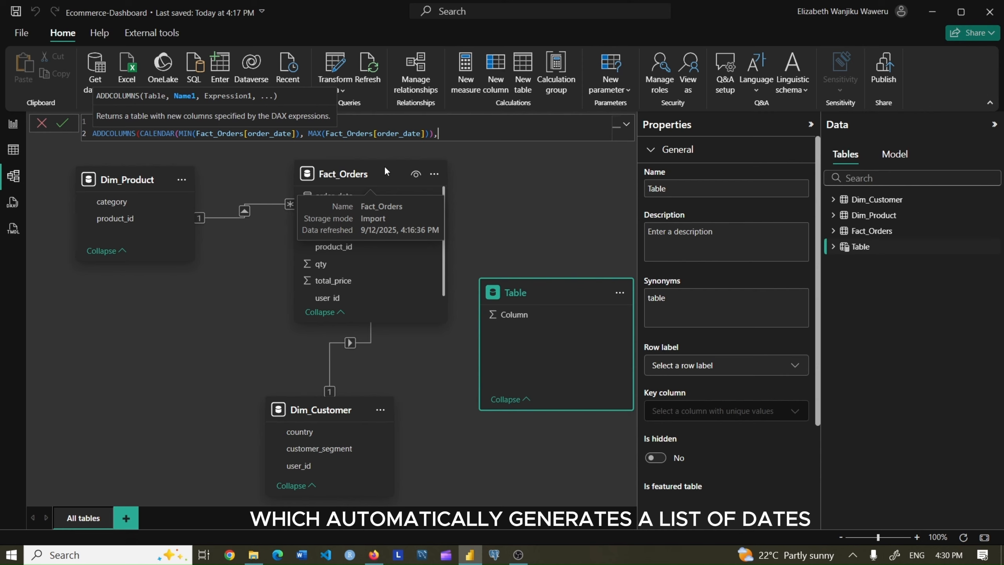
Add a "Year" column defined as YEAR([Date]) on a new line of the Dim_Date formula
key("shift+Return")
type("\"")
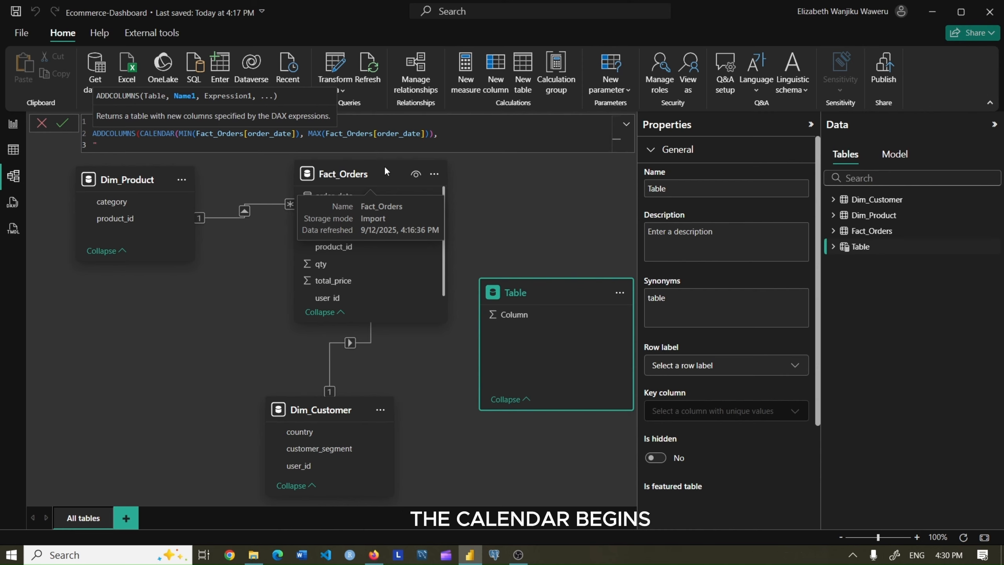
type("Year\", ")
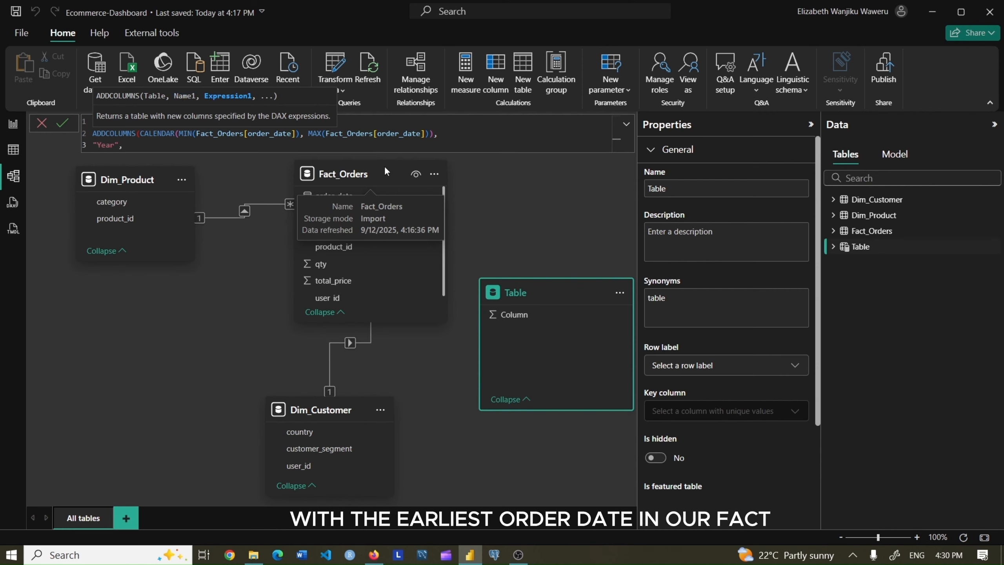
type("YEAR(")
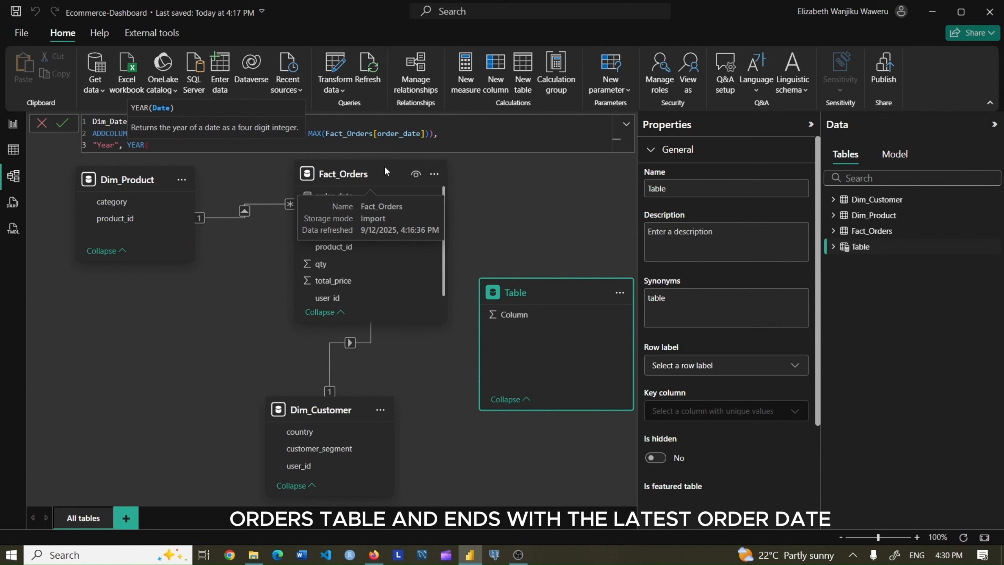
type("[Date]),")
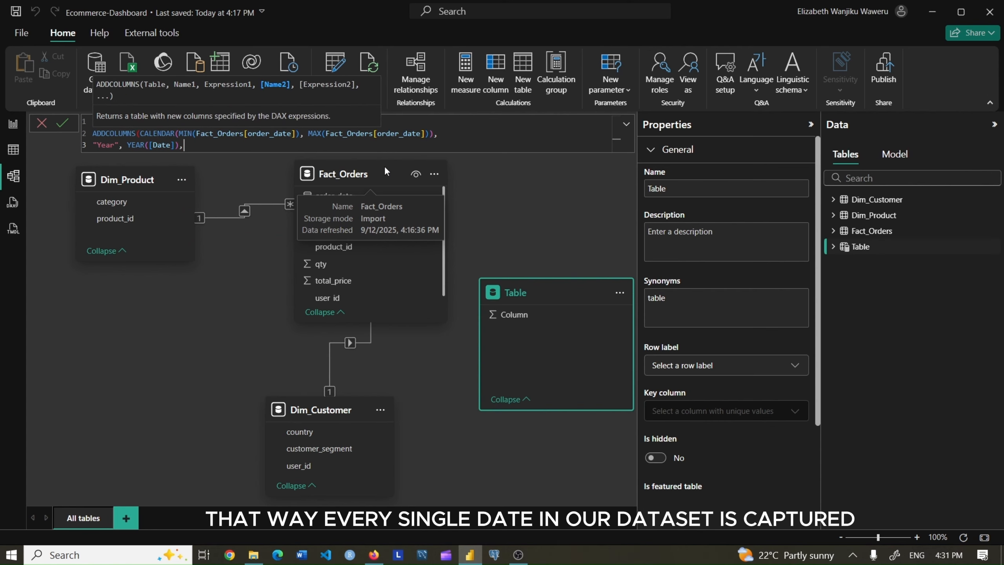
Add a "Quarter" column defined as "Q" & QUARTER([Date]) to the Dim_Date formula
key("Return")
type("\"Quarter")
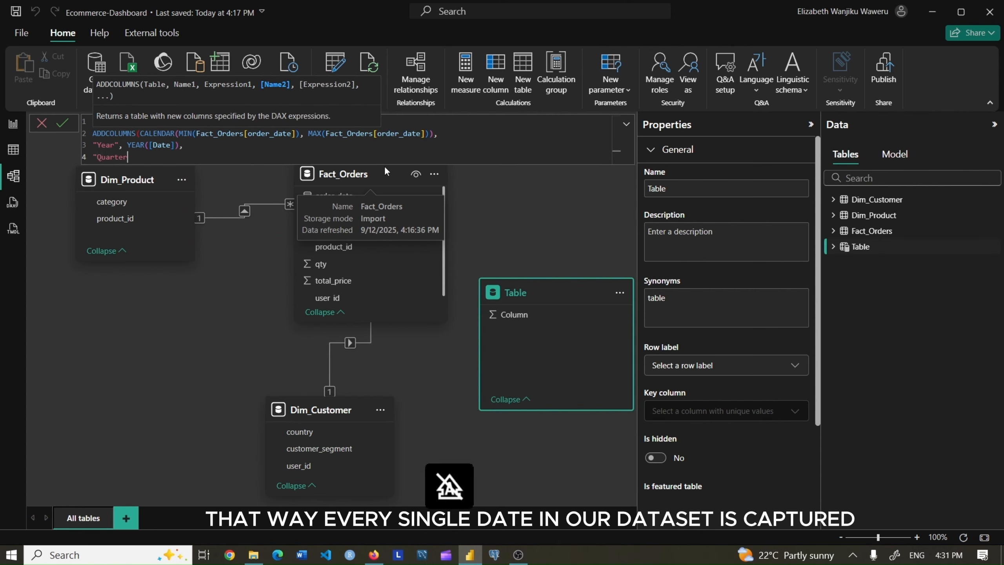
type("\", \"")
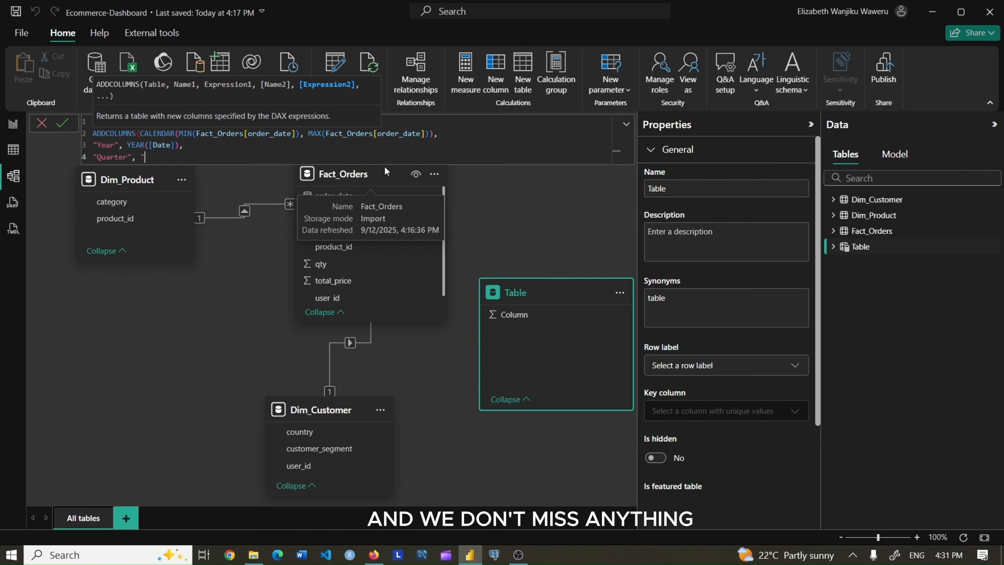
type("Q\"")
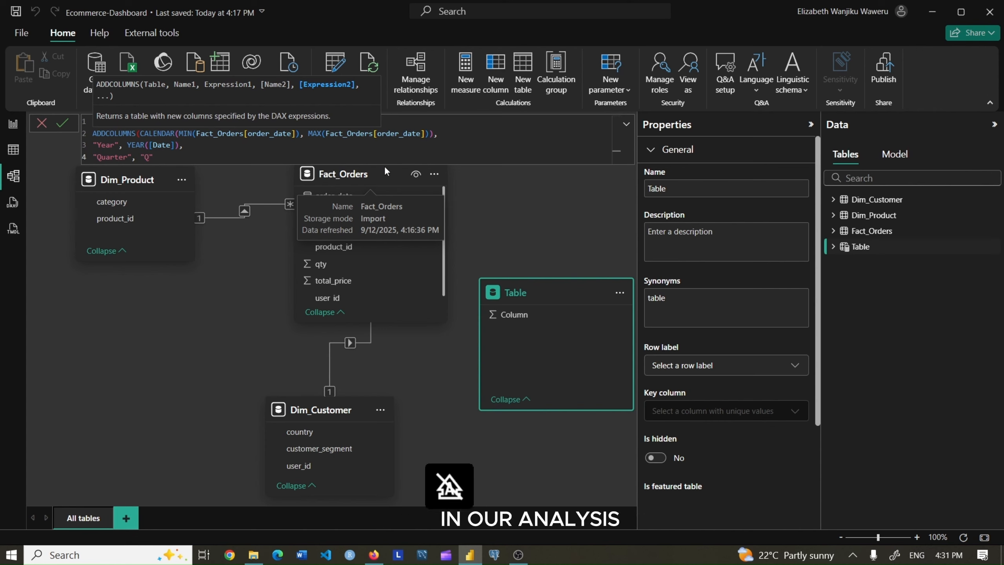
type(", &")
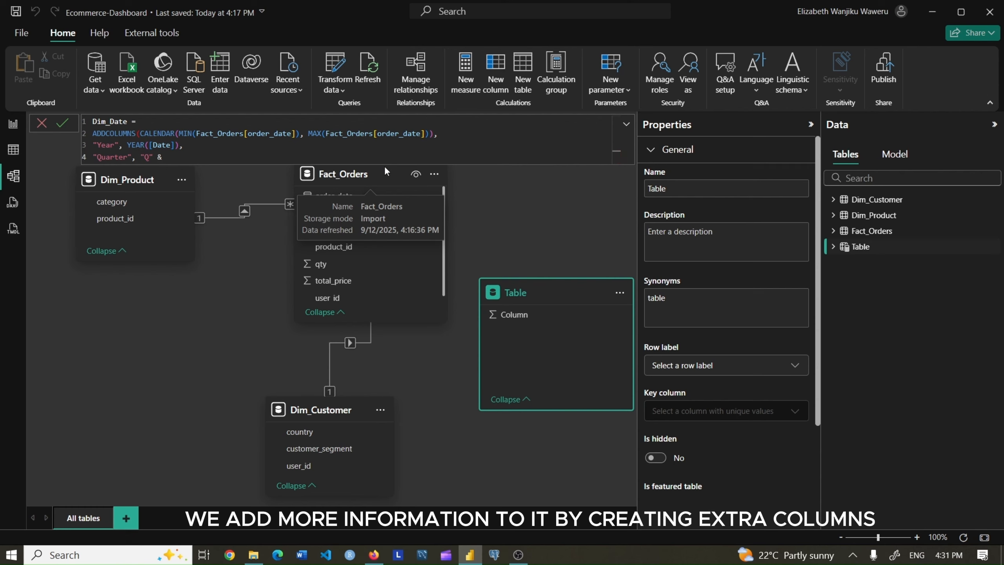
type(" QUARTER([")
left_click(385, 169)
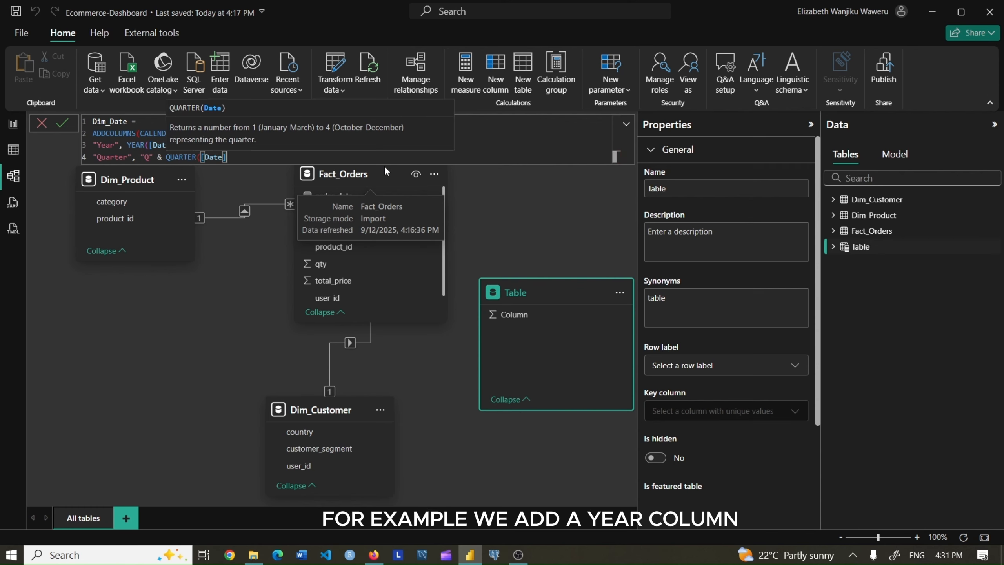
type("),")
Add a "Month Number" column defined as MONTH([Date]) to the Dim_Date formula
key("Return")
type("\"")
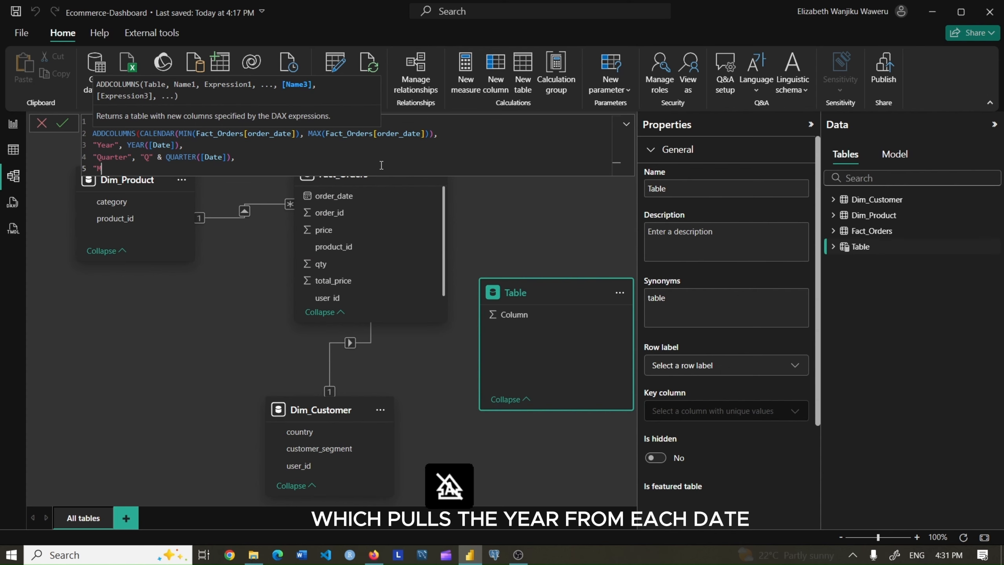
type("Month Number\", MO")
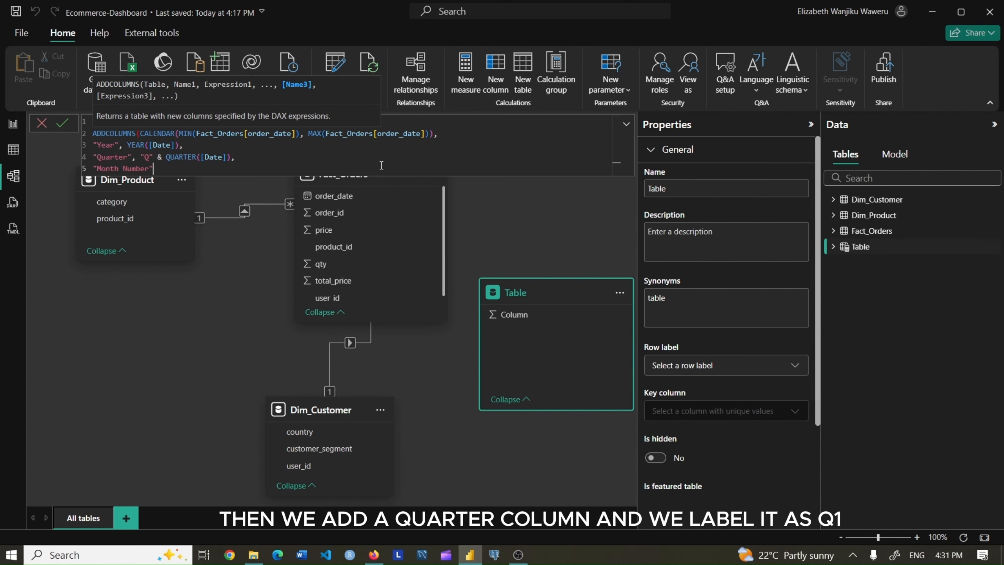
left_click(215, 252)
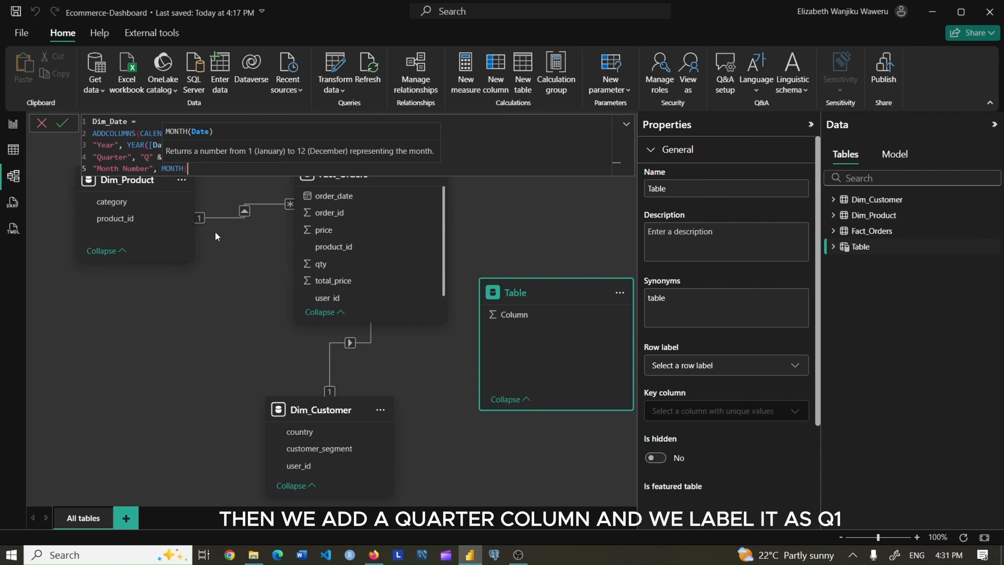
type("[Date]),")
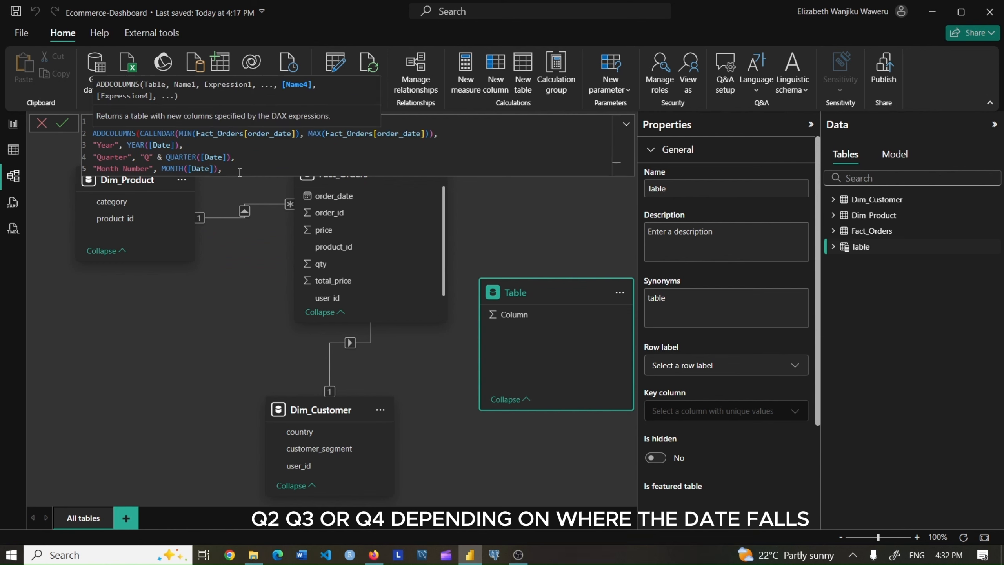
Add a "Month Name" column defined as FORMAT([Date], "mmmm") on a new line of the Dim_Date formula
key("Return")
type("\"")
key("Caps_Lock")
type("mONTH")
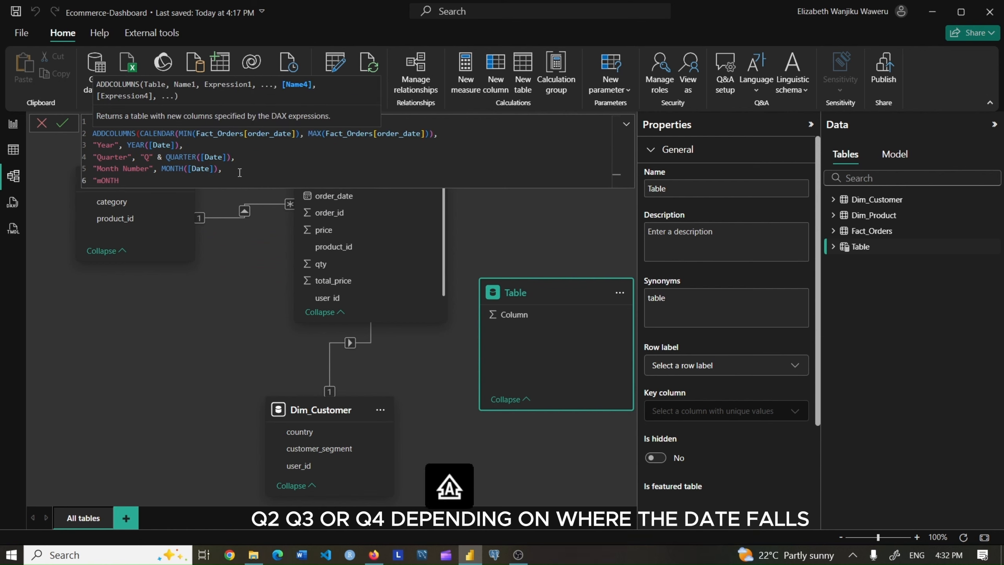
key("BackSpace")
key("BackSpace")
key("BackSpace")
key("BackSpace")
key("BackSpace")
key("BackSpace")
key("Caps_Lock")
type("Month")
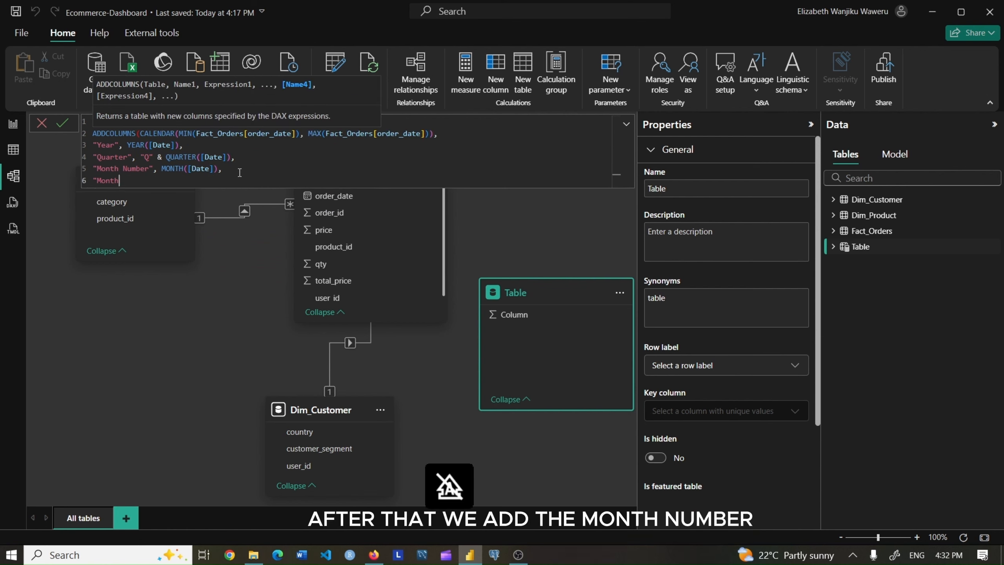
type(" Name\", FORMAT(")
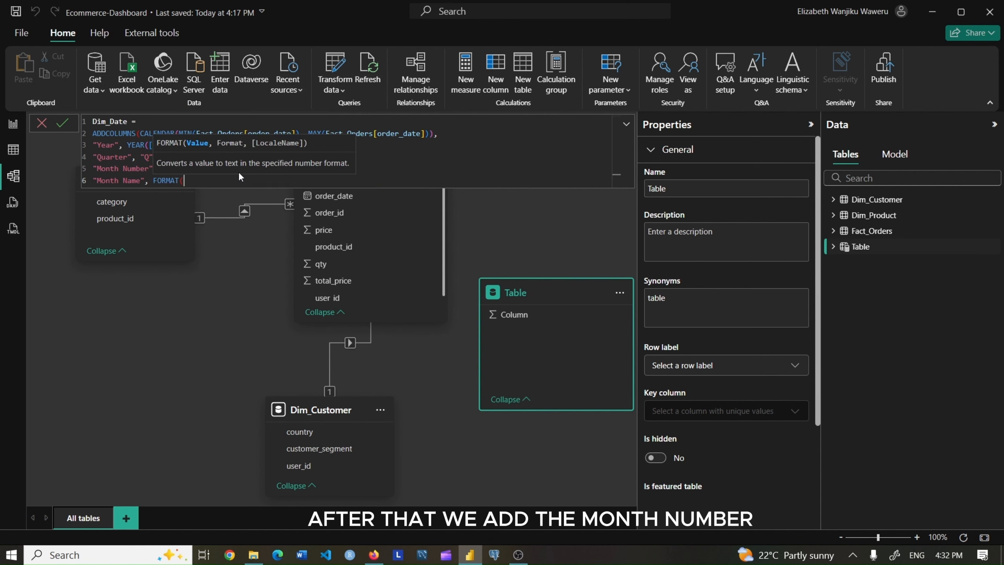
type("[Date], ")
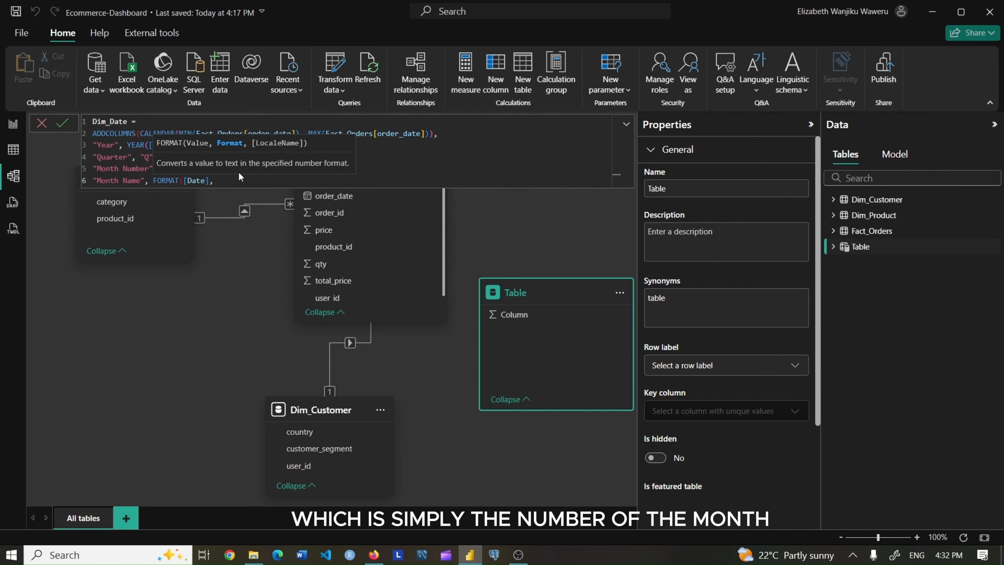
type("\"mmmm\"),")
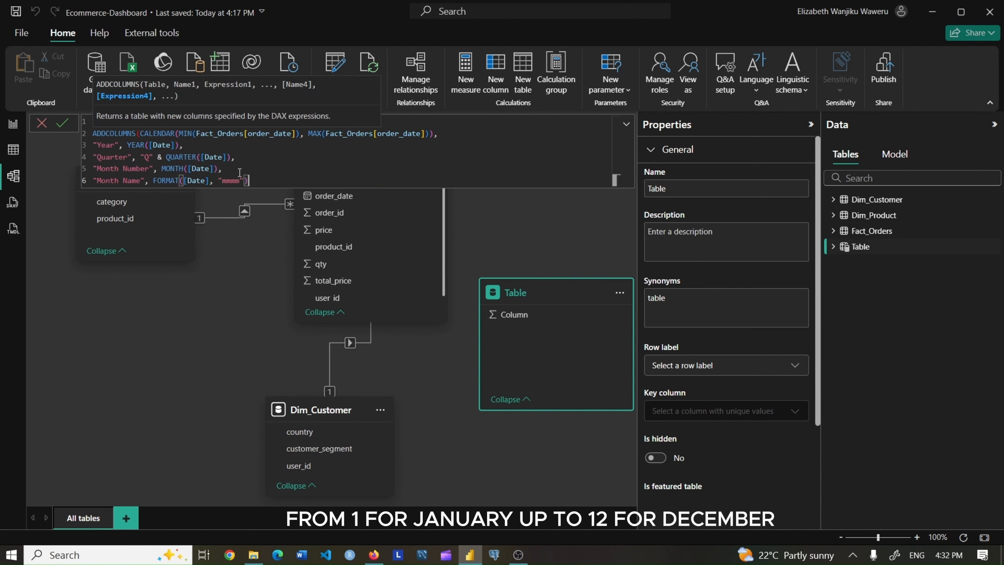
Add a "Month Initial" column defined as LEFT(FORMAT([Date], "mmmm"), 1) to the Dim_Date formula
key("Return")
type("\"")
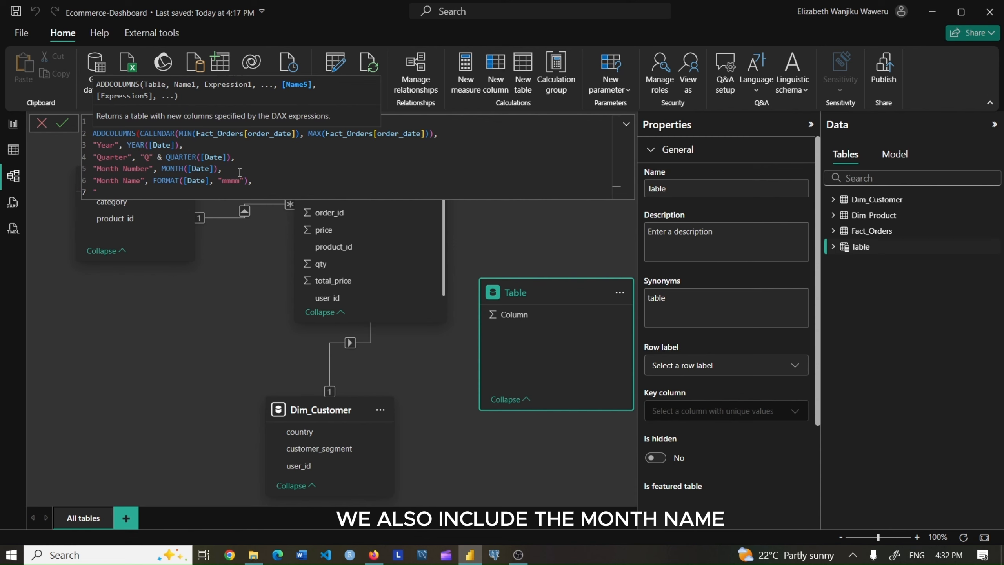
type("Month Initial\", LEFT(")
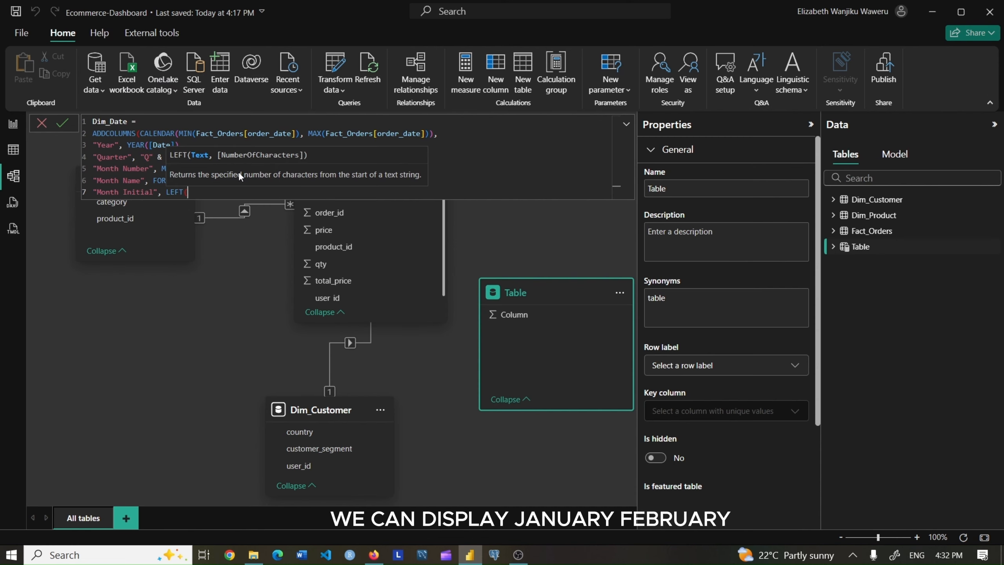
type("FORMAT(")
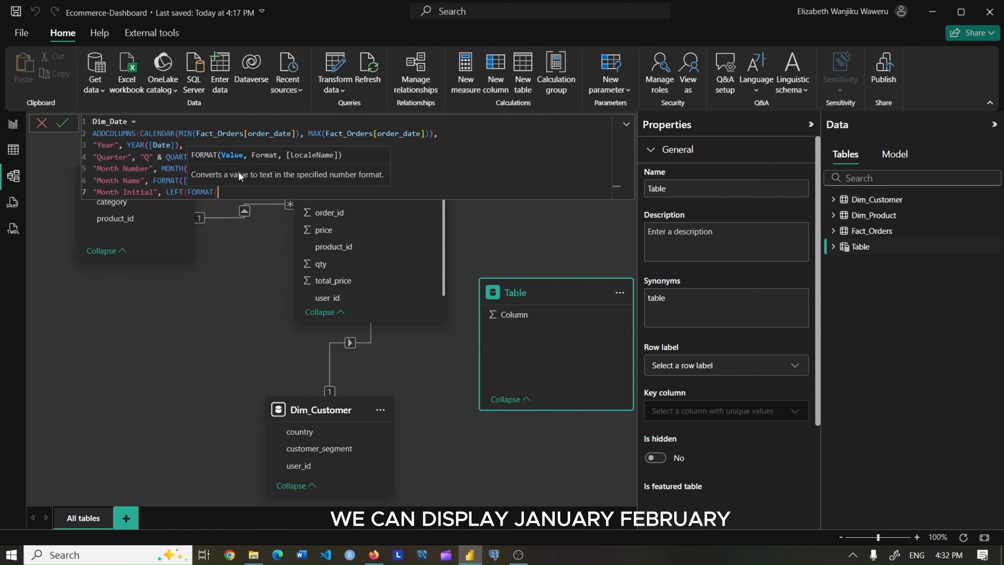
type("[Date], \"")
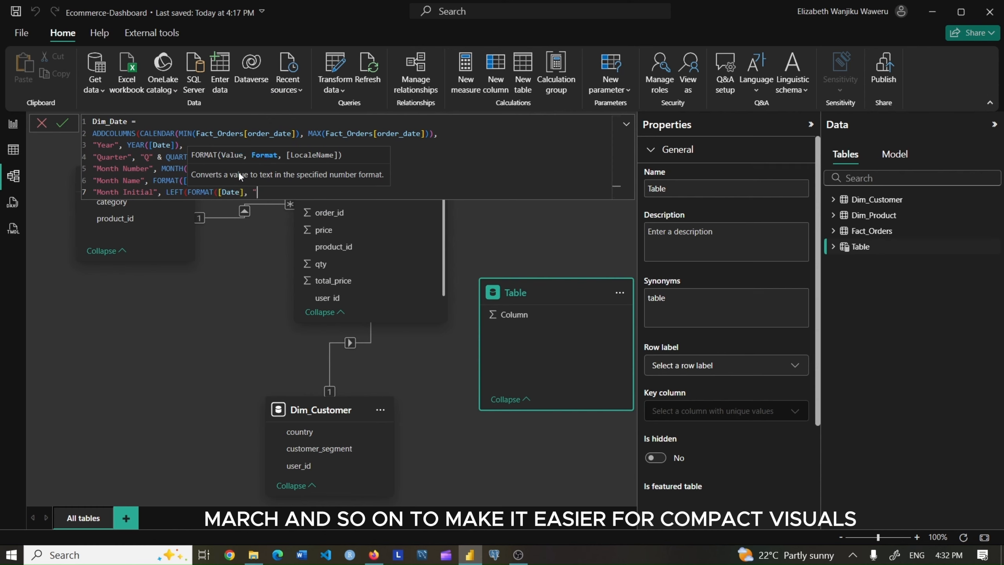
type("mmmm\"")
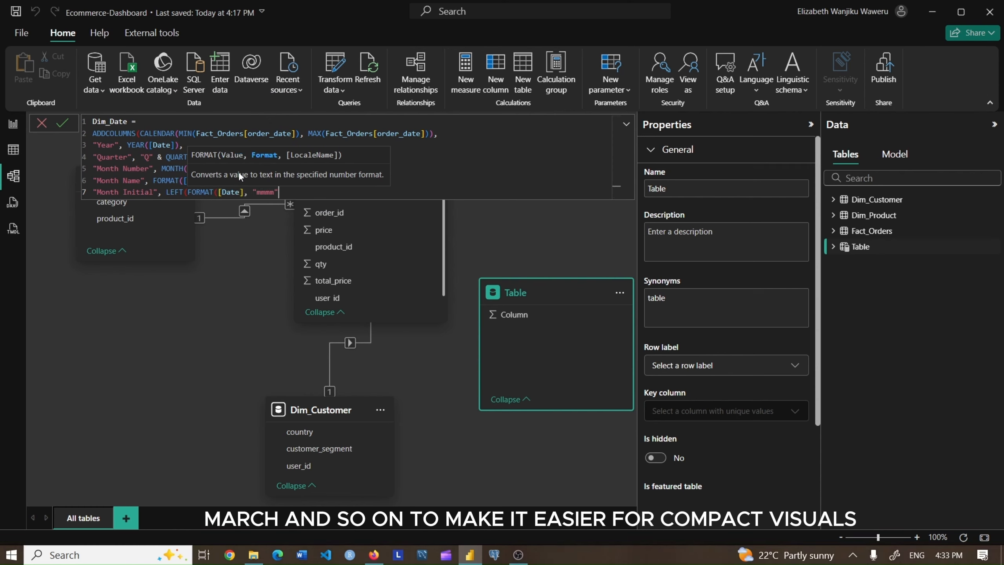
type("), 1)")
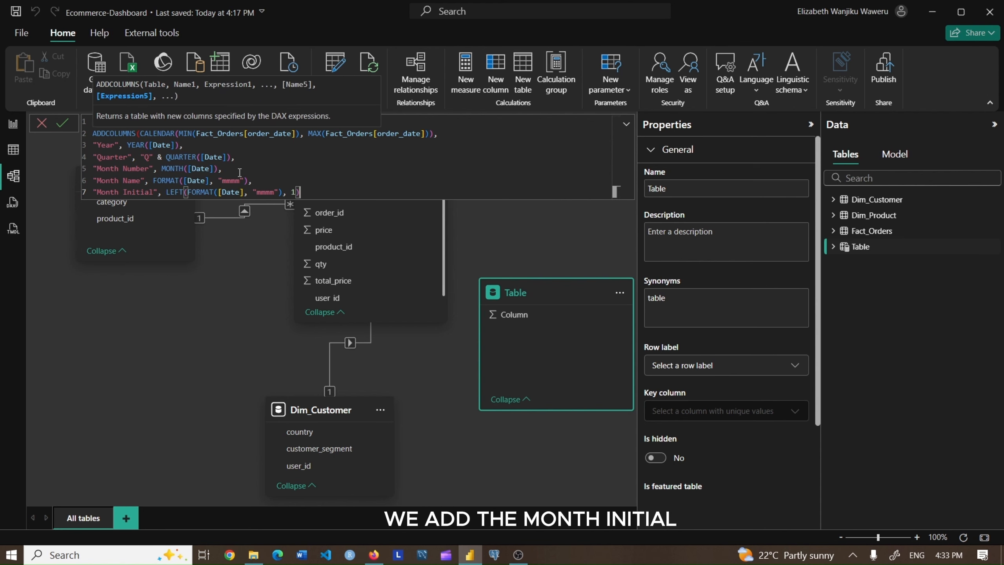
type(",")
Add a "Year-Month" column defined as FORMAT([Date], "YYYY,MM") and commit the Dim_Date formula
key("Return")
type("\"Y")
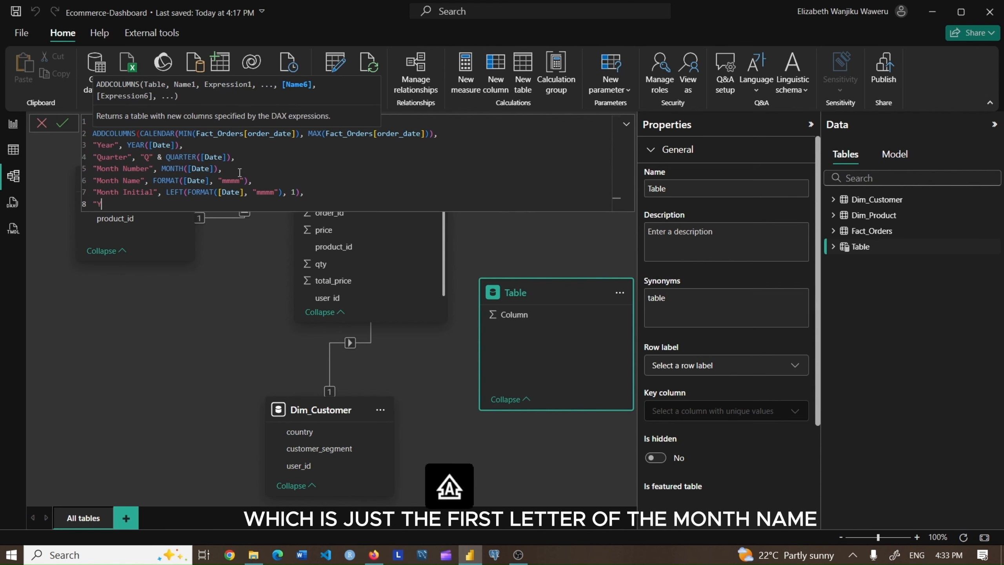
type("ear-Month\", FORMAT([Date]")
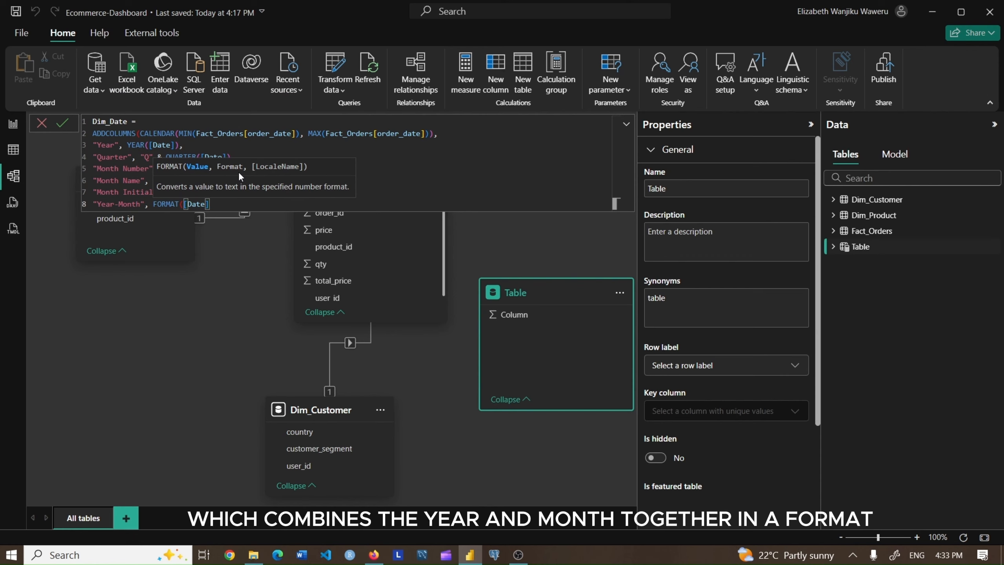
type(", \"YYYY")
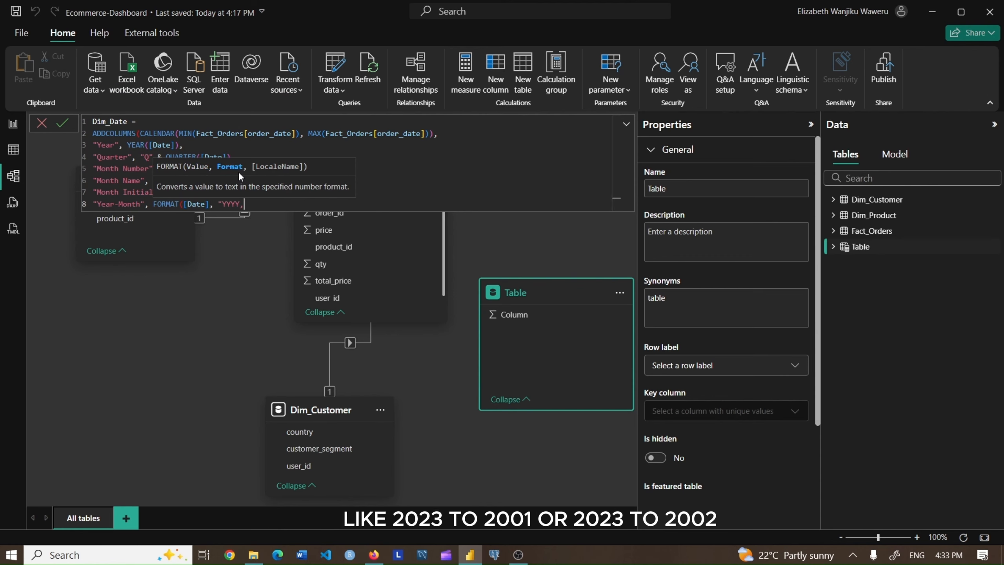
type(",MM\")")
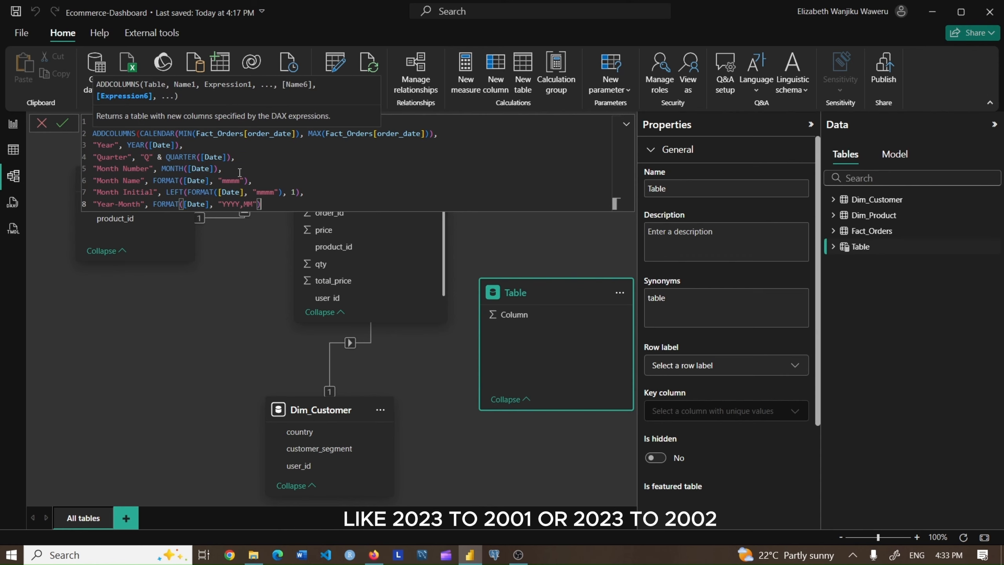
left_click(64, 123)
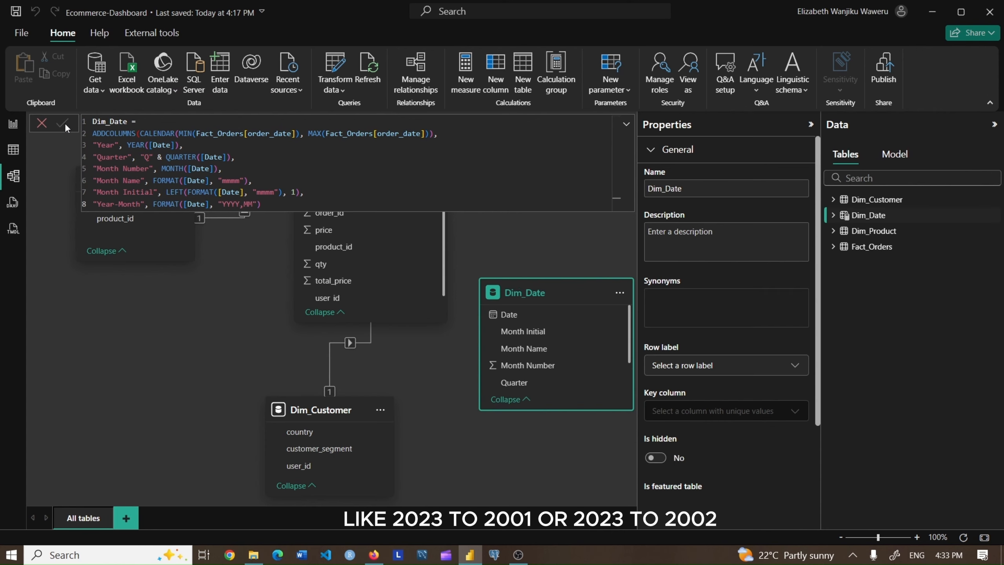
Show the Dim_Date table's data and change the Year-Month format in its formula to "YYYY-MM"
left_click(13, 150)
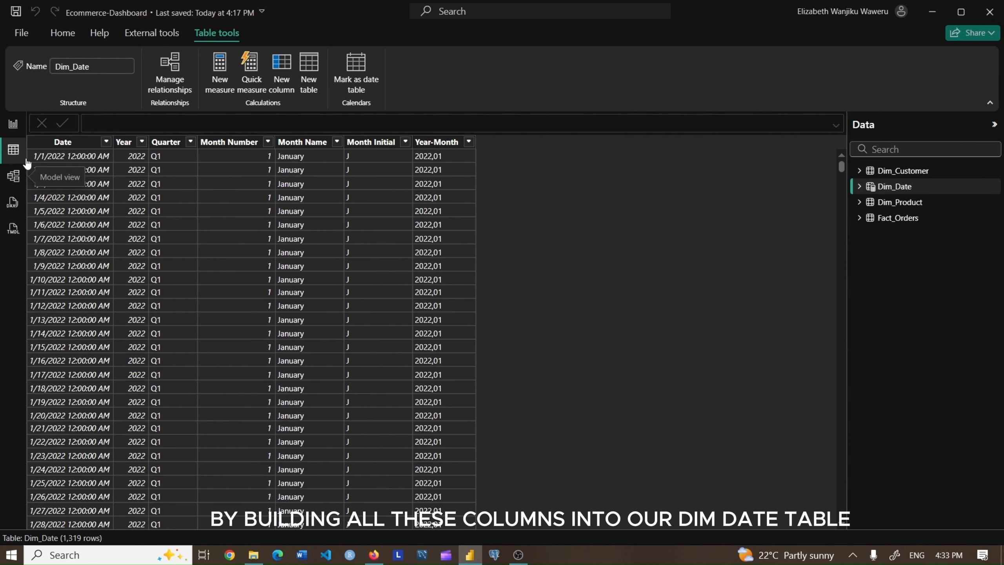
left_click(859, 187)
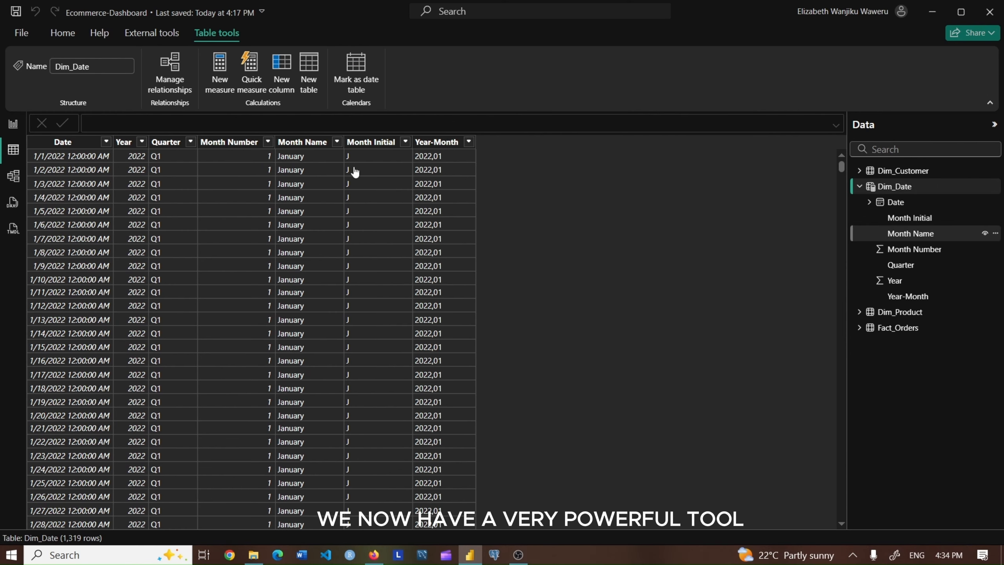
left_click(245, 203)
key("BackSpace")
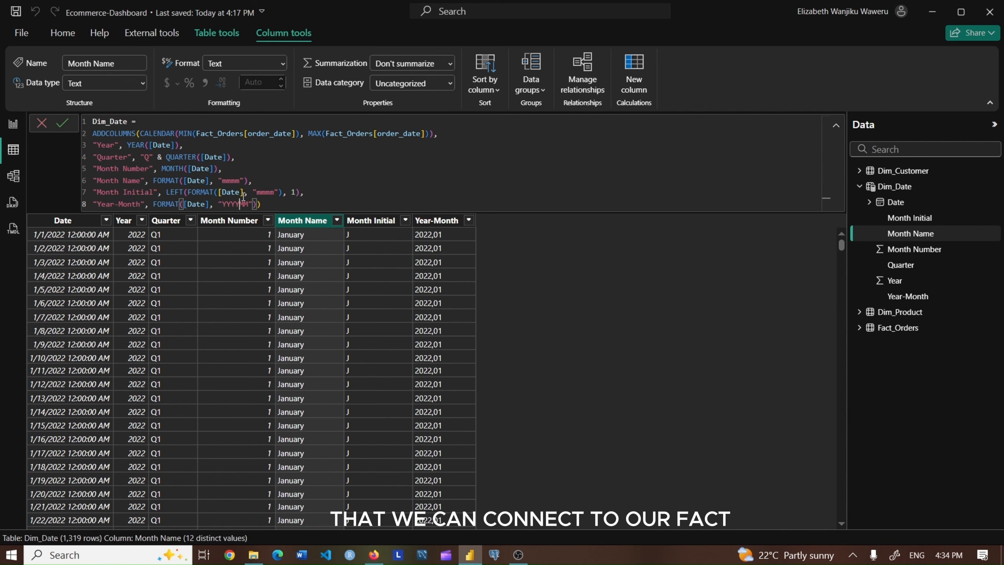
type("-")
left_click(60, 122)
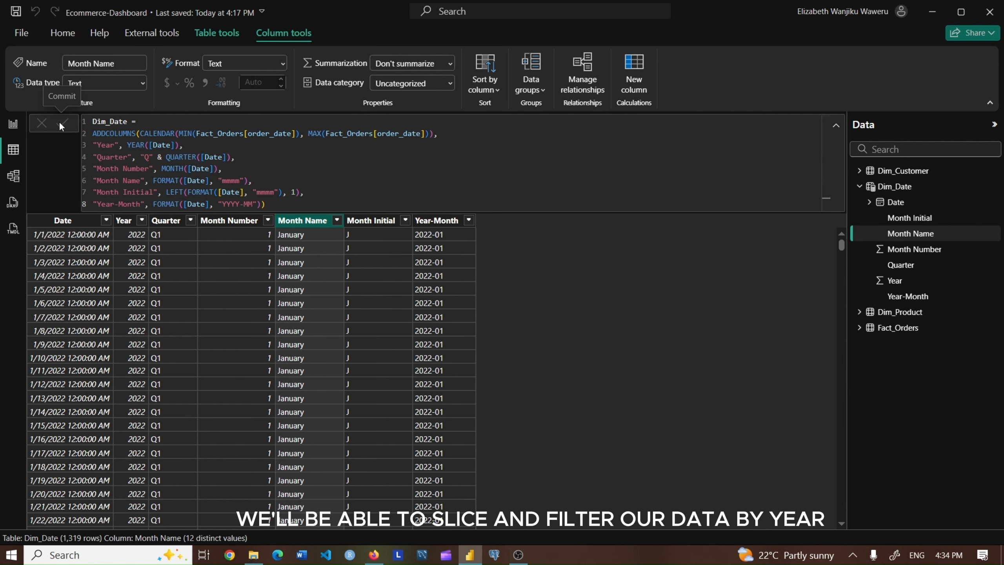
Create an active many-to-one relationship from Fact_Orders order_date to Dim_Date Date with single cross-filter direction
left_click(13, 176)
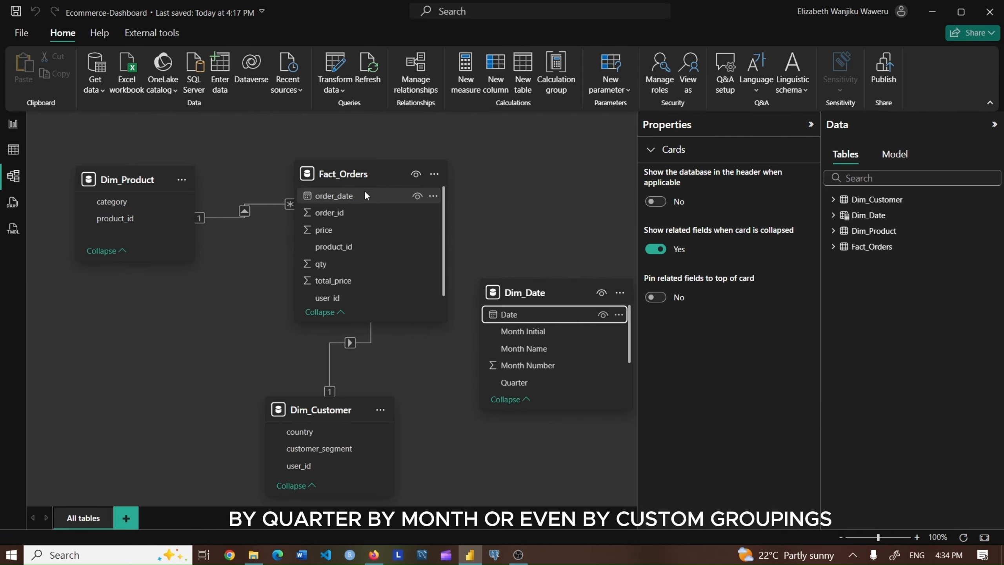
left_click_drag(530, 318, 530, 318)
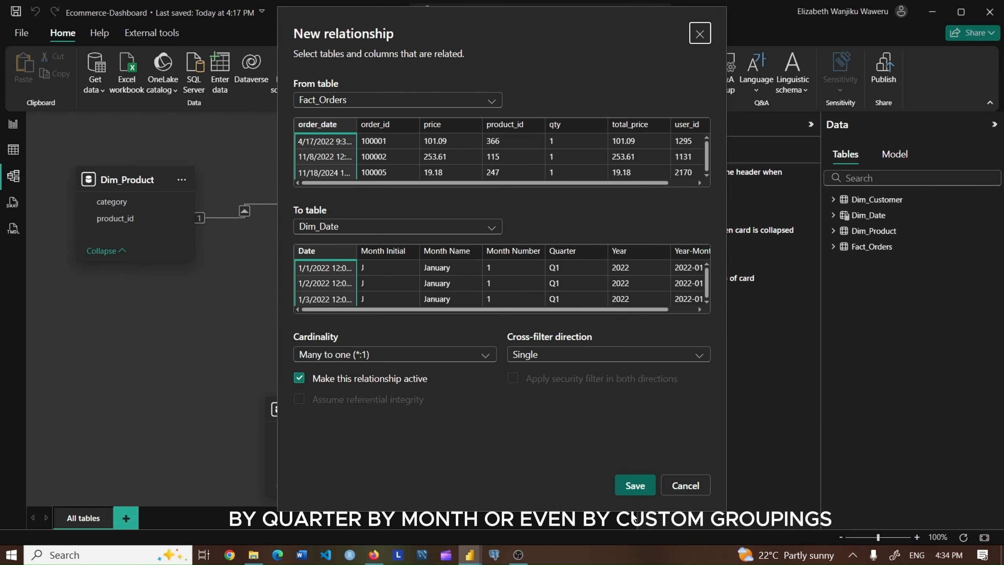
left_click(633, 485)
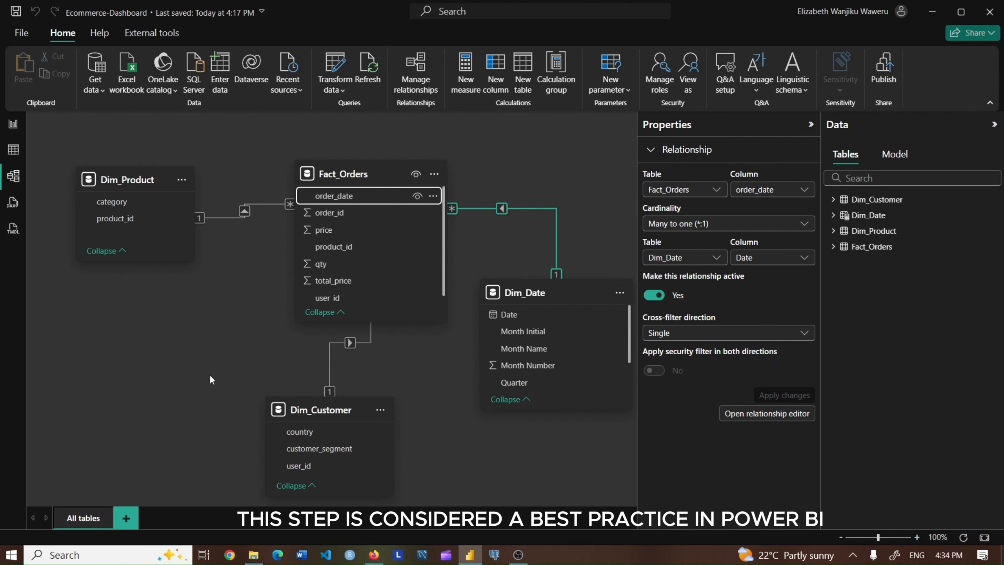
Narrow the Dim_Date and Fact_Orders cards and arrange them in a row with Dim_Product in the model diagram
left_click_drag(633, 351, 600, 351)
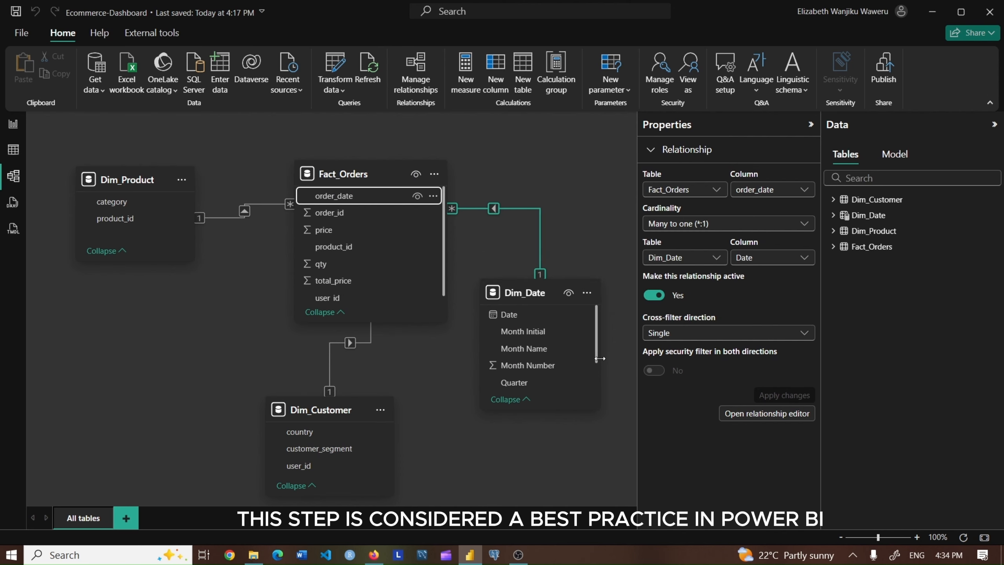
left_click_drag(447, 249, 429, 247)
left_click_drag(362, 173, 333, 175)
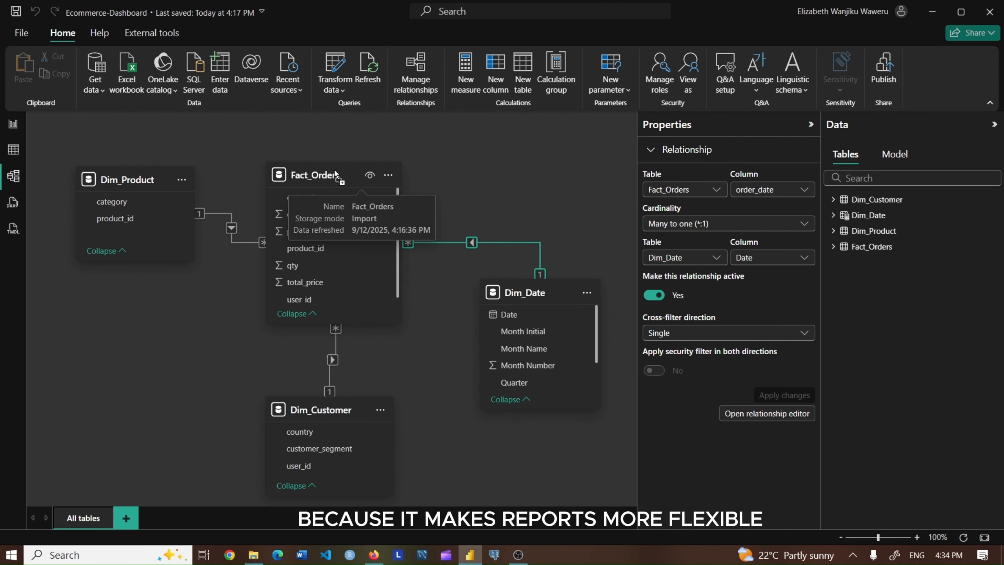
left_click_drag(539, 297, 553, 182)
left_click(451, 391)
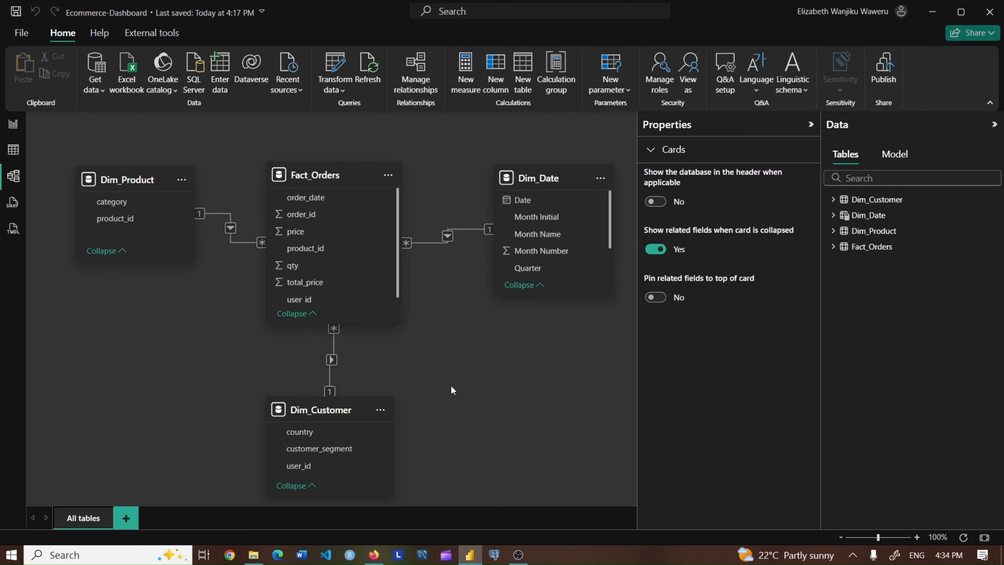
Create a blank table named "Measure Table" from the report view and load it
left_click(13, 123)
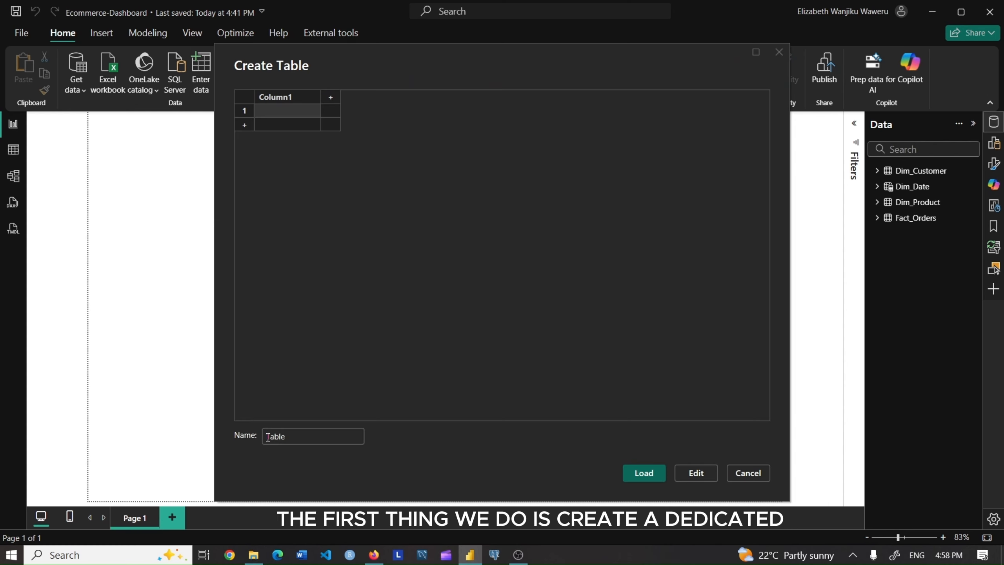
left_click(266, 435)
type("Measure")
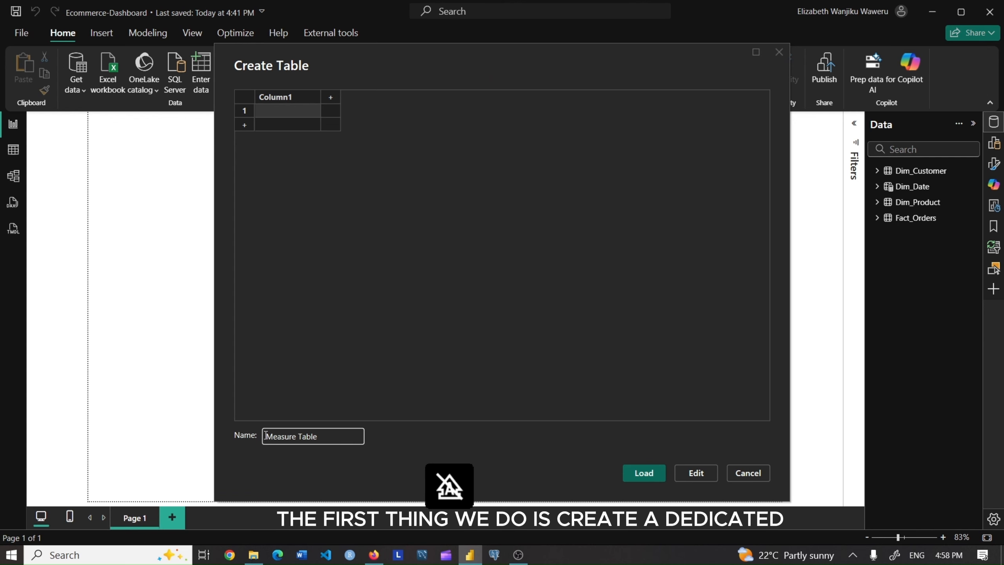
left_click(642, 473)
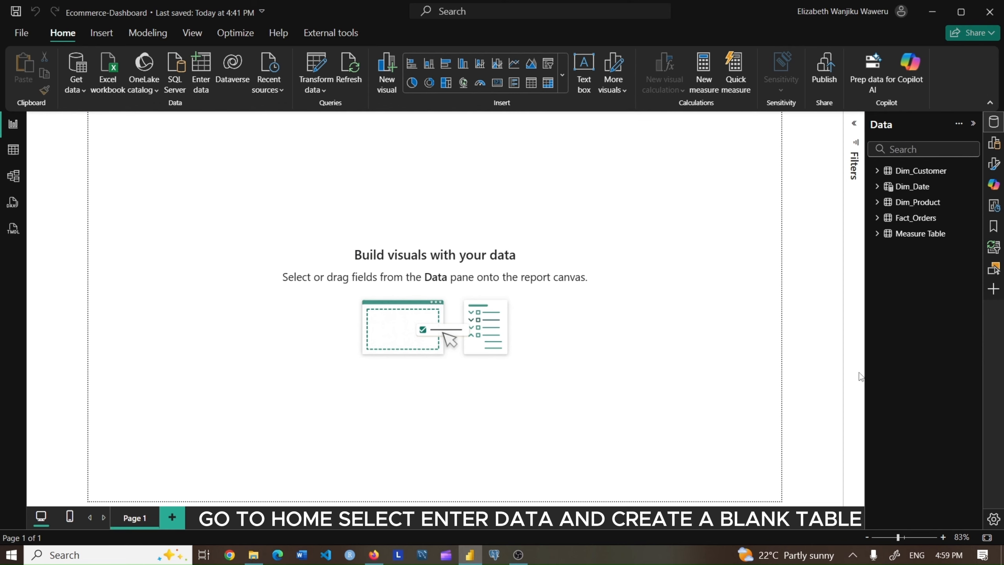
Create a measure in the Measure Table defined as Total Sales = SUM(Fact_Orders[total_price])
left_click(973, 233)
left_click(655, 290)
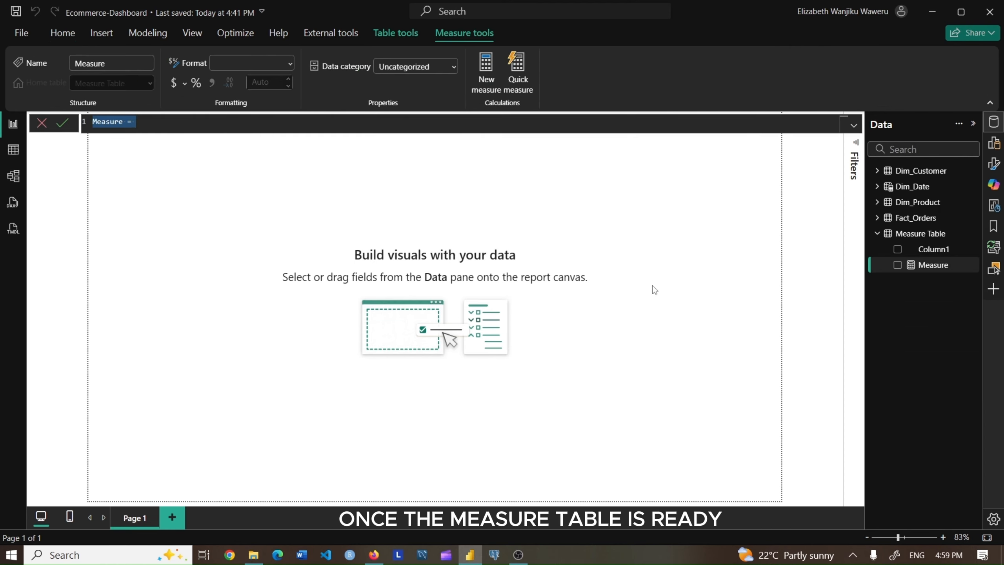
type("Total Sales = ")
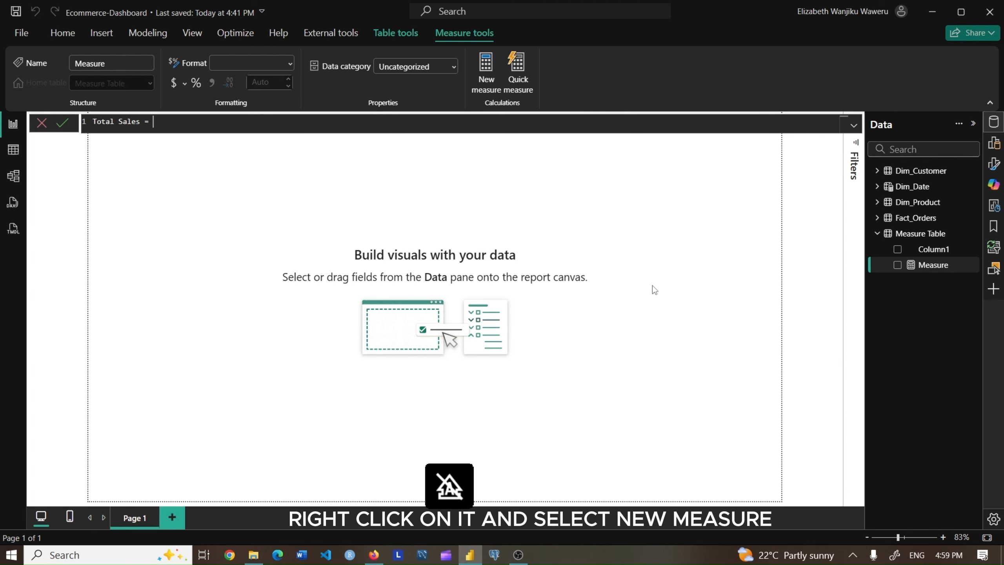
type("SUM(f")
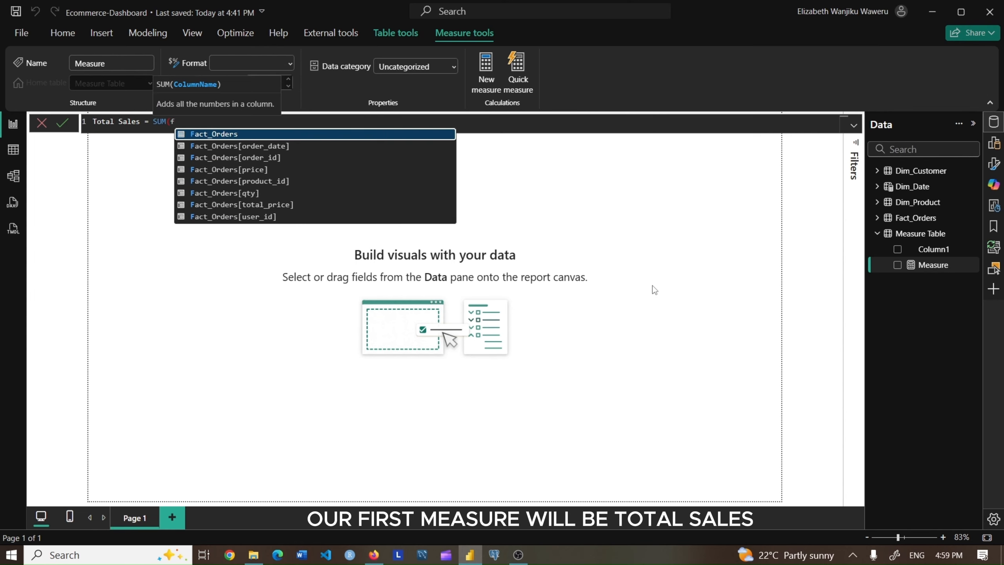
left_click(282, 205)
key("Return")
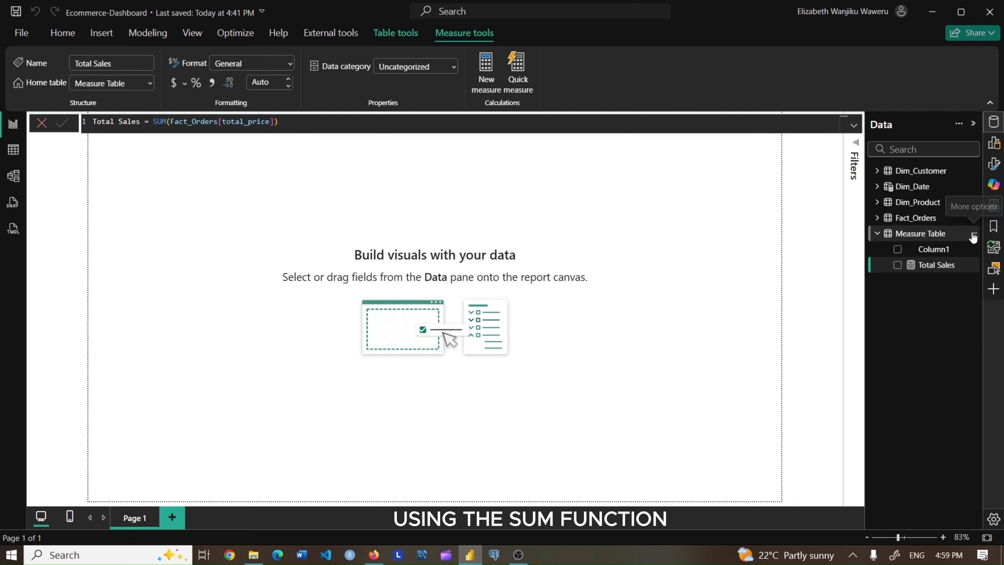
Create a measure in the Measure Table defined as Total Quantity Sold = SUM(Fact_Orders[qty])
left_click(969, 234)
left_click(903, 257)
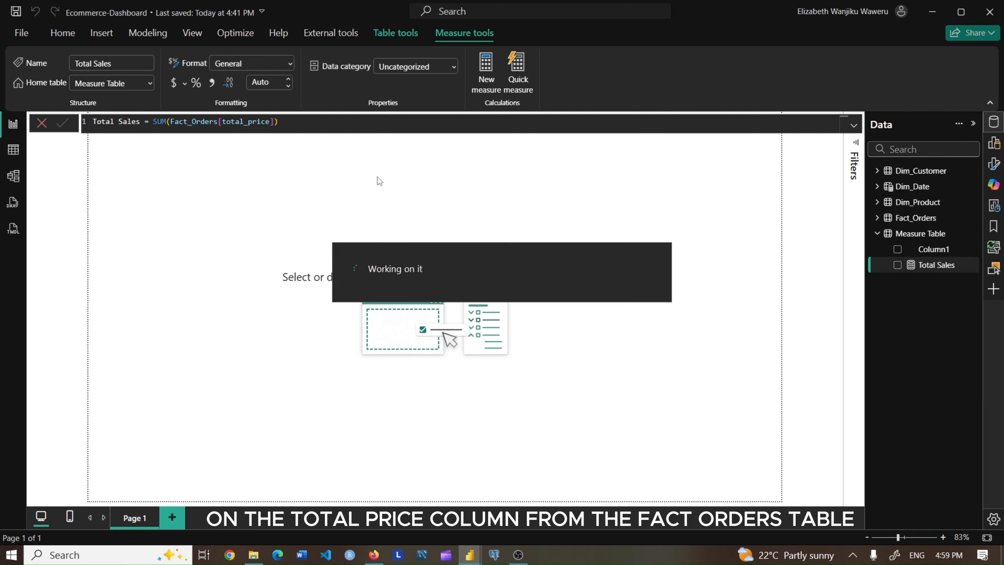
type("Tota")
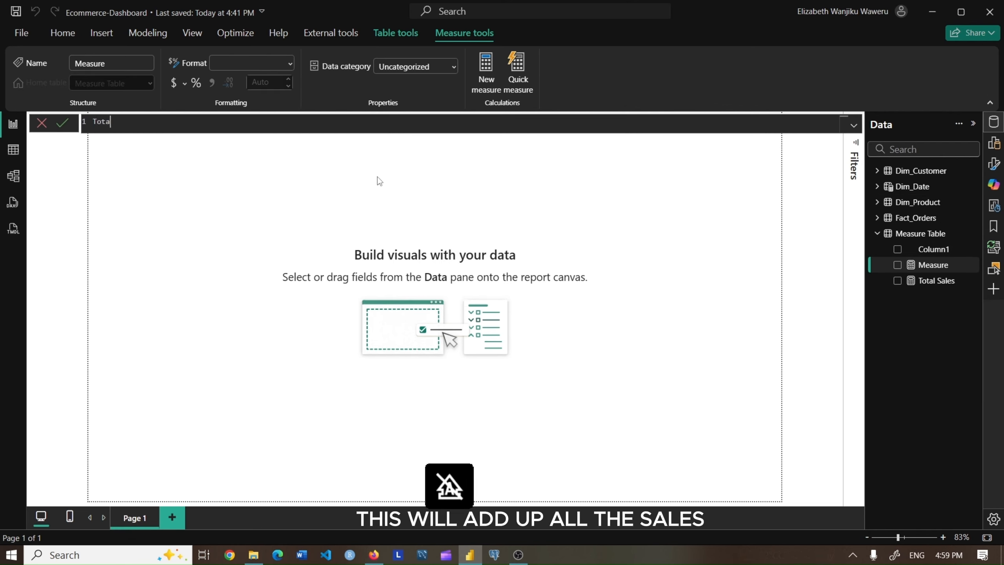
type("l Quanti")
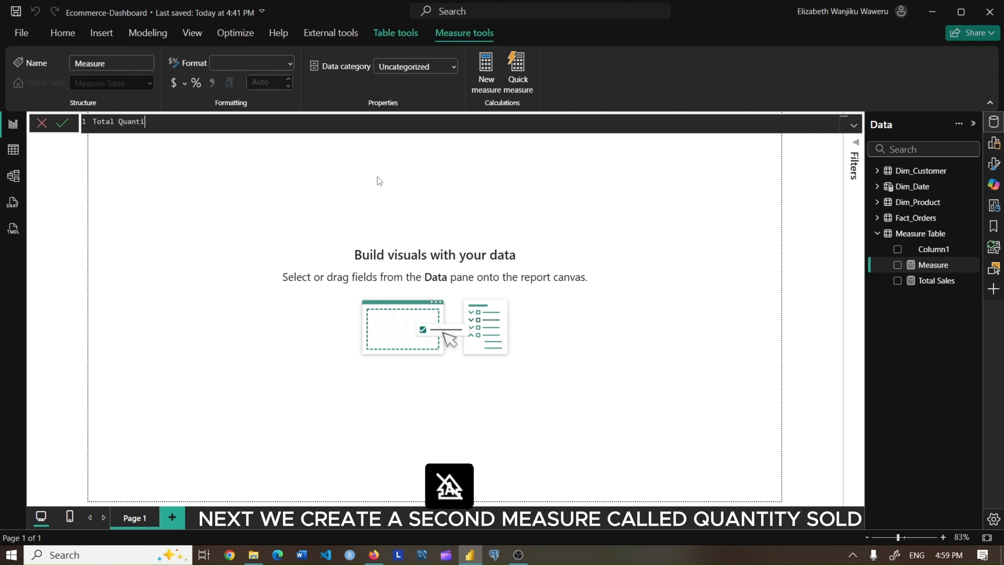
type("ty")
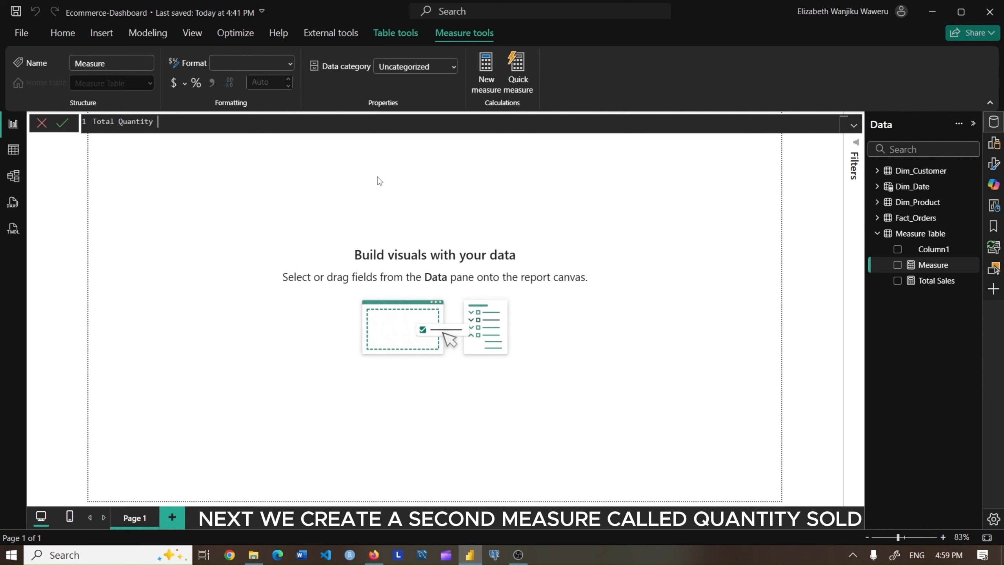
type(" Sold = SUM(fa")
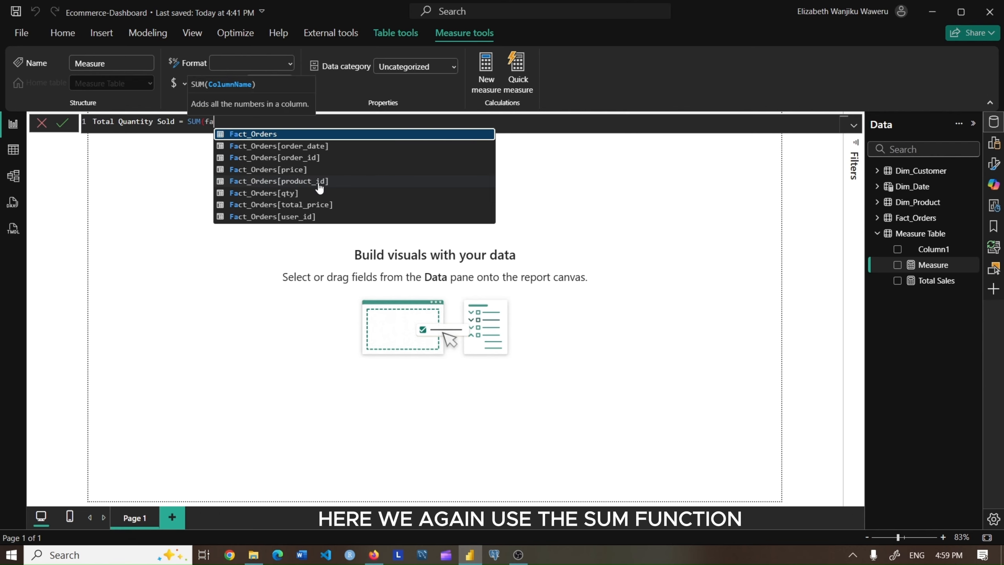
left_click(293, 193)
left_click(62, 123)
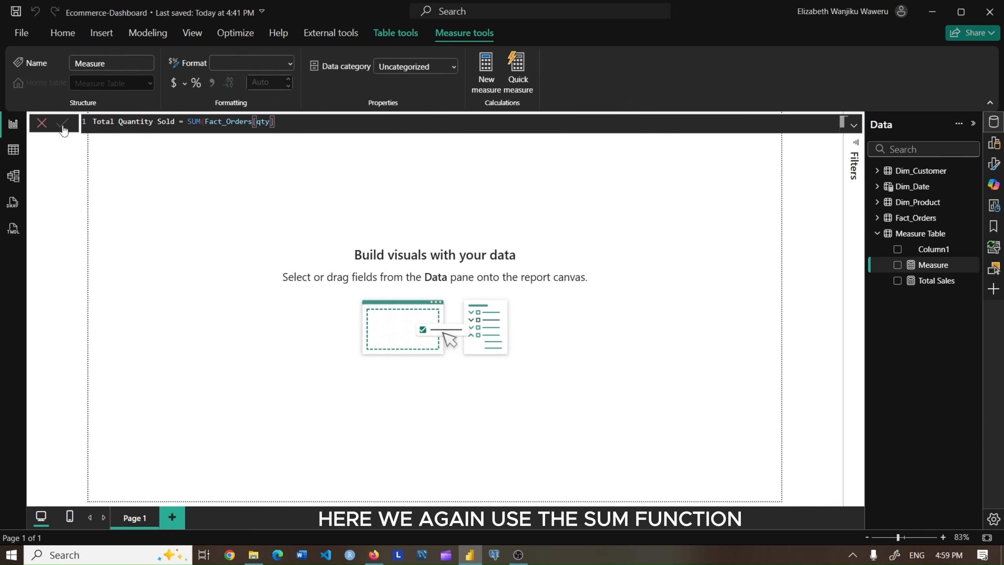
left_click(306, 123)
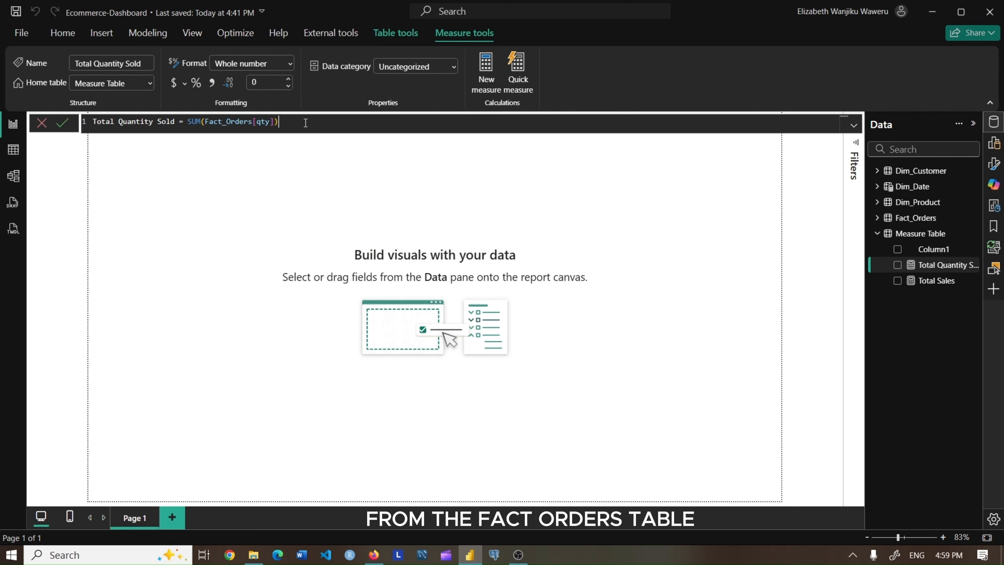
type(")")
key("ctrl+a")
Create a measure in the Measure Table defined as Total Orders = DISTINCTCOUNT(Fact_Orders[order_id])
left_click(973, 235)
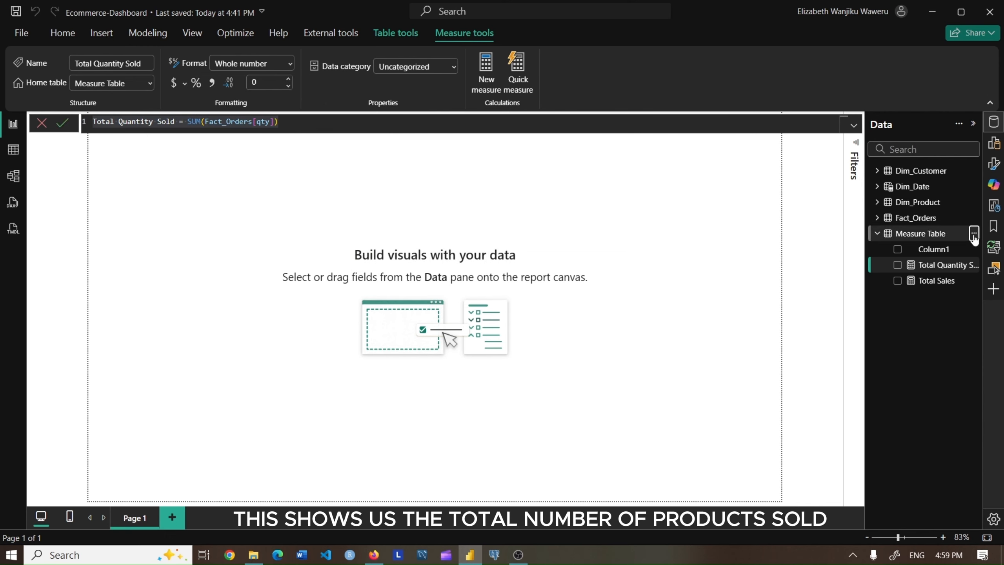
left_click(927, 258)
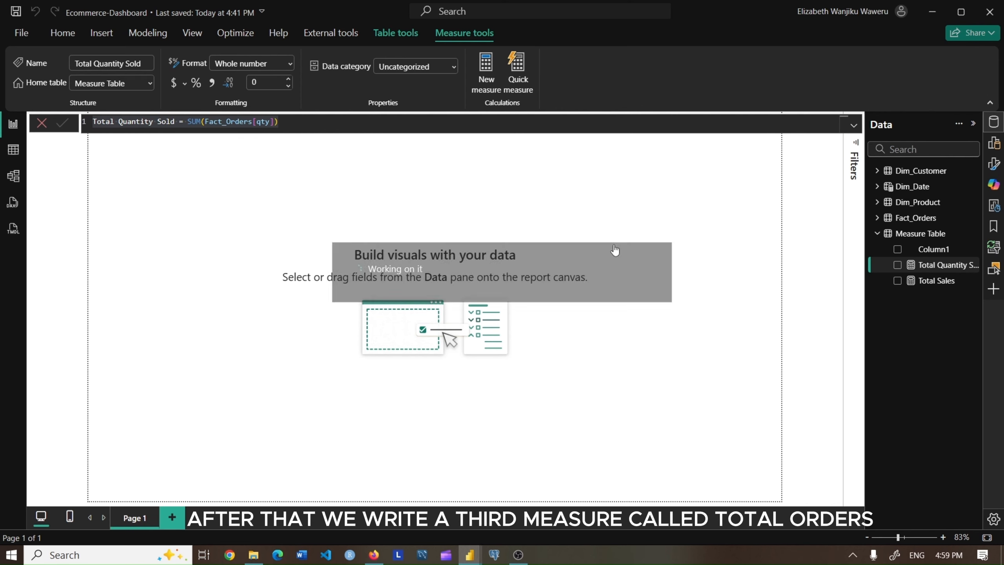
type("Total Or")
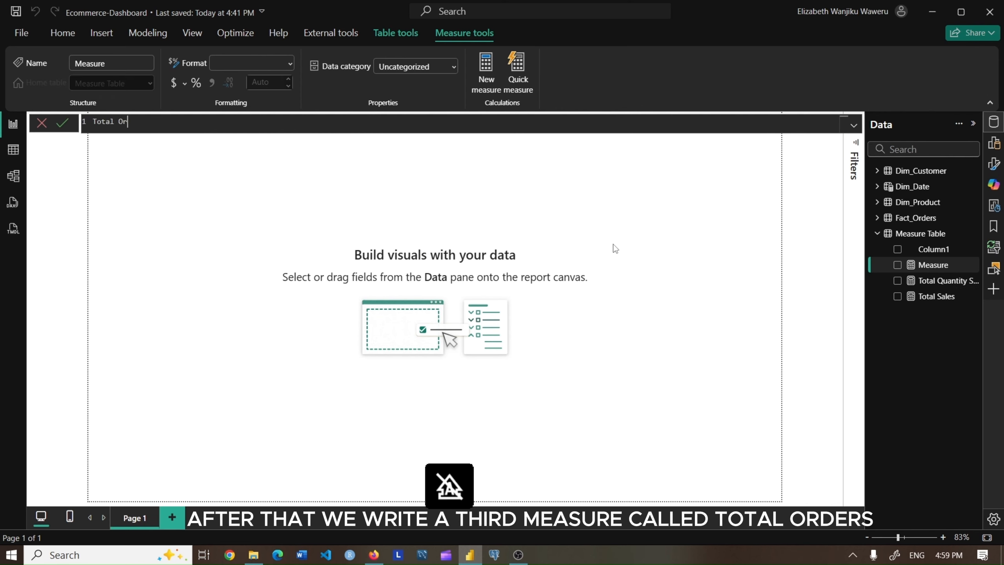
type("ders = dist")
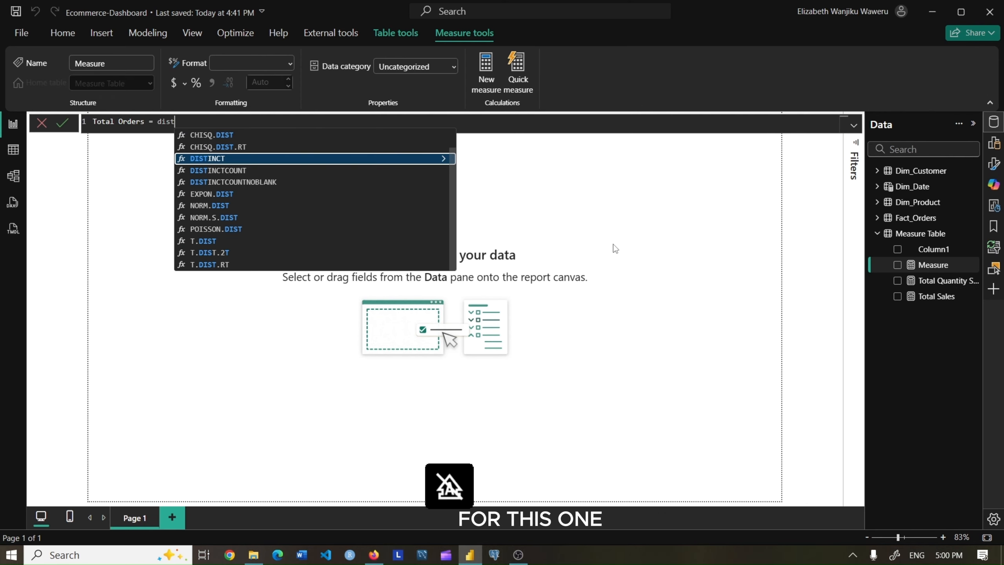
left_click(236, 171)
type("fac")
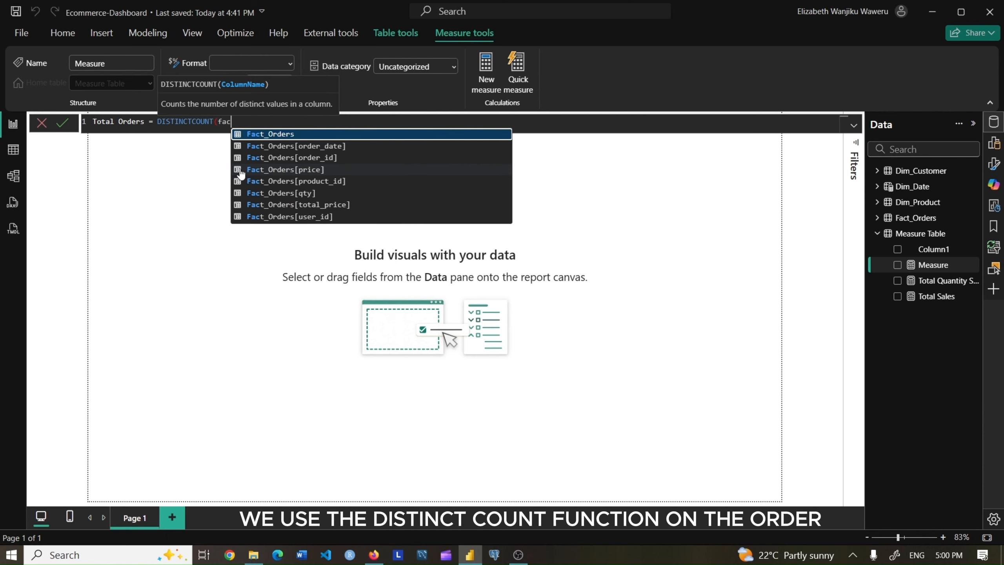
left_click(325, 157)
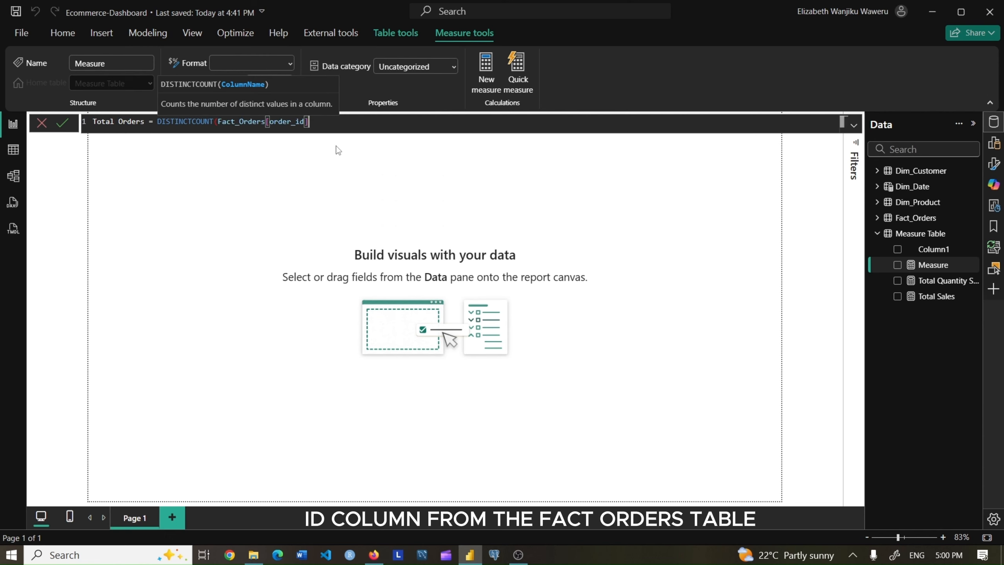
key("Return")
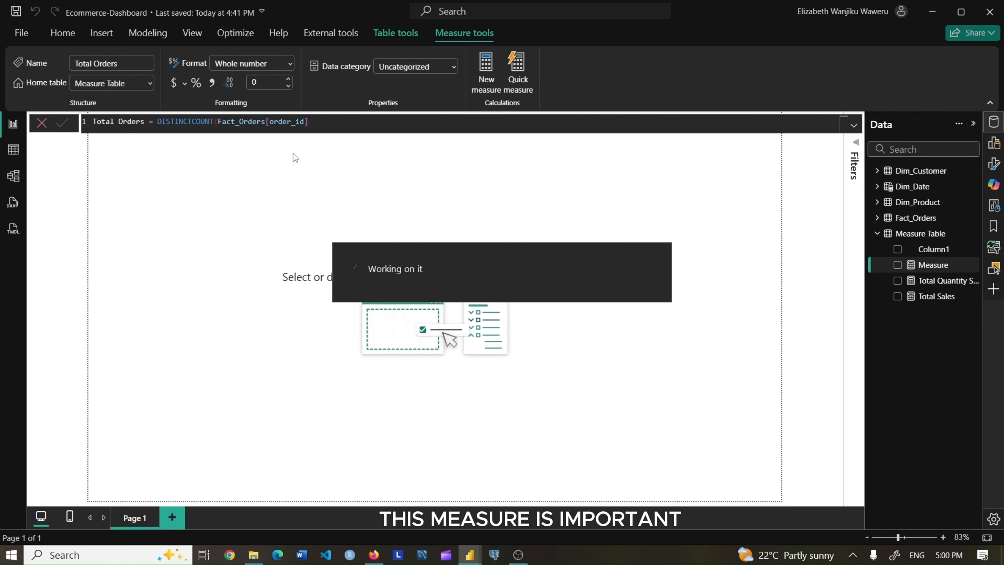
Delete the empty Column1 of the Measure Table from the model
right_click(933, 249)
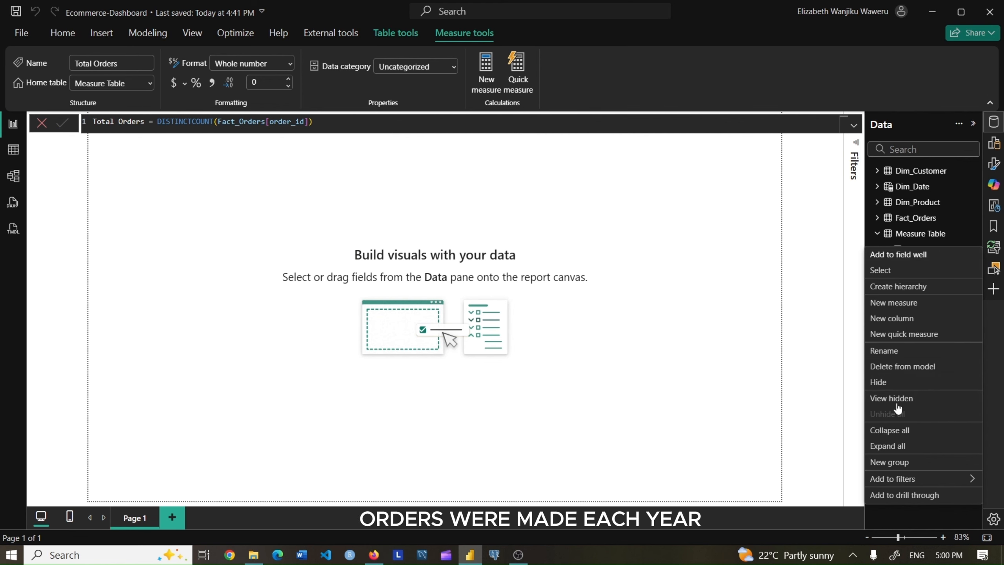
left_click(902, 366)
left_click(576, 308)
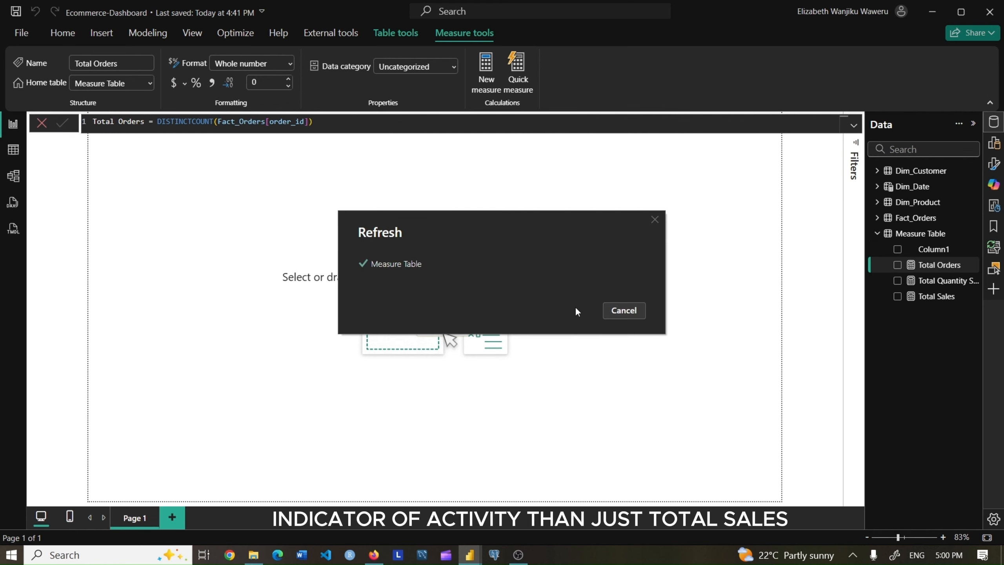
Create a measure in the Measure Table defined as Average Order Value = DIVIDE([Total Sales], [Total Orders]), with the formula on a second line
left_click(973, 171)
left_click(897, 195)
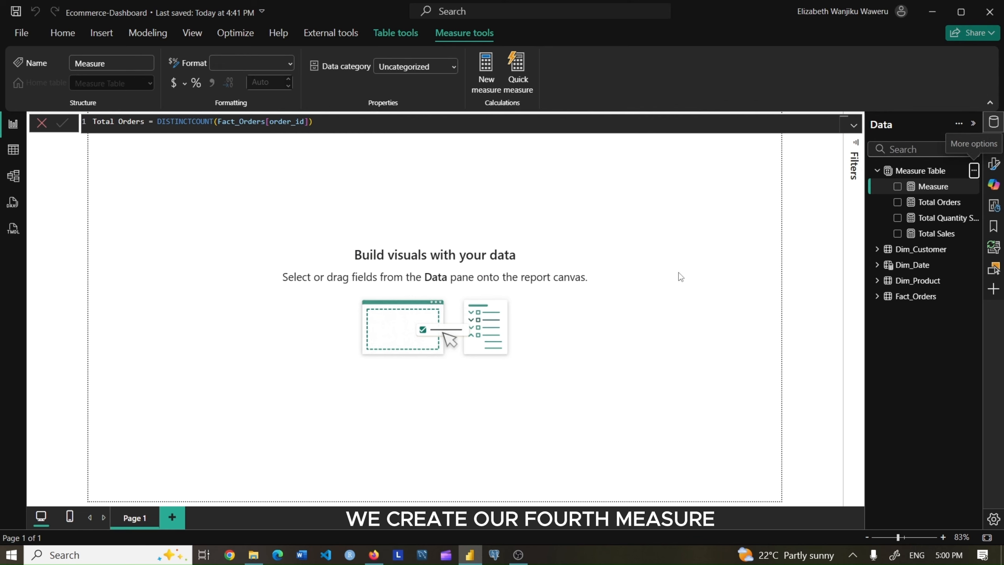
type("Avera")
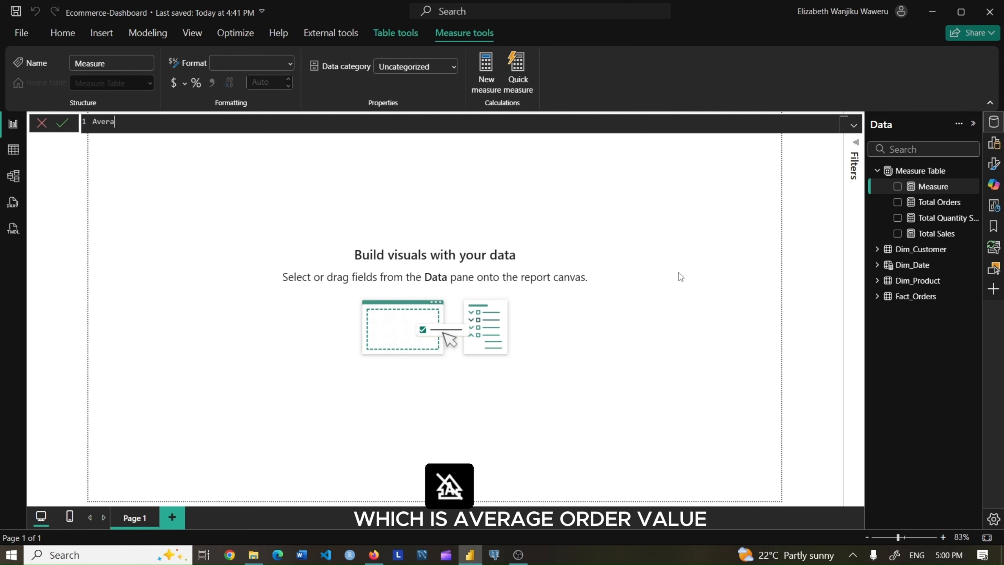
type("ge Order Value")
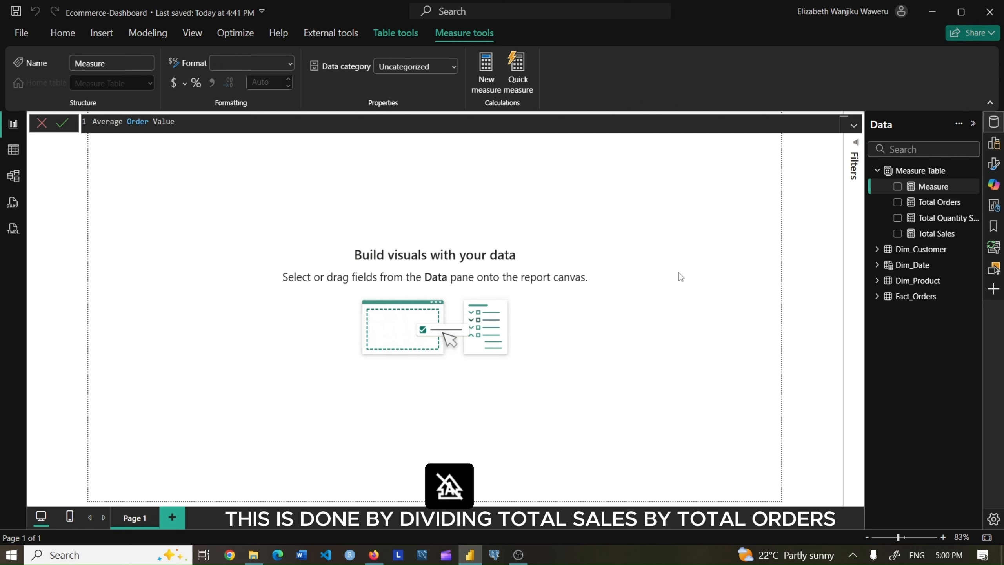
type(" =")
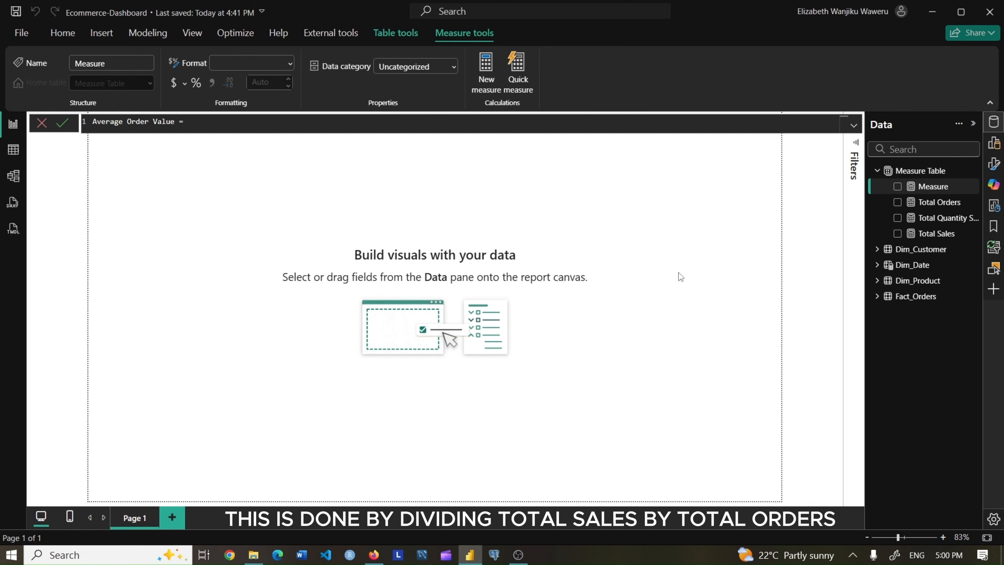
key("shift+Return")
type("divi")
key("Tab")
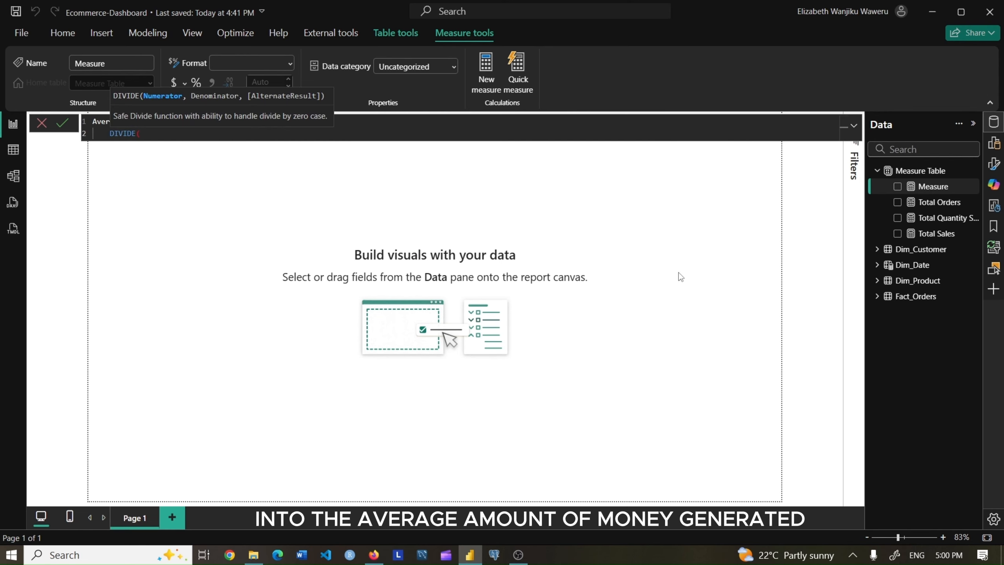
type("[total")
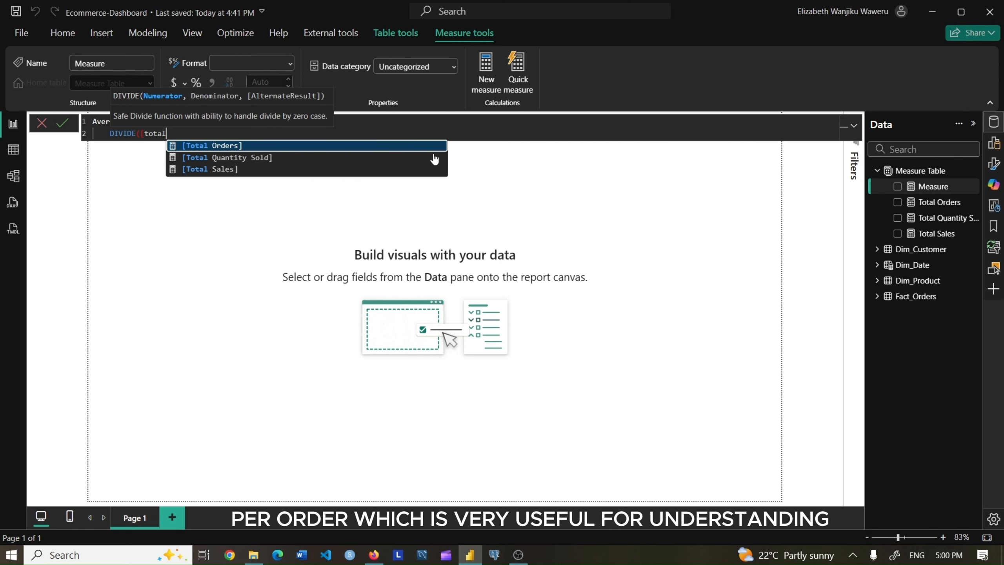
left_click(231, 170)
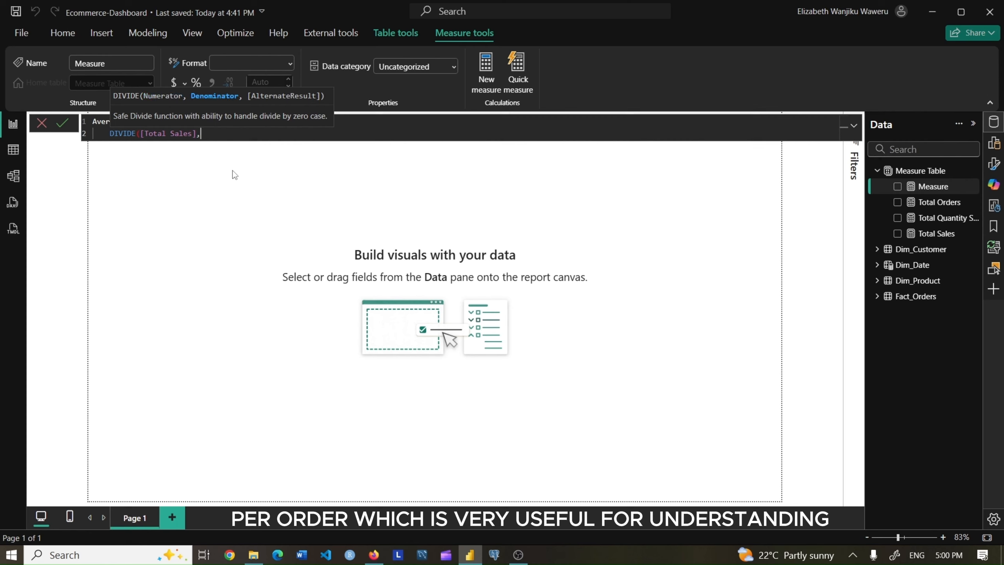
type("[to")
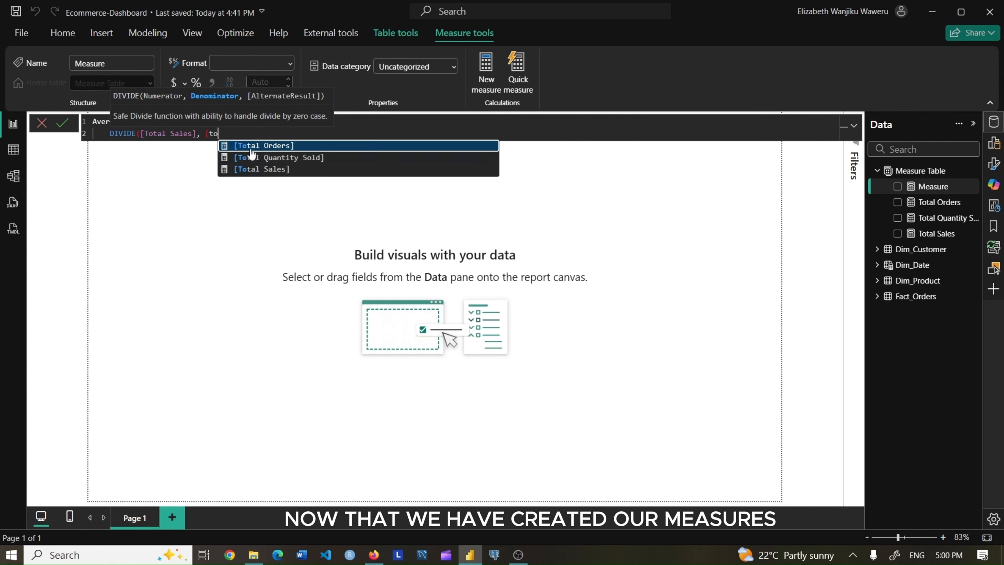
key("Tab")
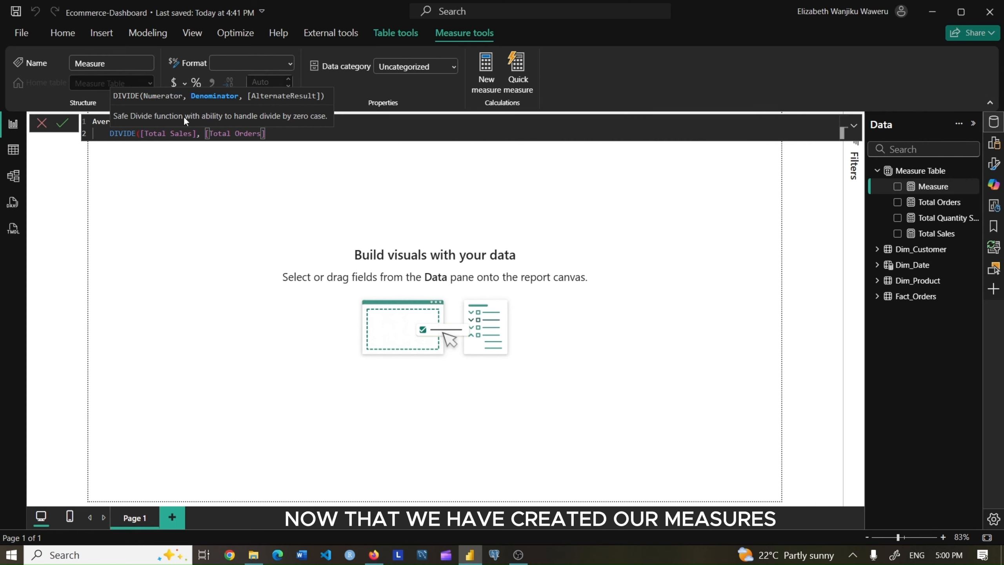
type(")")
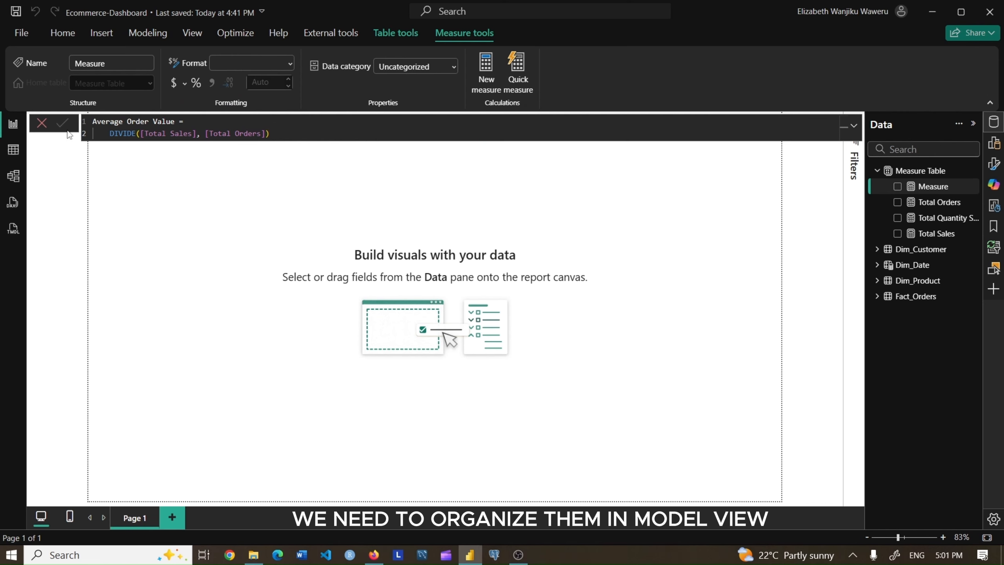
left_click(67, 131)
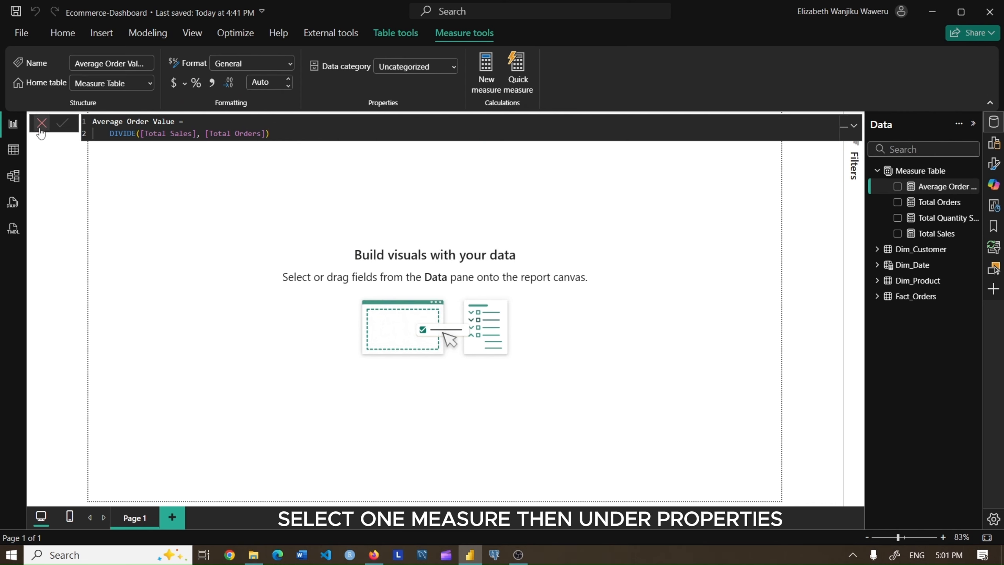
Put the Average Order Value measure in a new display folder named "Performance Metrics" from the model view
left_click(13, 176)
left_click(934, 216)
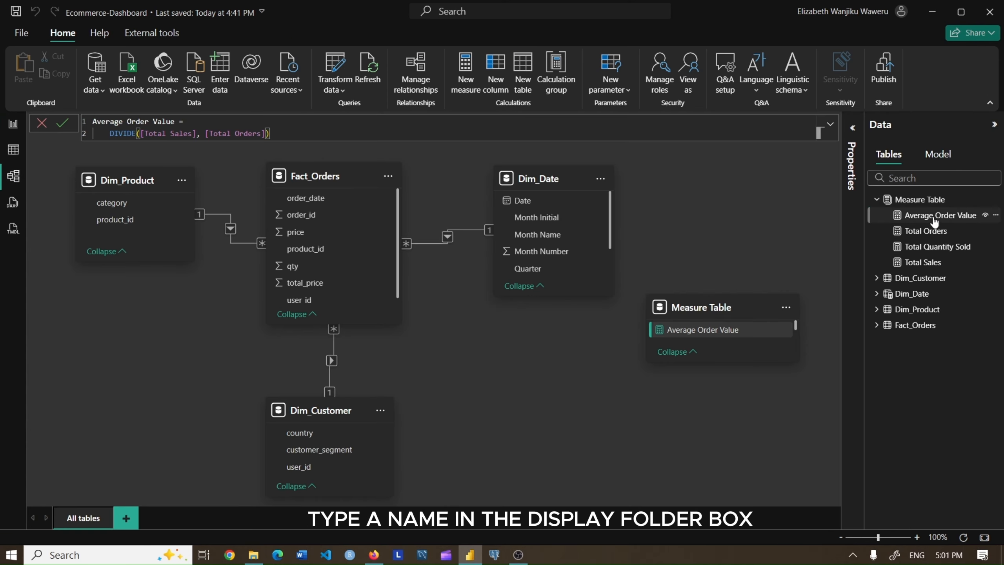
left_click(851, 132)
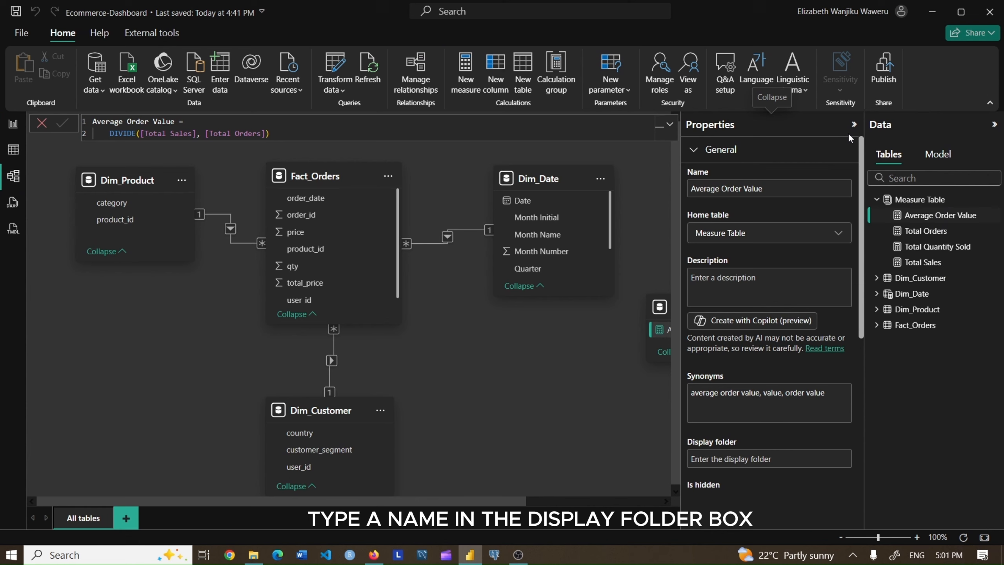
left_click(727, 460)
type("Per")
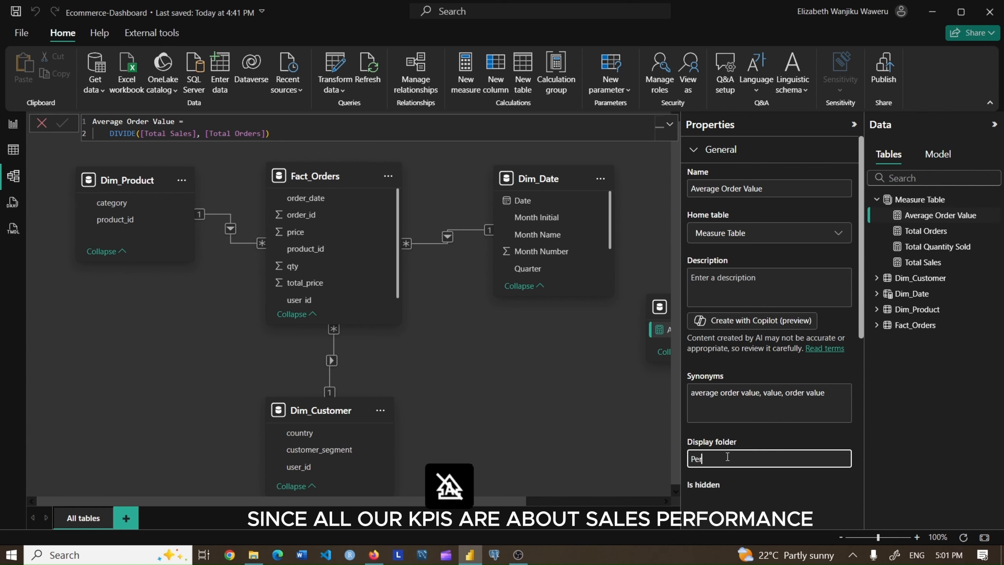
type("formance Metrics")
key("Return")
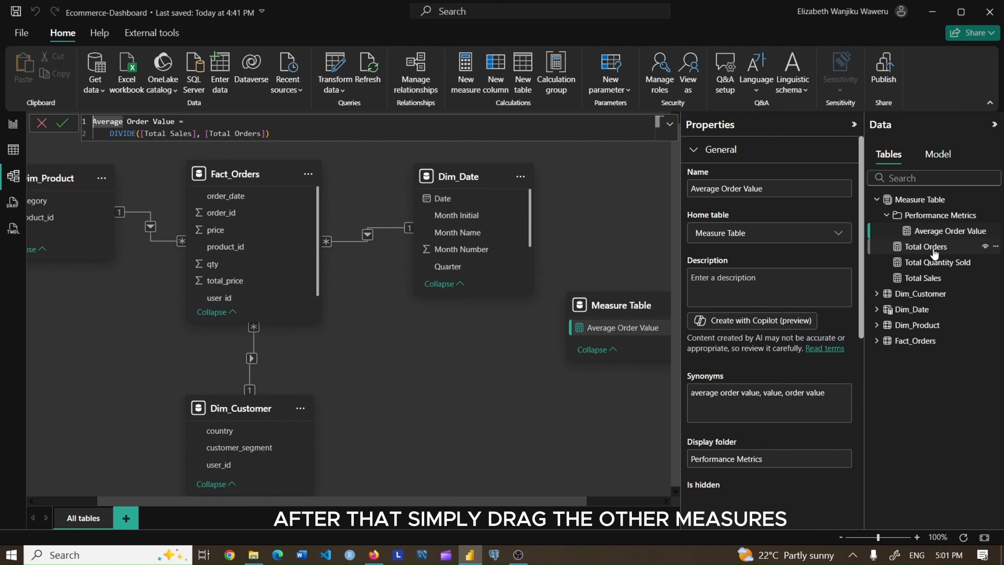
Move Total Orders, Total Quantity Sold and Total Sales into the Performance Metrics folder, and collapse the folder in the report view
left_click_drag(925, 246, 929, 214)
left_click_drag(929, 262, 926, 213)
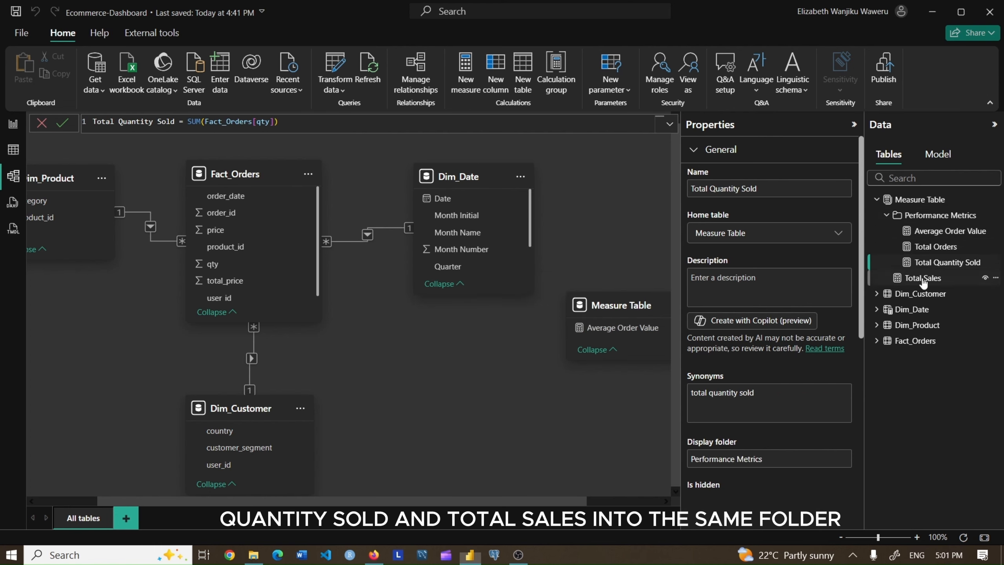
left_click_drag(923, 278, 921, 212)
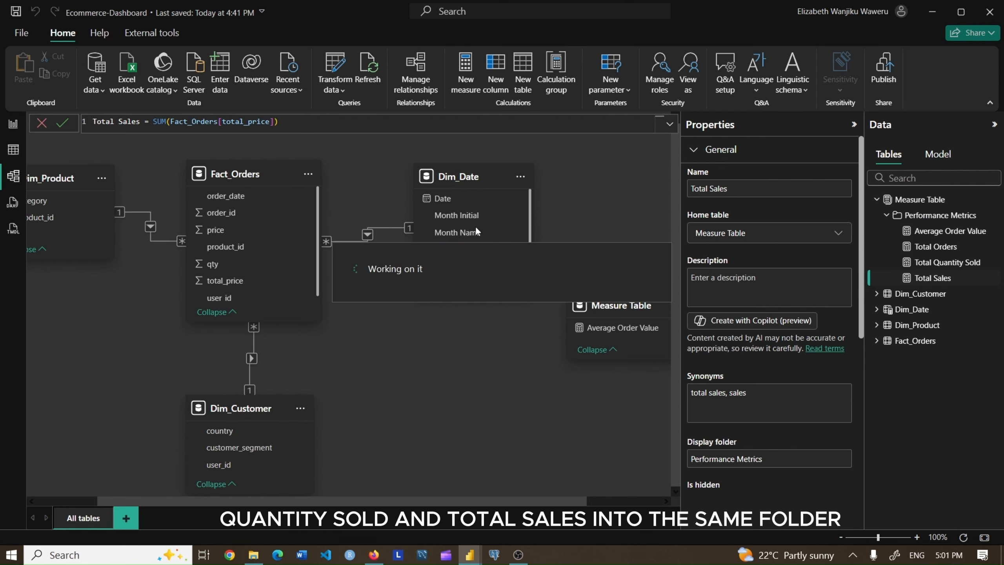
left_click(12, 123)
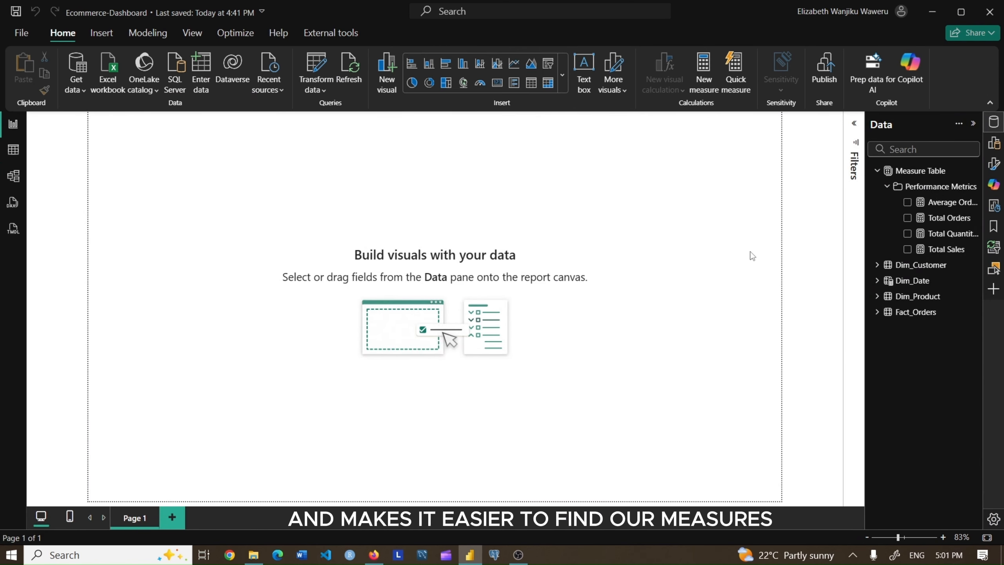
left_click(889, 187)
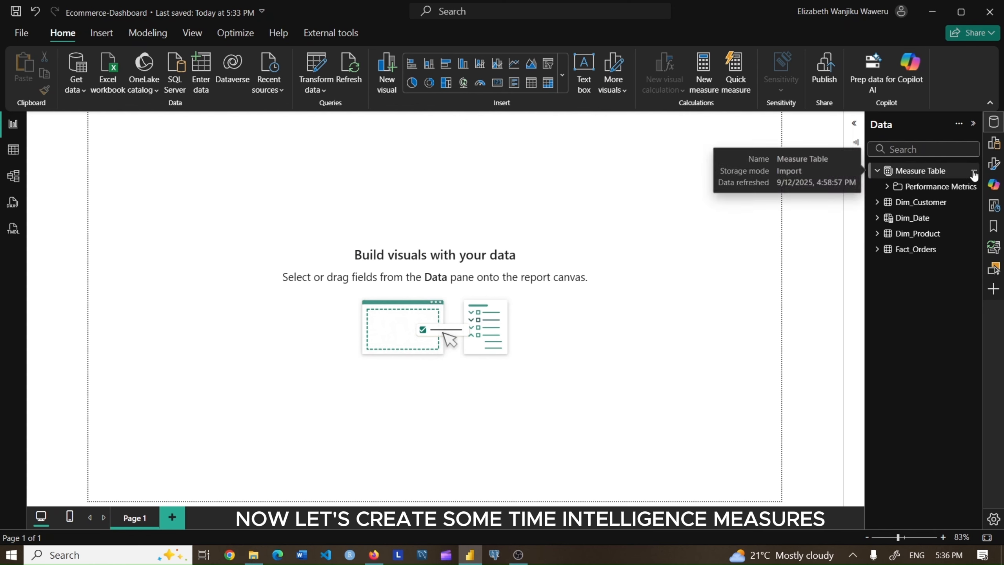
Start a Sales PY measure in the Measure Table with CALCULATE on the second line and [Total Sales] as its expression
left_click(973, 172)
left_click(893, 195)
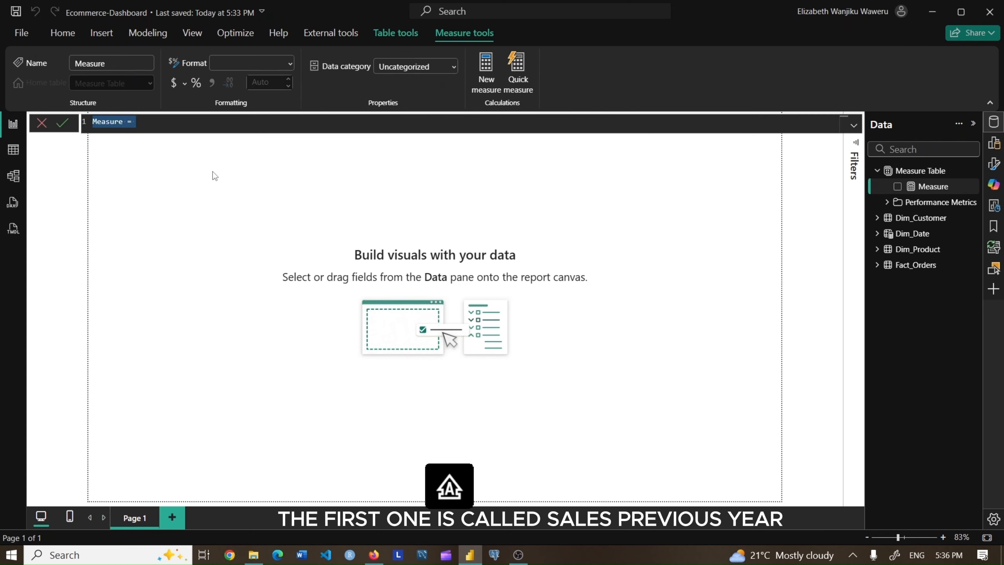
type("Sales PY =")
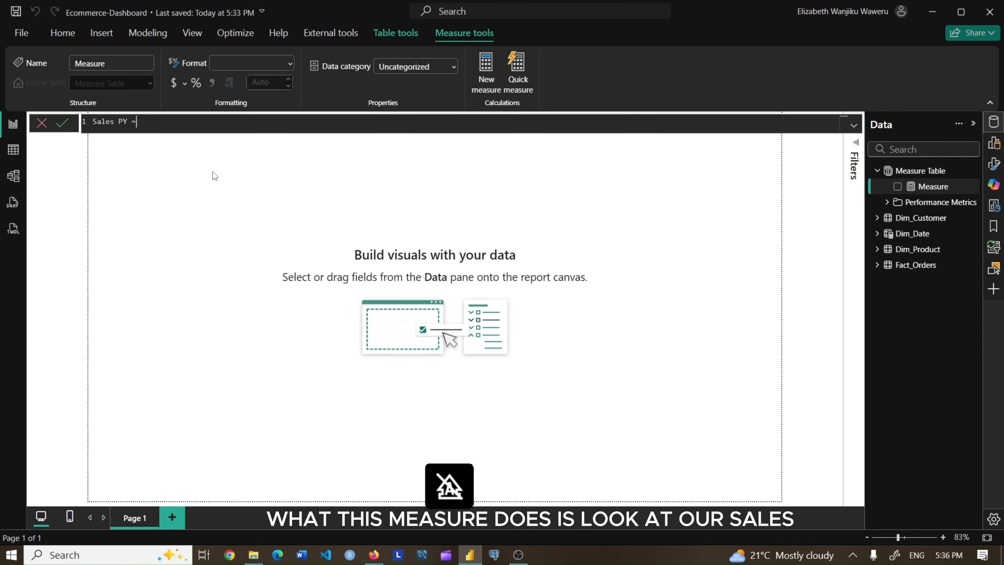
key("shift+Return")
type("CALCULATE(")
key("shift+Return")
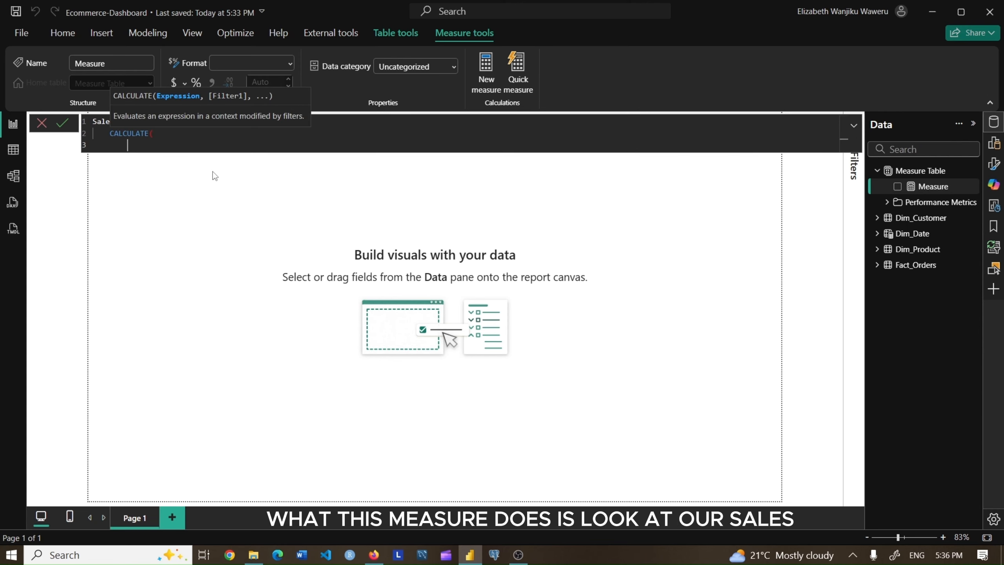
type("[T")
left_click(206, 179)
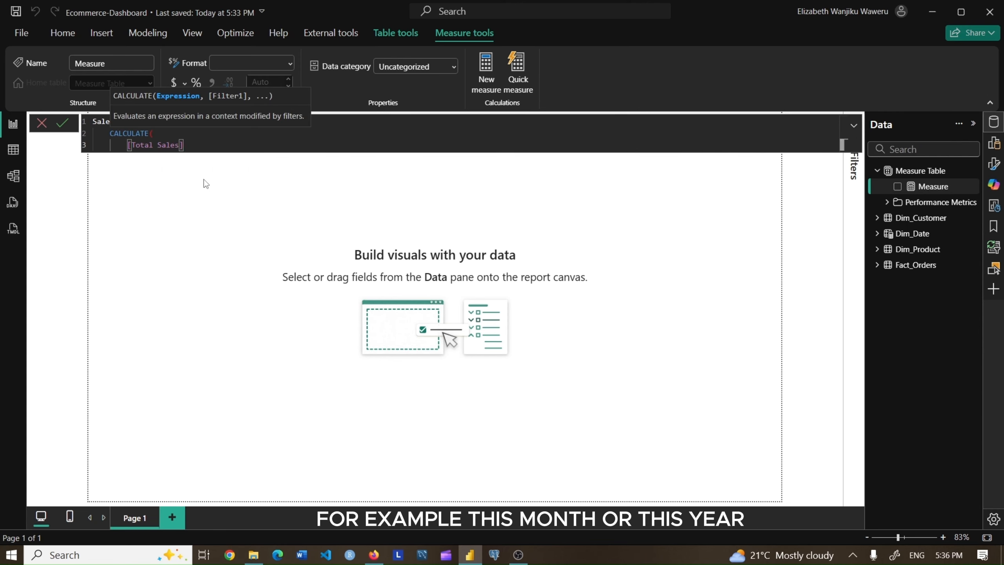
Add the filter DATEADD(Dim_Date[Date], -1,YEAR) to the Sales PY formula, close the CALCULATE function and commit the measure
type(",")
key("shift+Return")
type("DATEADD(di")
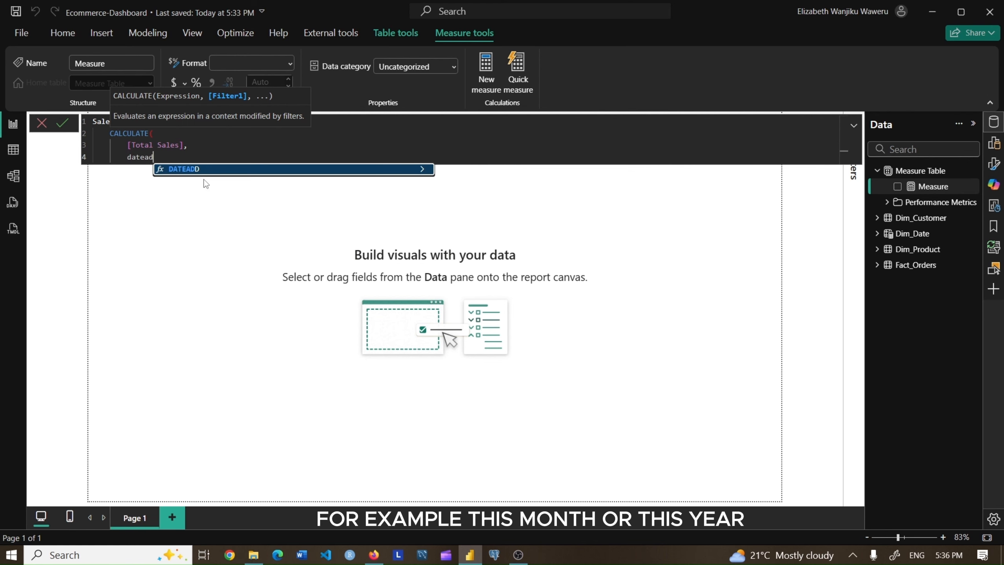
type("m_d")
key("Tab")
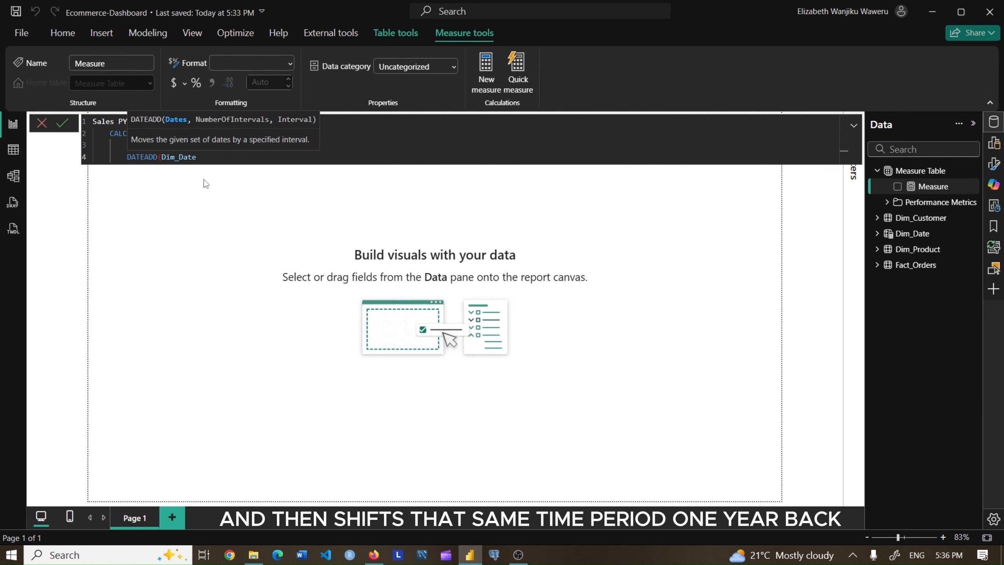
type("[Date")
left_click(256, 170)
type(", -1,")
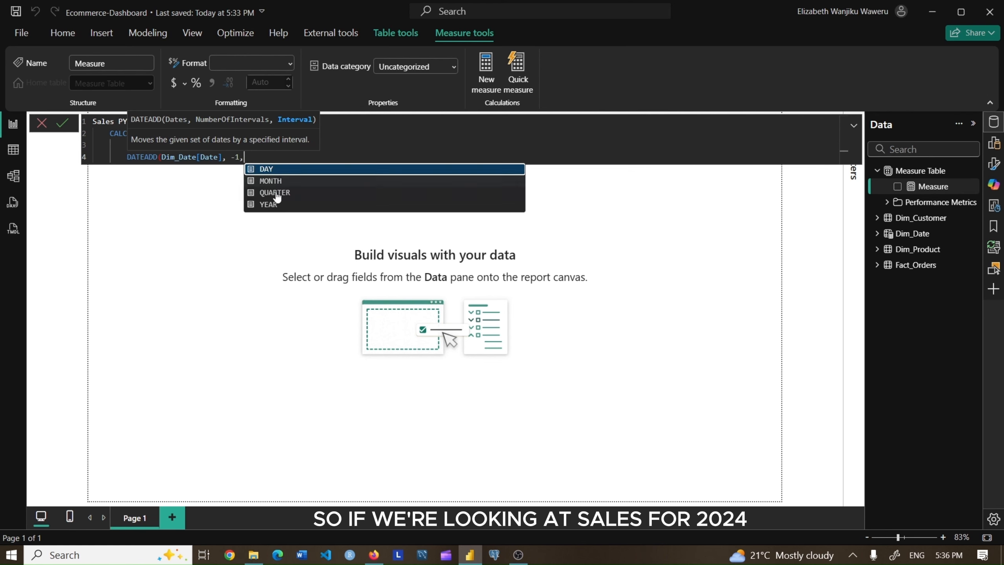
left_click(279, 204)
type(")")
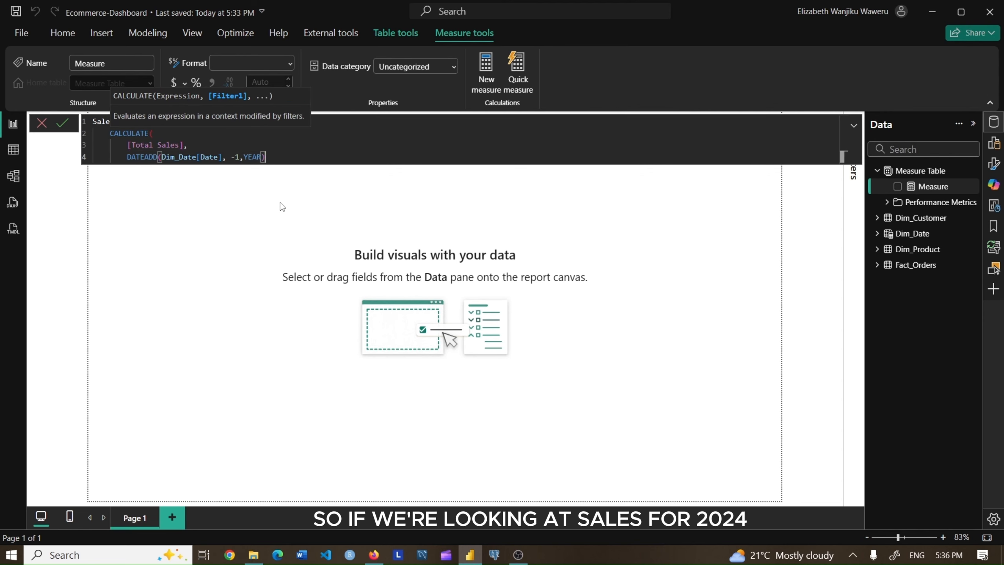
key("shift+Return")
type(")")
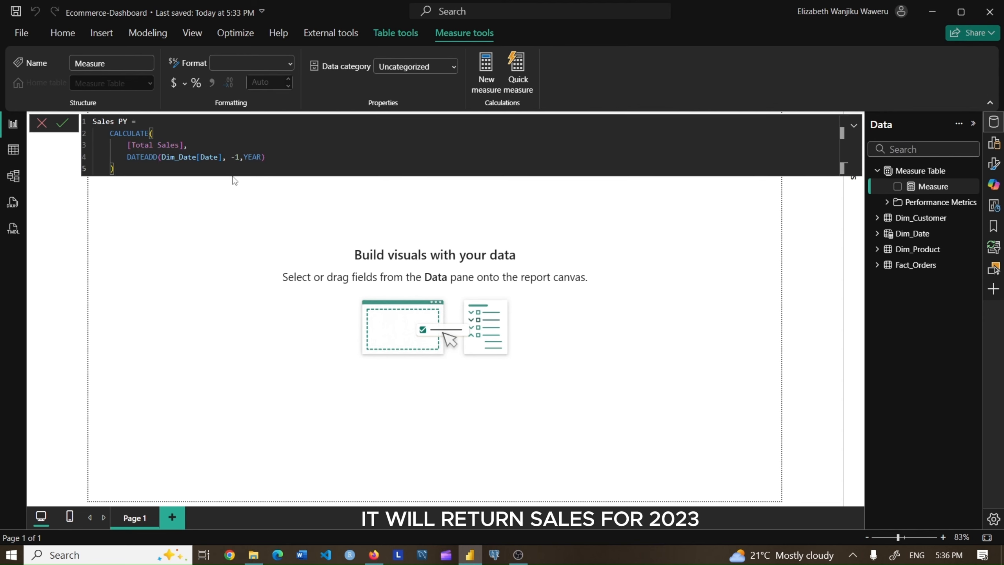
left_click(69, 124)
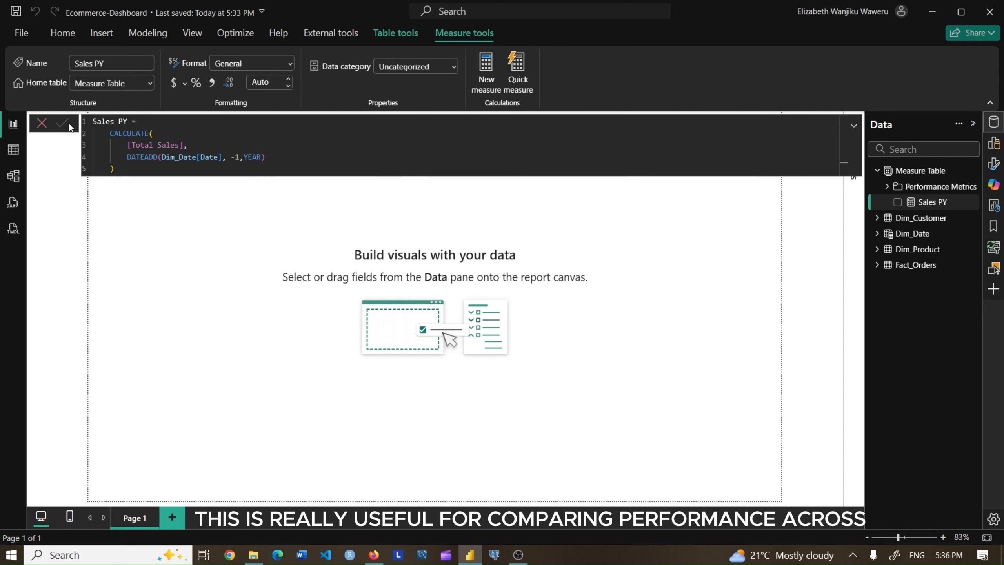
Start another measure in the Measure Table named Sales YoY Growth, opening a DIVIDE function on the second line
left_click(971, 170)
left_click(918, 195)
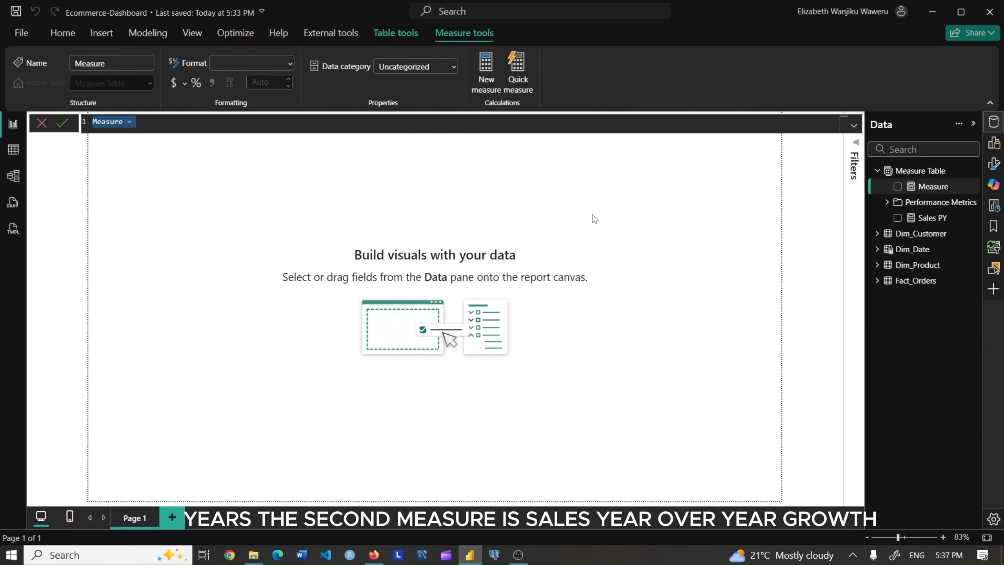
type("Sales YoY Gr")
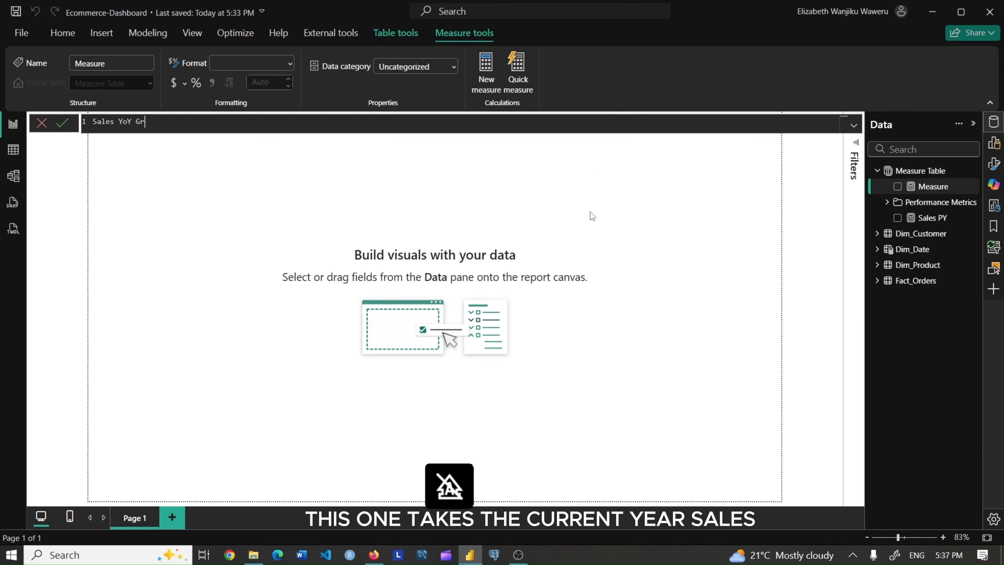
type("owth =")
key("Return")
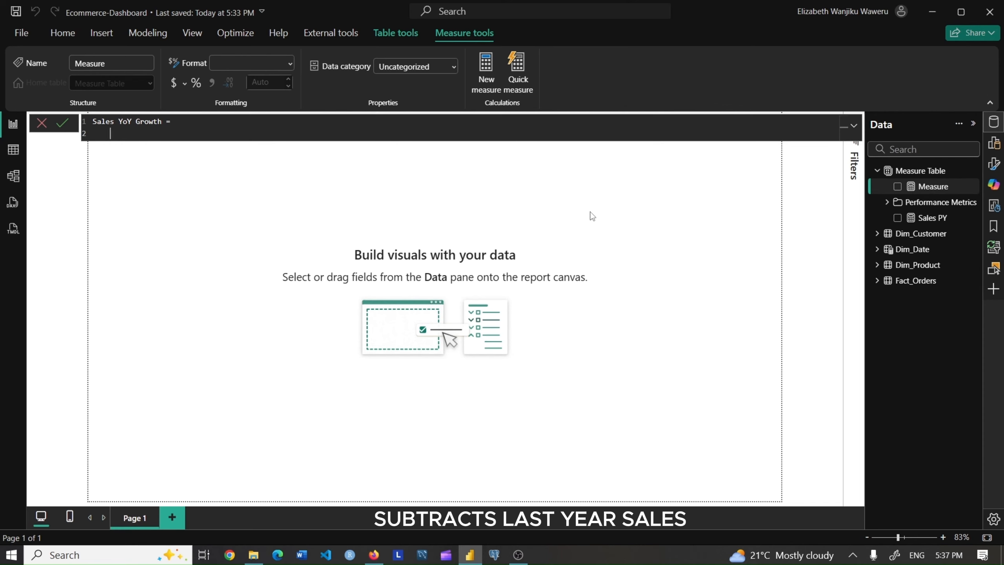
type("DIVIDE(")
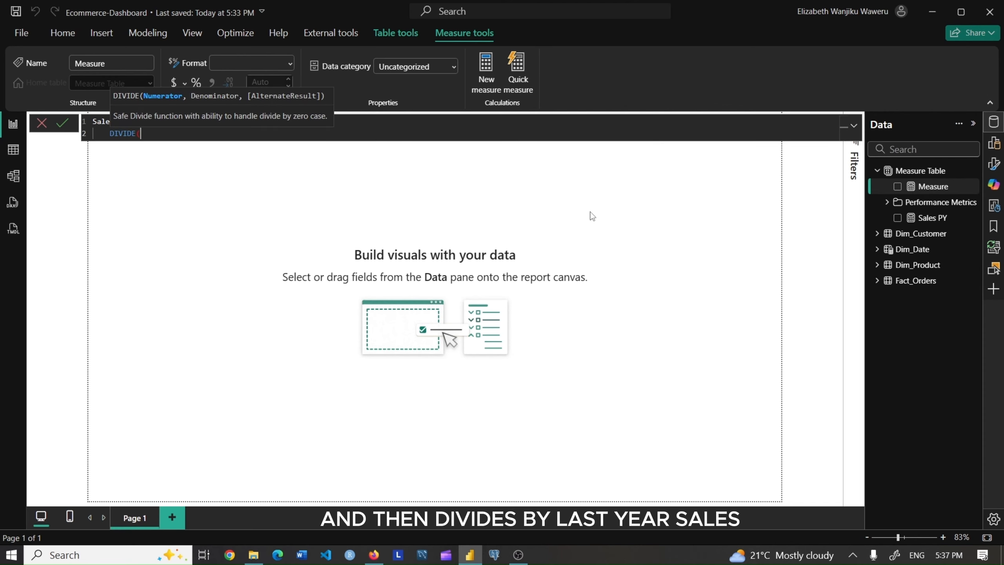
Enter [Total Sales] - [Sales PY] as the numerator of the DIVIDE function on its own line
key("Return")
type("[total")
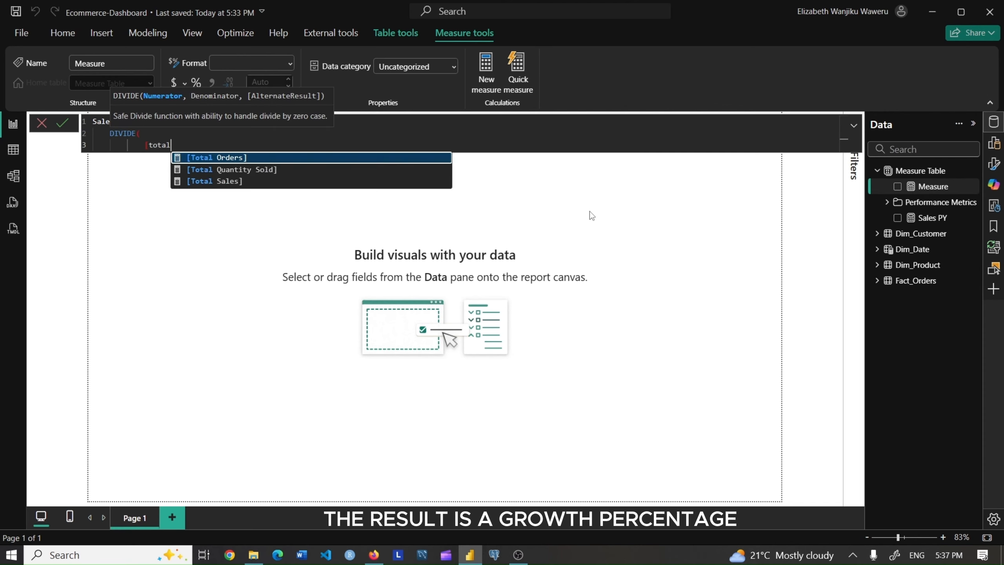
key("Down")
key("Down")
key("Tab")
type("- [sal")
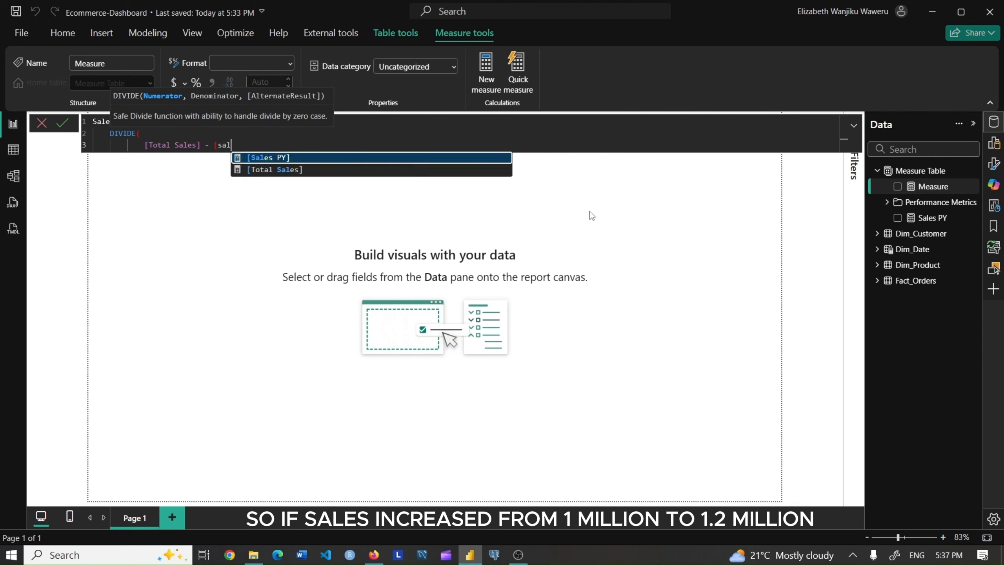
key("Tab")
Enter [Sales PY] as the denominator, close the DIVIDE function and commit the Sales YoY Growth measure
type(",")
key("Return")
type("[sal")
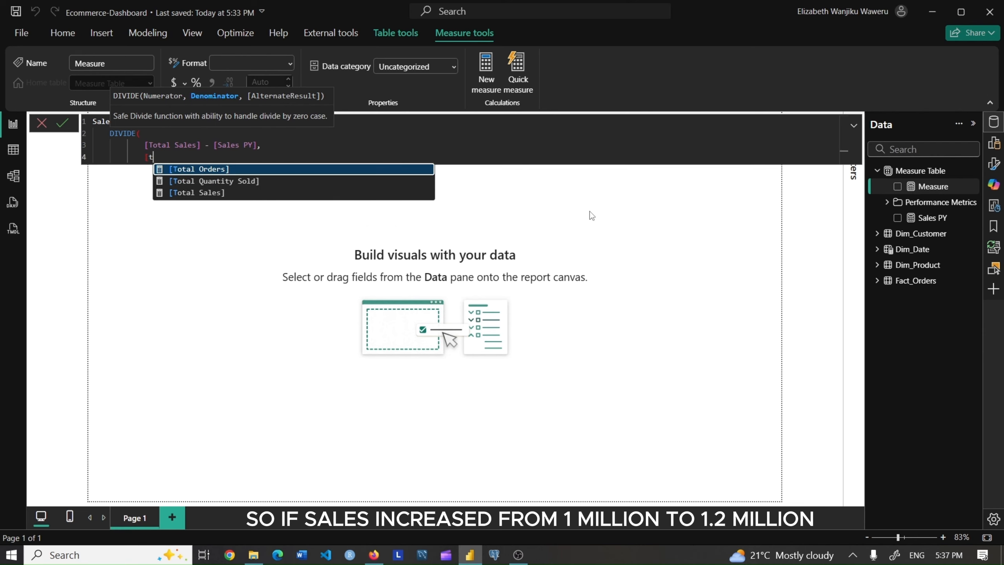
key("Tab")
key("Return")
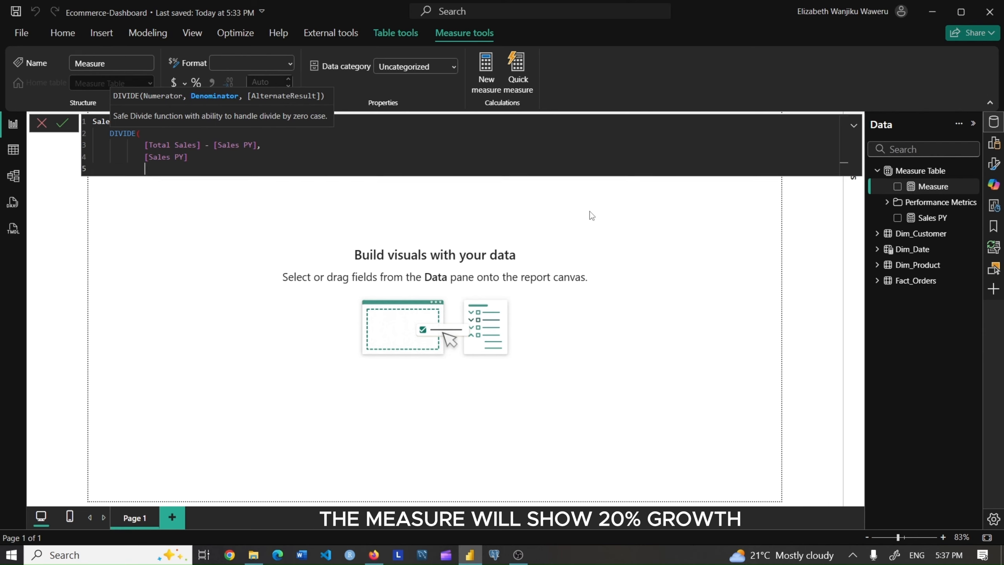
type(")")
left_click(62, 125)
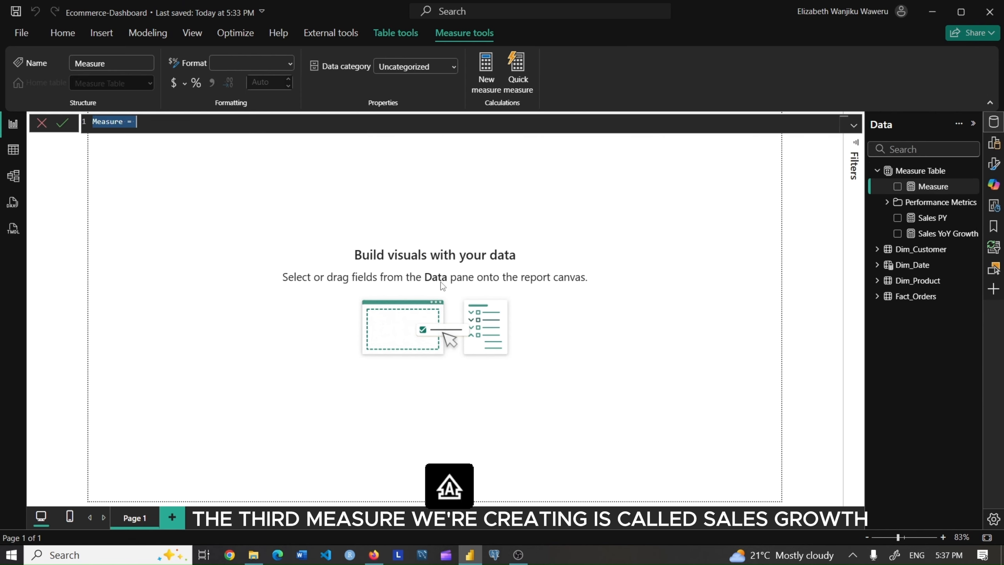
Name the new measure Sales Growth KPI and define its first variable as VAR Growth = [Sales YoY Growth]
type("Sales Growth K")
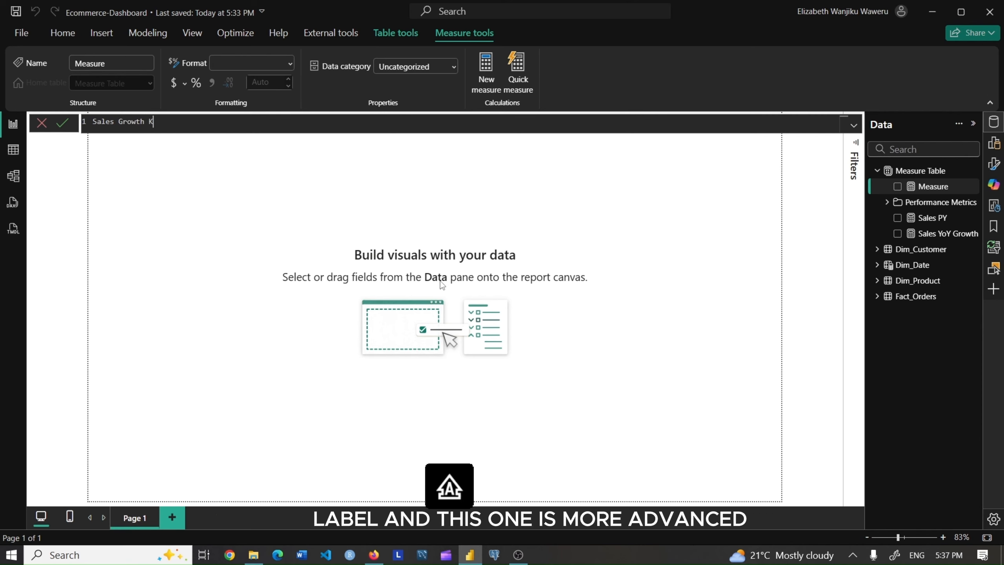
type("PI =")
key("shift+Return")
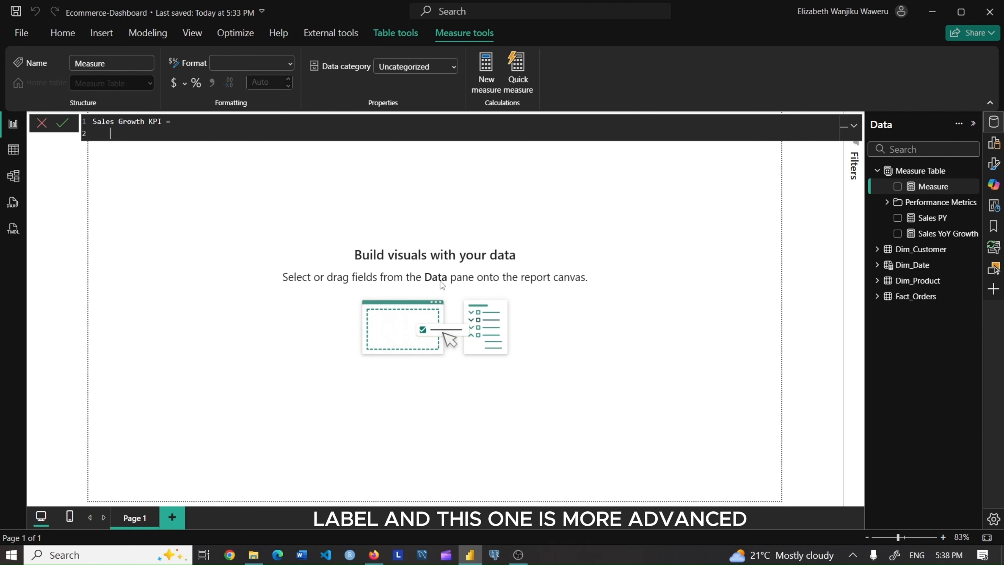
type("VAR")
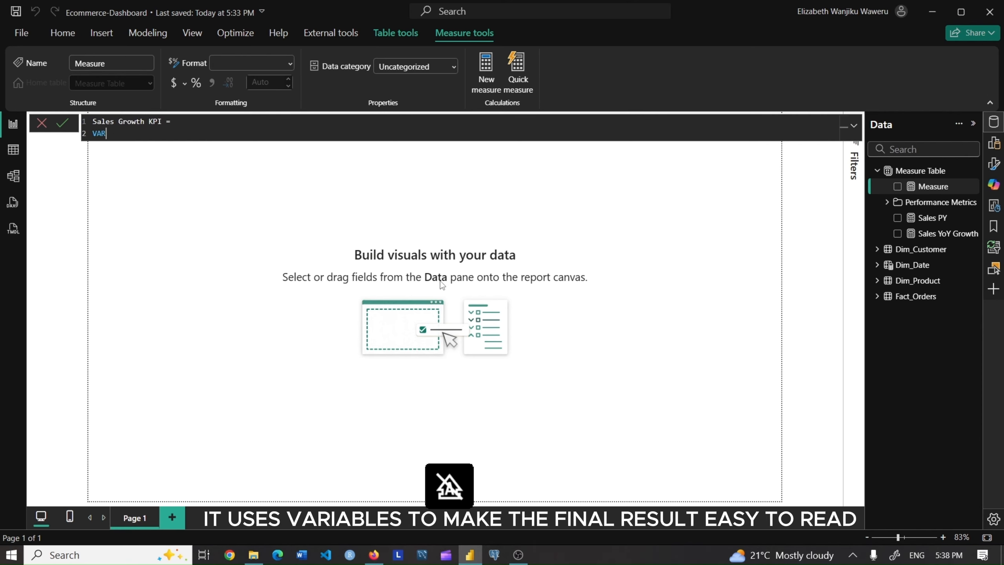
type(" Growth =")
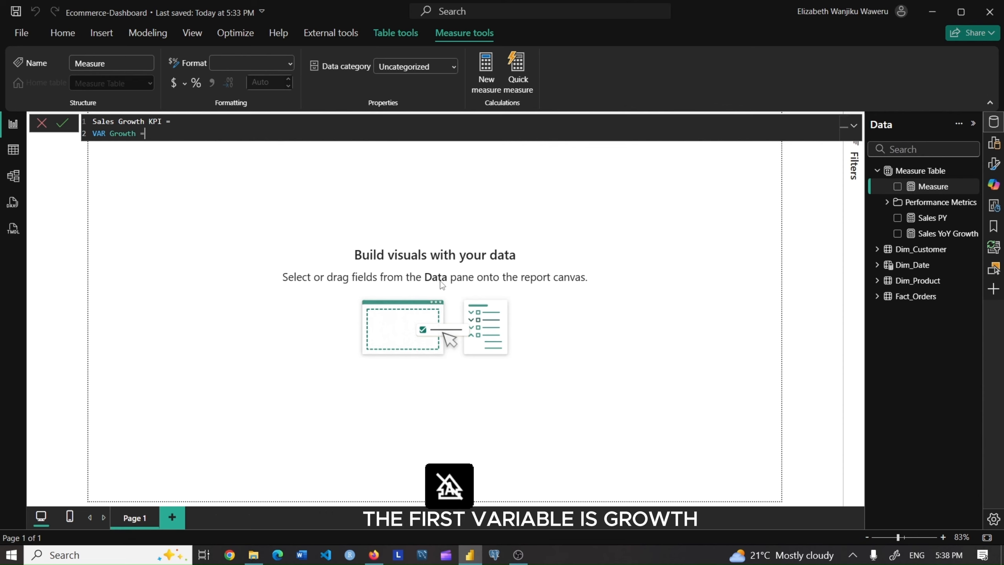
type(" [Sa")
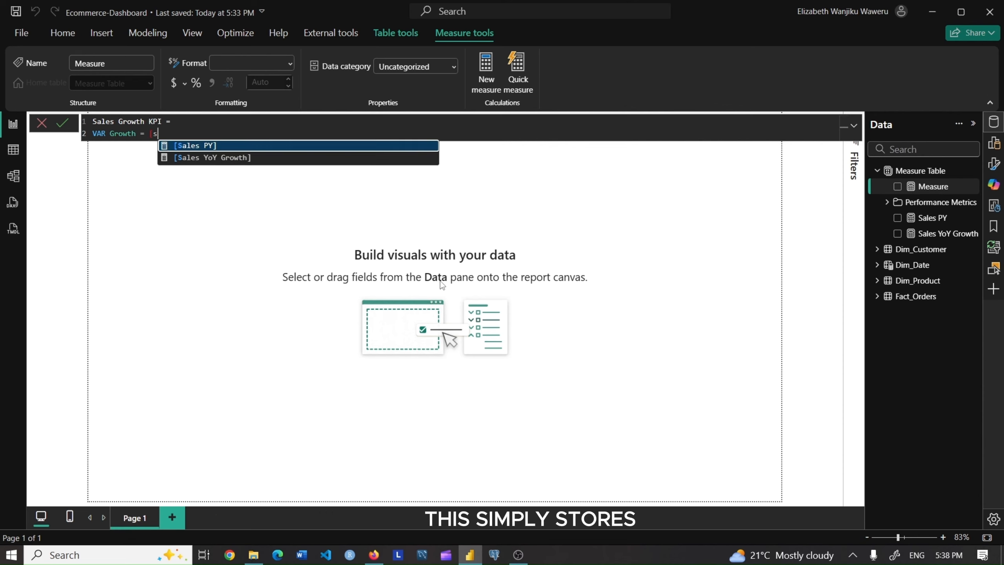
left_click(247, 158)
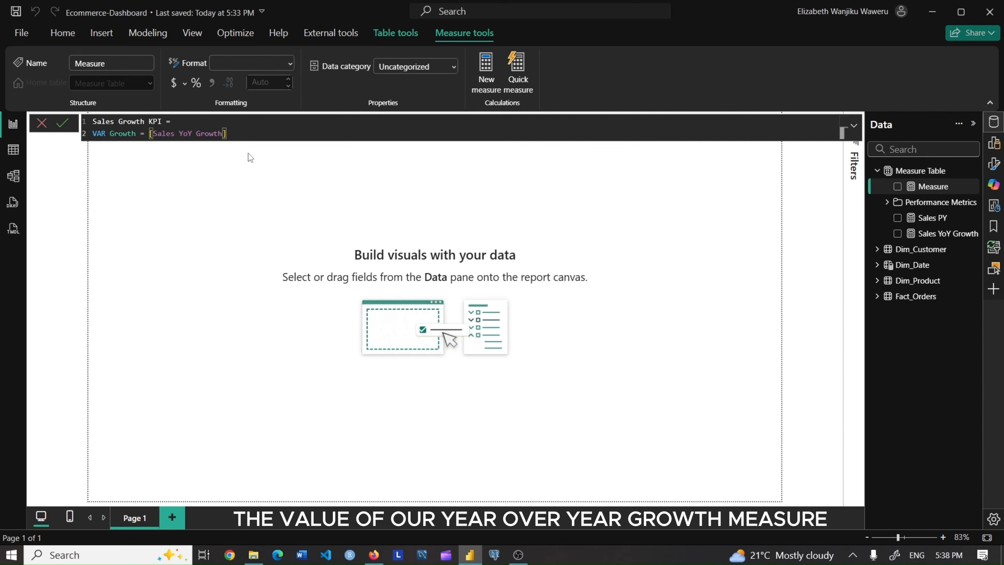
Add a second variable to the Sales Growth KPI measure: VAR CurrentYear = SELECTEDVALUE('Dim_Date'[Year])
key("shift+Return")
type("VAR C")
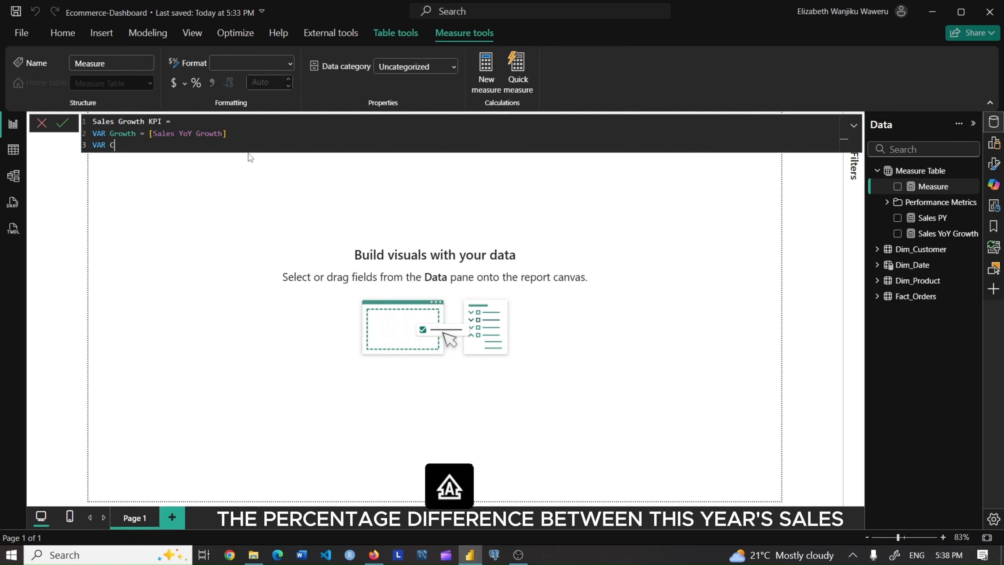
type("urrentYear")
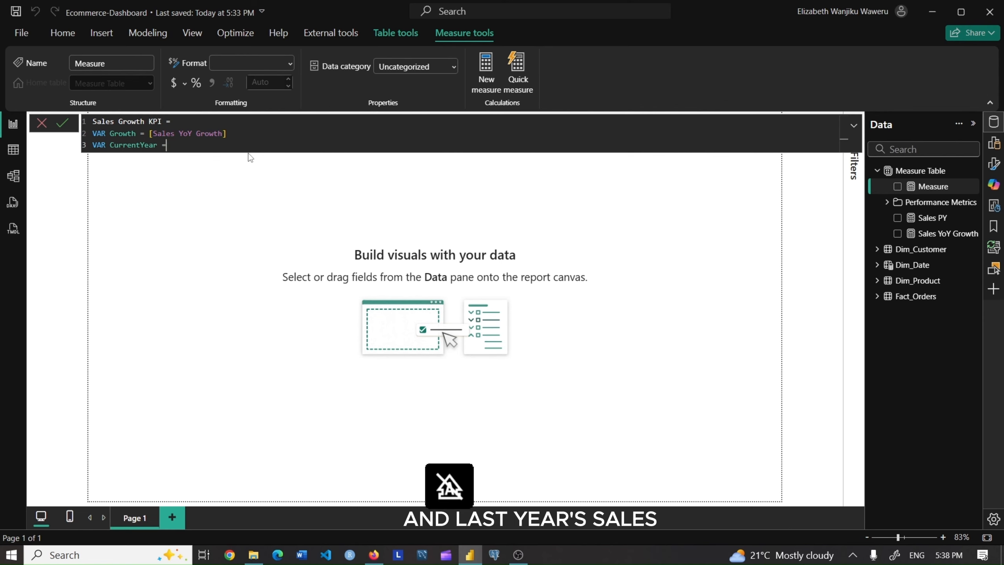
type(" = selec")
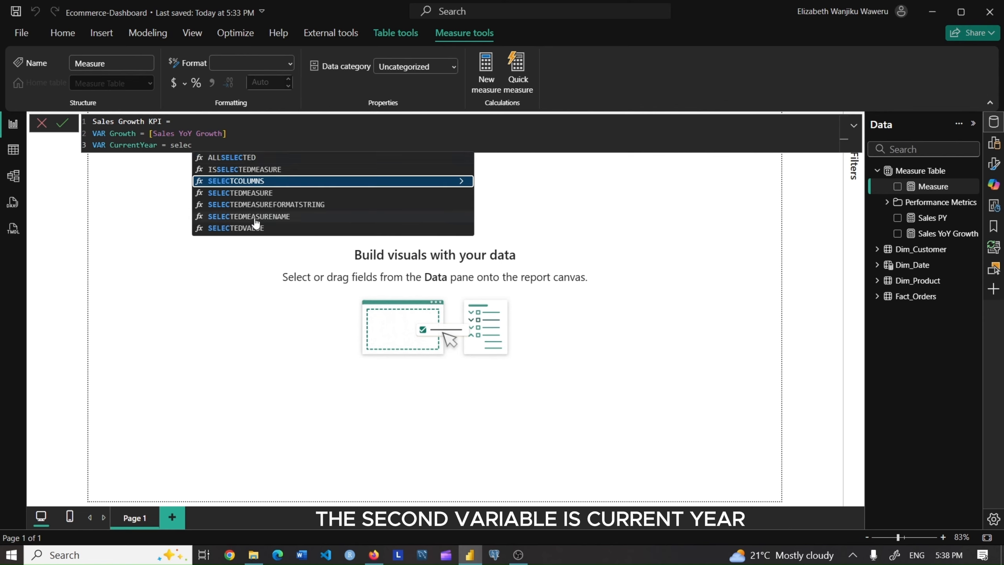
left_click(255, 226)
type("'dim")
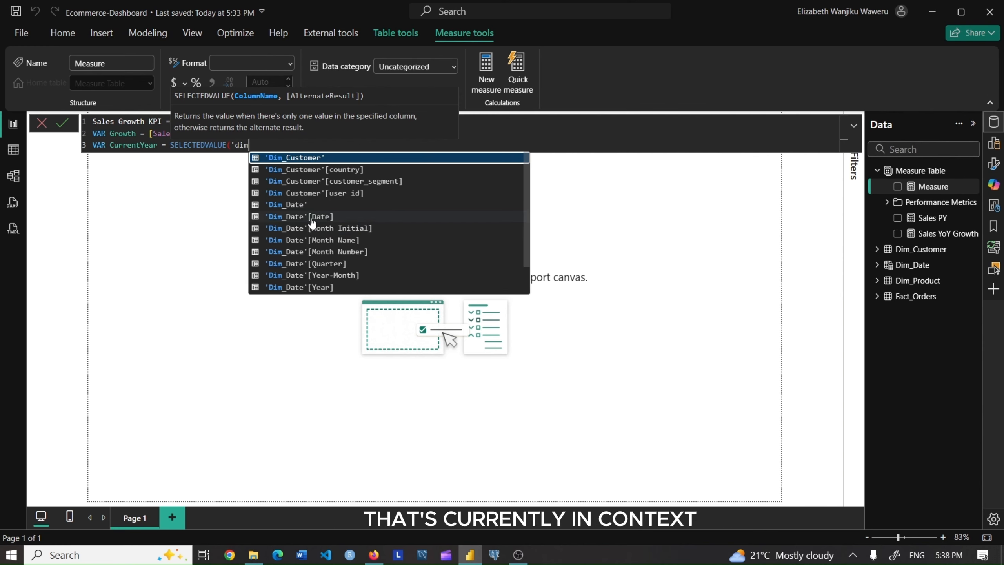
left_click(322, 288)
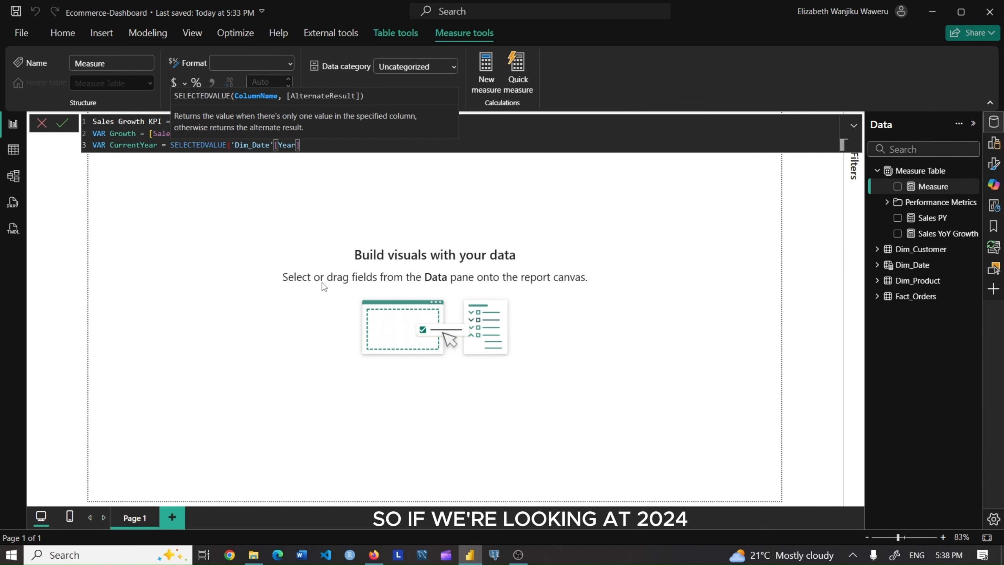
type(")")
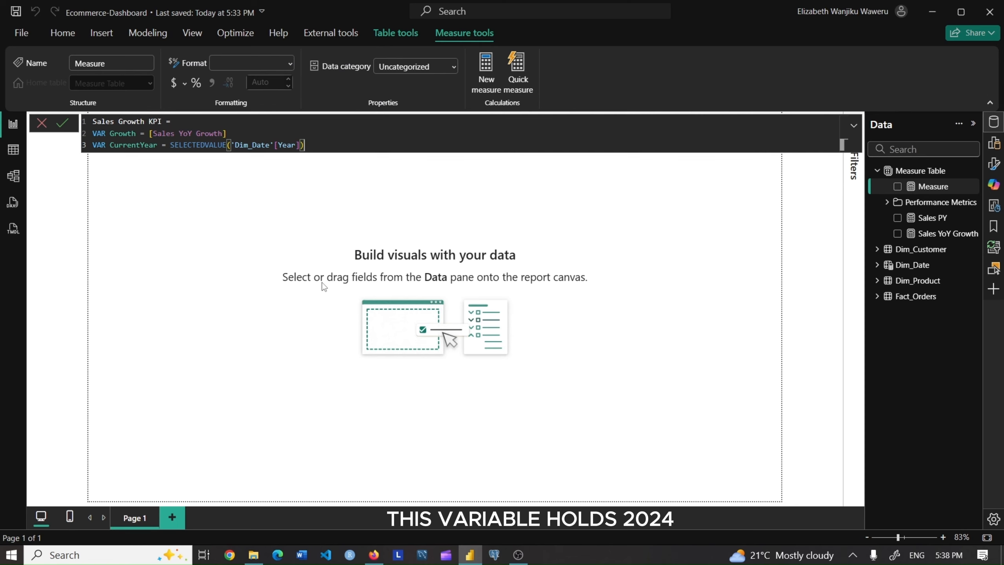
Start a third variable in the Sales Growth KPI measure: VAR PreviousYearText =
key("Return")
type("VAR Previ")
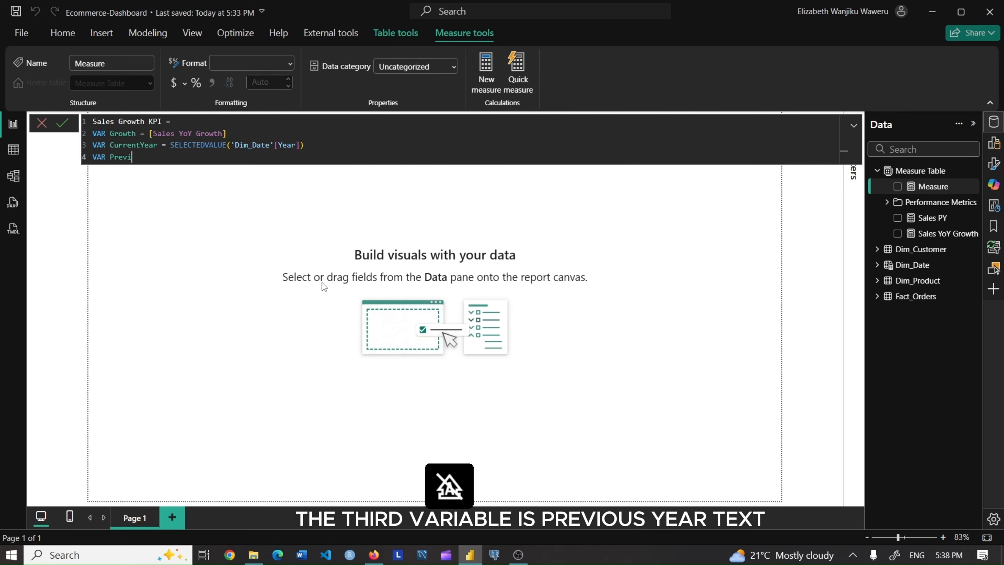
type("ousYearText =")
key("Return")
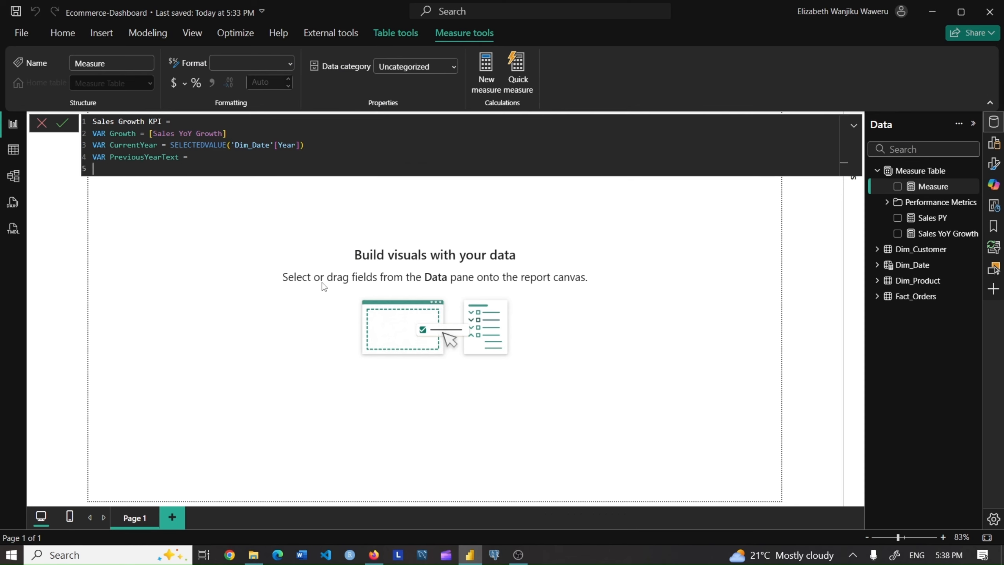
Begin an IF function for PreviousYearText with the condition HASONEVALUE('Dim_Date'[Year]) on its own line
type("IF(")
key("Return")
type("Has")
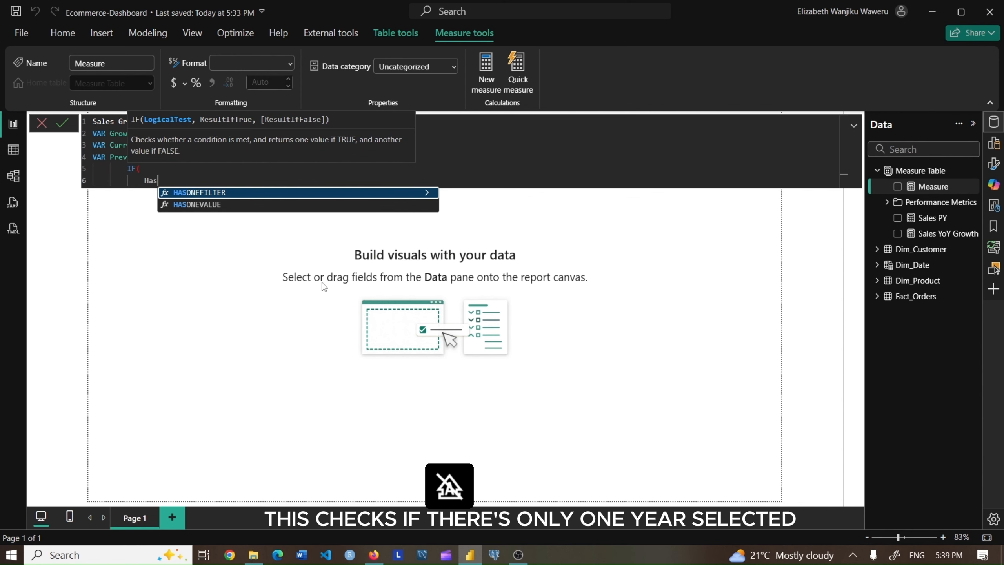
left_click(195, 204)
type("'Dim")
left_click(261, 251)
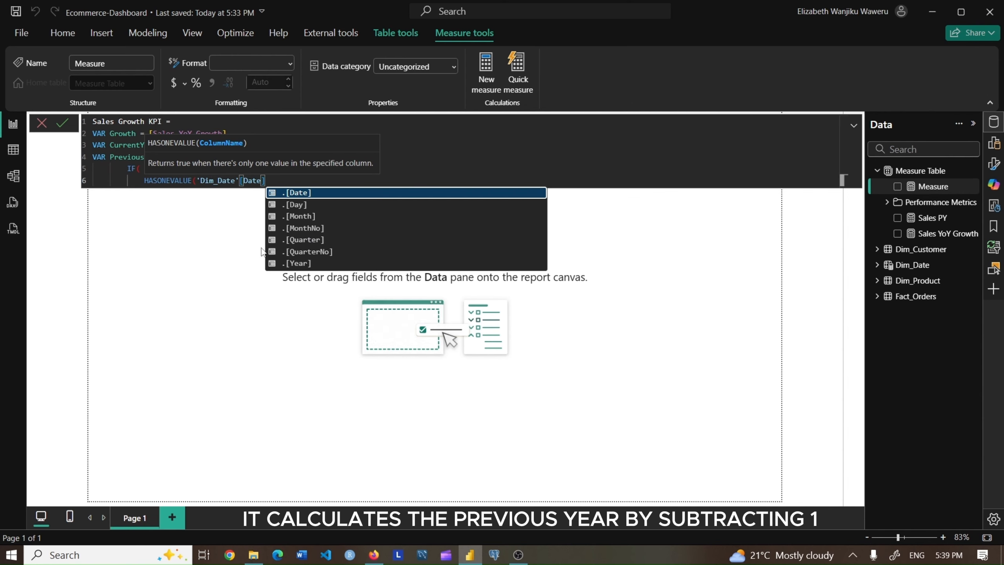
left_click(302, 264)
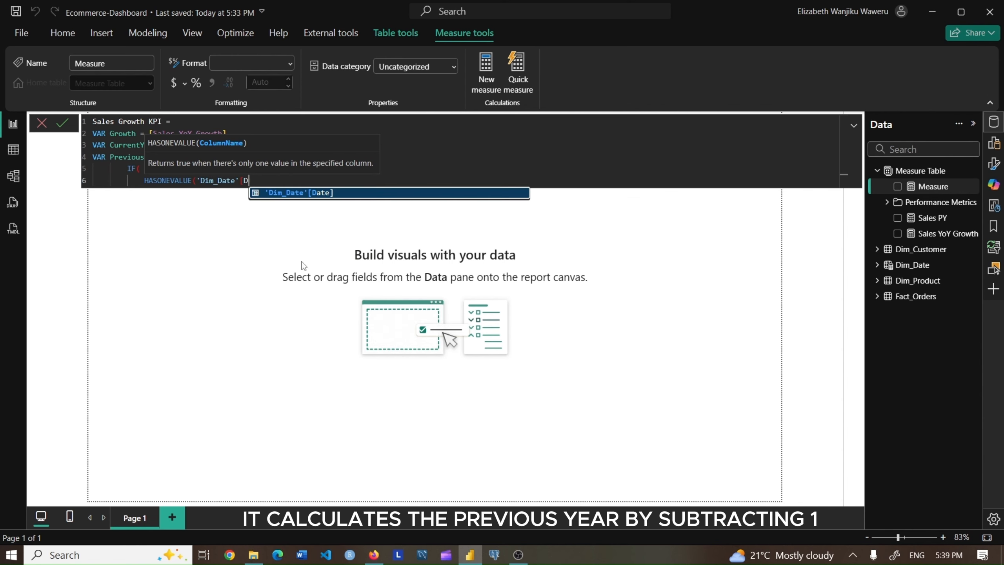
type("),")
key("Return")
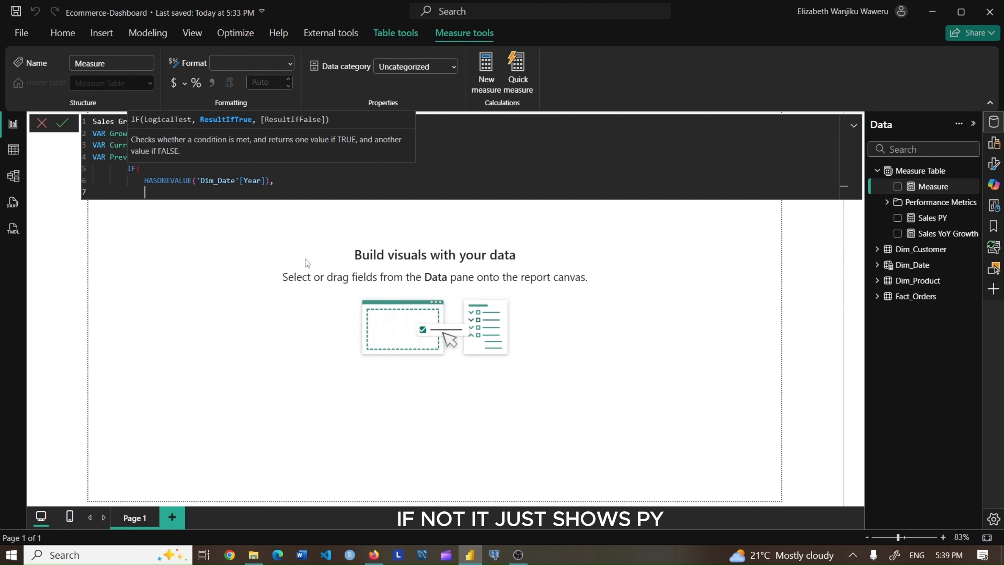
Enter CurrentYear - 1 as the IF function's true result and "PY" as its false result, and close the function
type("curr")
left_click(209, 218)
type("- 1,")
key("Return")
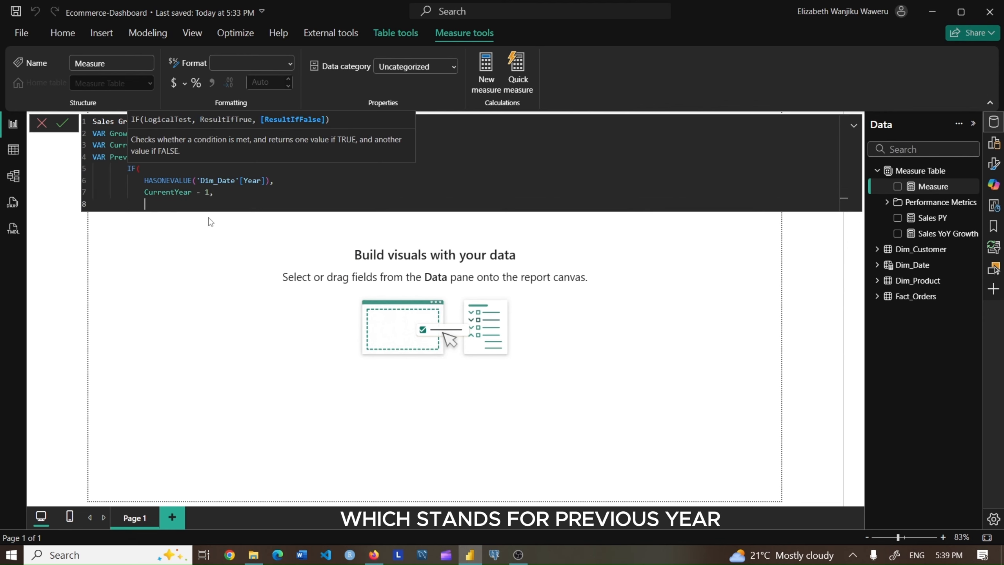
type("\"PY\"")
key("Return")
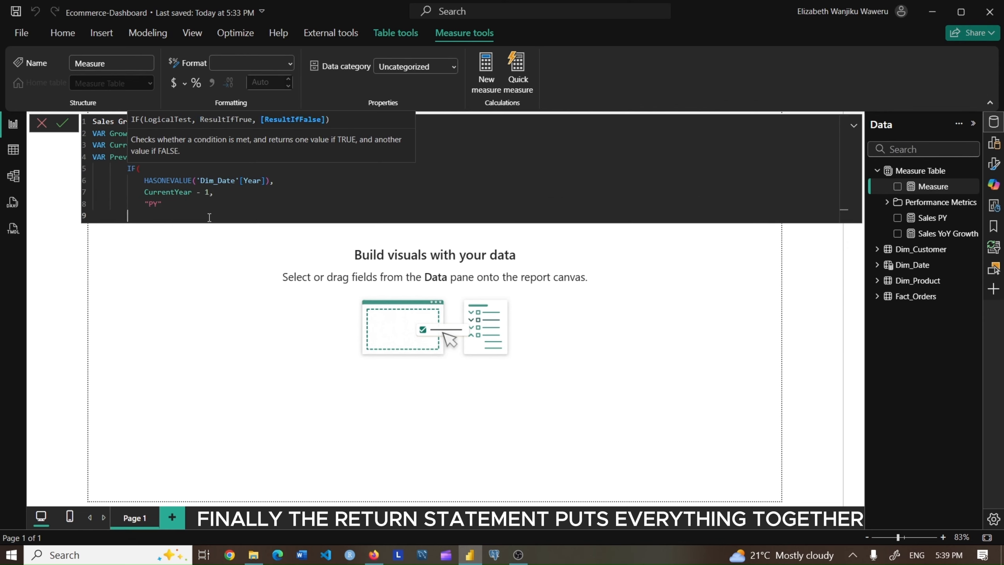
type(")")
key("Return")
Add an unindented RETURN with an IF function that tests ISBLANK(Growth) and gives BLANK() when true
key("shift+Tab")
key("shift+Tab")
type("RETURN")
key("Return")
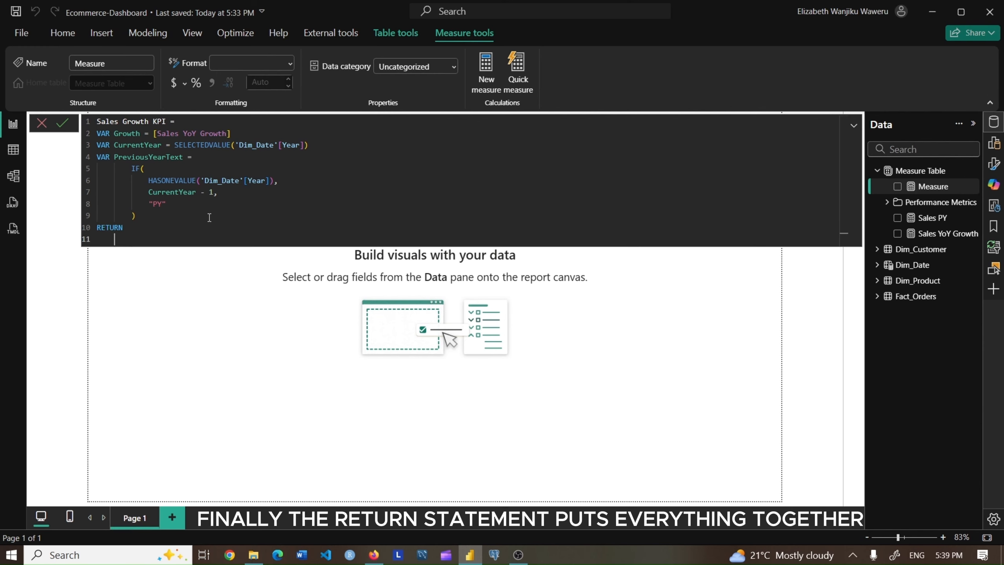
key("Tab")
type("IF(")
key("Return")
type("ISBLANK(")
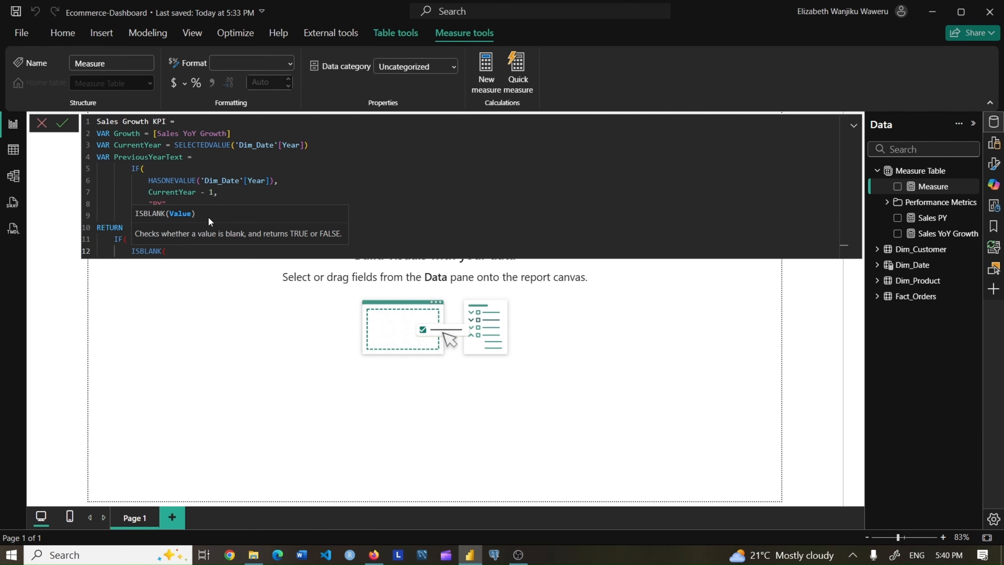
type("growth),")
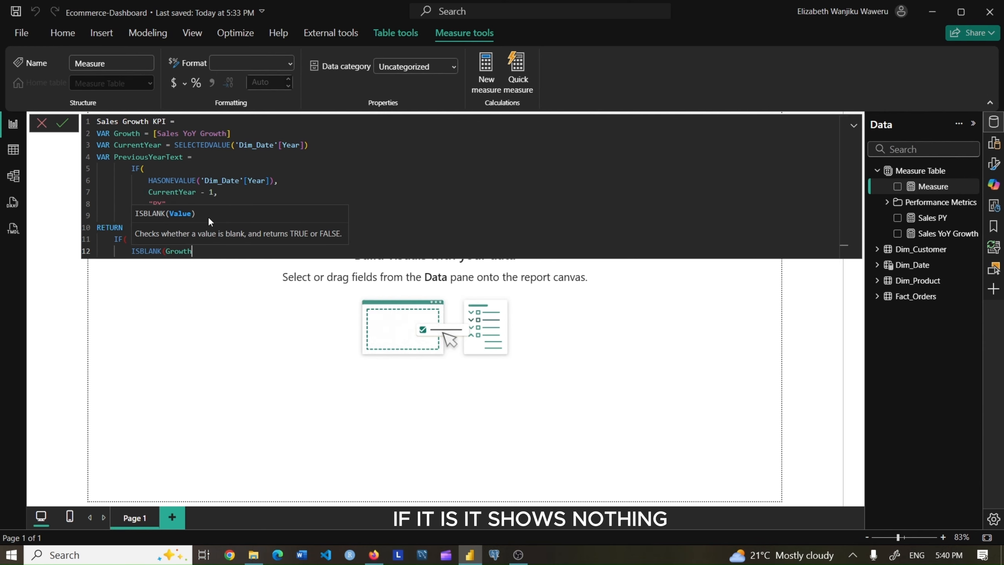
key("Return")
type("BLANK(),")
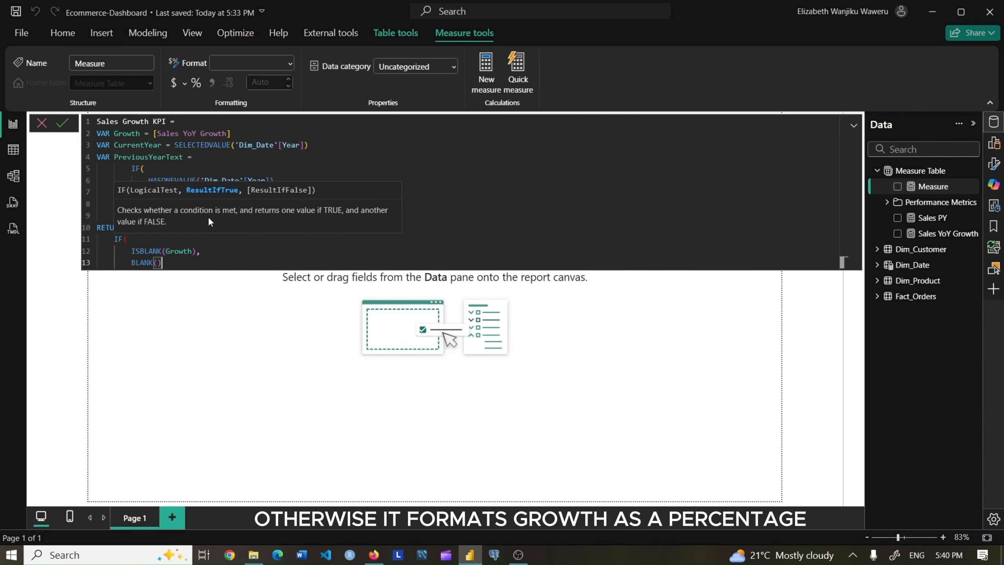
Enter the IF function's false result as FORMAT(Growth, "0.00%" & IF(Growth > 0, " ▲", " ▼") & "vs" & PreviousYearText
key("shift+Return")
type("FORMAT(Growth")
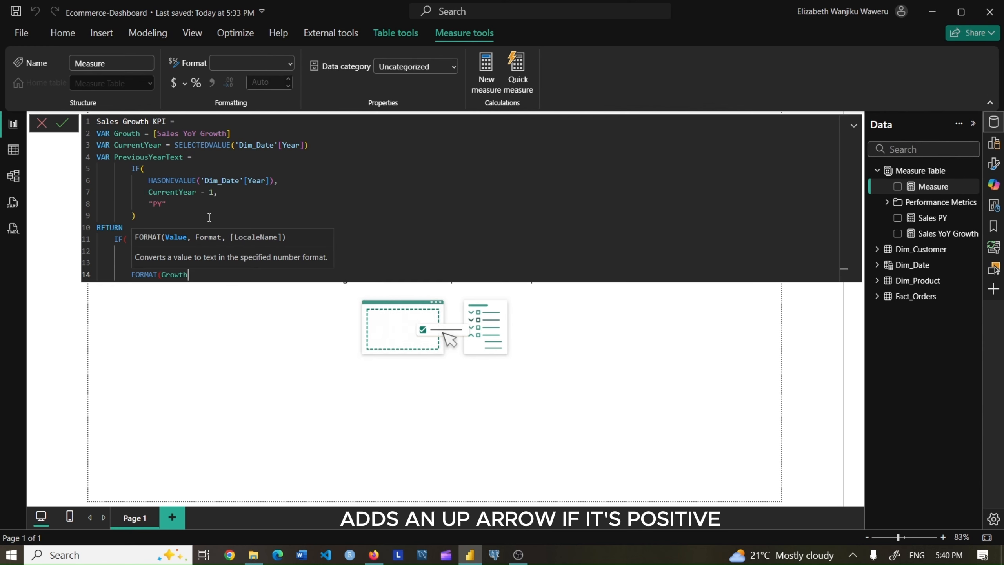
type(", \"0.00%")
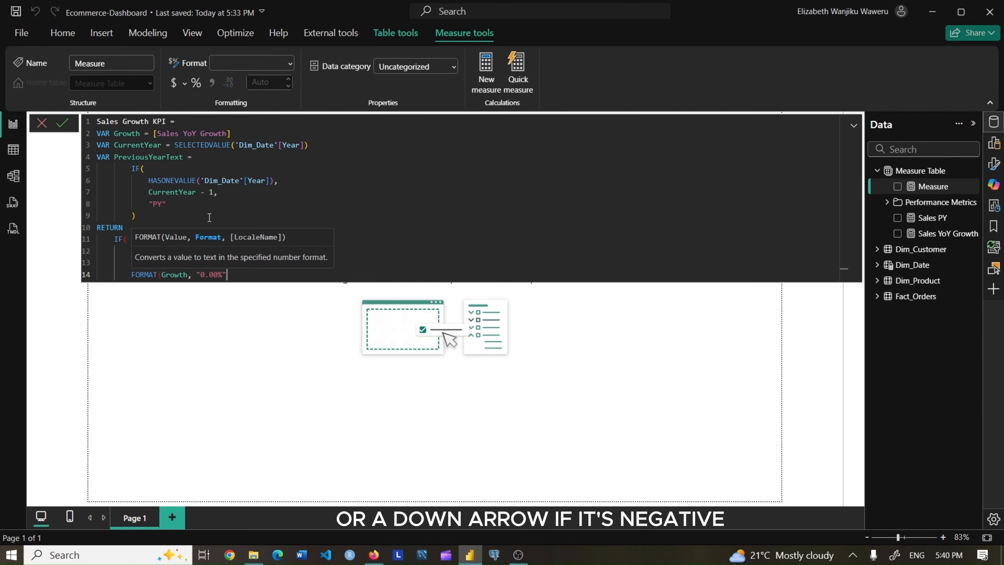
type("\" & IF(")
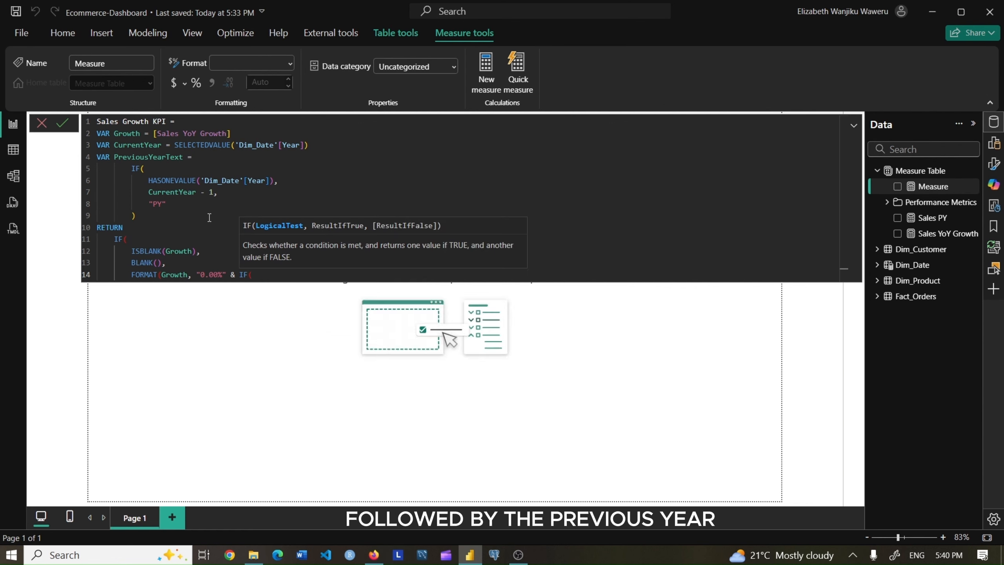
type("Growth > 0, ")
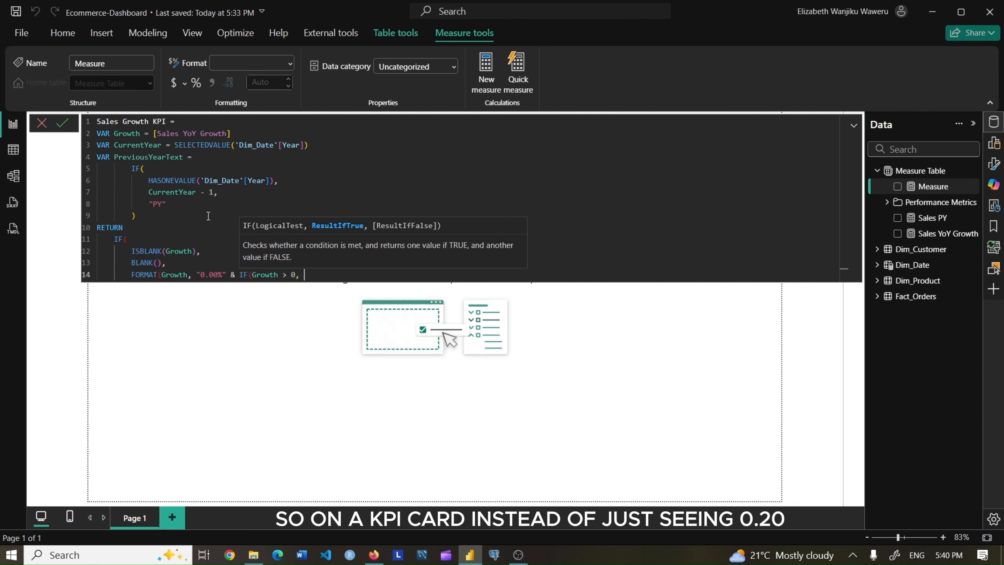
type("\" ▲\", \" ▼\") & \"")
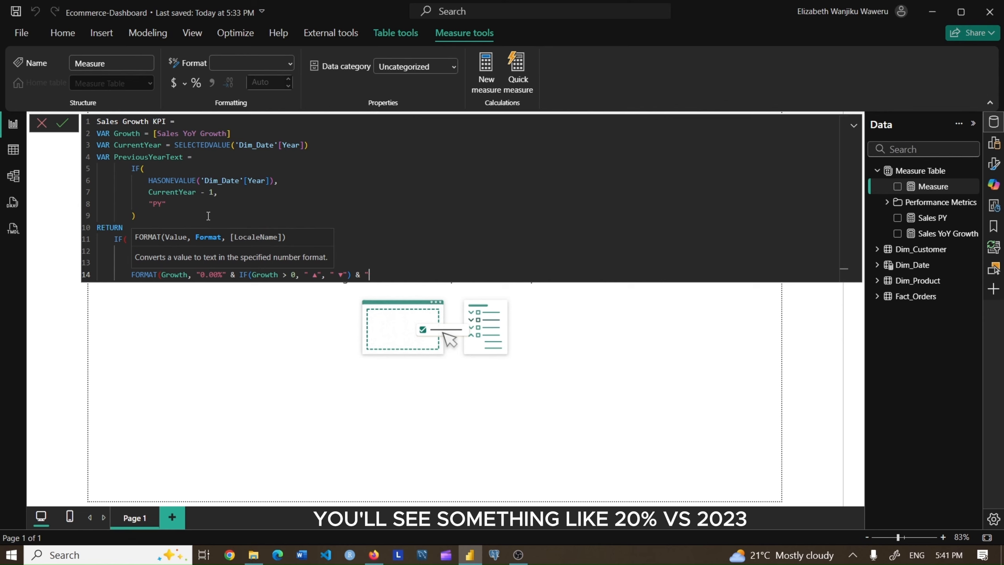
type("vs\" & prev")
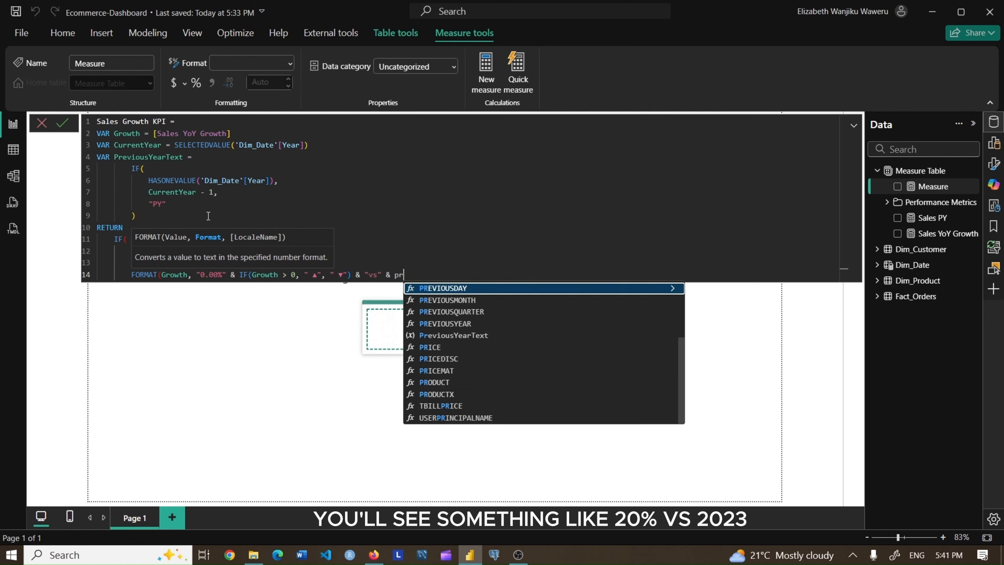
left_click(504, 338)
key("shift+Return")
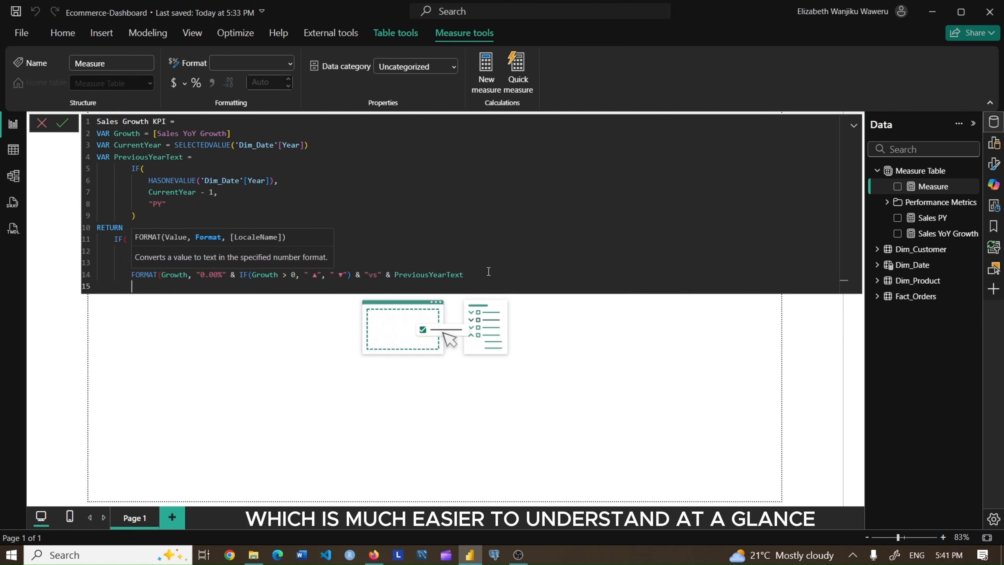
Close the FORMAT and IF functions with two parentheses, commit the Sales Growth KPI measure and close the formula editor
key("Tab")
type(")")
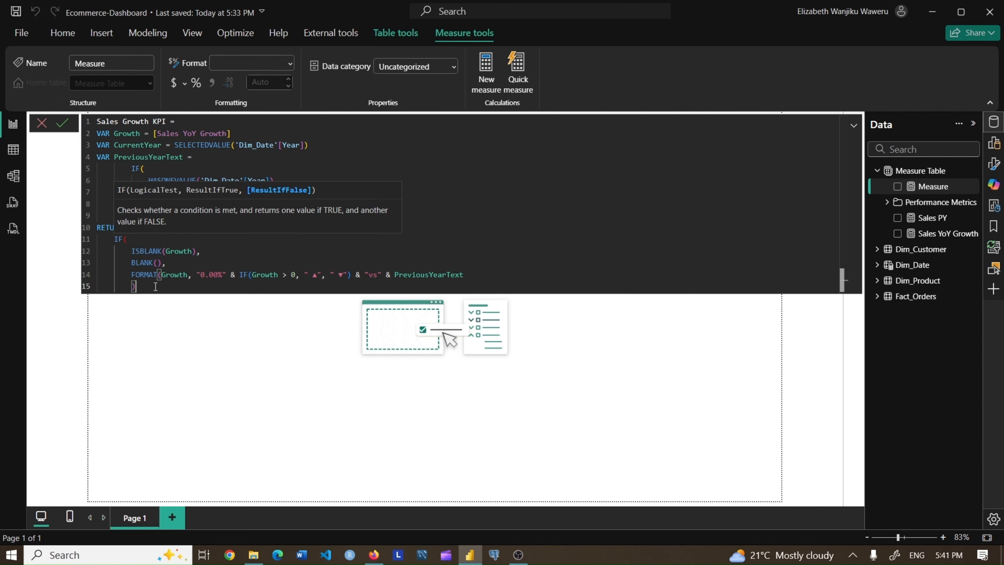
type(")")
left_click(62, 125)
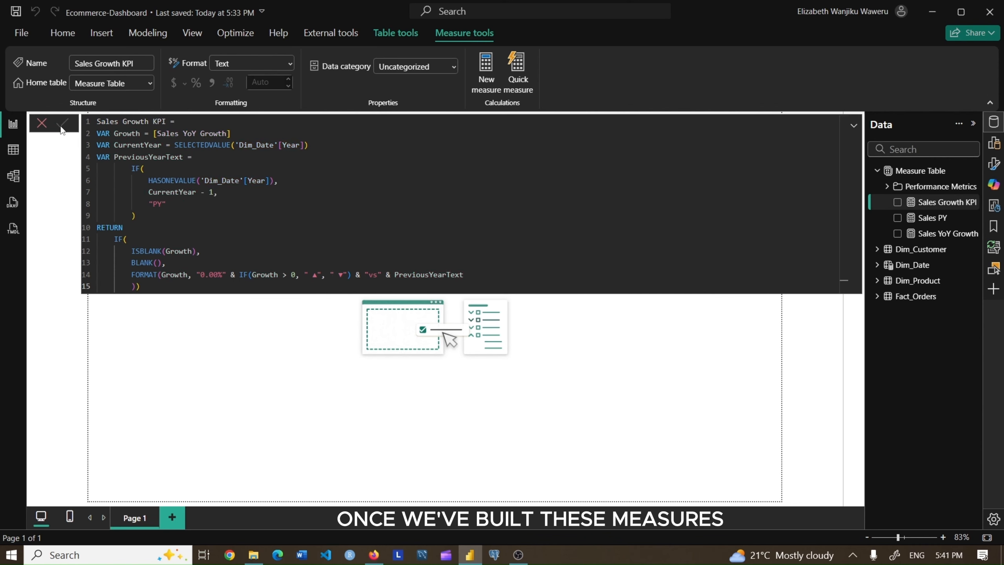
left_click(41, 123)
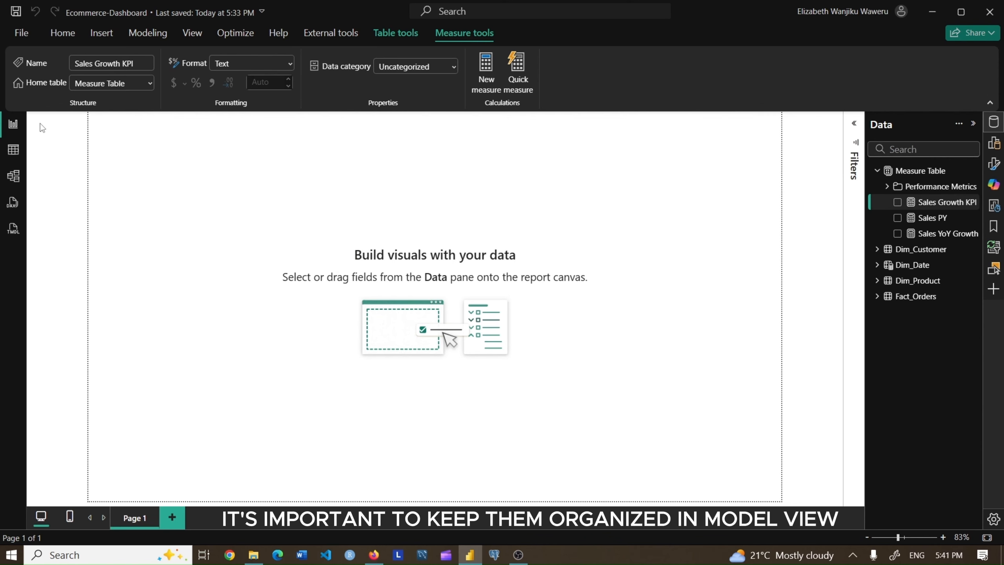
In the model view, set the display folder of the Sales Growth KPI measure to Time Inteligence\Sales
left_click(13, 176)
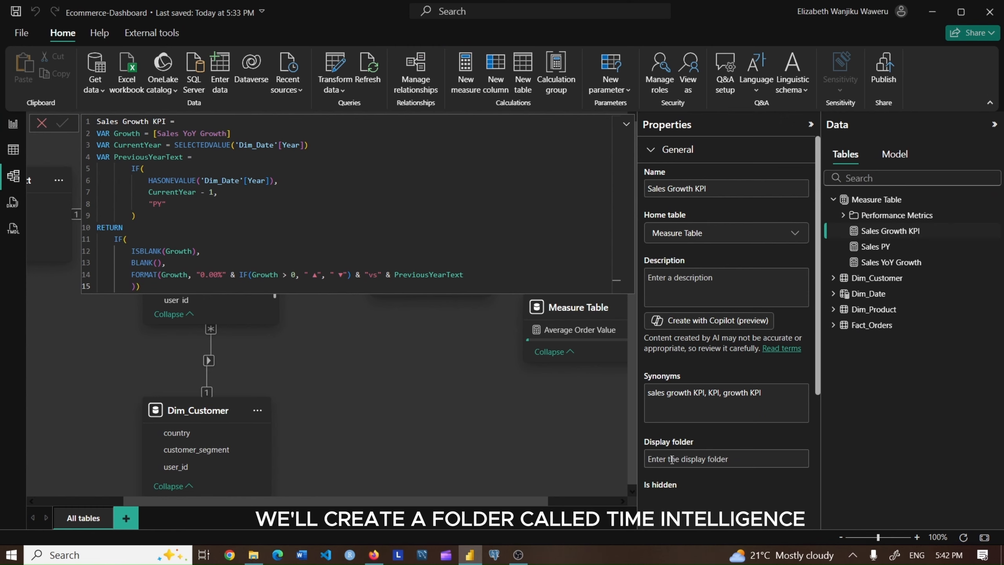
left_click(696, 458)
type("Time Inte")
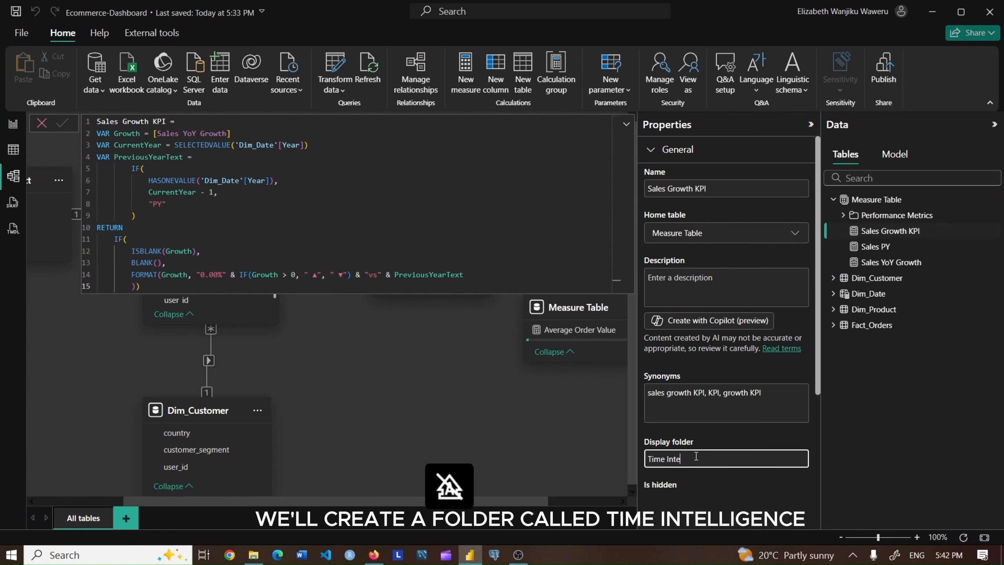
type("ligence\\S")
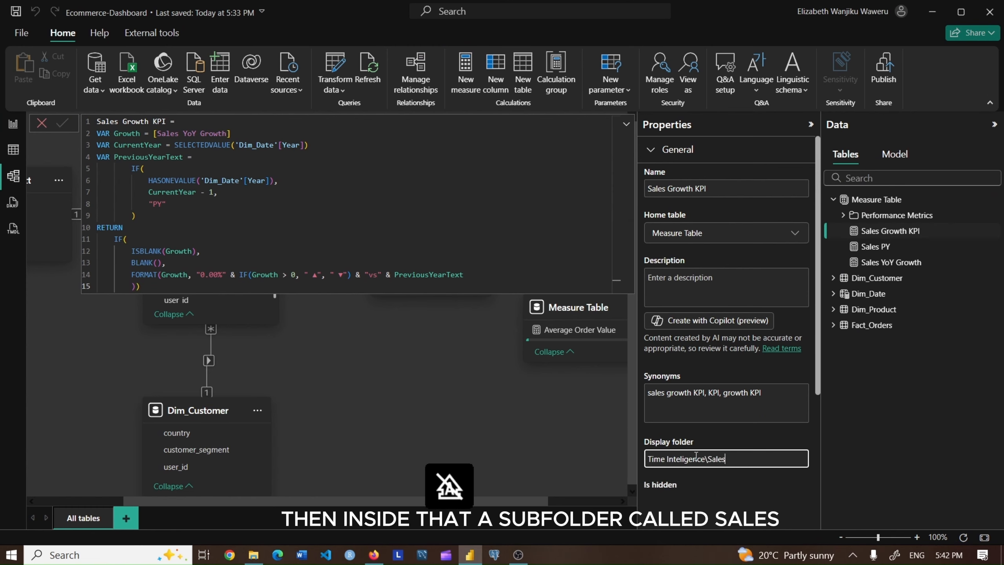
type("ales")
key("Return")
Move the Sales PY and Sales YoY Growth measures into the Sales subfolder of Time Inteligence and collapse both folders
left_click_drag(890, 247, 897, 280)
left_click_drag(875, 230, 882, 268)
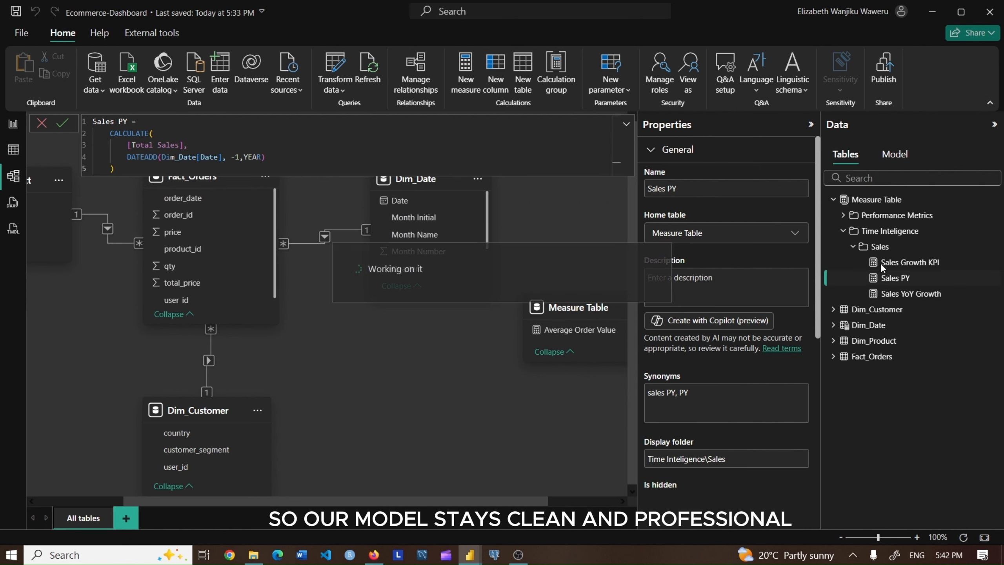
left_click(852, 246)
left_click(843, 231)
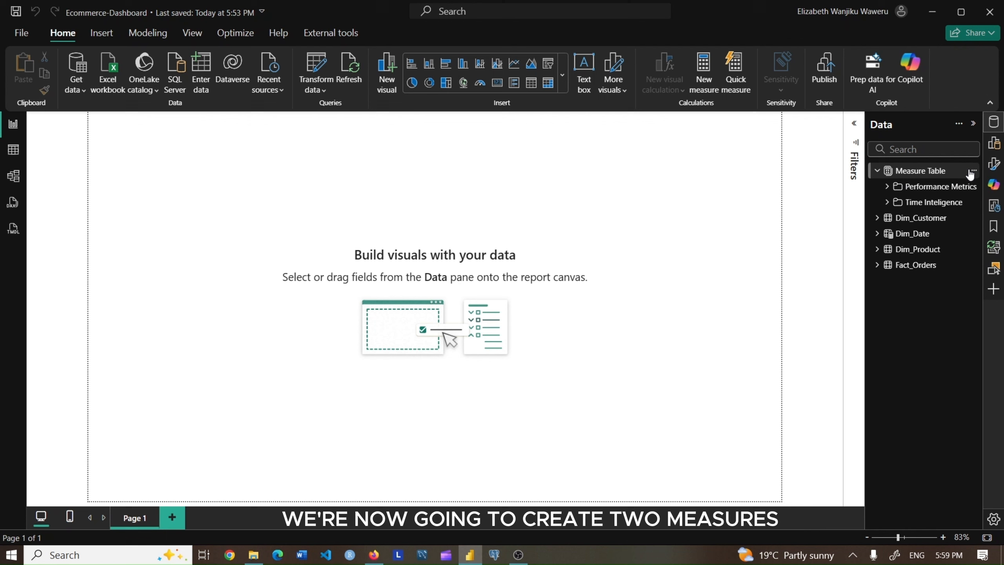
Create a new measure in the Measure Table from the report view and name it Max_Sales
left_click(972, 170)
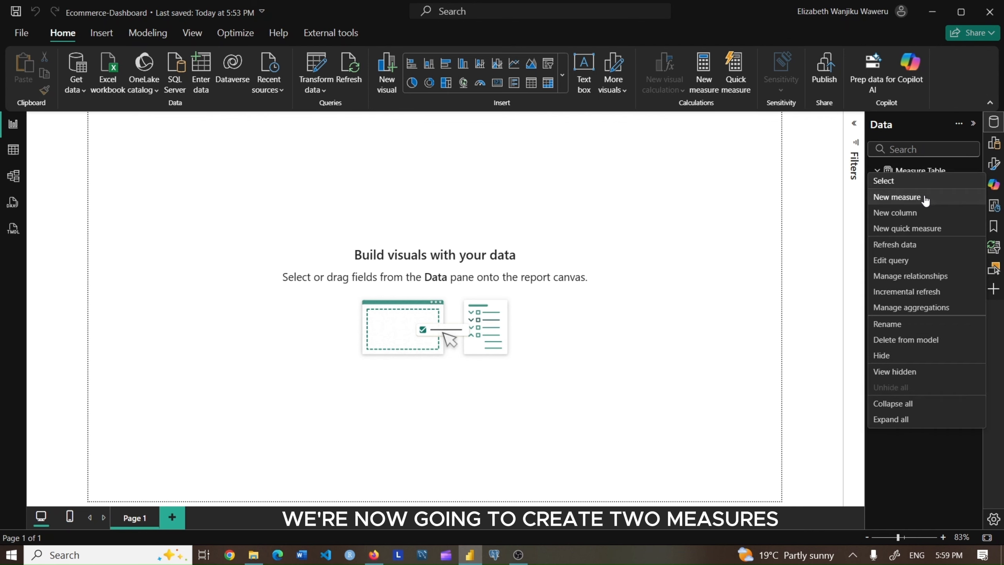
left_click(925, 198)
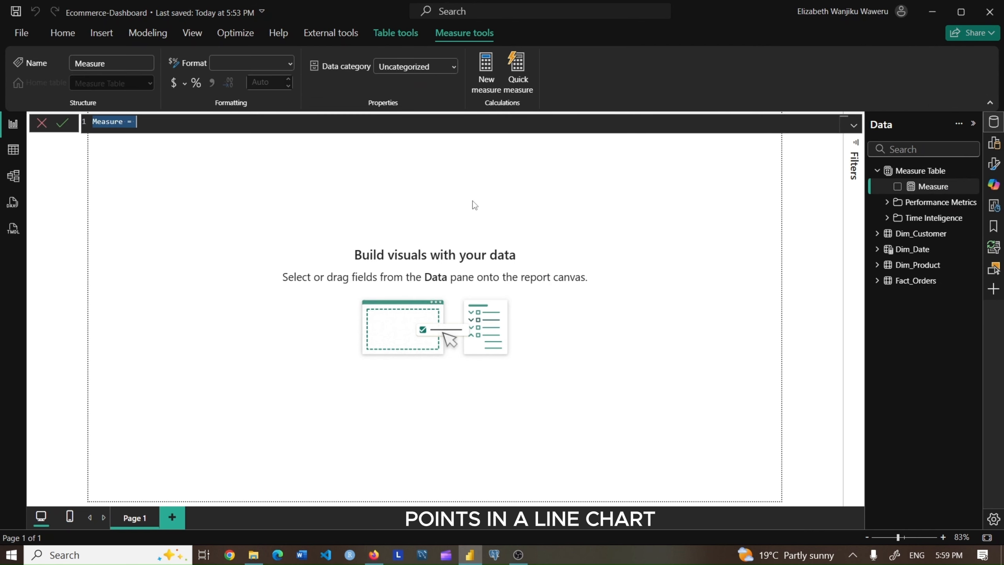
type("Max_S")
type("ales ")
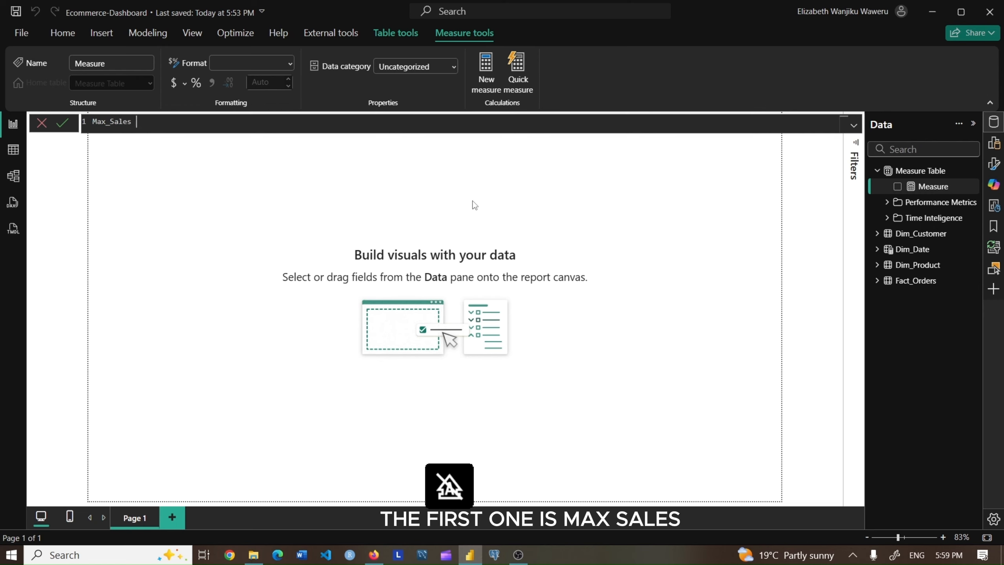
type("=")
key("shift+Return")
Define the variable MaxVal in Max_Sales as MAXX(ALL(Dim_Date[Year-Month]), [Total Sales])
type("VAR")
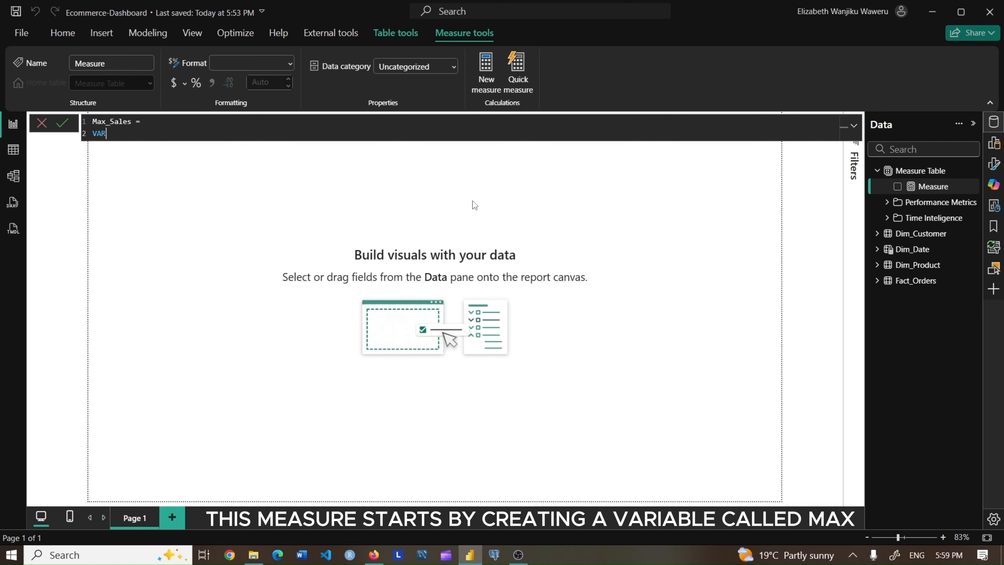
type(" Max")
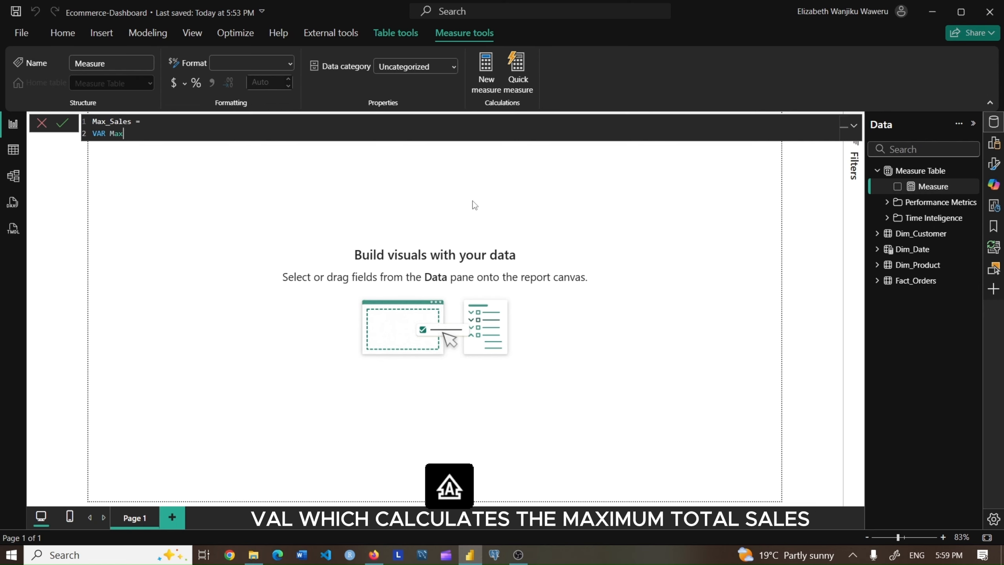
type("Val = MAXX(")
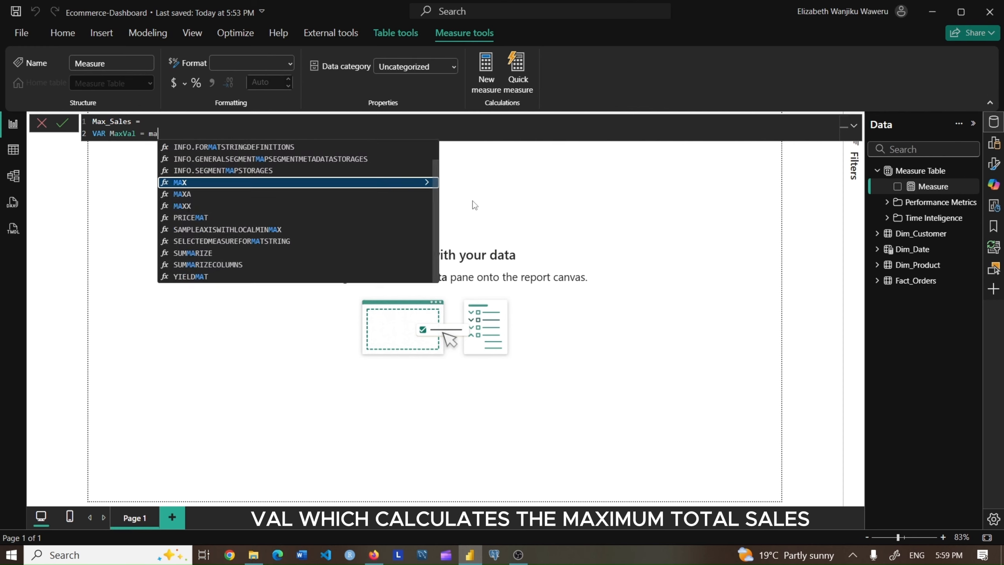
type("ALL(")
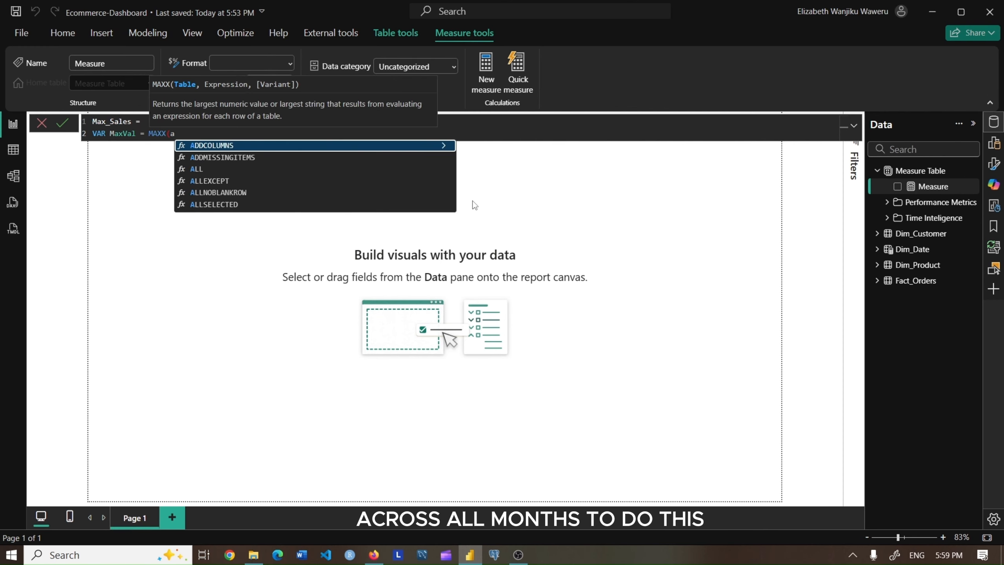
type("dim_dat")
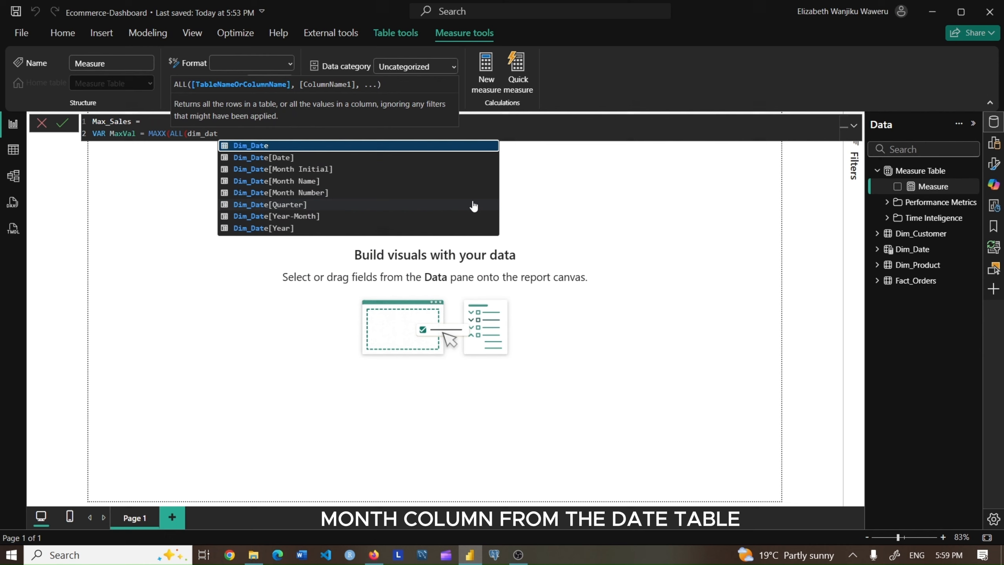
left_click(318, 220)
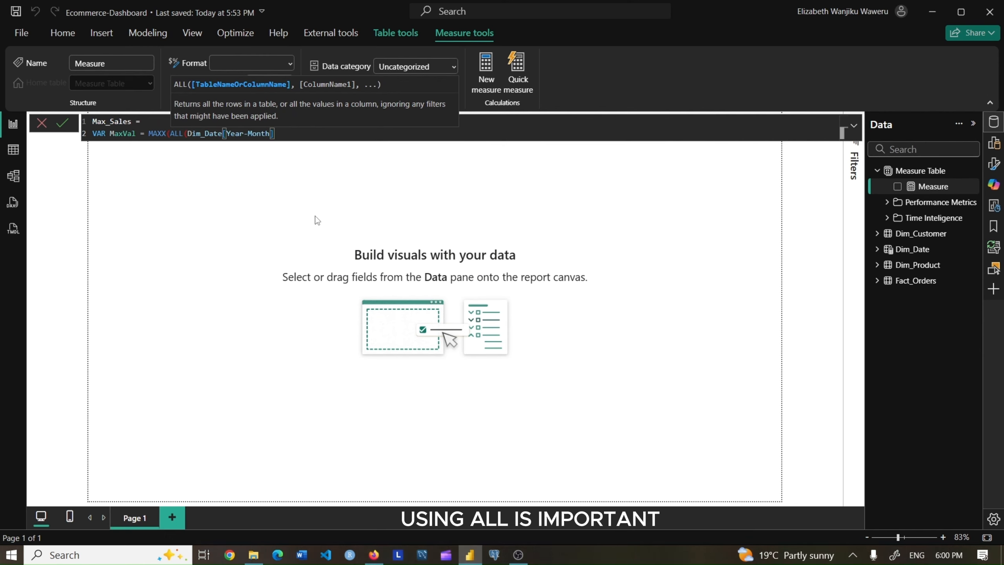
type(")")
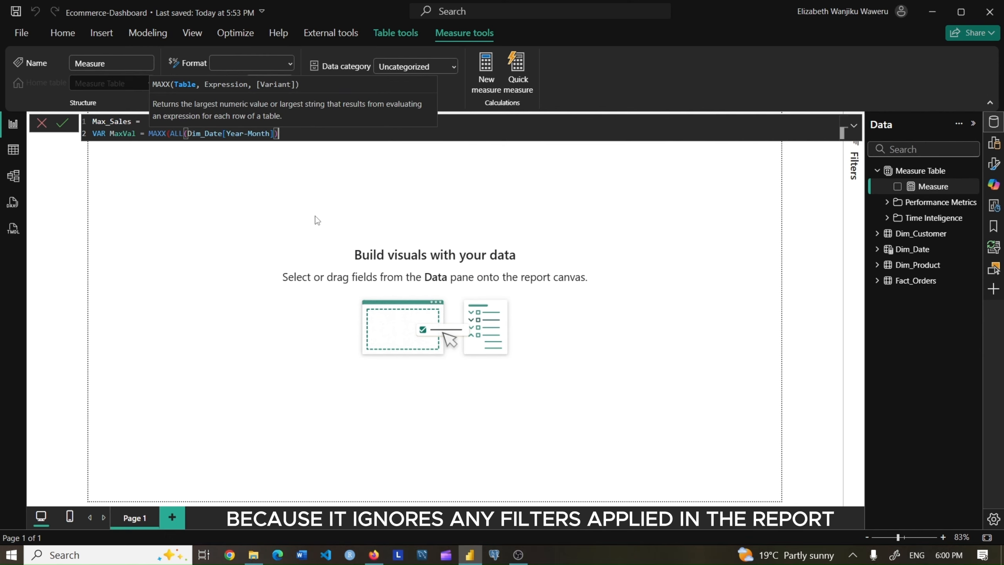
type(", [total s")
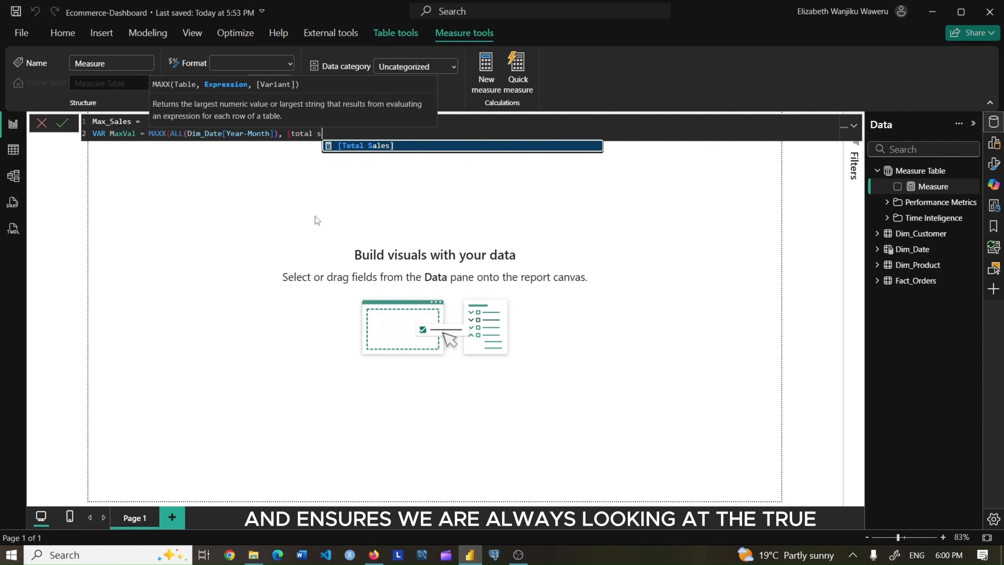
key("Tab")
type(")")
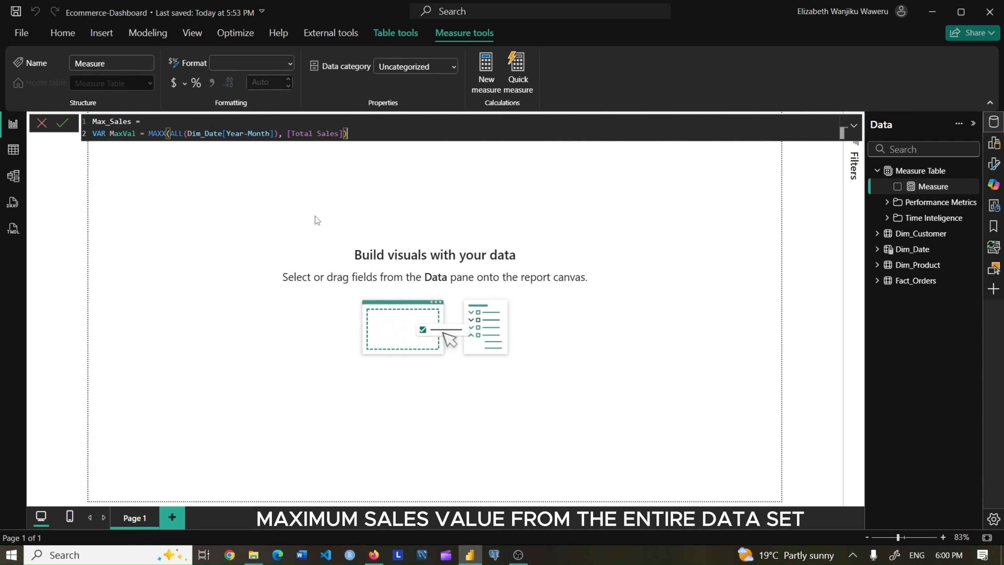
Add a second variable named Check that starts an IF testing whether [Total Sales] = MaxVal
key("shift+Return")
type("VAR ")
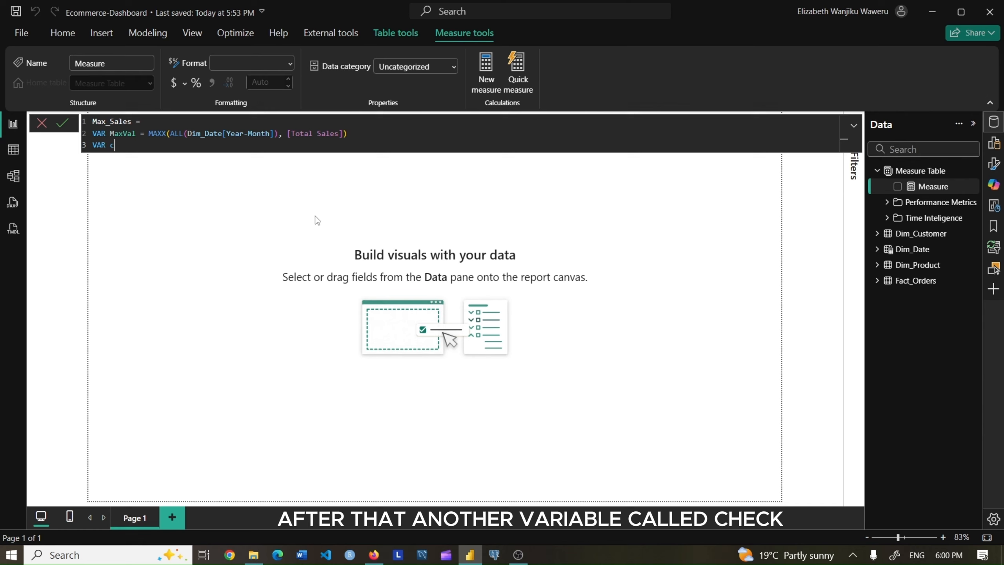
type("checl")
key("BackSpace")
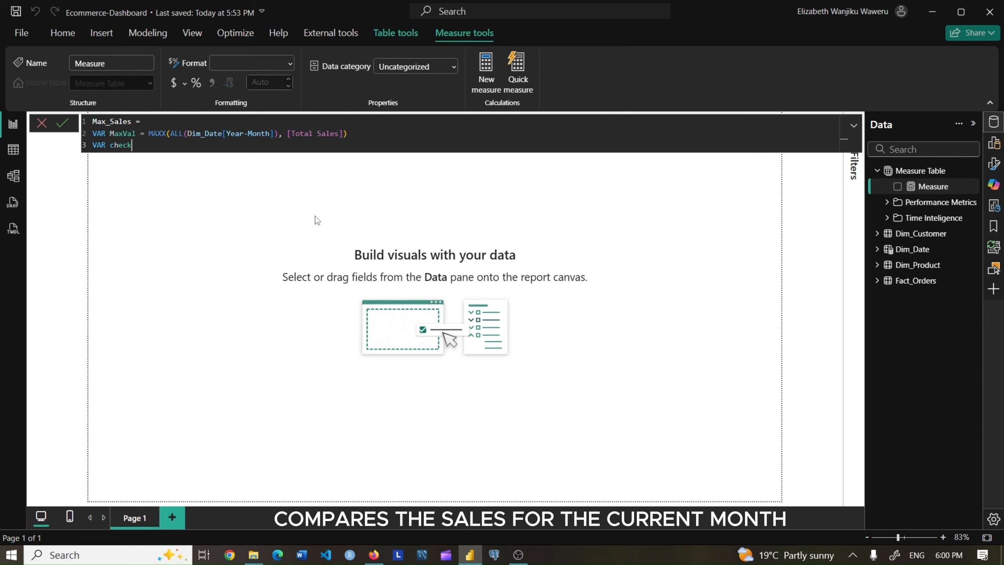
type("Check = ")
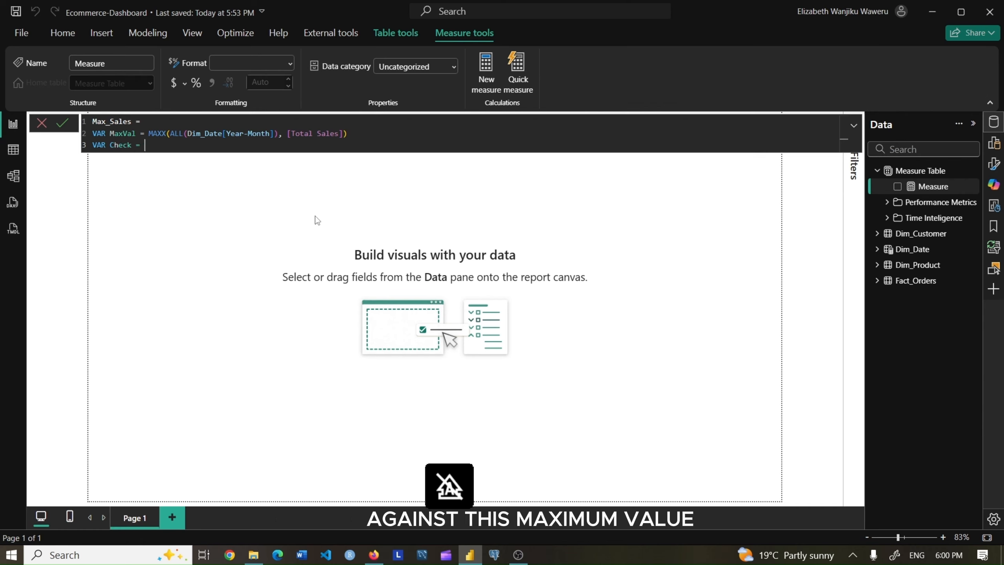
type("IF(")
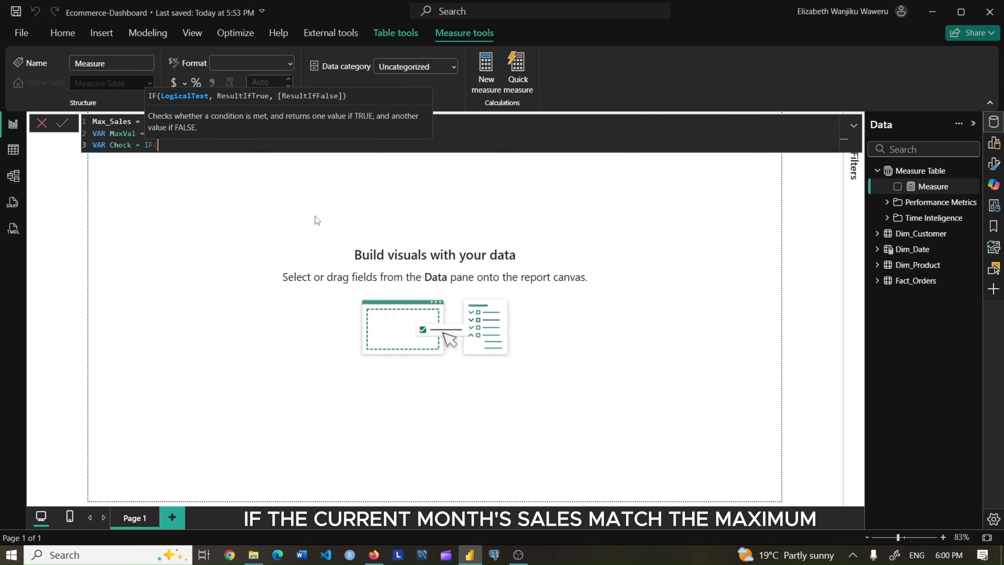
type("[Total Sales]")
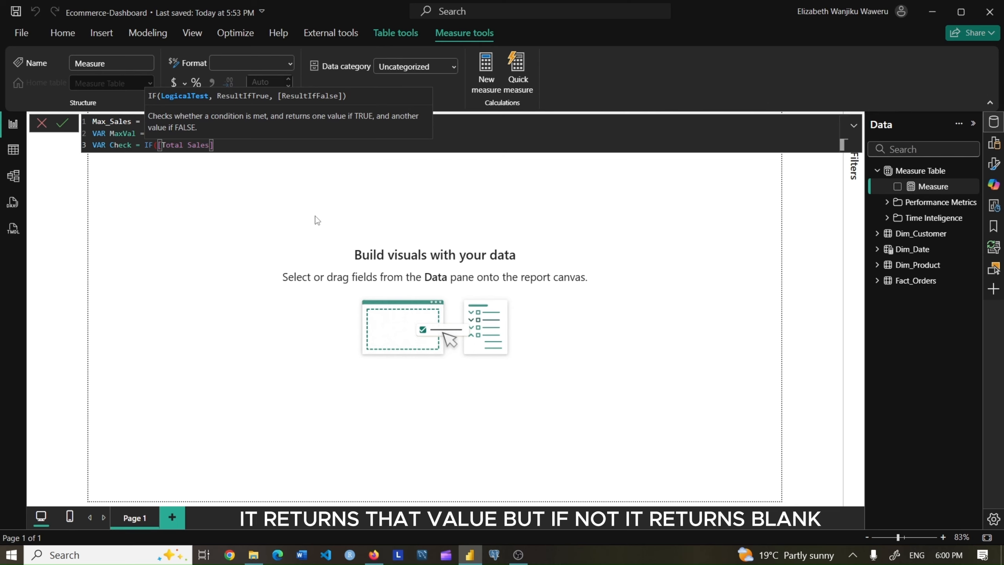
type(" = Max")
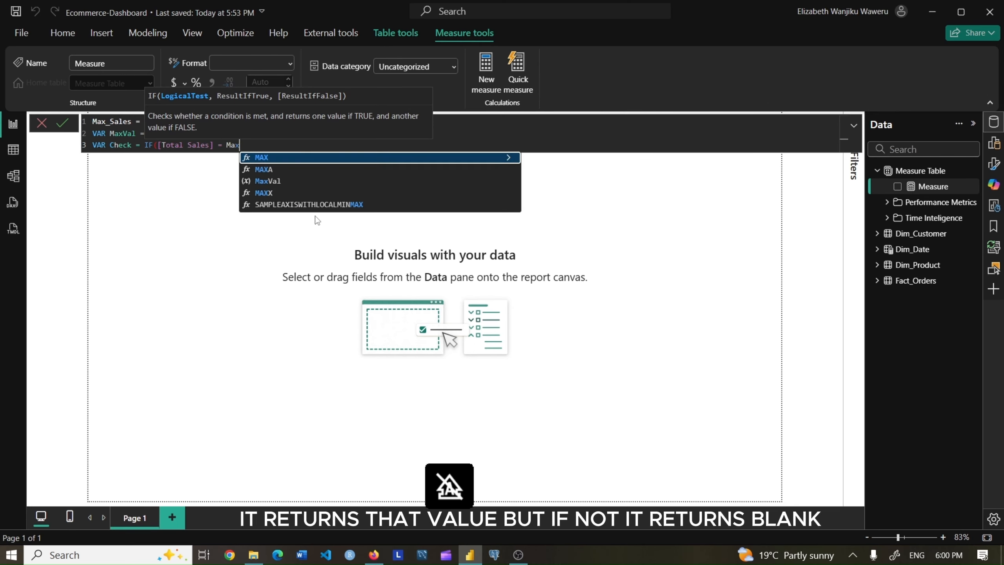
left_click(276, 179)
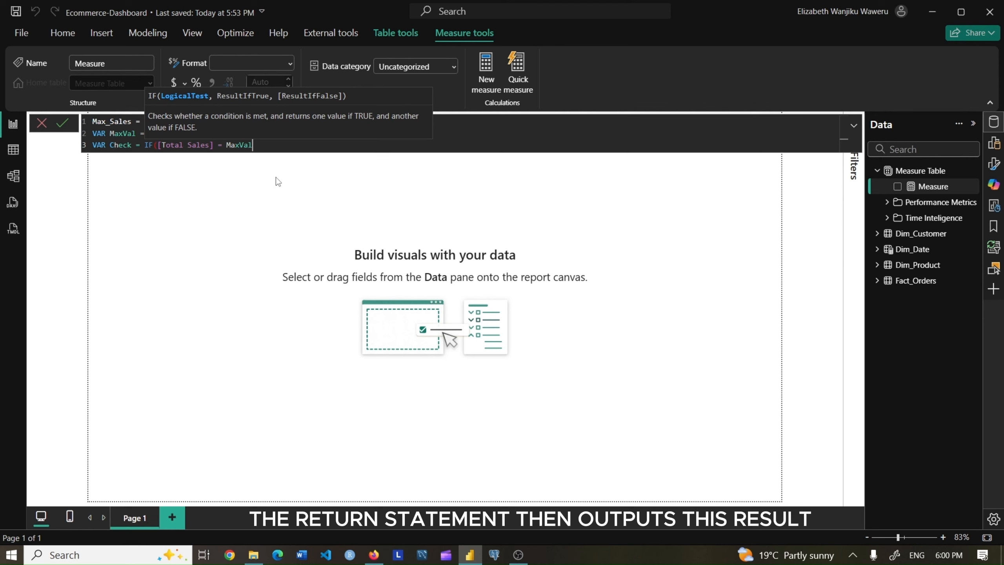
Complete the IF with MaxVal as the true result and BLANK() as the false result
type(", Max")
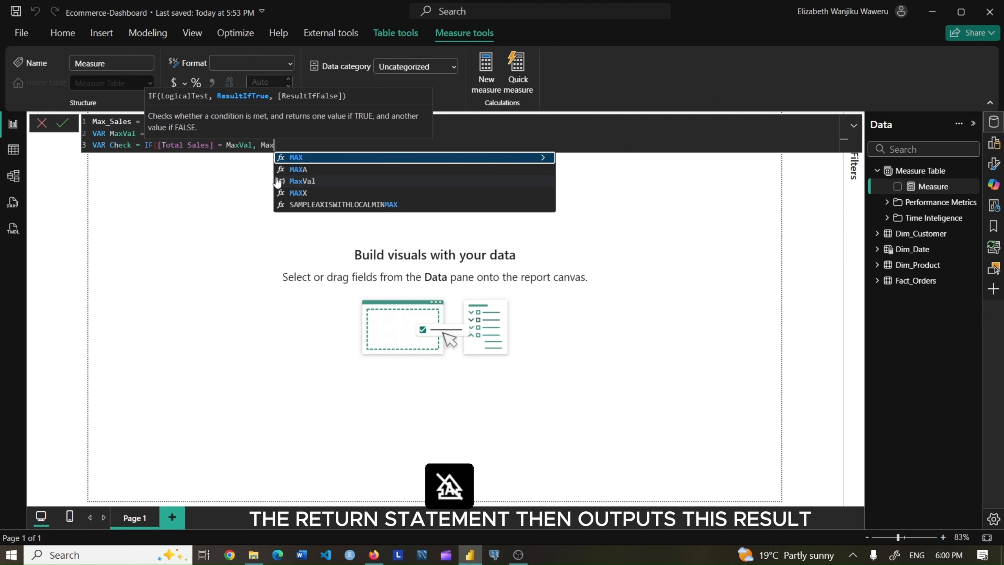
left_click(327, 181)
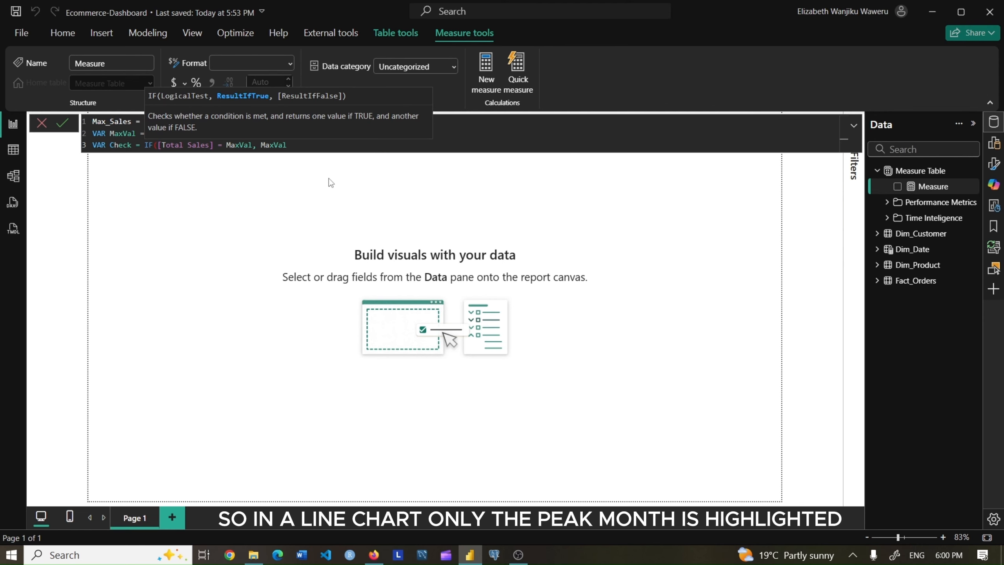
type(", Bla")
key("Tab")
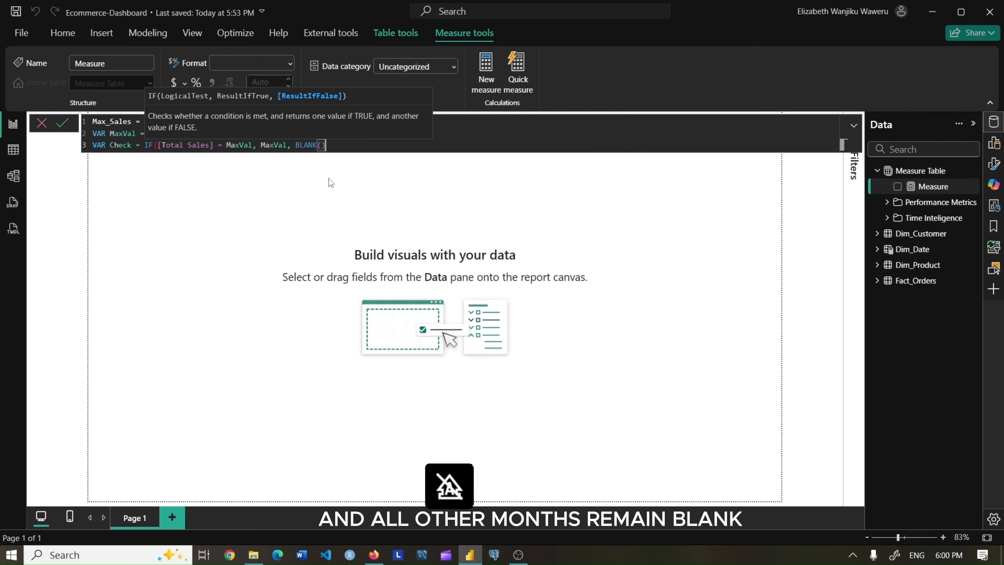
type(")")
Add RETURN with Check on the line below it and commit the Max_Sales measure
key("Return")
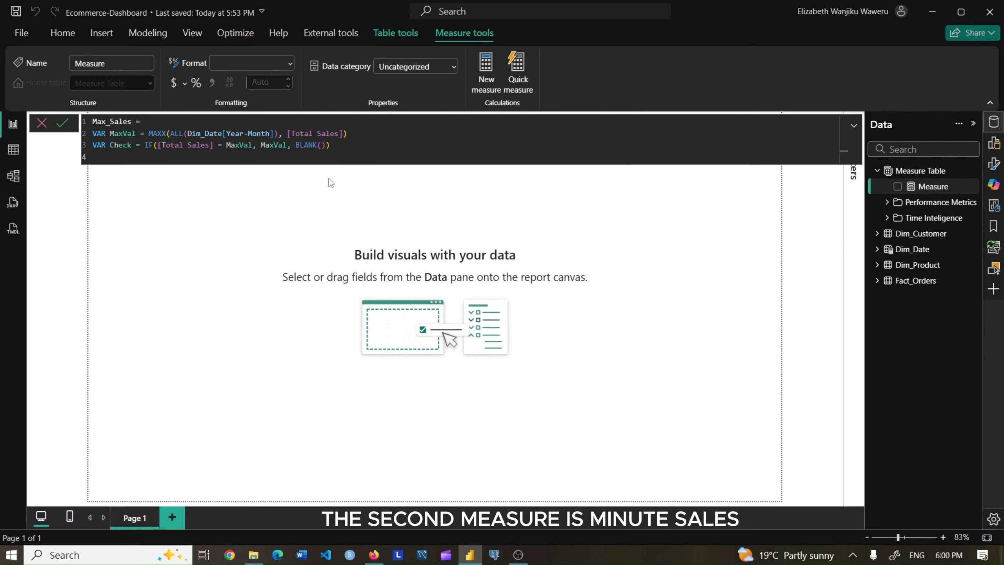
type("RETURN")
key("Tab")
key("Return")
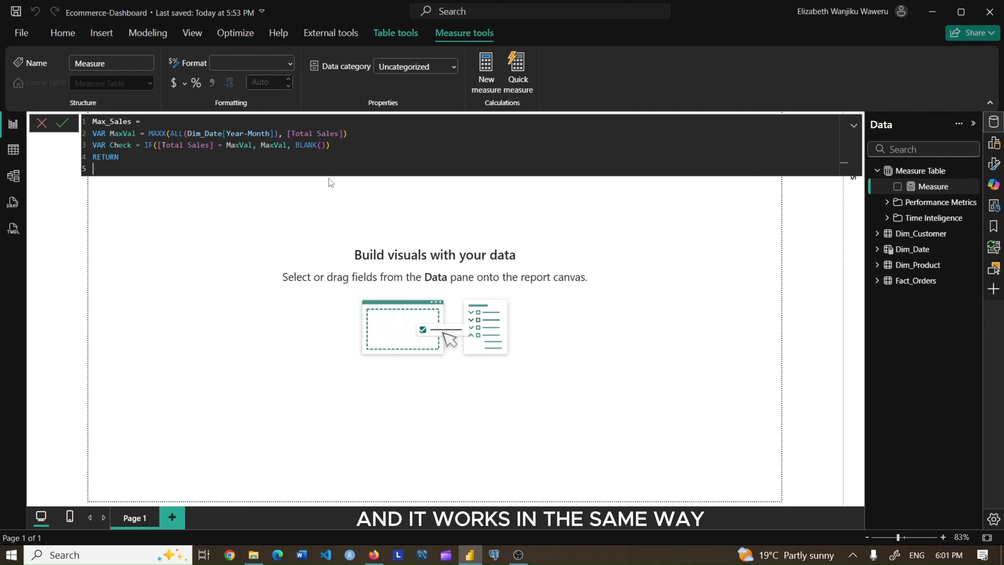
type("Check")
key("Tab")
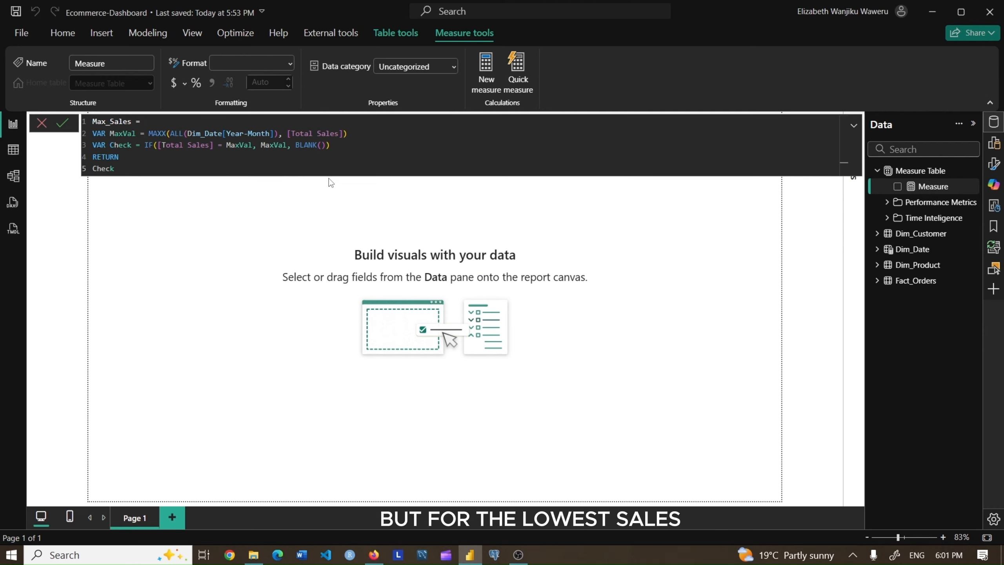
left_click(62, 125)
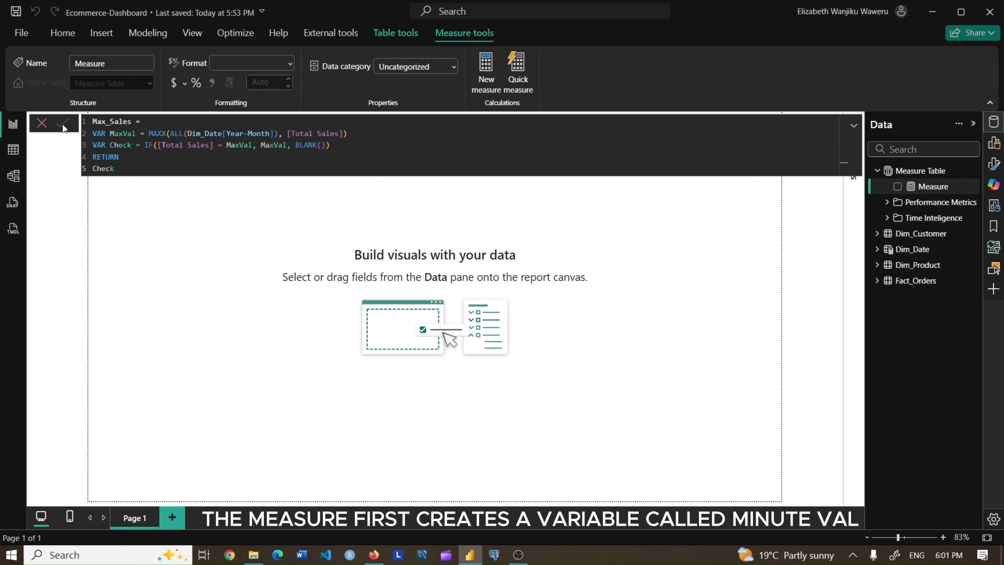
Copy the whole Max_Sales formula into a new measure in the Measure Table
left_click(124, 170)
key("ctrl+a")
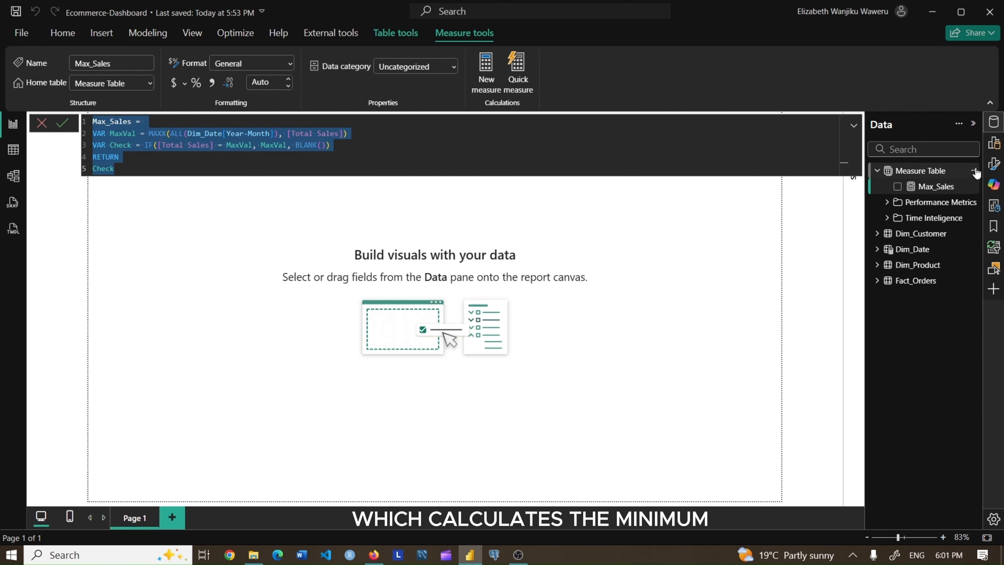
right_click(944, 170)
left_click(959, 193)
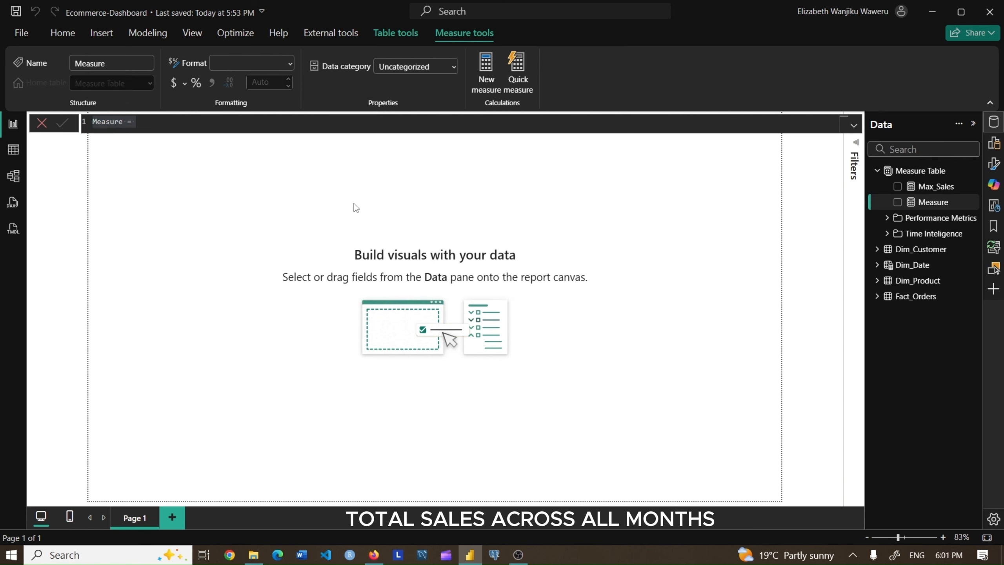
key("ctrl+v")
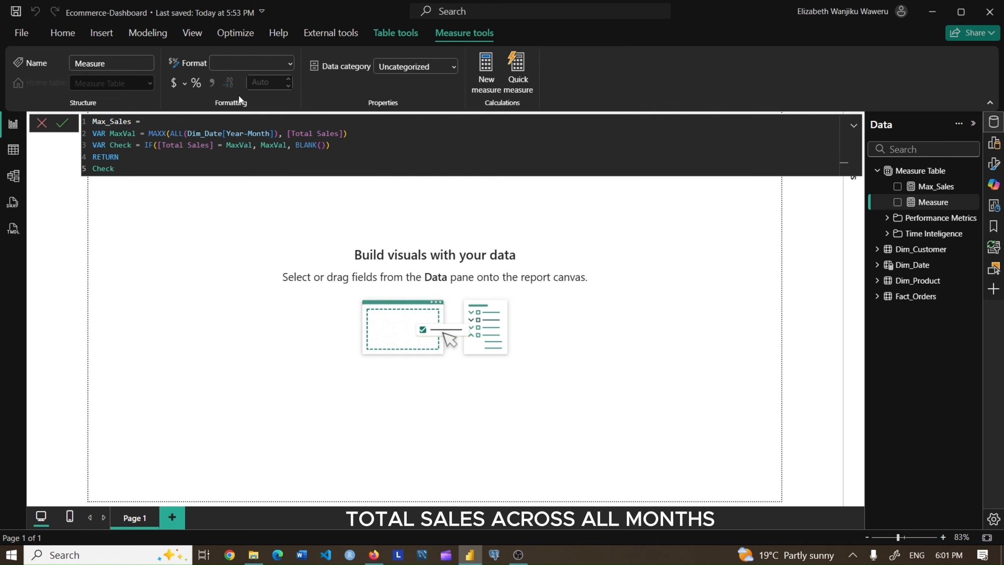
Change the measure name in the copied formula to Min_Sales
double_click(104, 121)
key("BackSpace")
key("BackSpace")
type("in")
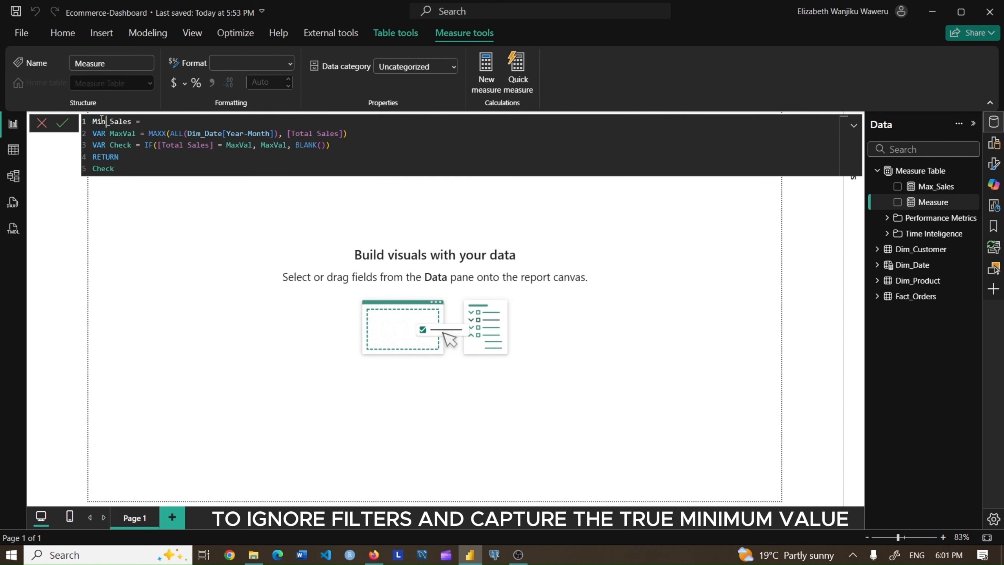
Rename the first variable's declaration to MinVal and replace its MAXX function with MINX
left_click(124, 133)
key("BackSpace")
key("BackSpace")
type("in")
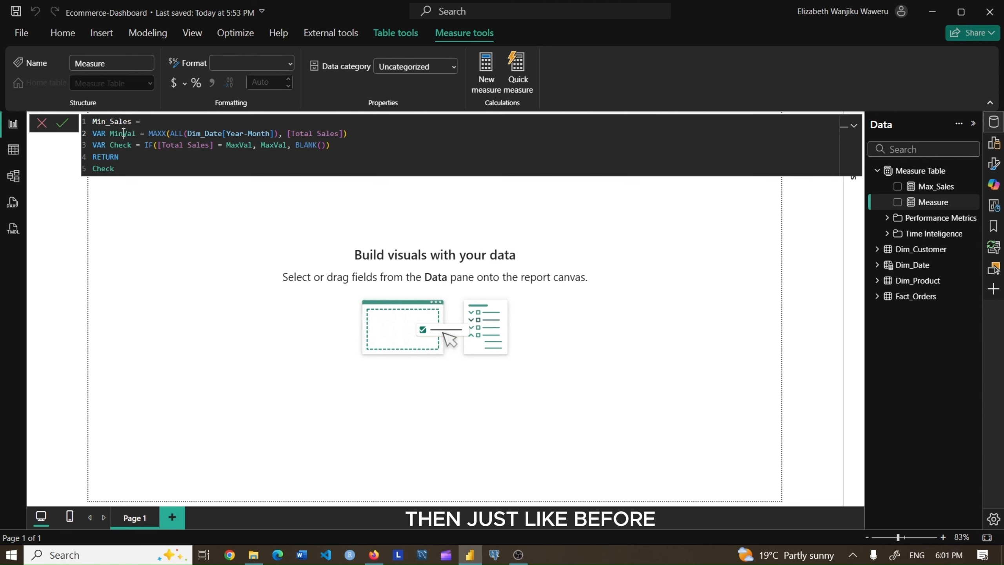
left_click(168, 133)
key("BackSpace")
key("BackSpace")
key("BackSpace")
type("inx")
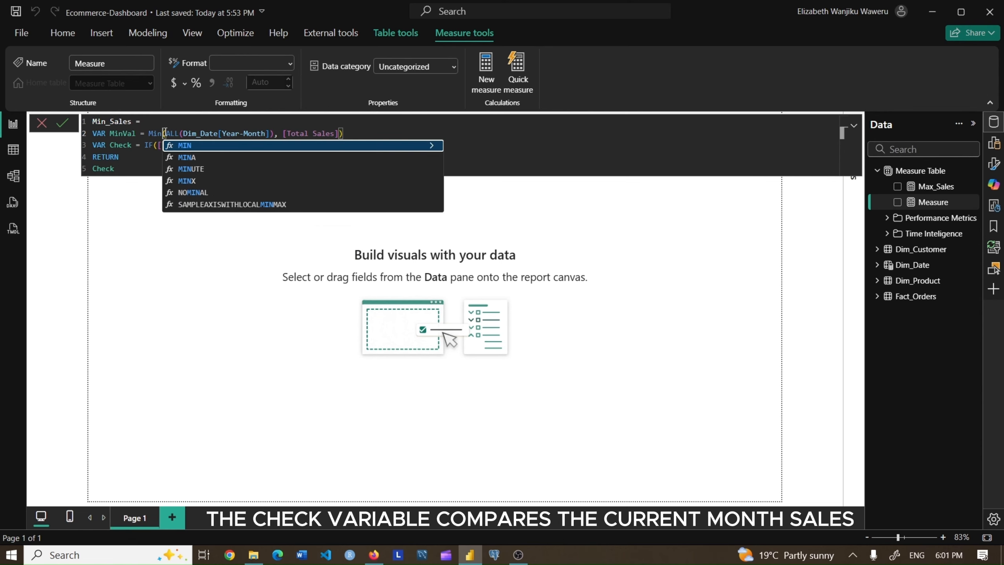
left_click(196, 151)
Replace both MaxVal references in the Check variable's IF with MinVal and commit the Min_Sales measure
left_click(240, 145)
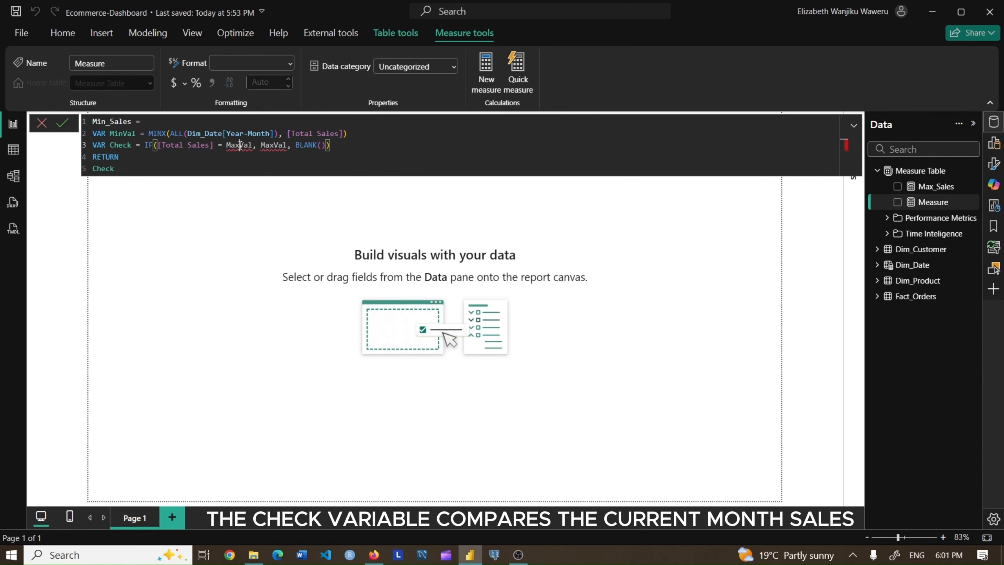
key("BackSpace")
key("BackSpace")
type("in")
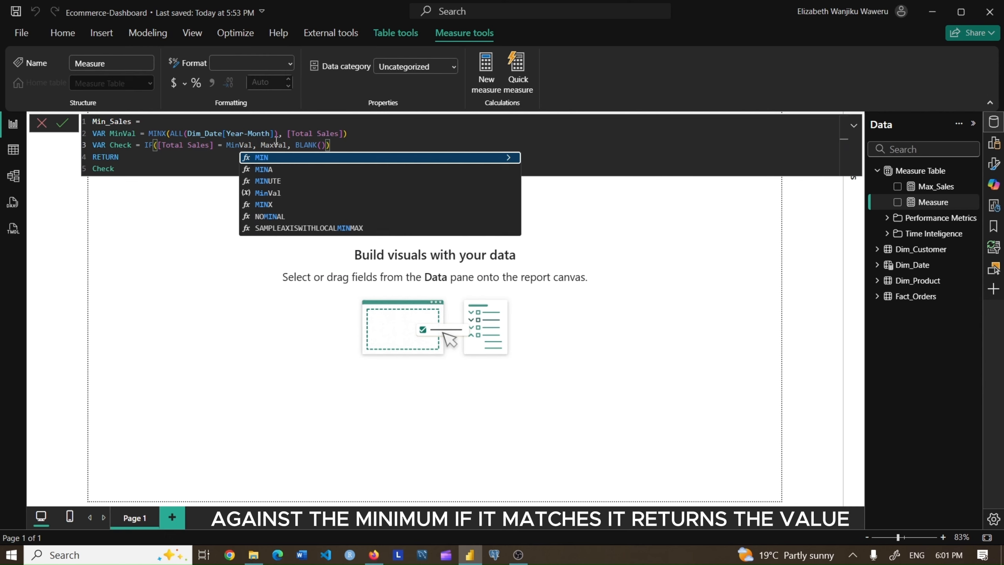
left_click(275, 143)
key("BackSpace")
key("BackSpace")
type("in")
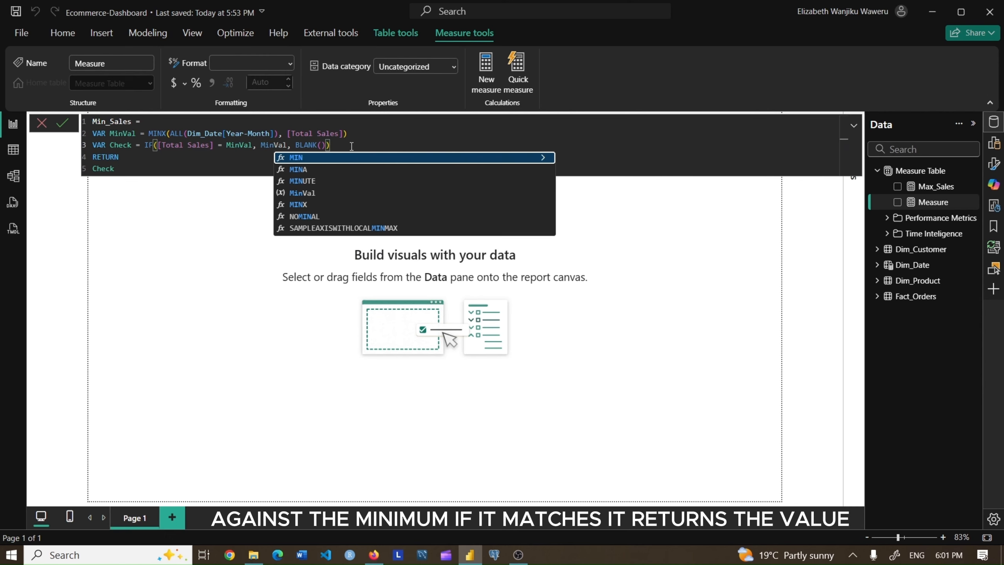
left_click(351, 145)
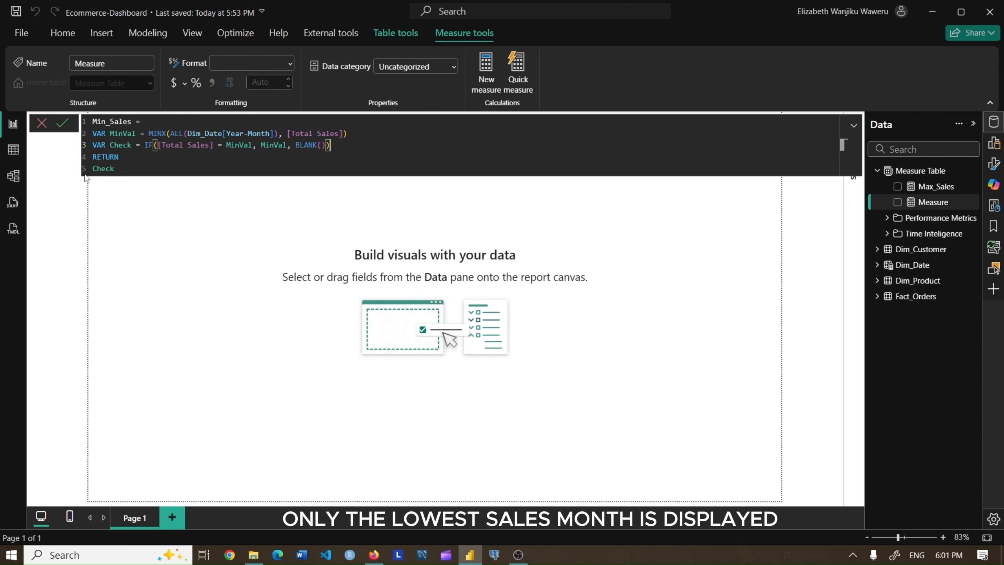
left_click(67, 123)
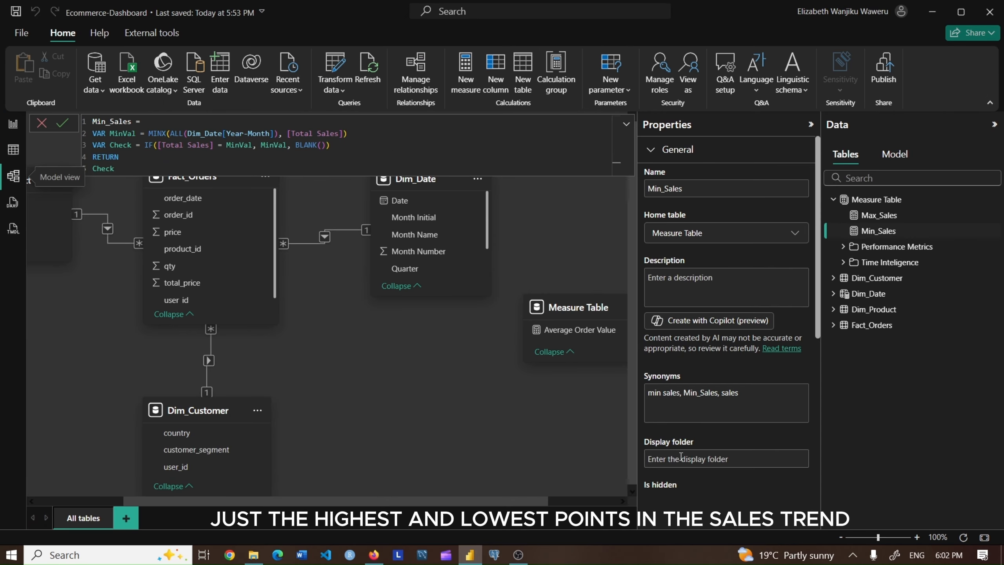
Assign the Min_Sales measure to the display folder Highlight\Sales
left_click(681, 459)
left_click(686, 458)
type("Hih")
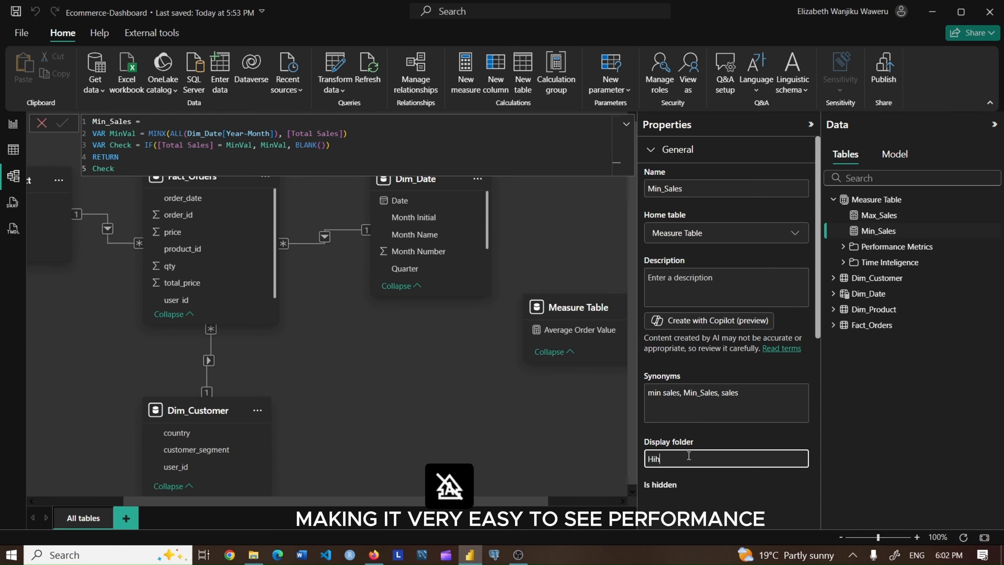
type("gh")
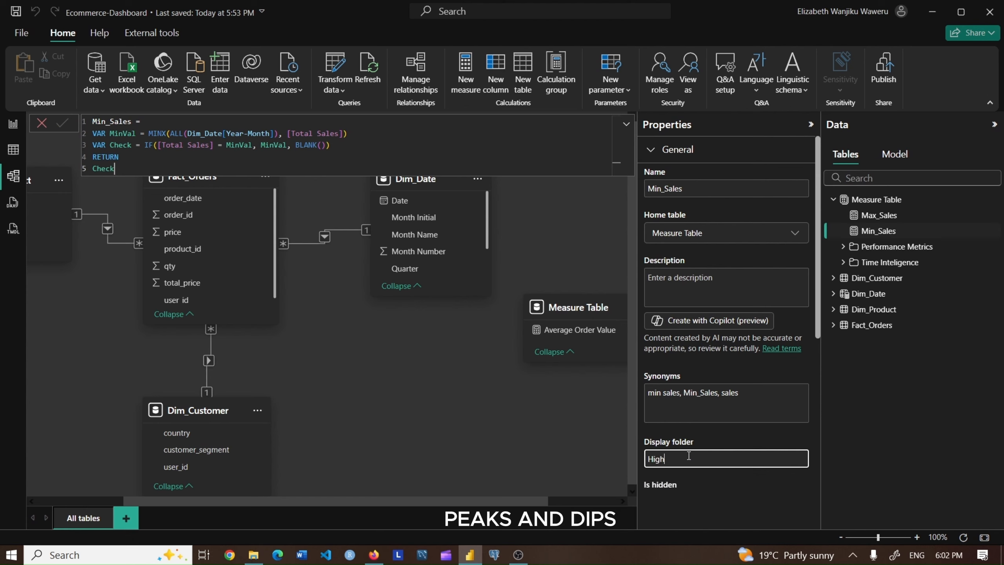
type("light\\")
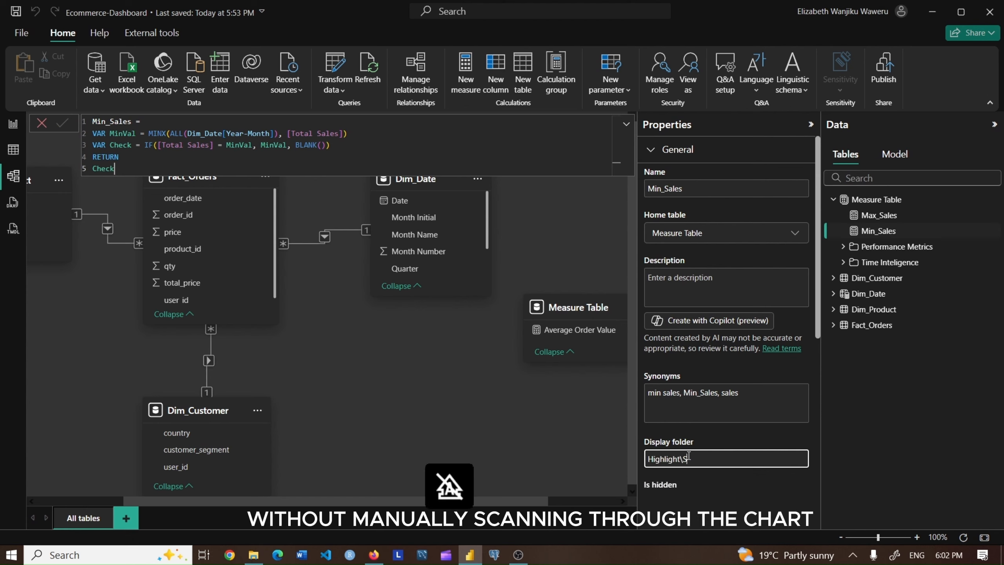
type("Sales")
key("Return")
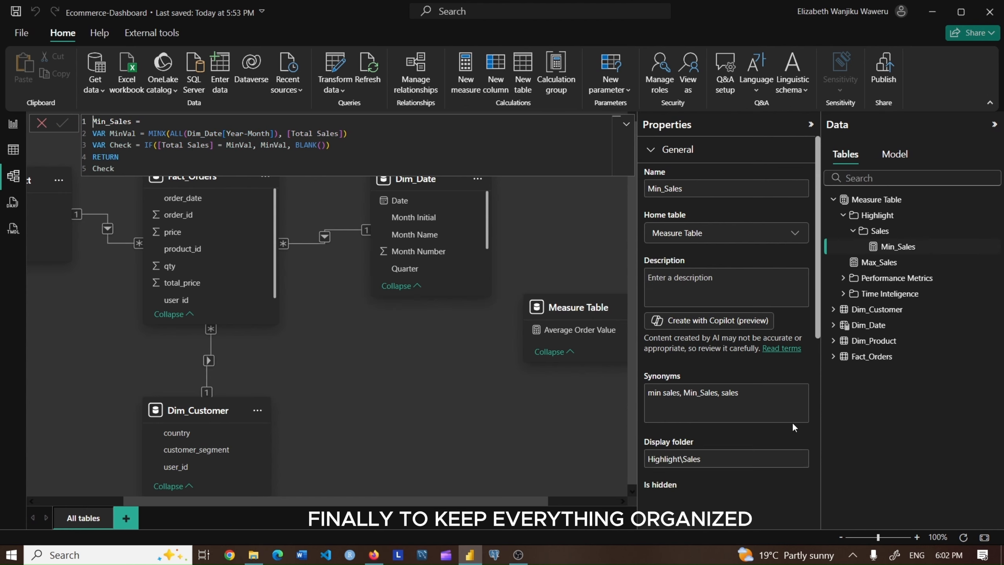
Move the Max_Sales measure into the Sales subfolder of Highlight and close its formula editor
left_click_drag(878, 262, 881, 233)
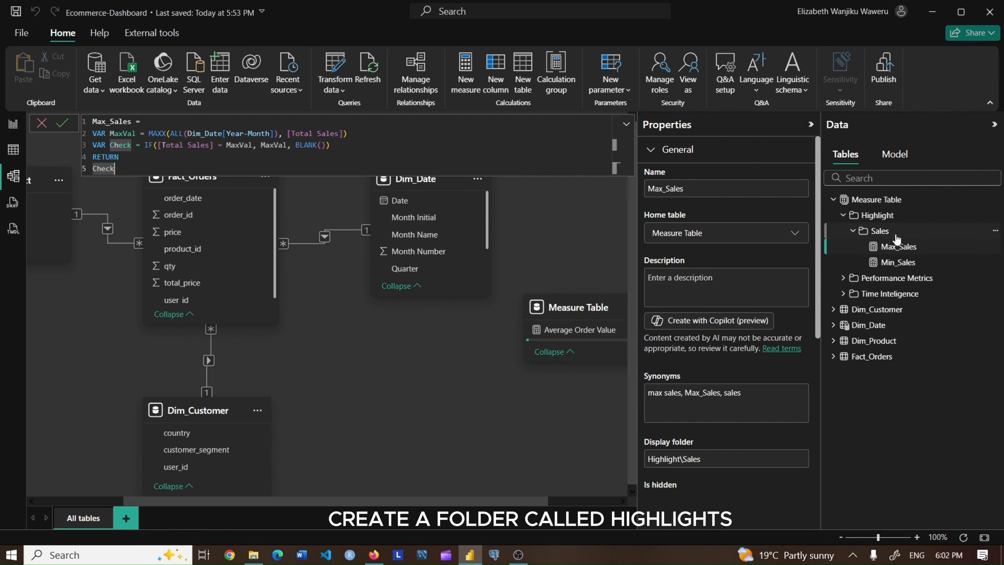
left_click(899, 263)
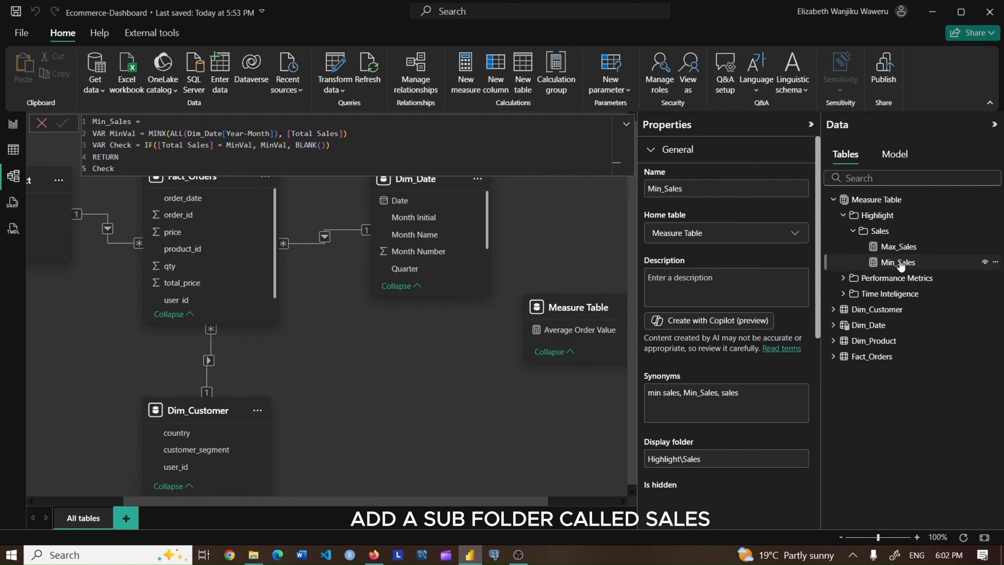
left_click(899, 246)
left_click(42, 123)
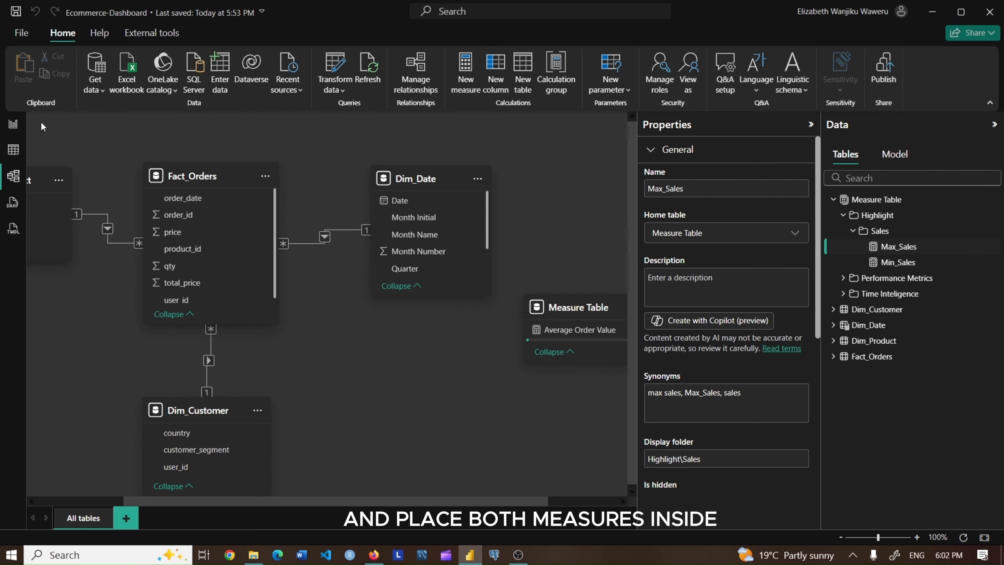
Switch to the report view and collapse the Highlight folder and its Sales subfolder under the Measure Table
left_click(13, 124)
left_click(425, 173)
left_click(897, 202)
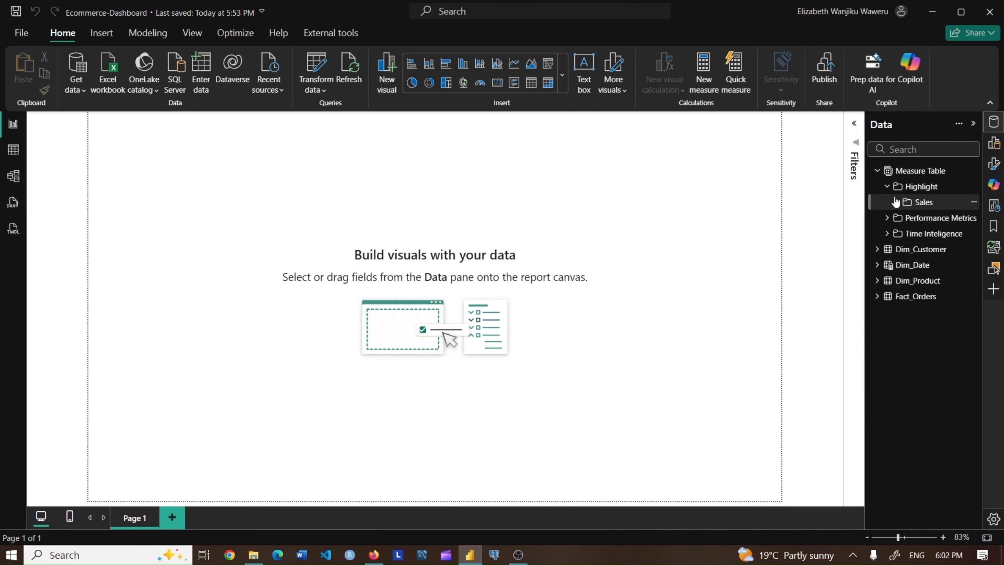
left_click(875, 188)
left_click(876, 170)
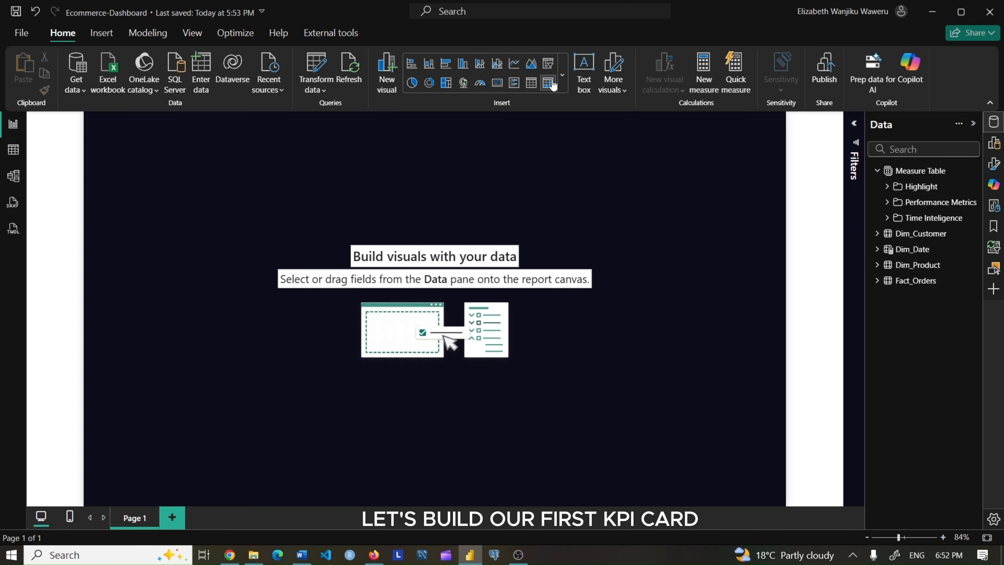
Insert a new card visual showing the Total Sales measure and move it to about horizontal 141, vertical 50 on the page
left_click(562, 75)
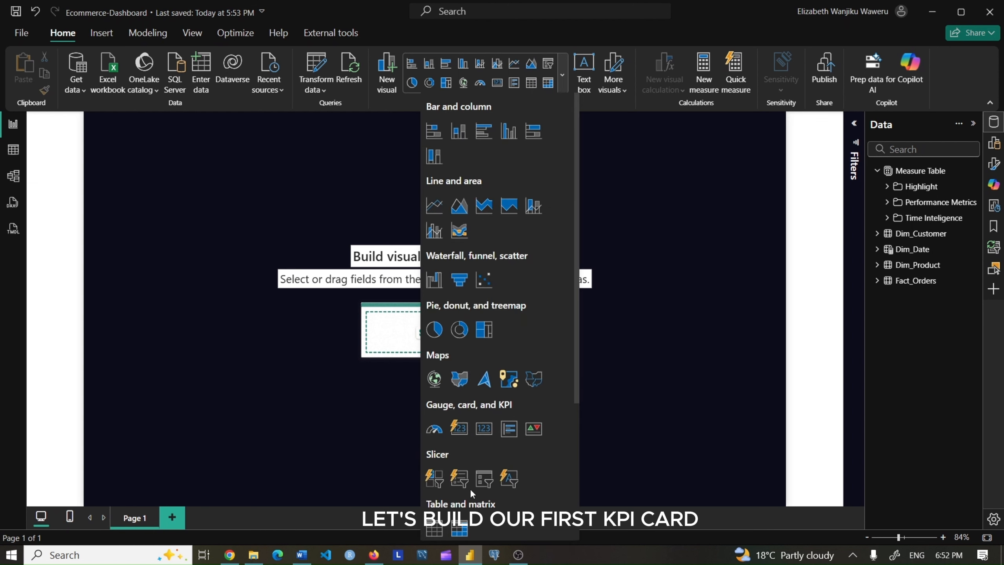
left_click(458, 430)
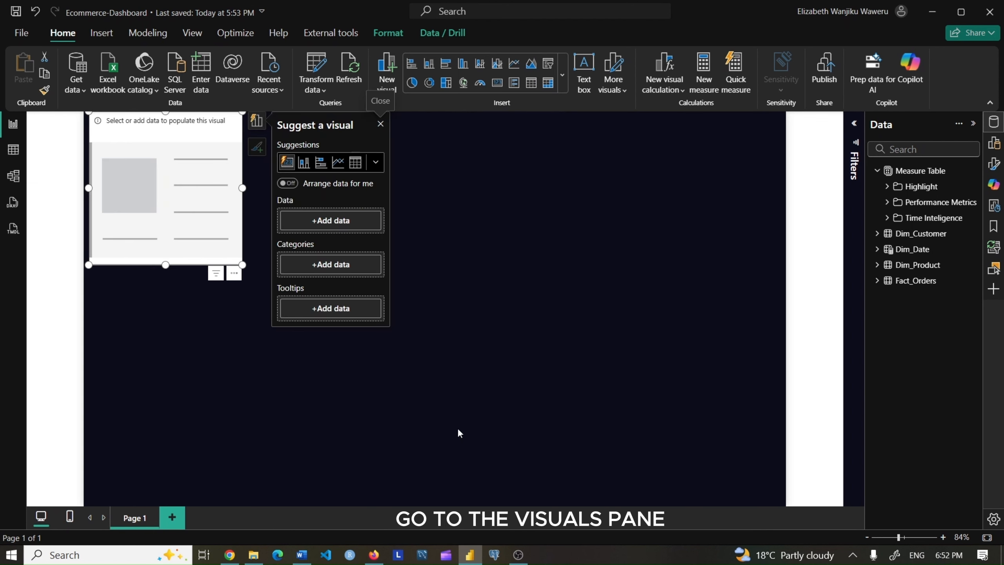
left_click(331, 221)
type("total")
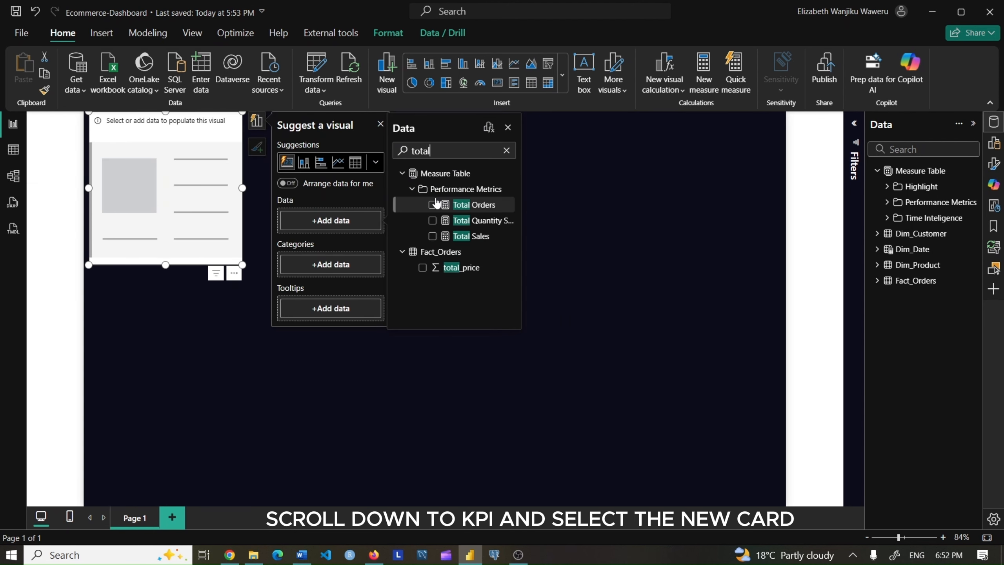
left_click(432, 236)
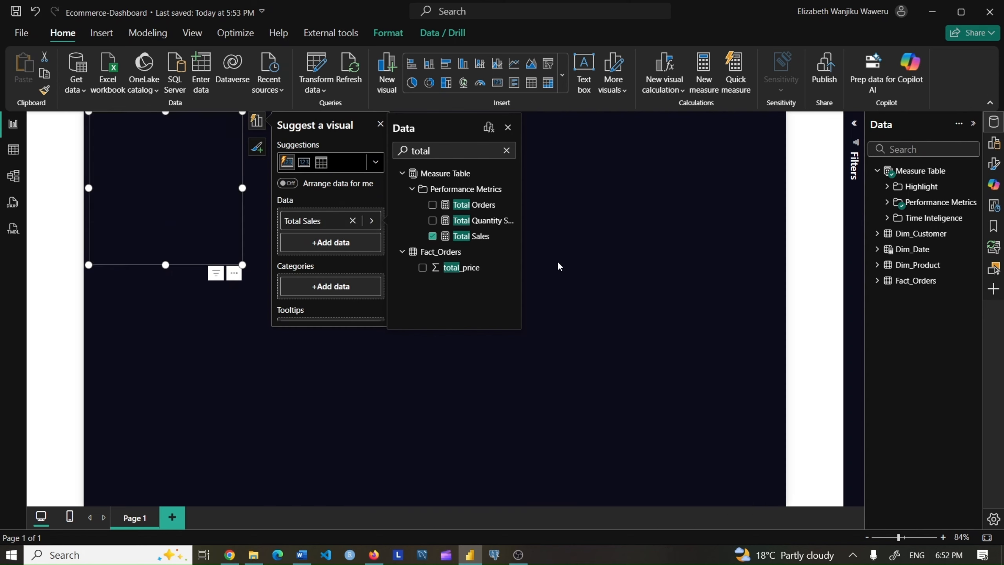
left_click(552, 291)
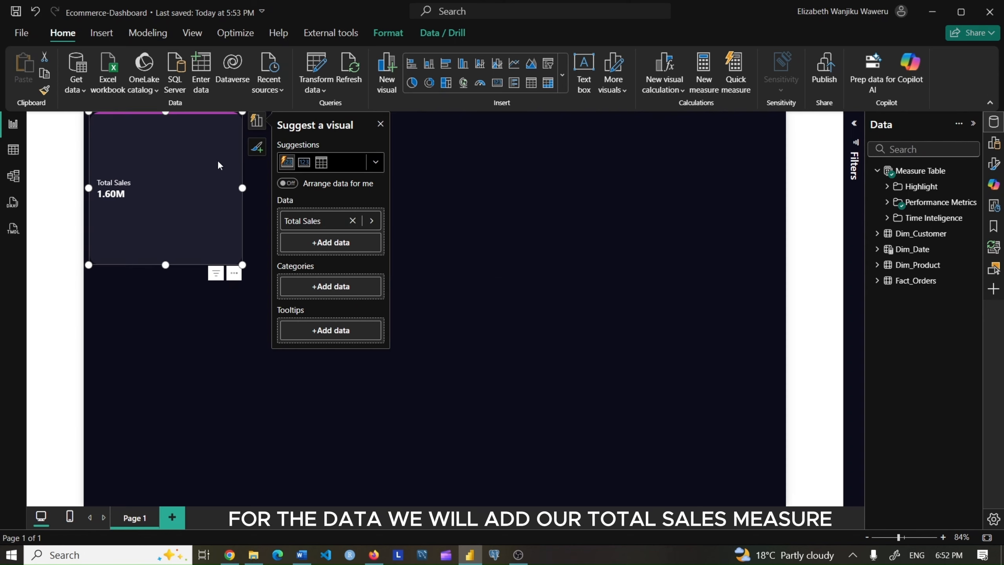
left_click_drag(218, 160, 288, 188)
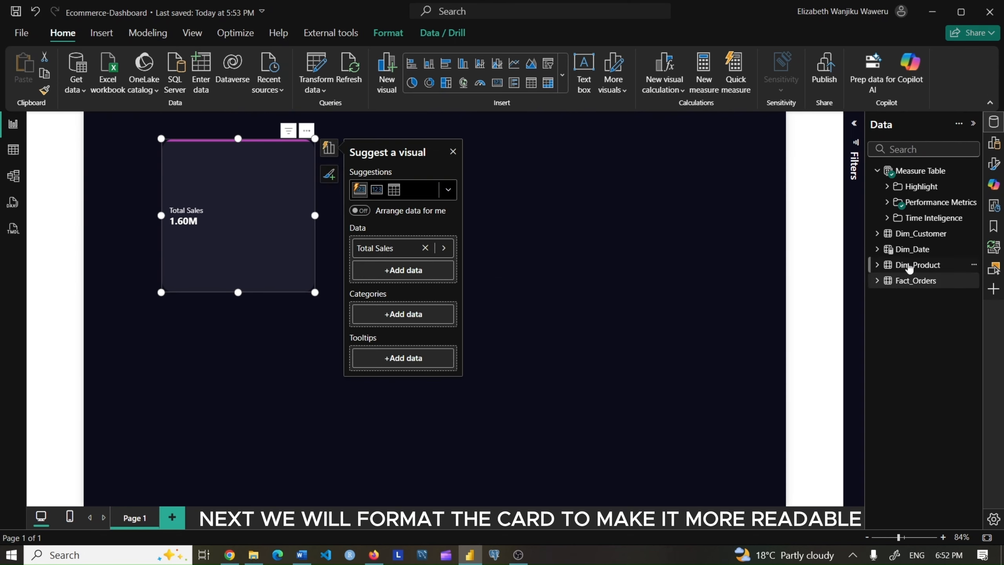
left_click(453, 151)
Turn off the accent bar in the Total Sales card's format settings
left_click(329, 174)
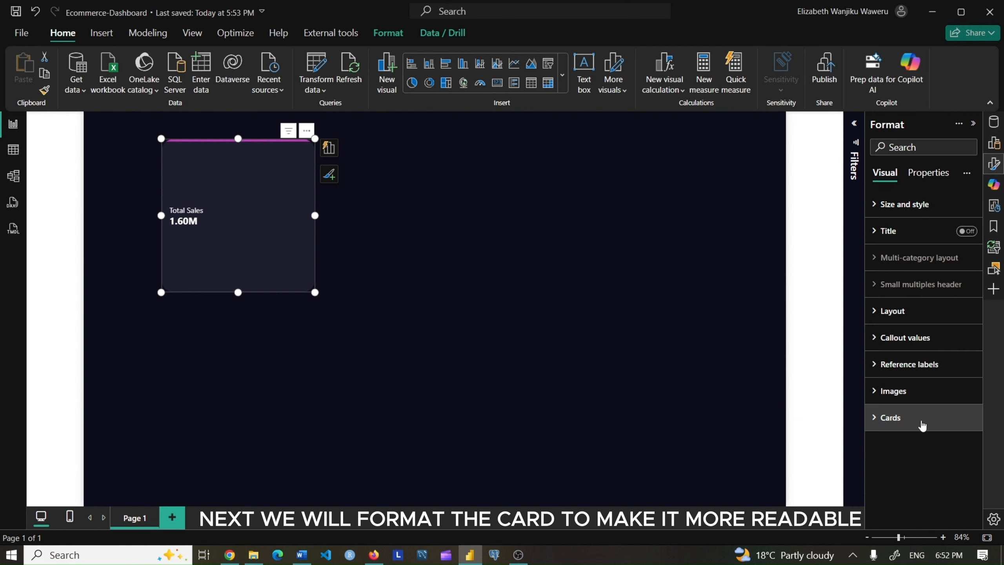
left_click(943, 431)
scroll(952, 455, "down", 5)
left_click(962, 486)
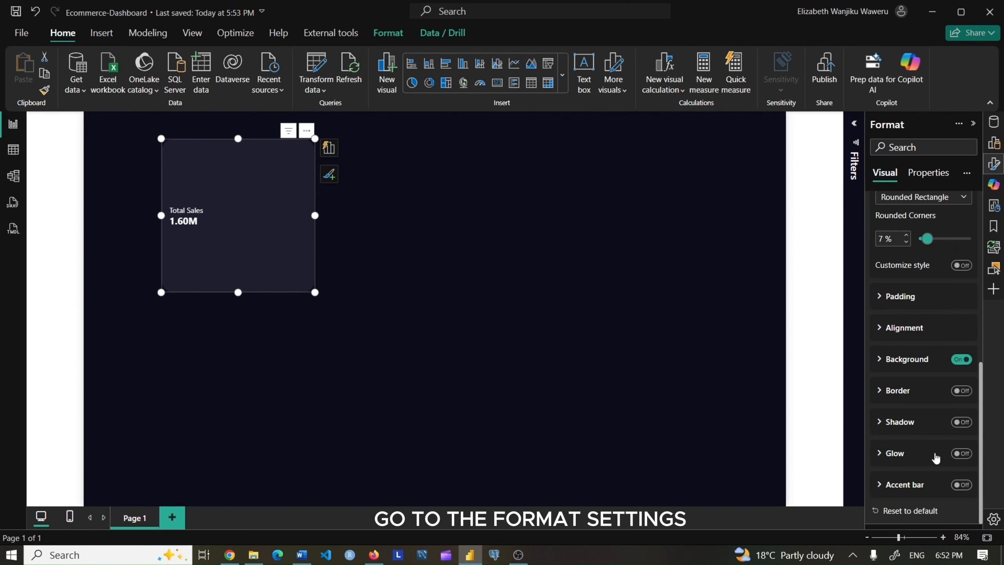
Set the font size of the card's callout value to 20
scroll(889, 360, "up", 10)
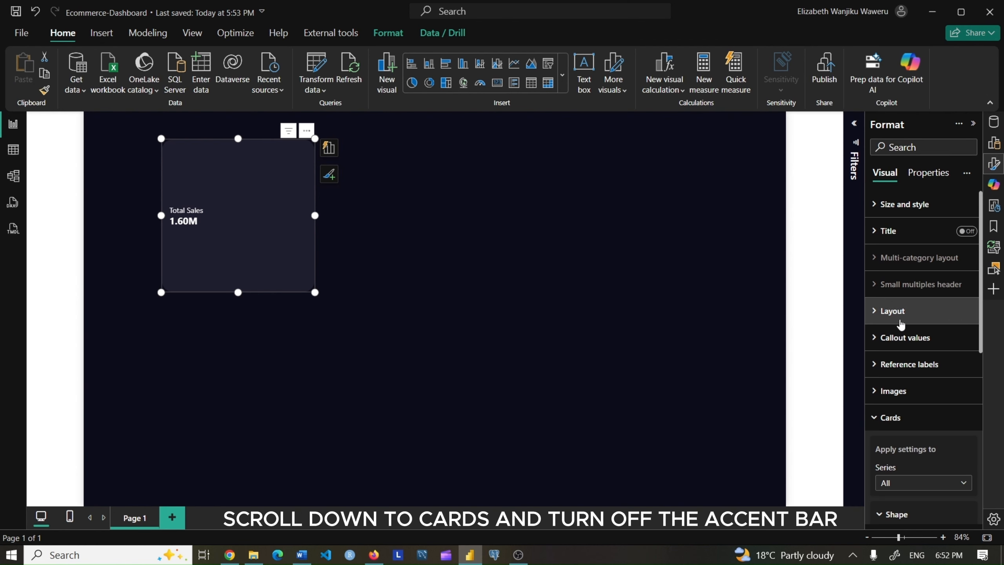
left_click(895, 340)
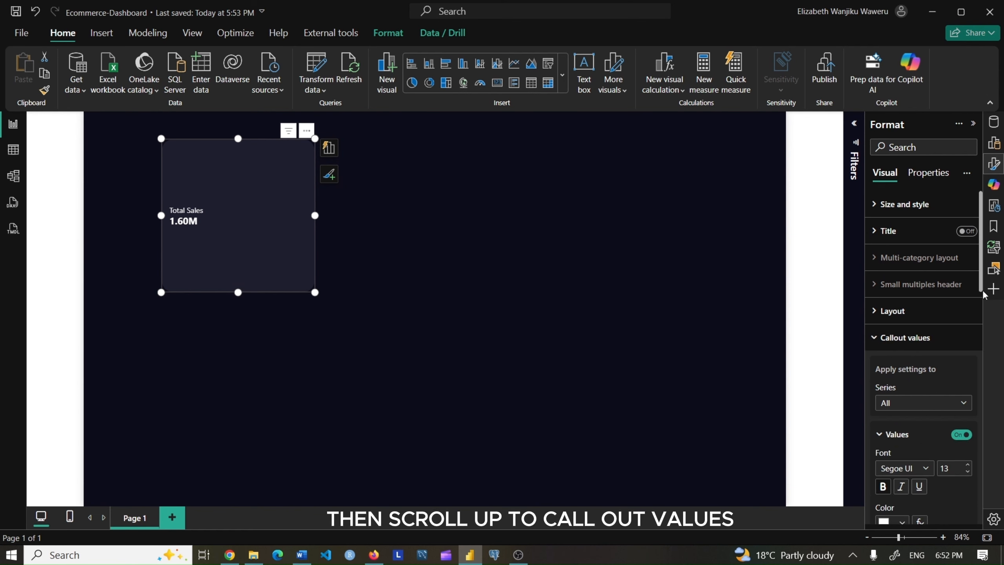
scroll(949, 317, "down", 5)
double_click(952, 281)
type("20")
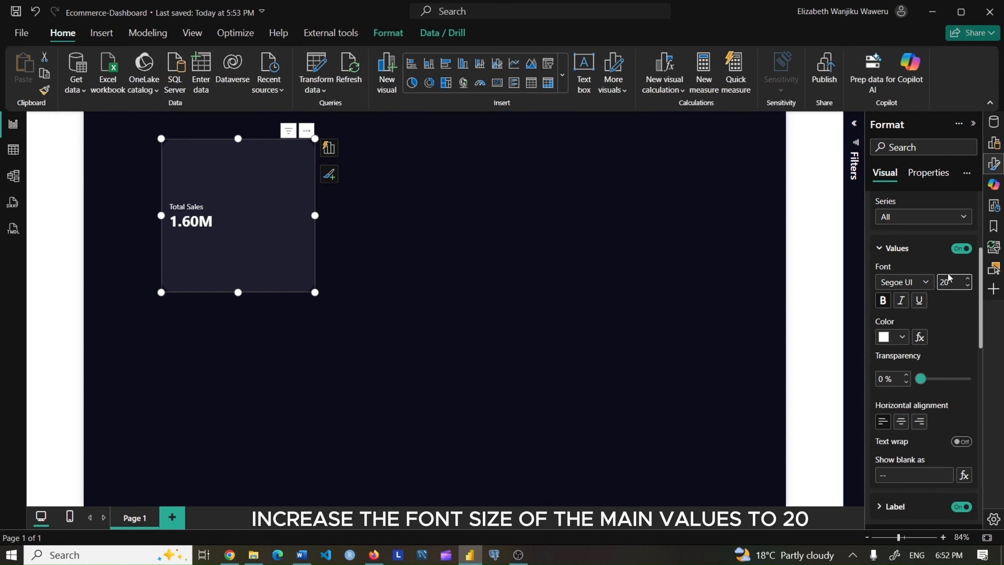
Set the font size of the card's callout label to 13
scroll(980, 326, "down", 4)
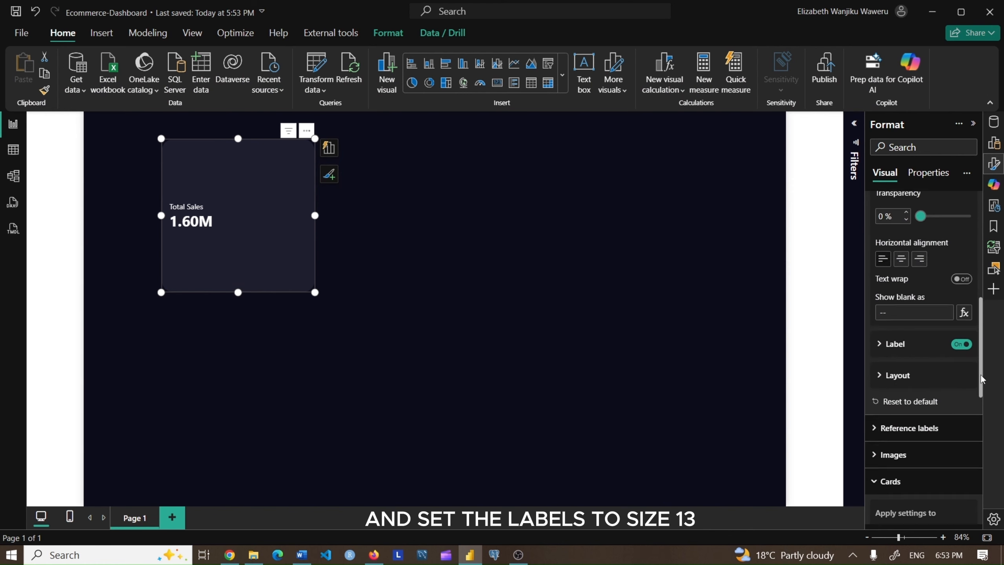
left_click(895, 336)
double_click(948, 436)
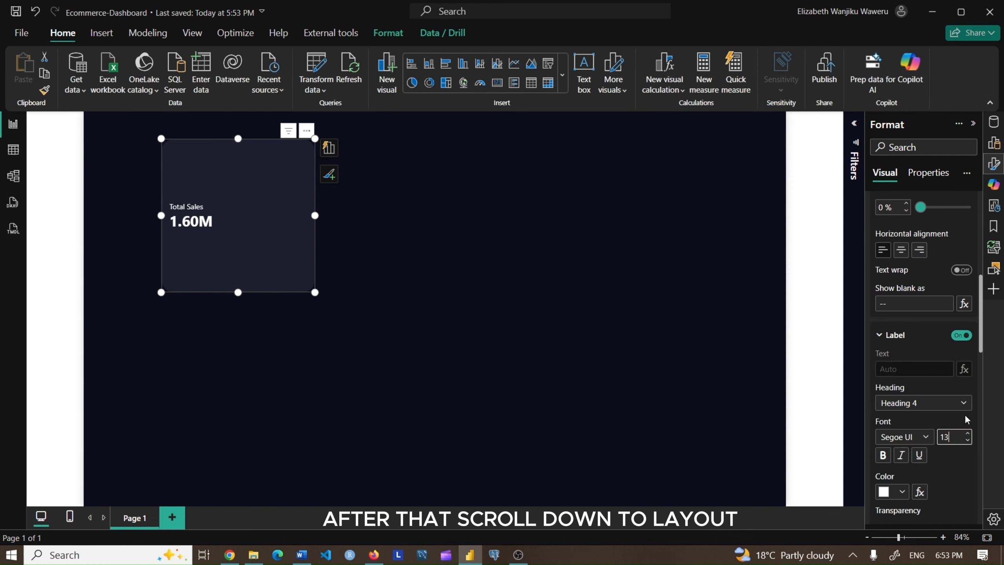
type("13")
Align the card's callout vertically to the top and set the space between label and value to 2 px
scroll(983, 347, "down", 10)
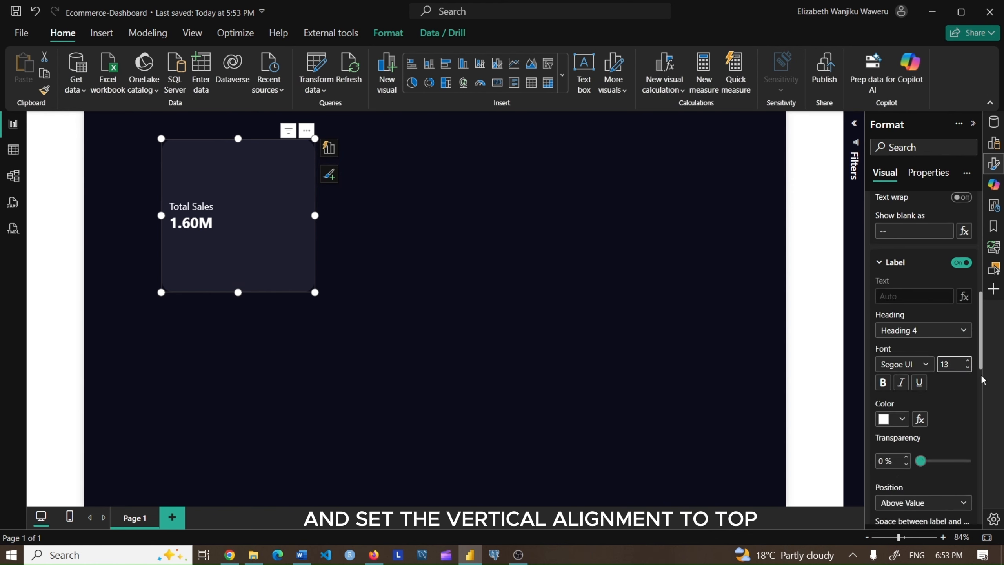
left_click(898, 326)
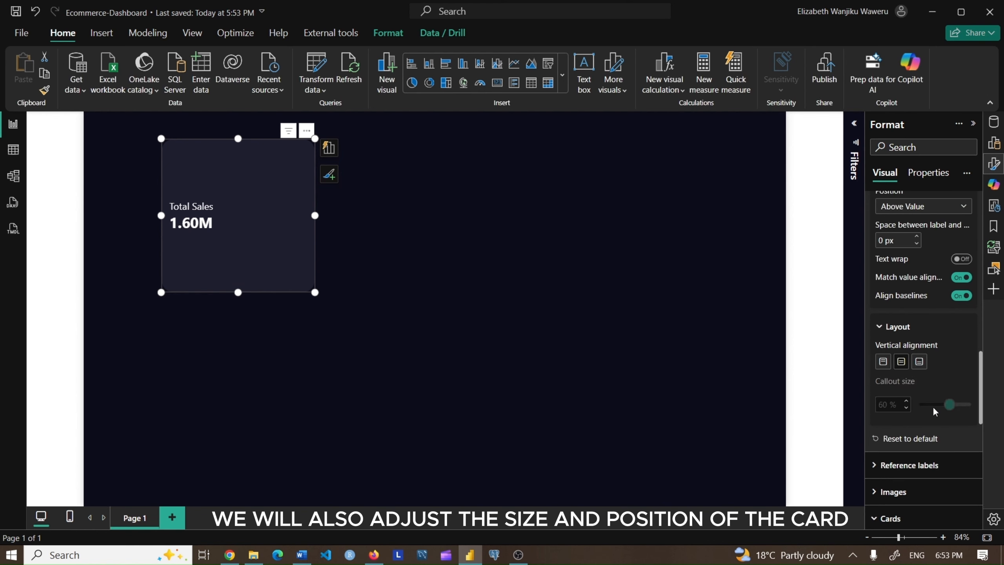
left_click(883, 361)
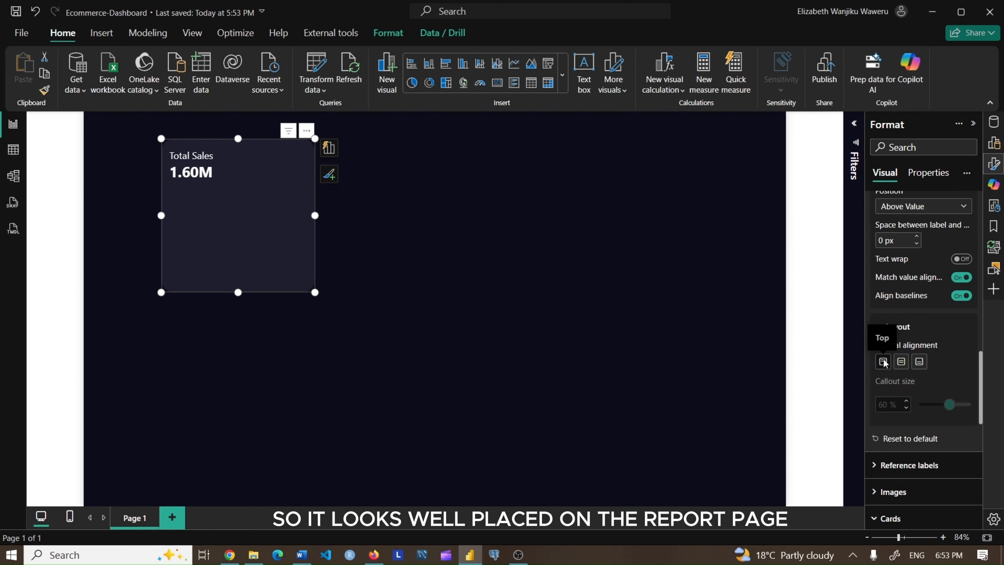
left_click(915, 238)
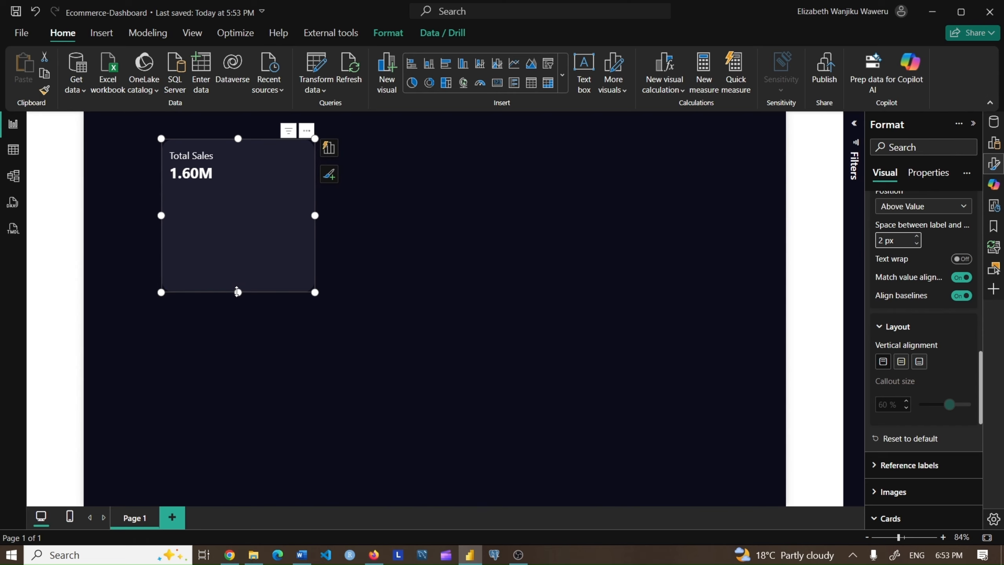
Resize the Total Sales card to a height of 186 and a width of 157
left_click_drag(237, 292, 236, 250)
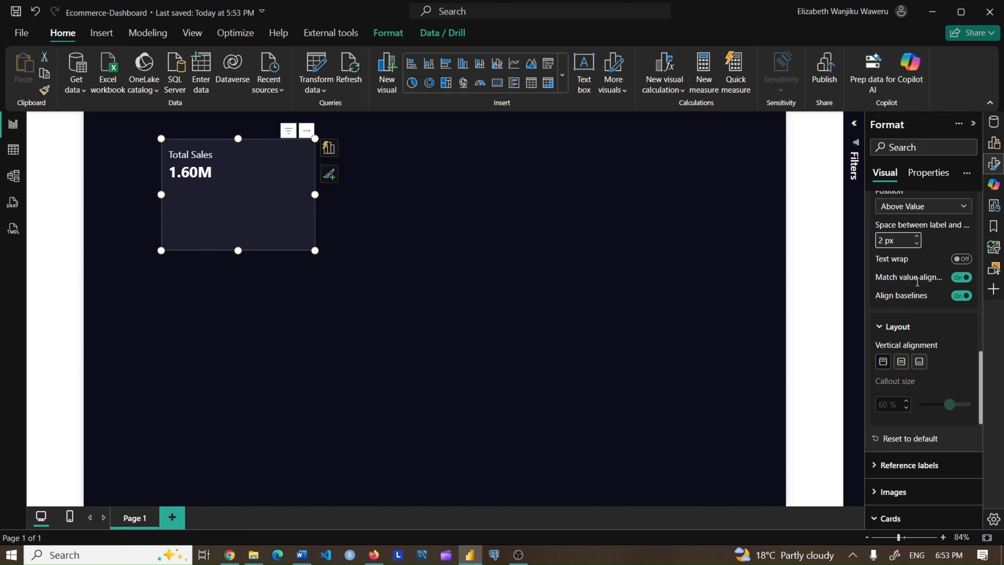
scroll(916, 281, "up", 5)
left_click(875, 211)
scroll(909, 316, "up", 3)
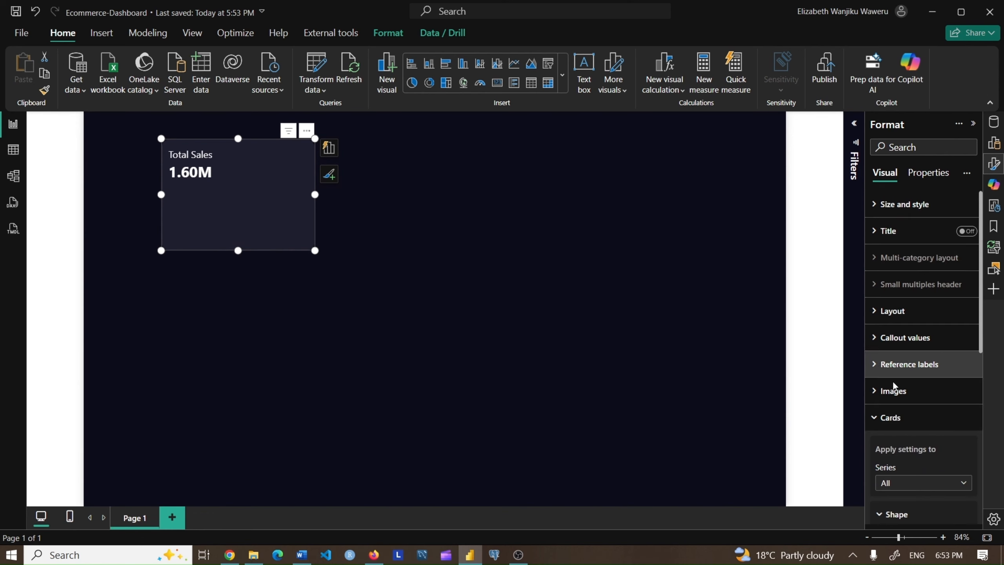
left_click(882, 417)
left_click(882, 213)
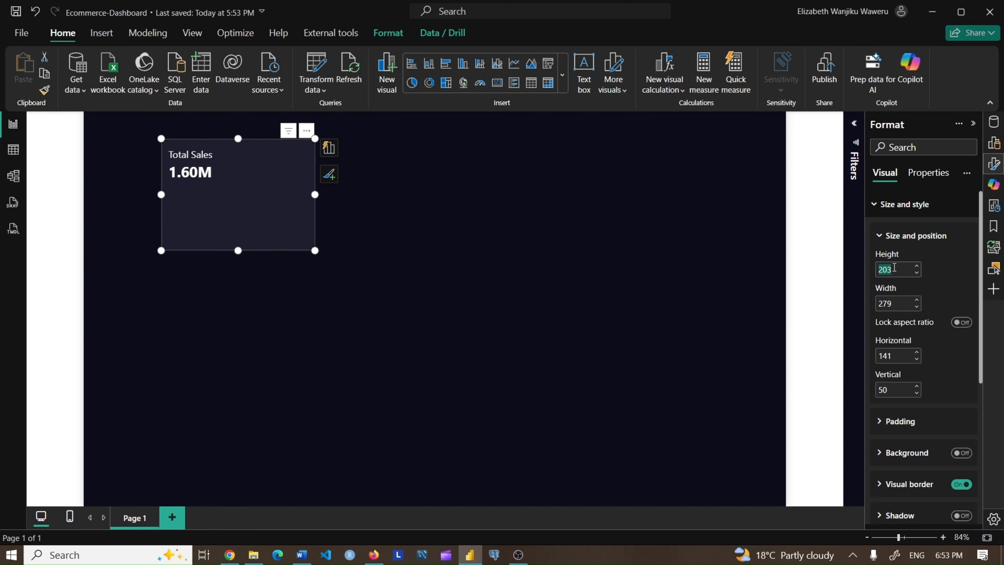
left_click(903, 308)
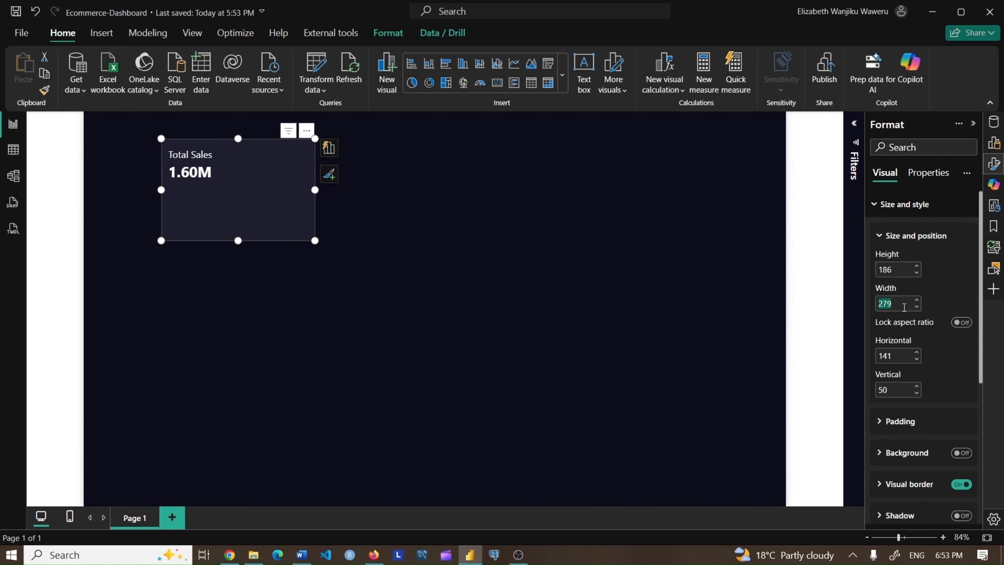
type("157")
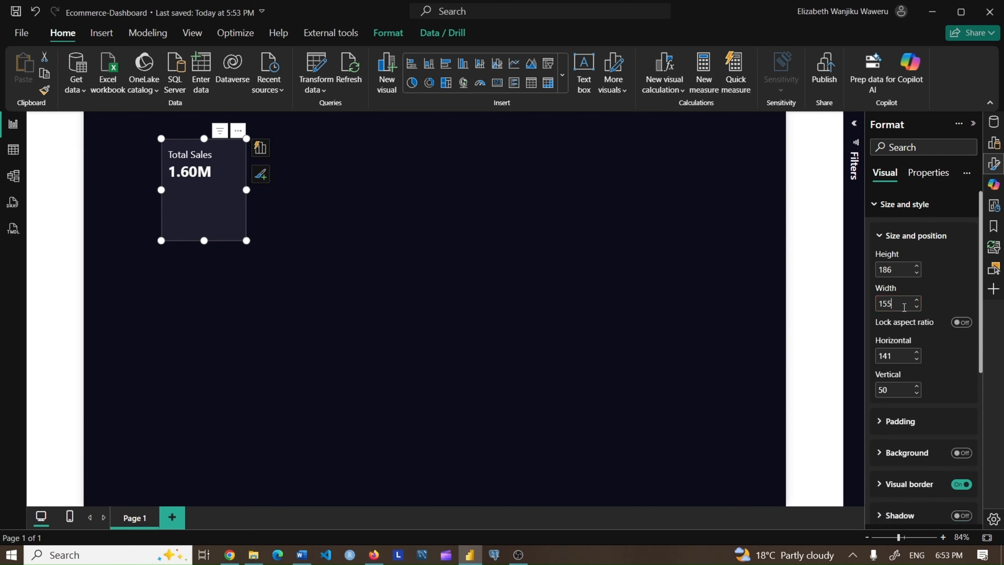
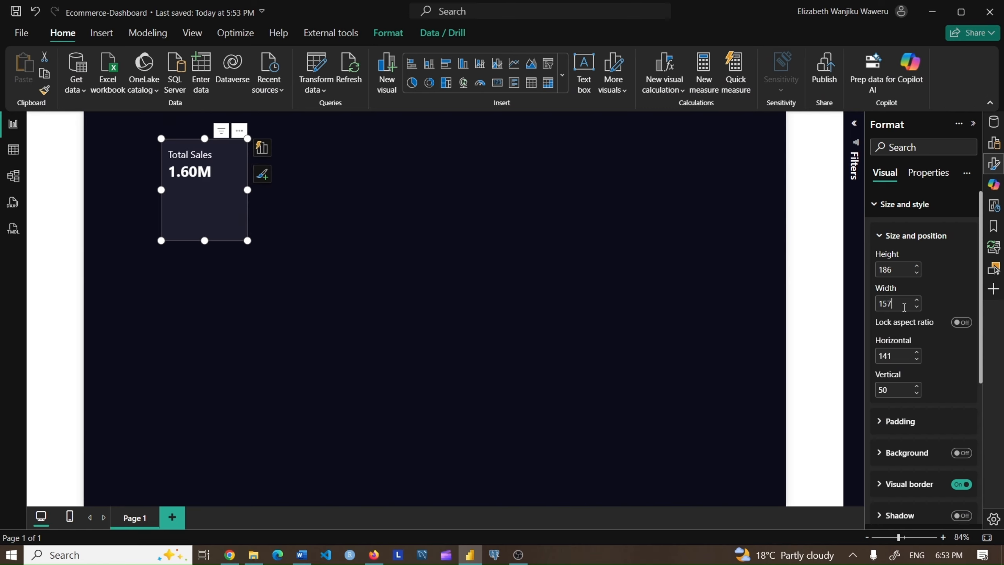
Position the Total Sales card at horizontal 20 and vertical 93
left_click(900, 356)
type("20")
left_click(900, 388)
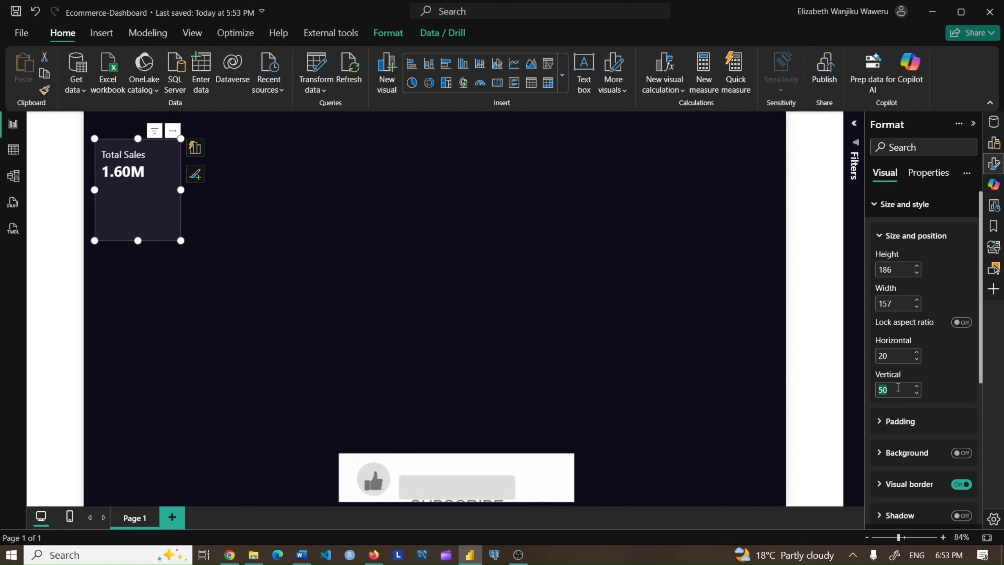
type("93")
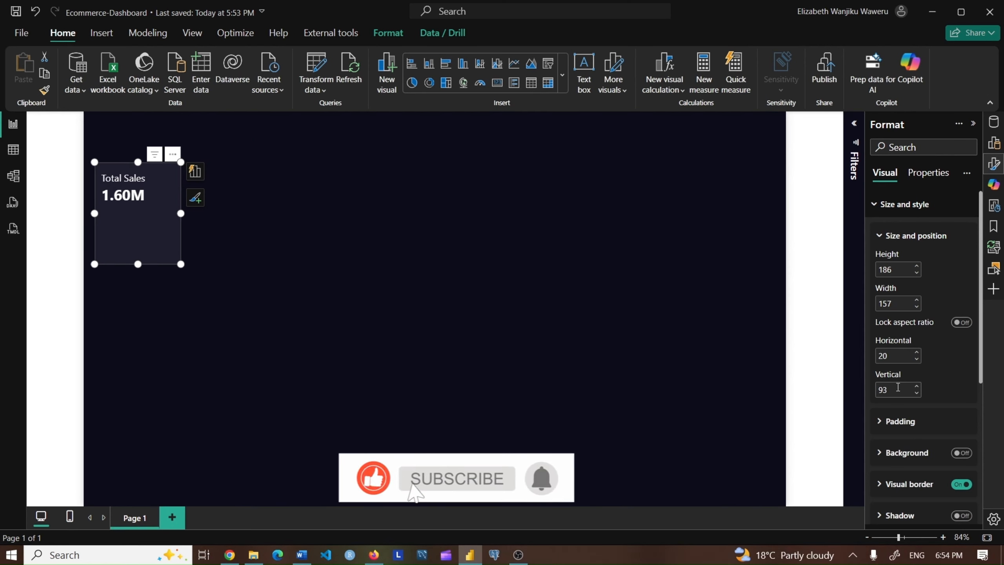
Set the Total Sales card's width to 557
left_click(888, 308)
type("1")
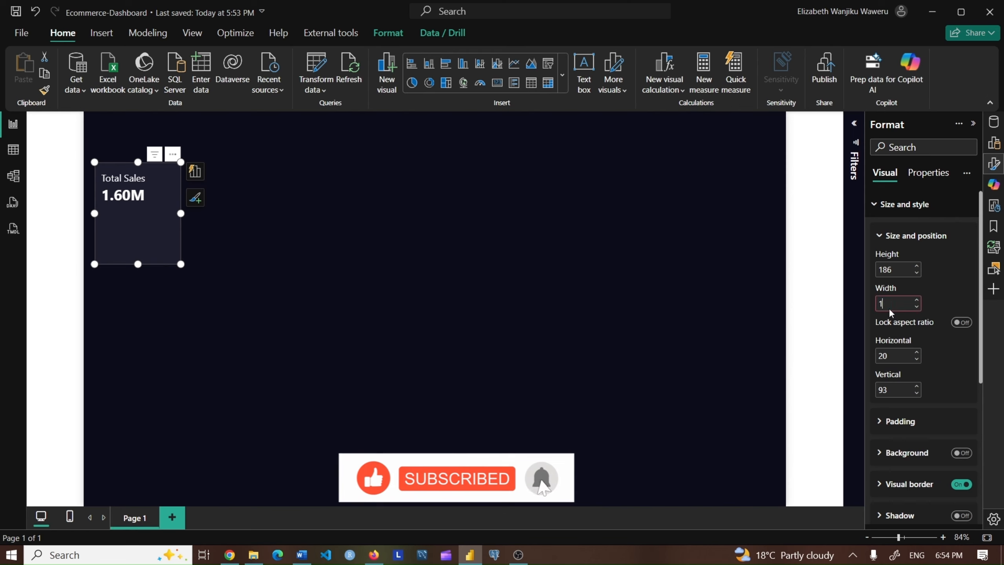
type("557")
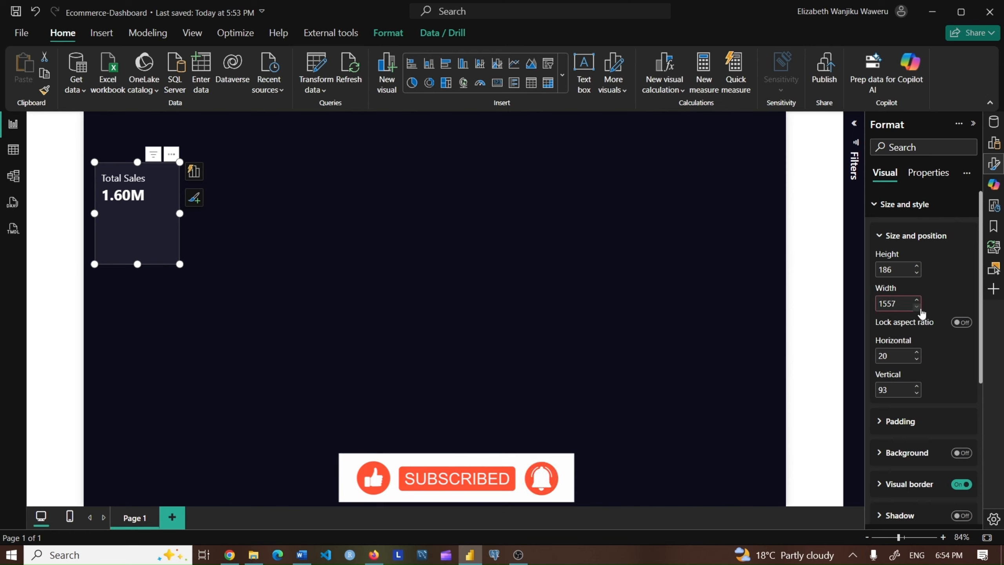
key("BackSpace")
key("BackSpace")
type("2")
key("Return")
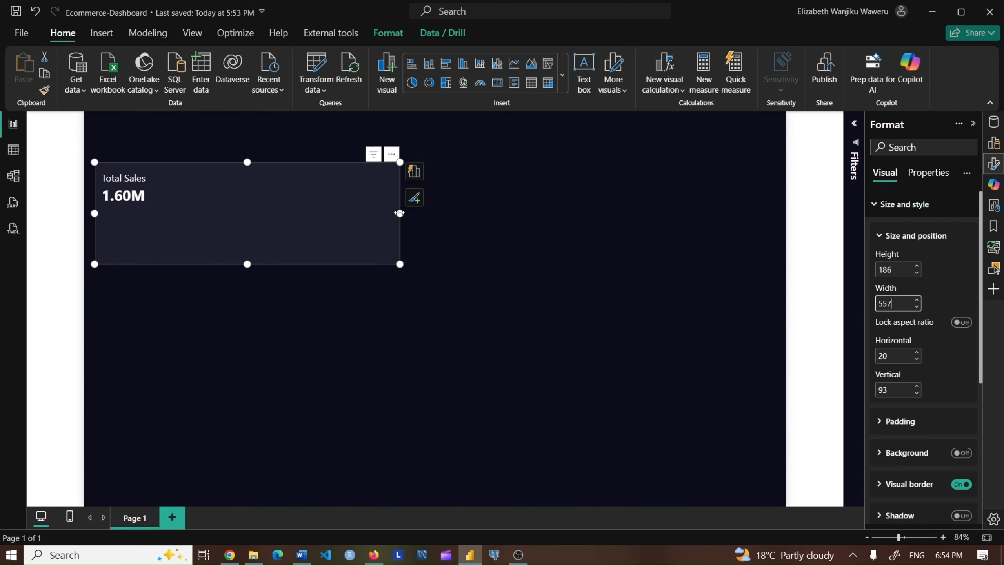
Resize the Total Sales card horizontally to a width of about 349
left_click_drag(400, 213, 287, 199)
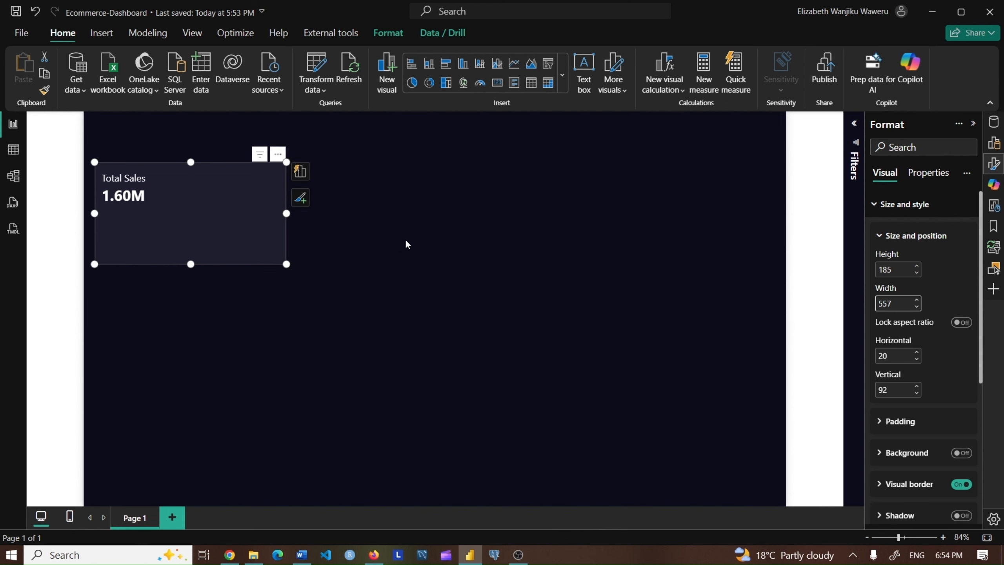
left_click(406, 241)
left_click(272, 237)
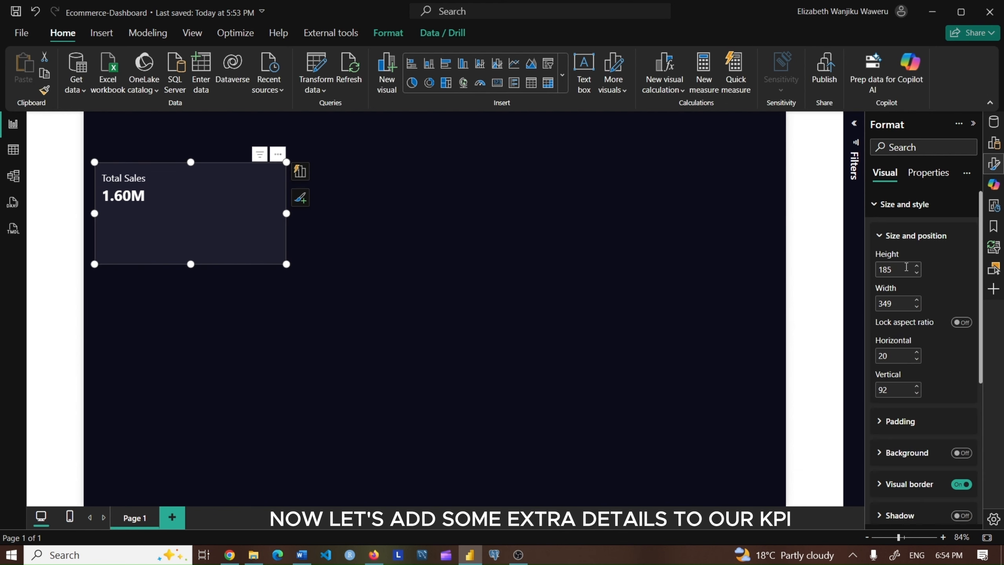
Add the Sales PY measure from the Time Inteligence Sales folder as a reference label for the Total Sales series
left_click(881, 203)
left_click(904, 364)
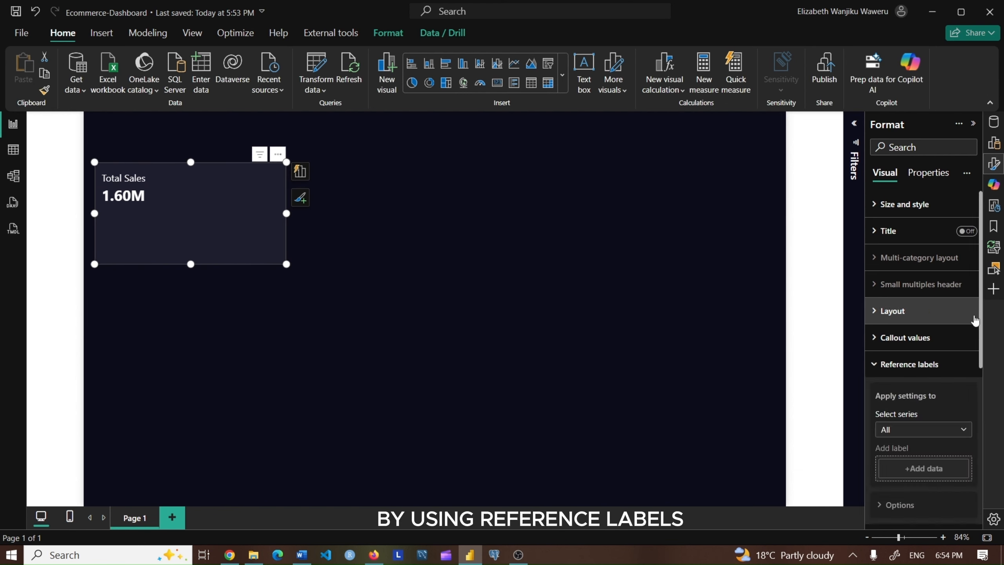
scroll(923, 348, "down", 2)
left_click(920, 352)
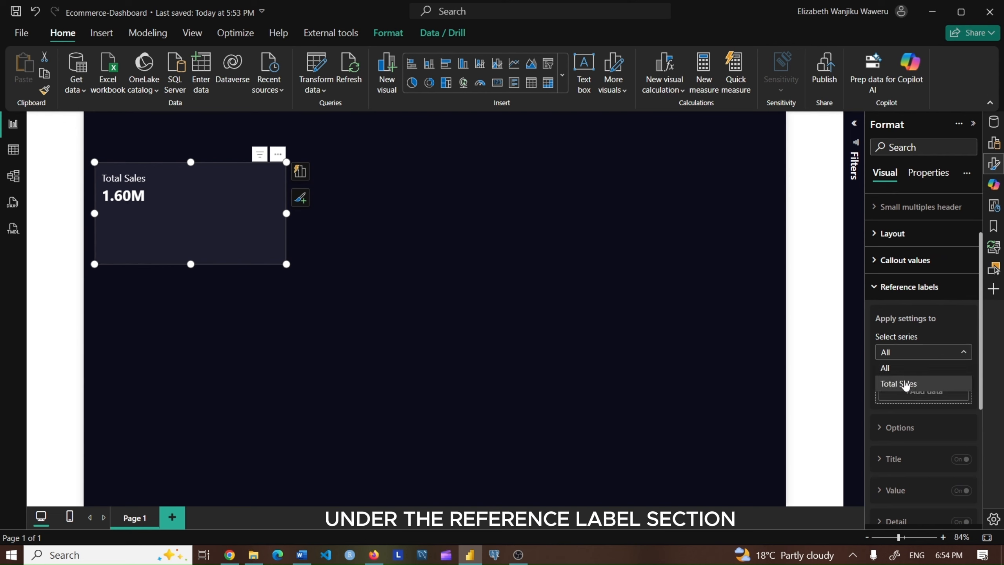
left_click(901, 382)
left_click(920, 390)
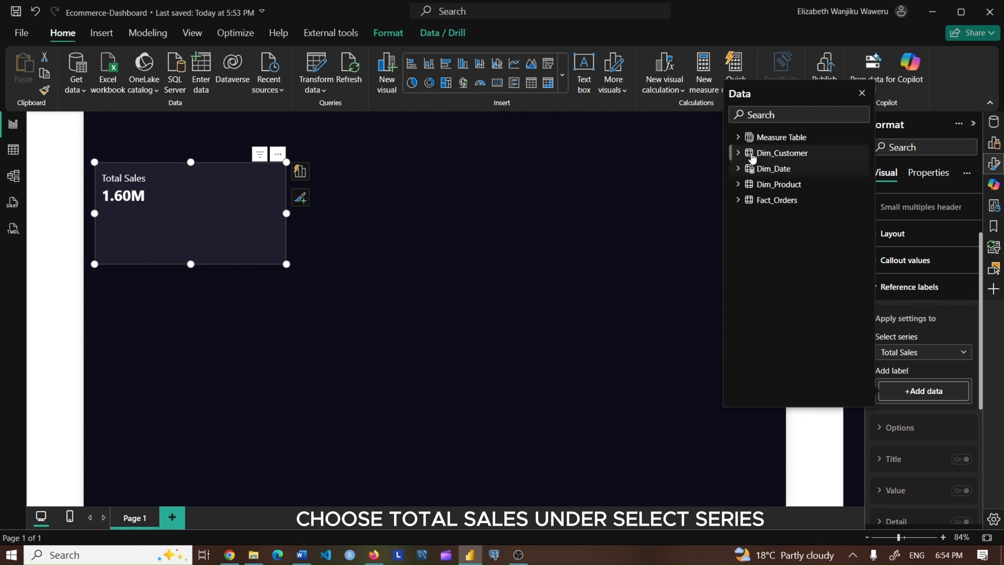
left_click(737, 138)
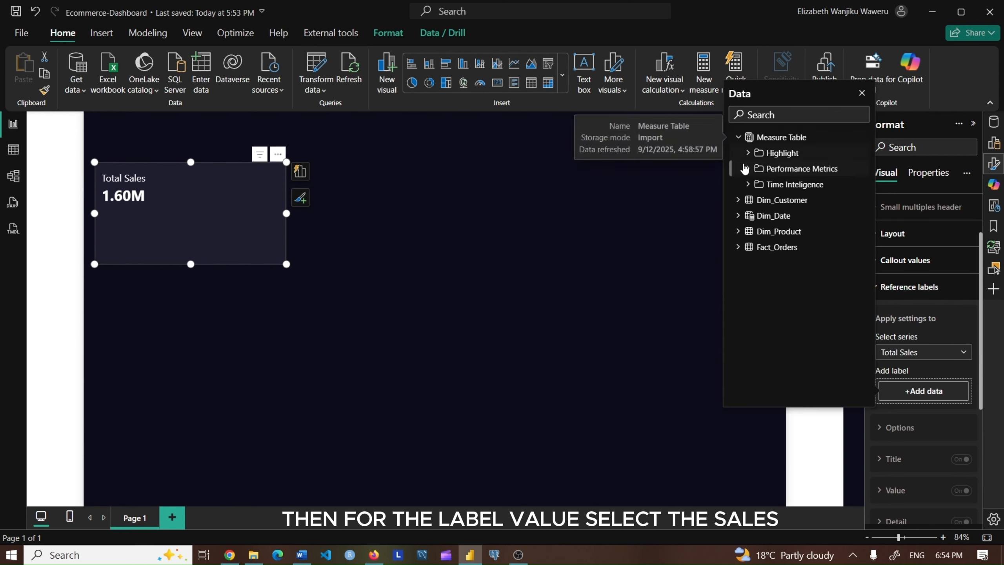
left_click(747, 184)
left_click(757, 199)
left_click(817, 238)
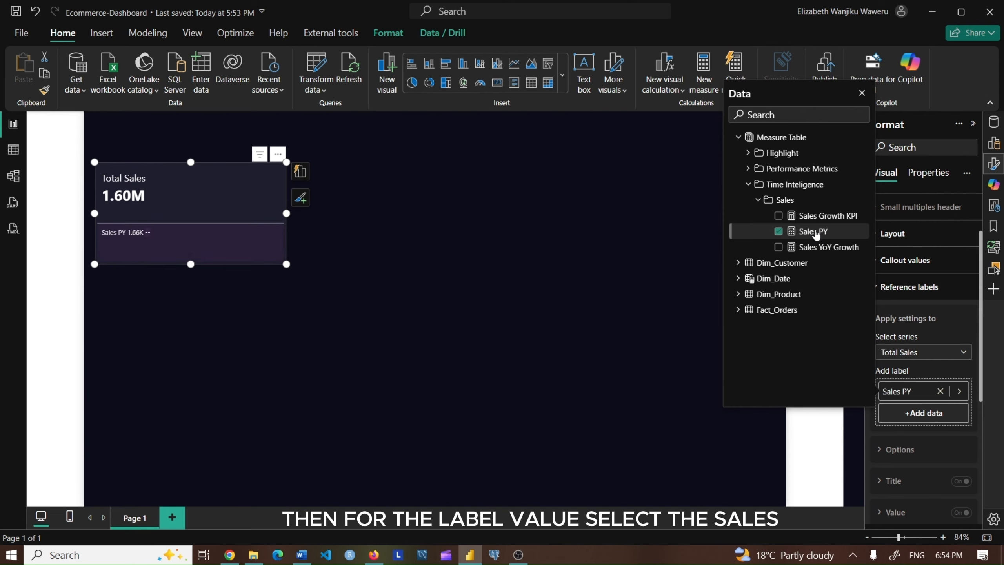
left_click(980, 352)
Select the Sales PY reference label for formatting and open the content choices for its title
scroll(980, 352, "down", 2)
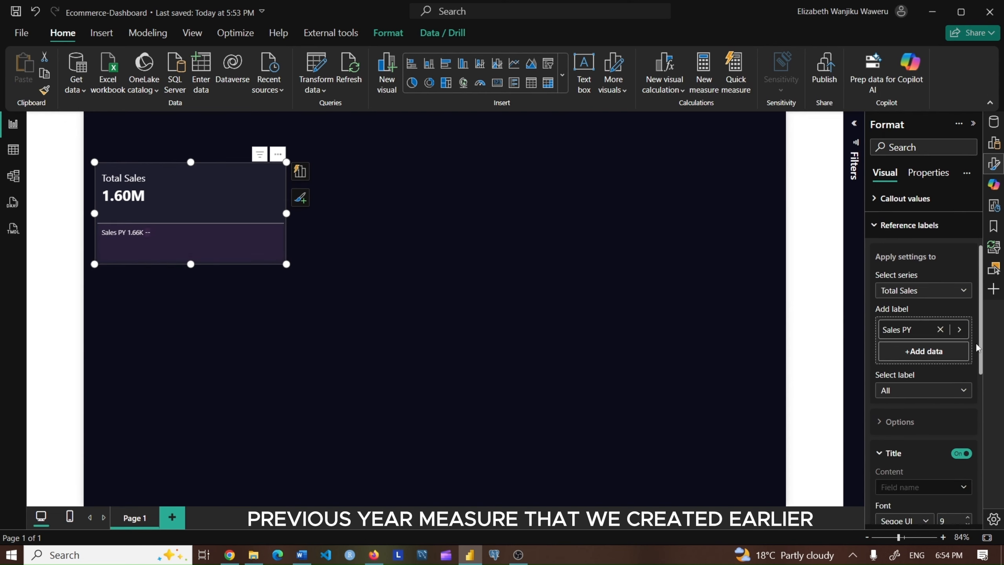
scroll(909, 363, "down", 3)
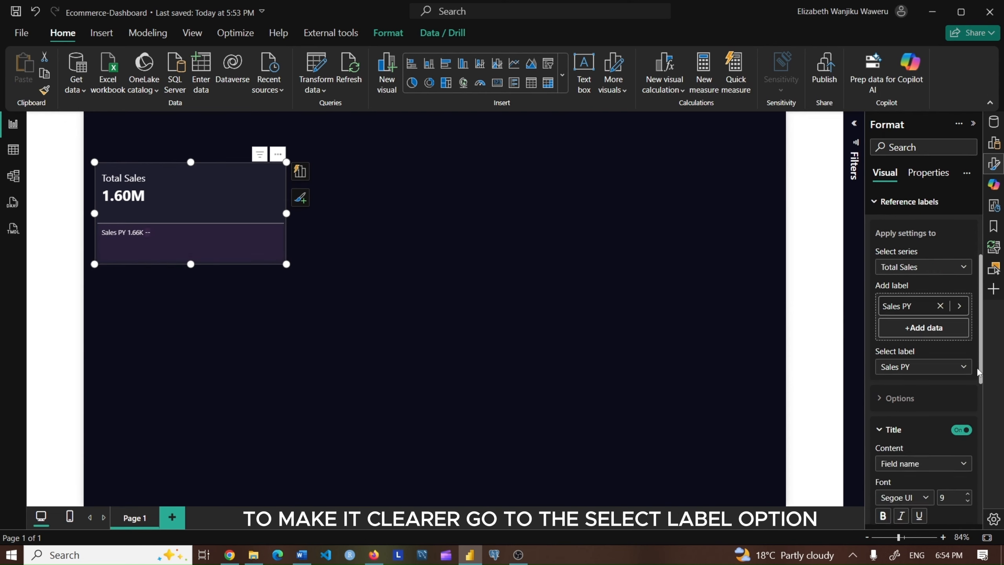
left_click(910, 355)
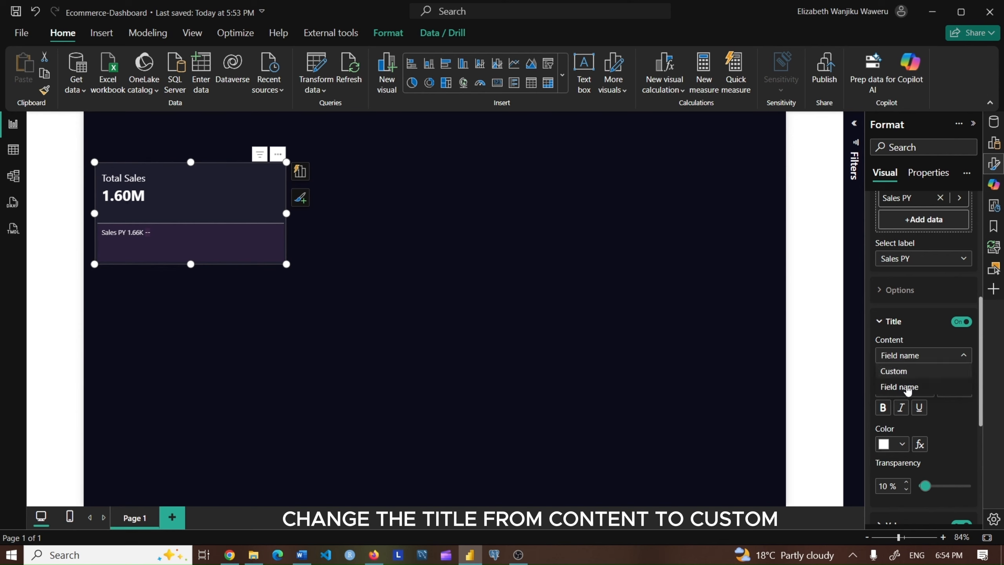
Switch the Sales PY reference label's title content to Custom with the text "PY:"
left_click(907, 387)
left_click(911, 357)
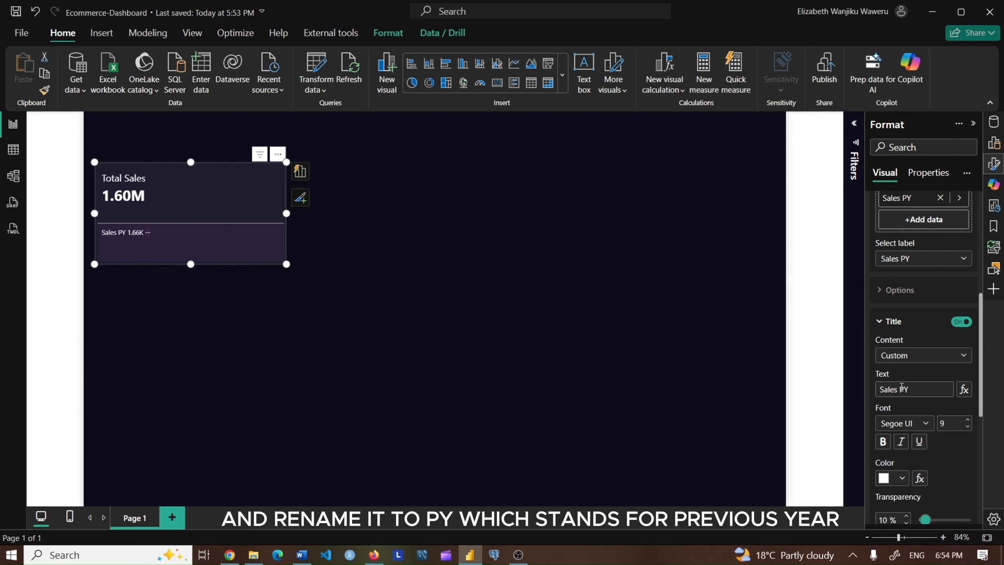
left_click_drag(898, 390, 875, 390)
key("BackSpace")
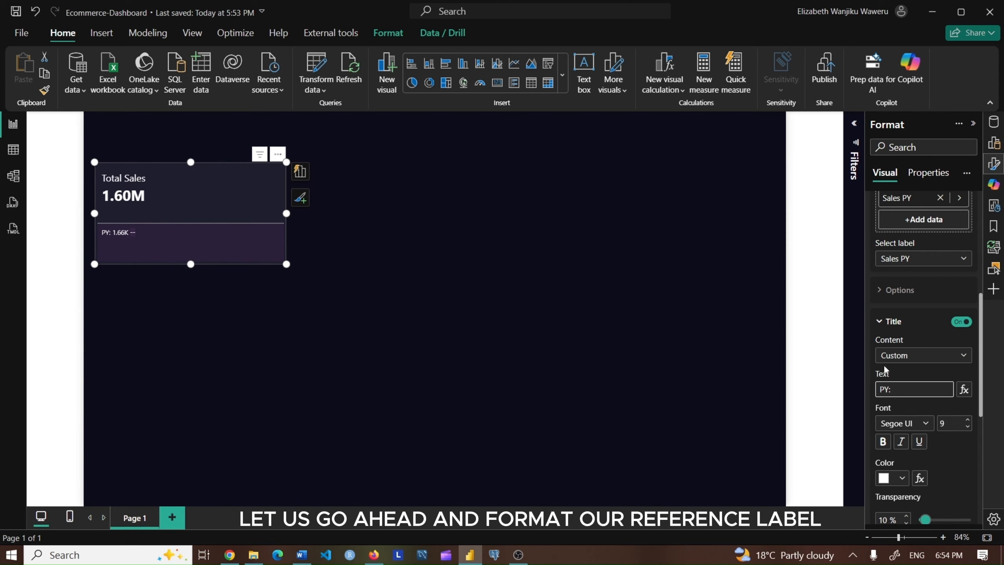
Format the reference label's title with font size 12 and 0% transparency
left_click(960, 420)
type("12")
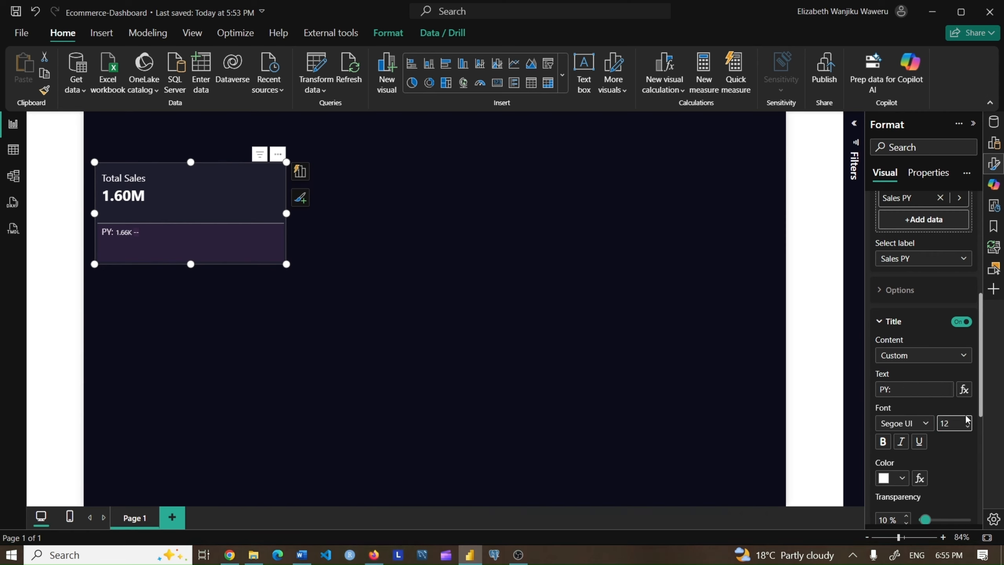
scroll(981, 389, "down", 5)
left_click_drag(925, 334, 916, 335)
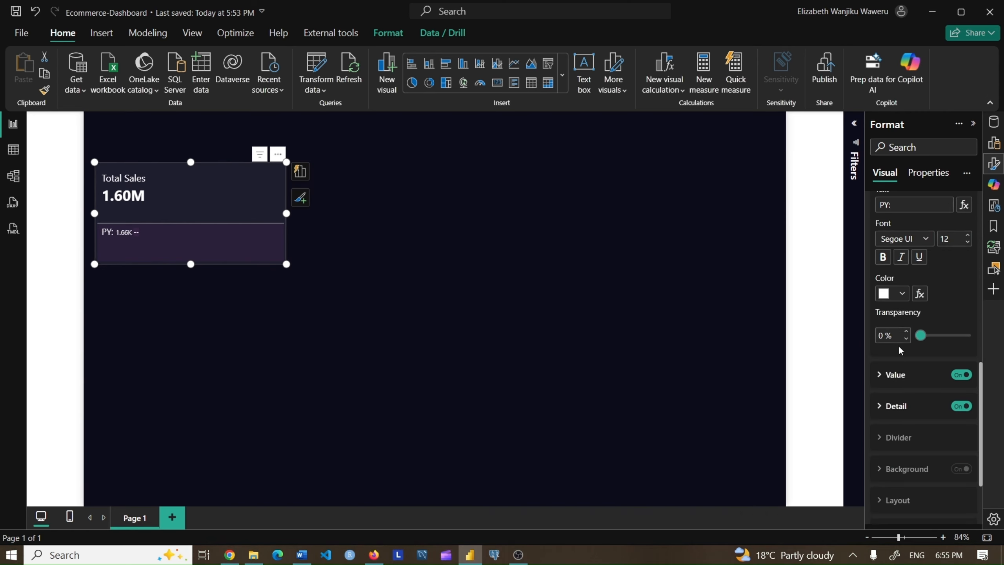
Set the reference label's value to font size 12 with 0% transparency, and turn off the label's detail
left_click(947, 408)
type("12")
scroll(909, 336, "down", 4)
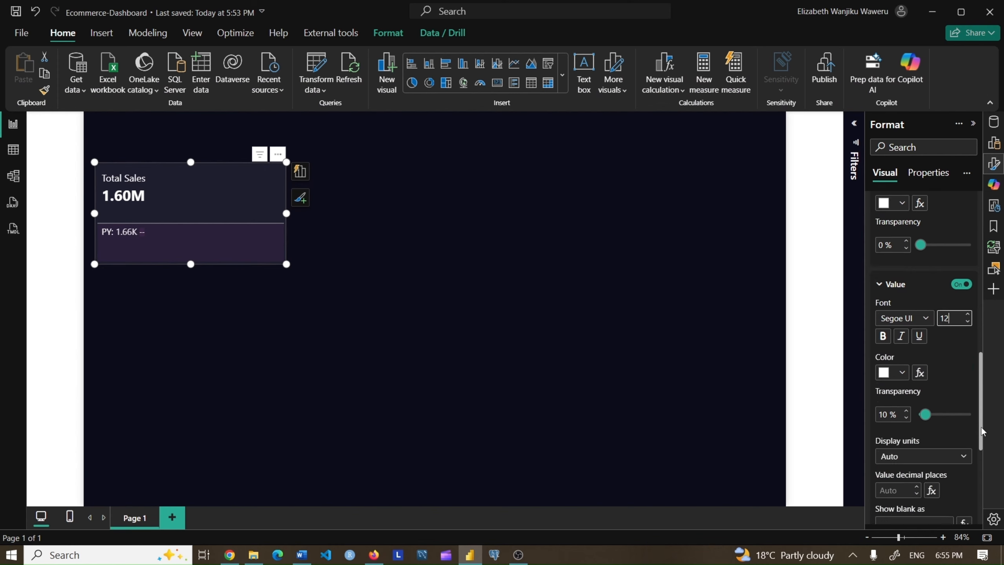
left_click_drag(924, 316, 918, 315)
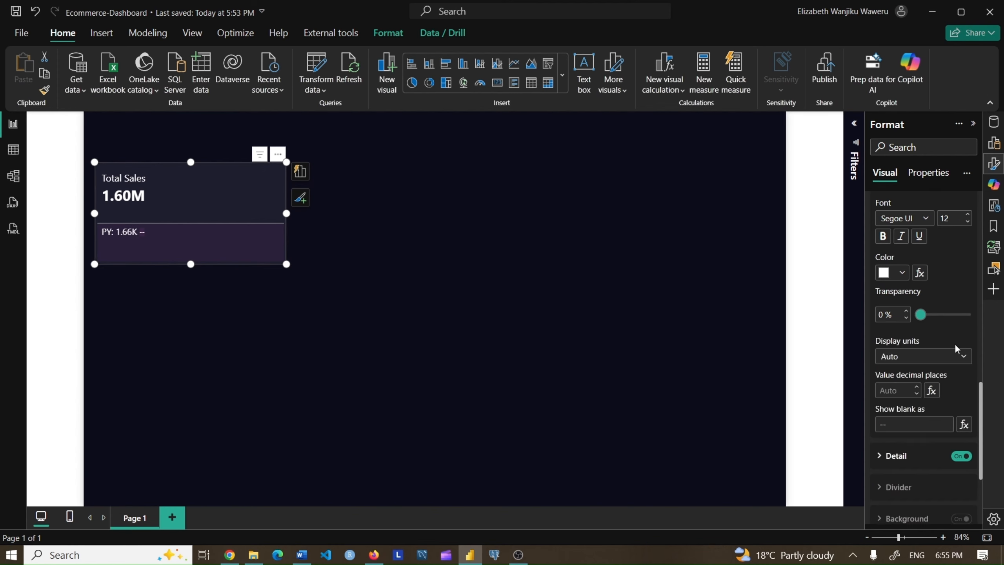
left_click_drag(981, 407, 981, 468)
left_click(962, 412)
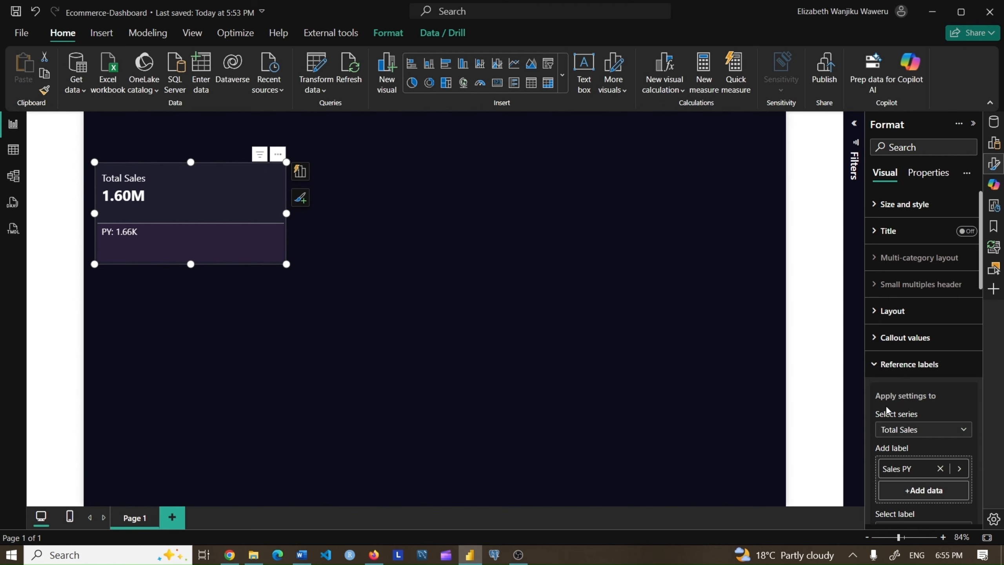
Apply the reference label settings to all series and set the label position to Right of callout
left_click(923, 429)
left_click(909, 442)
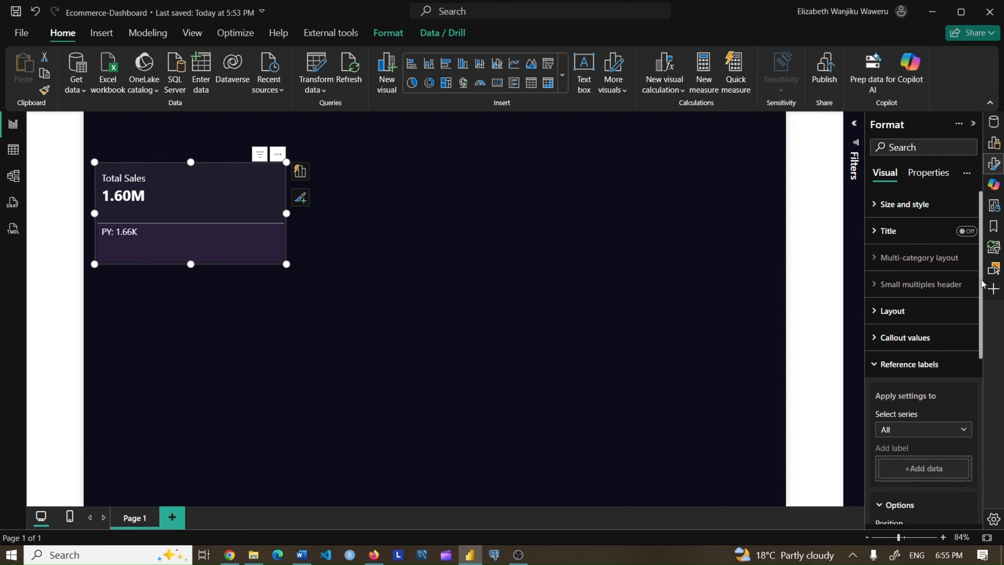
scroll(971, 386, "down", 2)
scroll(971, 386, "down", 1)
left_click(920, 310)
left_click(913, 340)
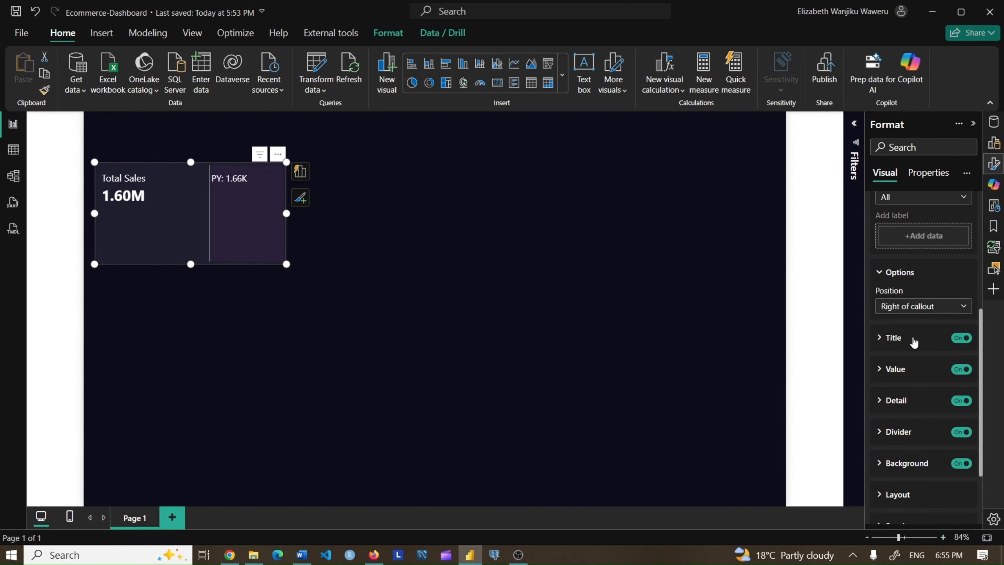
Turn off the reference label background and set the divider width to 0 px
left_click_drag(981, 322, 981, 369)
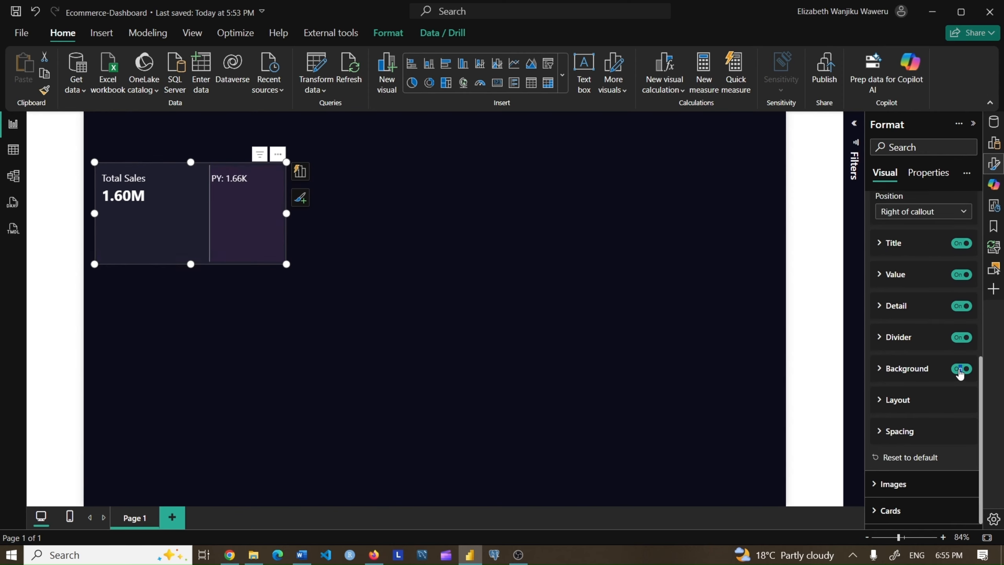
left_click(911, 346)
left_click(917, 492)
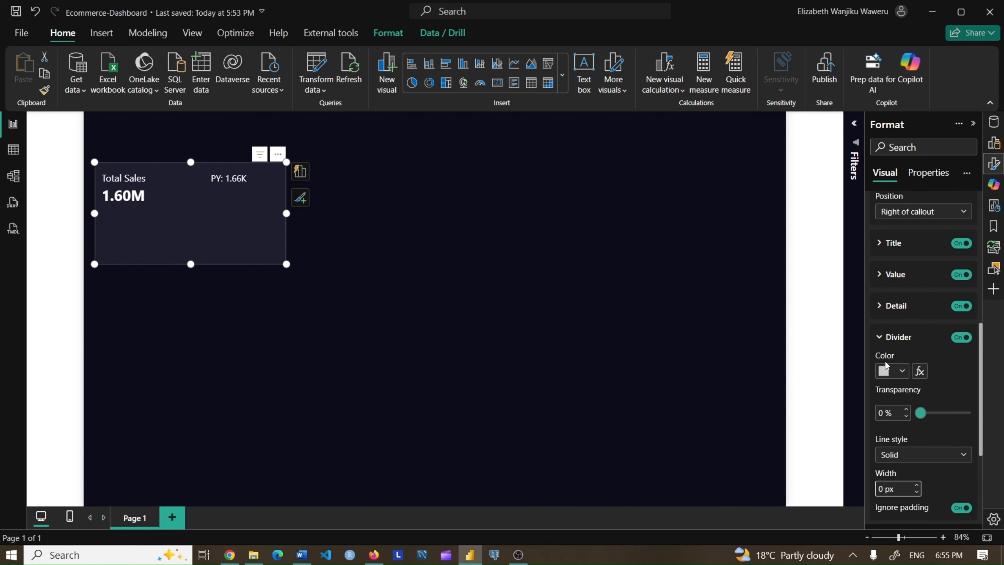
left_click(879, 336)
Set the reference label spacing to 0 px between labels with 17 px outer padding, and deselect the card
left_click(956, 400)
scroll(964, 416, "down", 3)
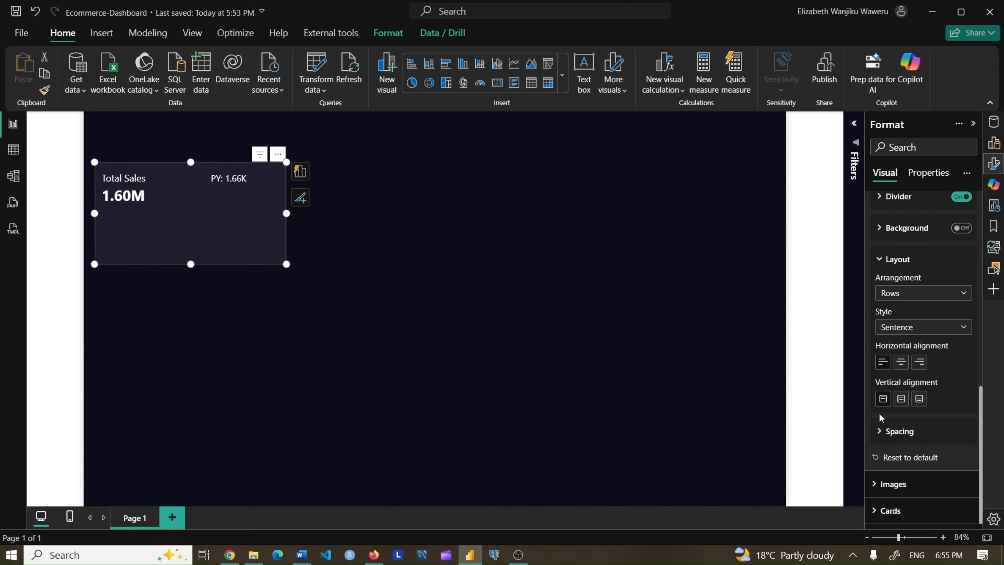
left_click(929, 440)
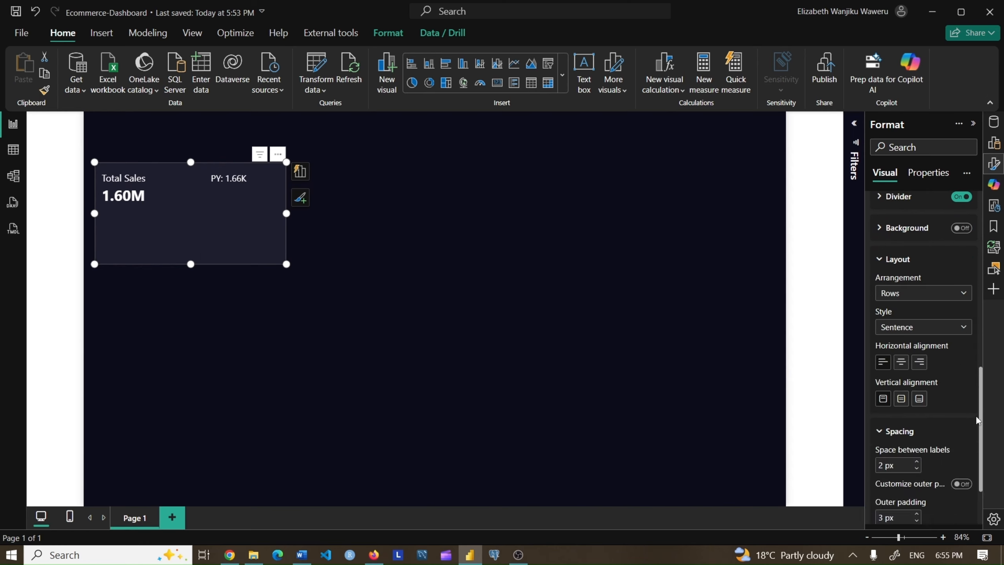
scroll(975, 446, "down", 2)
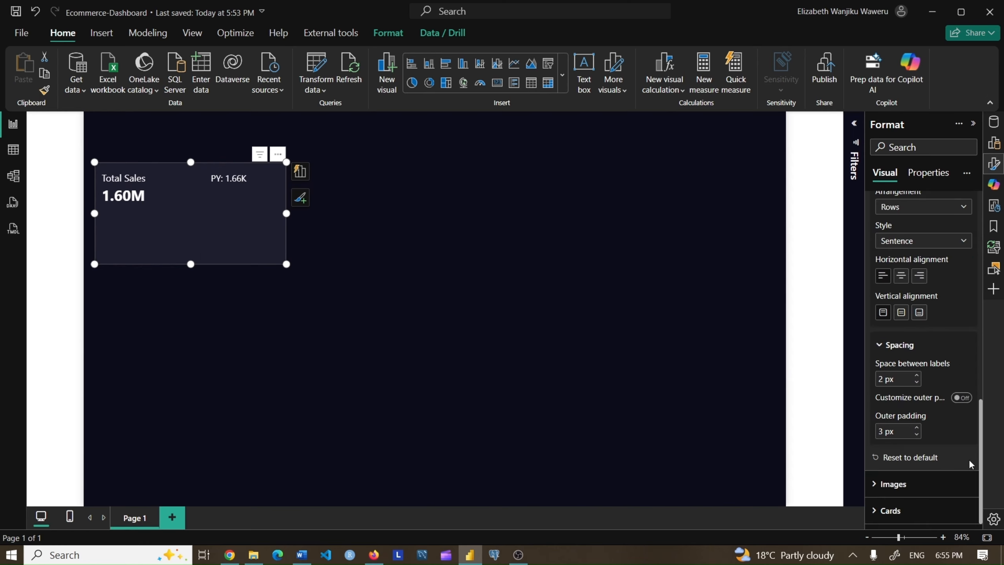
left_click(917, 384)
left_click(917, 384)
left_click(917, 427)
left_click(916, 429)
left_click(917, 429)
left_click(917, 428)
left_click(917, 427)
left_click(916, 427)
left_click(917, 427)
left_click(917, 427)
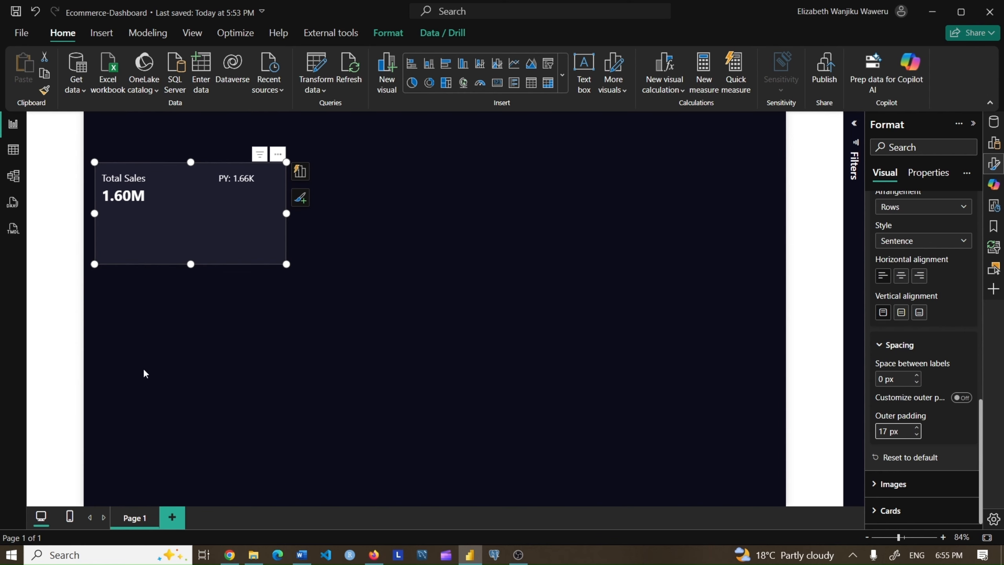
key("Escape")
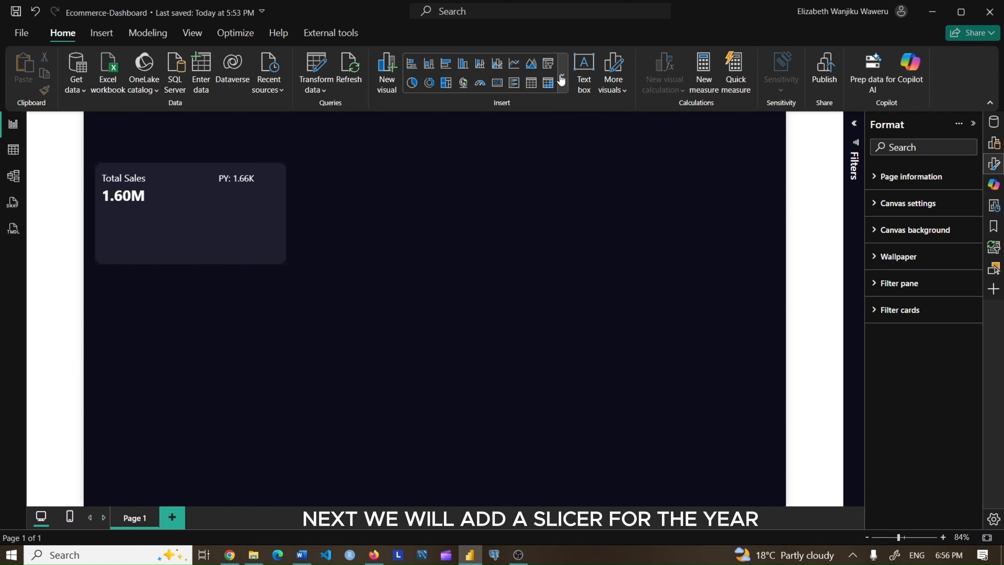
Add a button slicer to the page and fill it with the Year field from Dim_Date
left_click(562, 75)
left_click(434, 478)
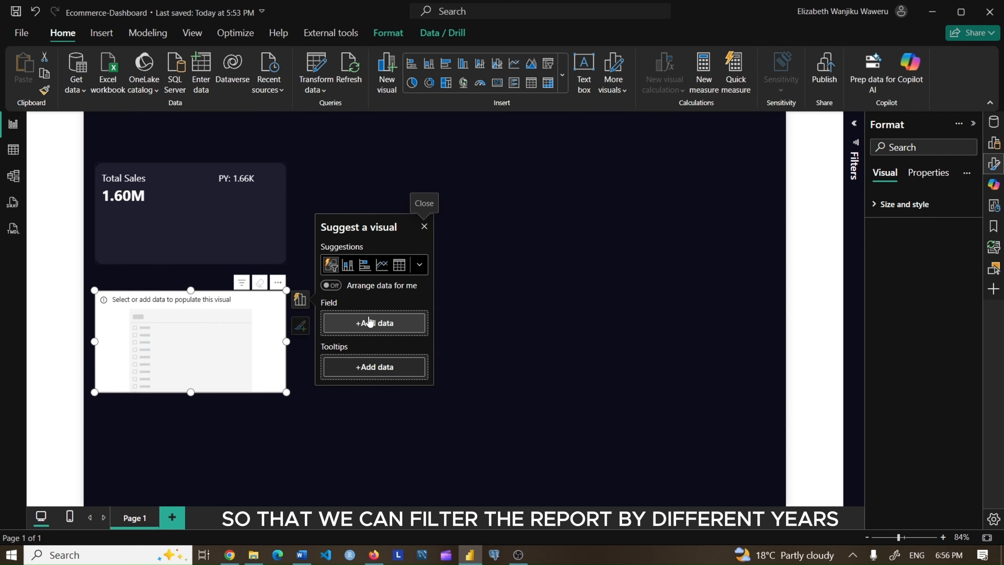
left_click(374, 323)
type("year")
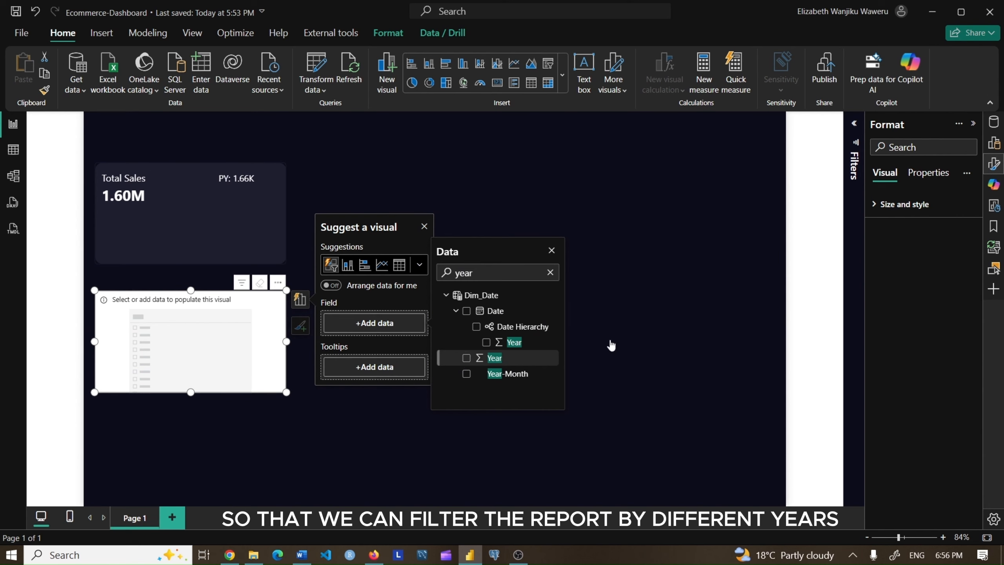
left_click(494, 358)
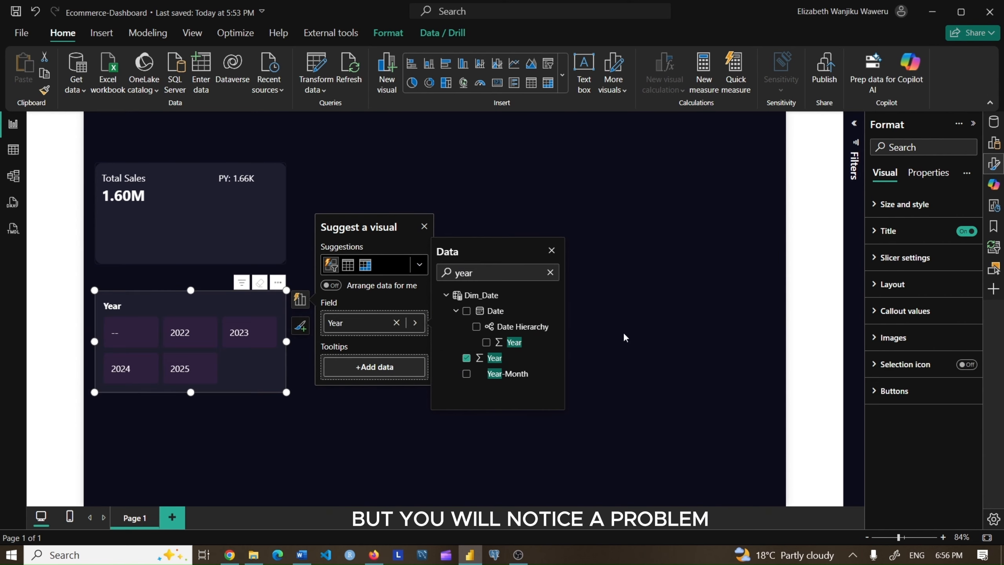
Set the year slicer's grid layout to a maximum of 1 row and 5 columns shown
left_click(909, 262)
left_click(907, 263)
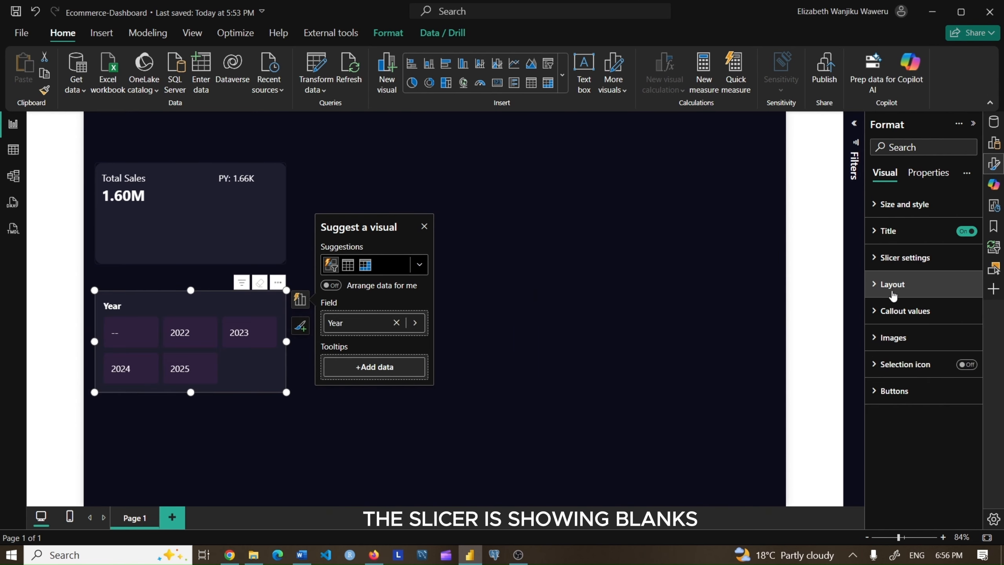
left_click(889, 285)
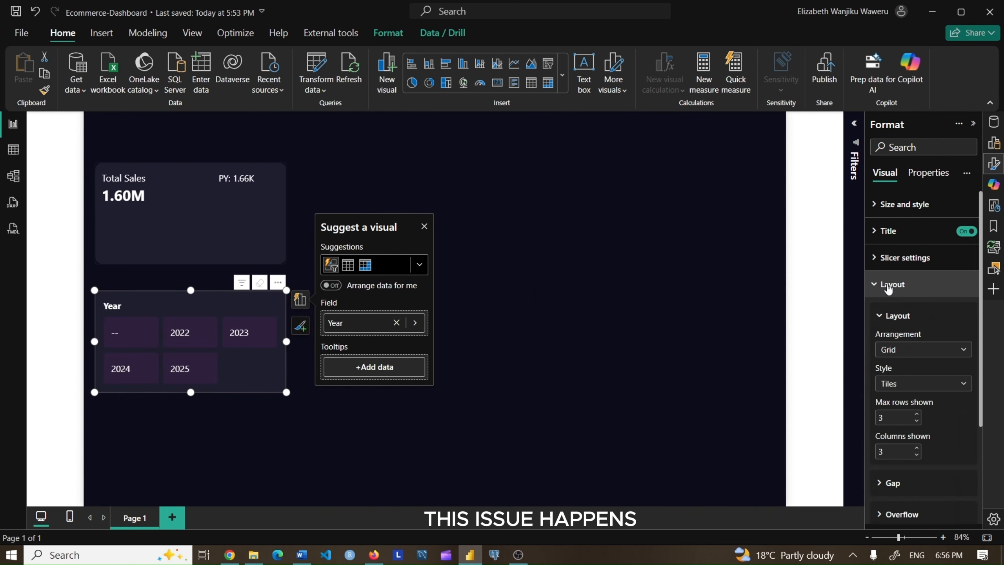
left_click(916, 448)
left_click(916, 448)
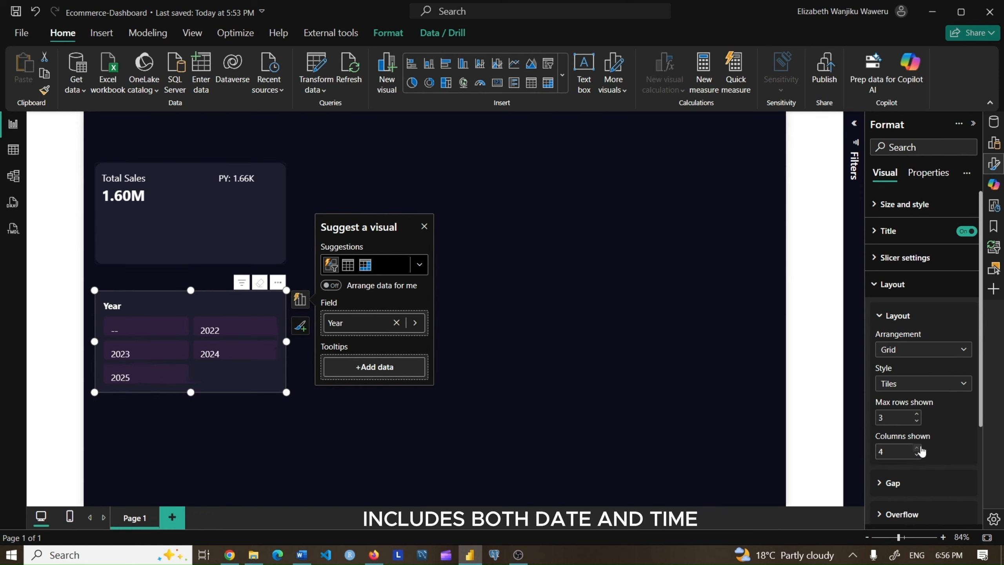
left_click(916, 448)
left_click(917, 421)
left_click(916, 421)
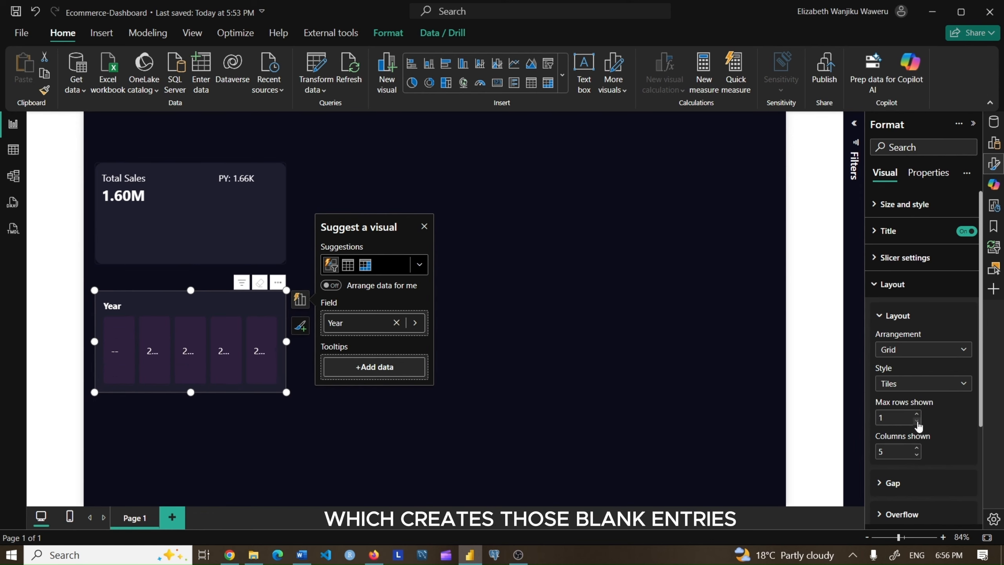
Reshape the year slicer into a low strip about 499 wide without a title, and place it in the page's upper right area
left_click_drag(361, 343, 368, 342)
left_click_drag(232, 392, 232, 360)
left_click(966, 230)
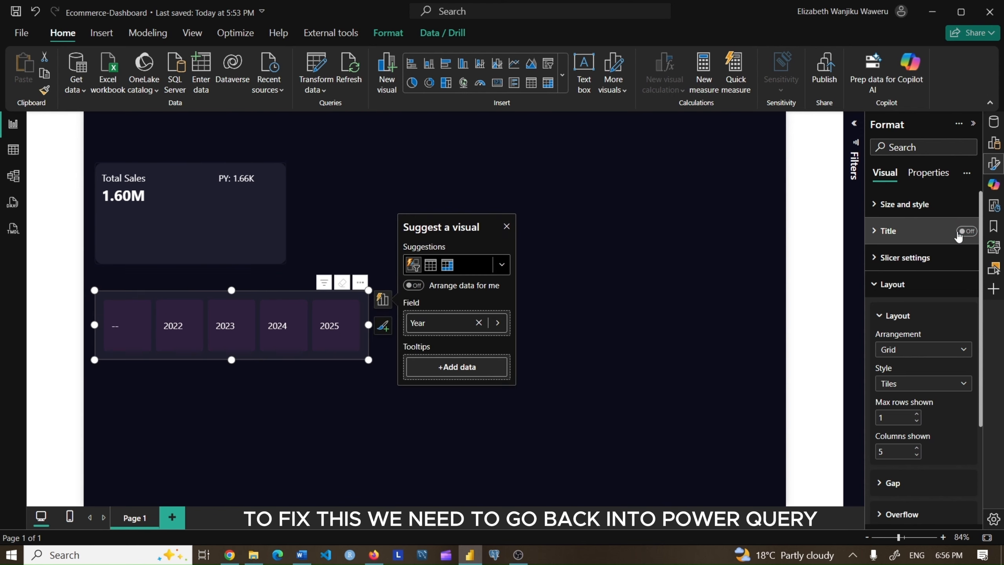
left_click_drag(240, 290, 625, 135)
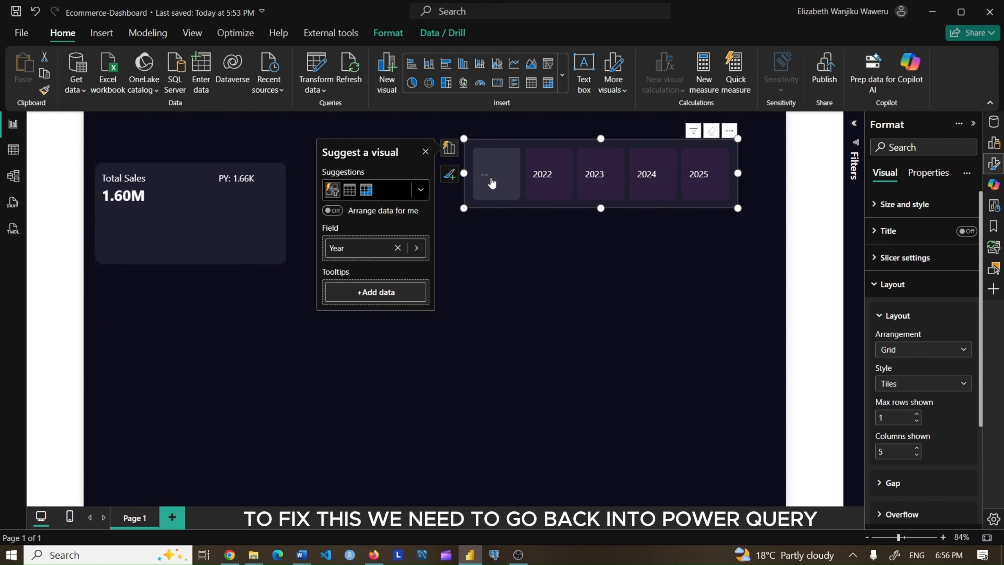
left_click(283, 283)
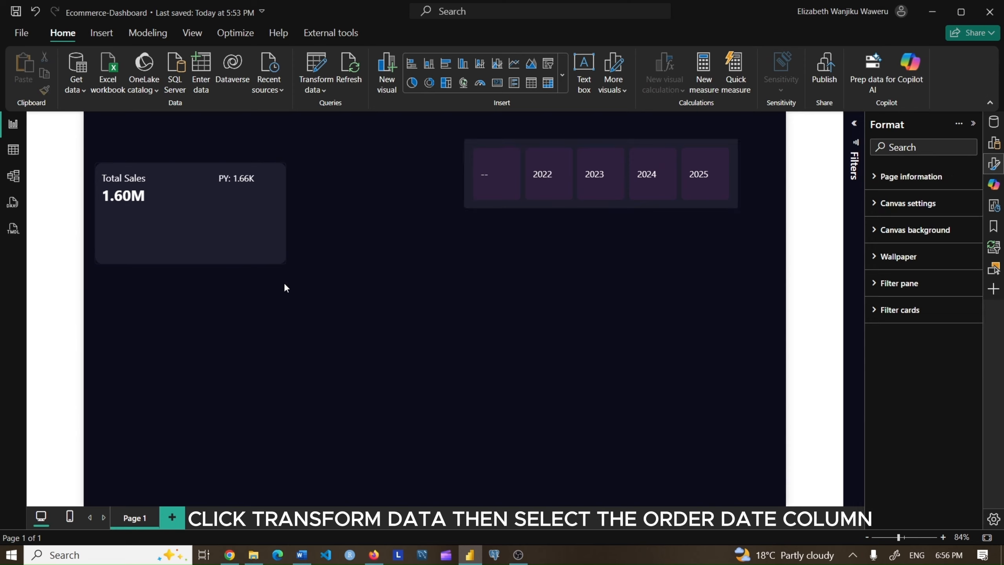
Convert the order_date column of the ecommerce_orders_10k_updated query to Date Only in Power Query and apply the changes to the report
left_click(316, 63)
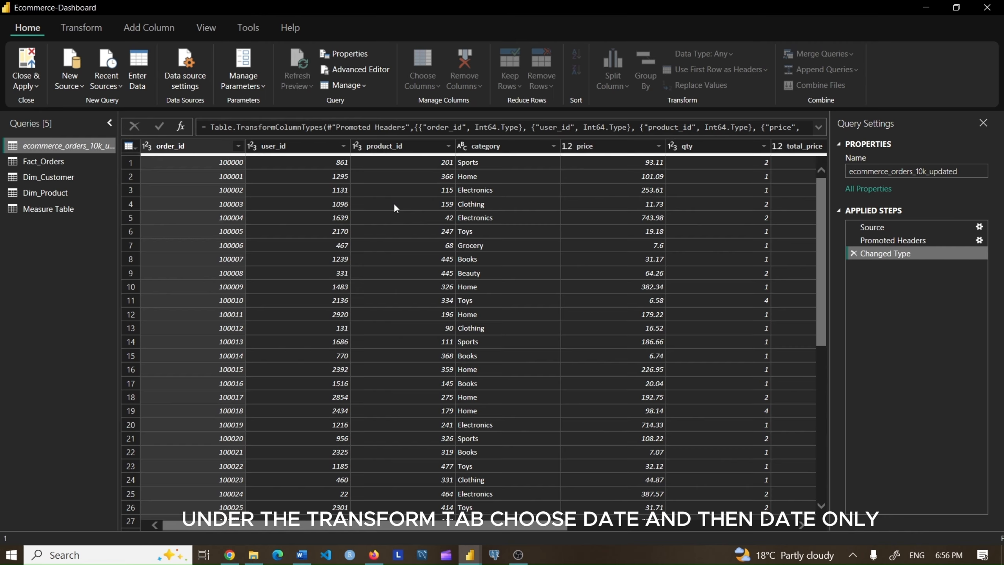
left_click_drag(560, 525, 791, 529)
left_click(562, 146)
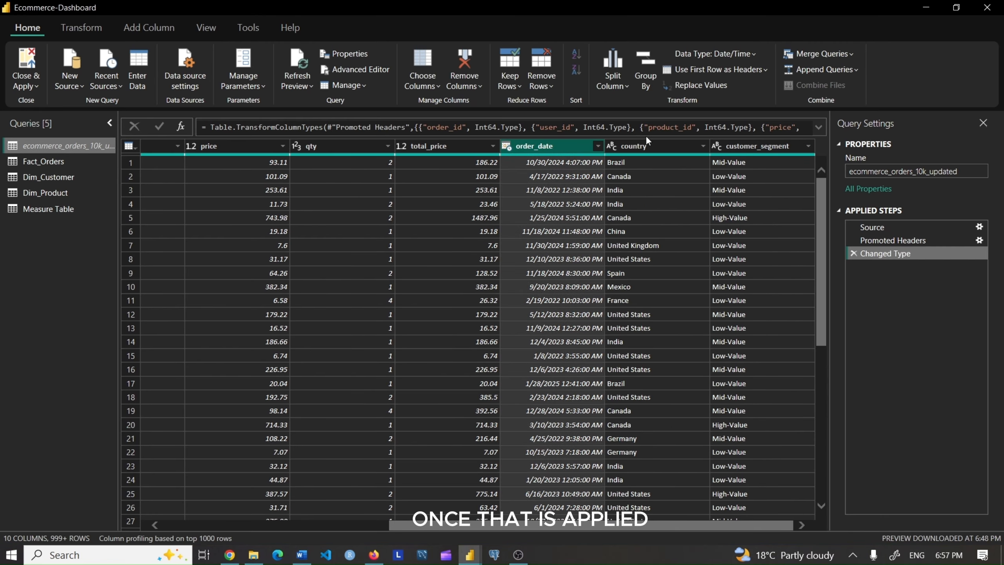
left_click(81, 28)
left_click(784, 87)
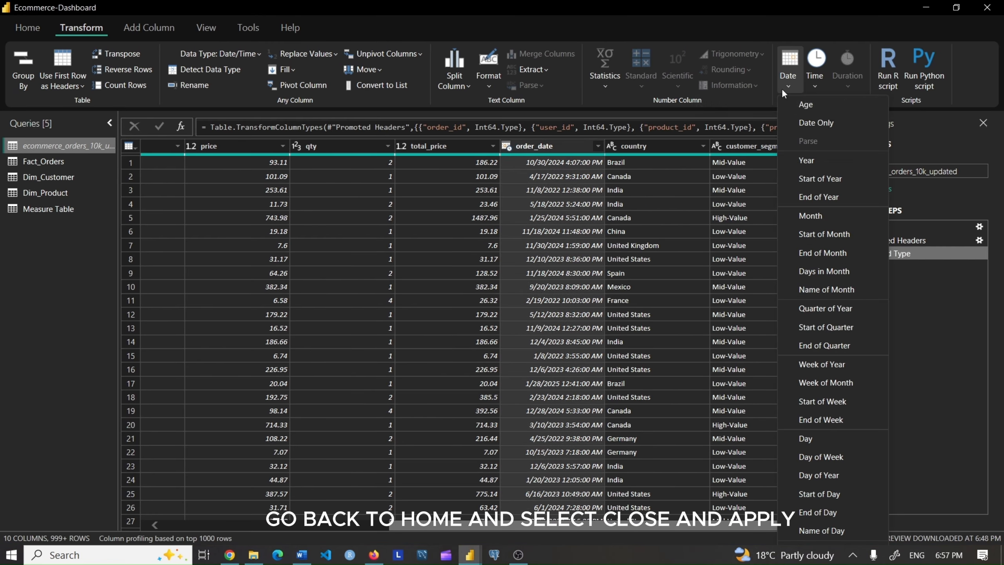
left_click(824, 122)
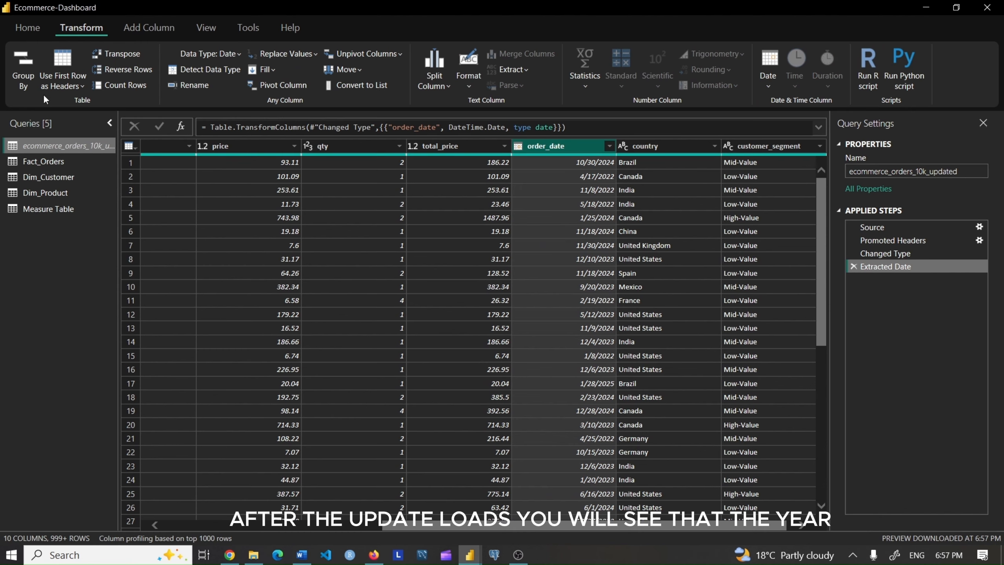
left_click(24, 27)
left_click(24, 64)
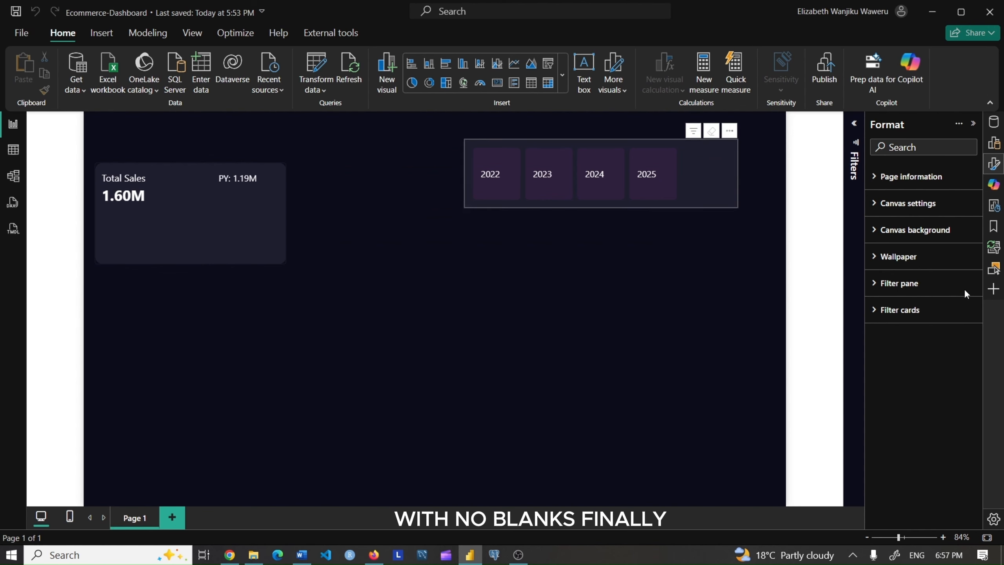
Set the year slicer to 4 columns shown and reduce its height to about 81
left_click(916, 454)
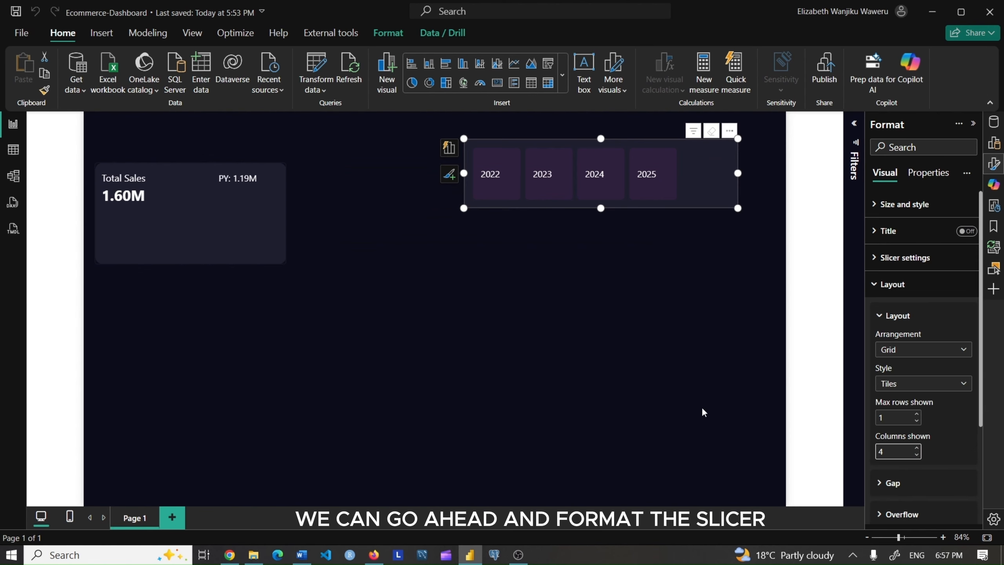
left_click_drag(602, 208, 604, 185)
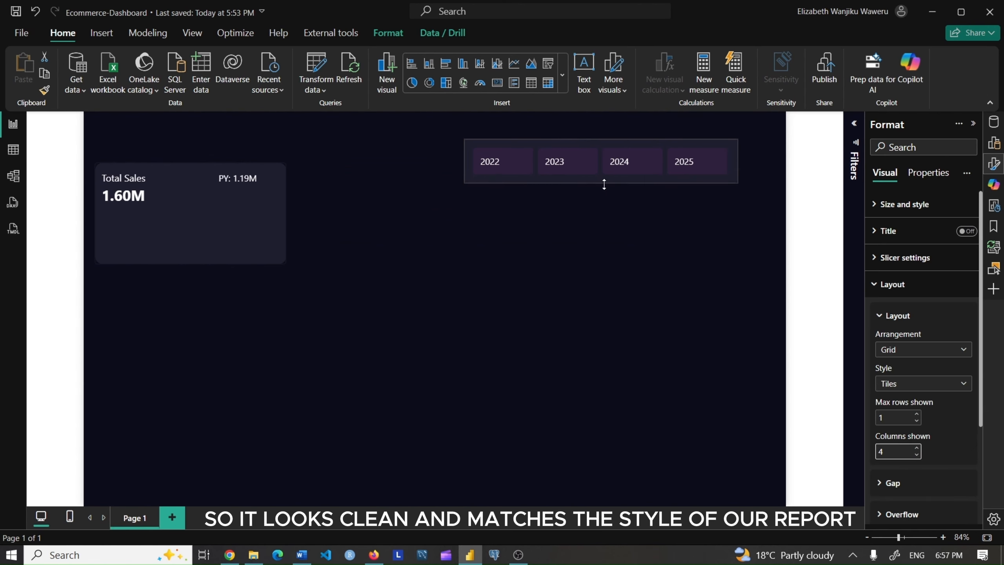
Turn off the year slicer's visual border and background
left_click(875, 204)
left_click(961, 484)
left_click(963, 453)
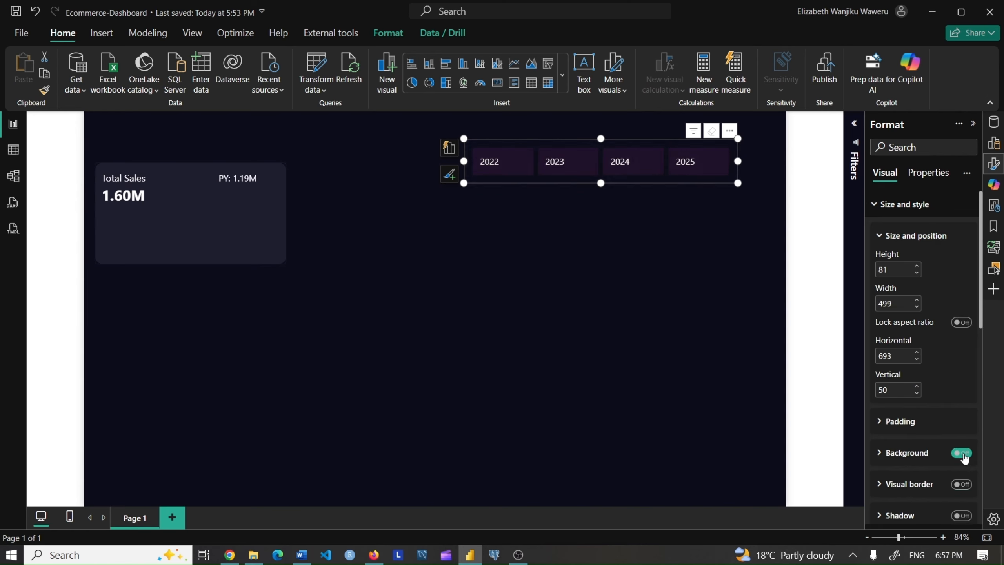
left_click(878, 206)
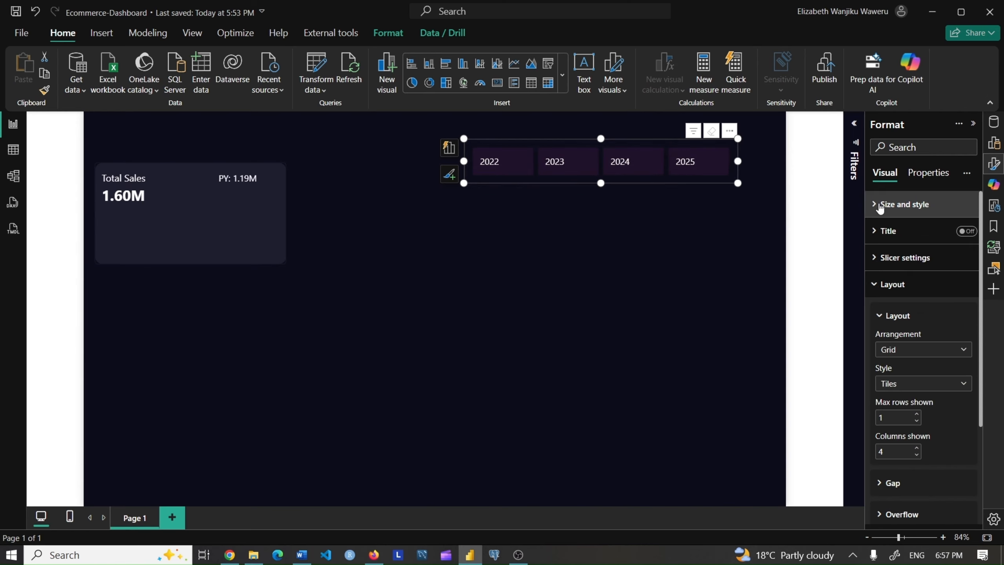
Turn off the fill of the year slicer's buttons for all states
left_click(877, 285)
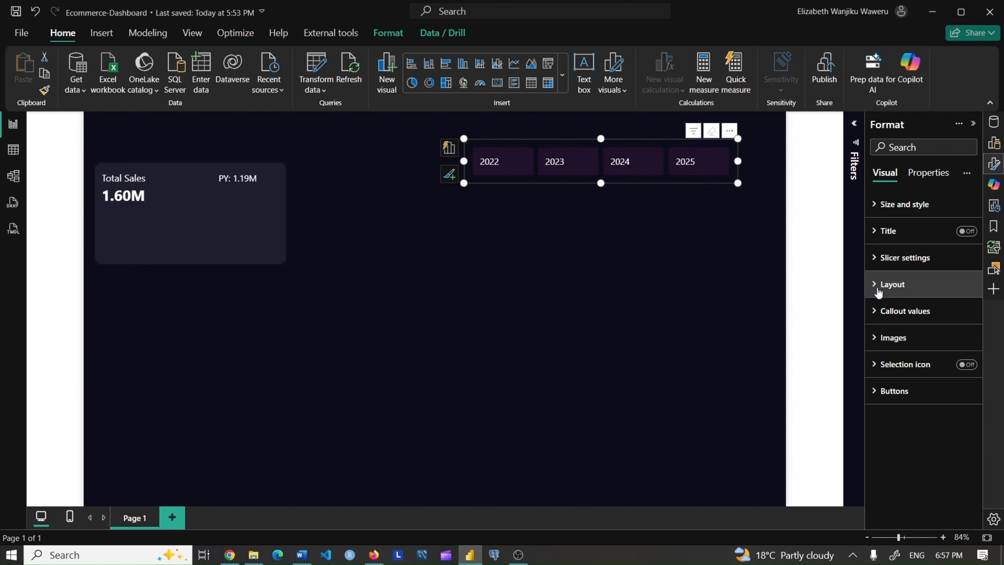
left_click(894, 391)
scroll(908, 358, "down", 5)
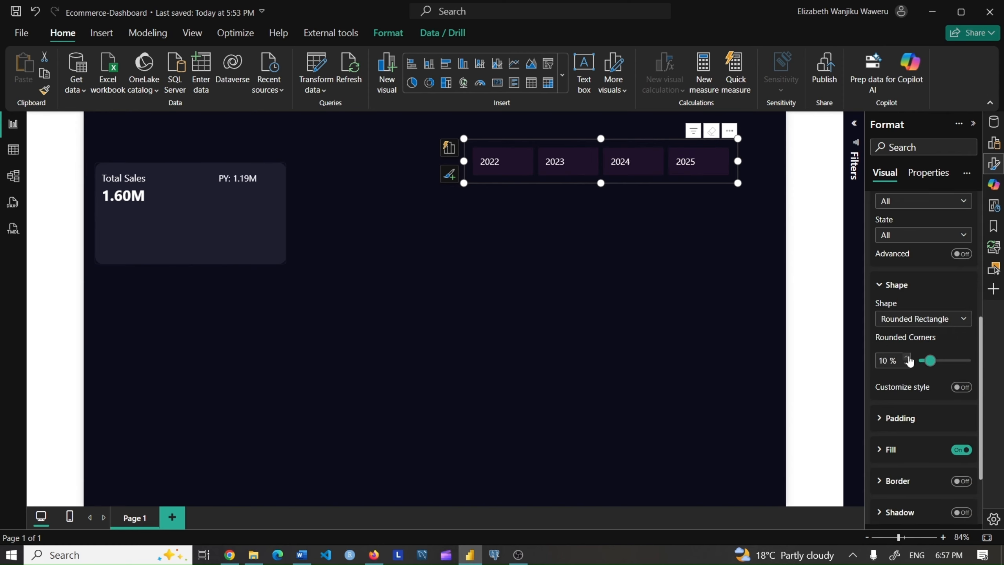
left_click(920, 236)
left_click(919, 242)
left_click(960, 450)
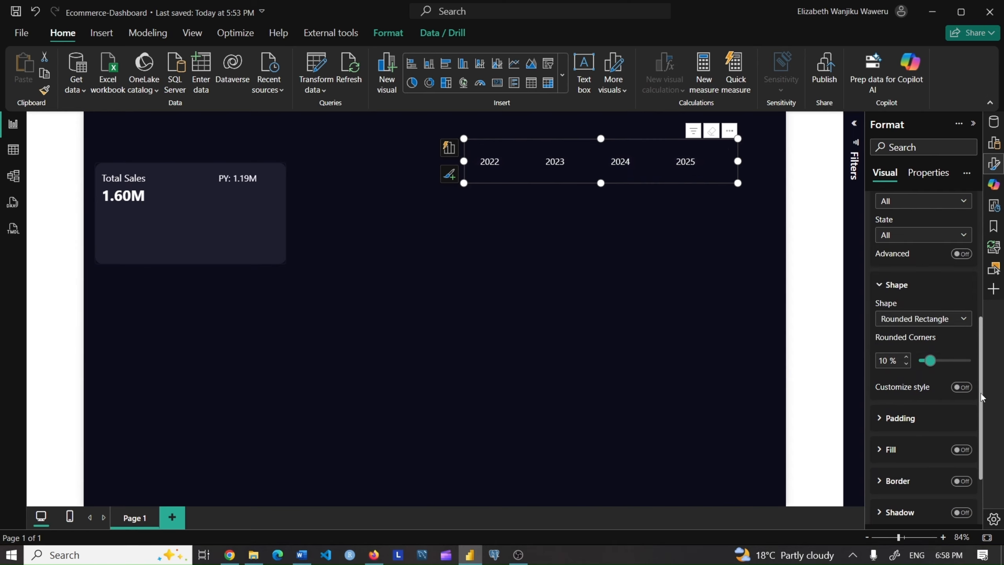
Center the slicer's year values horizontally and refit it as a slightly shorter strip closer to the page's upper right corner
scroll(982, 397, "up", 5)
left_click(902, 256)
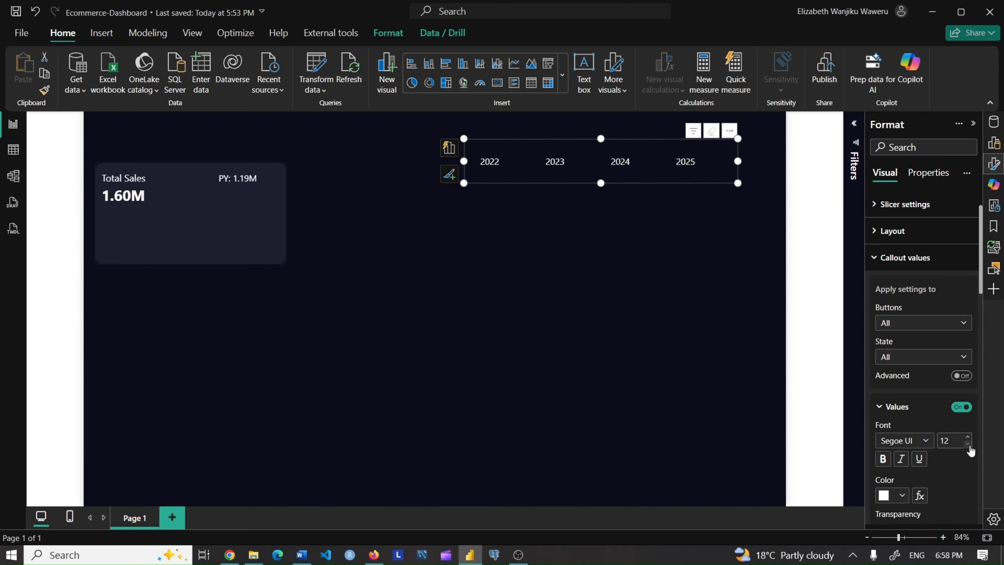
scroll(982, 279, "down", 5)
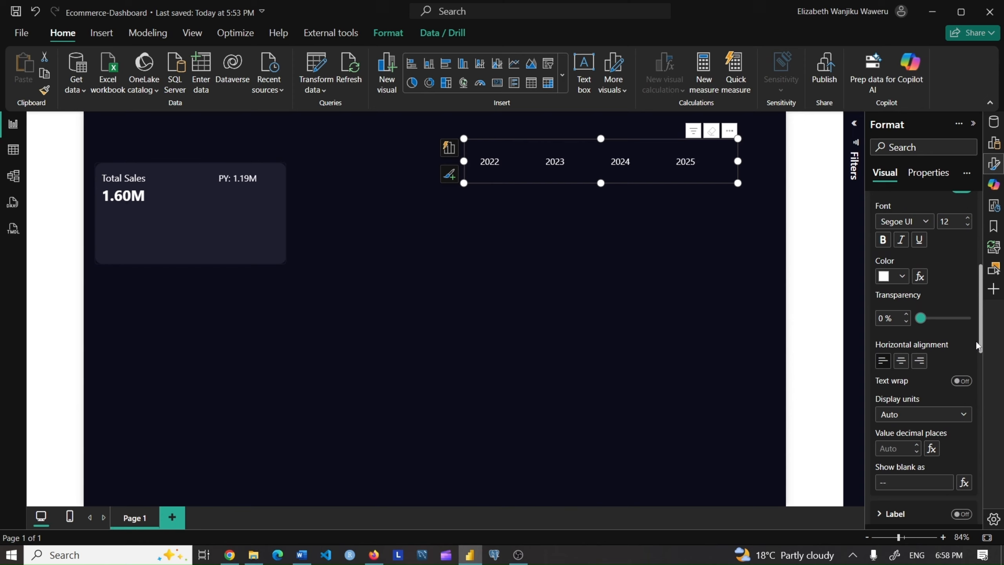
left_click(904, 355)
left_click_drag(602, 182, 602, 174)
left_click_drag(617, 147, 630, 133)
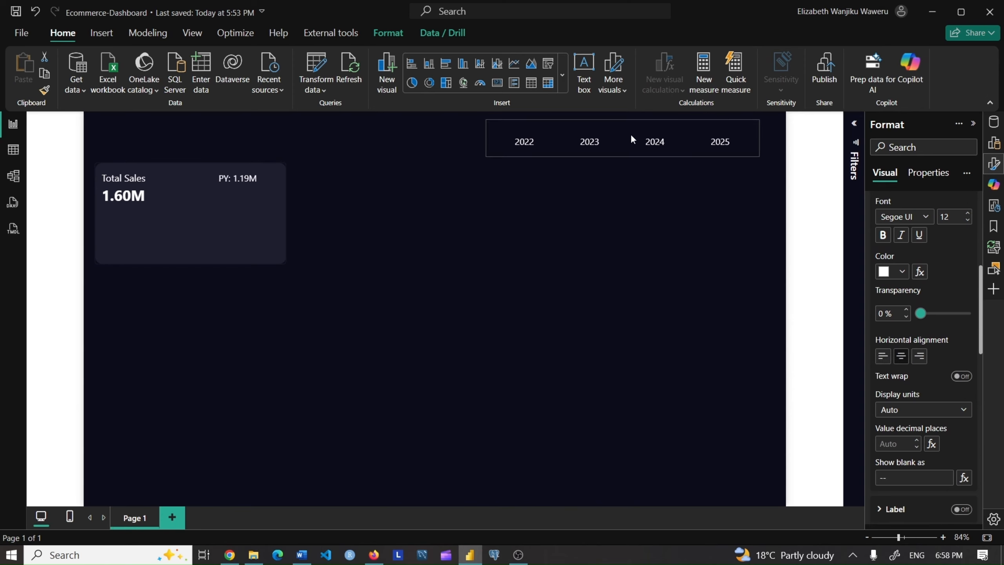
Turn on the accent bar for the year slicer's buttons and set its position to Right
scroll(908, 404, "down", 5)
scroll(908, 404, "down", 1)
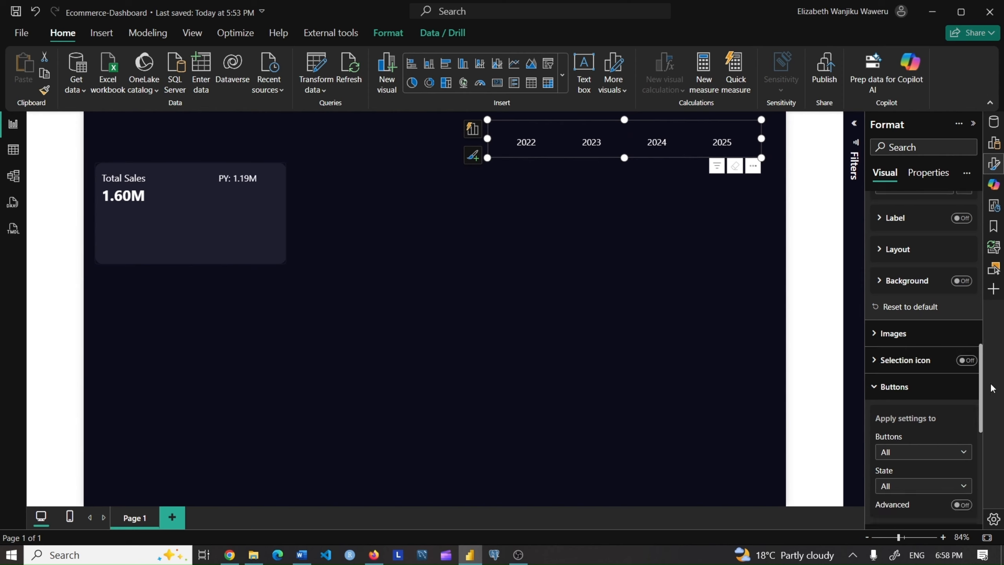
left_click_drag(981, 390, 979, 490)
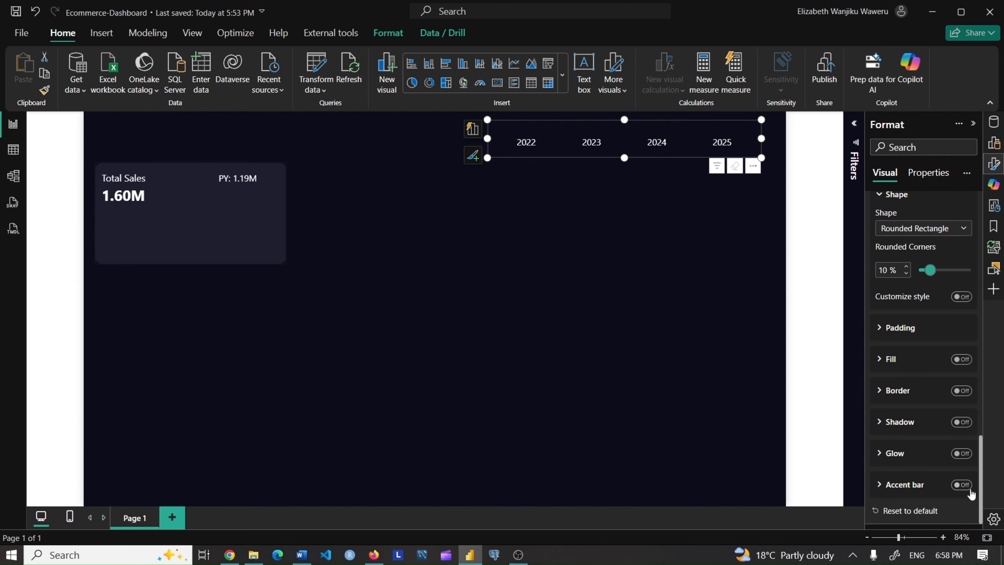
left_click(904, 485)
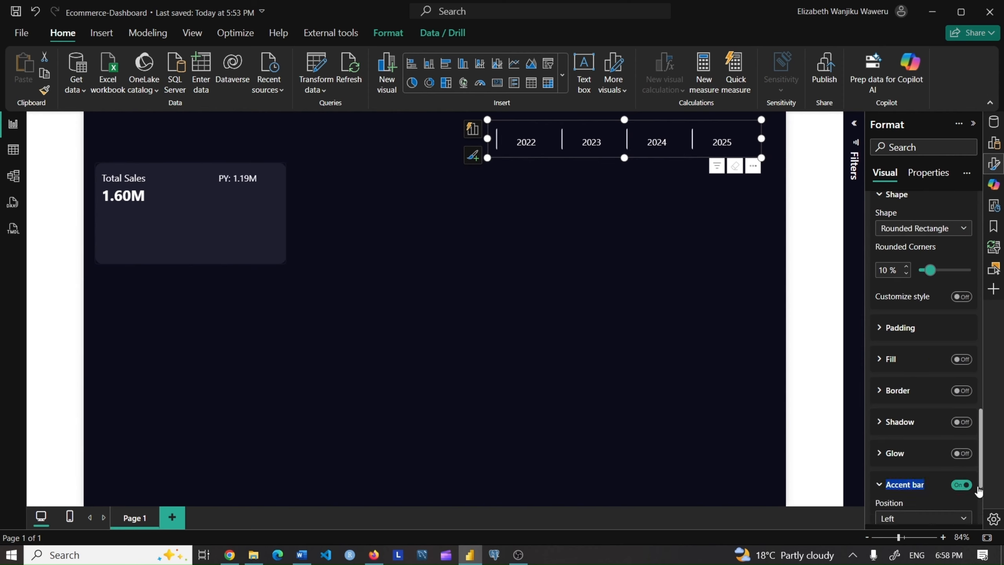
scroll(908, 435, "down", 3)
left_click(924, 393)
left_click(905, 422)
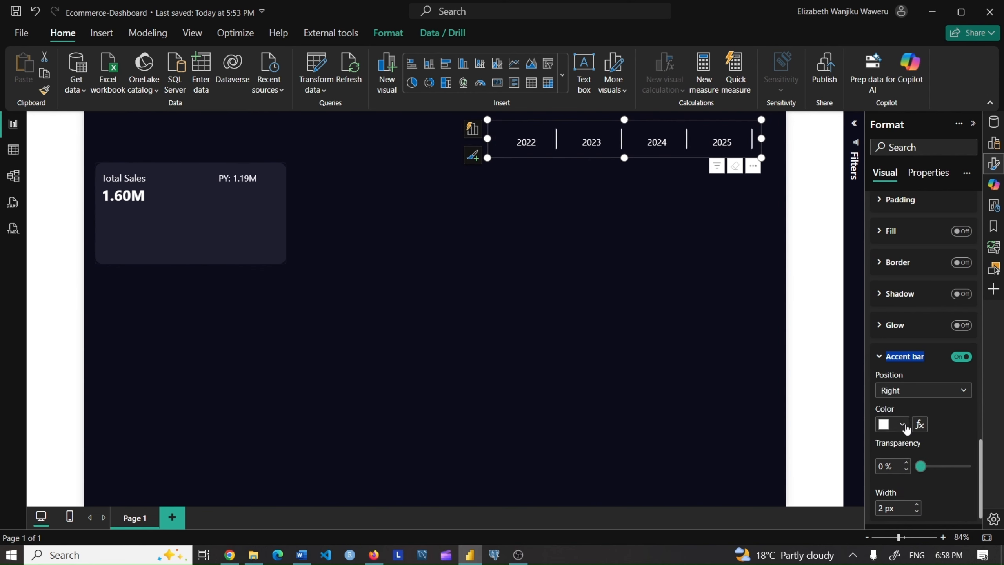
left_click(544, 220)
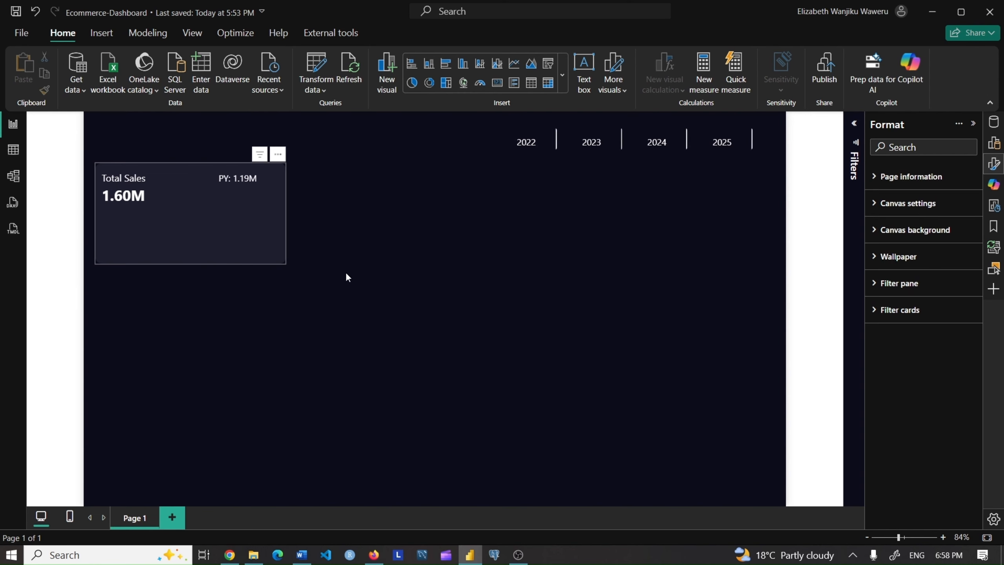
left_click(281, 205)
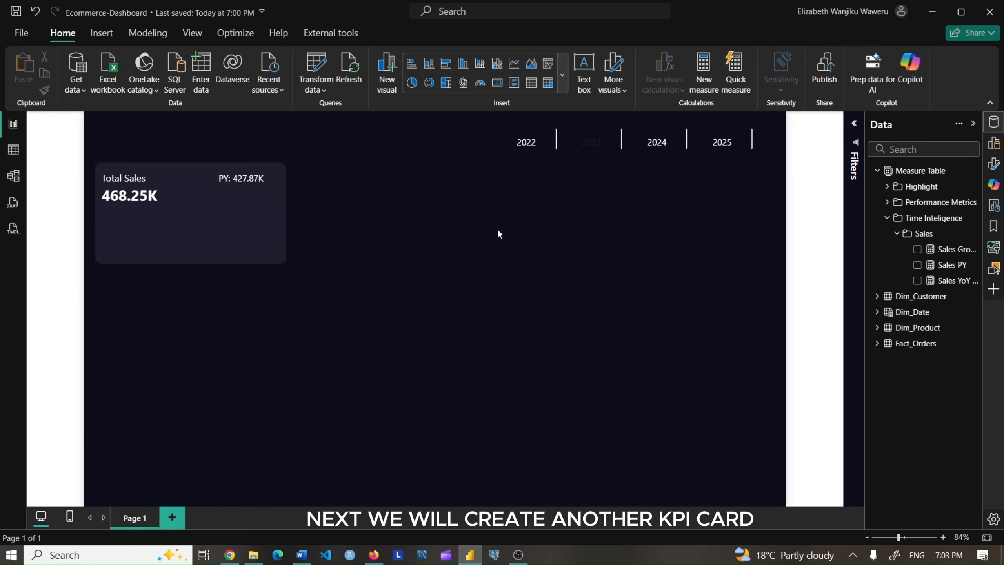
Insert a new card visual and add the Sales Growth KPI measure from the Time Inteligence Sales folder as its data
left_click(562, 75)
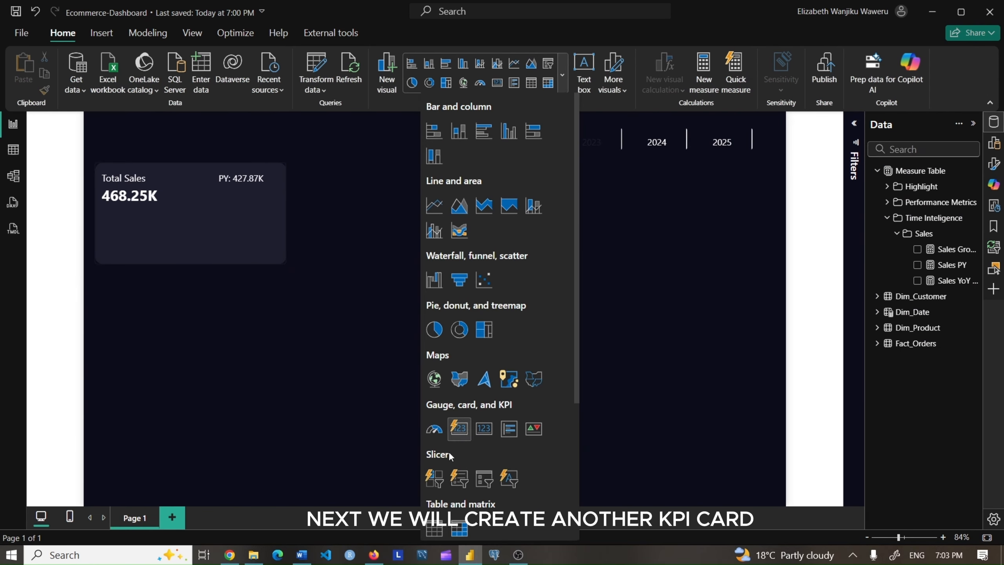
left_click(458, 427)
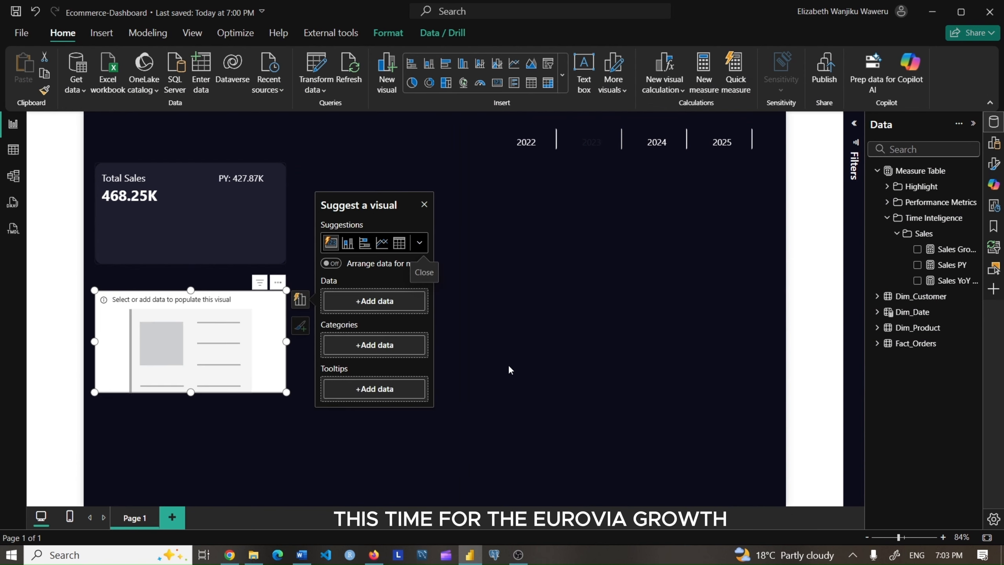
left_click(391, 298)
left_click(448, 253)
left_click(456, 301)
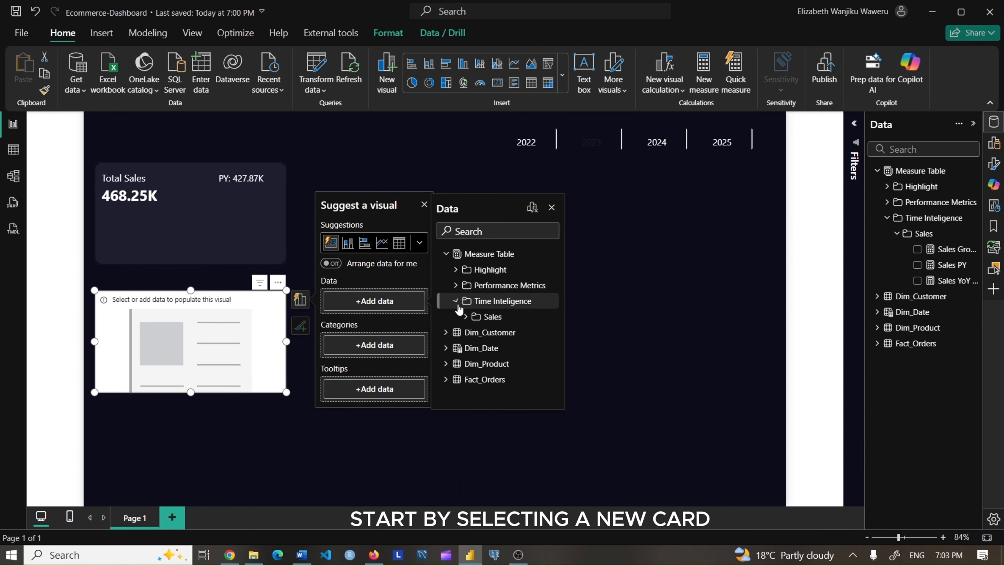
left_click(487, 318)
left_click(529, 333)
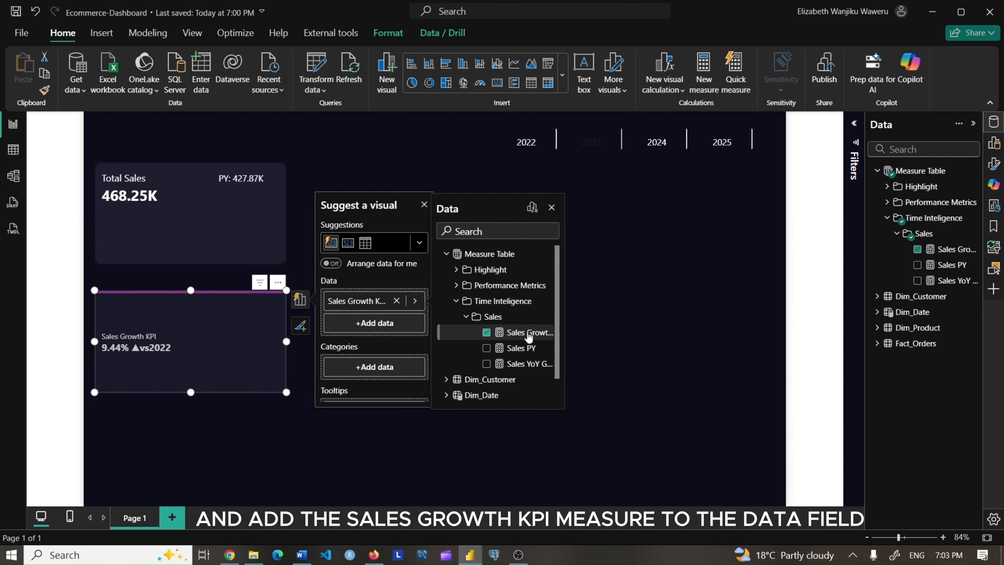
left_click(216, 351)
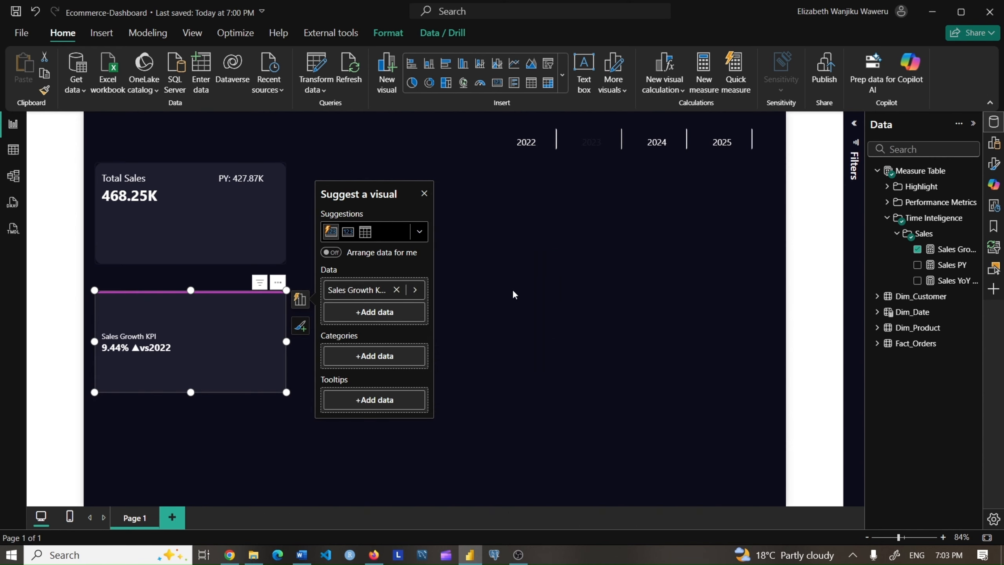
Turn off the card background and accent bar of the Sales Growth KPI card
left_click(259, 314)
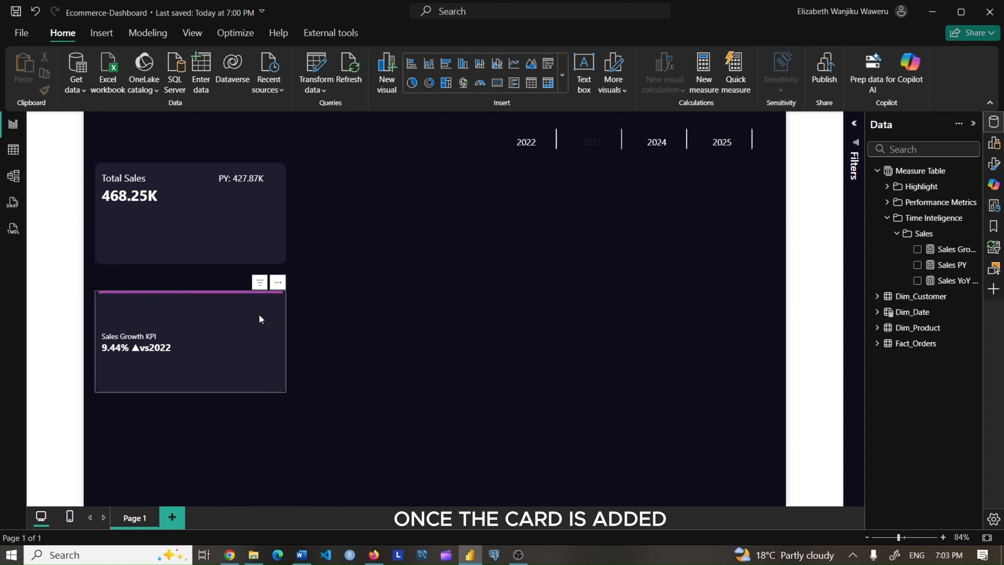
left_click(993, 163)
left_click(905, 313)
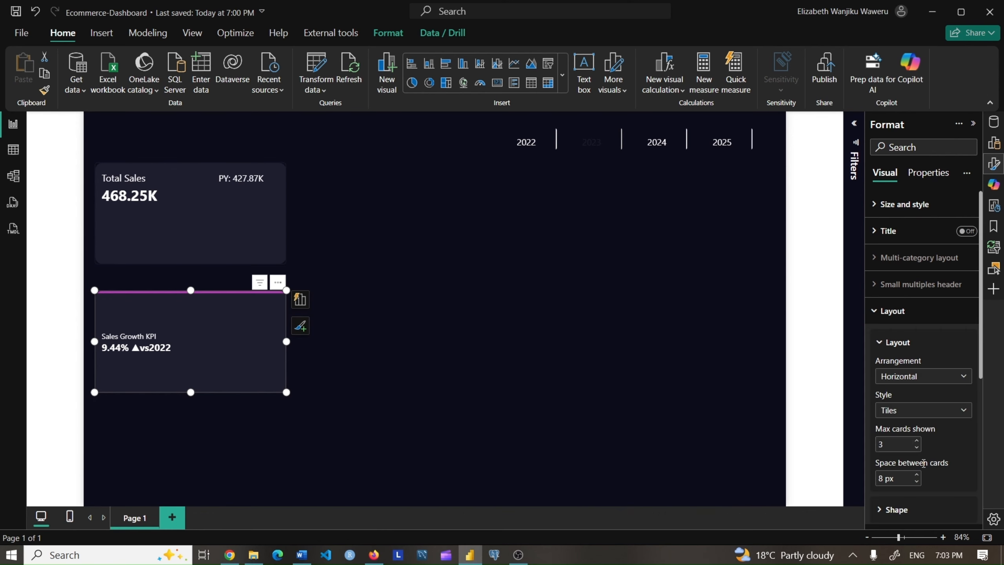
left_click(875, 311)
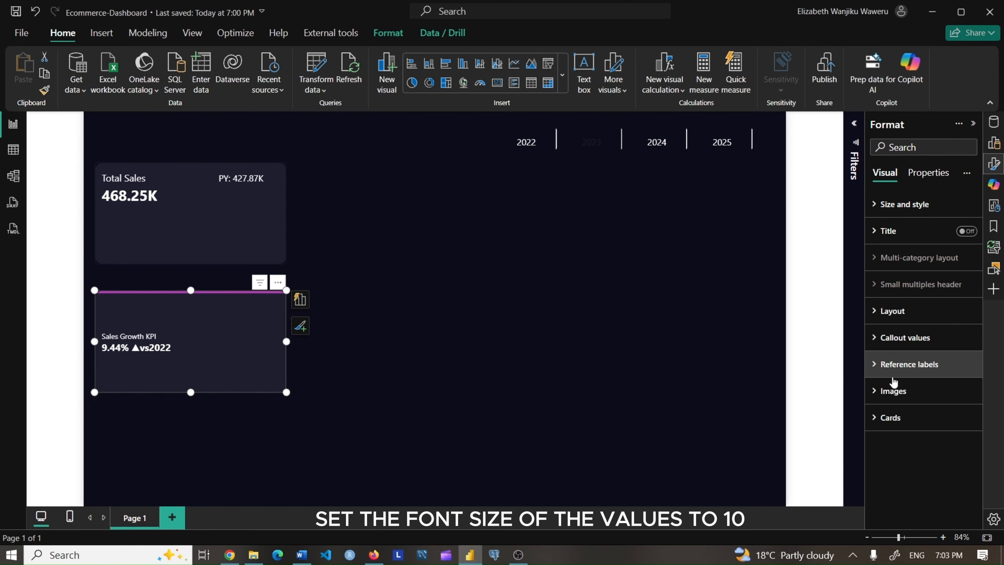
left_click(871, 417)
scroll(962, 462, "down", 5)
left_click(962, 420)
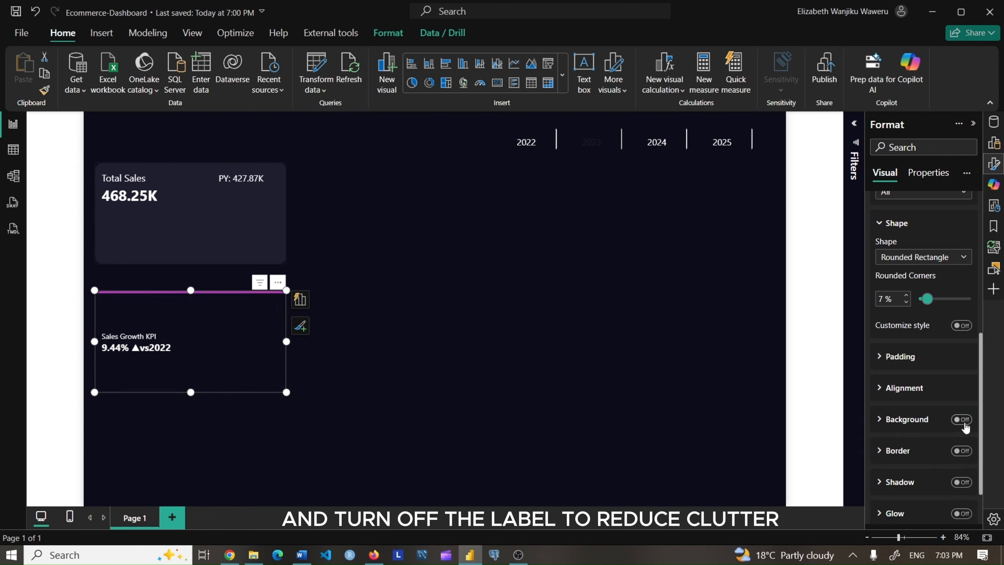
scroll(962, 425, "down", 2)
left_click(961, 484)
scroll(944, 396, "up", 5)
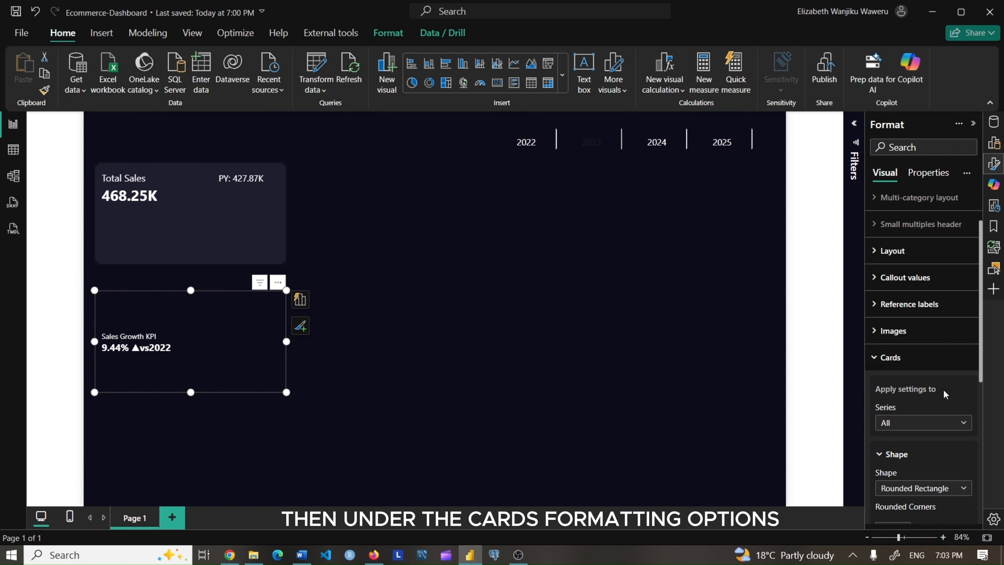
left_click(892, 356)
Set the Sales Growth KPI card's callout value font size to 12 and turn off its label
left_click(889, 340)
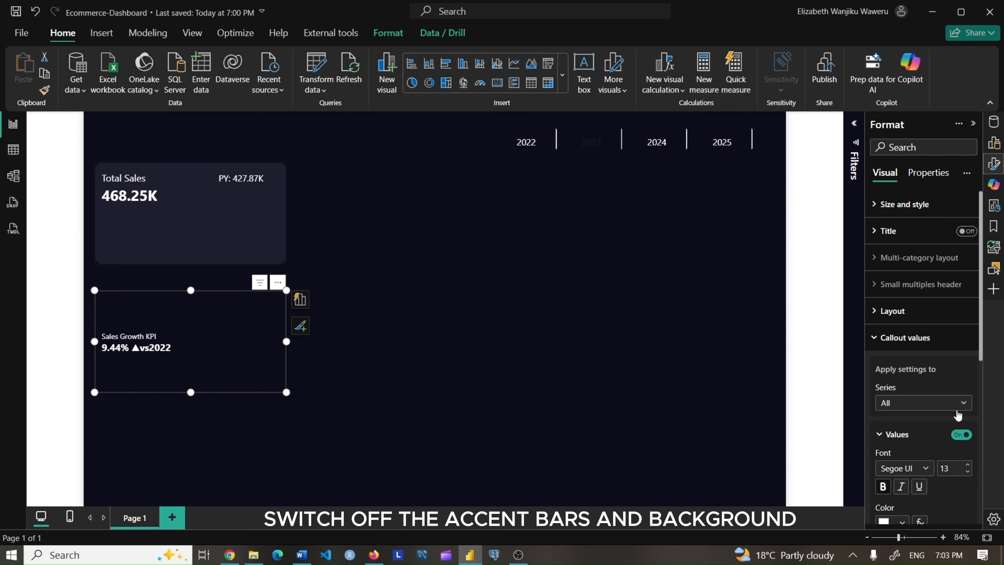
left_click(967, 473)
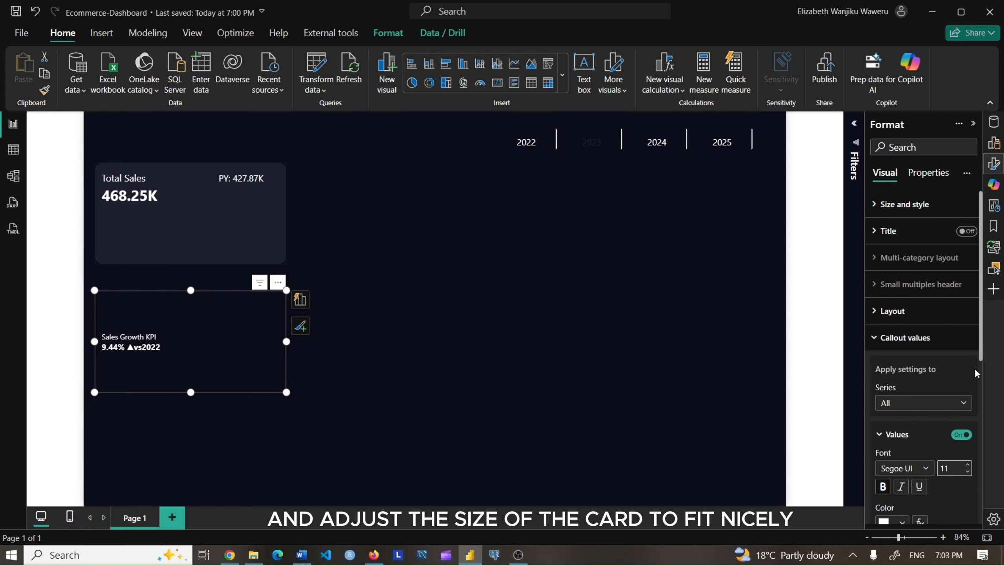
left_click(969, 465)
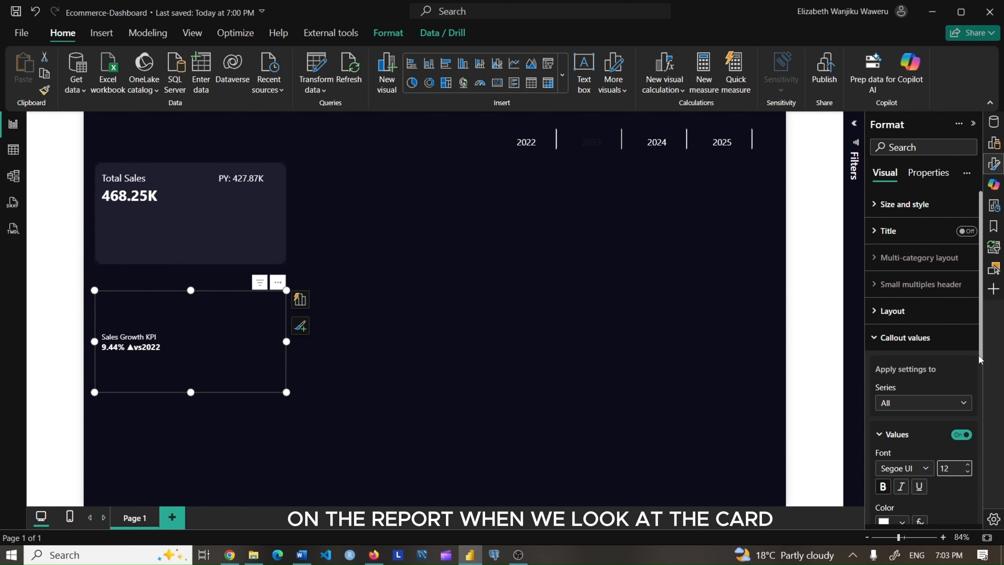
scroll(969, 470, "down", 8)
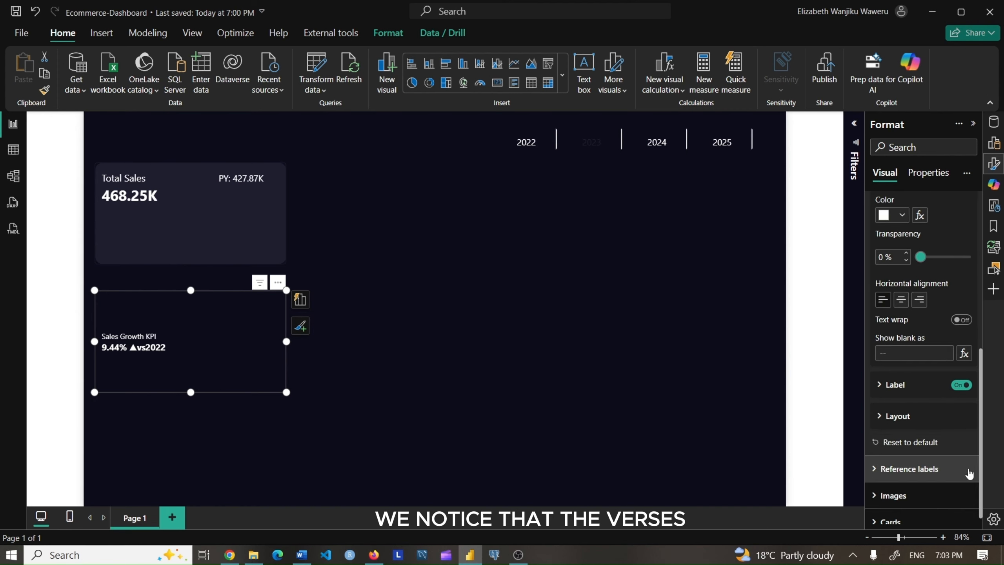
left_click(963, 385)
Align the growth card's callout value vertically to the top and shrink the card tightly around its text
left_click(897, 416)
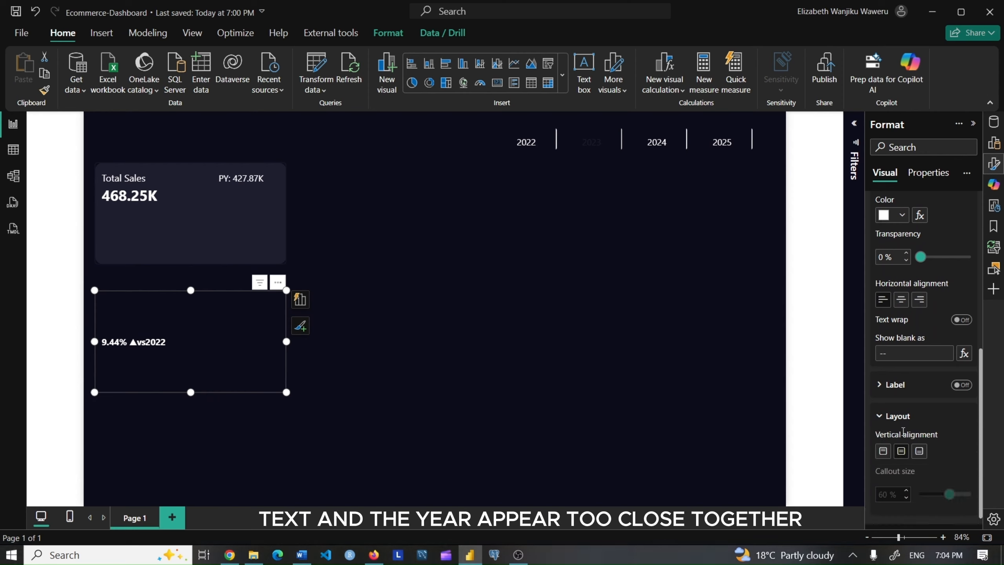
left_click(883, 451)
left_click_drag(191, 392, 201, 314)
left_click_drag(286, 304, 174, 308)
Edit the Sales Growth KPI measure so the "vs" text has a space on both sides, and commit the formula
left_click(994, 124)
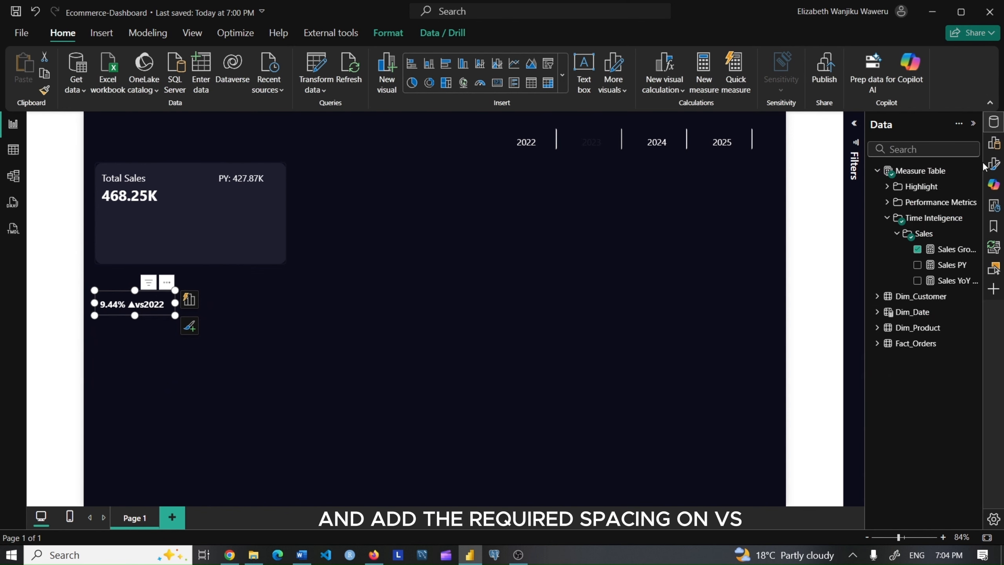
left_click(948, 250)
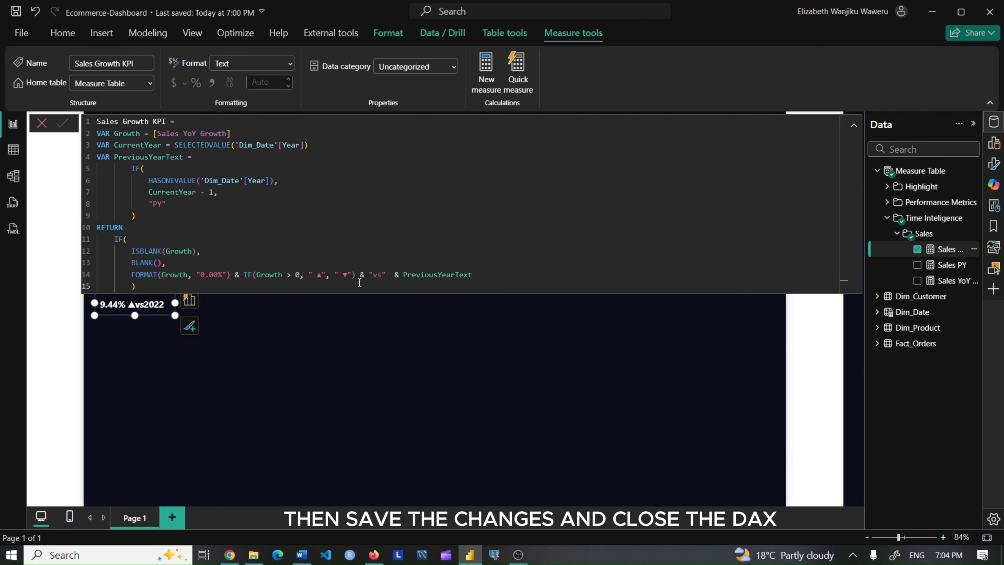
left_click(376, 275)
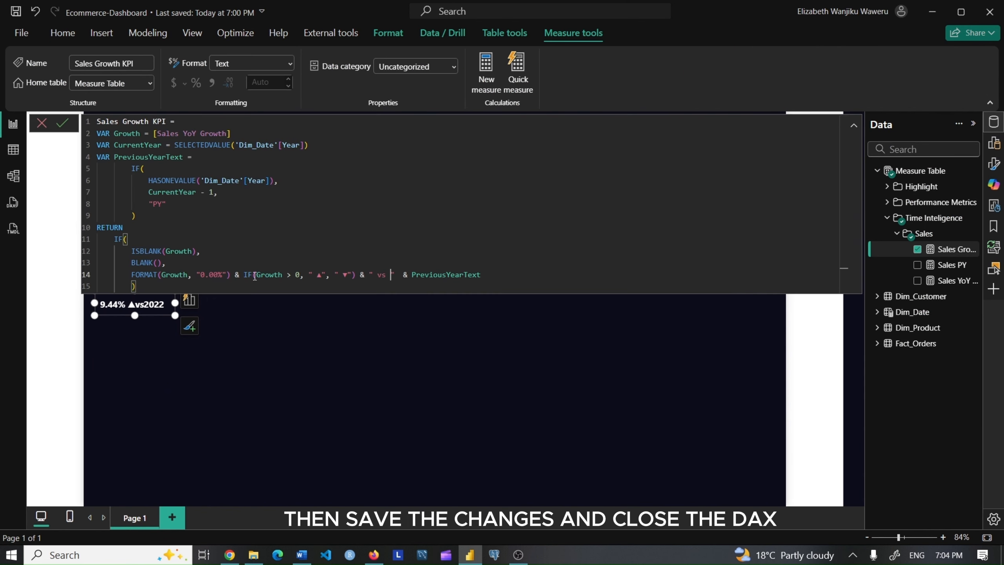
left_click(62, 124)
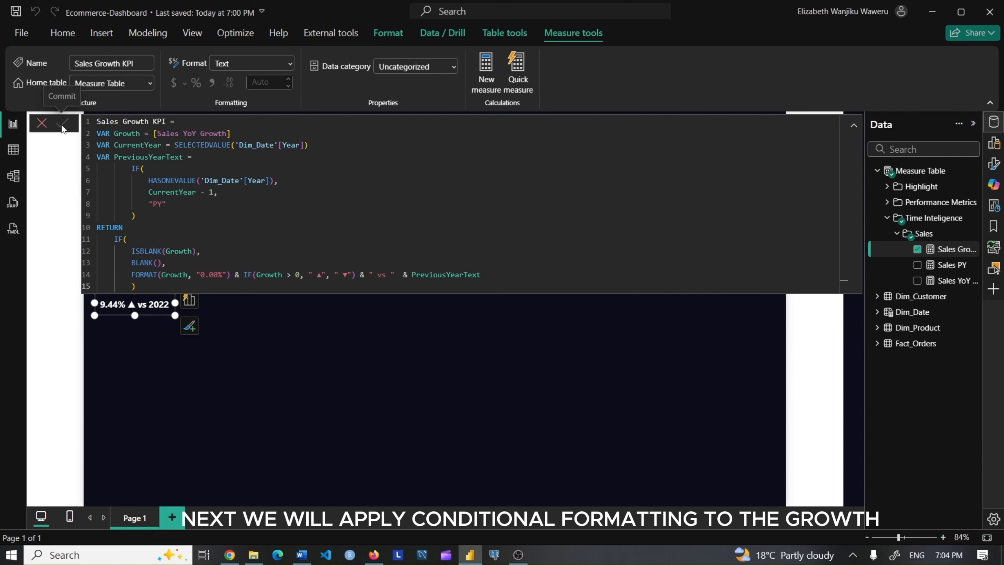
left_click(41, 123)
Move the growth card onto the Total Sales card, directly beneath the PY reference label
left_click_drag(142, 301, 249, 186)
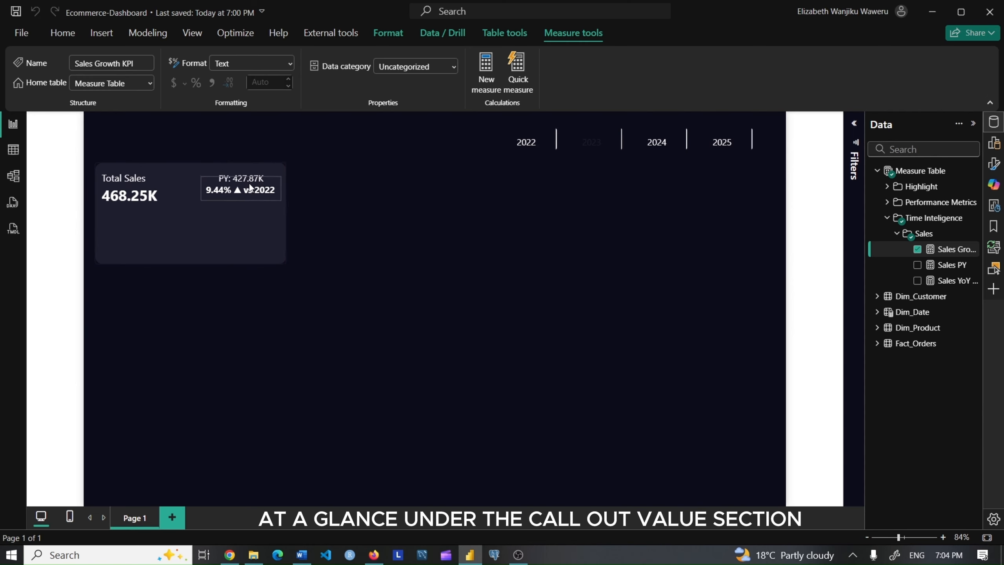
Set up conditional font color for the growth card's callout value using rules based on the Sales YoY Growth measure
left_click(994, 163)
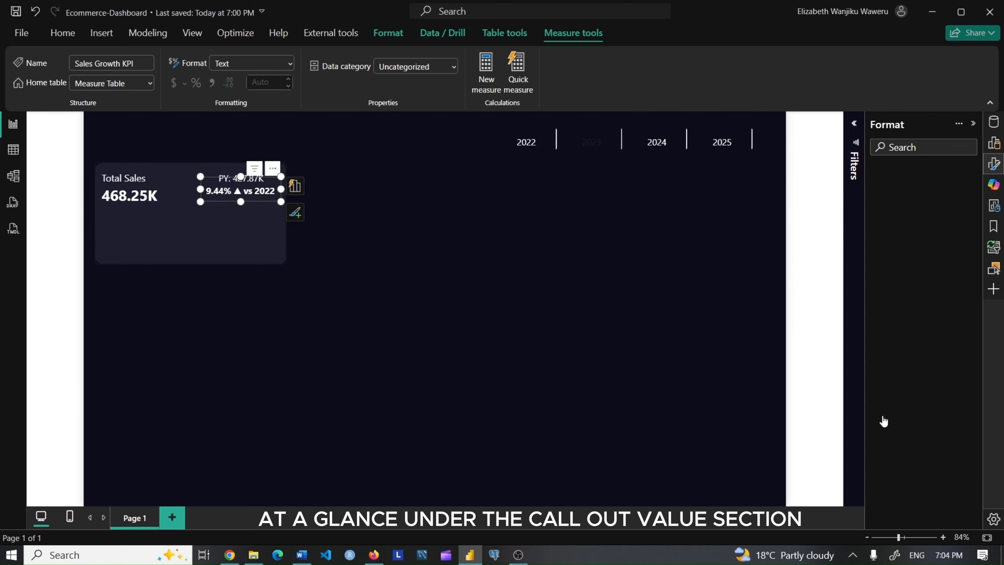
left_click(873, 342)
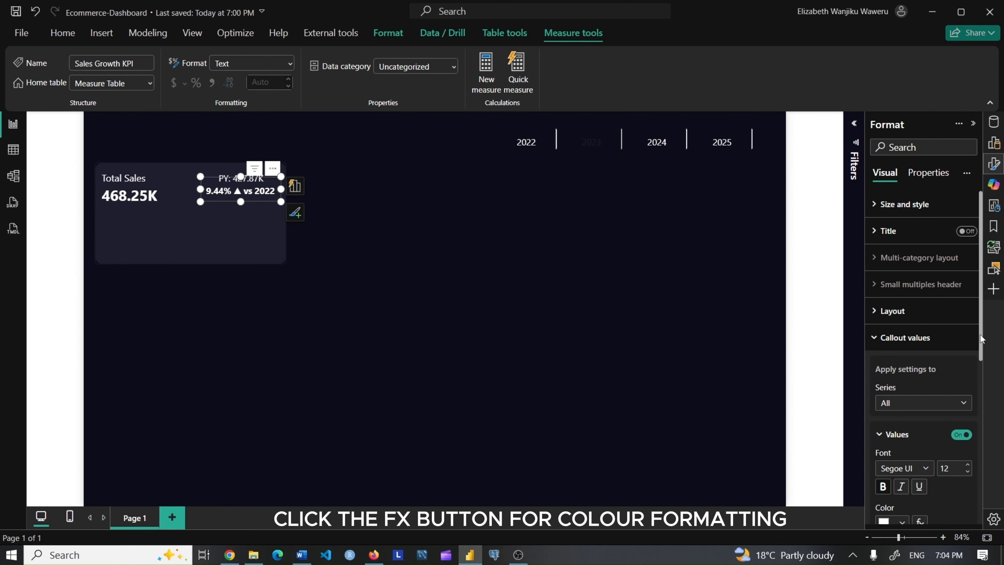
left_click_drag(980, 334, 984, 407)
left_click(919, 388)
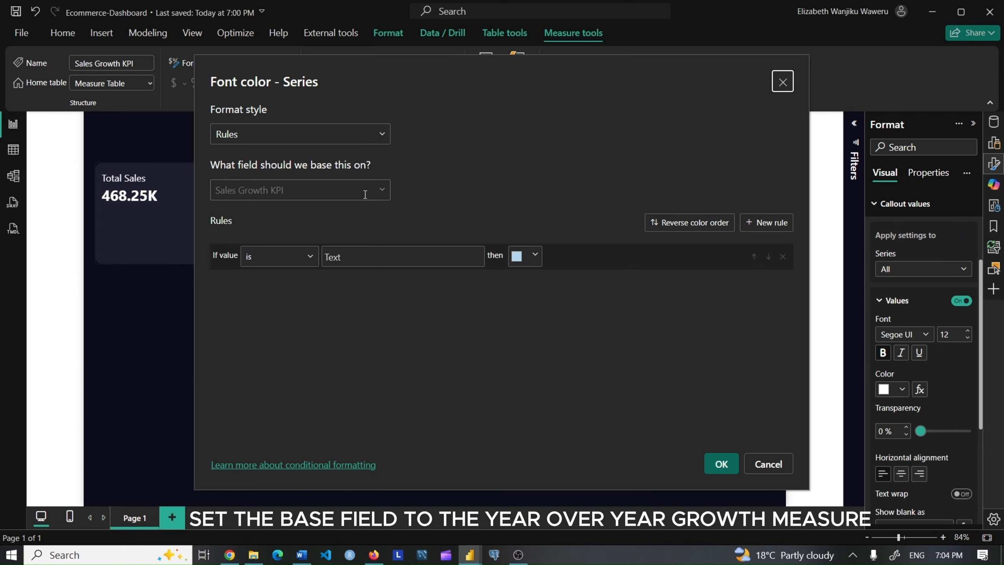
left_click(365, 192)
left_click(239, 280)
left_click(248, 295)
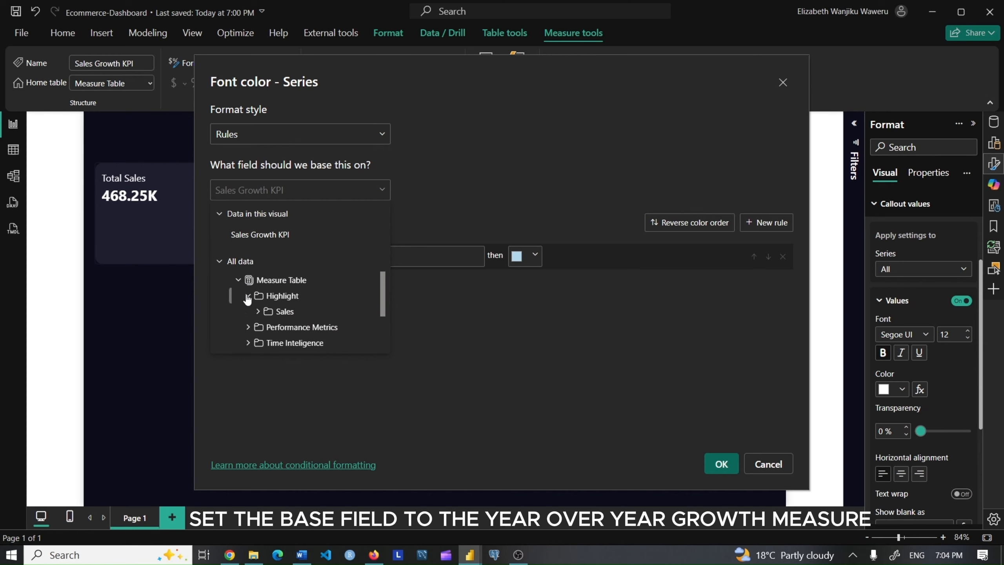
left_click(248, 296)
left_click(248, 327)
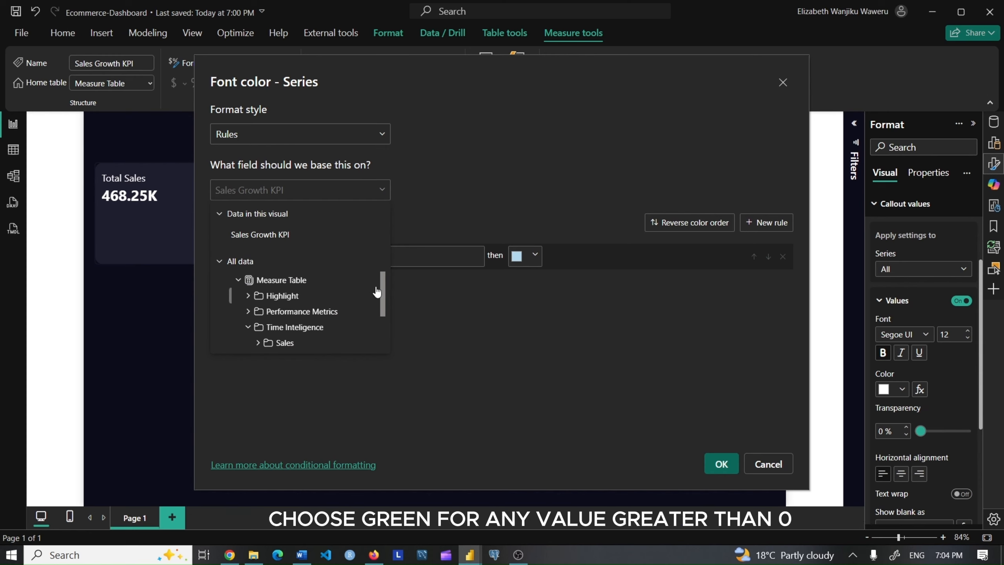
scroll(380, 316, "down", 3)
left_click(258, 281)
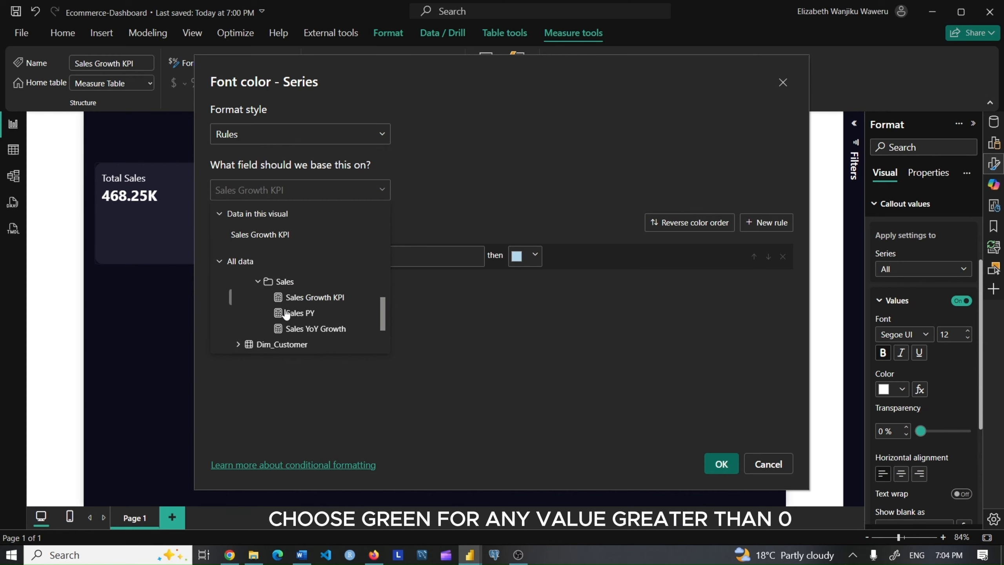
left_click(306, 329)
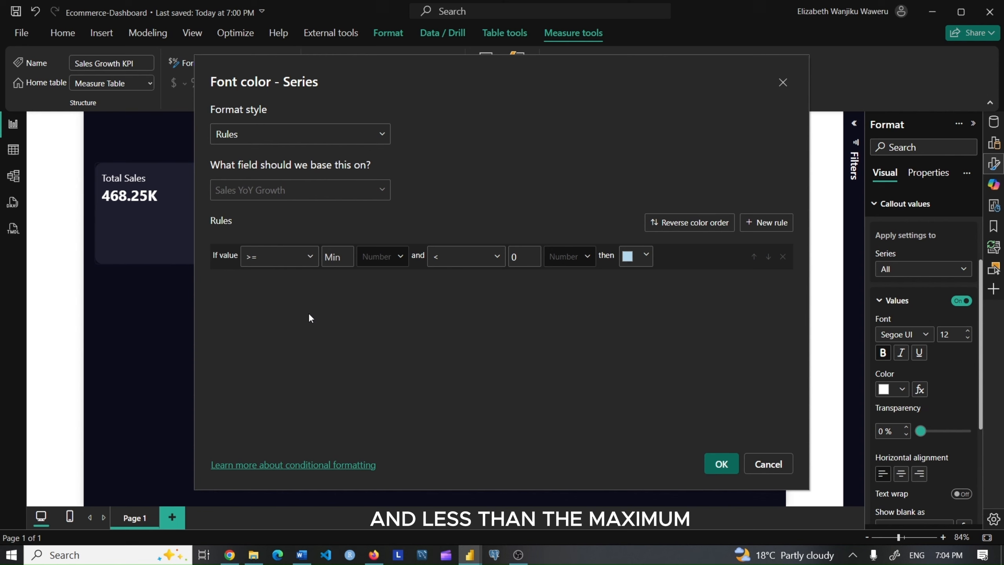
Define the first color rule so values >= 0 and < Max turn green, #04B249
left_click(346, 249)
type("0")
left_click(525, 256)
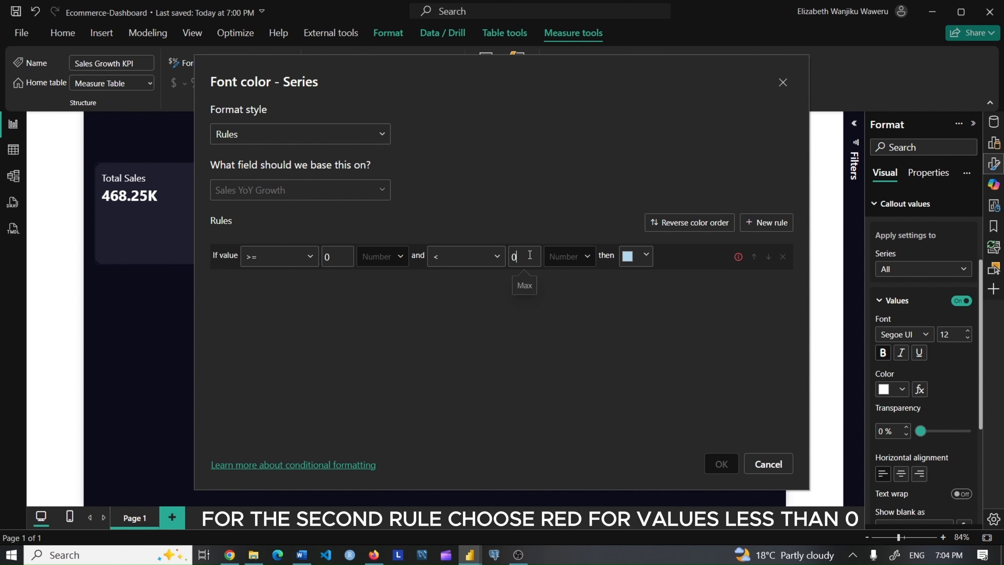
left_click(522, 285)
left_click(629, 256)
left_click(592, 444)
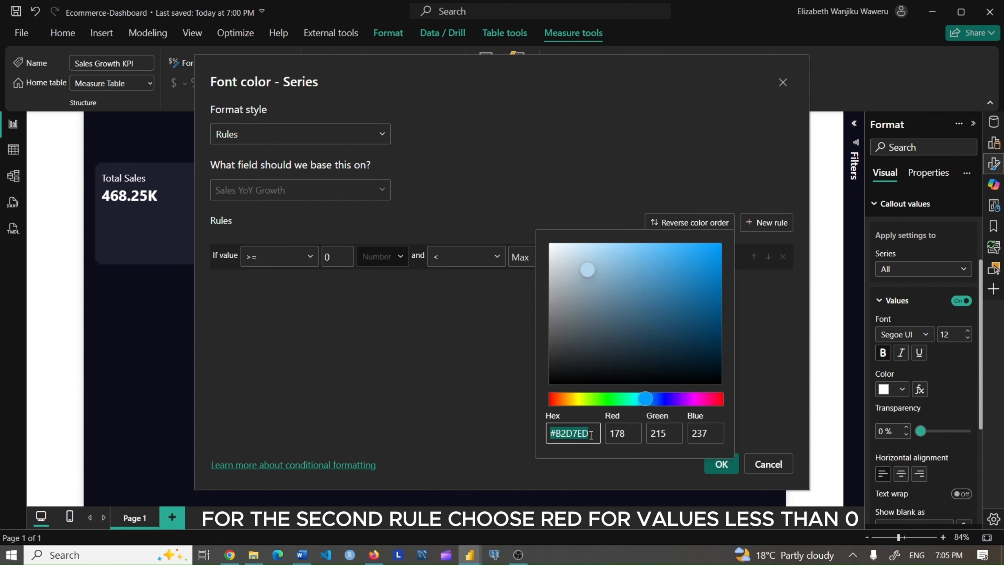
left_click(621, 399)
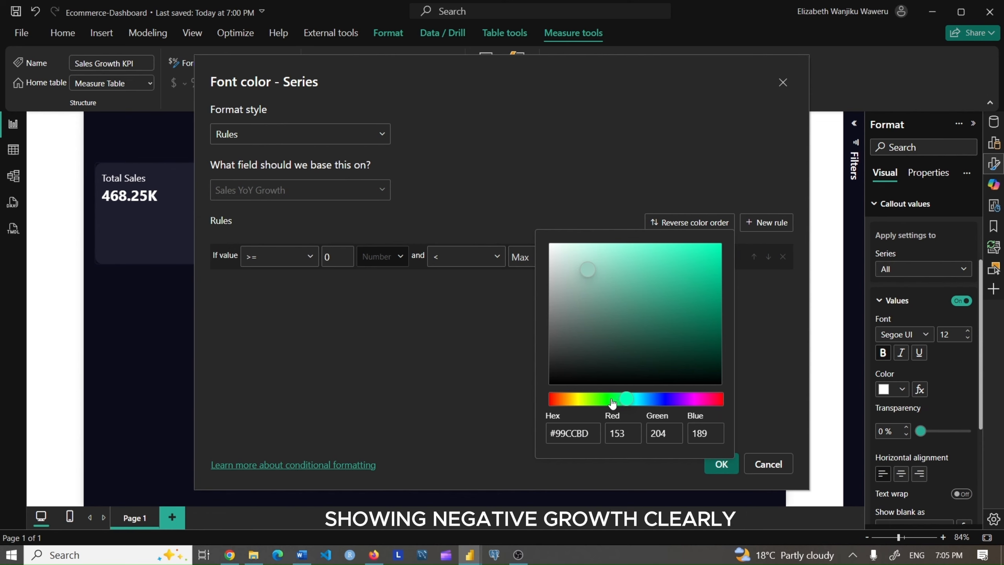
left_click(616, 401)
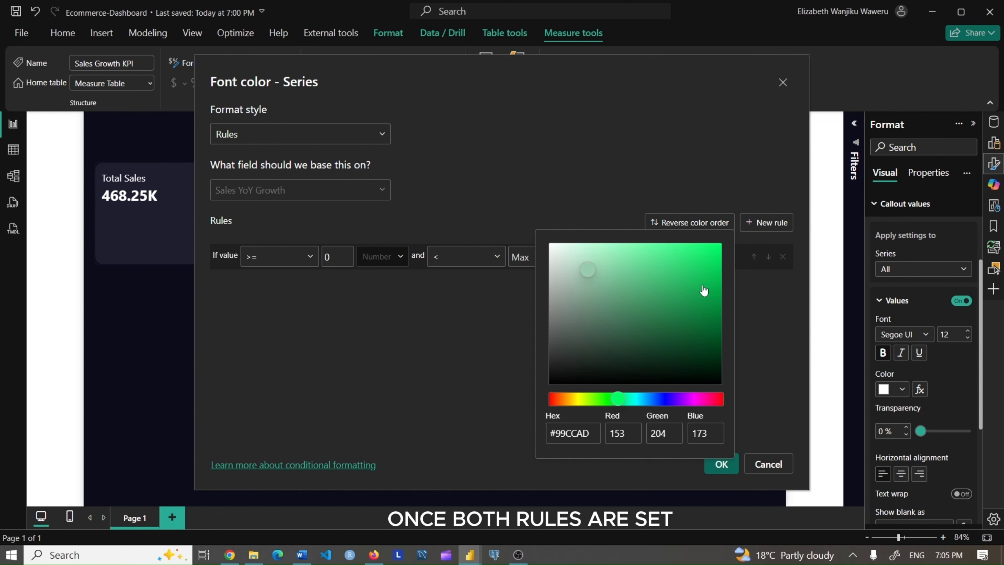
left_click(716, 291)
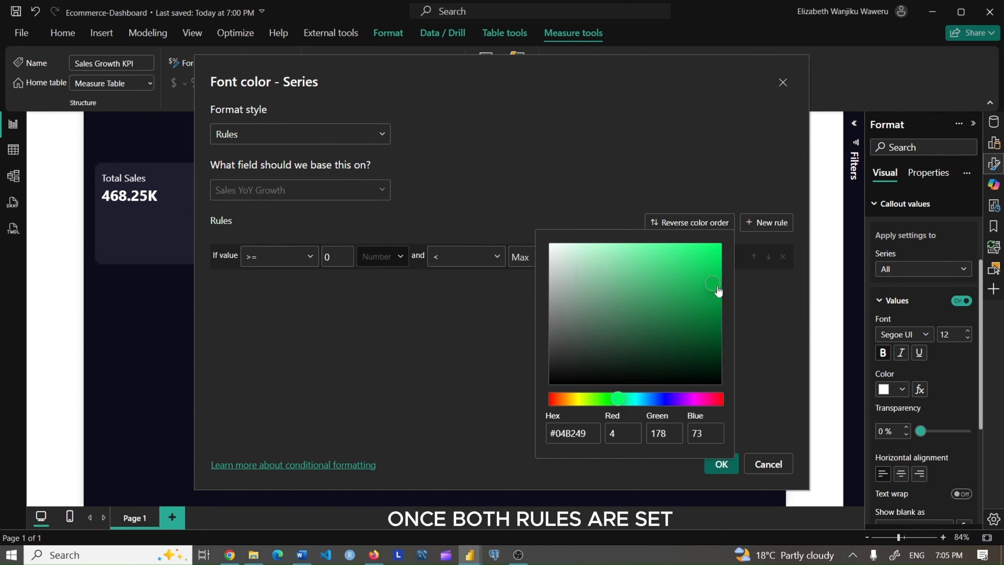
left_click(730, 464)
Add a second rule coloring values from Min to below 0 red, #FA0303, and apply the conditional formatting
left_click(766, 222)
left_click(645, 292)
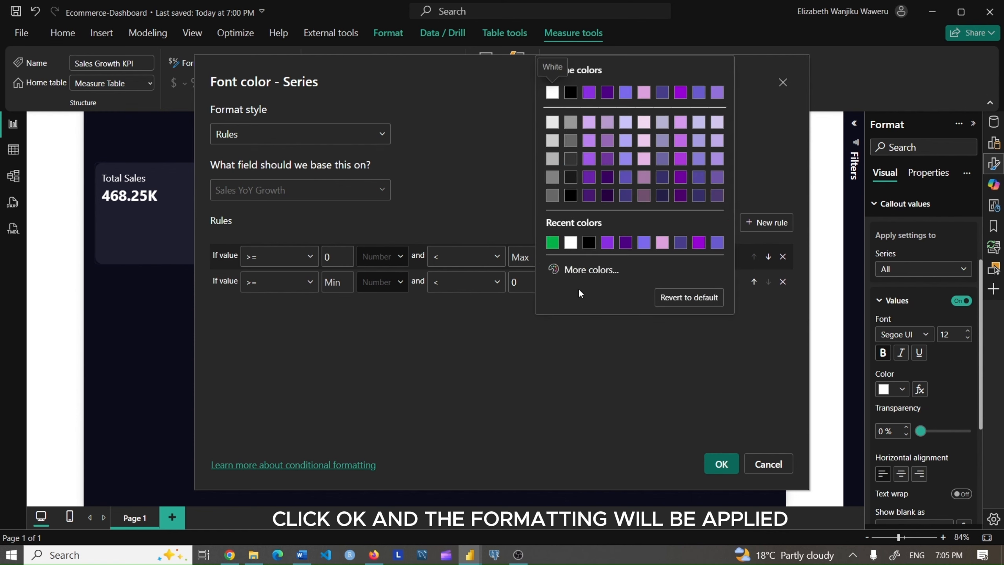
left_click(586, 267)
left_click(719, 224)
left_click(719, 78)
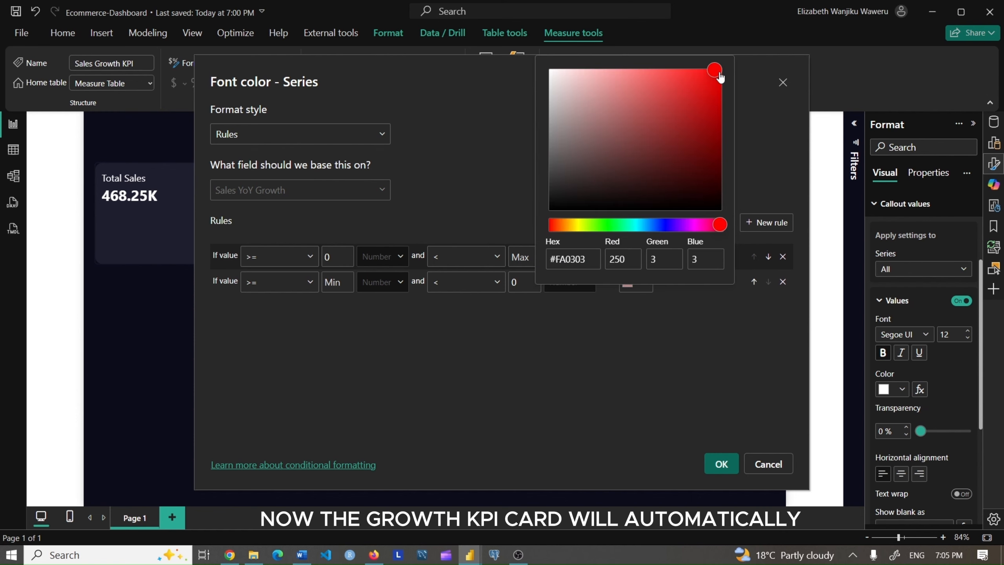
left_click(694, 387)
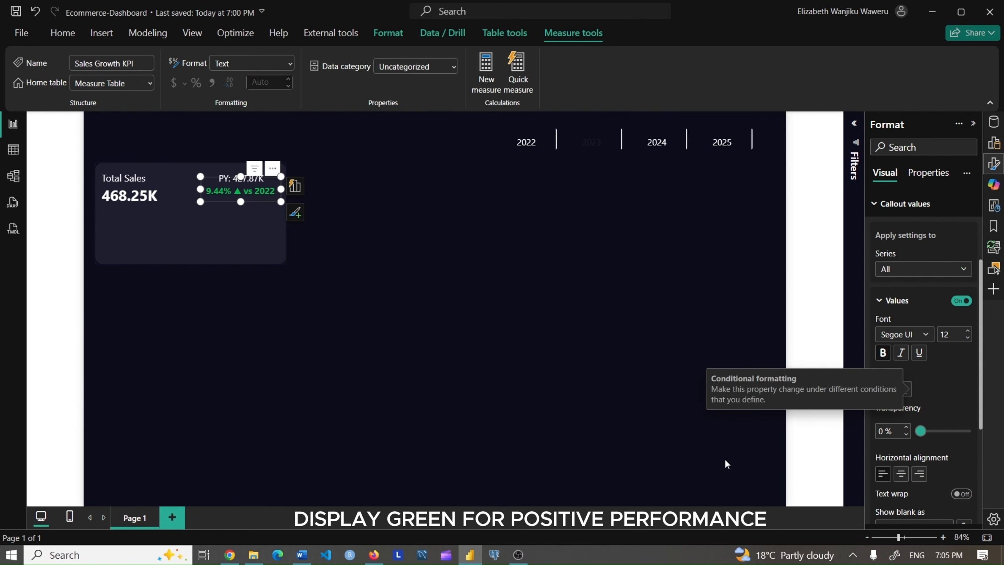
Insert a line chart beneath the Total Sales card, with Year-Month on the X-axis and Total Sales on the Y-axis
left_click(411, 264)
left_click(512, 64)
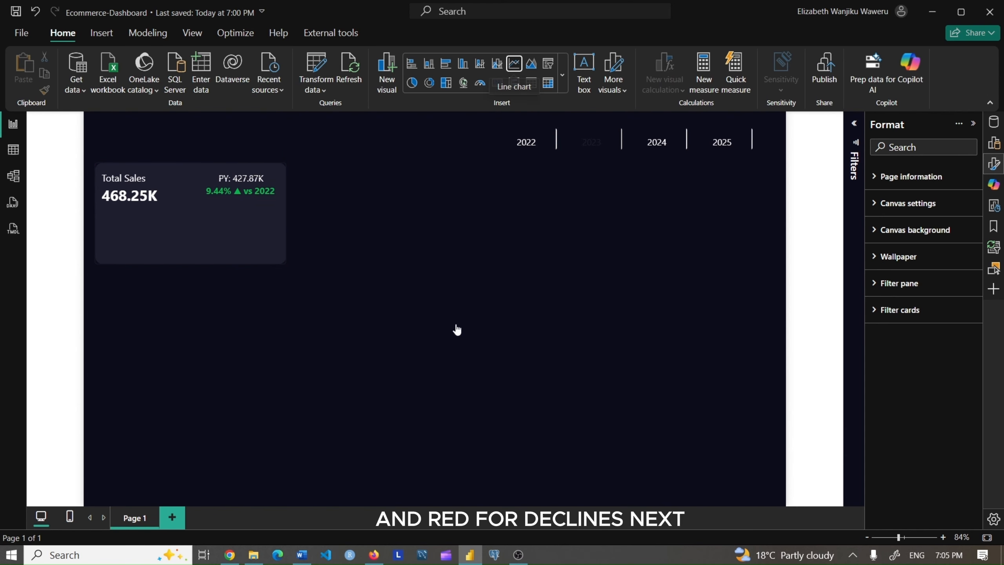
left_click_drag(225, 302, 398, 301)
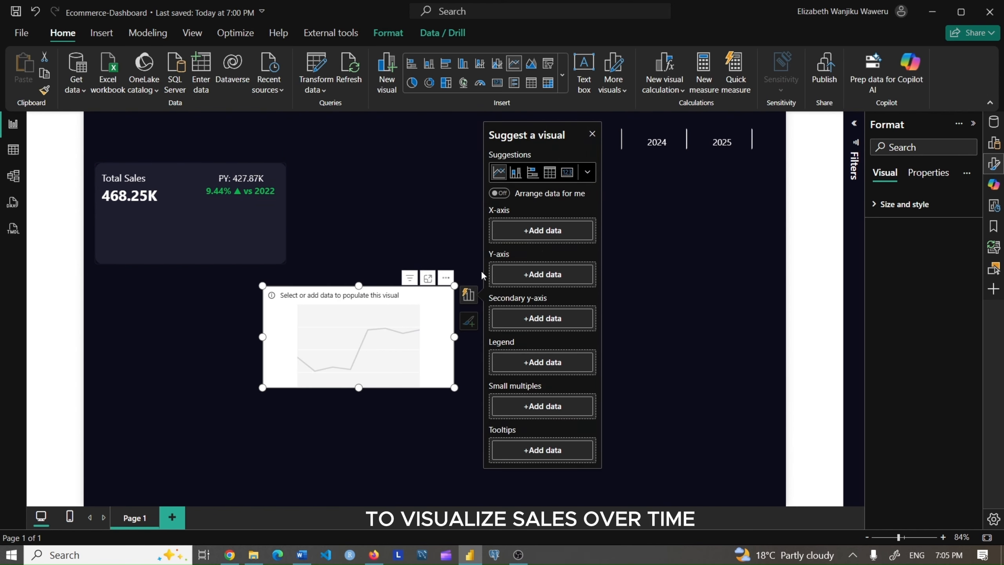
left_click(542, 230)
left_click(612, 147)
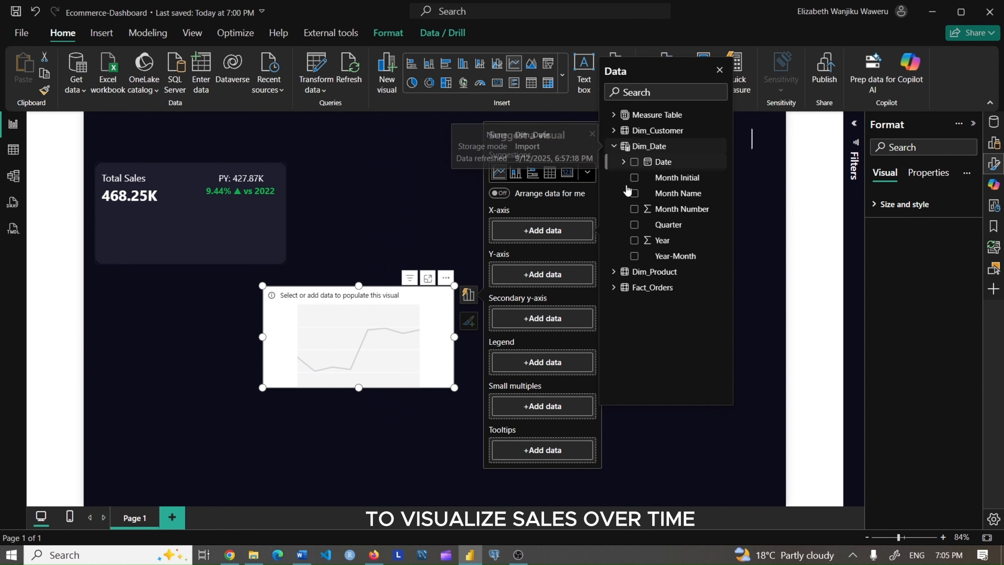
left_click(634, 255)
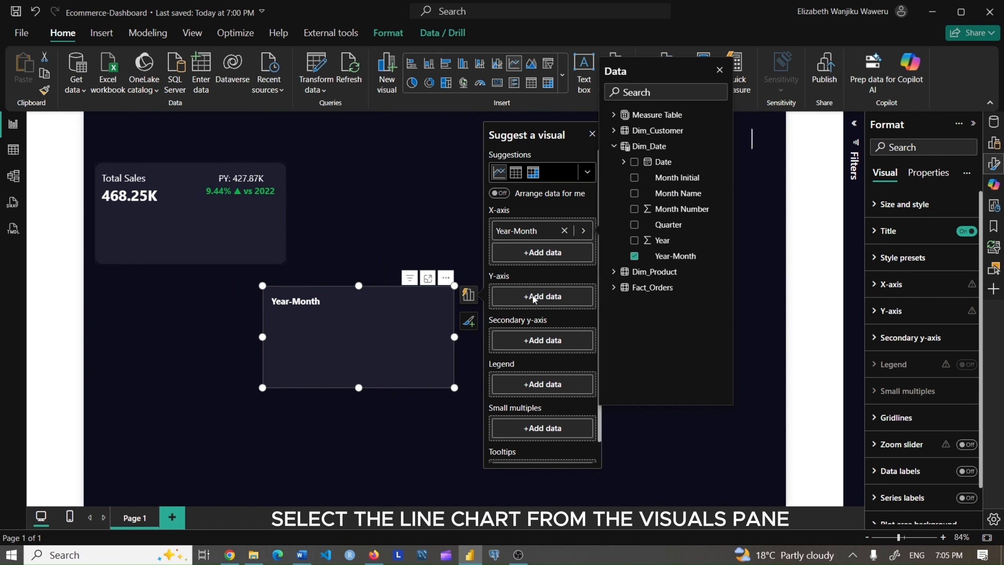
left_click(613, 183)
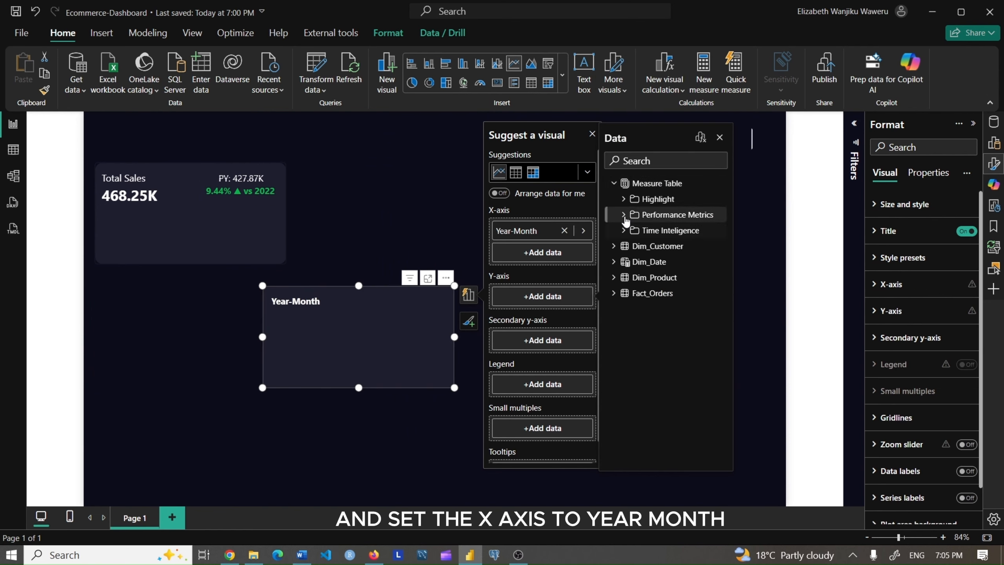
left_click(623, 214)
left_click(643, 277)
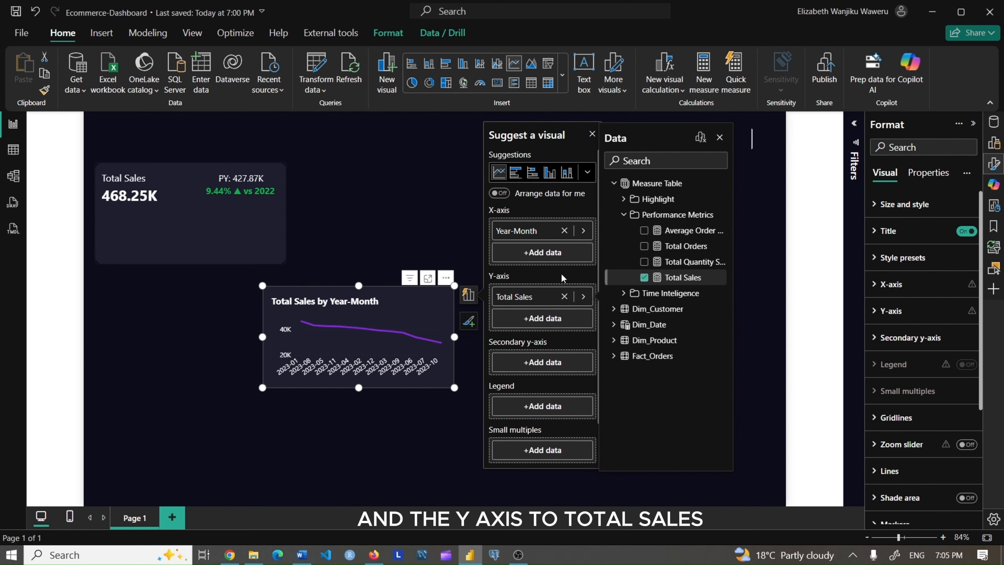
Clear the 2023 selection in the year slicer and enlarge the line chart to span most of the lower canvas
left_click(513, 339)
left_click_drag(457, 336, 548, 336)
left_click_drag(406, 288, 408, 254)
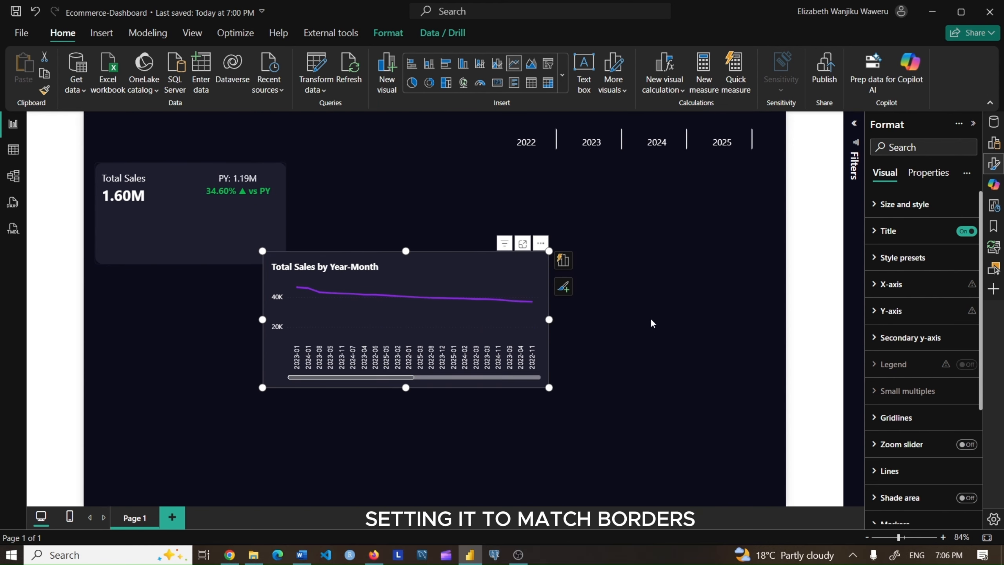
left_click_drag(650, 317, 736, 318)
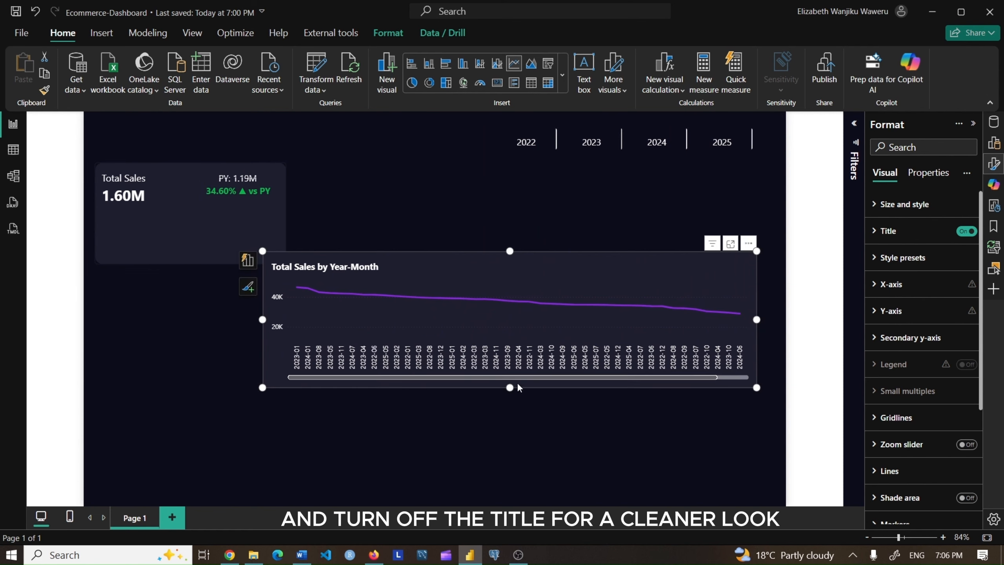
left_click_drag(509, 388, 506, 486)
left_click_drag(503, 268, 427, 267)
left_click_drag(682, 368, 747, 365)
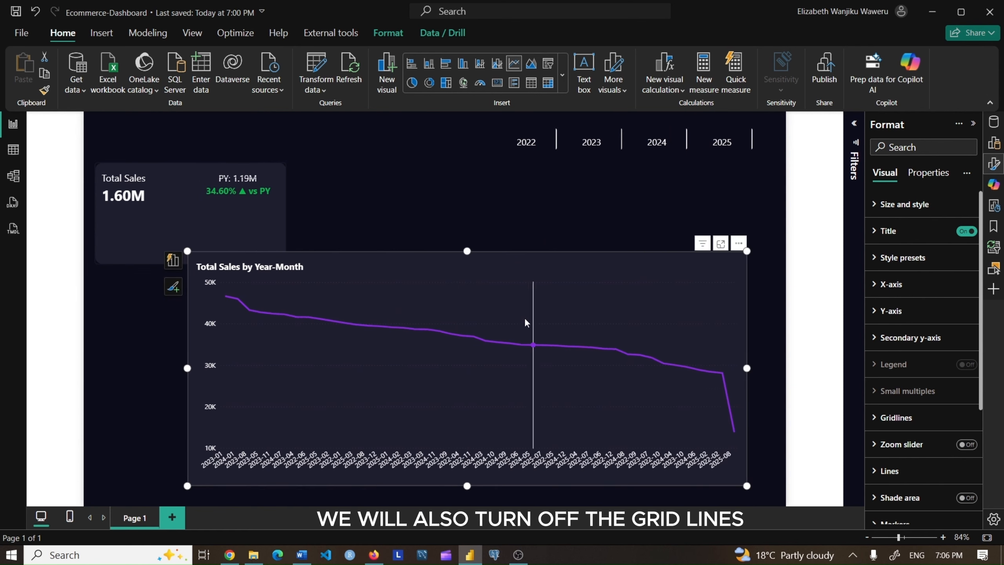
Apply the Matched borders style preset to the line chart and turn off its title
left_click(945, 259)
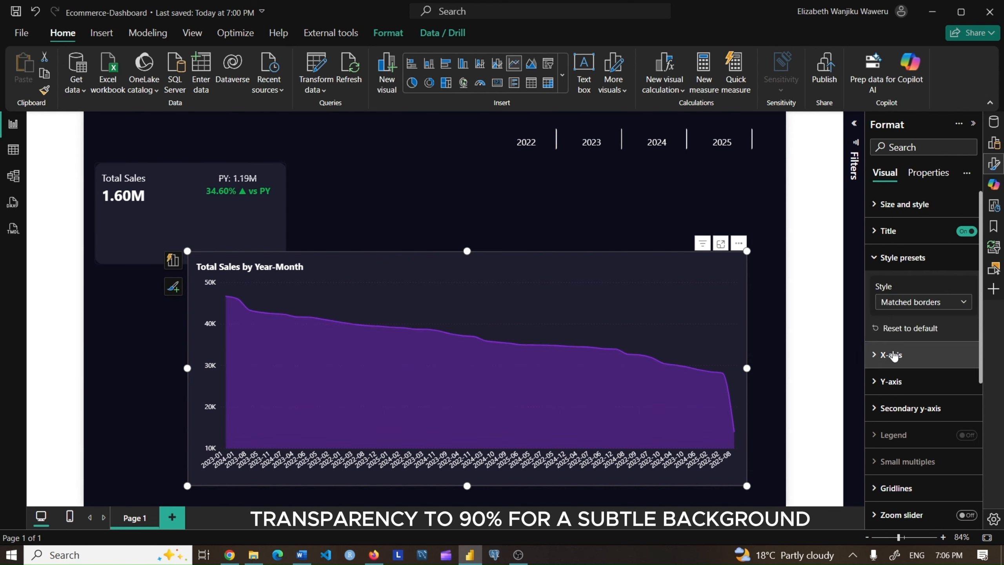
left_click(878, 257)
left_click(963, 233)
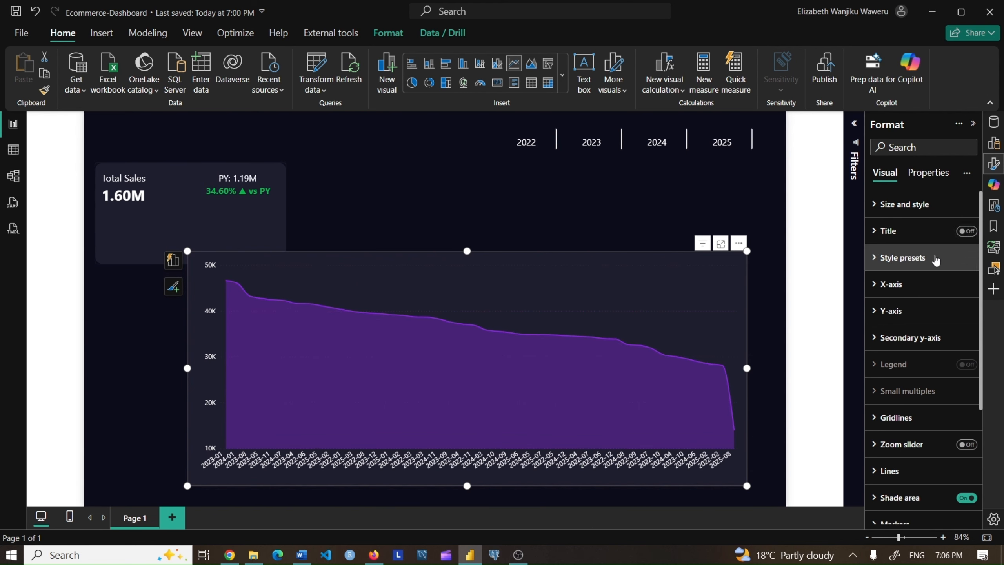
left_click(936, 284)
left_click(961, 318)
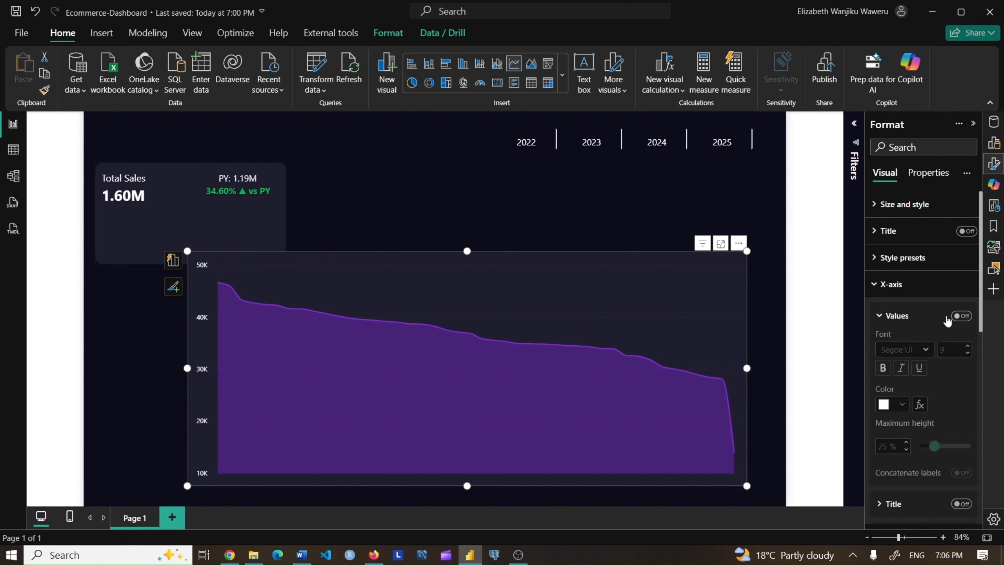
left_click(875, 285)
left_click(880, 284)
left_click(876, 285)
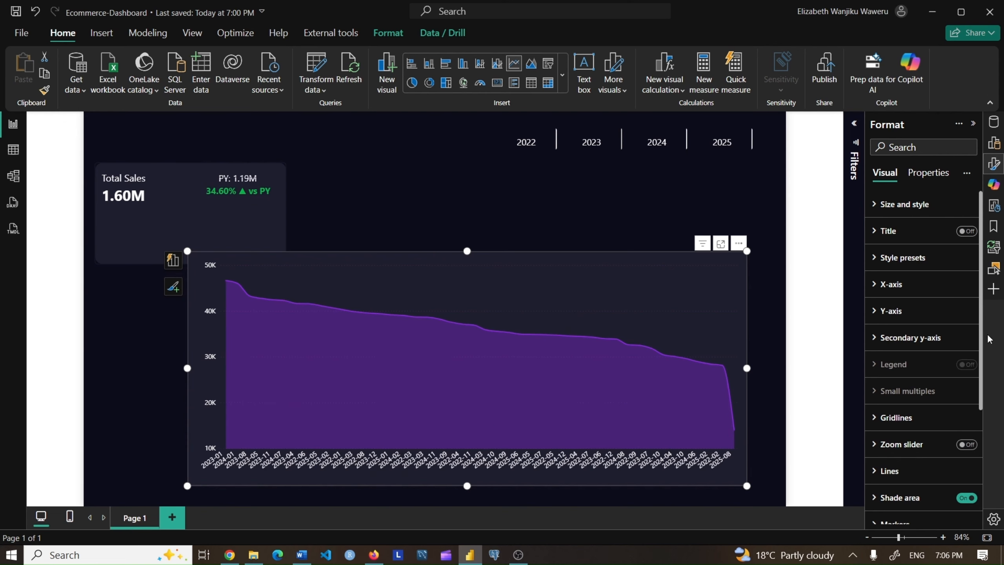
Try adjusting the transparency of the line chart's horizontal gridlines
scroll(980, 361, "down", 2)
left_click(891, 364)
scroll(980, 356, "down", 2)
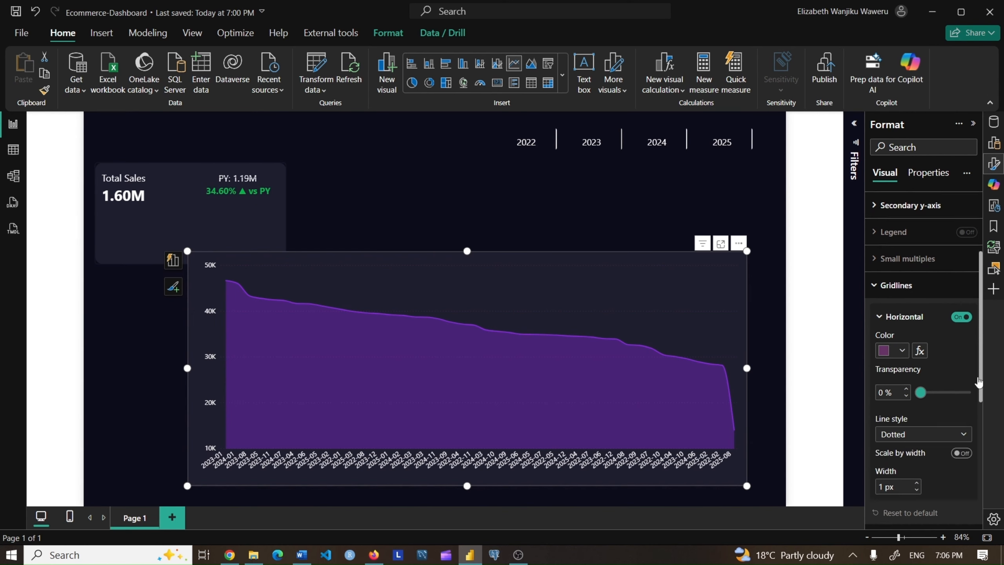
scroll(978, 382, "down", 1)
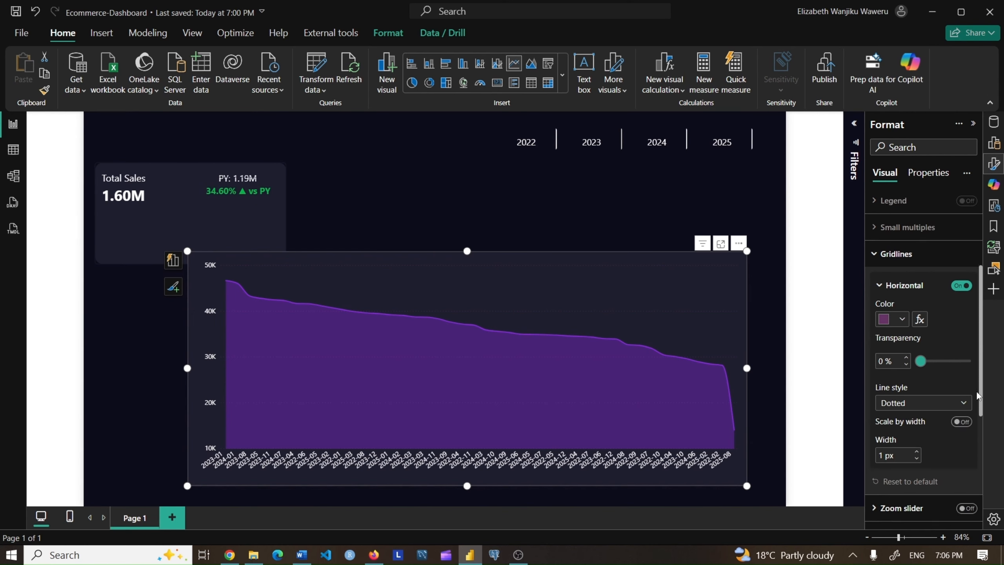
scroll(975, 391, "down", 1)
mouse_move(922, 327)
left_mouse_down()
mouse_move(948, 327)
mouse_move(905, 329)
left_mouse_up()
left_click(948, 218)
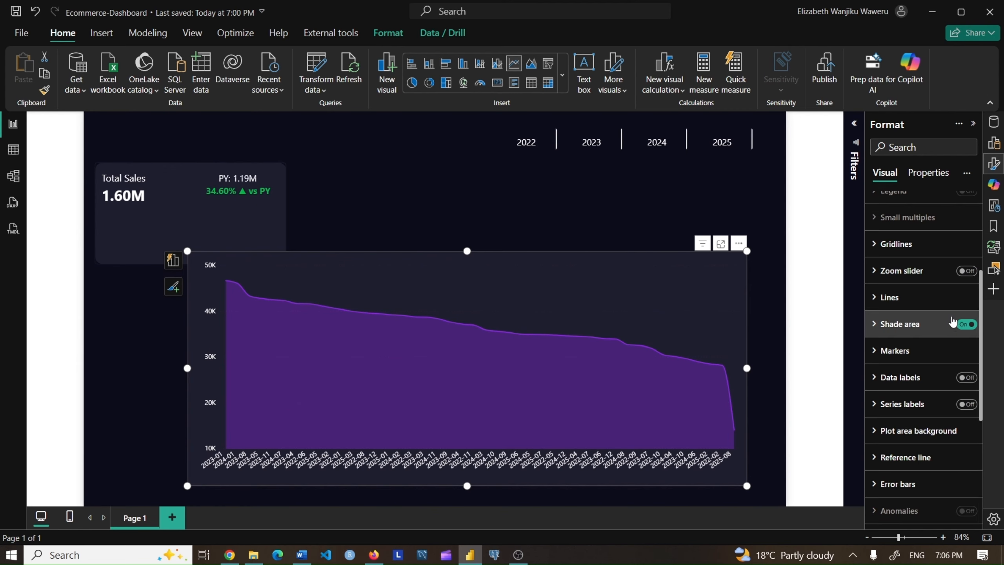
Set the area transparency of the line chart's shade area to 90%
left_click(982, 325)
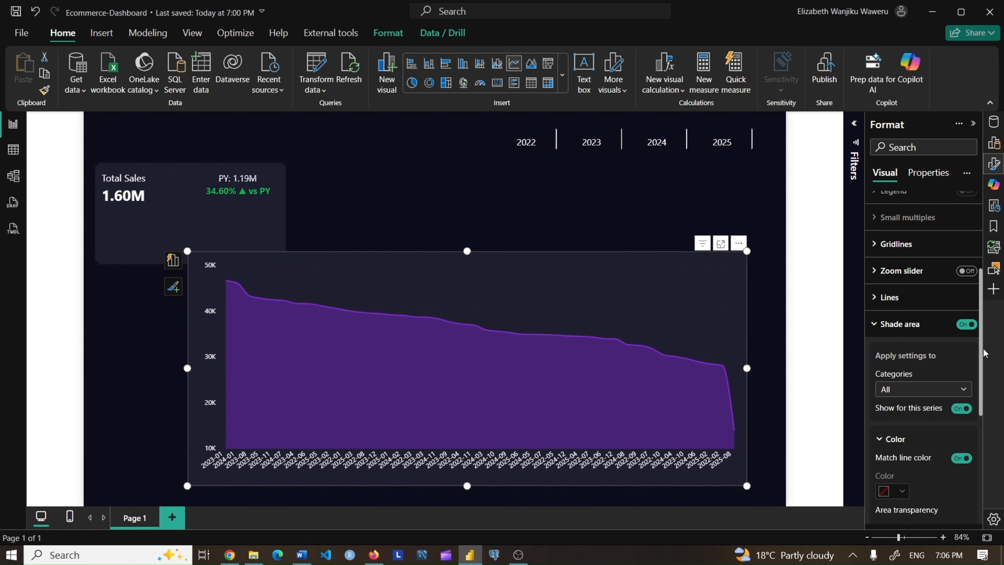
scroll(982, 347, "down", 4)
left_click_drag(964, 387, 966, 387)
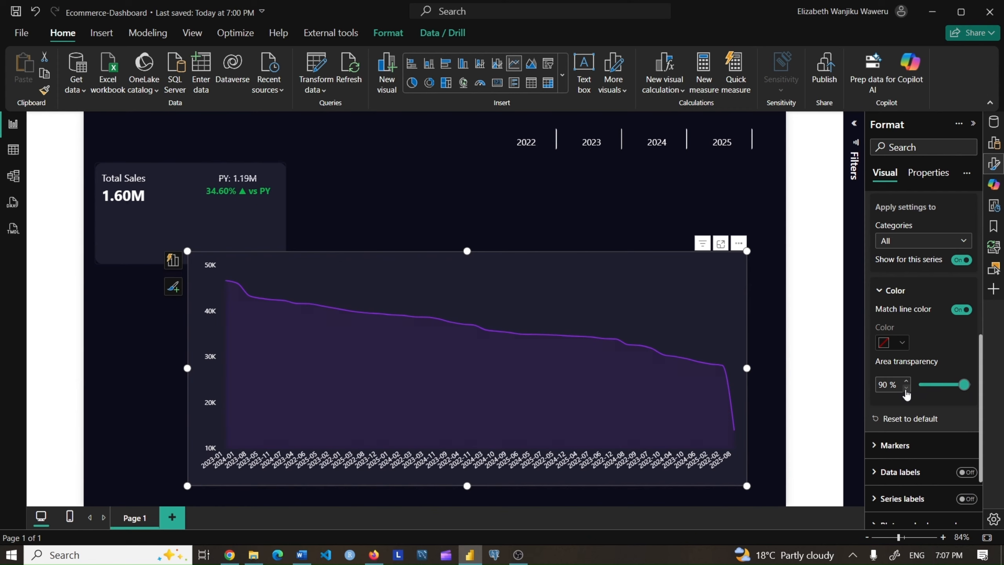
Sort the line chart's axis by Year-Month instead of by sales value
left_click(738, 242)
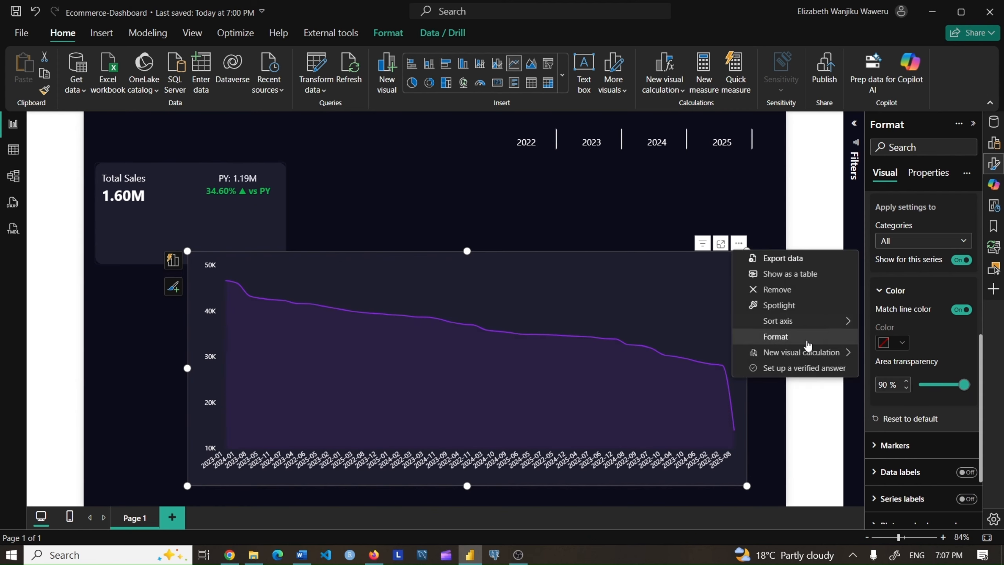
mouse_move(826, 328)
left_click(902, 321)
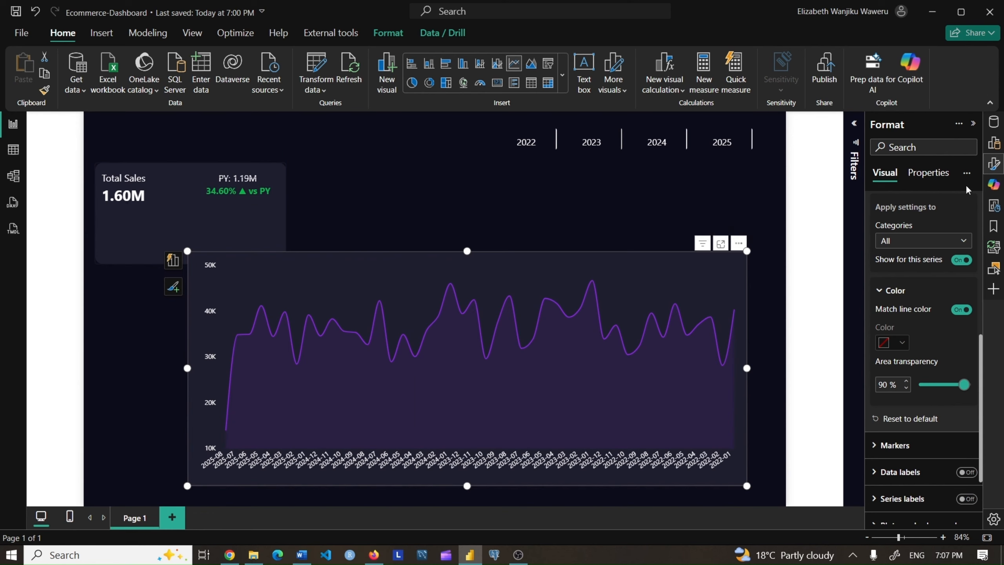
Add the Max_Sales and Min_Sales measures from the Highlight Sales folder to the line chart's Y-axis
left_click(993, 122)
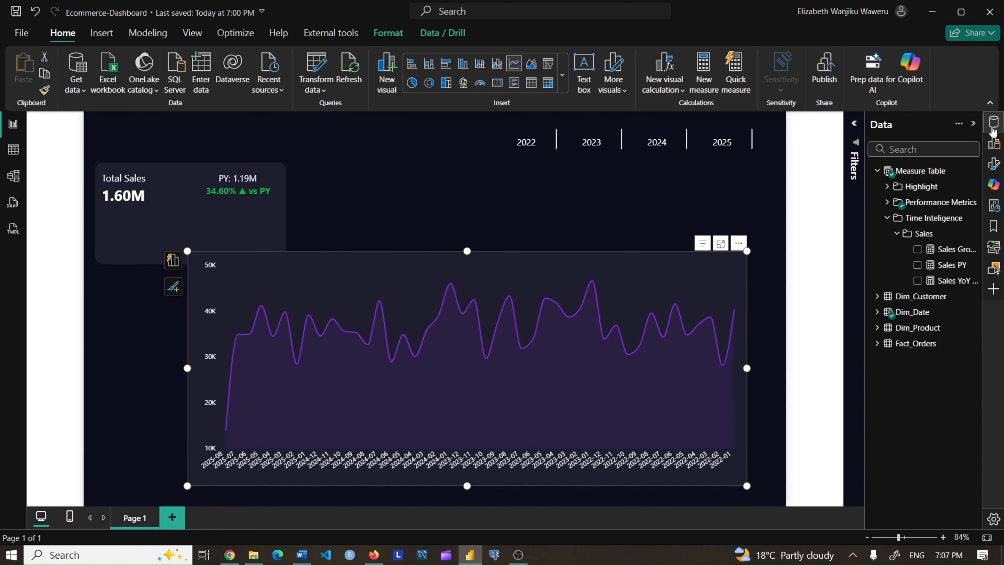
left_click(888, 220)
left_click(887, 189)
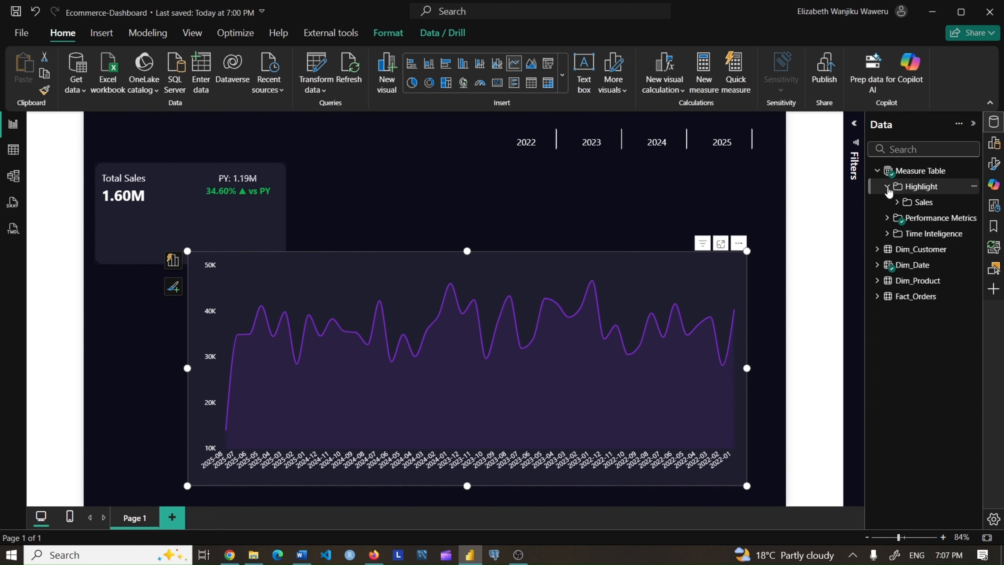
left_click(897, 202)
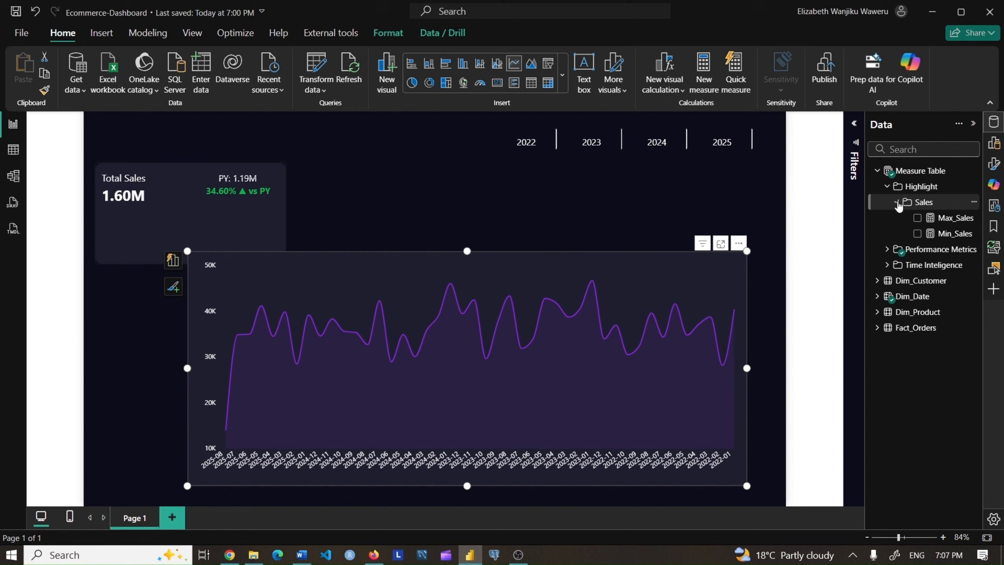
left_click(917, 219)
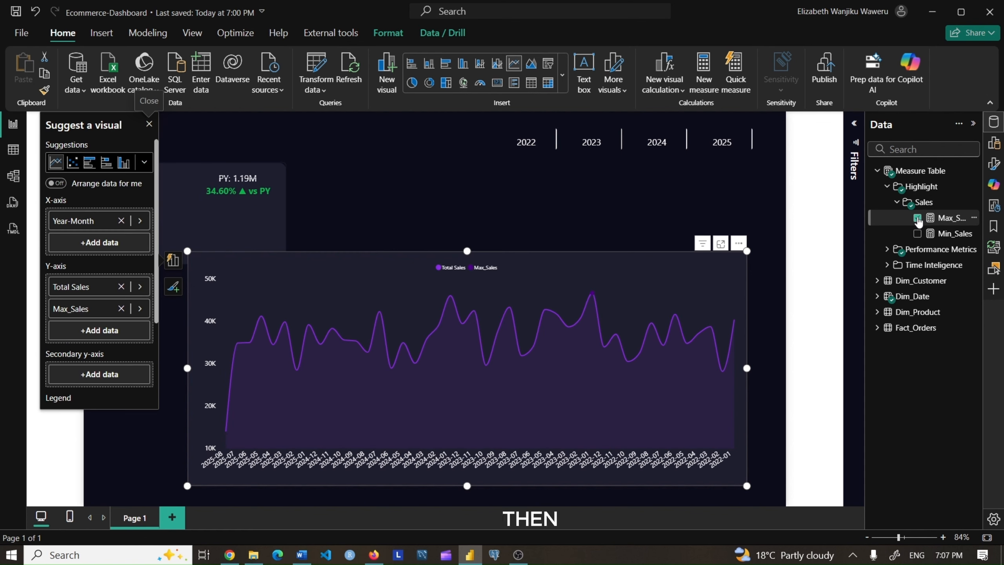
left_click(917, 233)
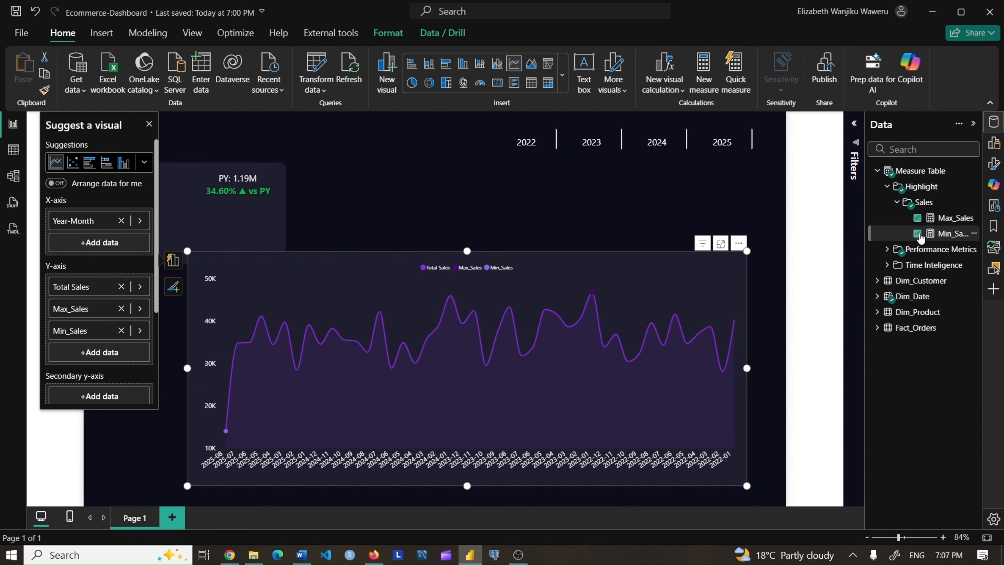
Turn on round markers for only the Max_Sales series of the line chart
left_click(994, 163)
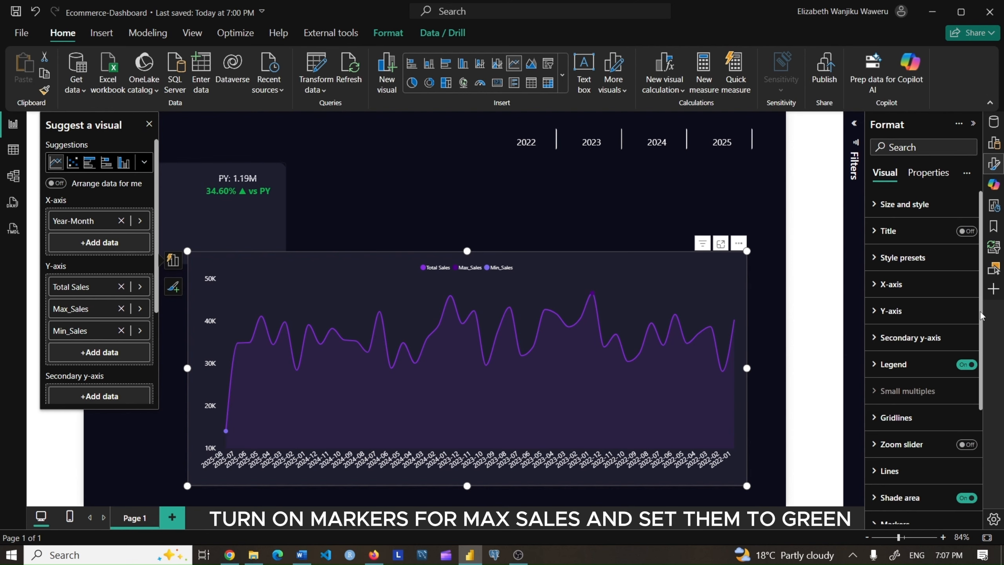
scroll(914, 316, "down", 3)
left_click(894, 392)
scroll(964, 340, "down", 5)
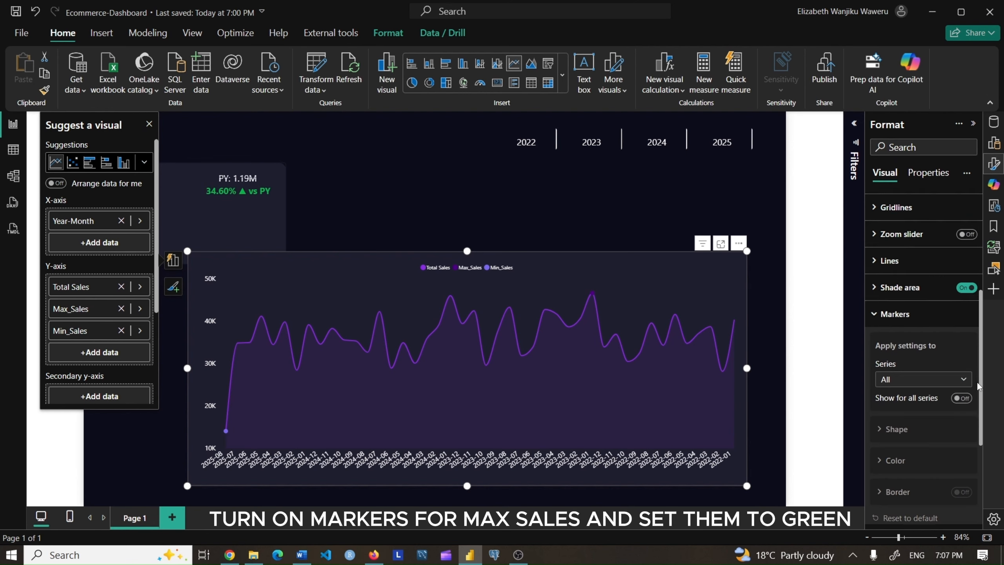
left_click(960, 298)
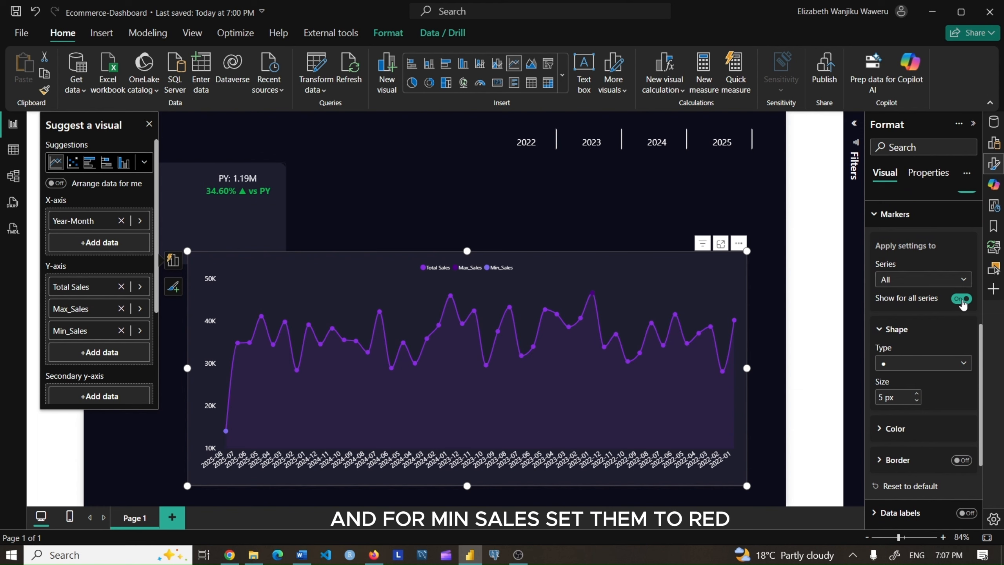
left_click(922, 279)
left_click(908, 325)
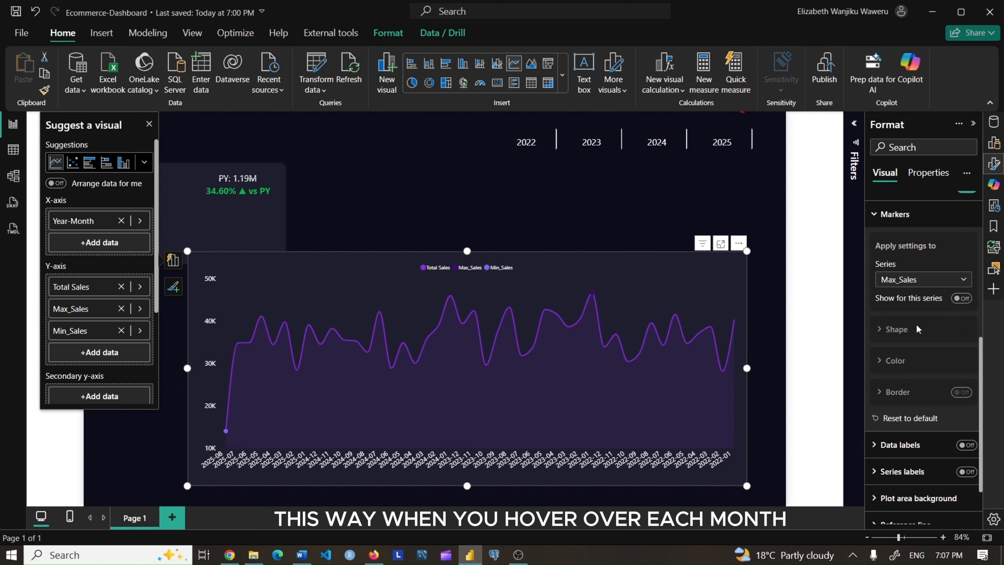
left_click(961, 299)
scroll(948, 324, "down", 1)
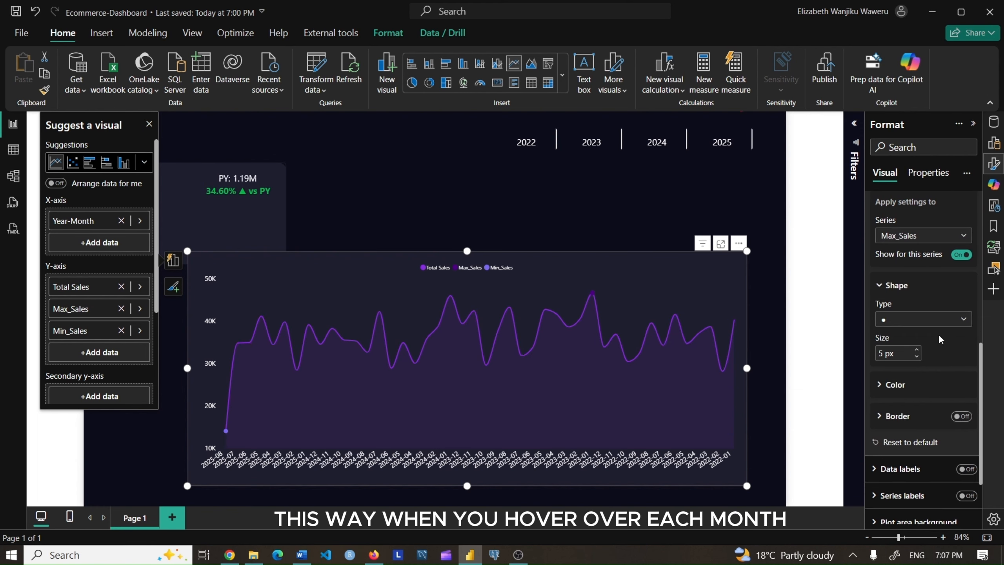
left_click(935, 320)
left_click(914, 333)
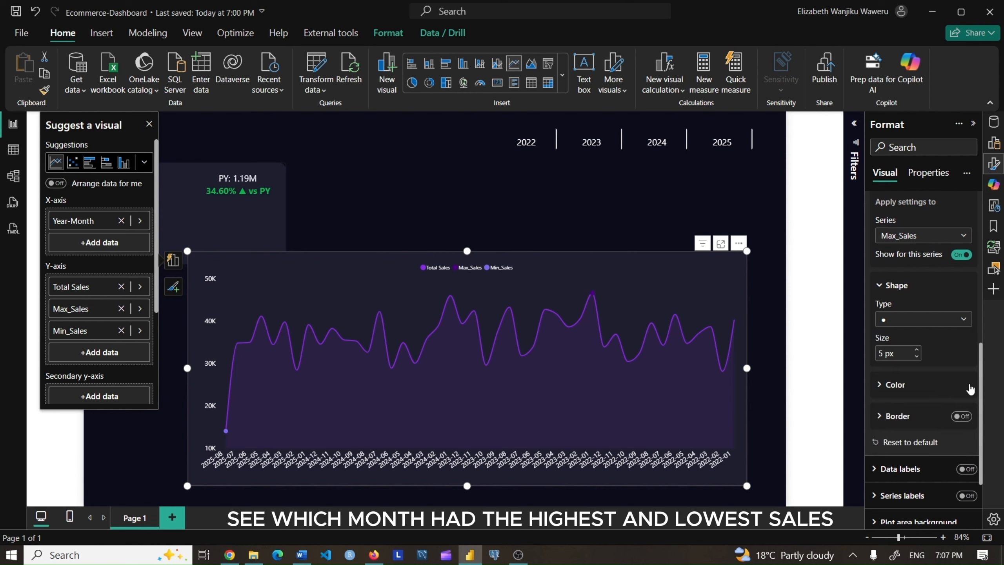
Set the Max_Sales marker color to green #01BF3D
left_click_drag(979, 375, 981, 394)
left_click(898, 352)
left_click(900, 375)
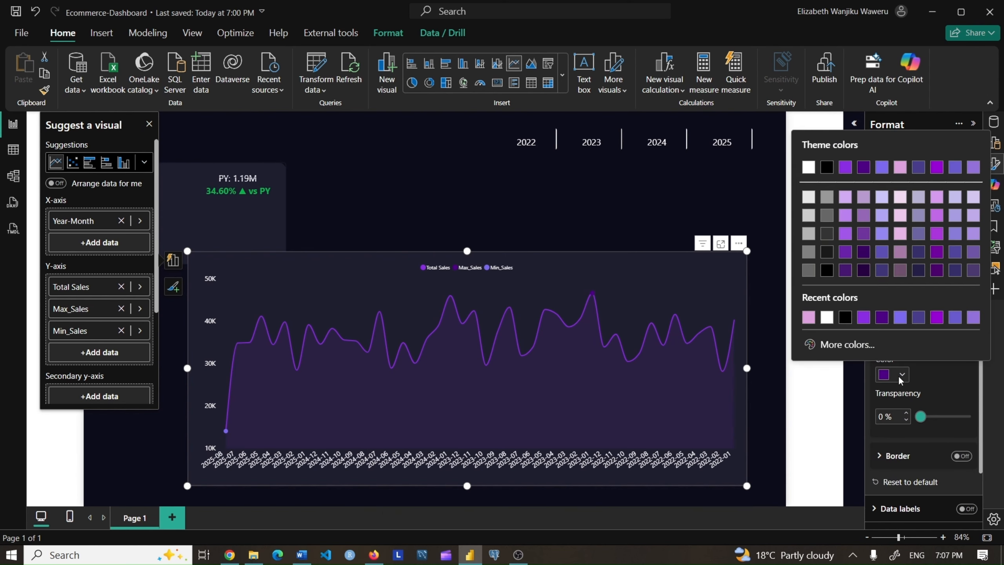
left_click(858, 348)
left_click(870, 299)
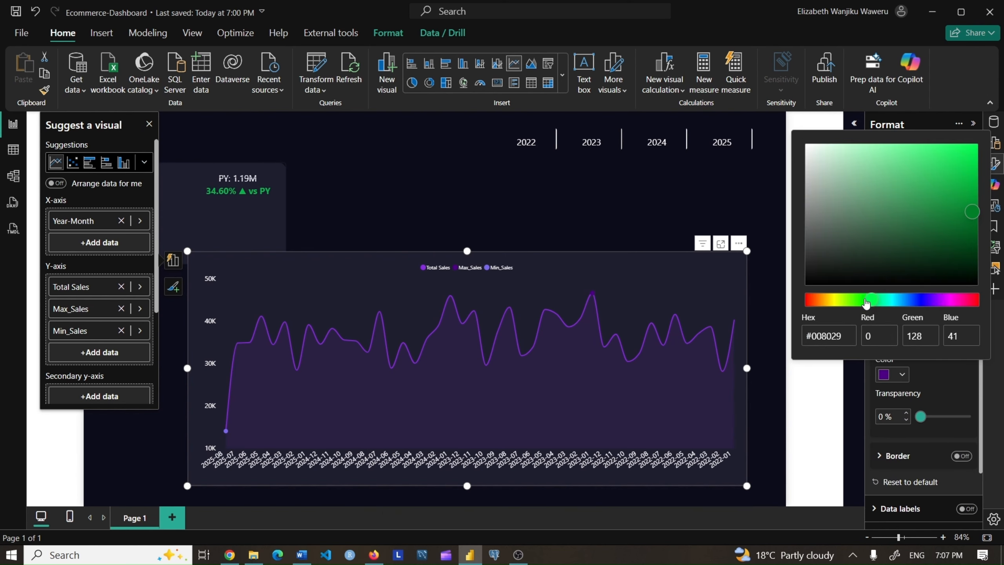
left_click(974, 178)
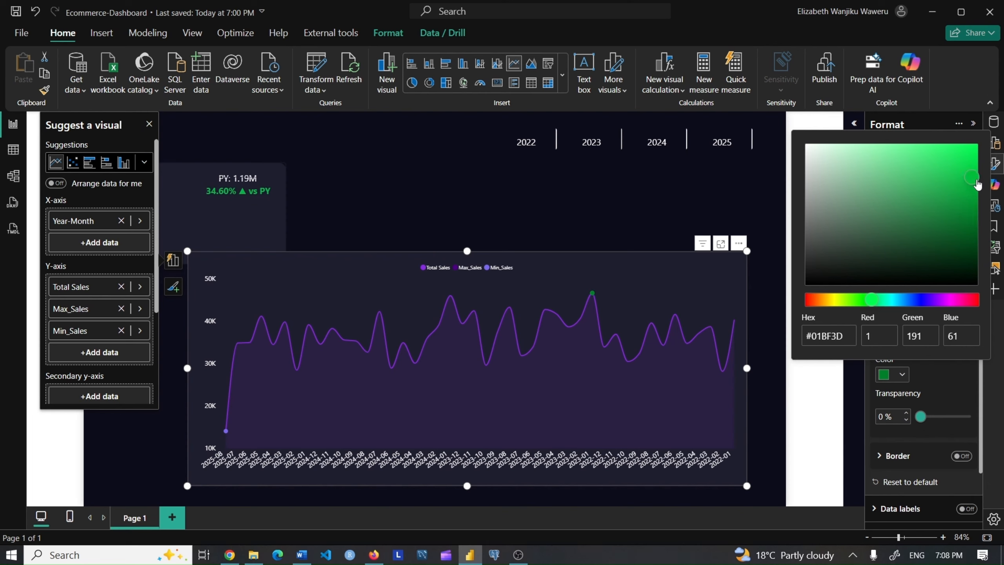
left_click(860, 378)
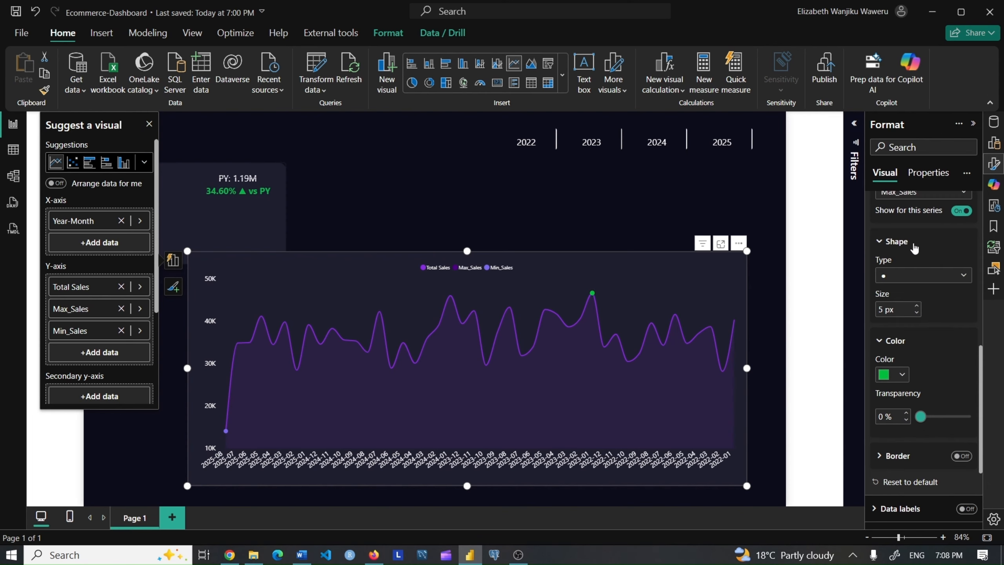
Turn on markers for the Min_Sales series and color them red #FA0202
scroll(978, 384, "up", 3)
left_click(920, 286)
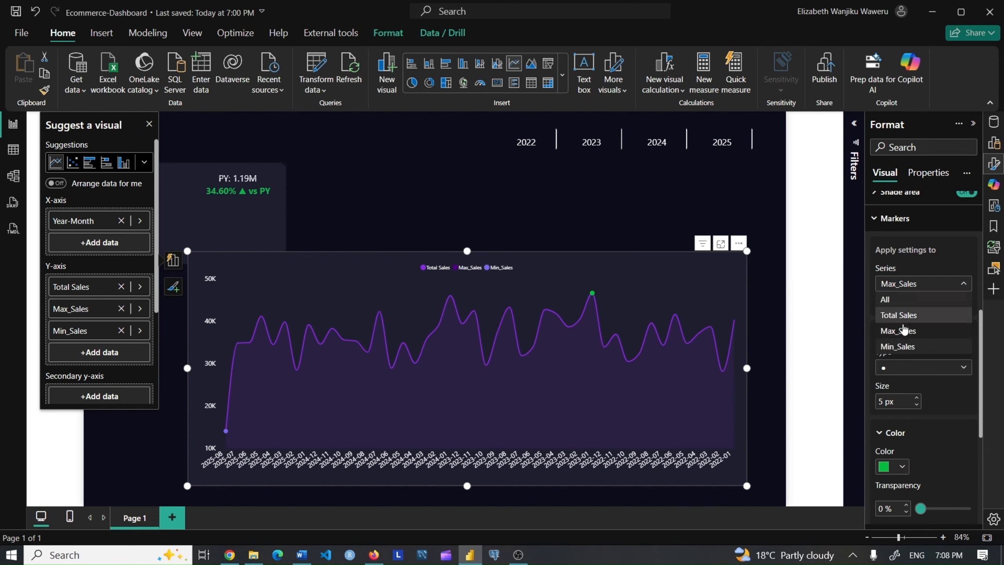
left_click(900, 346)
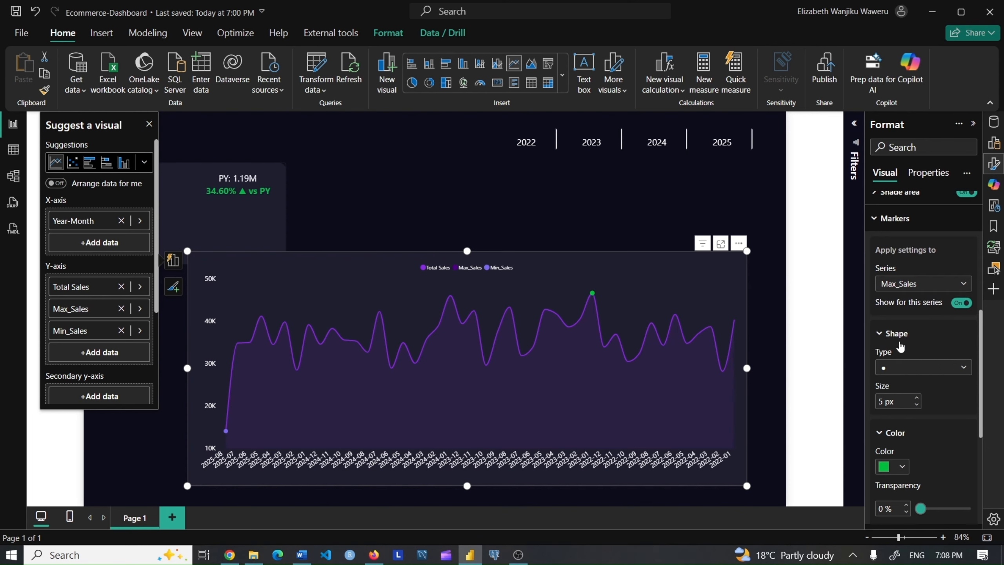
left_click(957, 303)
left_click(899, 467)
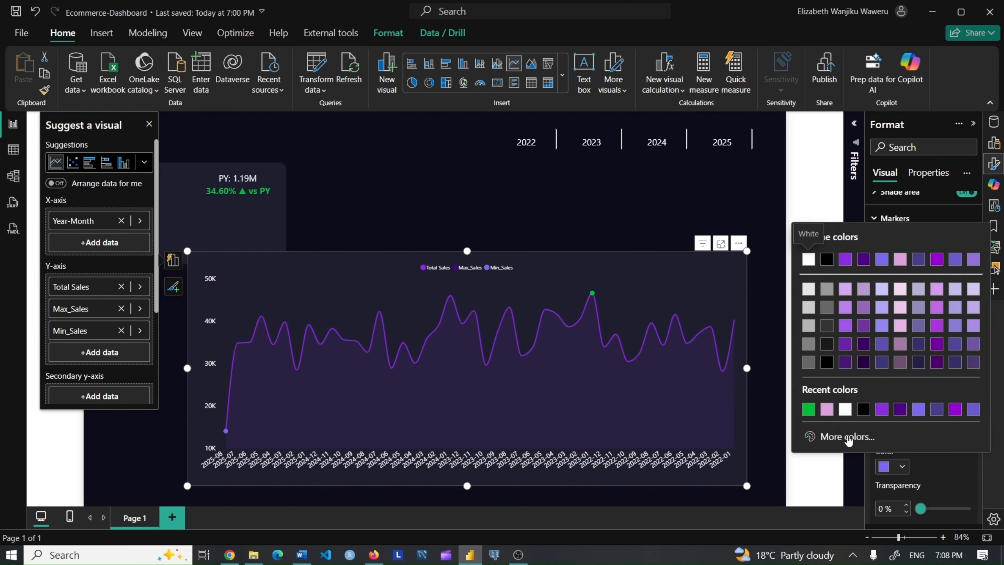
left_click(846, 437)
left_click(973, 393)
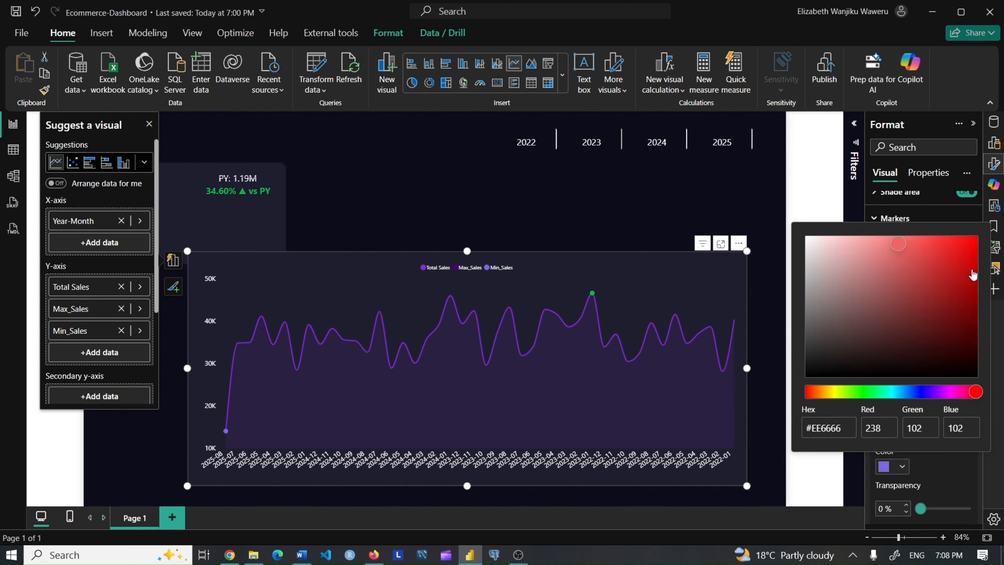
left_click(975, 239)
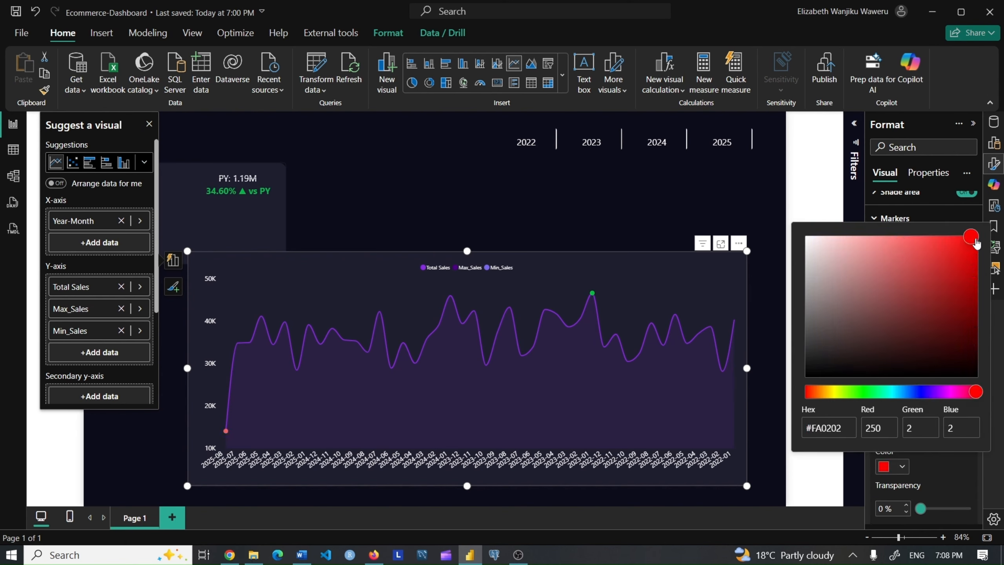
left_click(774, 296)
Review the line chart's line settings, including the available interpolation types
scroll(933, 377, "up", 6)
scroll(908, 409, "down", 6)
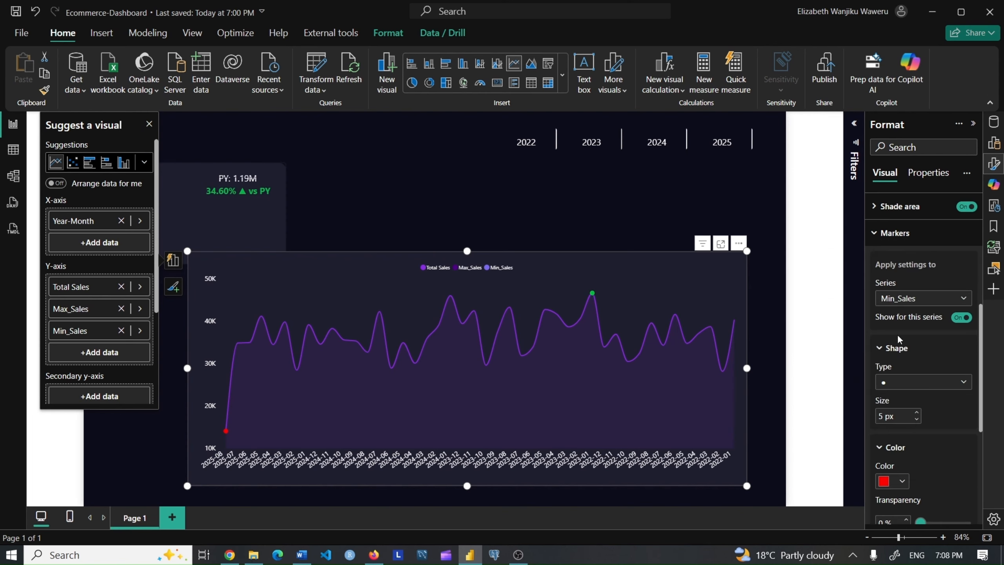
left_click(881, 234)
left_click(889, 295)
scroll(978, 354, "down", 2)
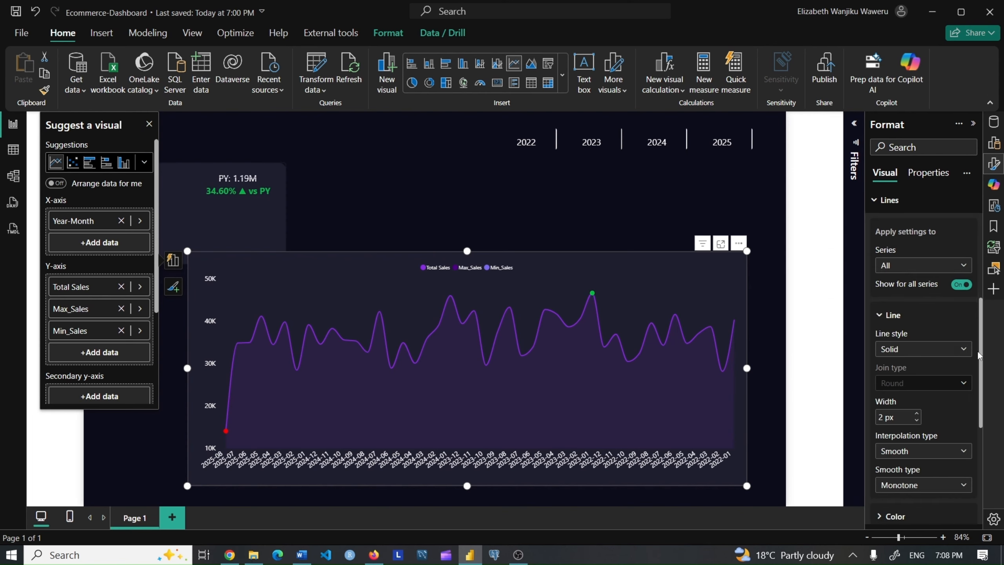
scroll(948, 363, "down", 4)
left_click(907, 304)
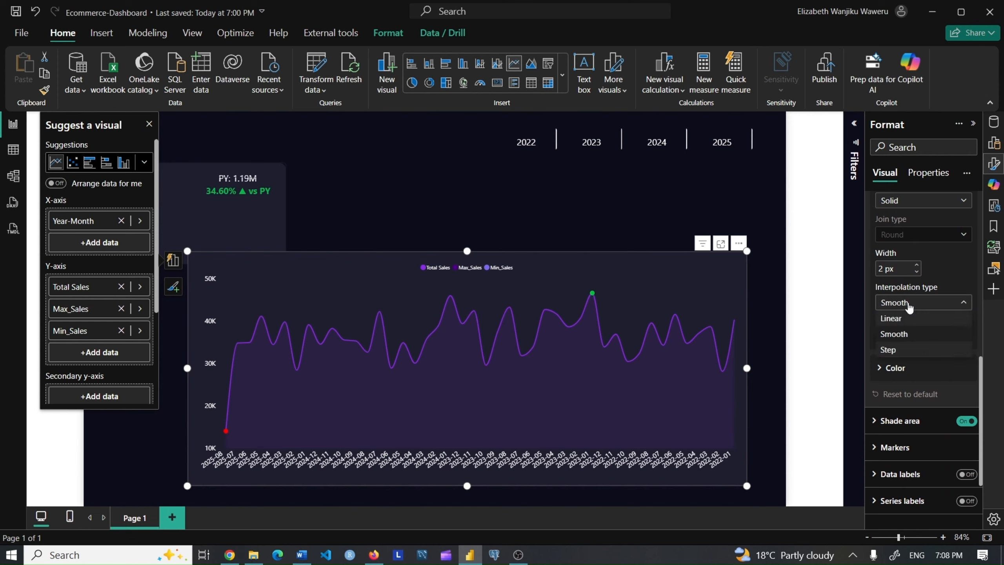
left_click(910, 308)
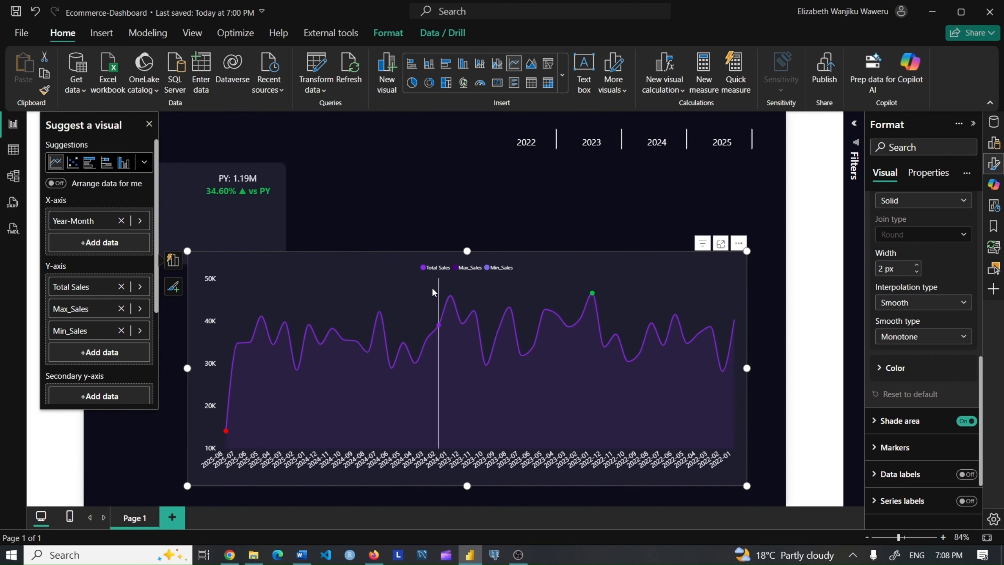
Filter the report by 2022, 2023, 2024 and 2025 in turn to check the markers, and finish on 2022
left_click(525, 143)
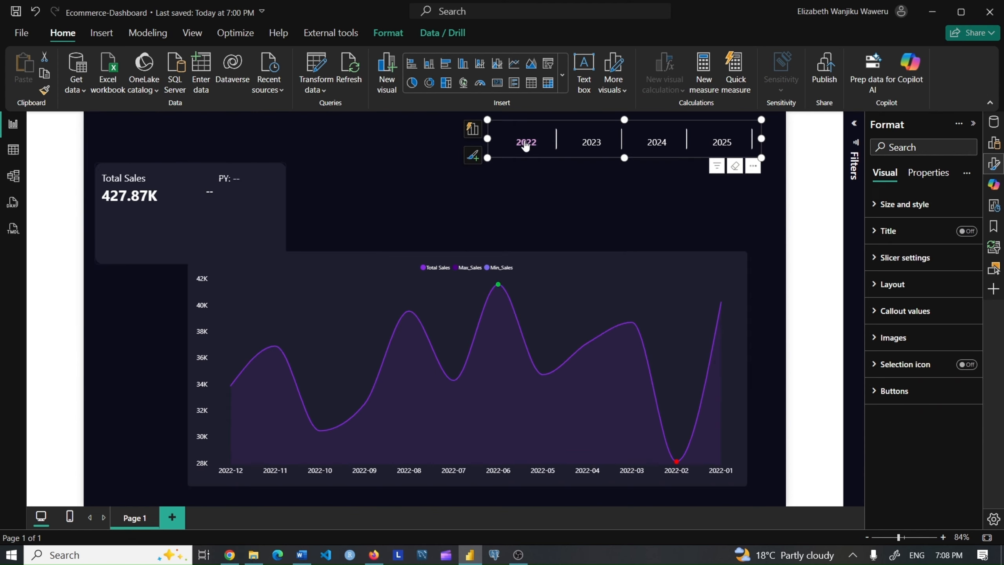
left_click(599, 147)
left_click(660, 144)
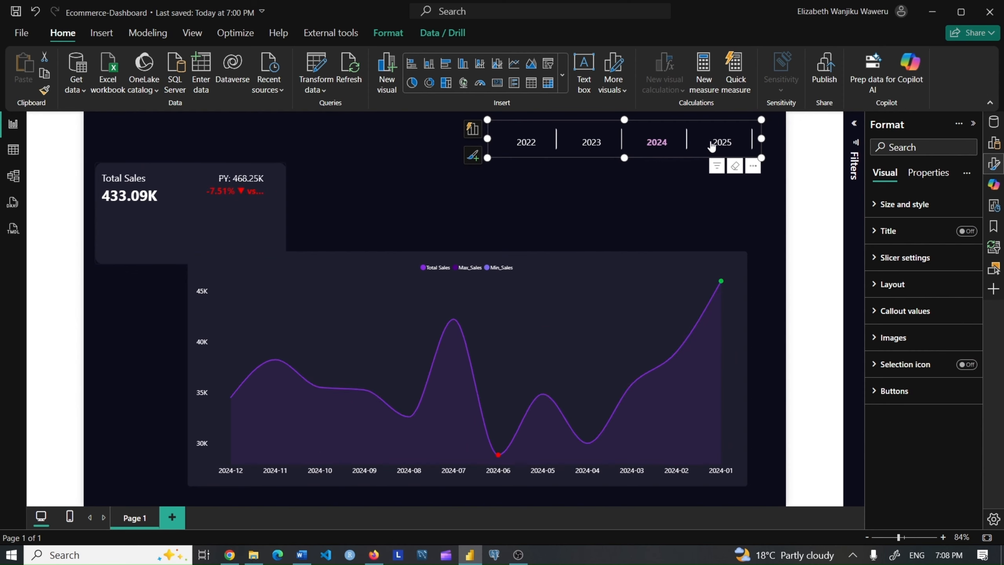
left_click(716, 144)
left_click(529, 142)
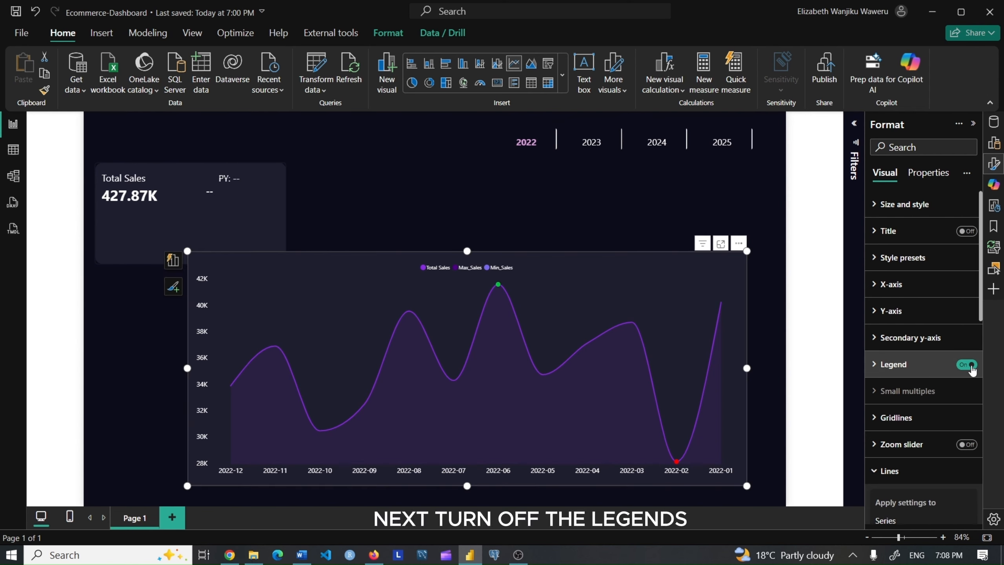
Turn off the line chart's legend and its X-axis and Y-axis values
left_click(904, 291)
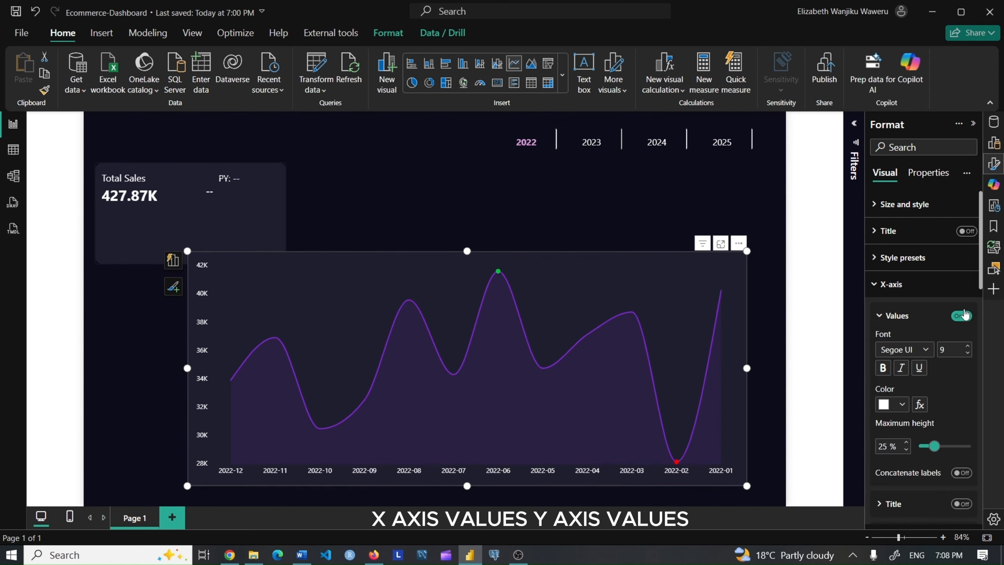
left_click(913, 294)
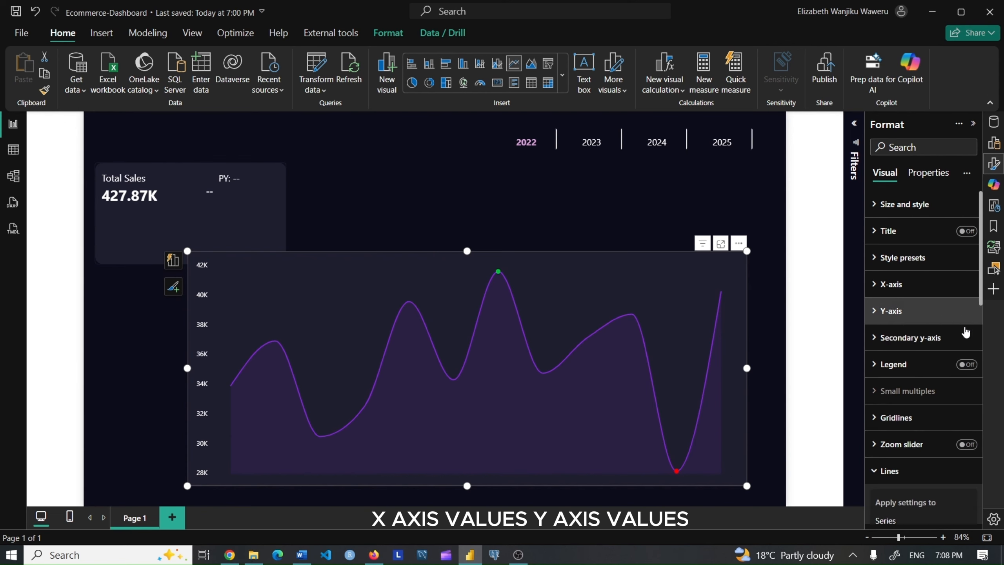
left_click(916, 312)
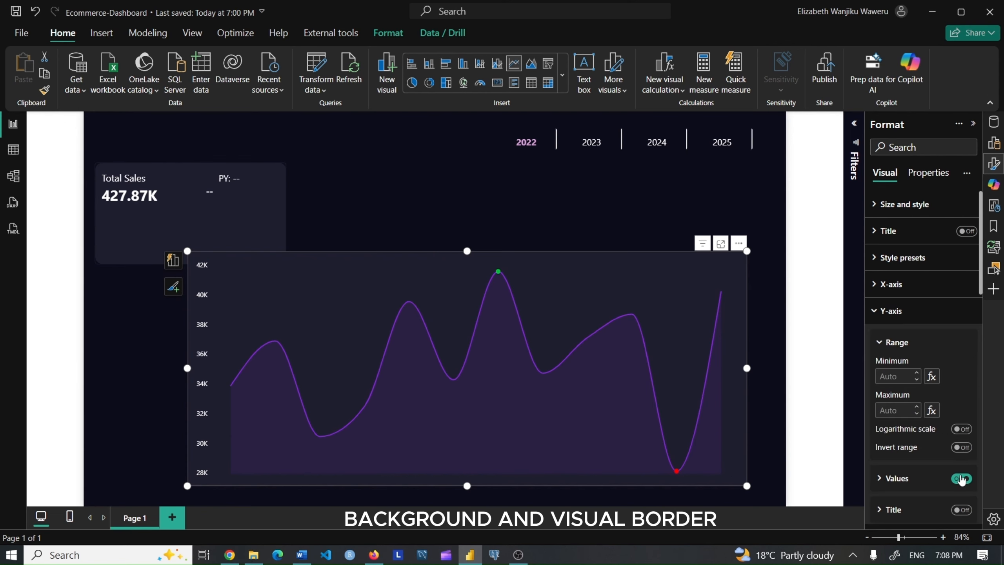
left_click(961, 479)
left_click(878, 311)
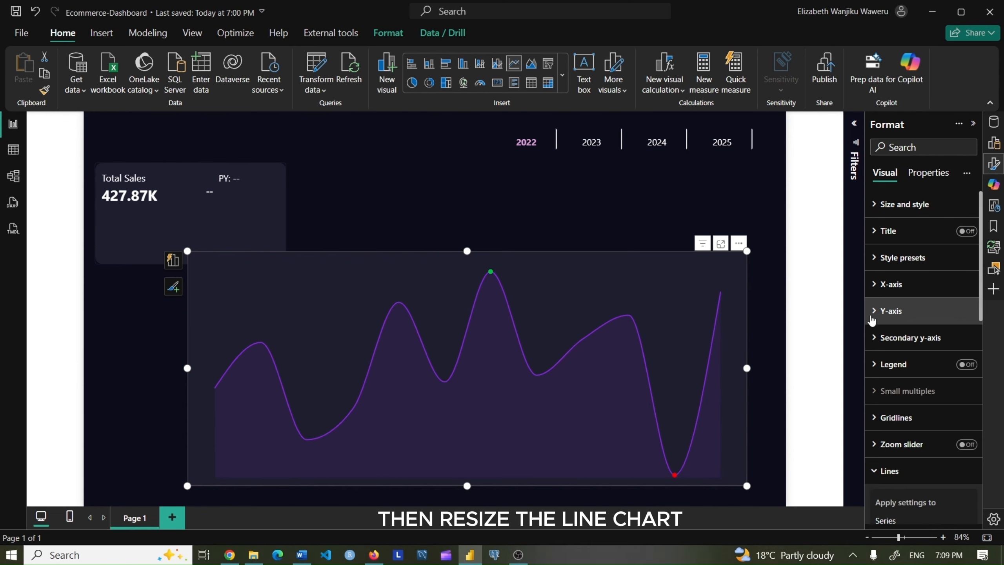
Turn off the line chart's background and visual border
left_click(878, 204)
left_click(961, 453)
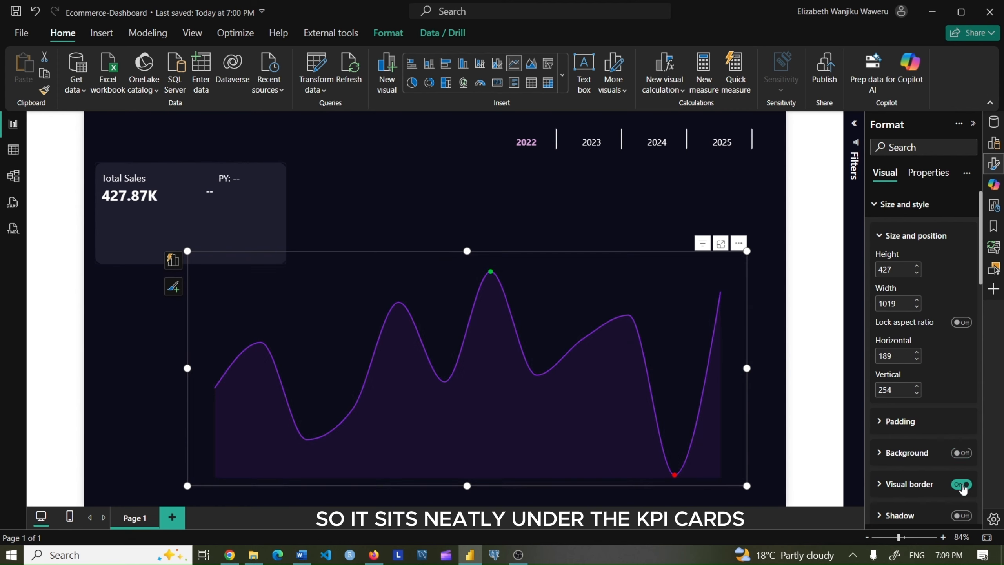
left_click(961, 484)
left_click(904, 204)
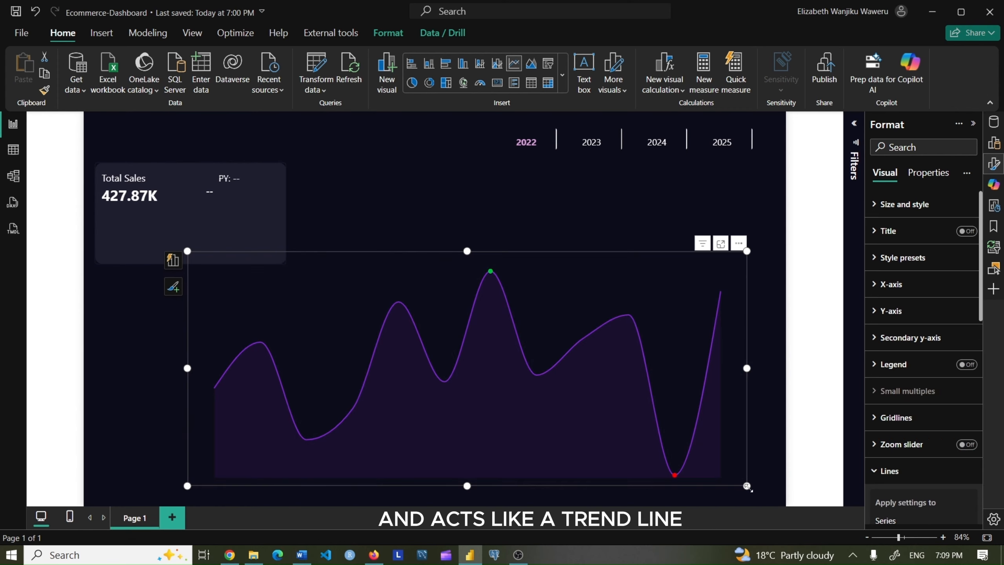
Shrink the line chart and fit it inside the Total Sales card, with its top edge below the card's title
left_click_drag(746, 486, 400, 347)
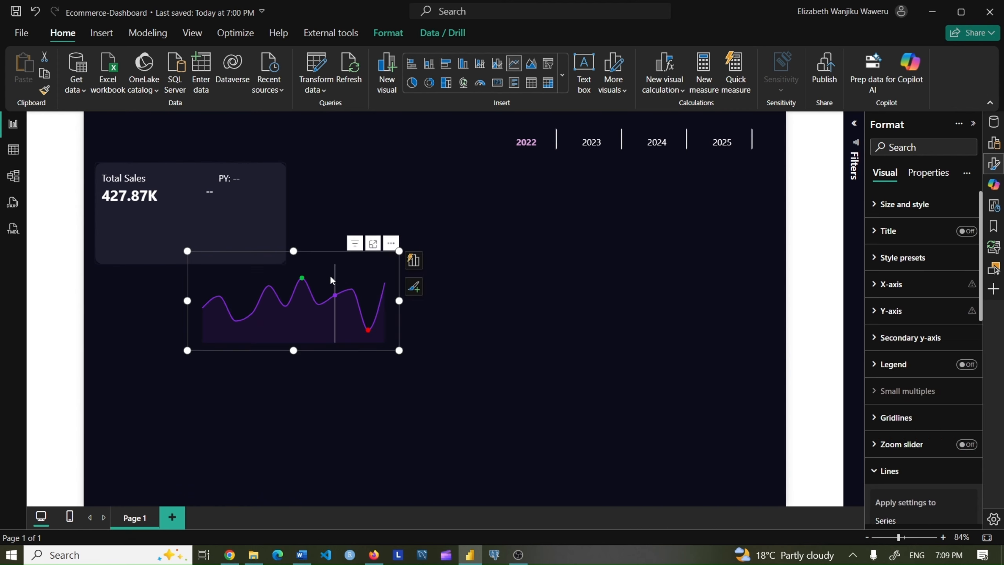
left_click_drag(330, 275, 238, 198)
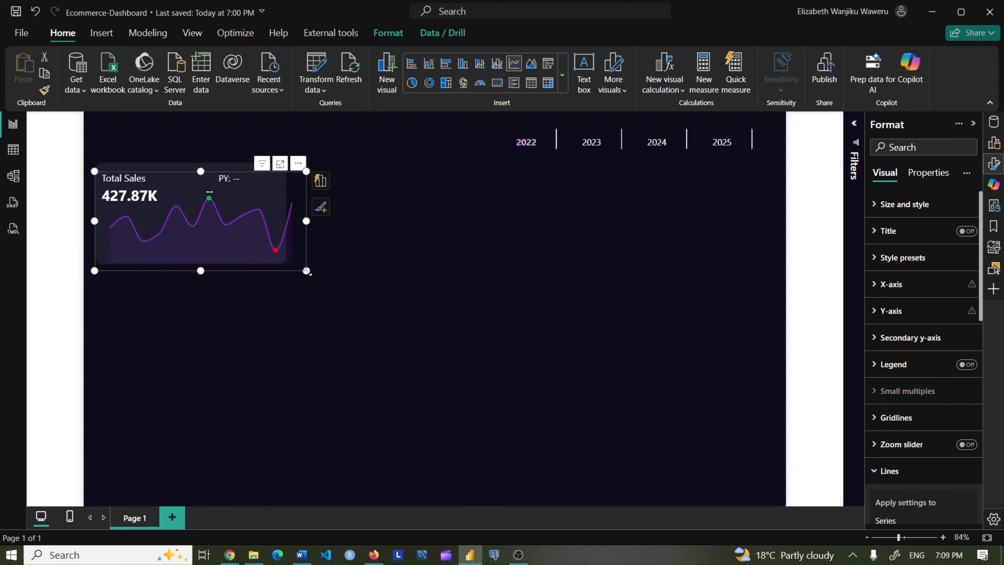
left_click_drag(305, 271, 289, 262)
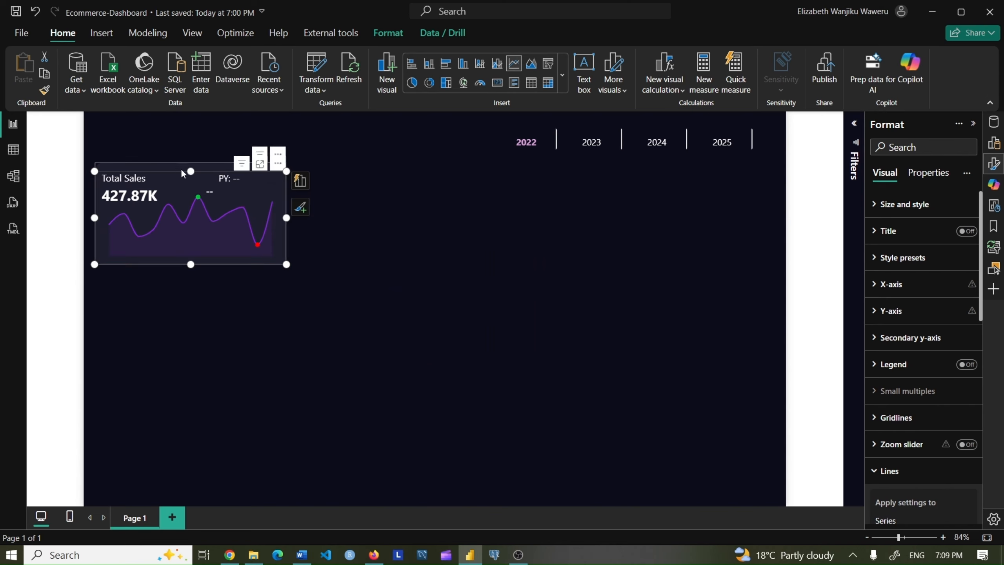
left_click_drag(189, 169, 193, 190)
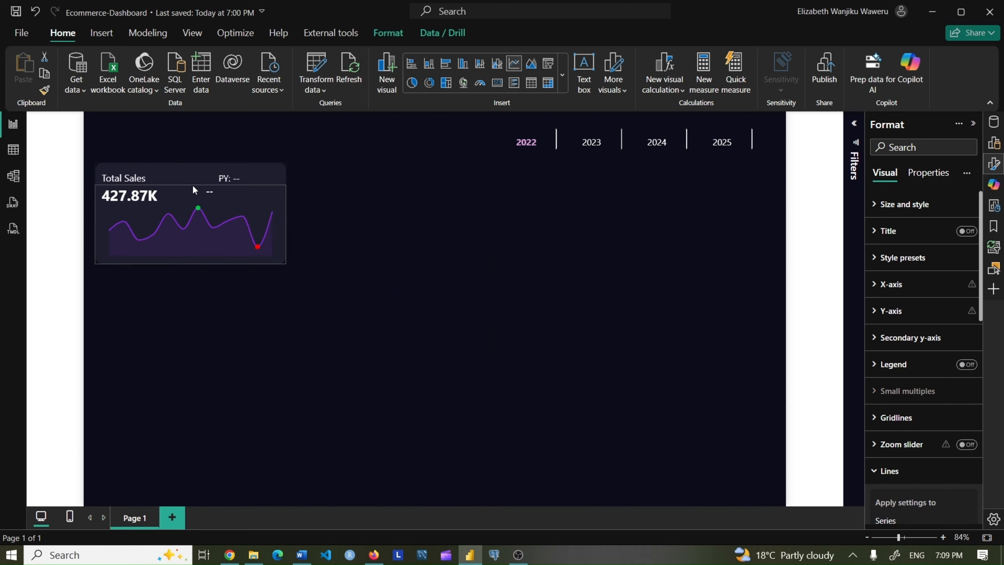
left_click(194, 187)
Turn off the visual border of the prior-year comparison card
left_click(210, 177)
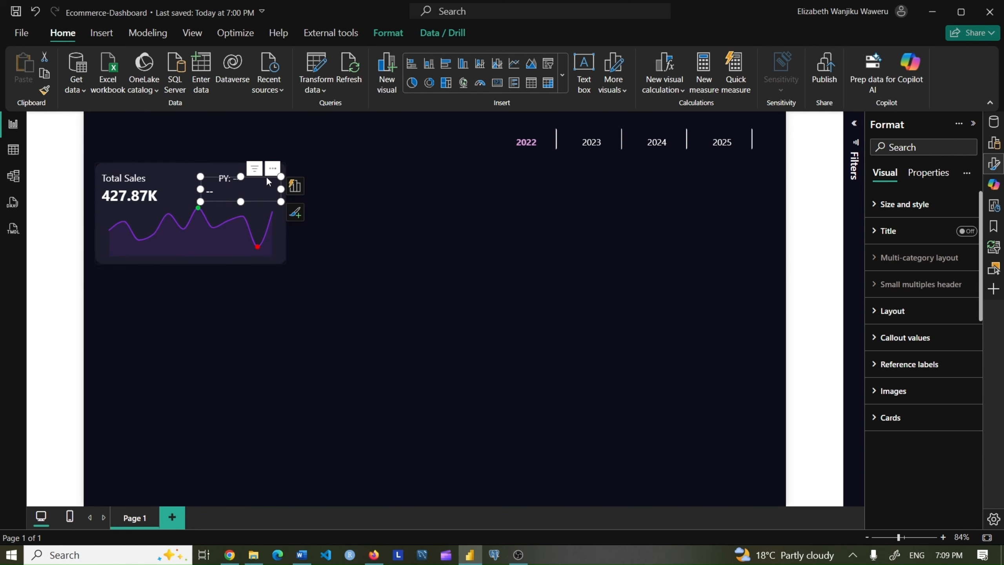
left_click(882, 204)
left_click(961, 484)
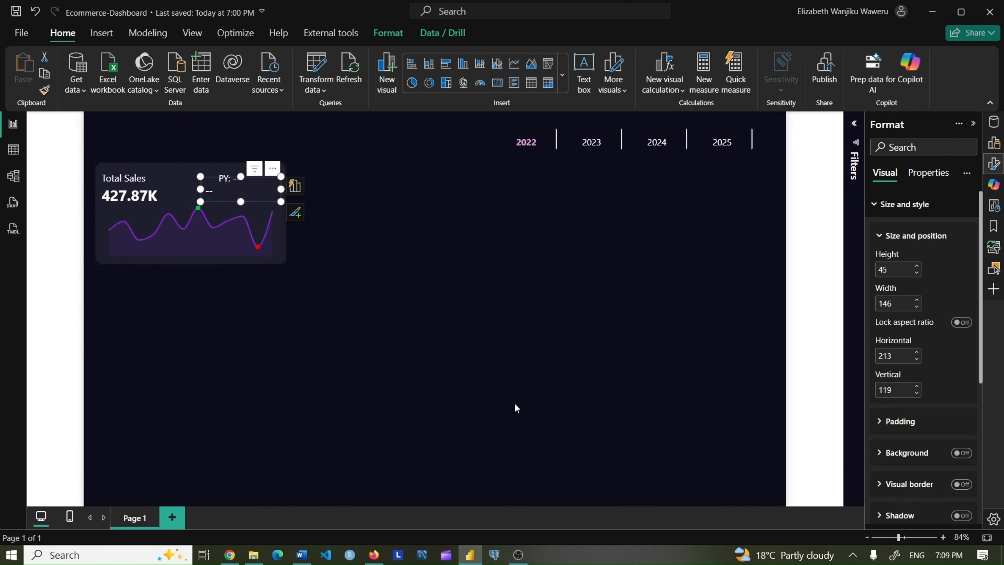
left_click(378, 192)
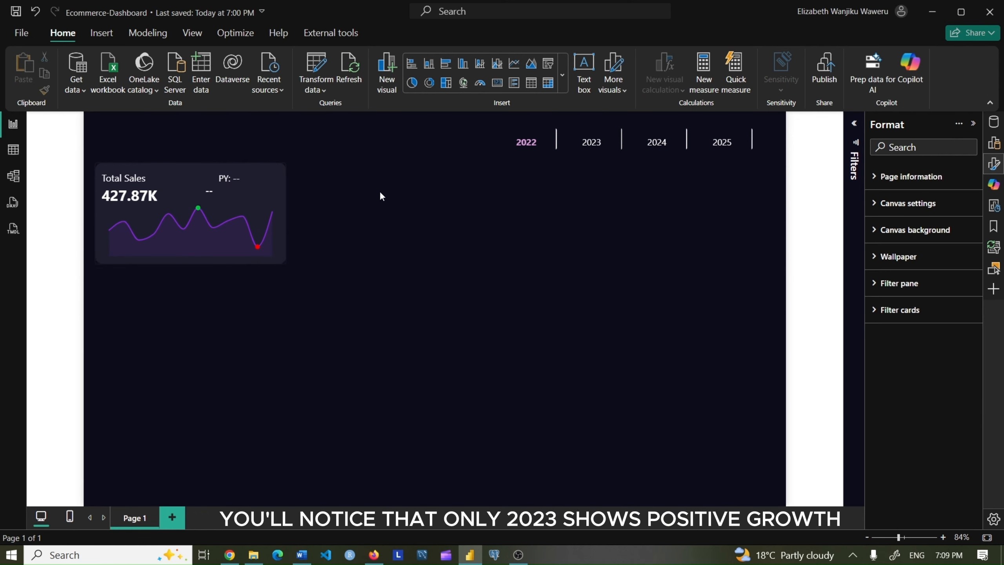
Filter the report by 2023, 2024 and 2025 to compare the growth indicators, and finish on 2024
left_click(594, 146)
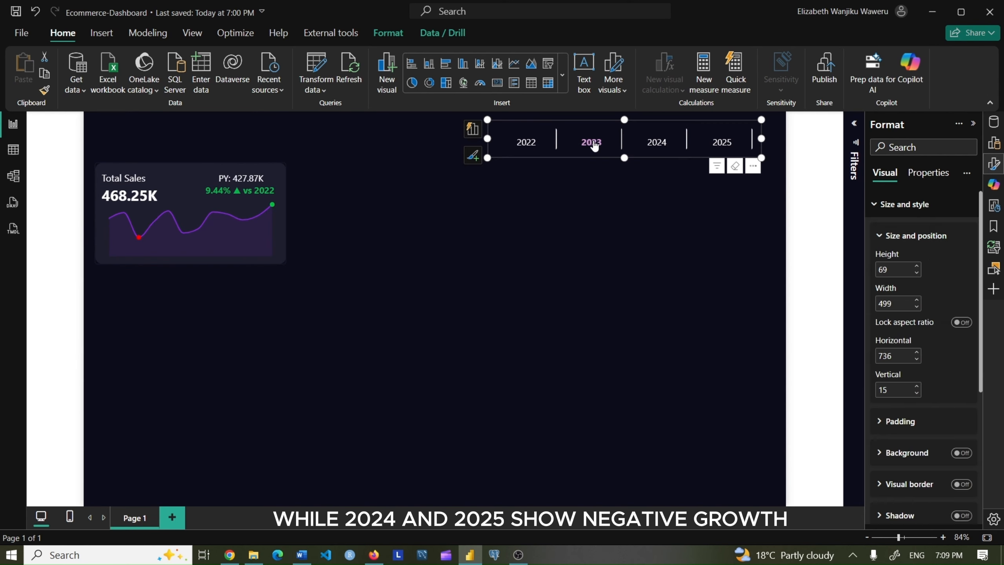
left_click(656, 147)
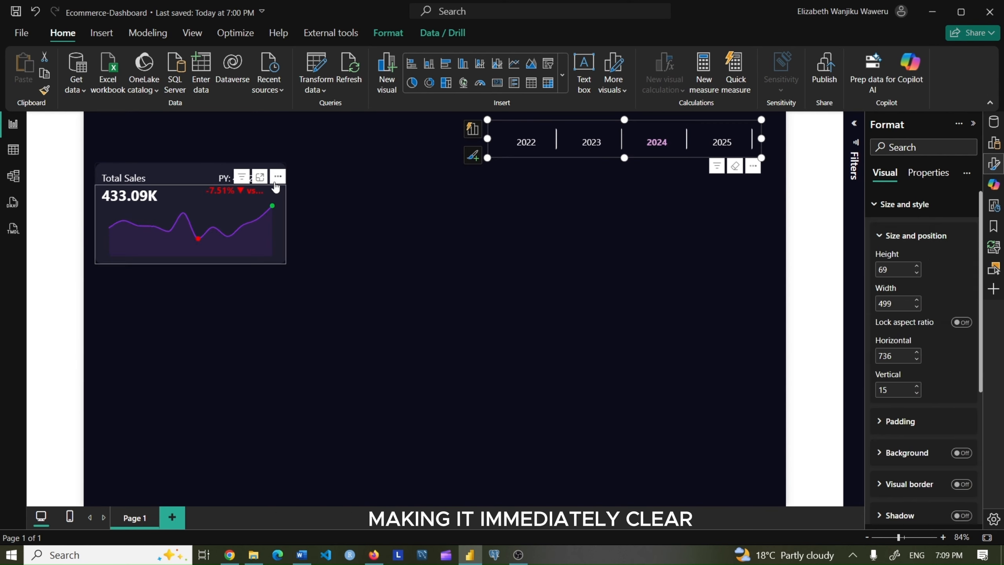
left_click(718, 143)
left_click(655, 143)
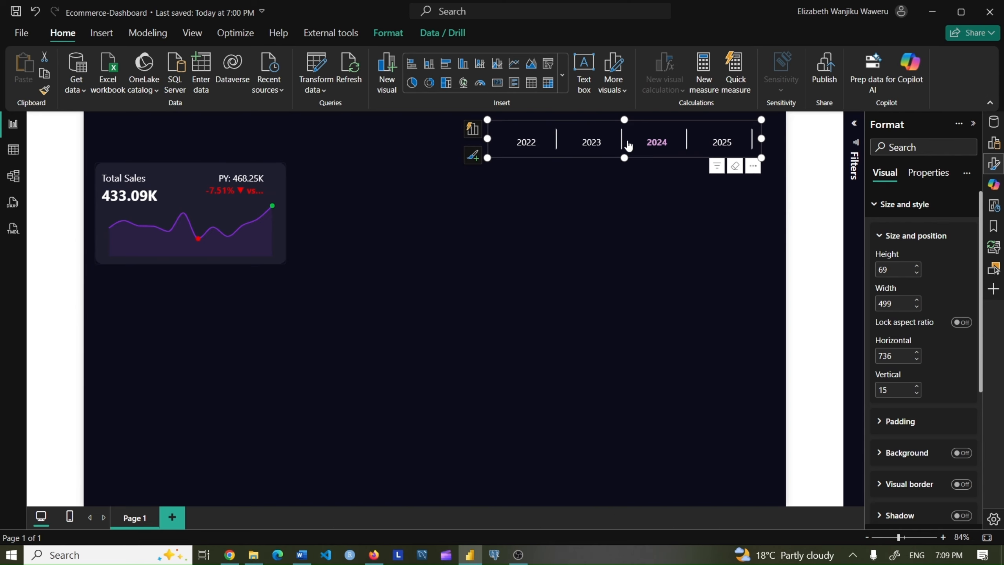
left_click(721, 141)
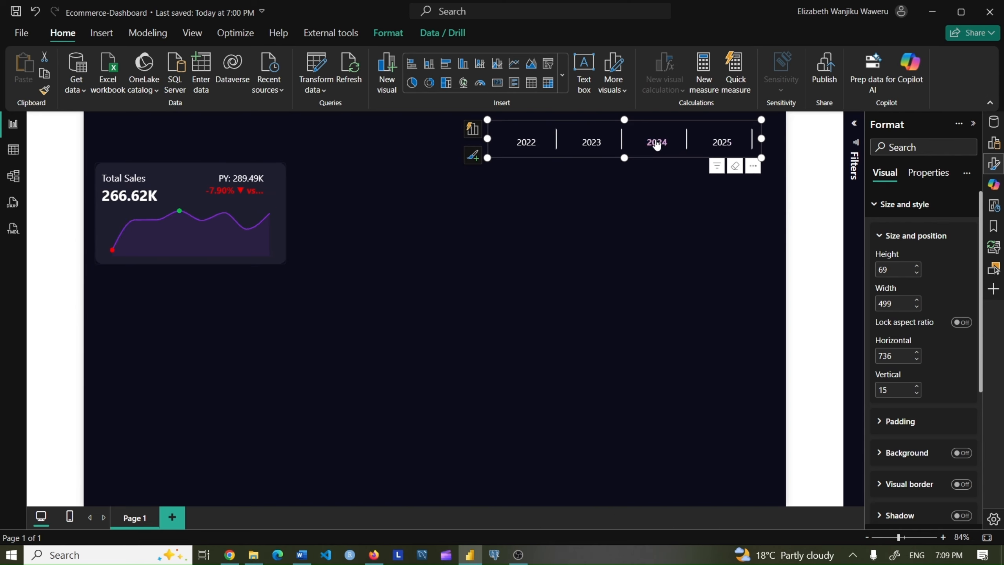
left_click(588, 146)
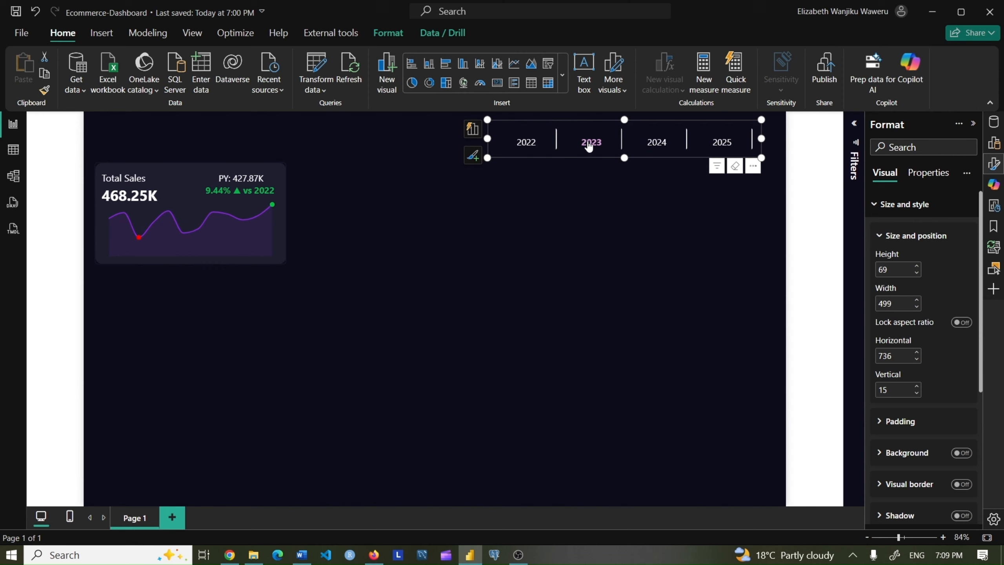
left_click(655, 143)
left_click(325, 203)
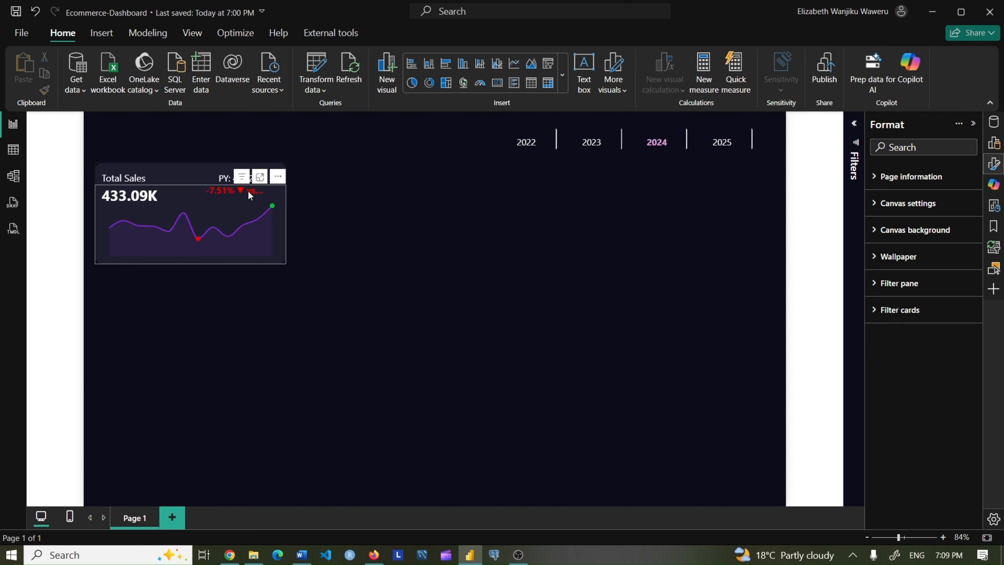
Widen the prior-year comparison card to fit its full growth text, and lower the line chart's top edge
left_click(233, 182)
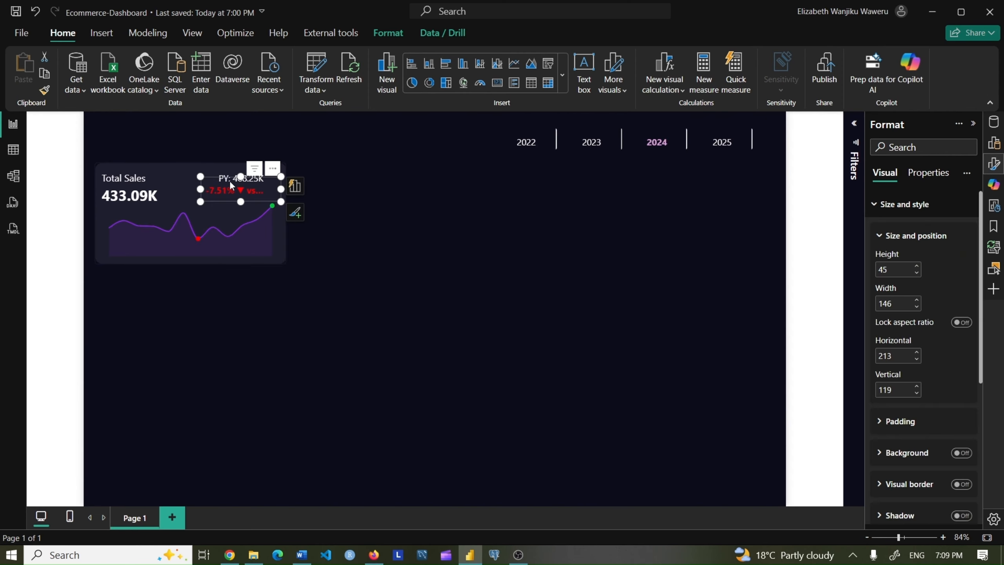
left_click(409, 208)
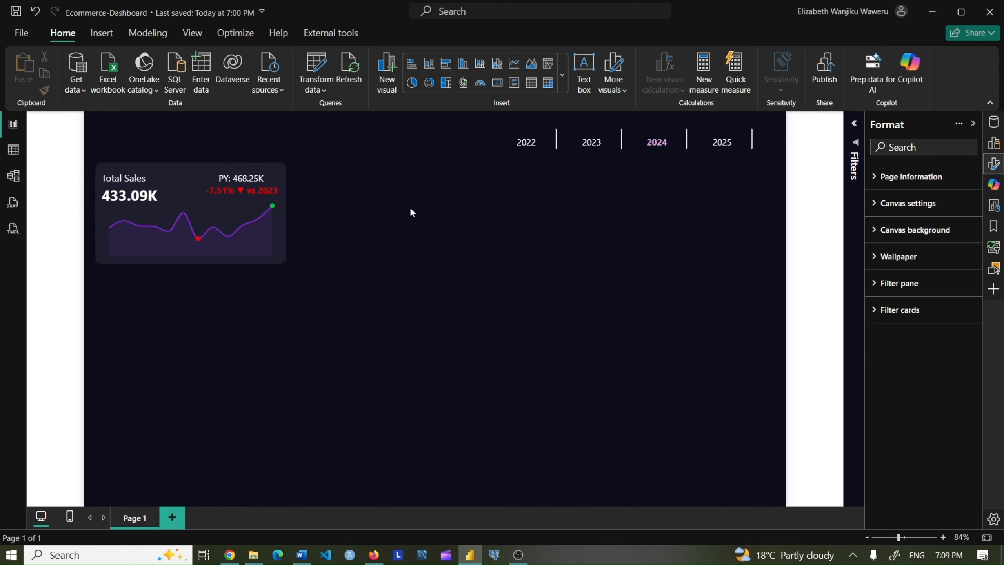
left_click(189, 193)
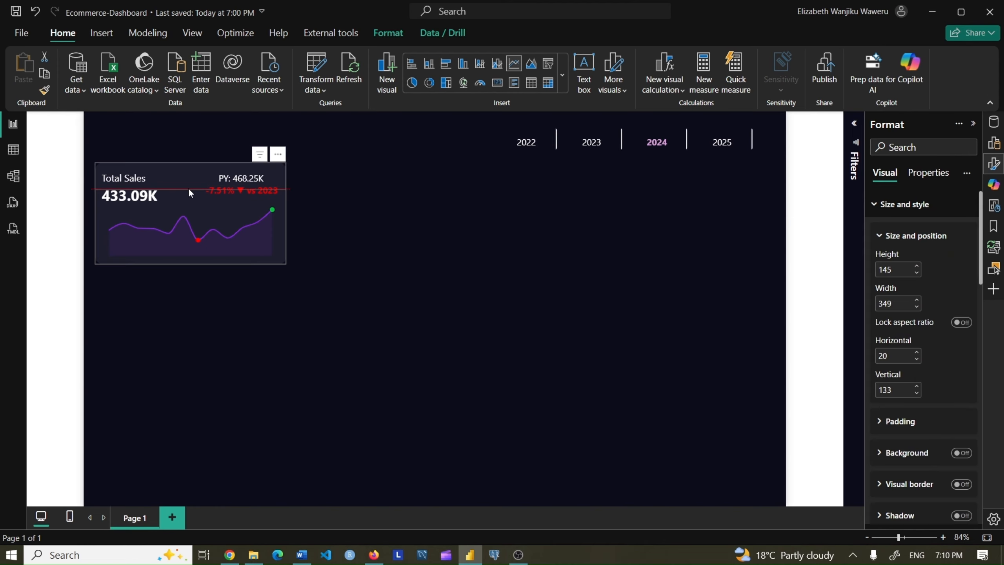
left_click(432, 249)
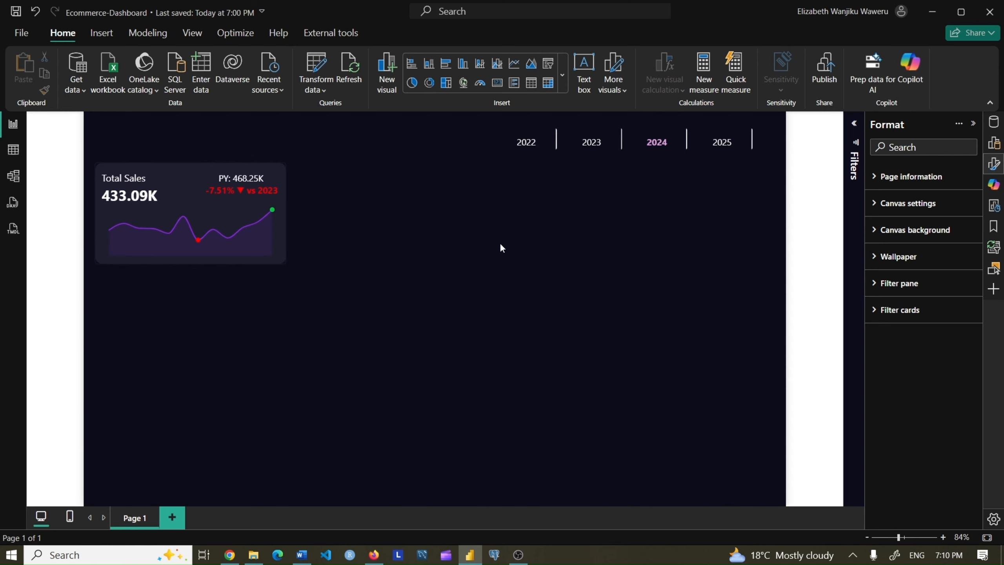
Filter the report by 2025, 2024, 2023 and 2022 in turn to check the Total Sales card, and finish on 2023
left_click(719, 143)
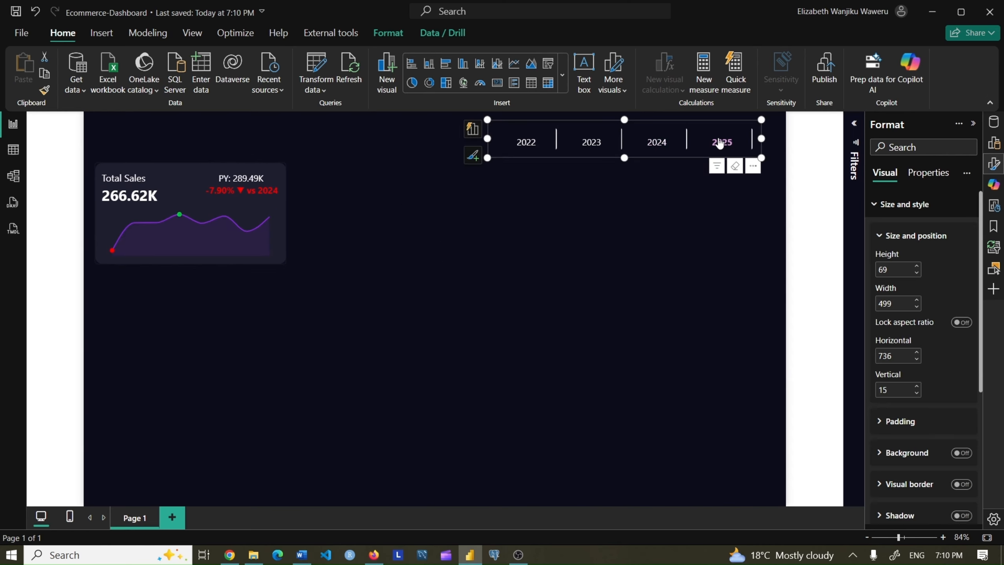
left_click(645, 143)
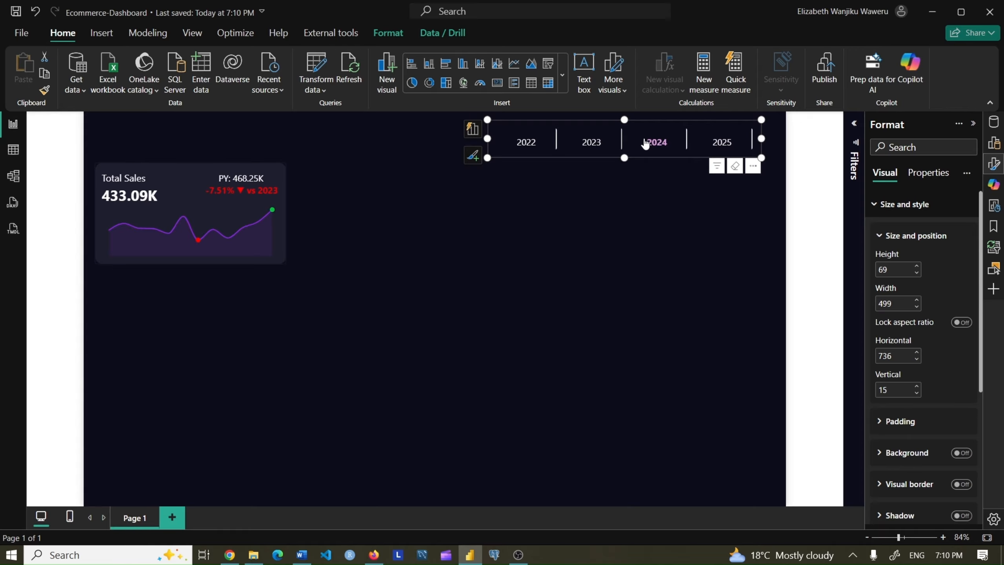
left_click(593, 147)
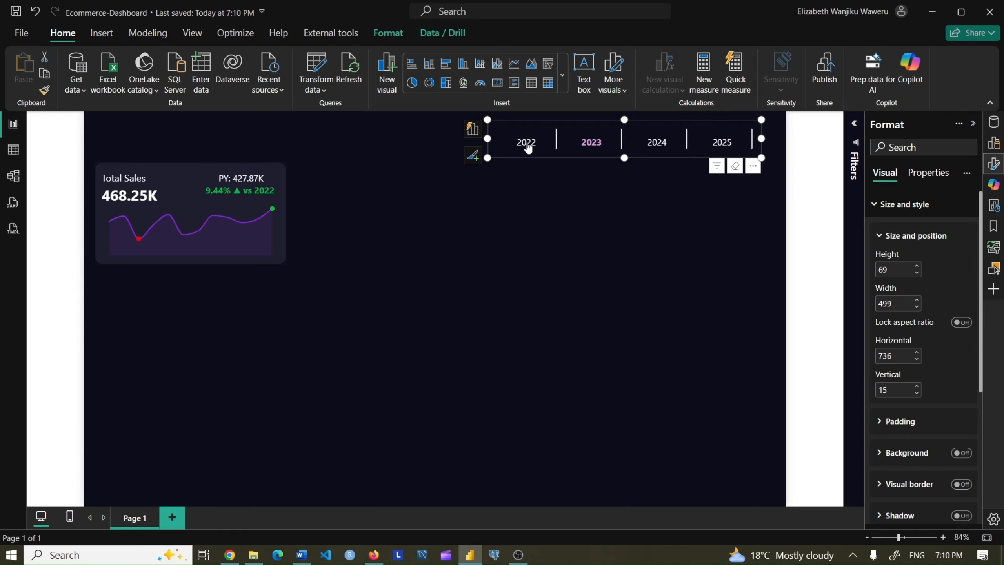
left_click(528, 148)
left_click(579, 145)
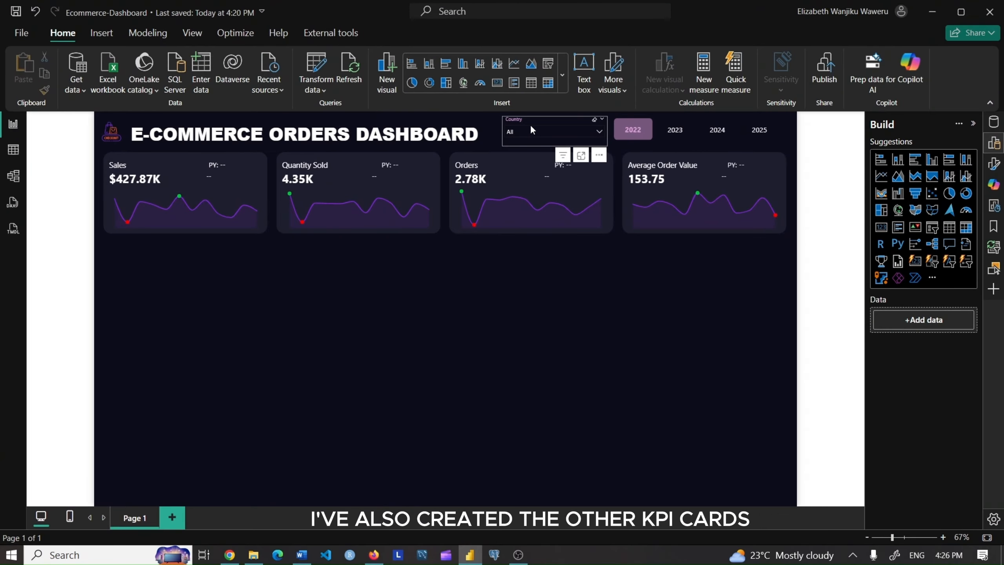
left_click(599, 131)
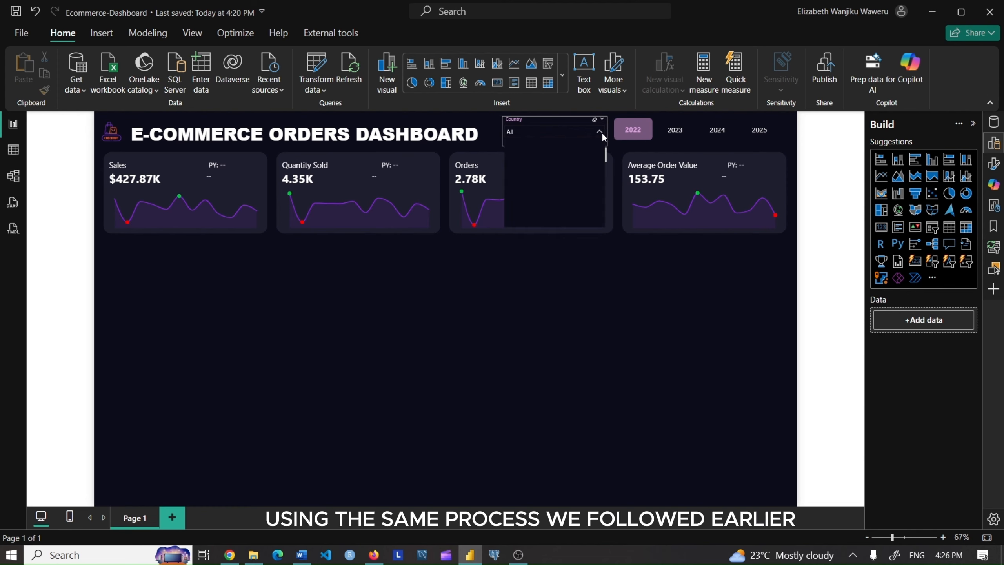
left_click(600, 132)
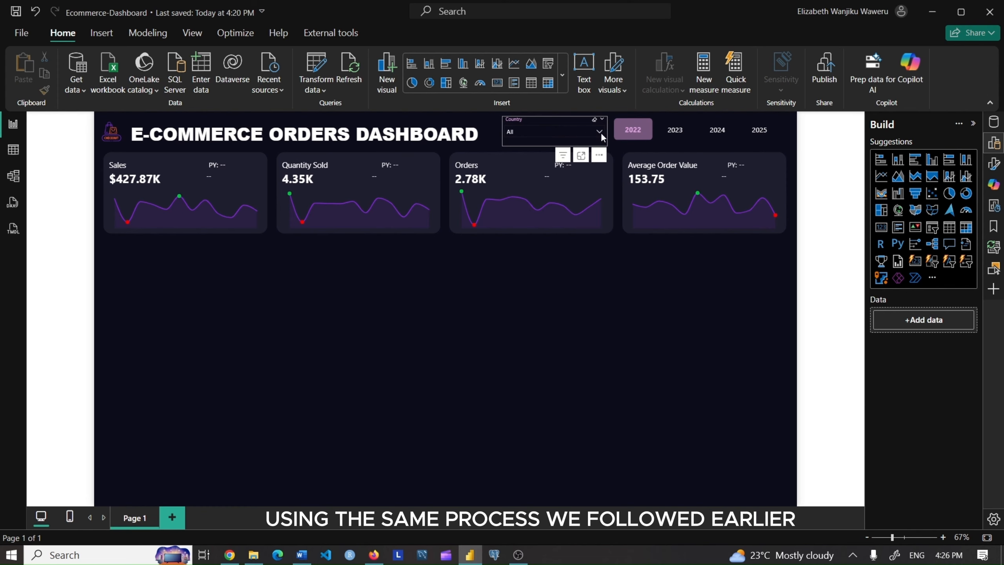
left_click(481, 121)
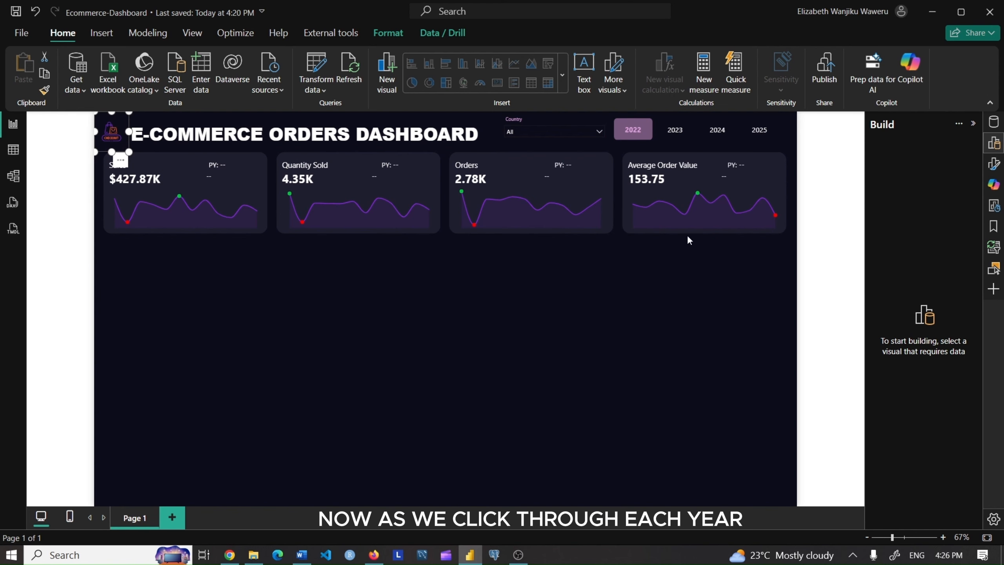
Filter the dashboard by 2022, 2023, 2024 and 2025 in turn to compare growth and trend lines across all four KPI cards
left_click(644, 129)
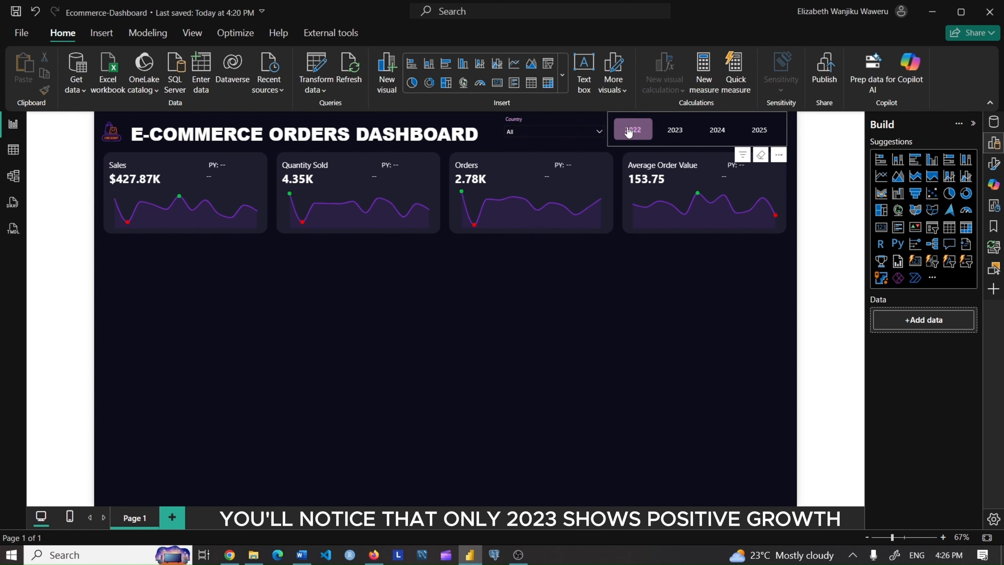
left_click(672, 131)
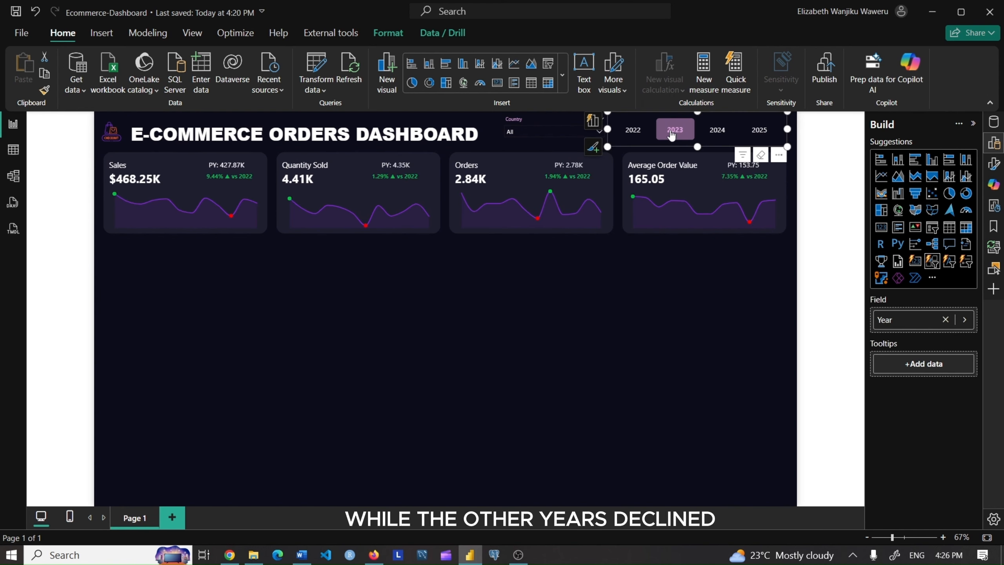
left_click(719, 132)
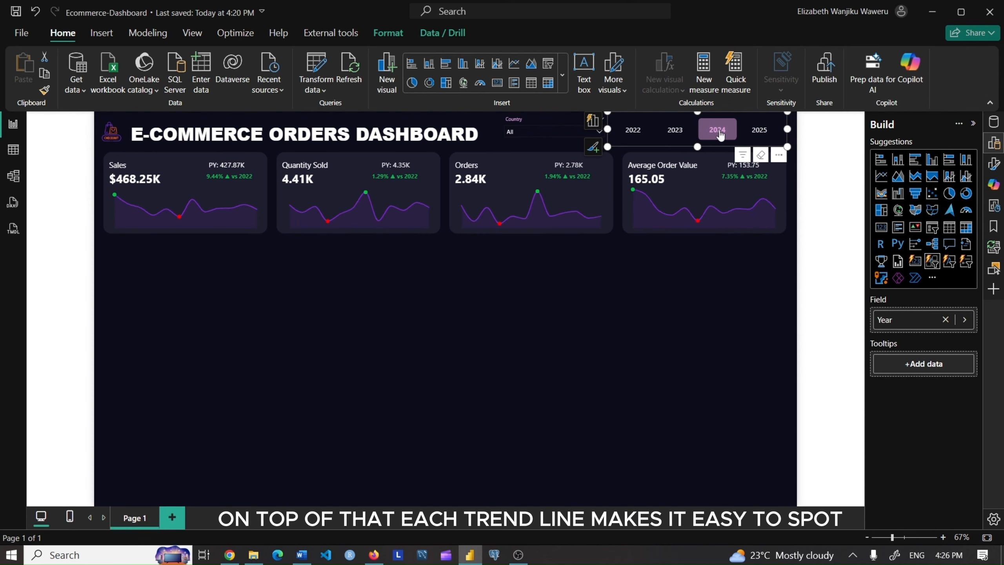
left_click(755, 134)
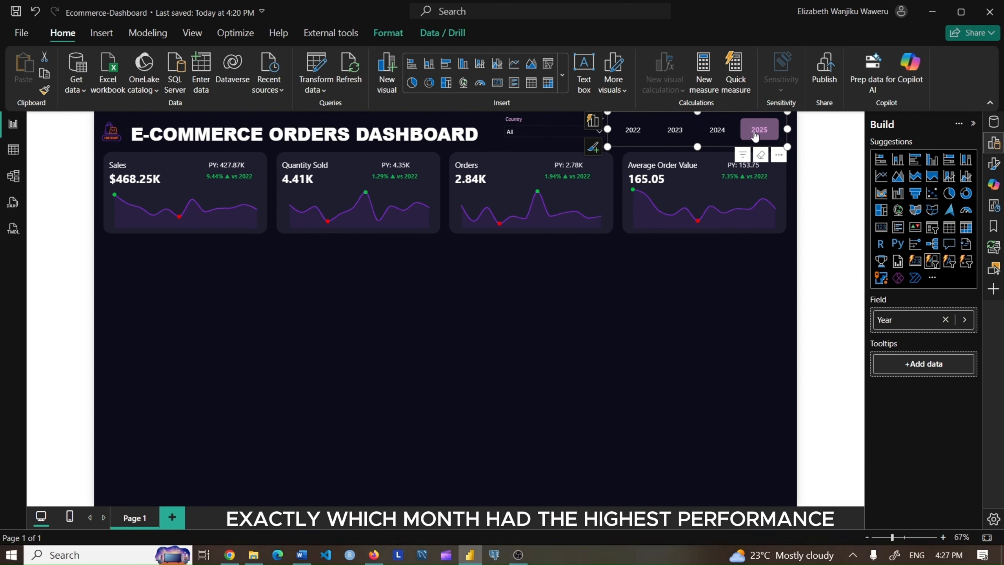
left_click(645, 334)
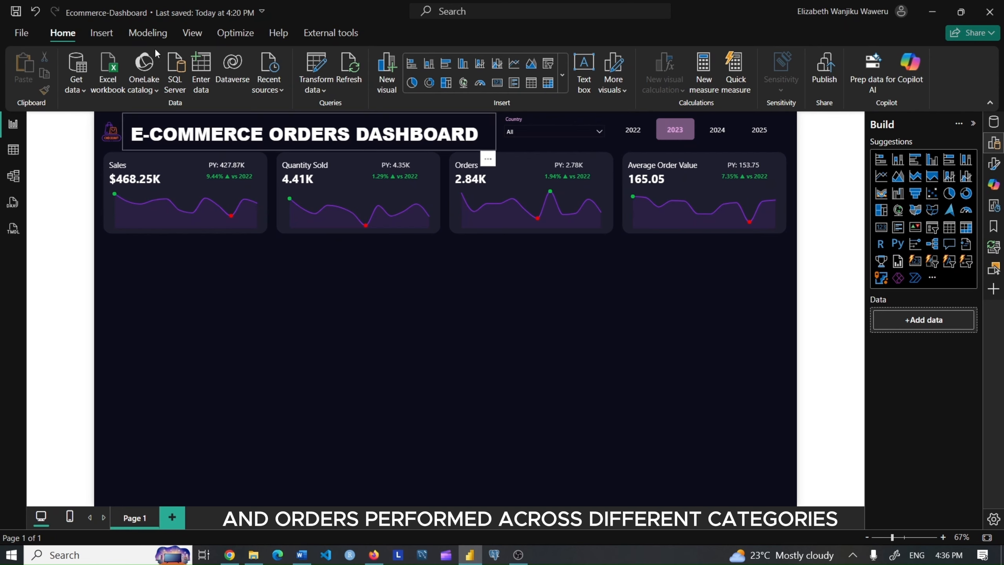
left_click(144, 35)
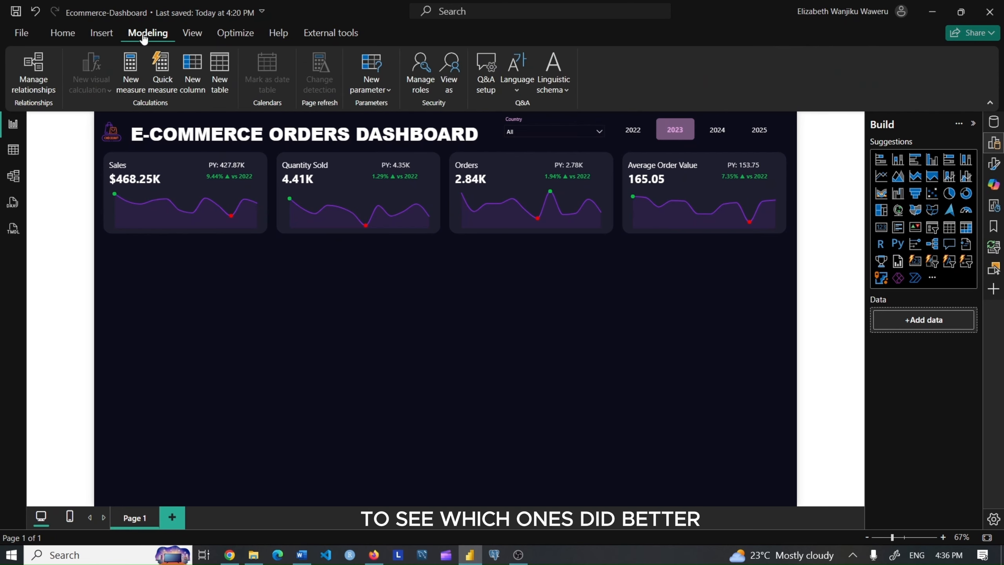
left_click(385, 94)
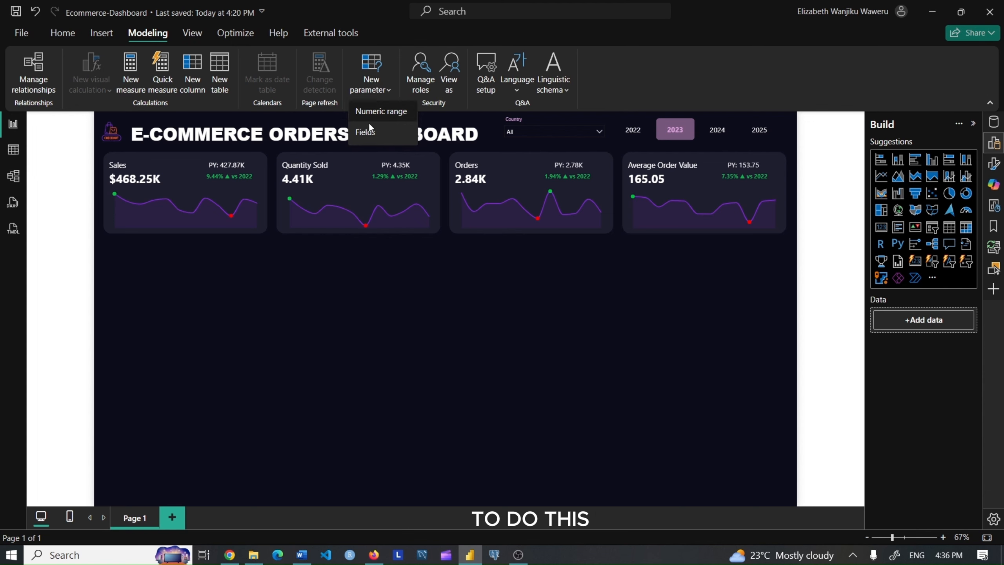
left_click(470, 310)
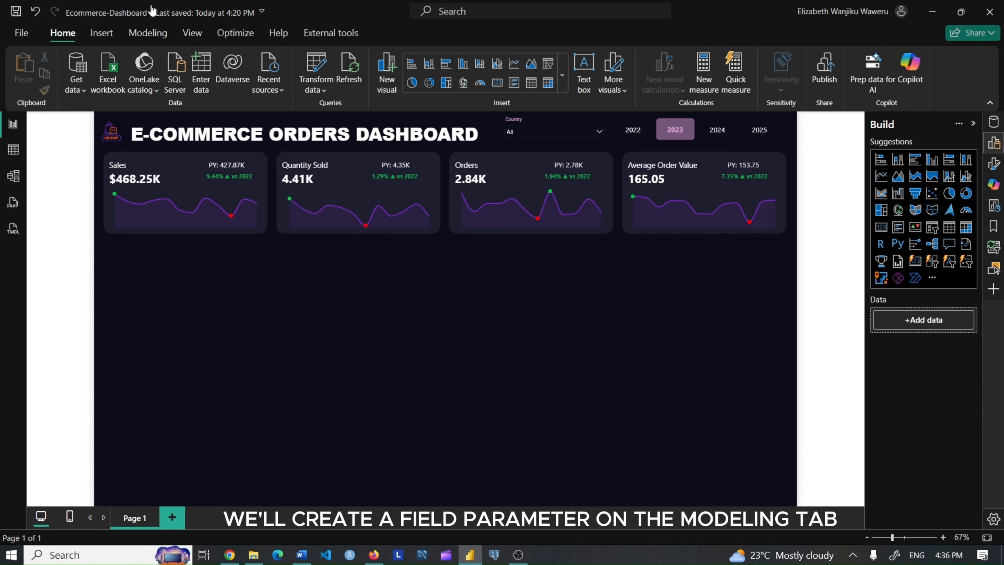
Create a fields parameter from Total Sales, Total Quantity Sold and Total Orders, with its slicer added to the page
left_click(143, 34)
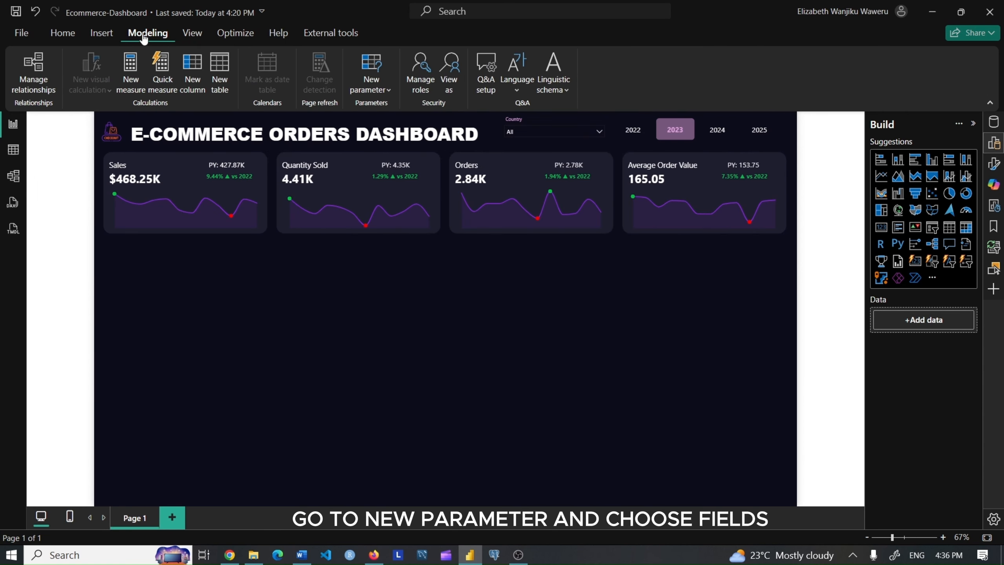
left_click(386, 93)
left_click(399, 131)
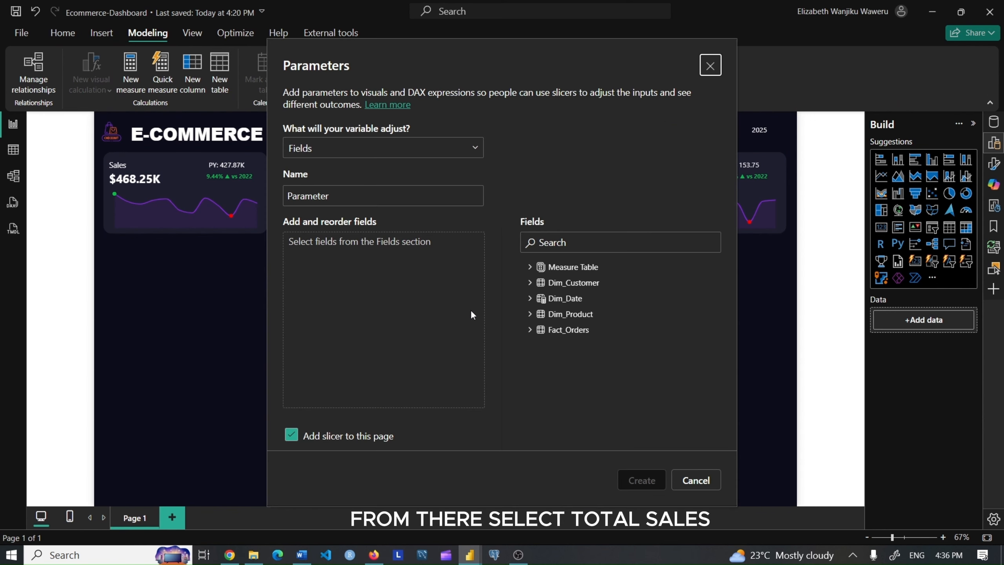
left_click(530, 268)
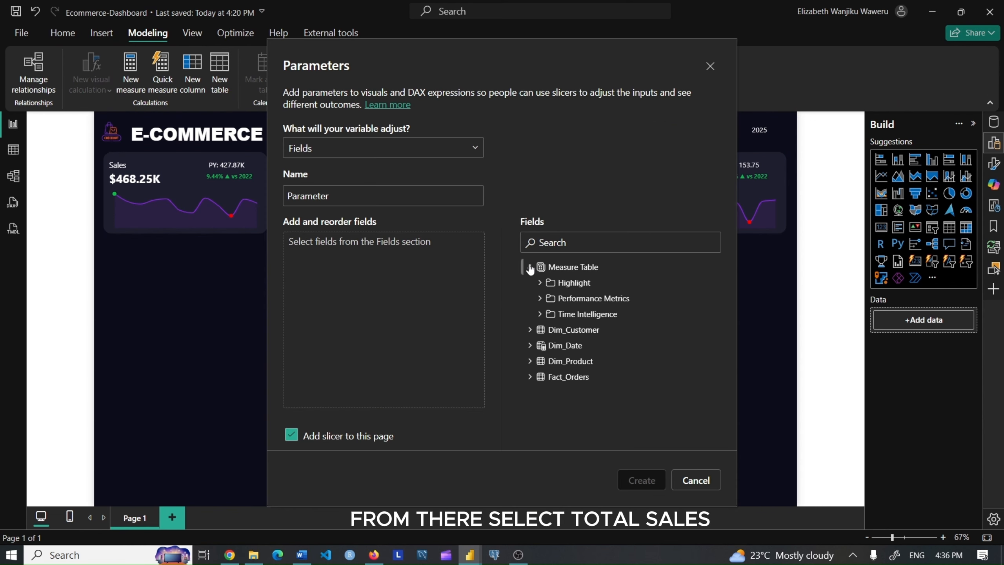
left_click(539, 298)
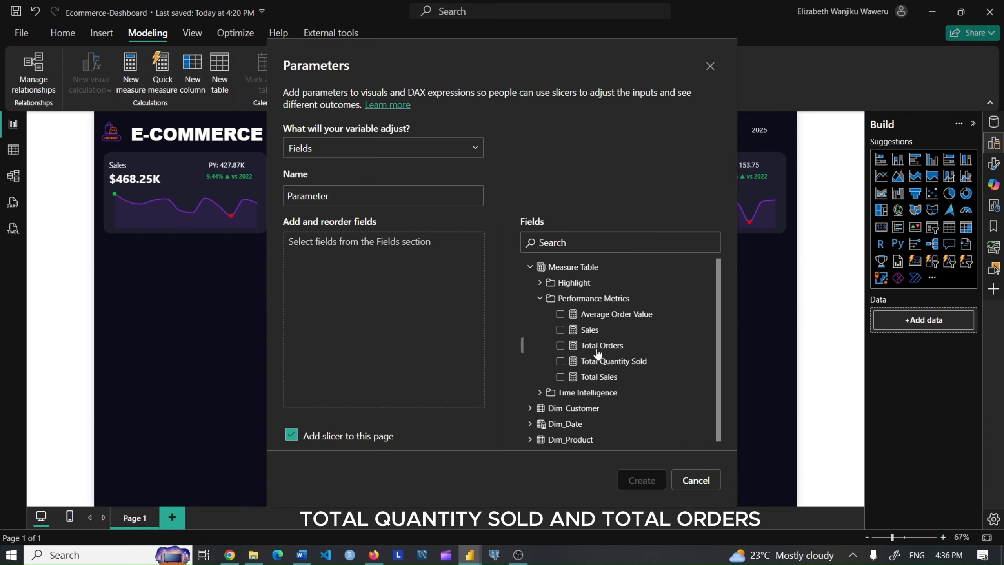
left_click(560, 376)
left_click(560, 361)
left_click(560, 345)
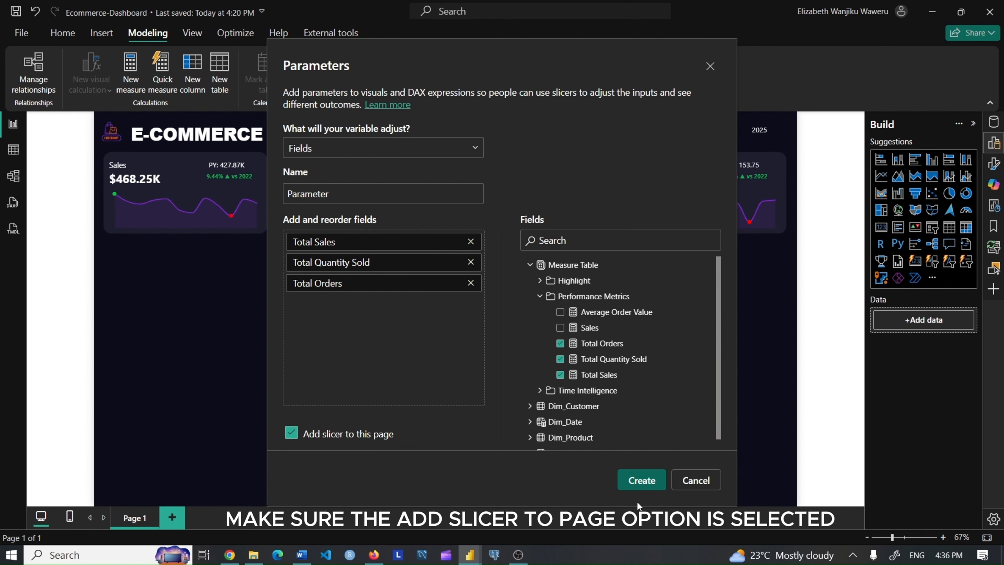
left_click(635, 480)
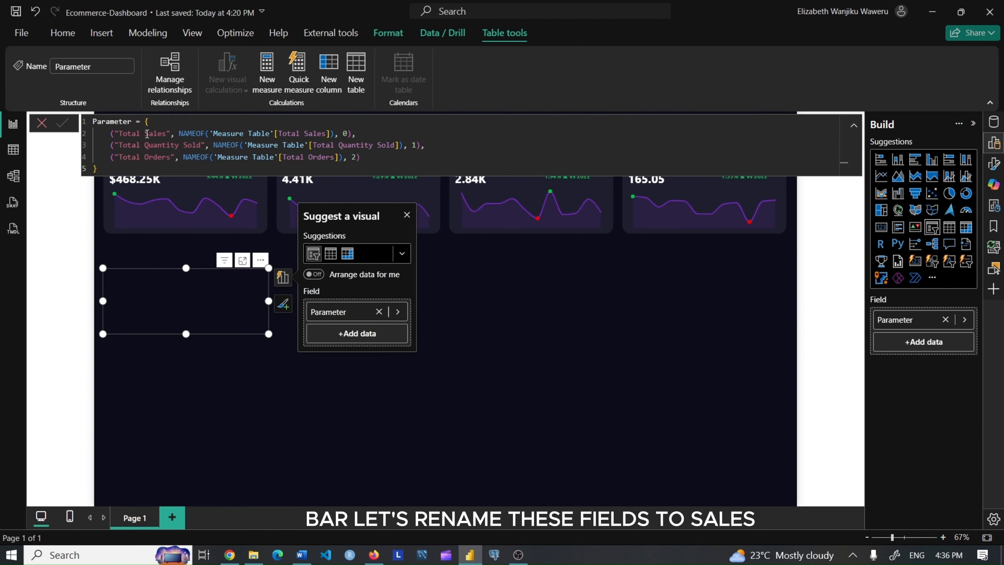
Shorten the Total Sales label to "Sales" in the parameter's formula
left_click(147, 133)
key("BackSpace")
key("BackSpace")
key("BackSpace")
key("BackSpace")
key("BackSpace")
key("BackSpace")
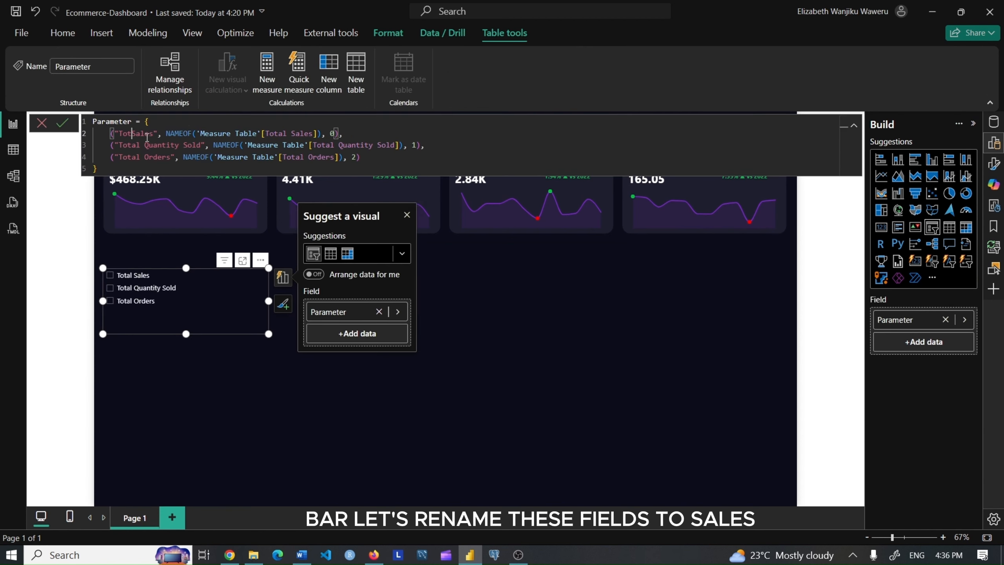
key("BackSpace")
key("BackSpace")
key("BackSpace")
Shorten the Total Quantity Sold label to "Quantity" in the parameter's formula
key("BackSpace")
key("BackSpace")
key("BackSpace")
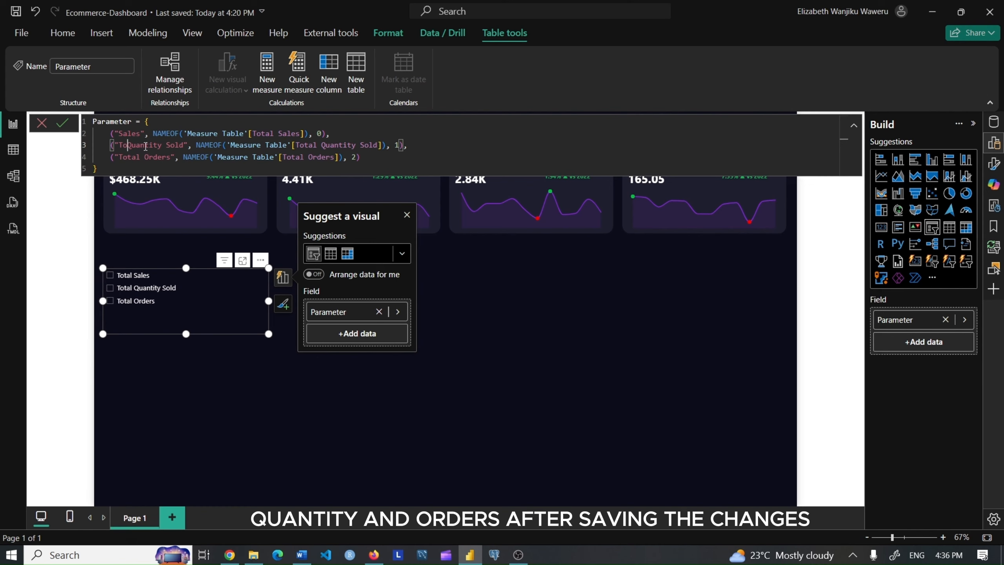
left_click(175, 147)
key("BackSpace")
key("BackSpace")
key("BackSpace")
key("BackSpace")
key("BackSpace")
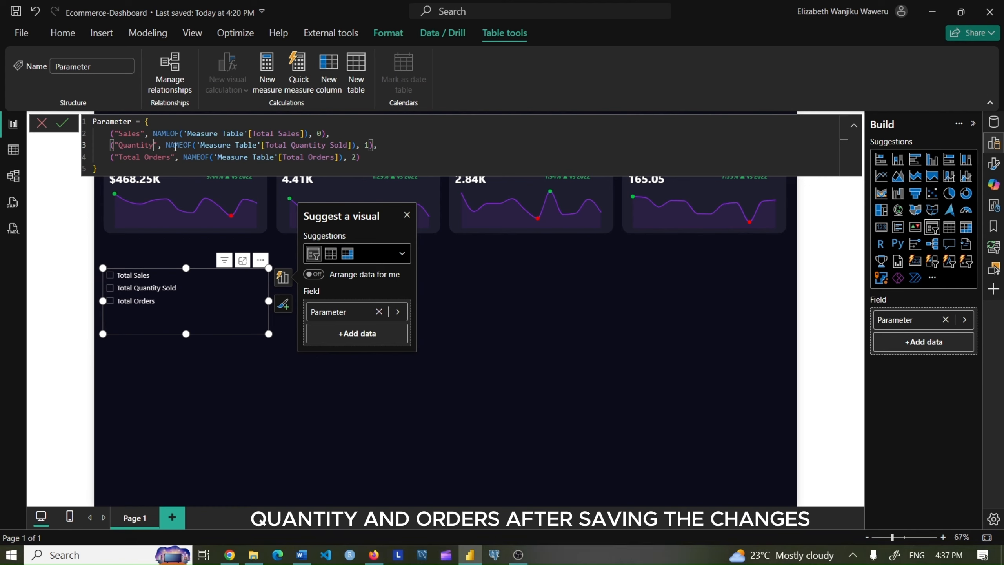
Shorten the Total Orders label to "Orders", commit the parameter formula and dismiss the visual suggestions
left_click(145, 157)
key("BackSpace")
key("BackSpace")
key("BackSpace")
key("BackSpace")
key("BackSpace")
key("BackSpace")
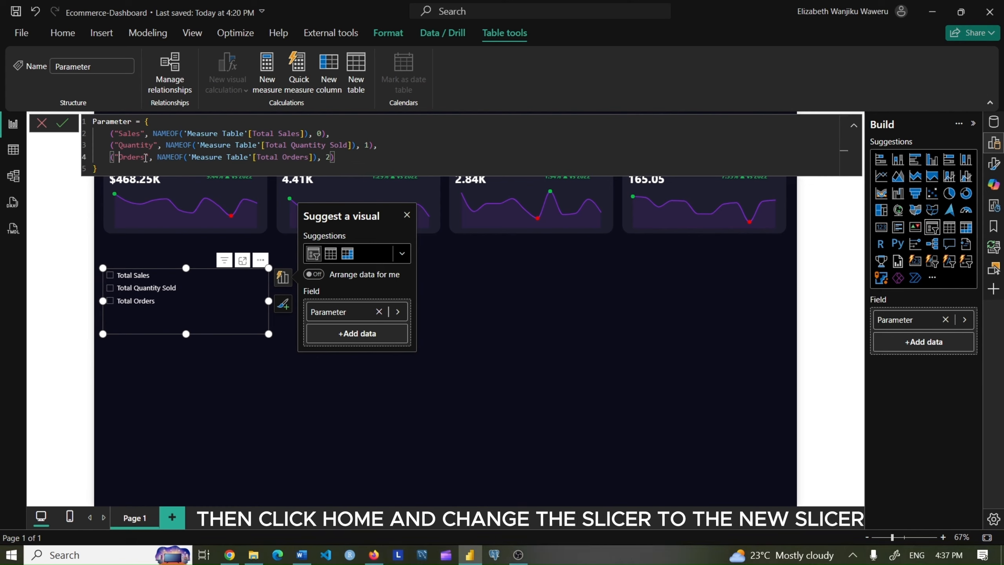
left_click(64, 125)
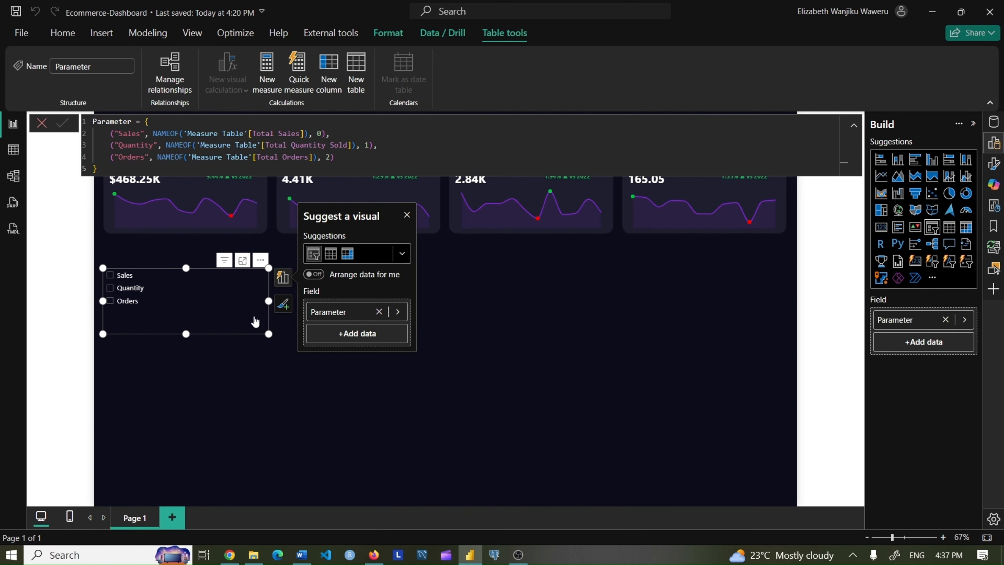
left_click(407, 214)
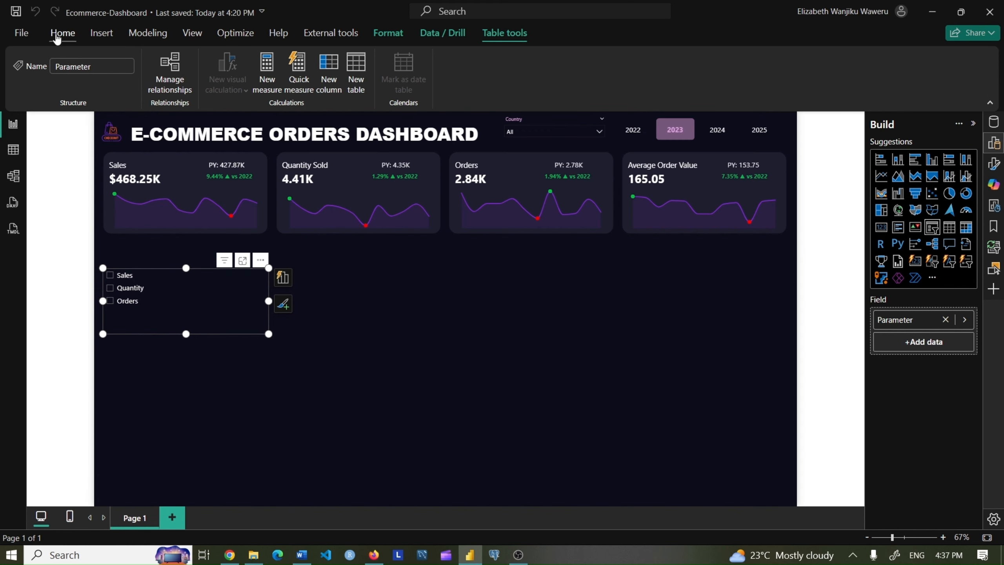
left_click(562, 75)
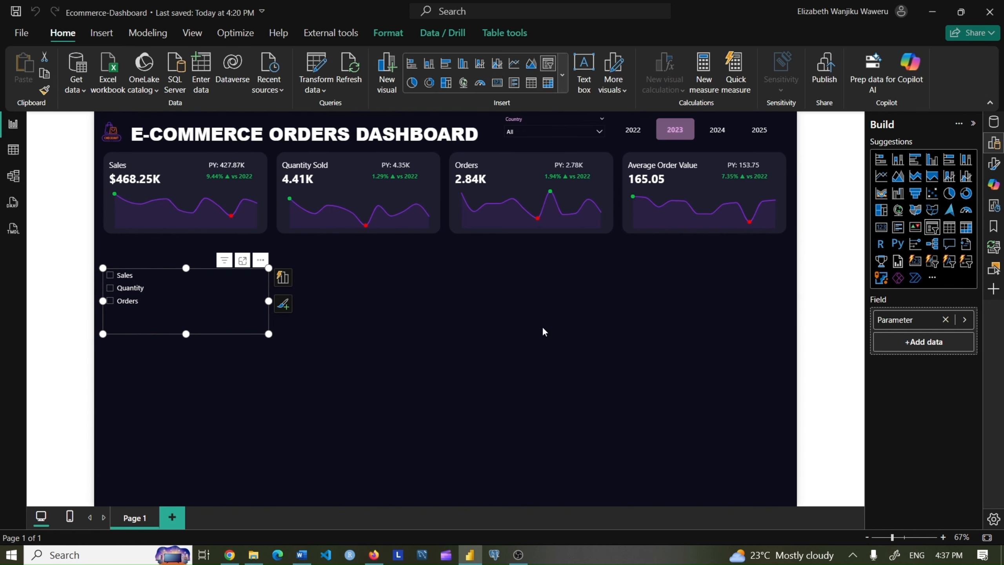
scroll(486, 412, "down", 5)
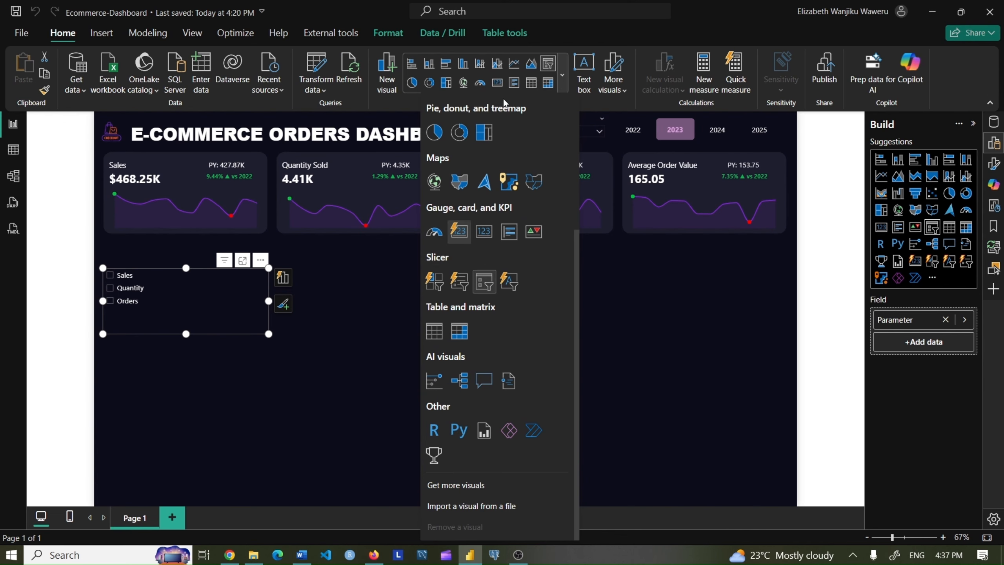
left_click(459, 231)
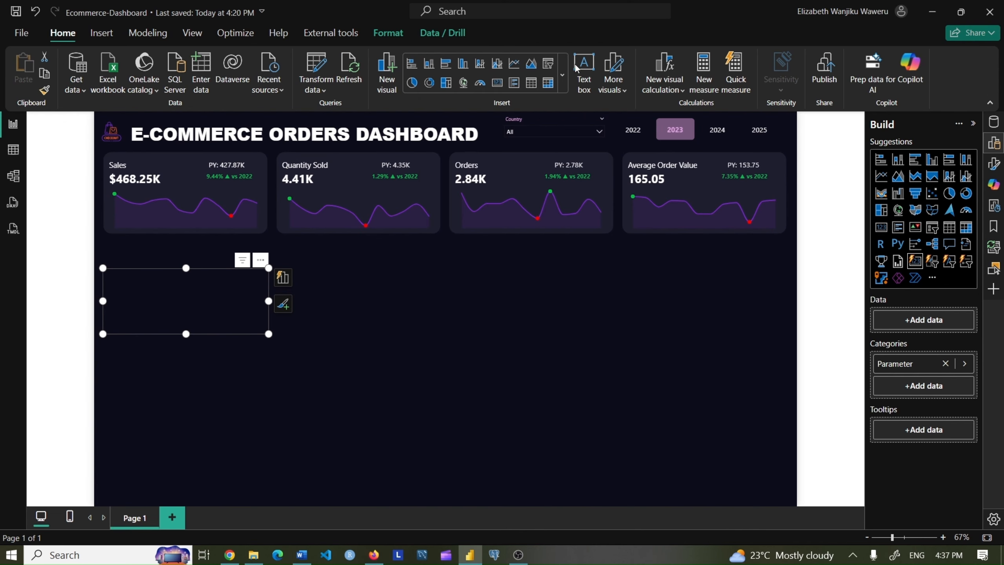
Convert the parameter visual to a button slicer and set its maximum rows shown to 1
left_click(562, 81)
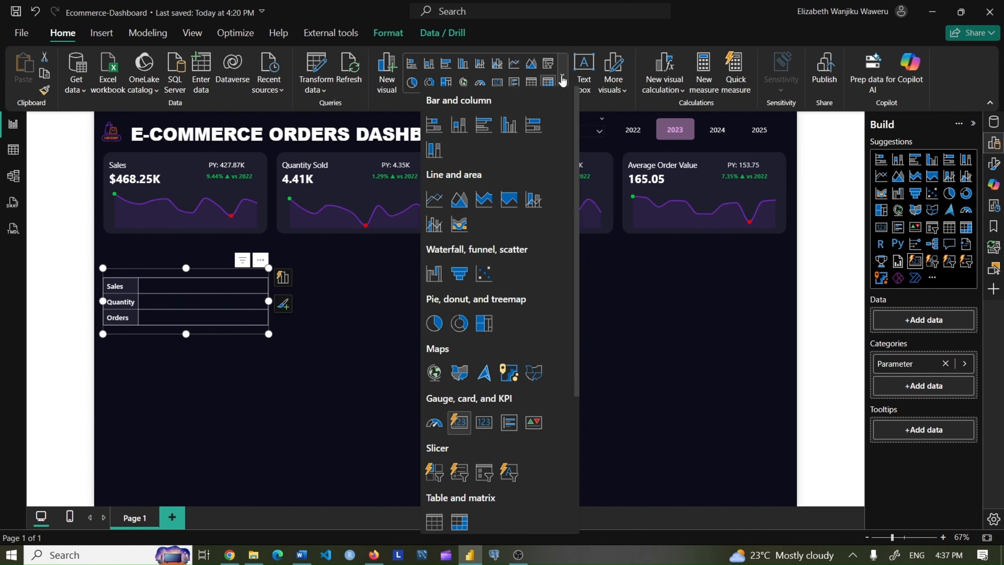
left_click(442, 480)
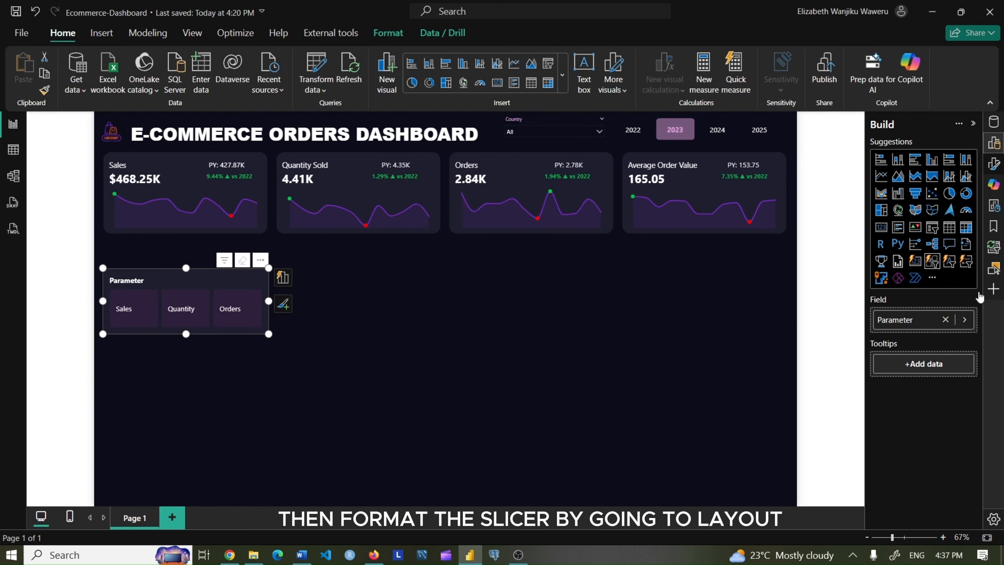
left_click(993, 163)
left_click(892, 285)
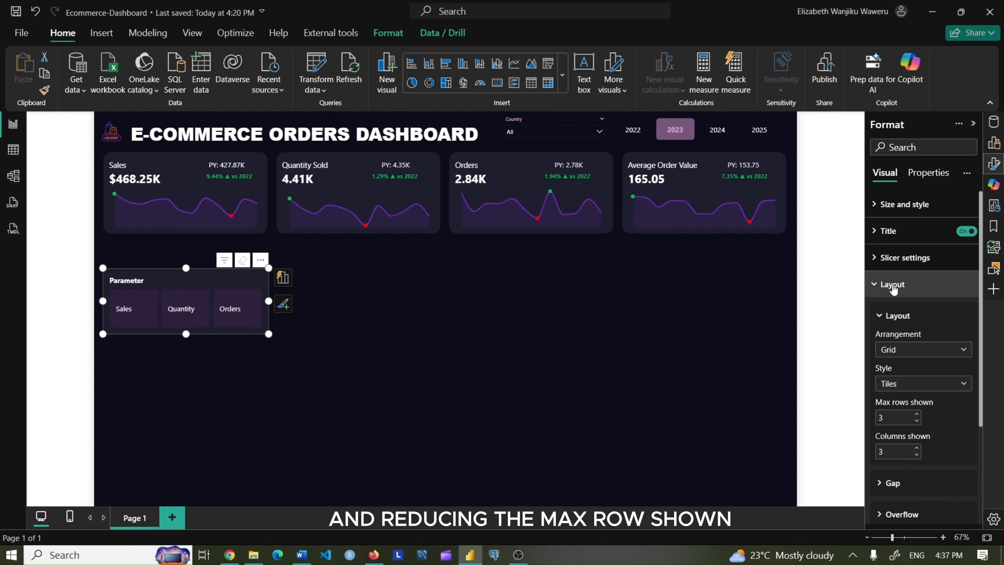
scroll(976, 366, "down", 3)
scroll(975, 377, "down", 1)
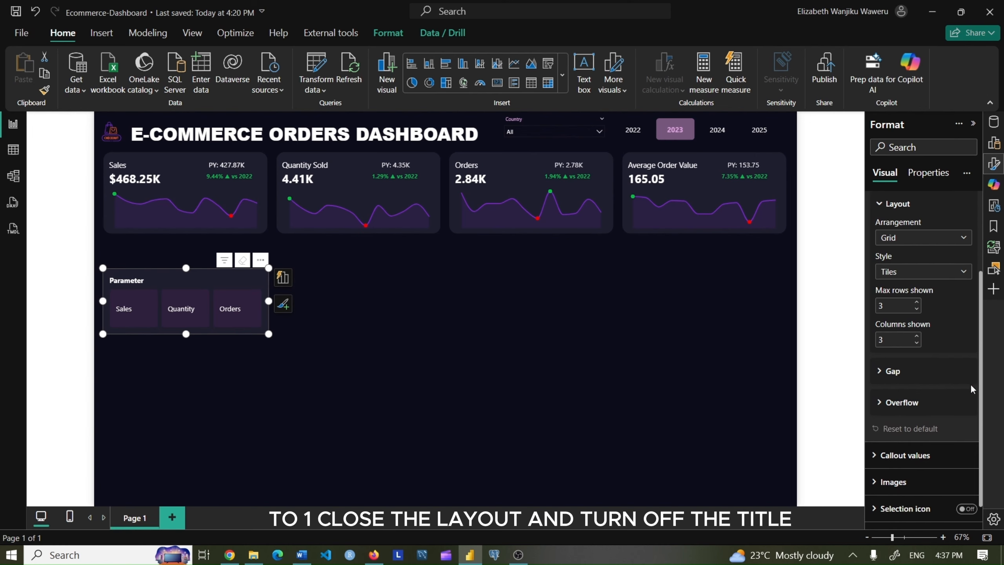
left_click(916, 310)
scroll(945, 317, "up", 5)
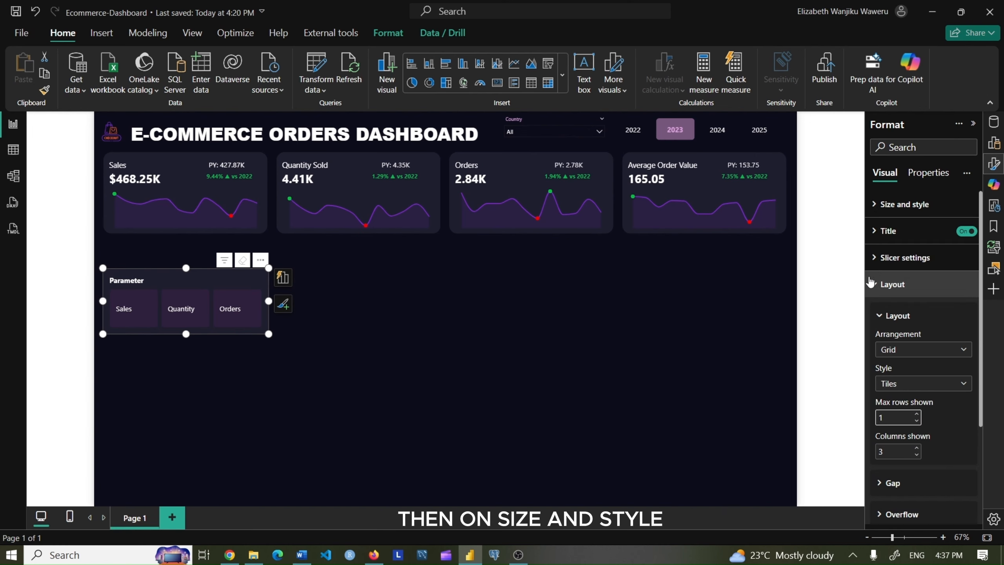
Turn off the parameter slicer's title, background and visual border
left_click(945, 285)
left_click(964, 231)
left_click(940, 213)
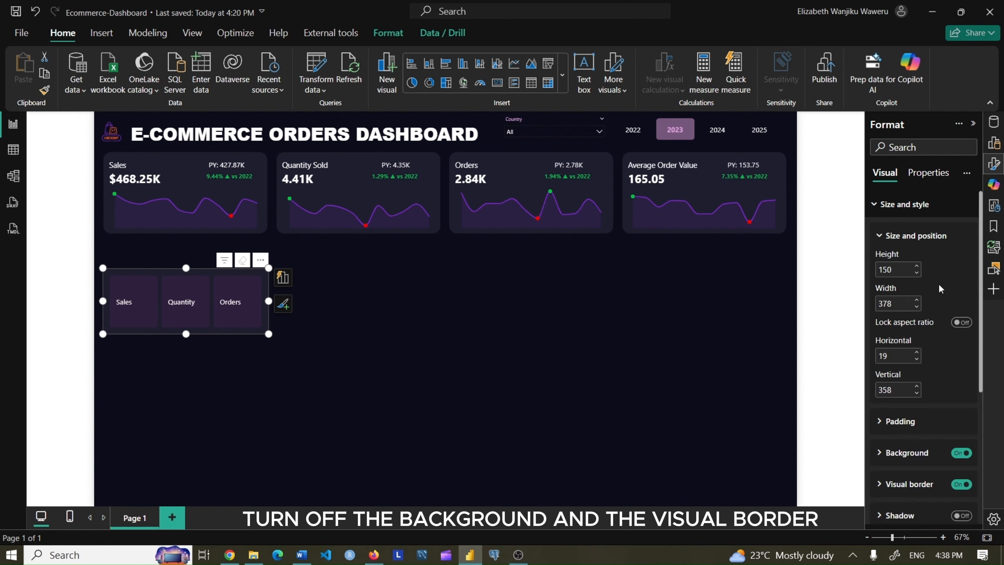
left_click(961, 452)
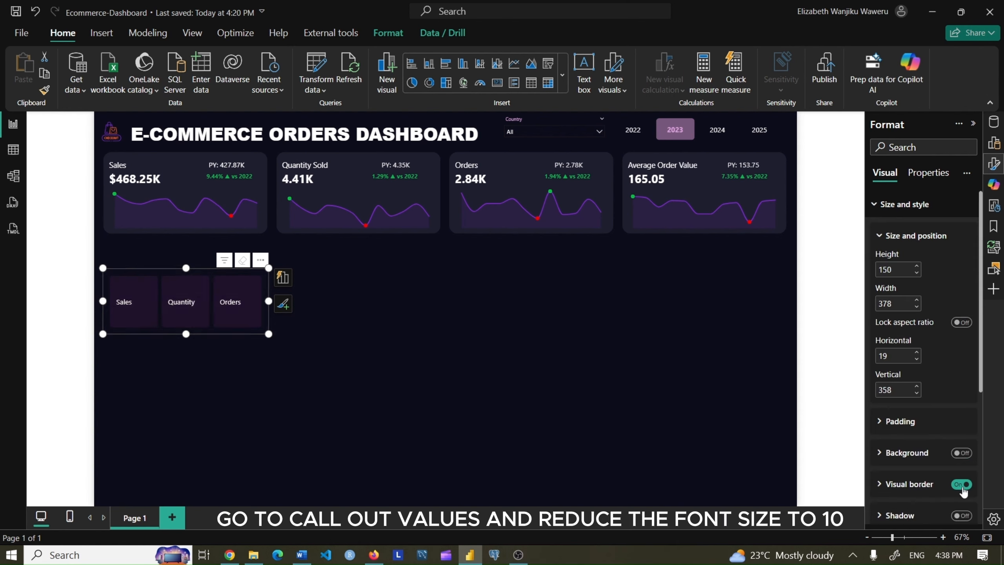
left_click(960, 484)
Set the parameter slicer's callout values to font size 10 with top vertical alignment
left_click(880, 235)
left_click(894, 203)
left_click(905, 309)
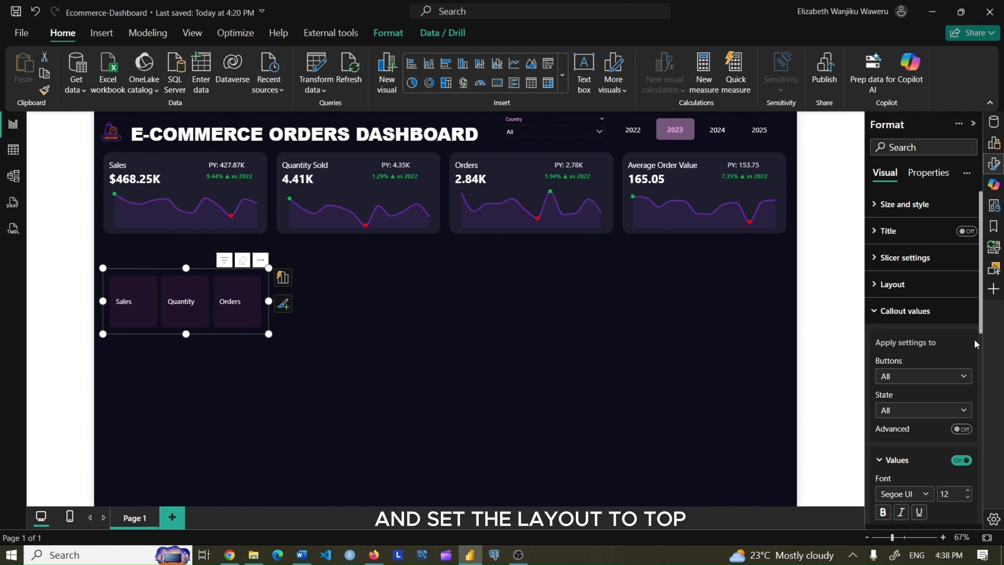
scroll(979, 382, "down", 2)
scroll(979, 382, "down", 2)
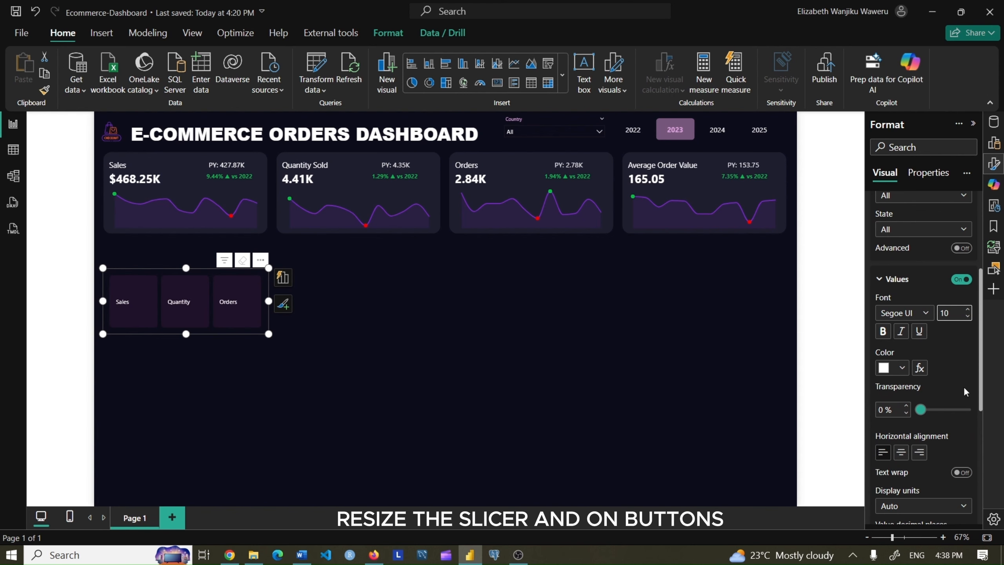
scroll(949, 376, "down", 5)
left_click(894, 444)
scroll(949, 376, "down", 3)
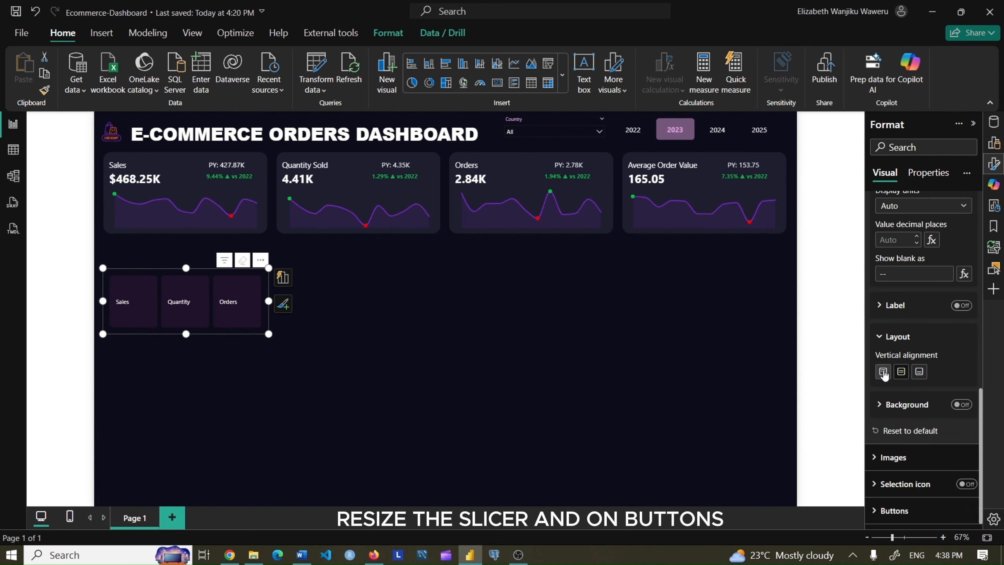
left_click(883, 372)
Reduce the parameter slicer to roughly half its height and turn off the fill of its buttons
left_click_drag(186, 334, 187, 303)
scroll(897, 245, "up", 10)
left_click(879, 305)
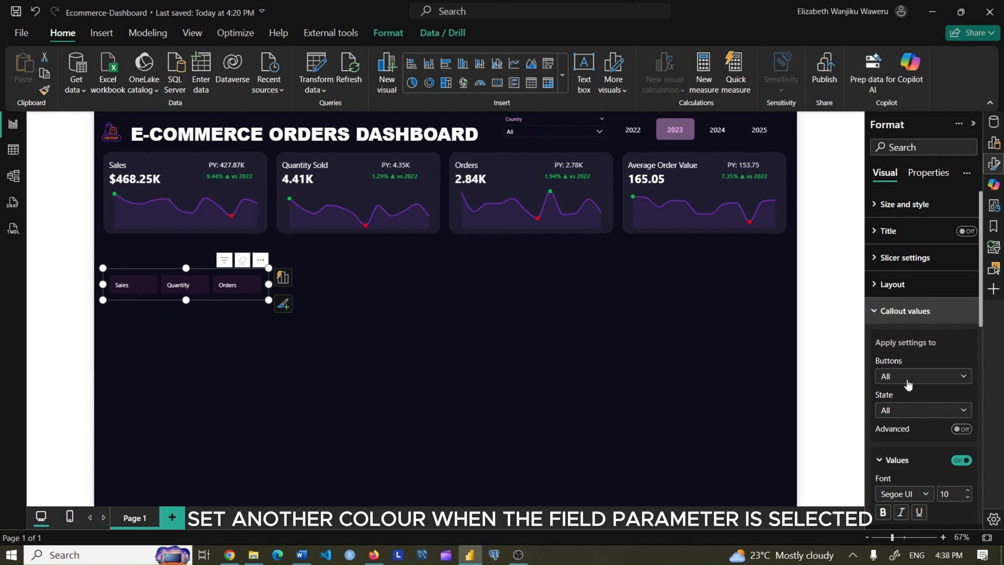
left_click(950, 384)
scroll(952, 395, "down", 5)
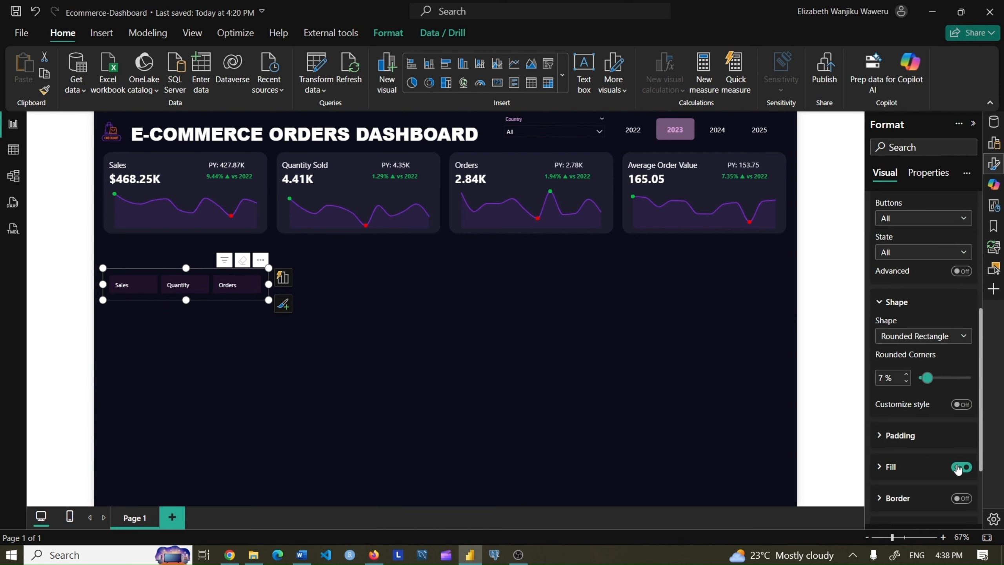
left_click(960, 467)
Set the callout value color to light pink for the Selected state, and narrow the parameter slicer
scroll(978, 278, "up", 5)
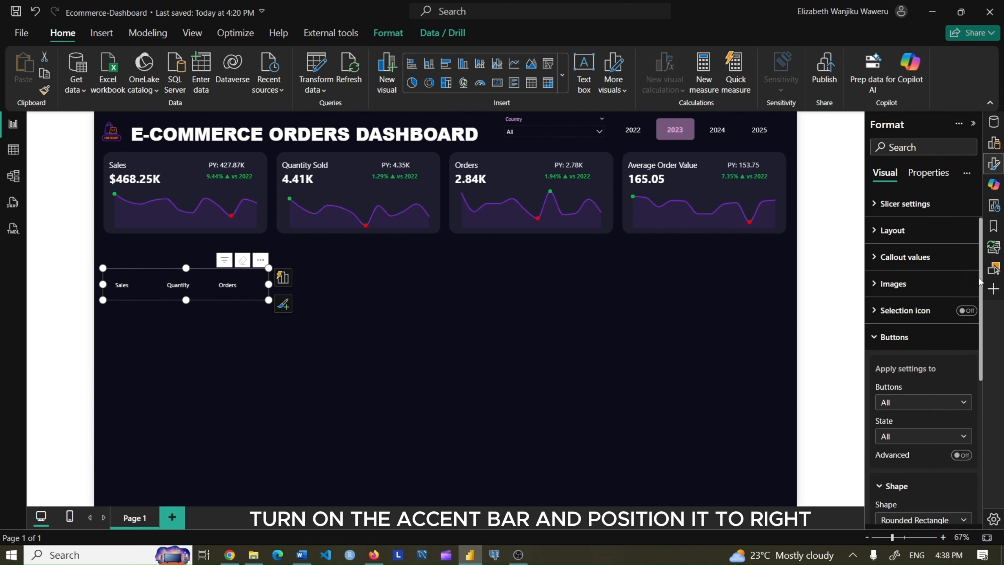
left_click(893, 346)
left_click(971, 308)
left_click_drag(979, 294, 976, 354)
left_click(897, 269)
left_click(908, 345)
left_click(902, 402)
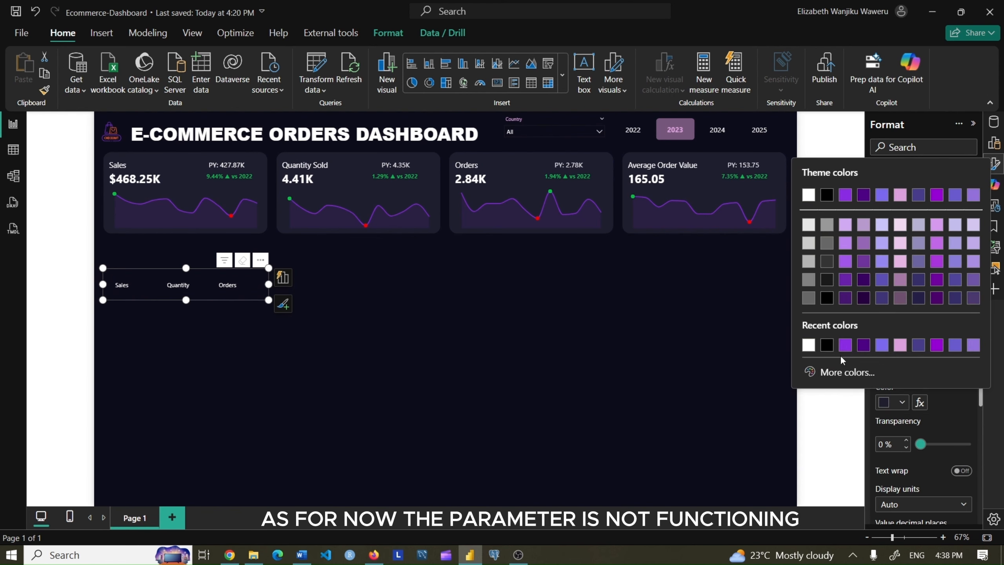
left_click(899, 343)
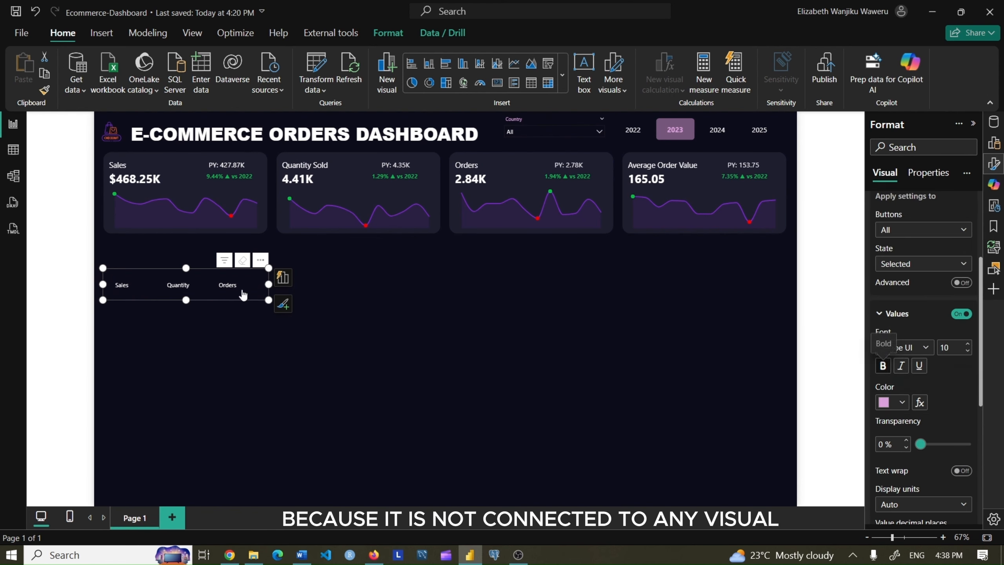
left_click_drag(268, 284, 233, 284)
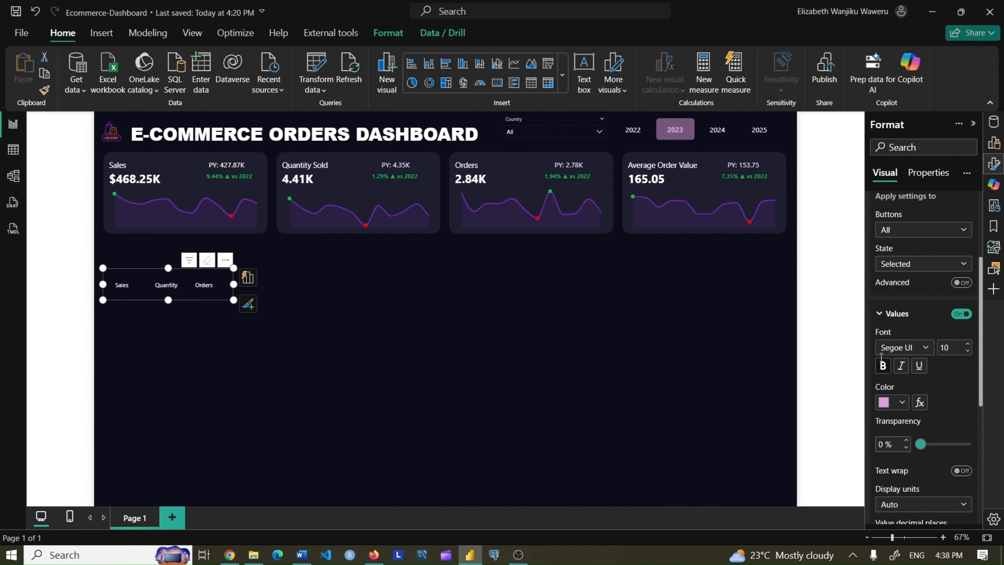
Turn on the accent bar for the parameter slicer's buttons and set its position to Right
scroll(882, 356, "up", 4)
left_click(891, 310)
left_click(914, 387)
scroll(912, 382, "down", 5)
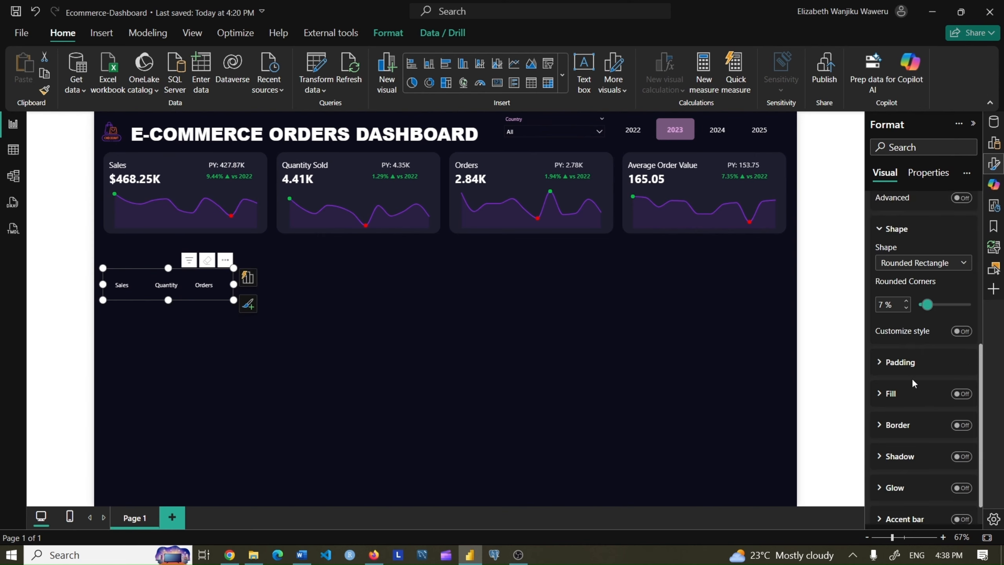
scroll(911, 378, "down", 1)
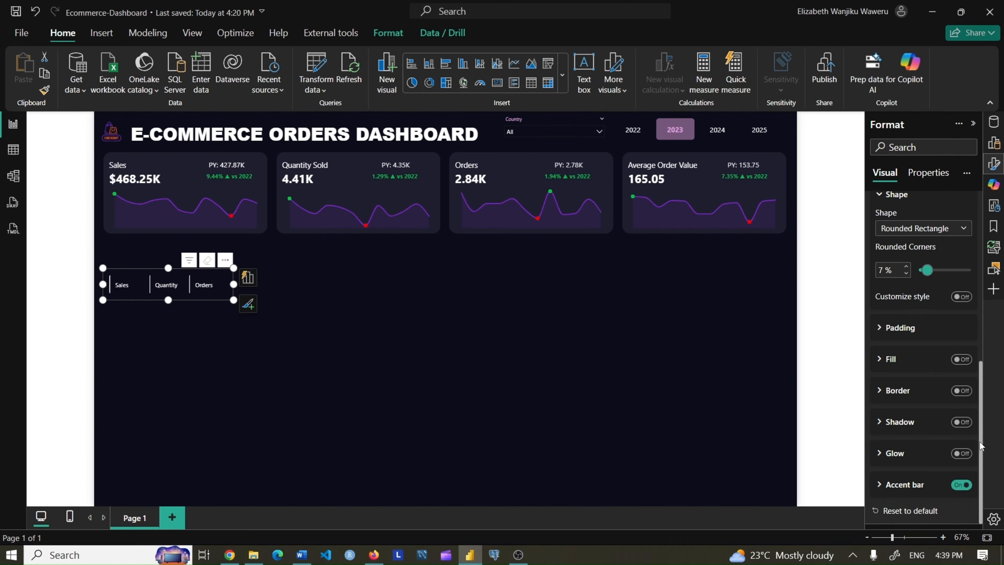
left_click(904, 484)
scroll(974, 467, "down", 3)
left_click(923, 366)
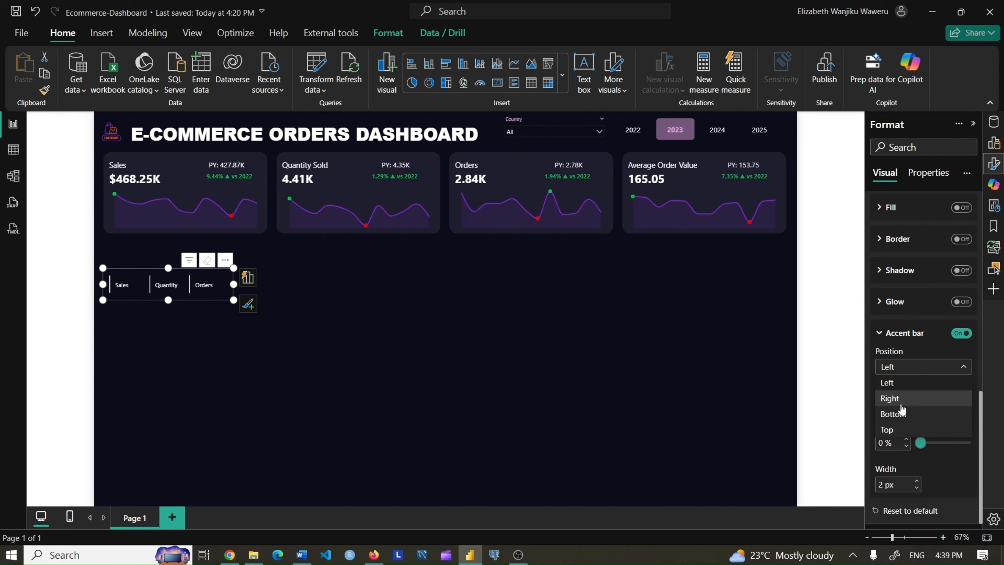
left_click(898, 399)
left_click(189, 324)
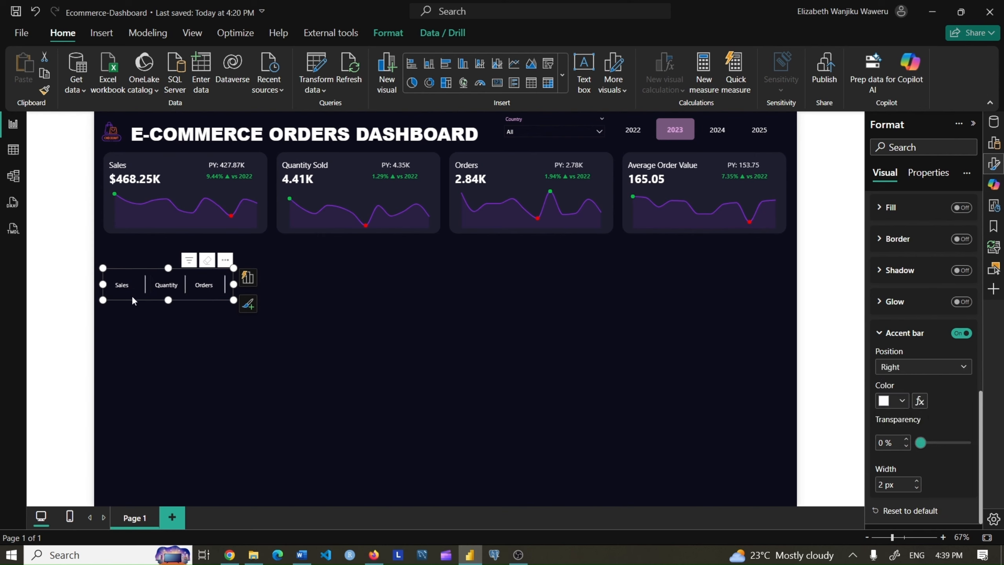
Move the parameter slicer to just below the Quantity Sold card, clearing the space beneath the Sales card
left_click(165, 289)
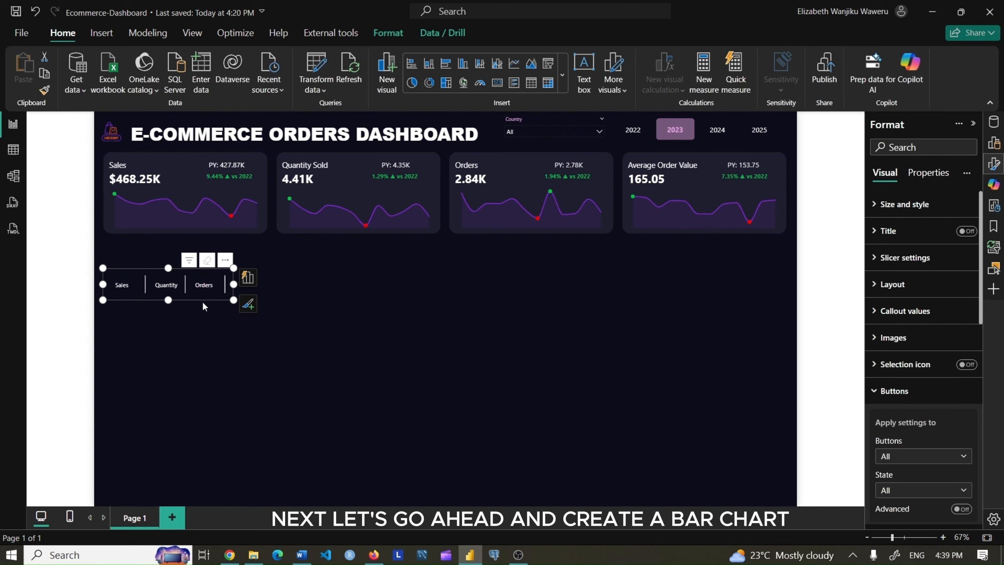
left_click_drag(209, 271, 406, 250)
left_click(335, 313)
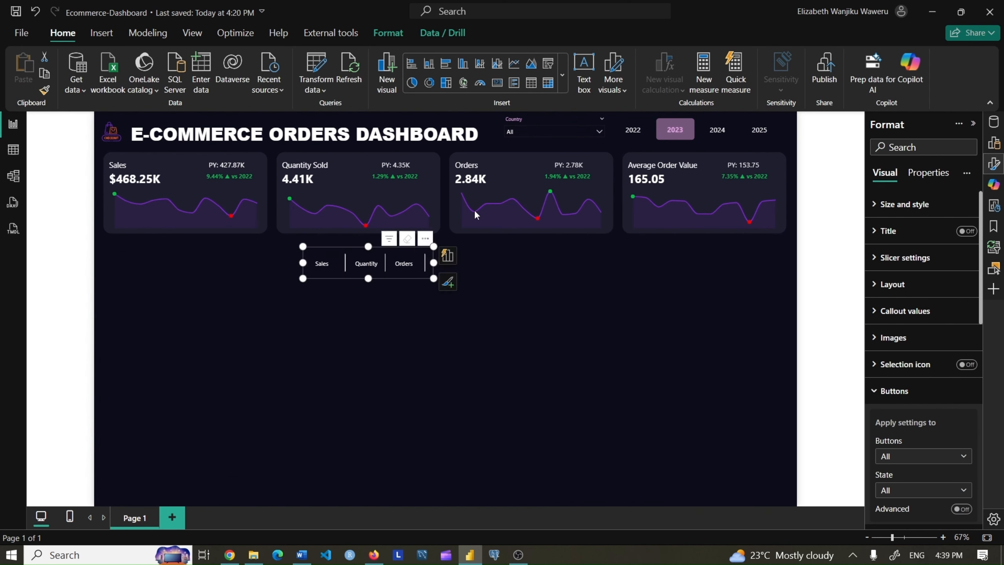
Insert a clustered bar chart with Dim_Product category on the Y-axis and the Parameter field on the X-axis
left_click(446, 64)
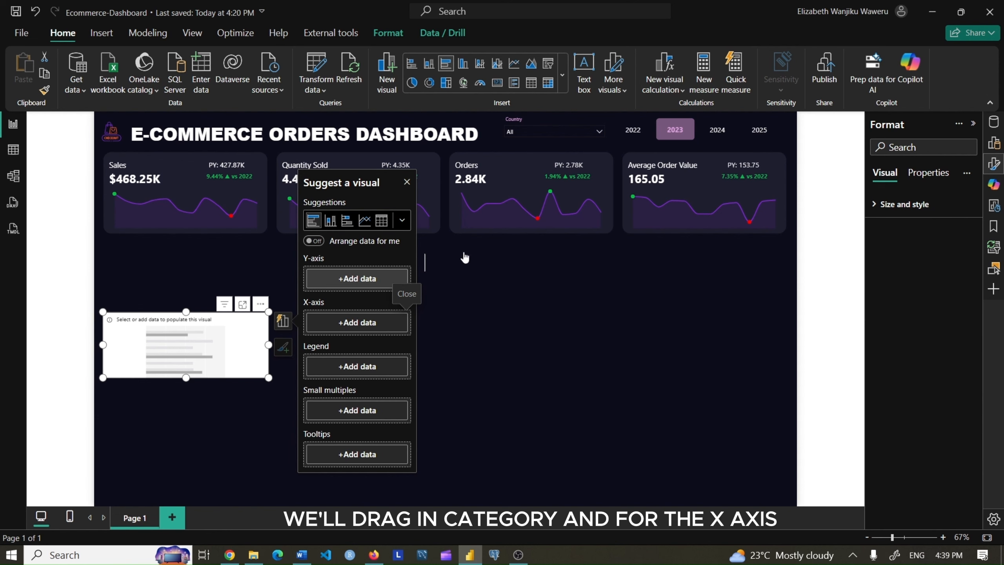
left_click(357, 279)
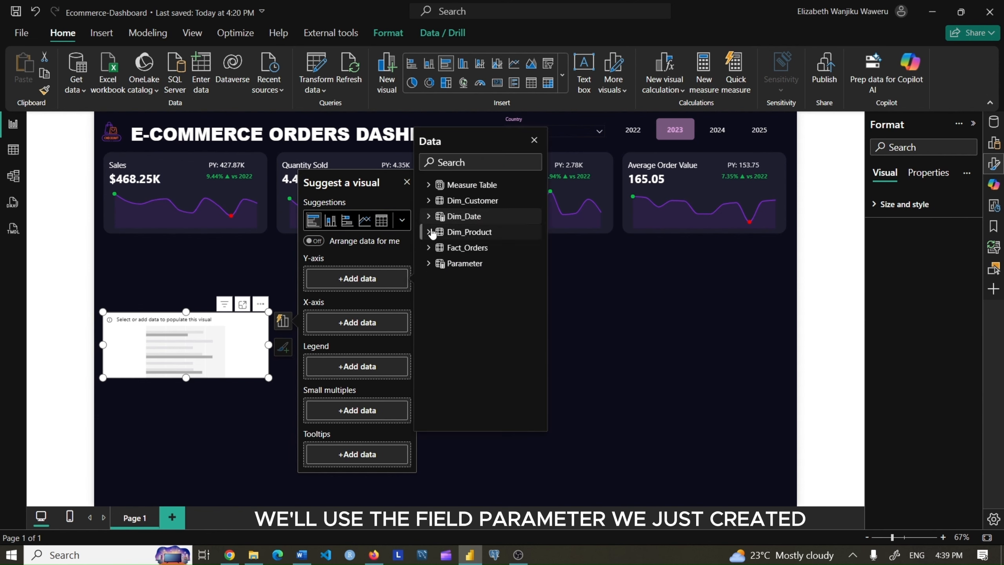
left_click(428, 200)
left_click(428, 201)
left_click(453, 233)
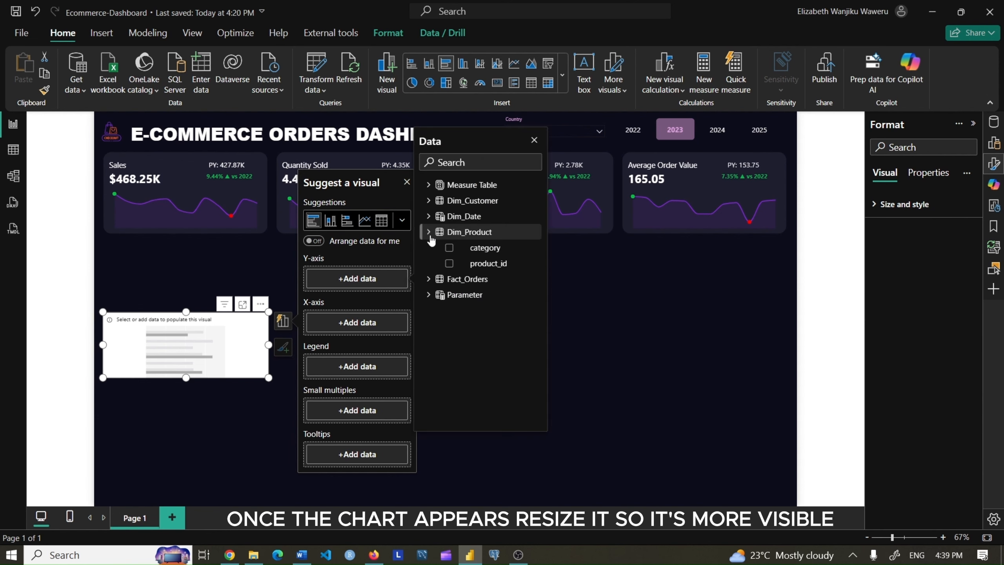
left_click(452, 247)
left_click(347, 344)
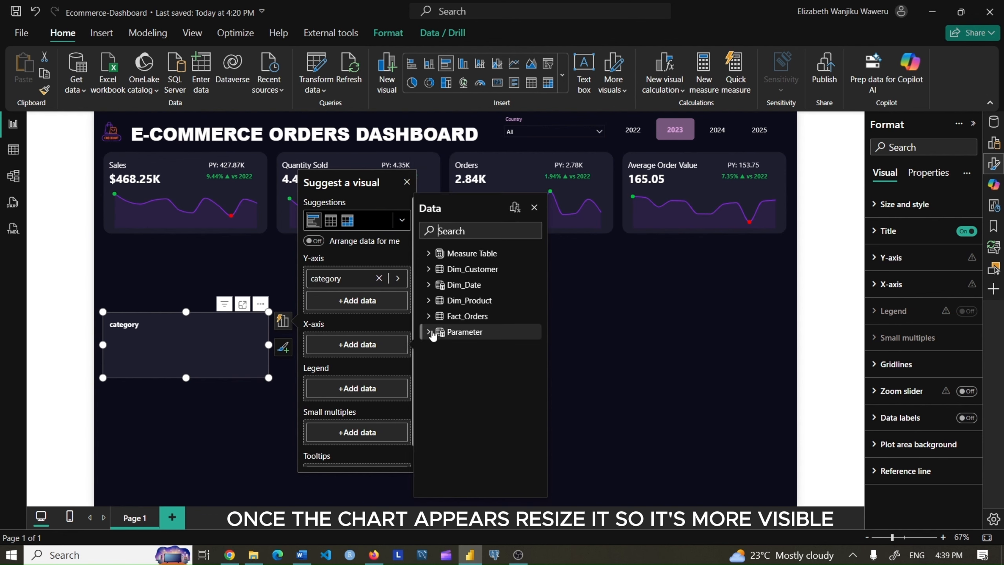
left_click(429, 331)
left_click(470, 347)
Enlarge the bar chart vertically so it fills the space from below the Sales card to near the page's lower edge
left_click(185, 378)
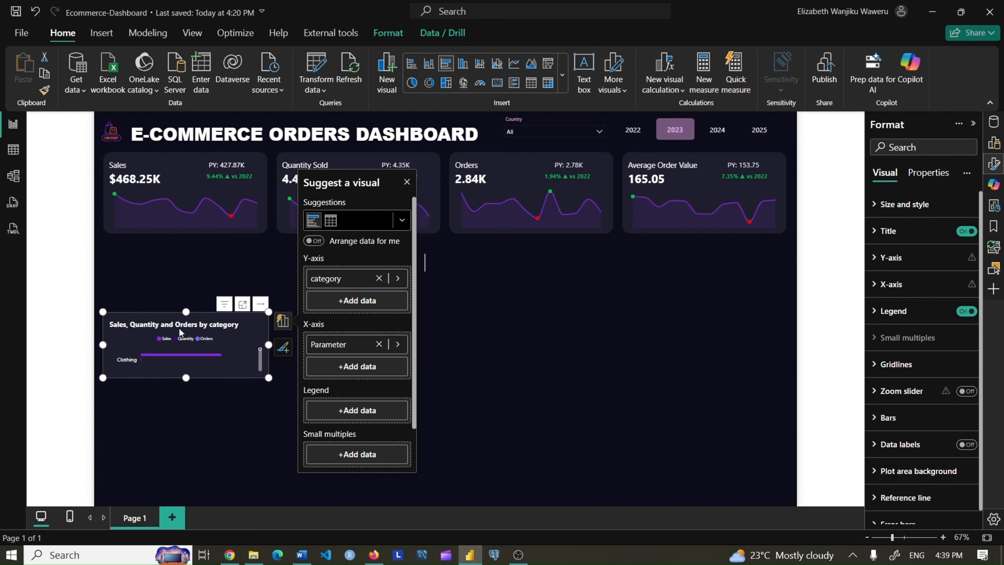
left_click_drag(184, 311, 182, 240)
left_click_drag(184, 378, 183, 499)
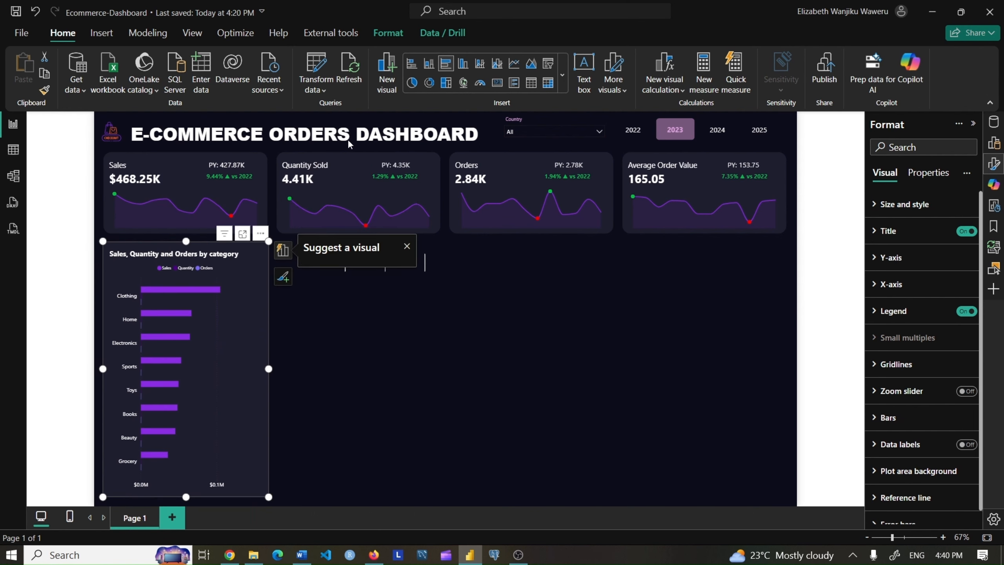
Set the bar chart's height to 570, width to 375 and vertical position to 302
left_click(905, 203)
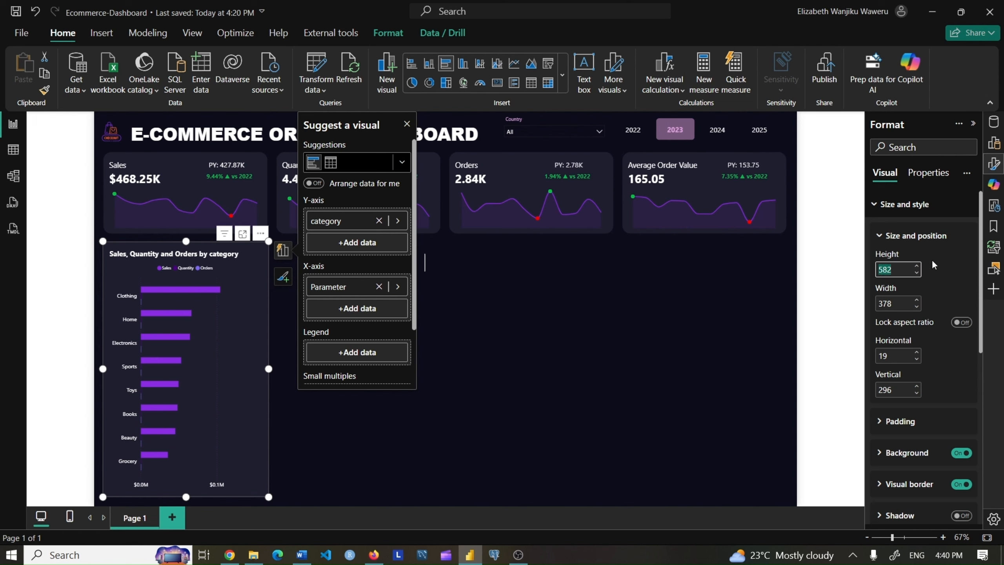
type("570")
left_click(892, 304)
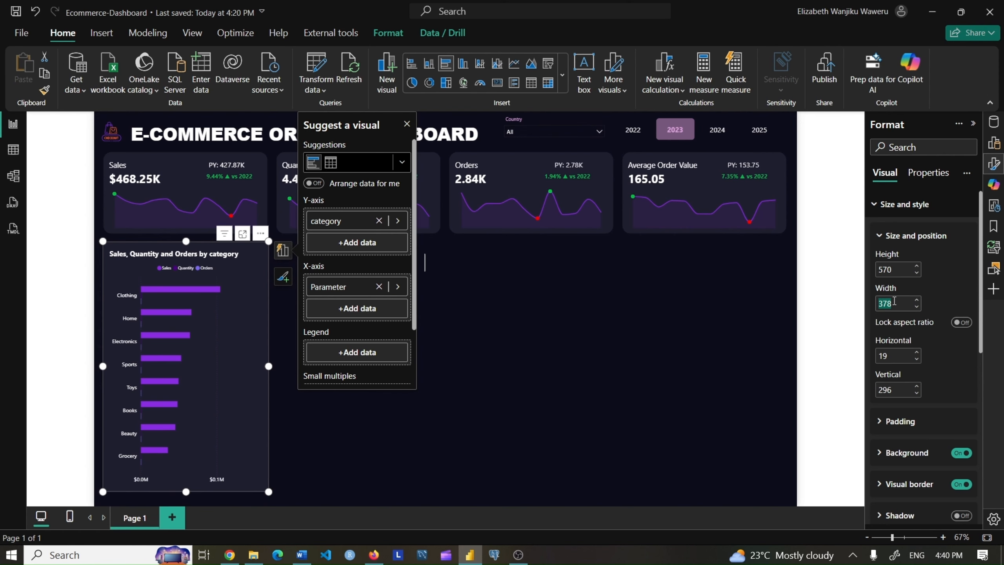
left_click(890, 355)
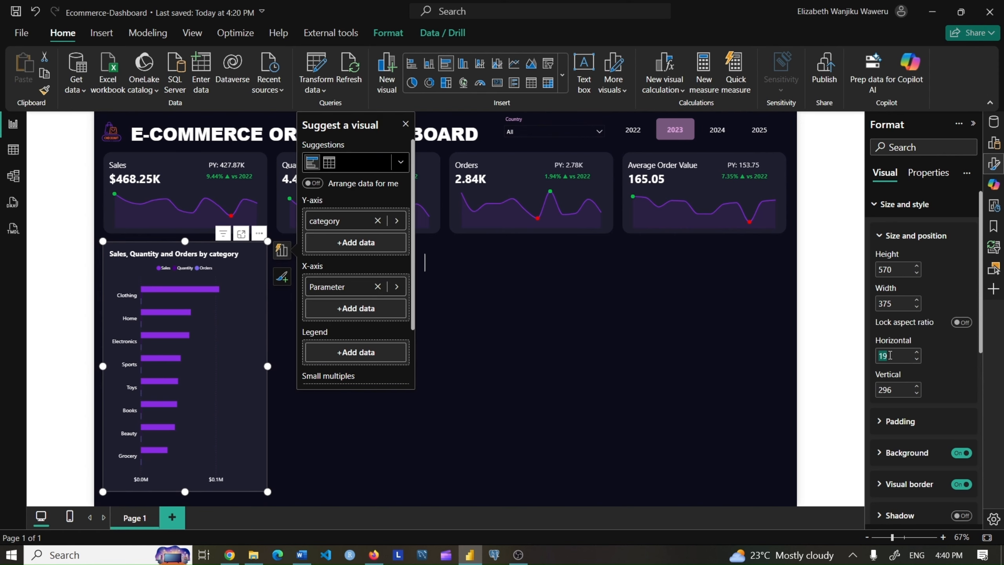
left_click(896, 387)
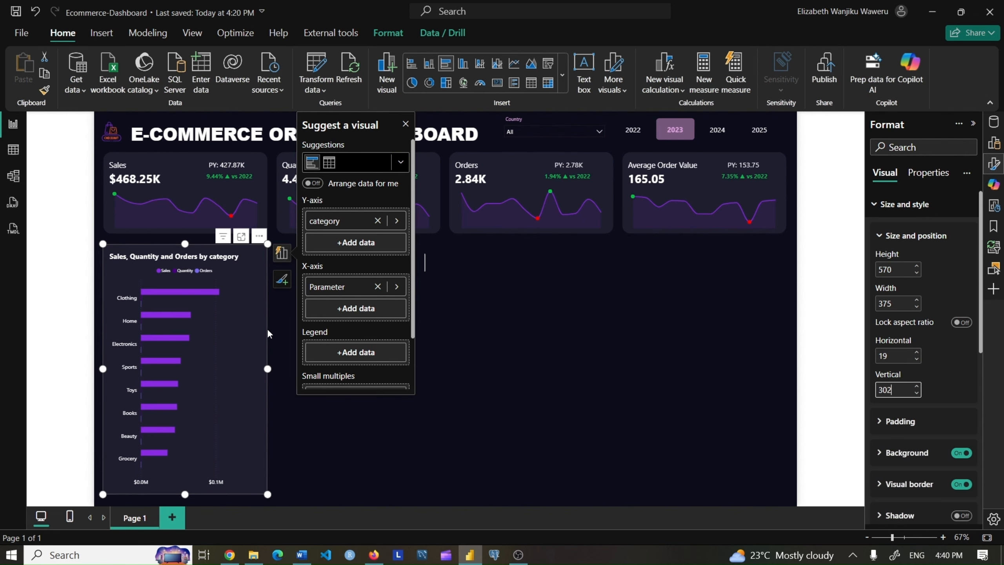
left_click(239, 270)
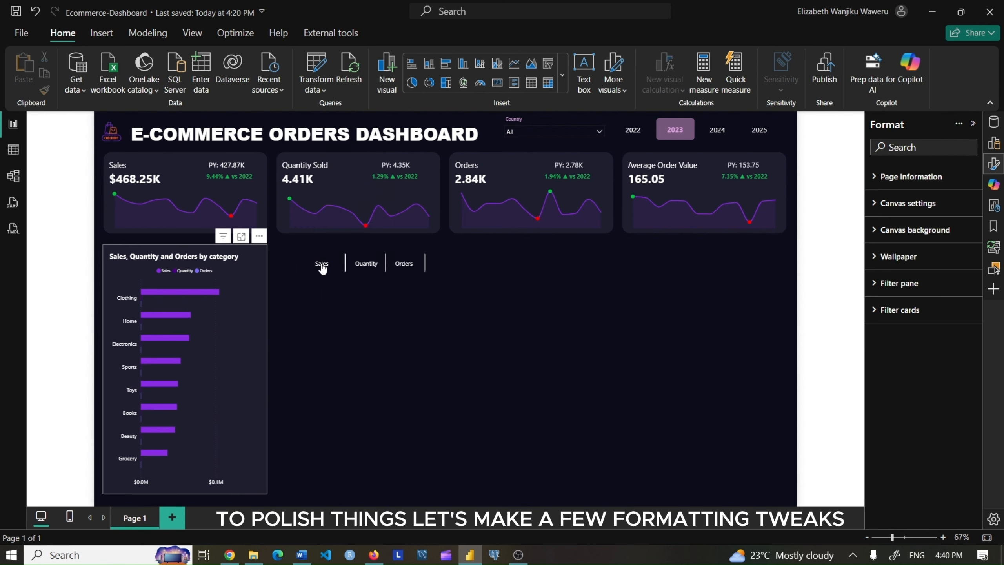
Test the parameter slicer on the bar chart by selecting Sales and clearing the selection
left_click(321, 265)
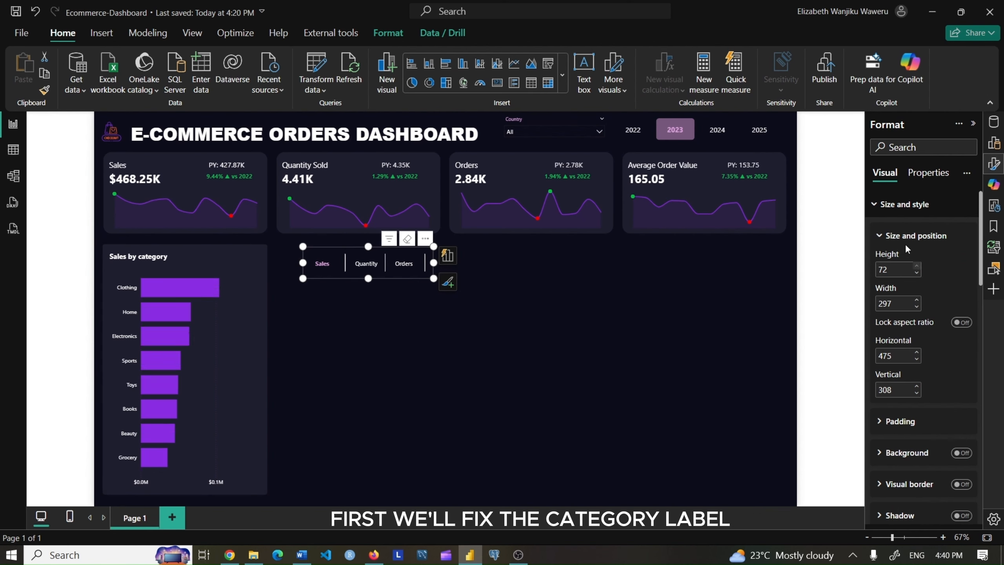
left_click(323, 266)
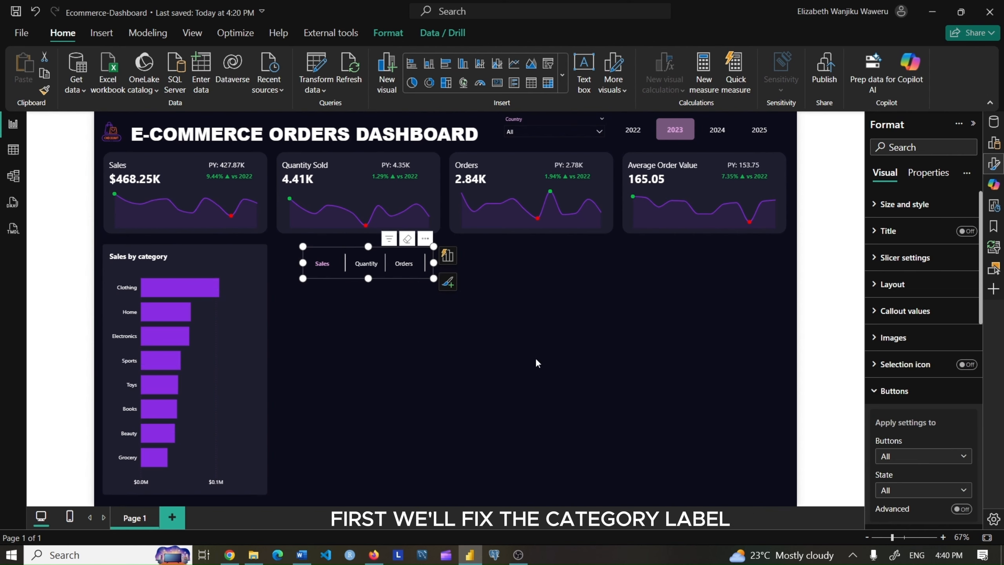
Rename the bar chart's Y-axis field to Category for this visual only
left_click(254, 263)
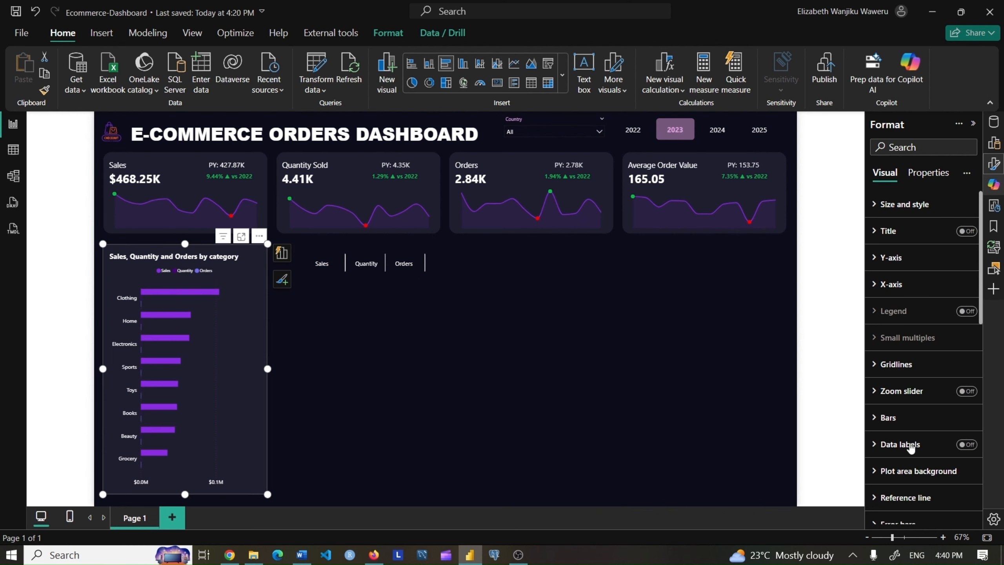
left_click(993, 143)
right_click(890, 323)
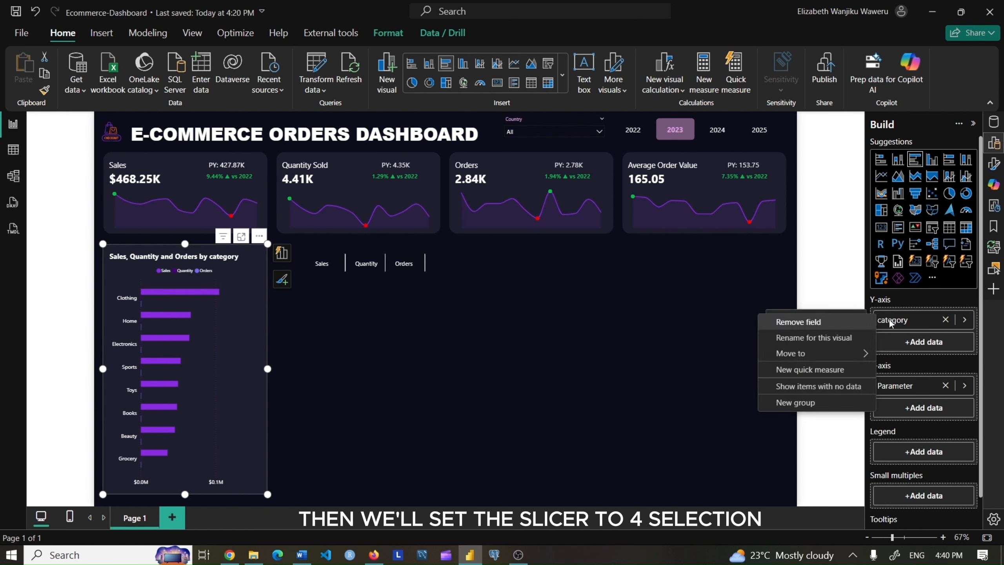
left_click(797, 342)
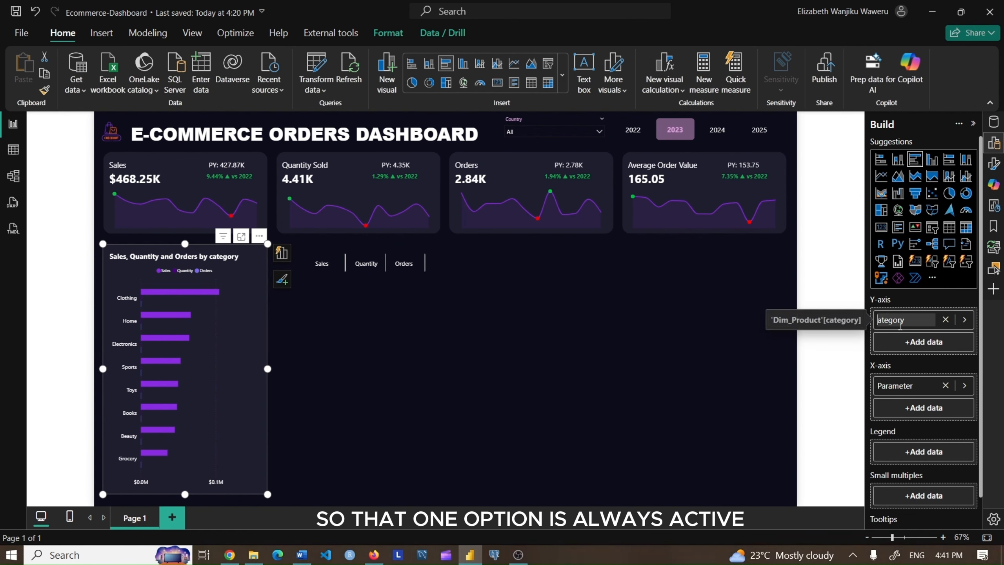
type("C")
key("Return")
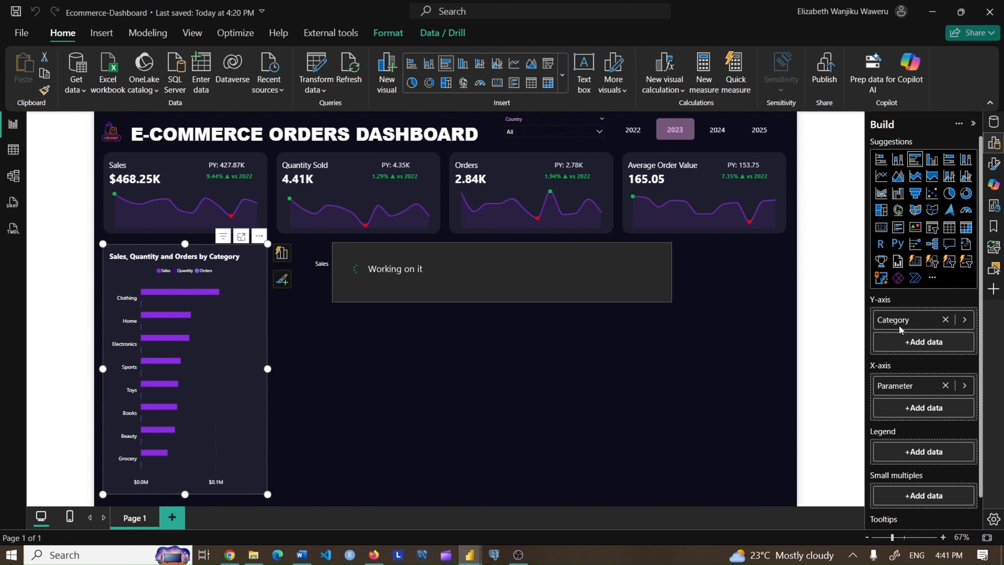
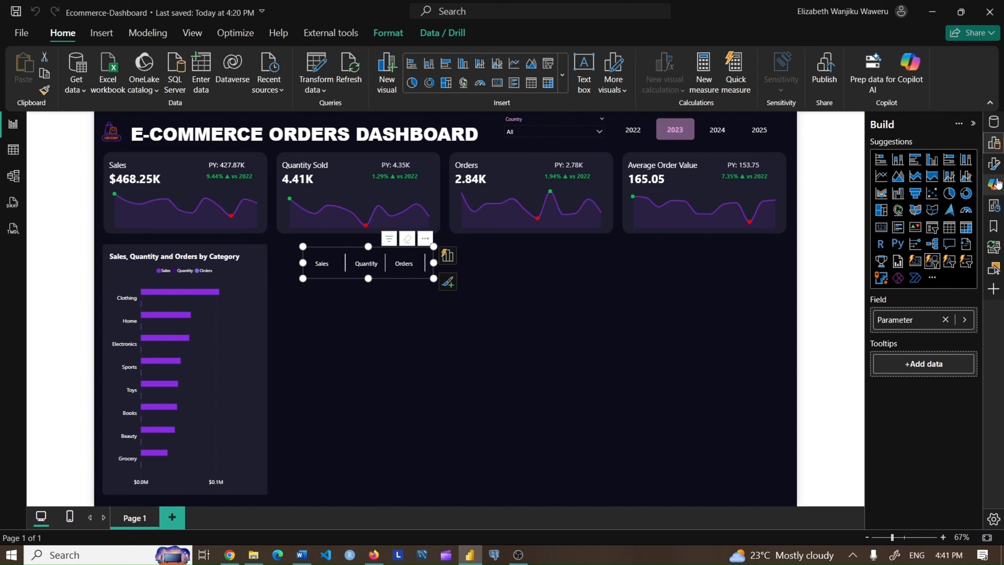
Turn on Force selection for the parameter slicer, with Single select on, so one metric is always active
left_click(237, 273)
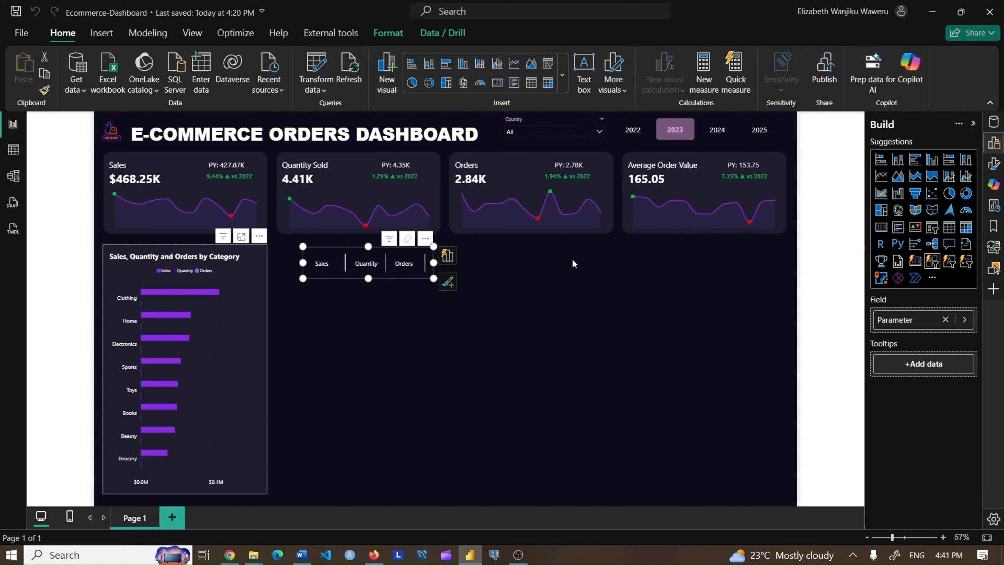
left_click(328, 269)
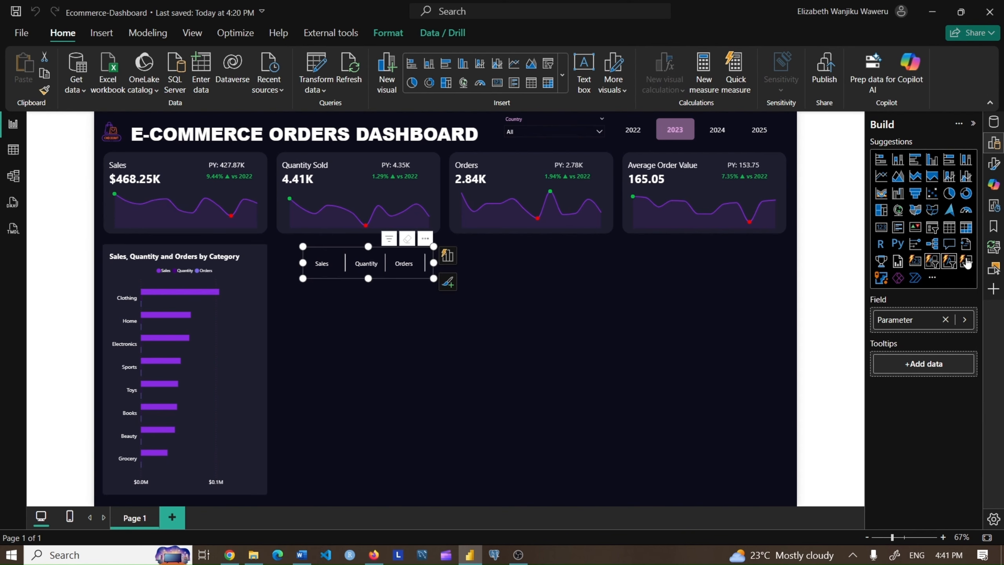
left_click(993, 164)
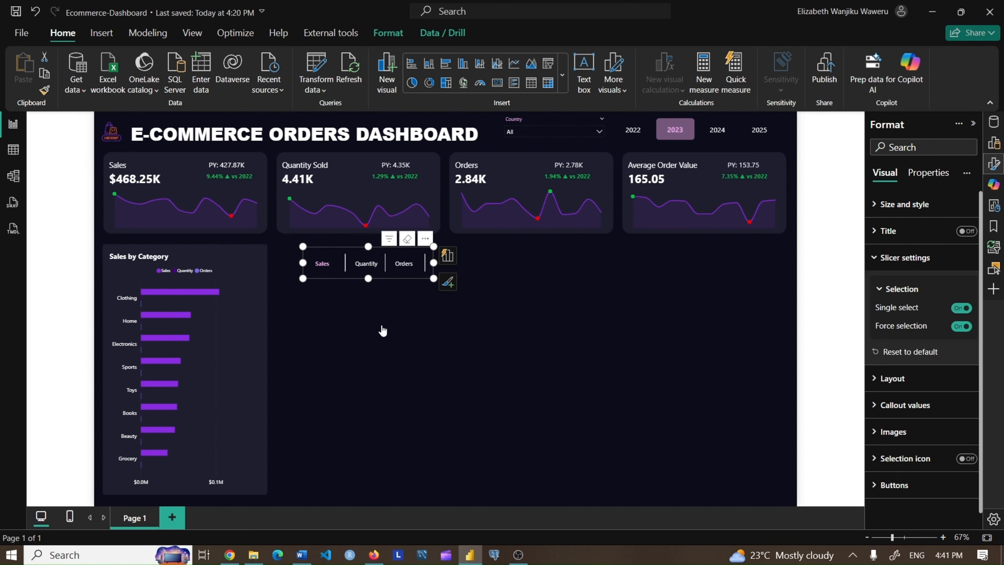
left_click(935, 255)
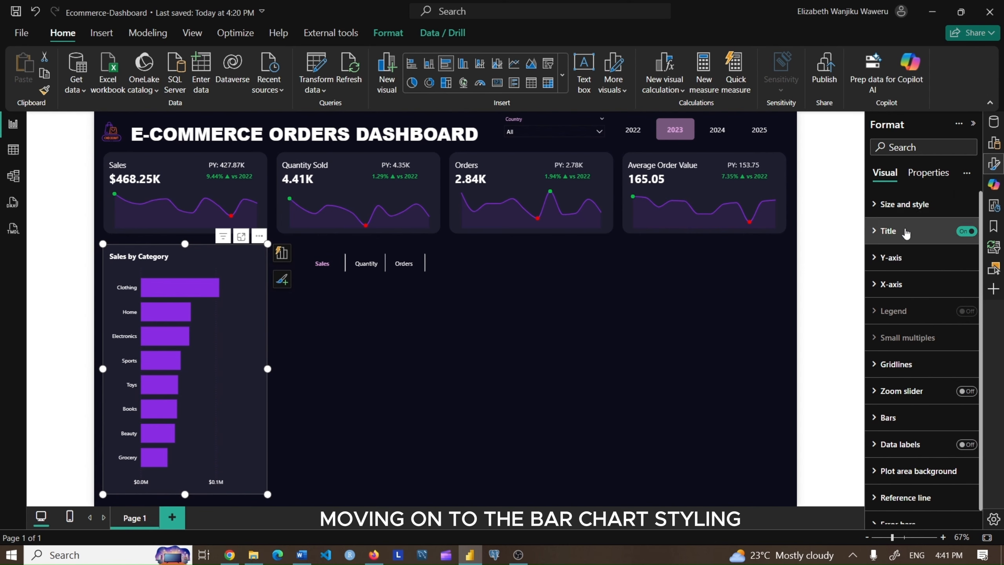
Set the bar chart title's font size to 10 and the space below the title to 0 px
left_click(903, 231)
left_click(967, 367)
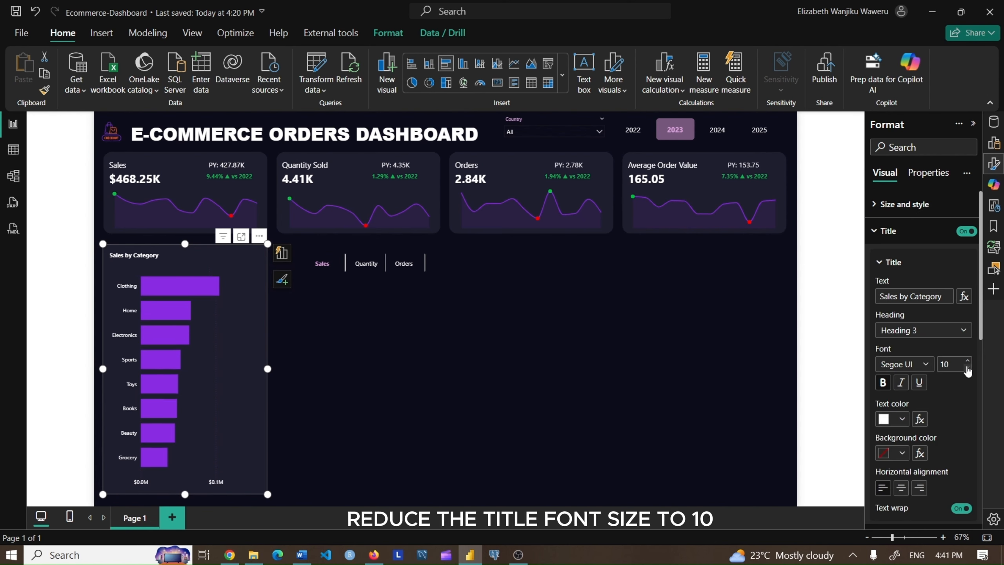
scroll(967, 371, "down", 5)
left_click(899, 310)
left_click(915, 366)
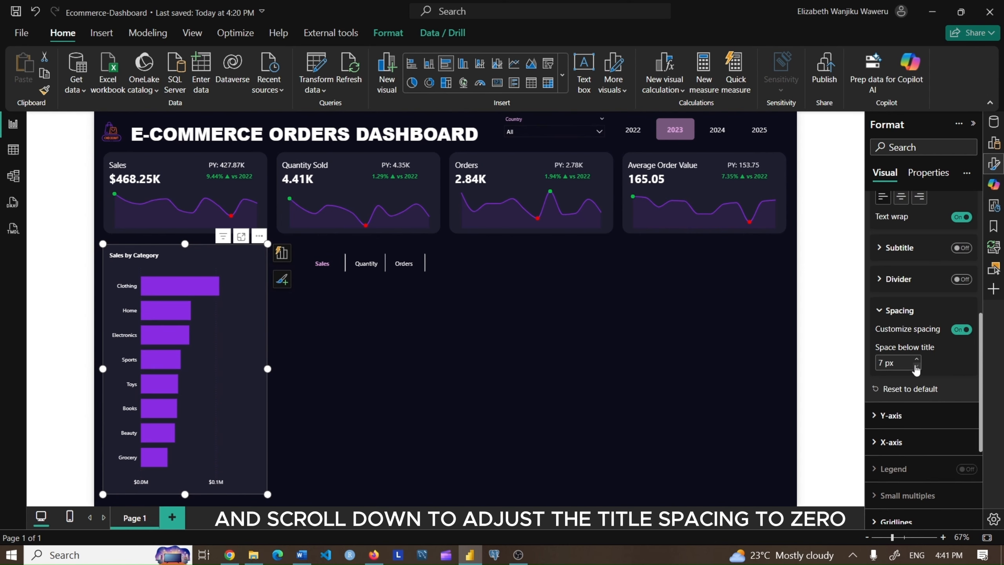
scroll(916, 370, "up", 6)
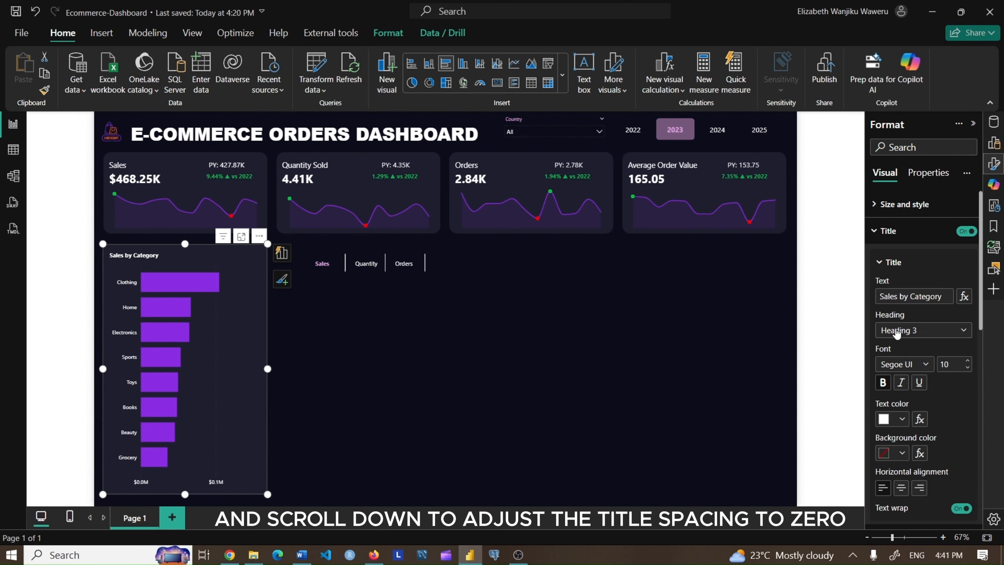
left_click(879, 233)
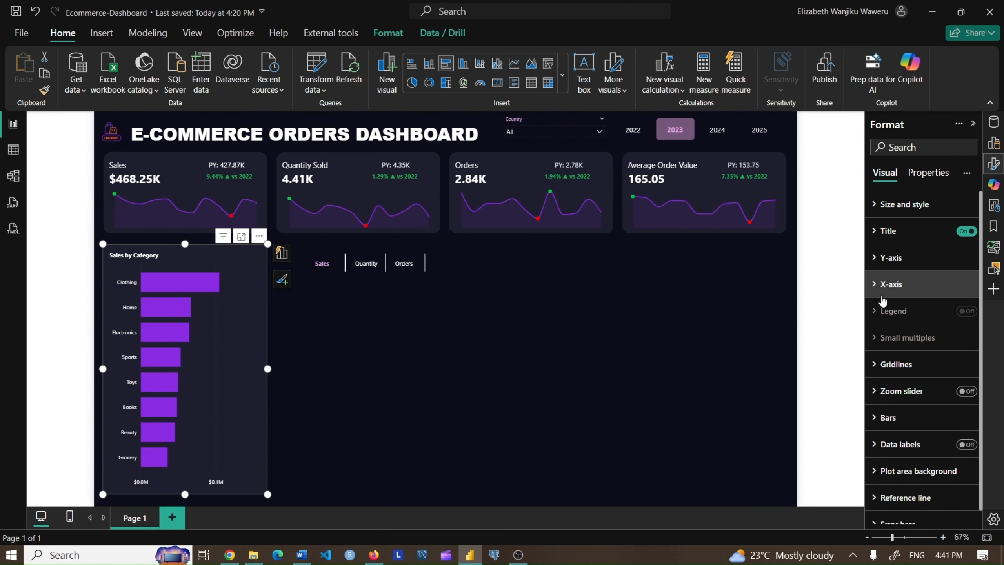
Turn off the X-axis values of the Sales by Category bar chart
left_click(887, 284)
left_click(961, 452)
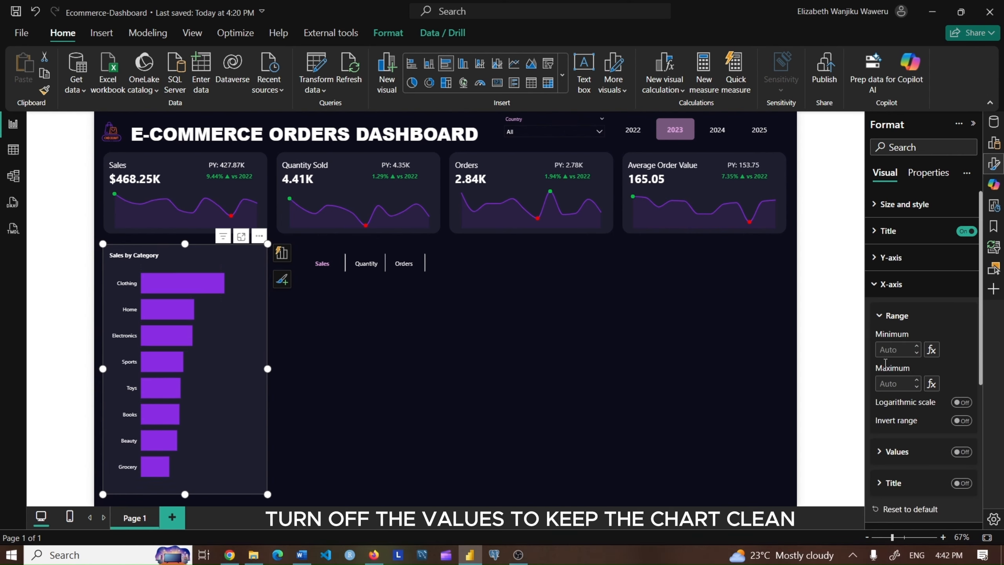
left_click(887, 284)
Set the space between categories in the bar layout of the Sales by Category chart to 70%
scroll(890, 414, "down", 1)
left_click(888, 404)
scroll(890, 411, "down", 1)
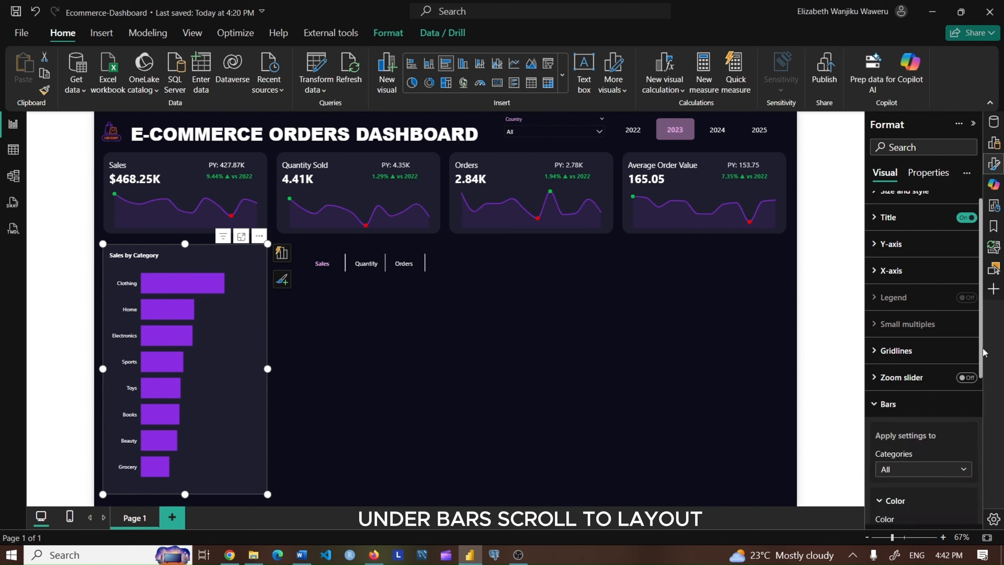
left_click(892, 334)
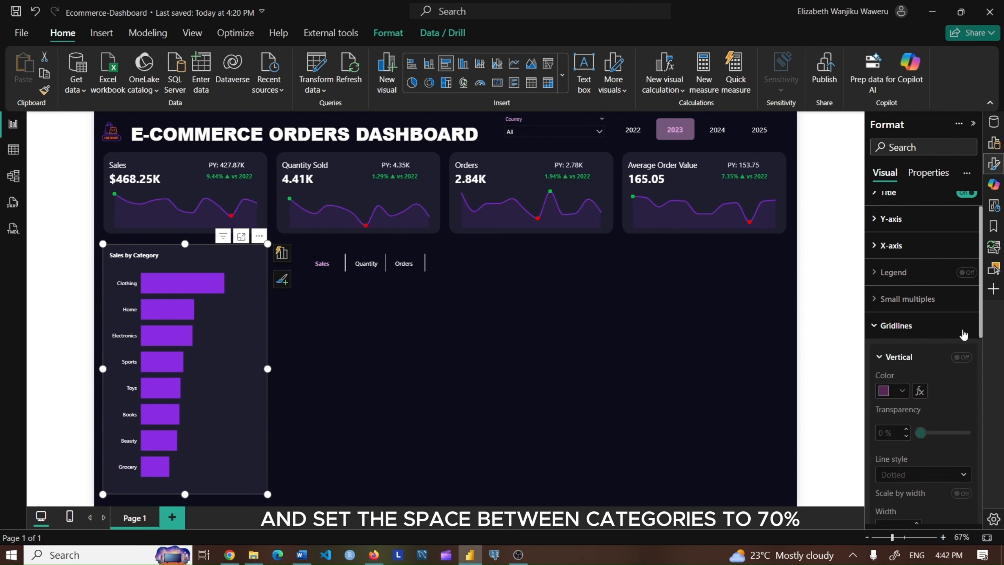
left_click_drag(980, 305, 977, 441)
left_click(949, 319)
left_click(971, 385)
left_click_drag(981, 367, 979, 411)
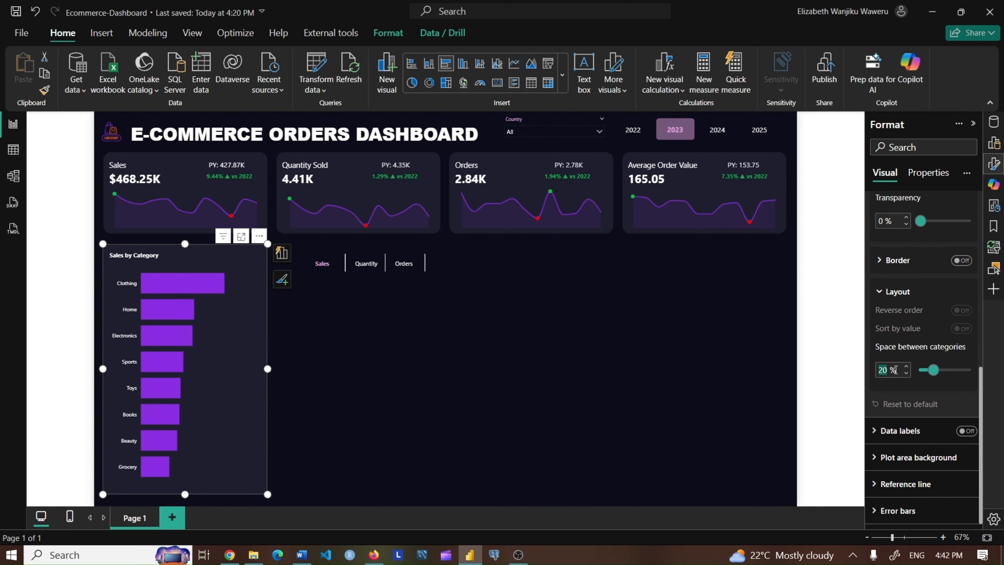
type("75")
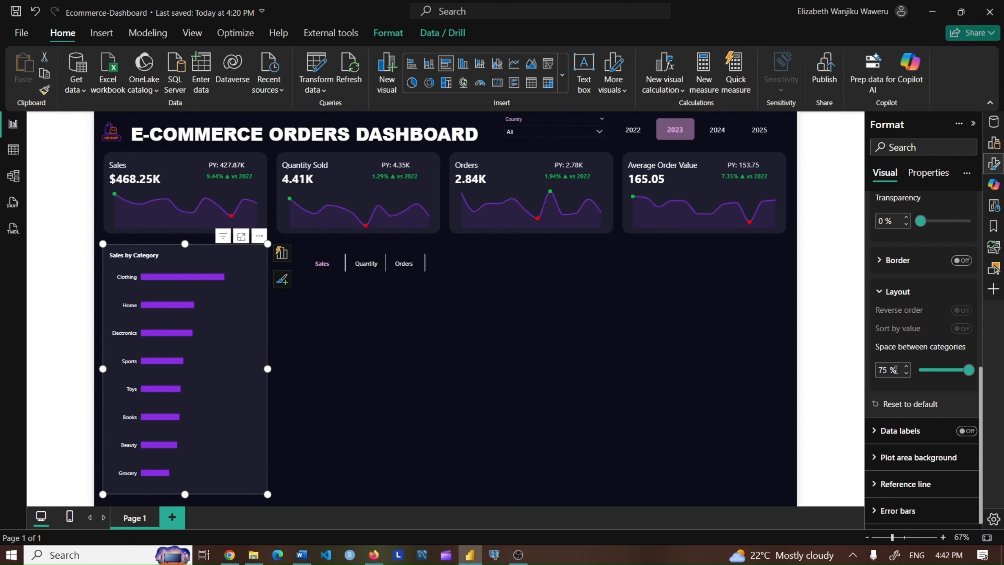
left_click(906, 374)
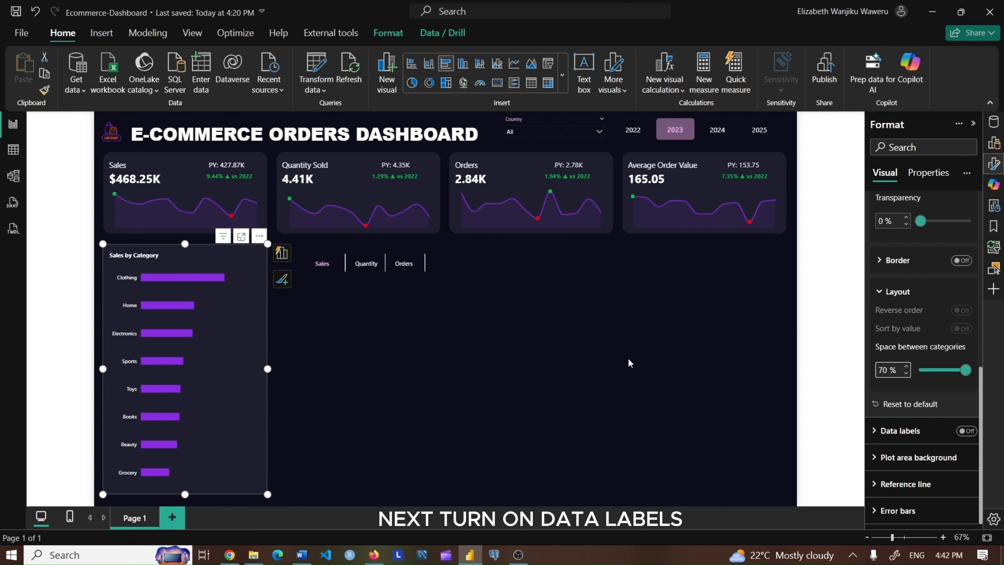
scroll(893, 350, "up", 5)
left_click(892, 350)
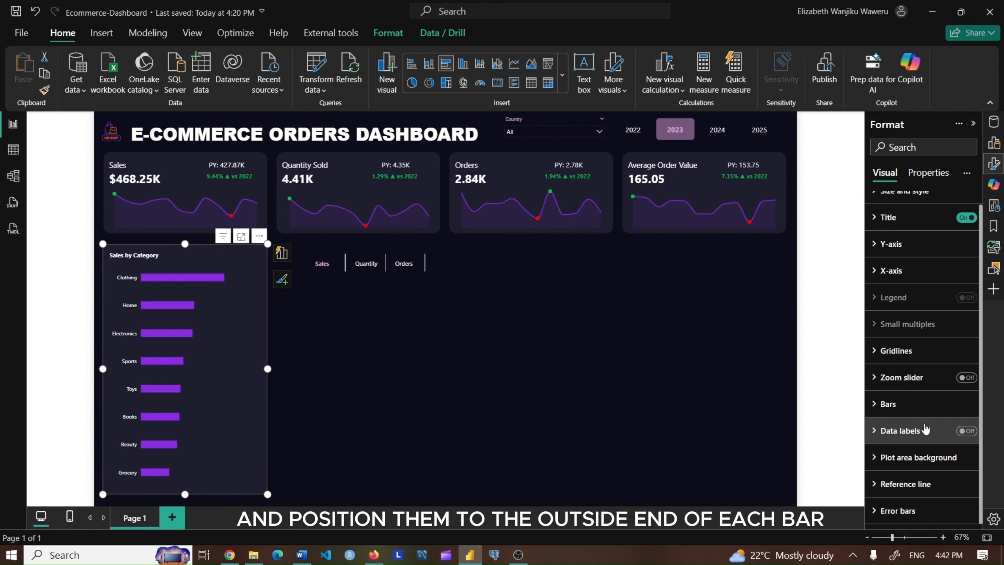
Turn on data labels for the Sales by Category bar chart and set their position to Outside end
left_click(964, 430)
left_click(883, 430)
scroll(920, 395, "down", 5)
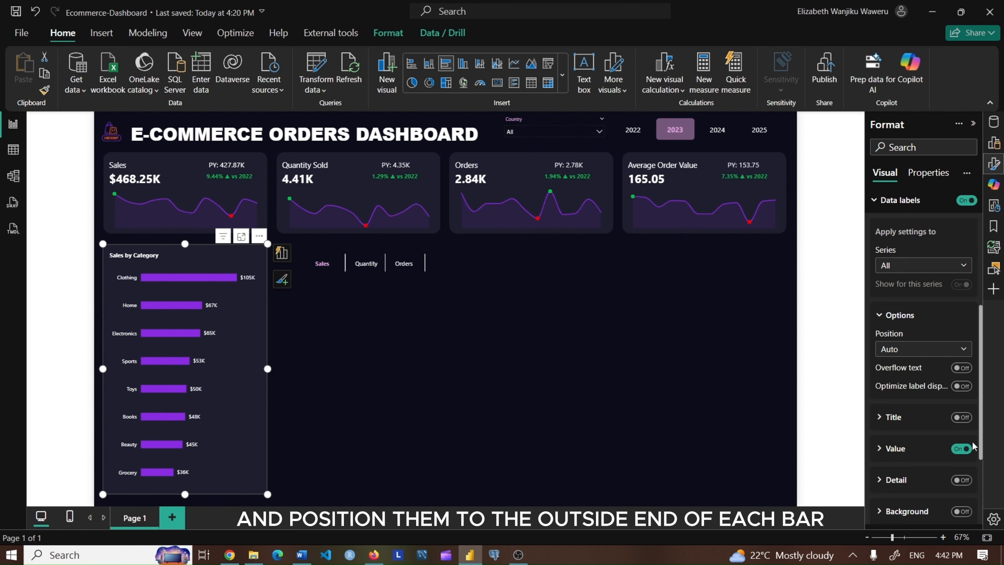
left_click(909, 348)
left_click(909, 396)
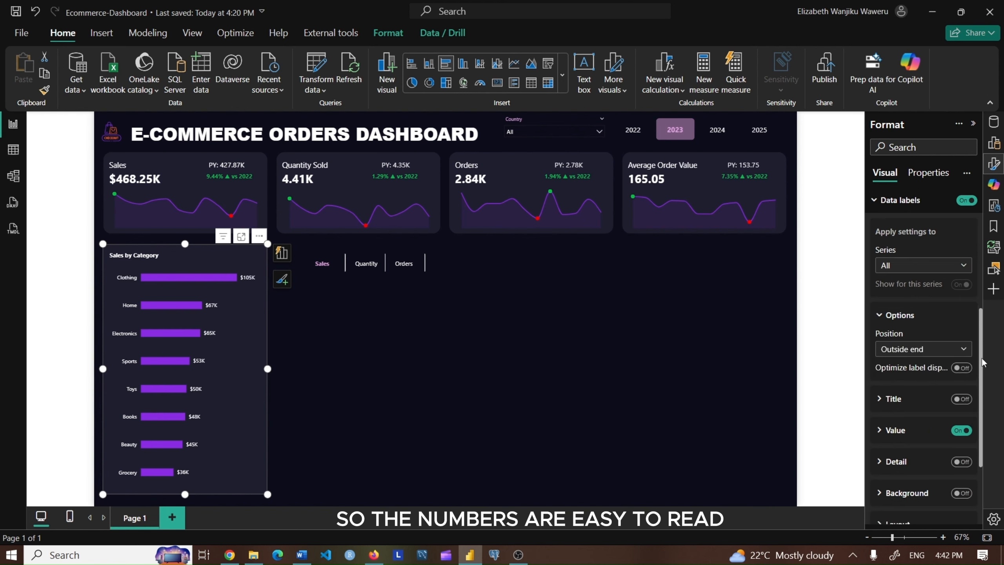
scroll(905, 356, "down", 3)
left_click(903, 335)
scroll(889, 317, "up", 5)
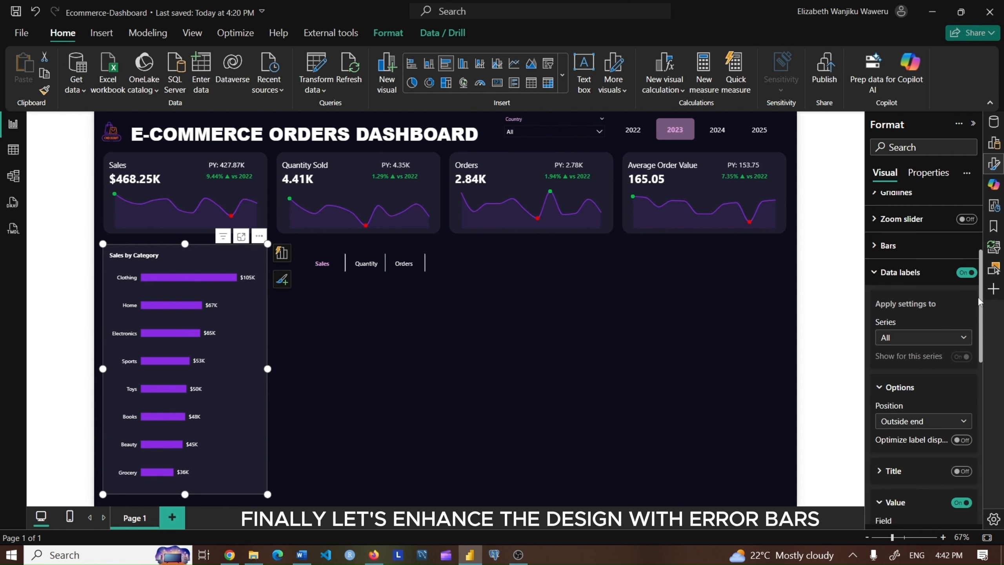
left_click(883, 300)
Enable error bars for the Sales series of the Sales by Category chart
left_click(897, 509)
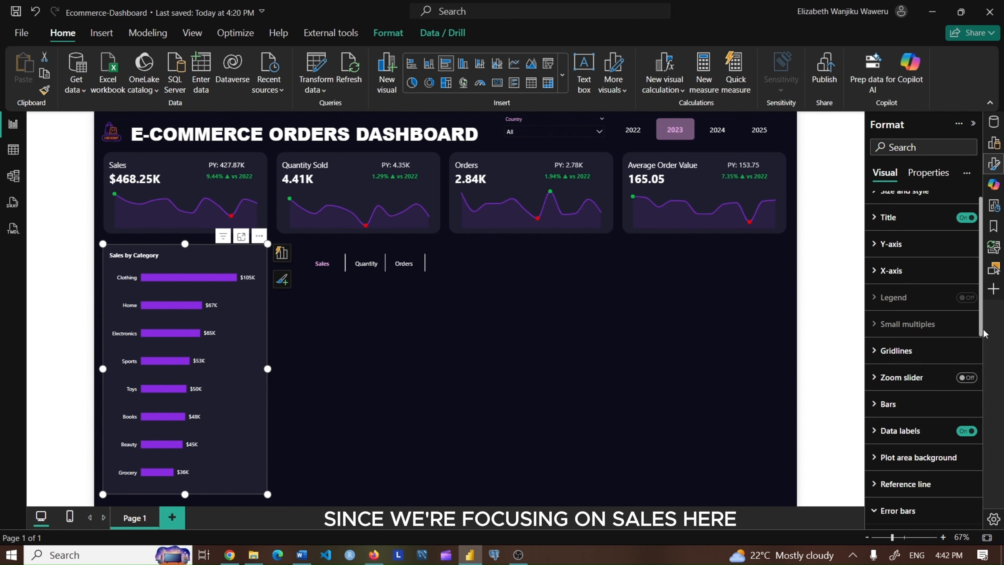
scroll(980, 399, "down", 3)
scroll(979, 398, "down", 4)
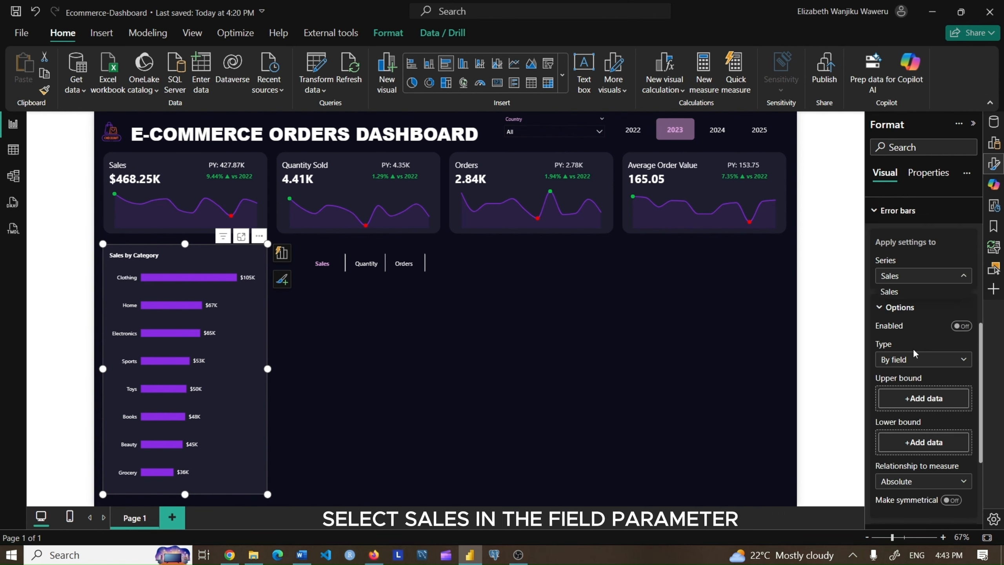
left_click(961, 325)
scroll(964, 332, "down", 2)
Use the Total Sales measure from Performance Metrics as the upper bound of the Sales error bars
left_click(923, 333)
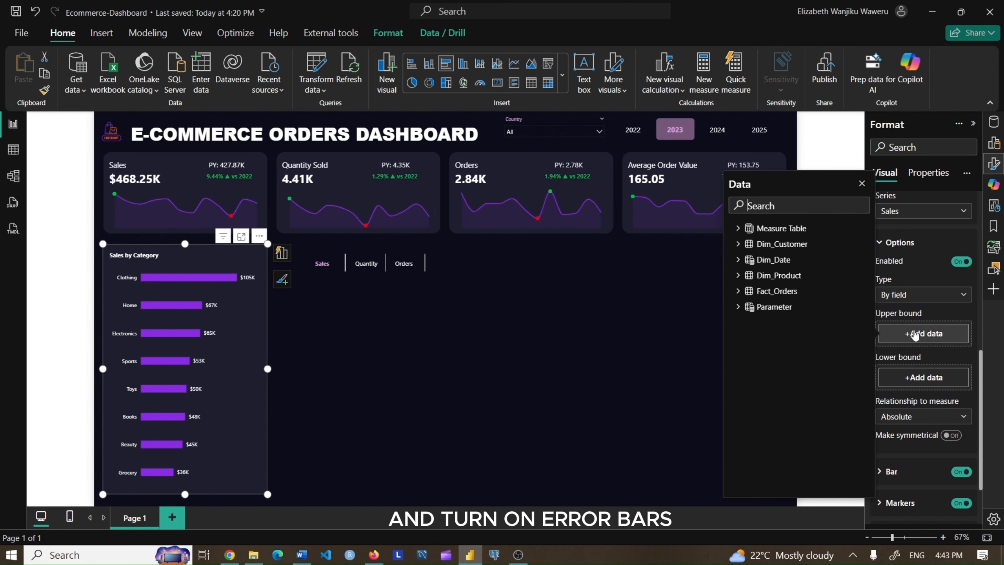
left_click(738, 229)
left_click(748, 259)
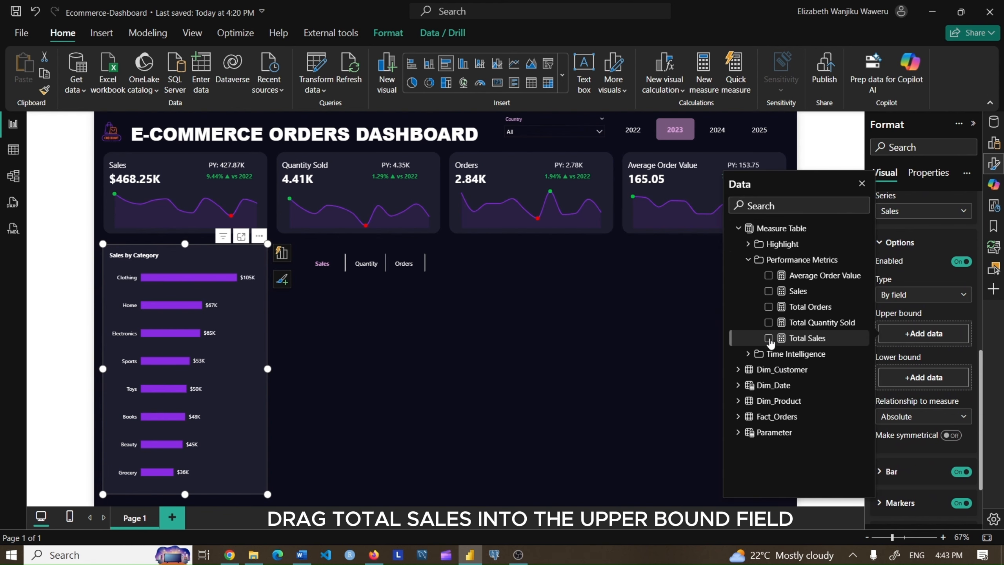
left_click(767, 338)
left_click(748, 260)
left_click(738, 228)
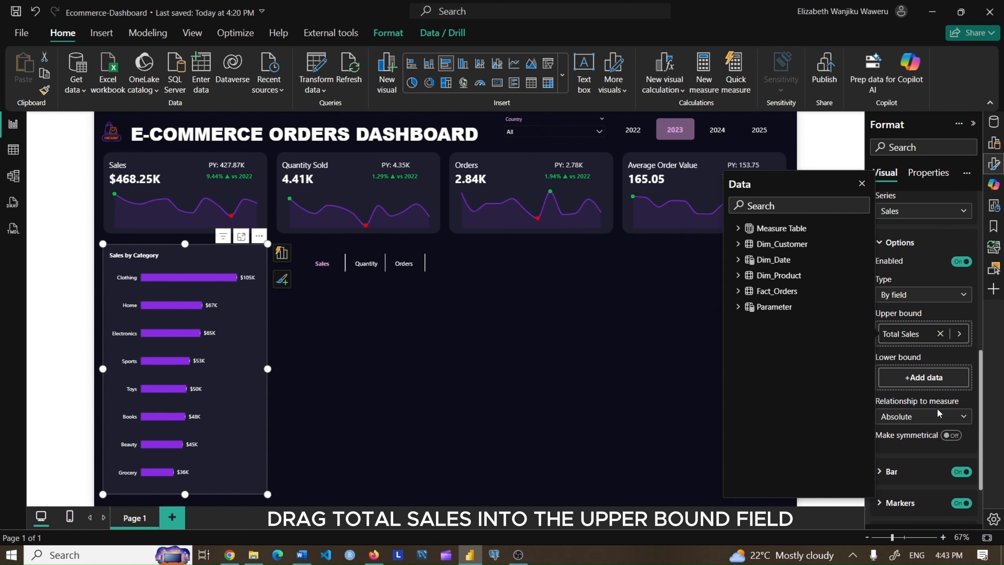
left_click(861, 183)
Set the Sales error bars' border size to 0 px and their bar color to the purple of the chart's bars
scroll(982, 374, "down", 2)
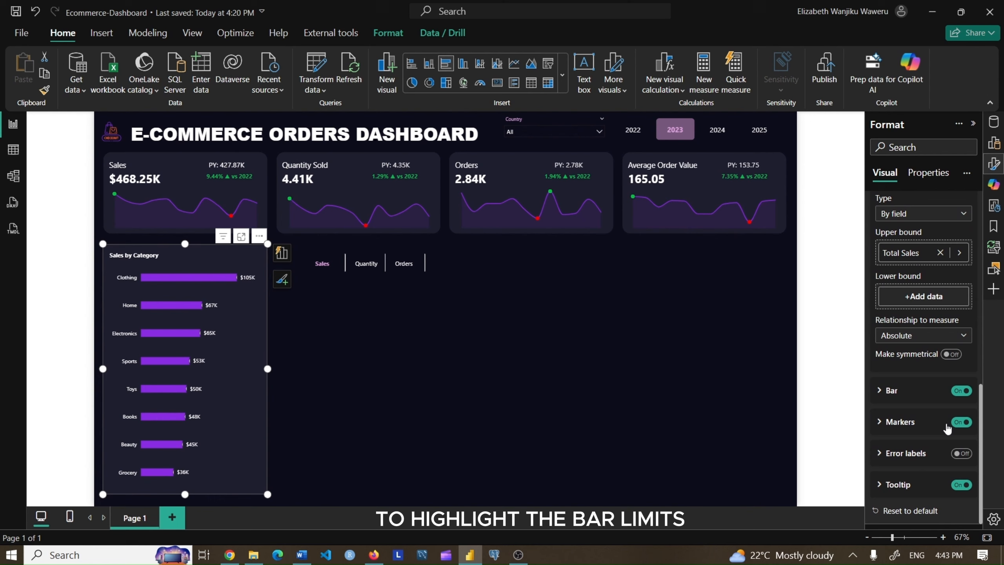
left_click(889, 388)
scroll(983, 425, "down", 2)
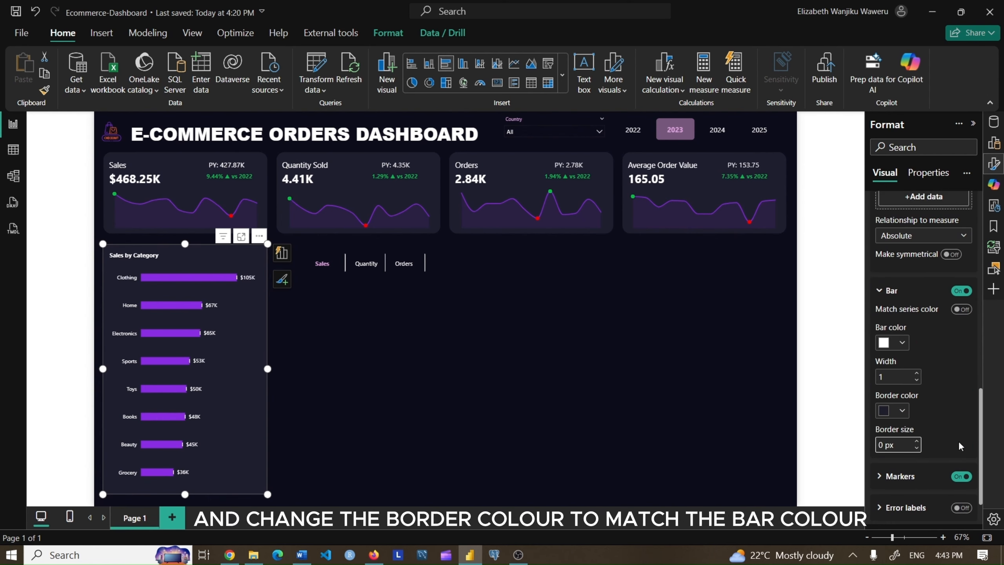
left_click(902, 343)
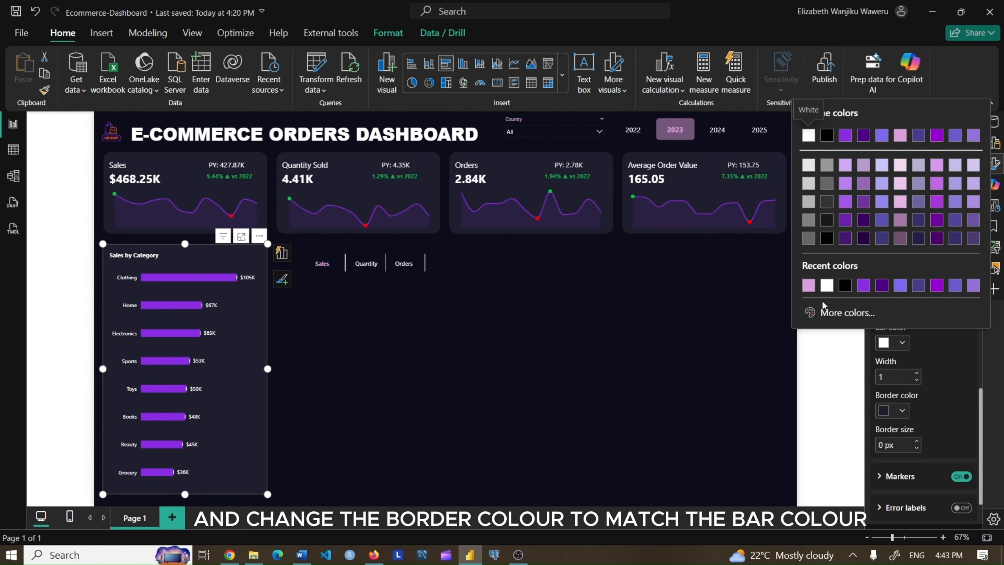
left_click(863, 286)
Set the marker size of the Sales error bars to 10 px
left_click_drag(980, 415, 979, 445)
left_click(892, 423)
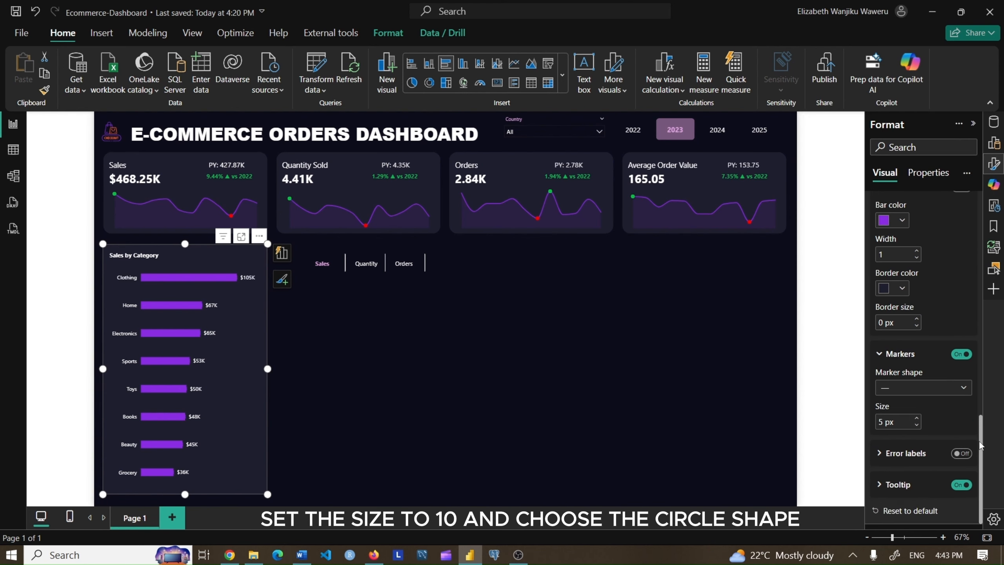
left_click(917, 419)
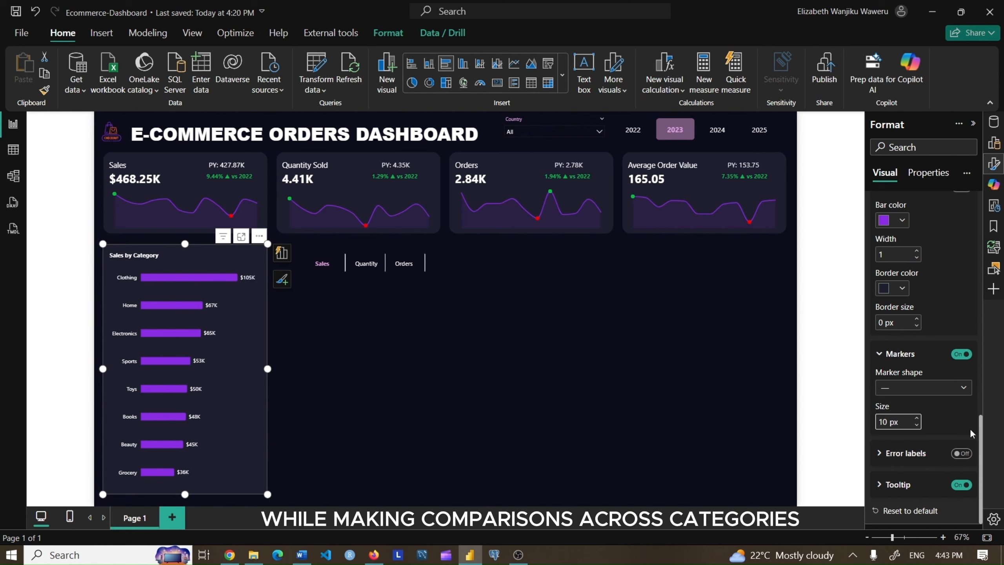
Try the Relative relationship to measure for the Sales error bars and return it to Absolute
left_click_drag(981, 427, 980, 341)
left_click(915, 356)
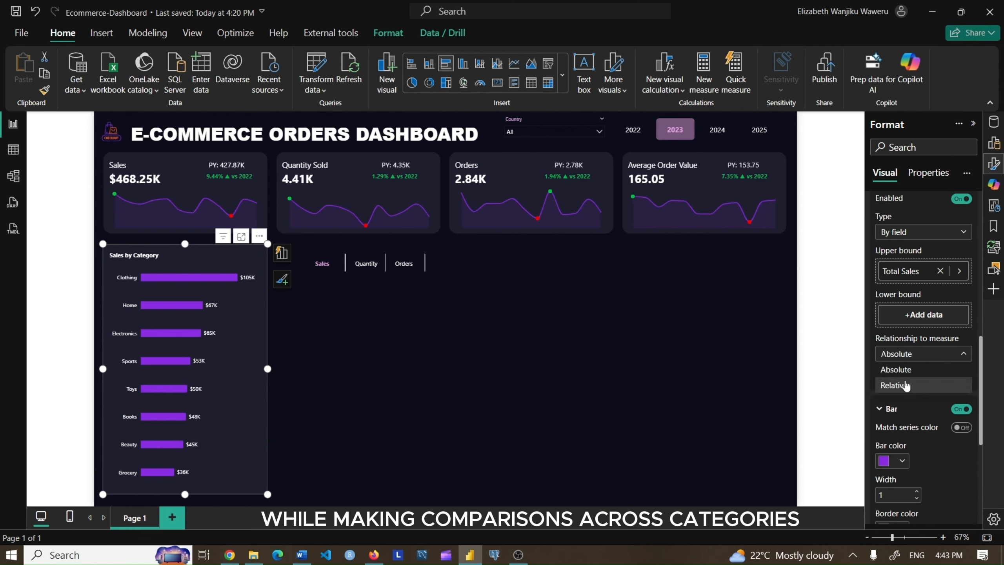
left_click(904, 384)
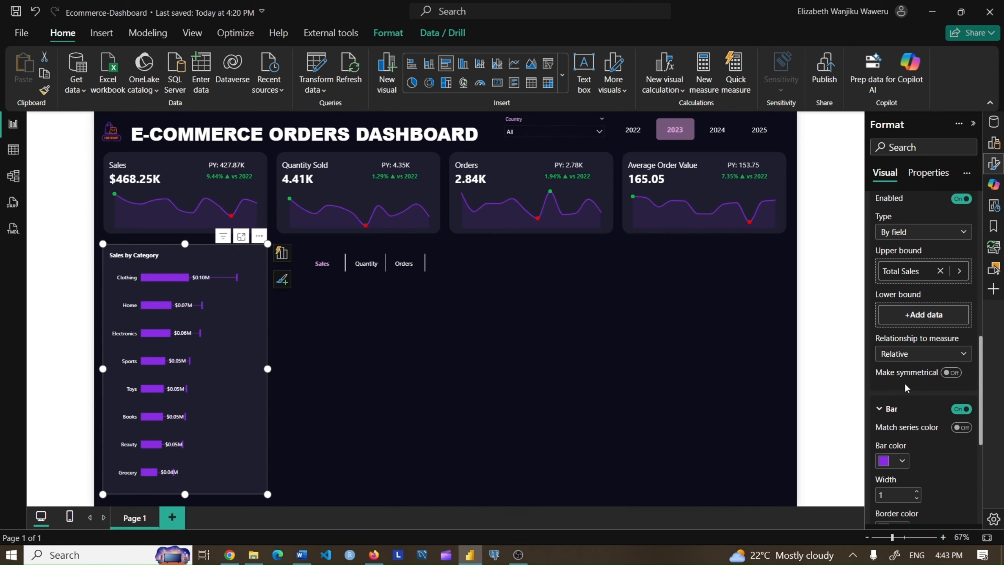
left_click(925, 361)
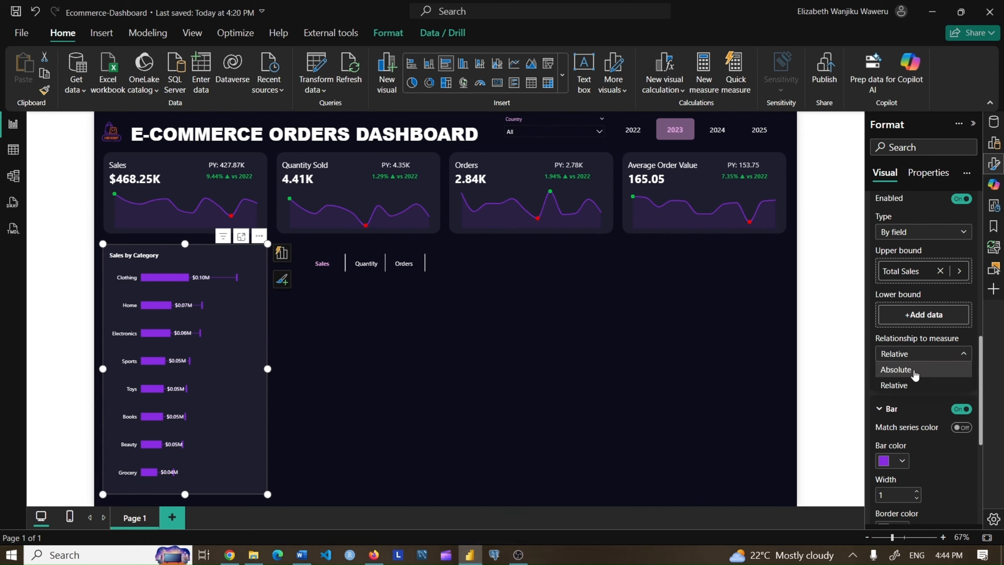
left_click(913, 370)
Set the Sales error bars' width to 10 and their marker shape to a circle
scroll(917, 329, "down", 4)
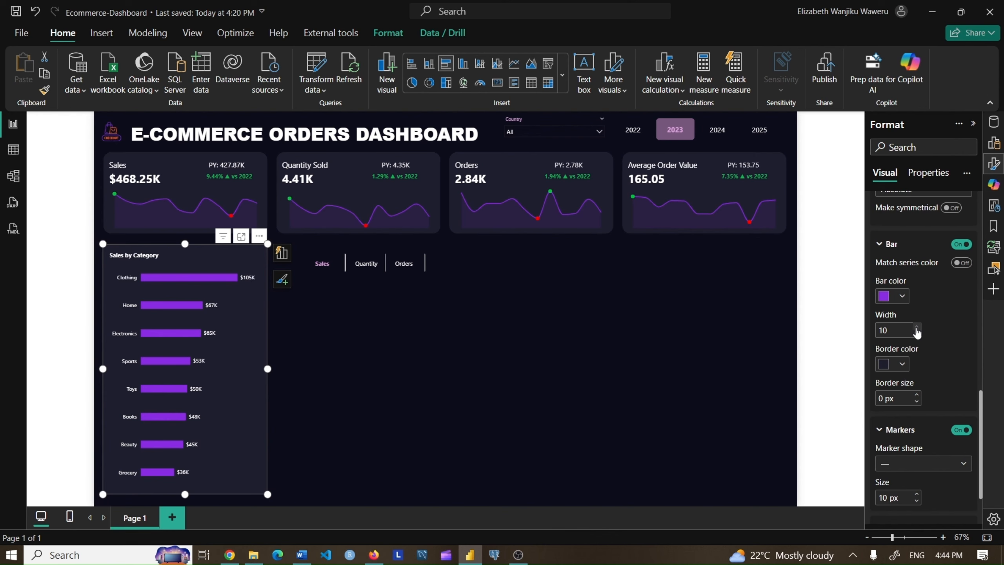
left_click(915, 331)
scroll(913, 395, "down", 2)
left_click(915, 390)
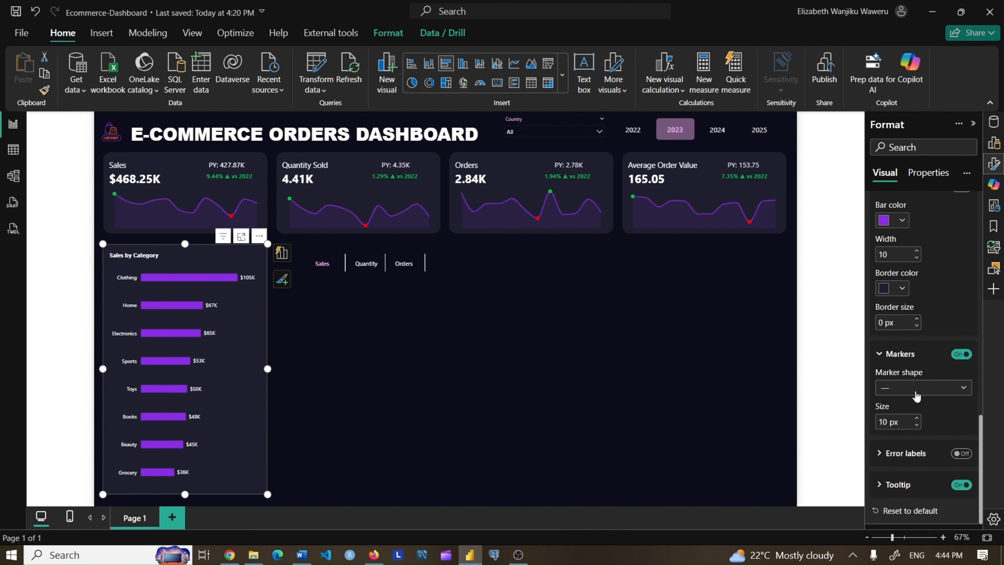
left_click(889, 407)
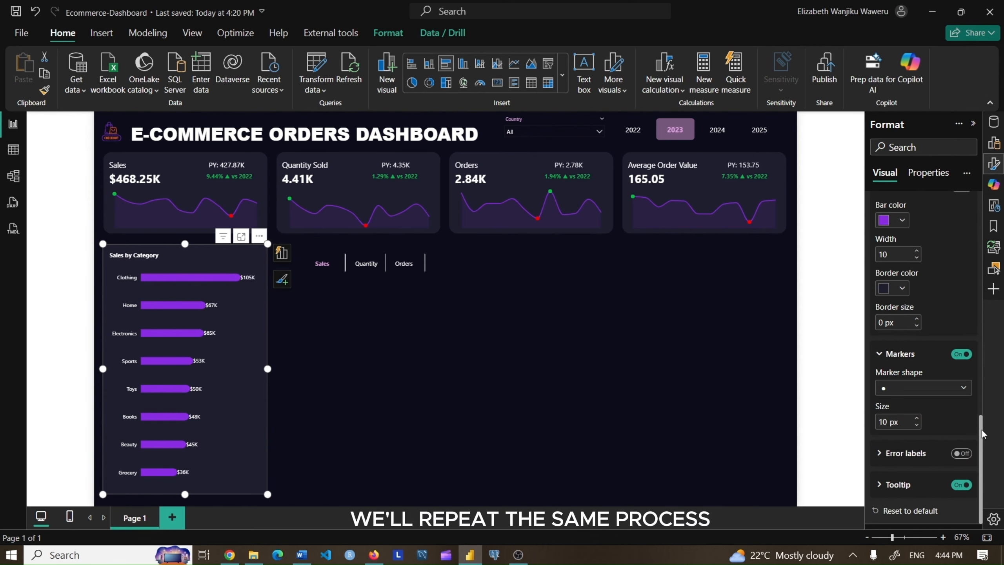
left_click_drag(983, 434, 983, 395)
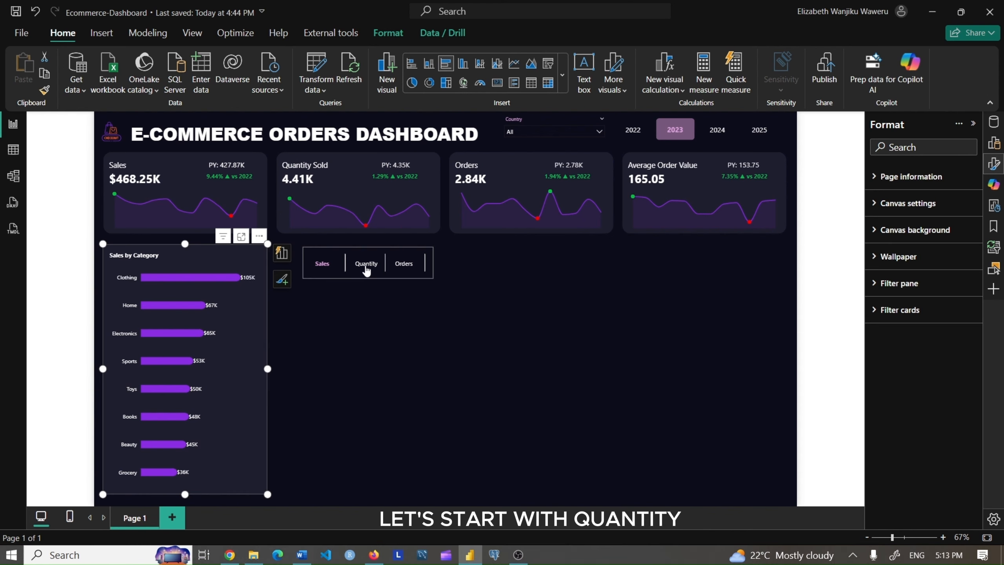
Switch the metric slicer to Quantity and enable error bars for the Quantity series of the category bar chart
left_click(366, 271)
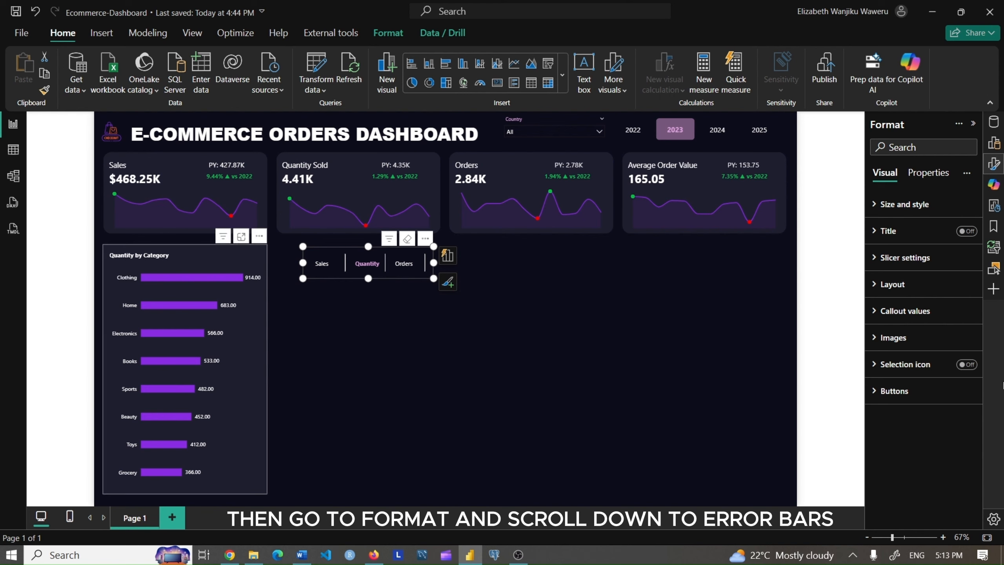
left_click(249, 399)
scroll(931, 358, "down", 2)
left_click(905, 484)
scroll(923, 371, "down", 8)
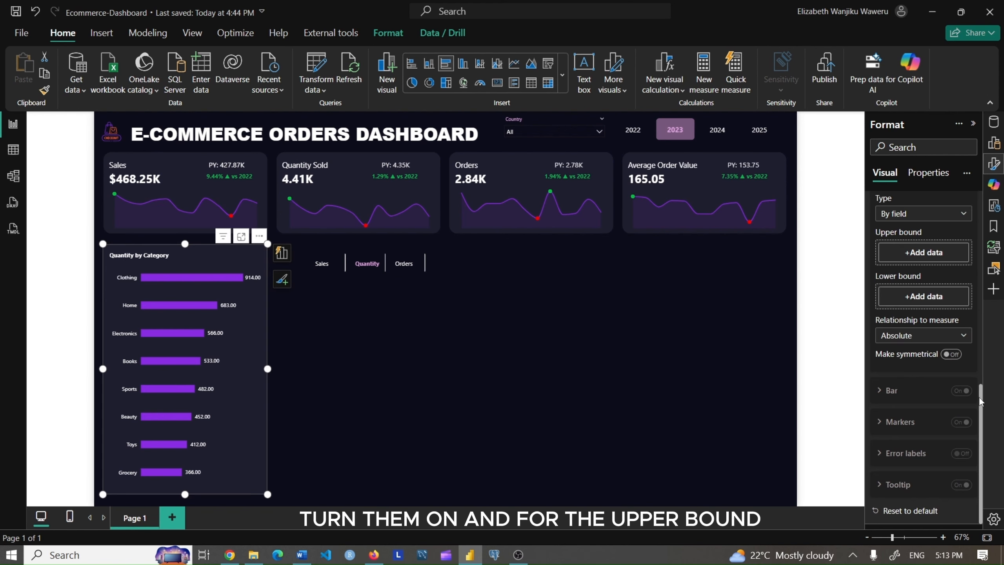
left_click_drag(981, 399, 977, 358)
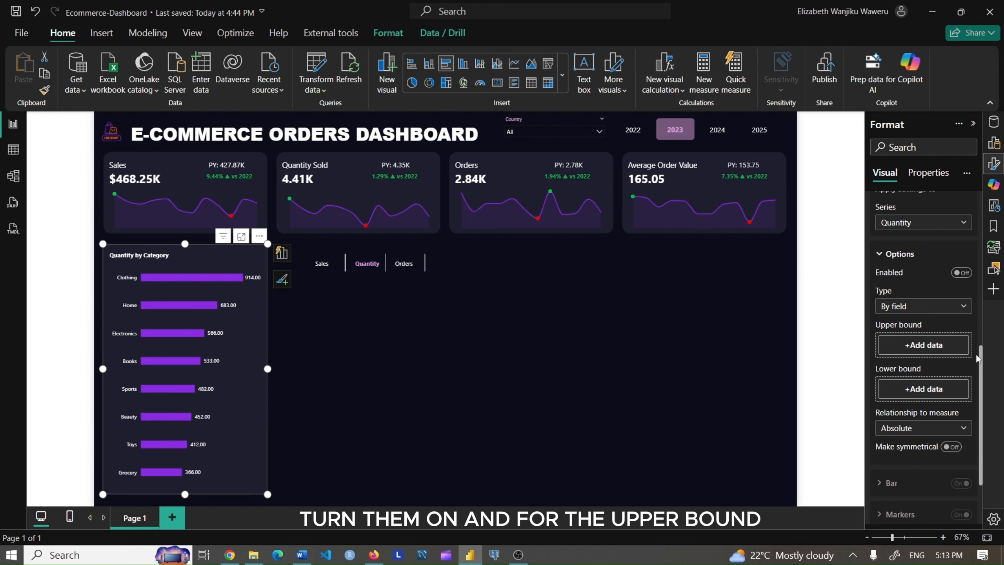
left_click(961, 273)
Use the Total Quantity Sold measure from Performance Metrics as the upper bound of the Quantity error bars
left_click(923, 345)
left_click(737, 240)
left_click(748, 271)
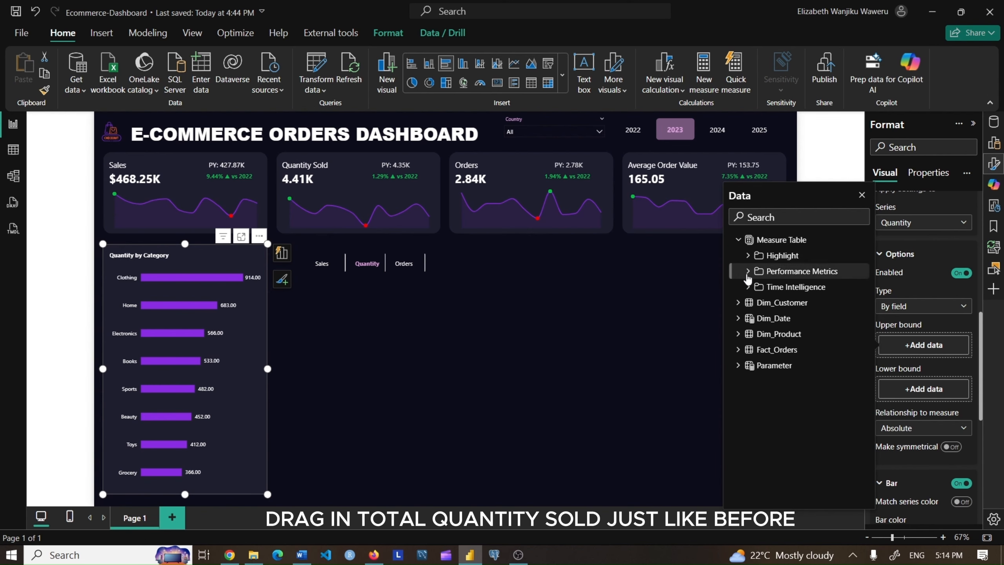
left_click(768, 334)
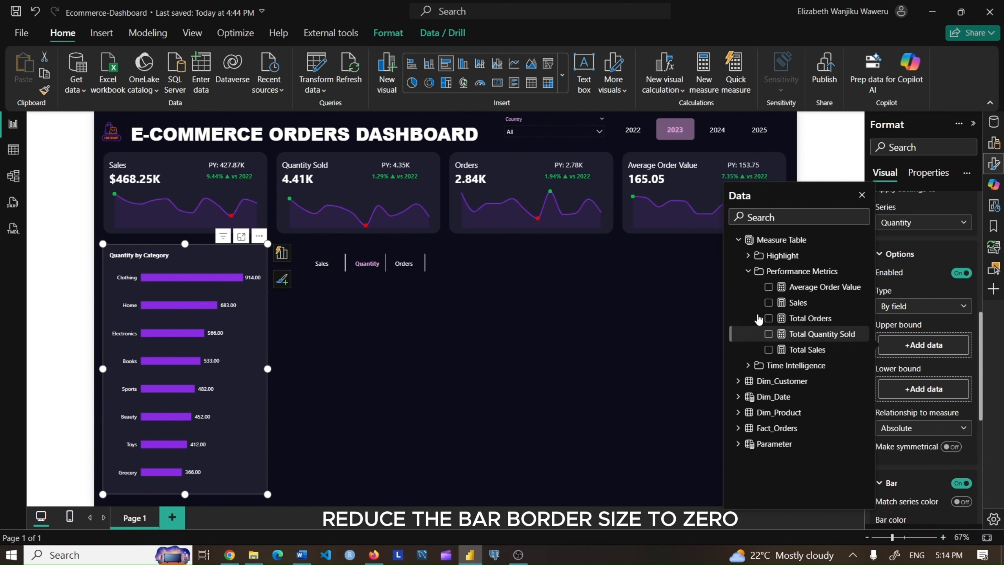
left_click(748, 271)
left_click(737, 240)
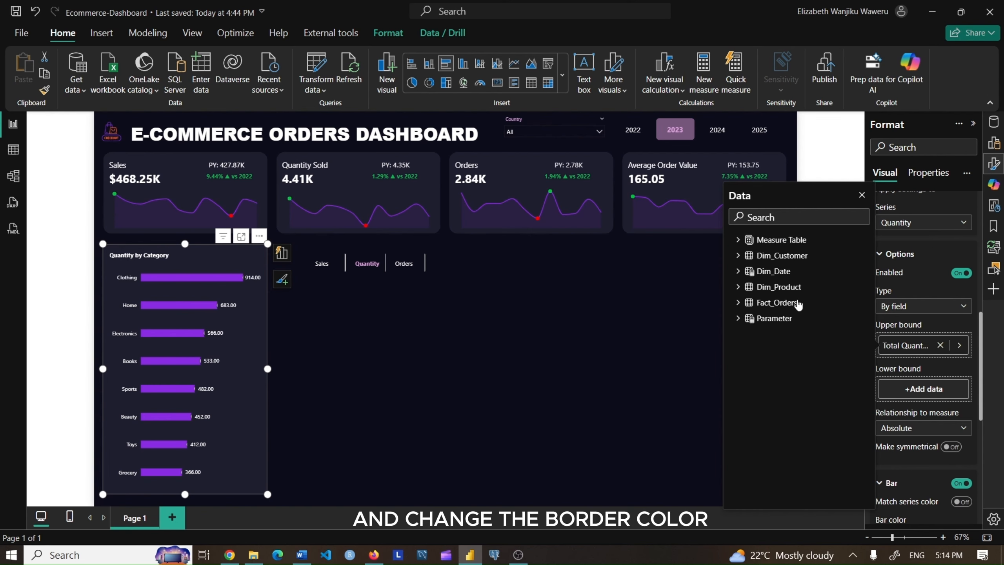
left_click(861, 194)
Set the Quantity error bars' border size to 0 px and their bar color to the purple of the chart's bars
scroll(981, 343, "down", 5)
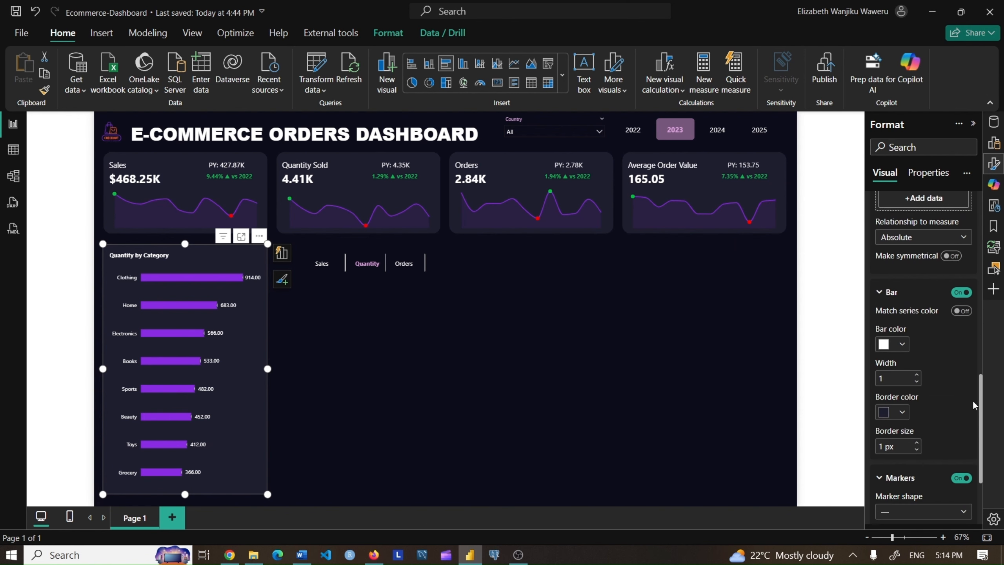
left_click(916, 450)
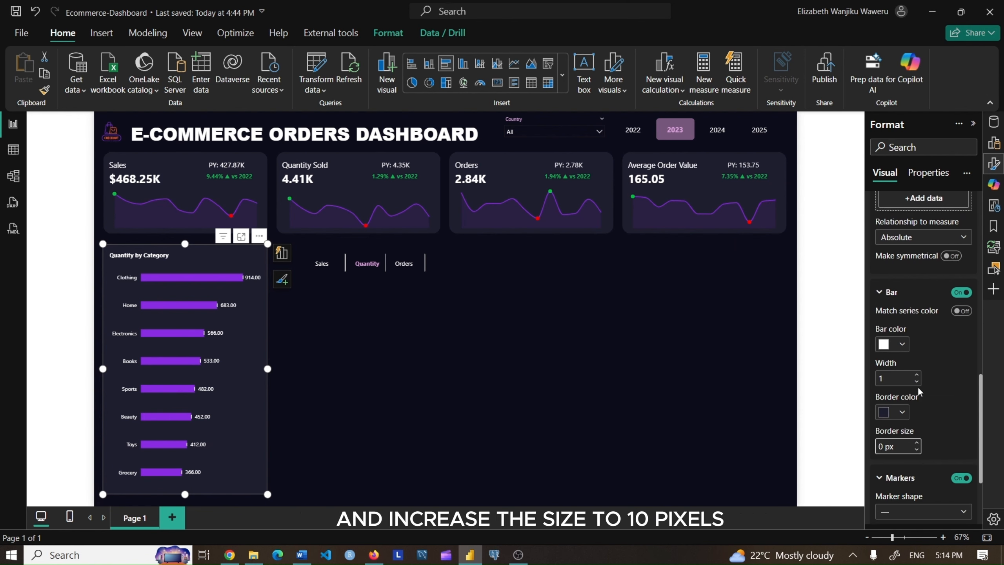
left_click(890, 343)
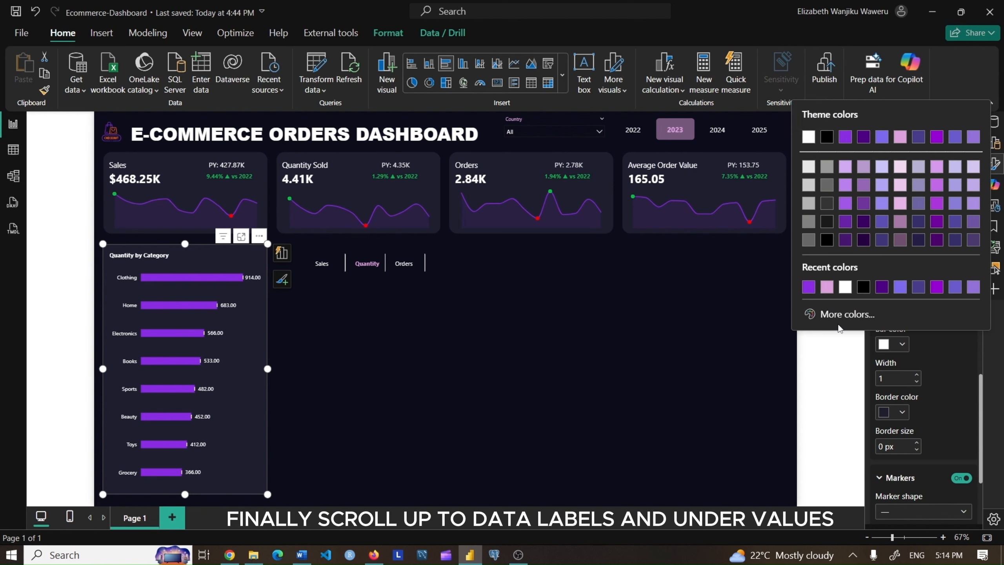
left_click(808, 287)
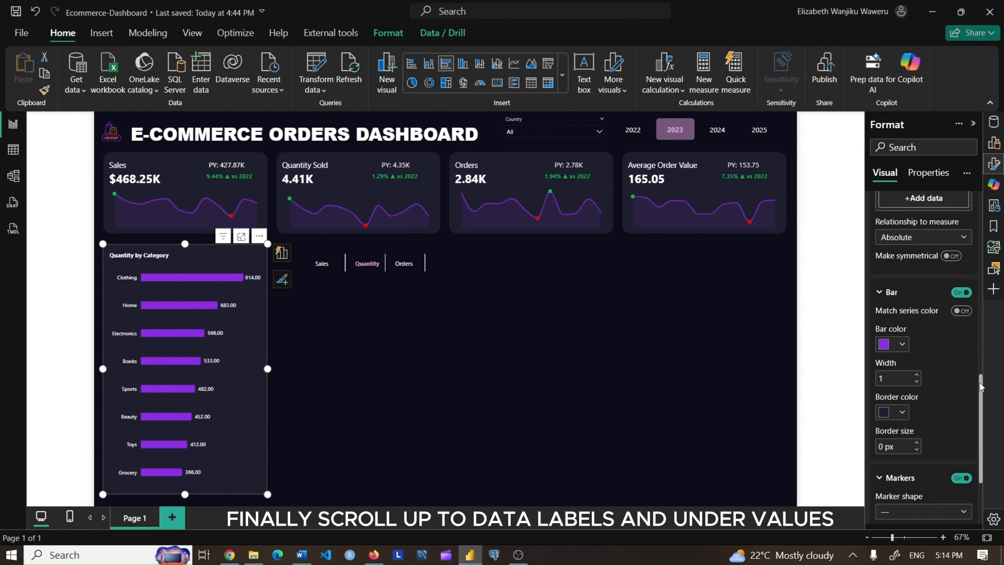
Give the Quantity error bars circle markers with a size of 10 px
left_click_drag(981, 387, 984, 455)
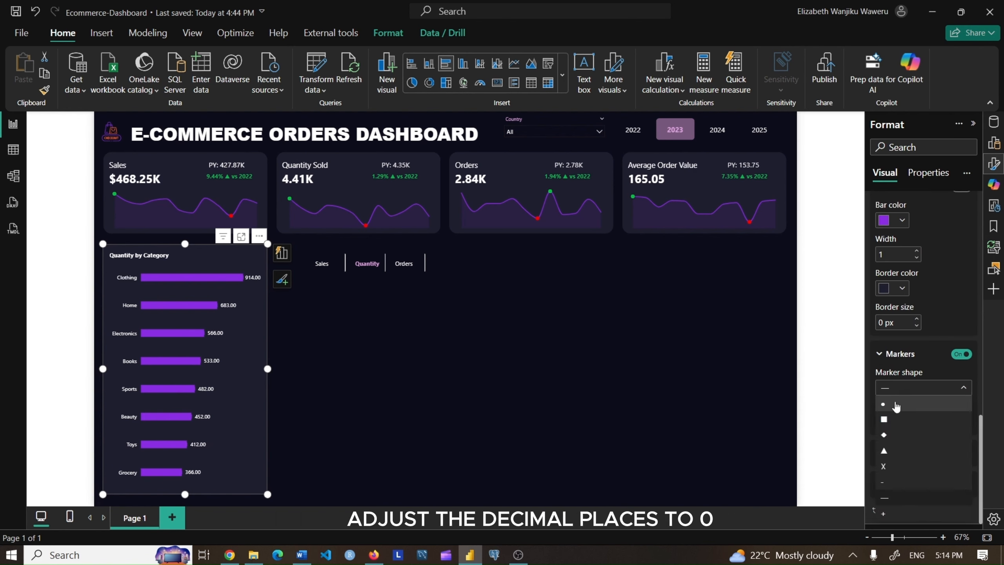
left_click(916, 418)
left_click(916, 418)
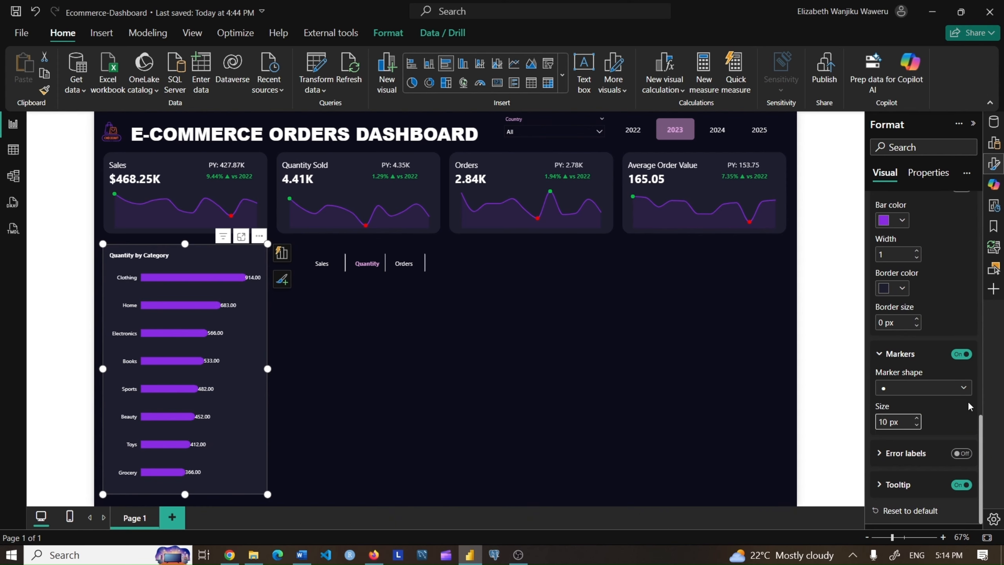
Format the Quantity values in the category bar chart's data labels with 0 decimal places
scroll(984, 400, "up", 10)
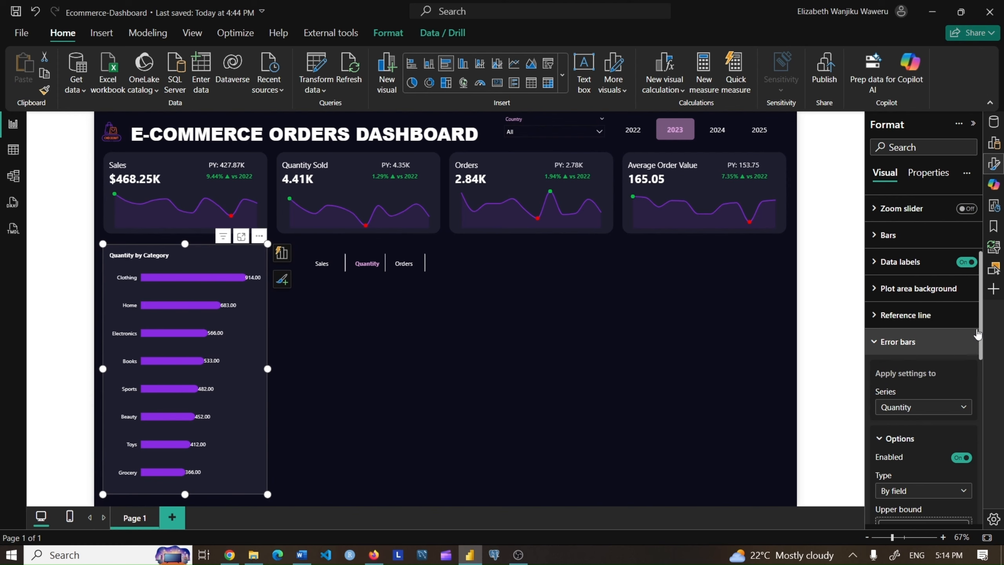
left_click(884, 341)
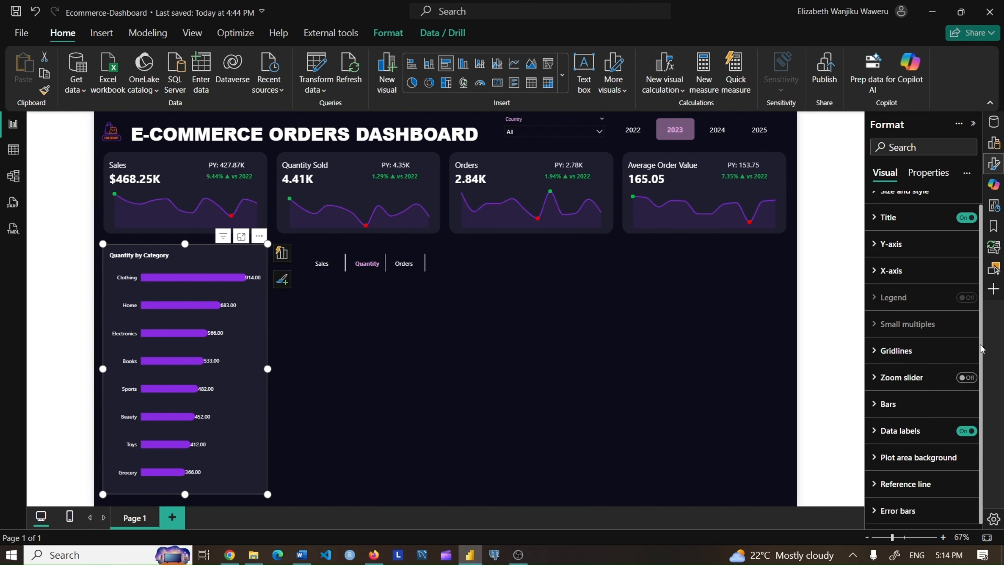
left_click(892, 428)
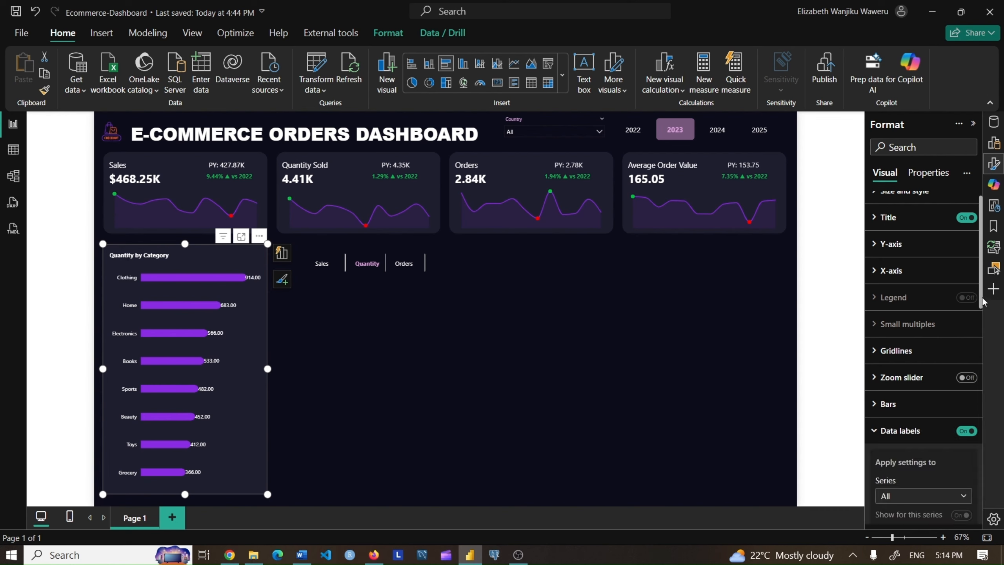
left_click_drag(983, 301, 987, 376)
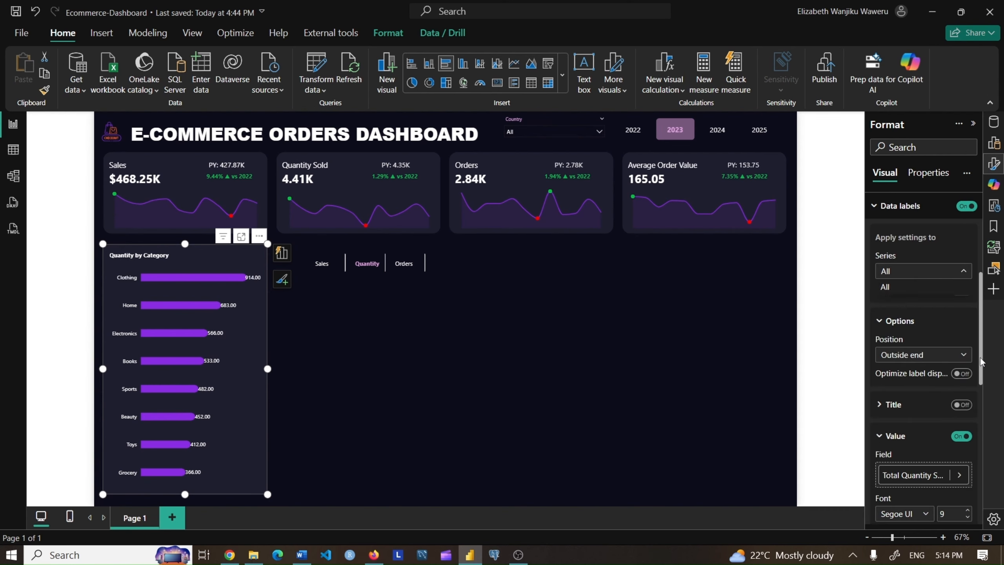
scroll(911, 384, "down", 7)
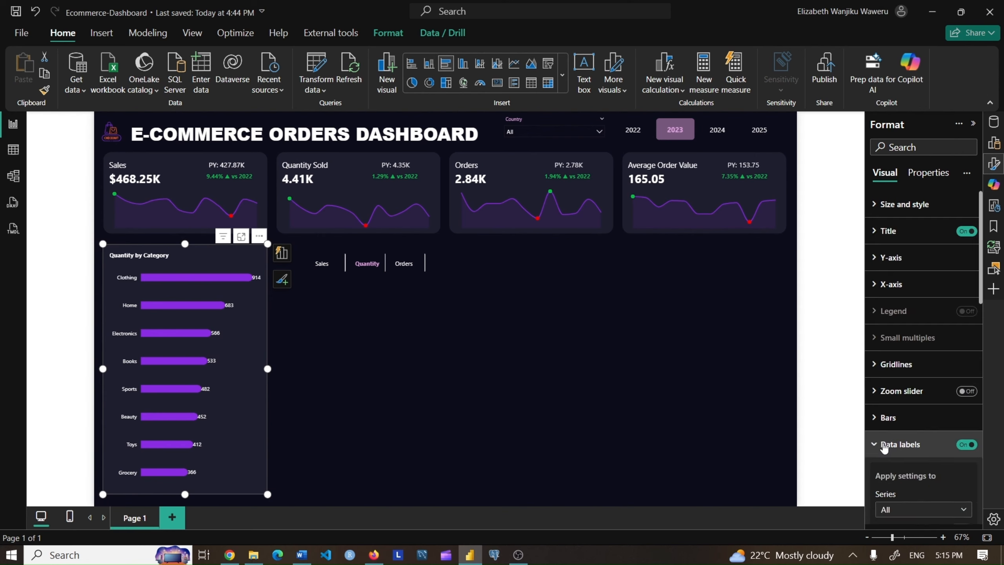
left_click(884, 447)
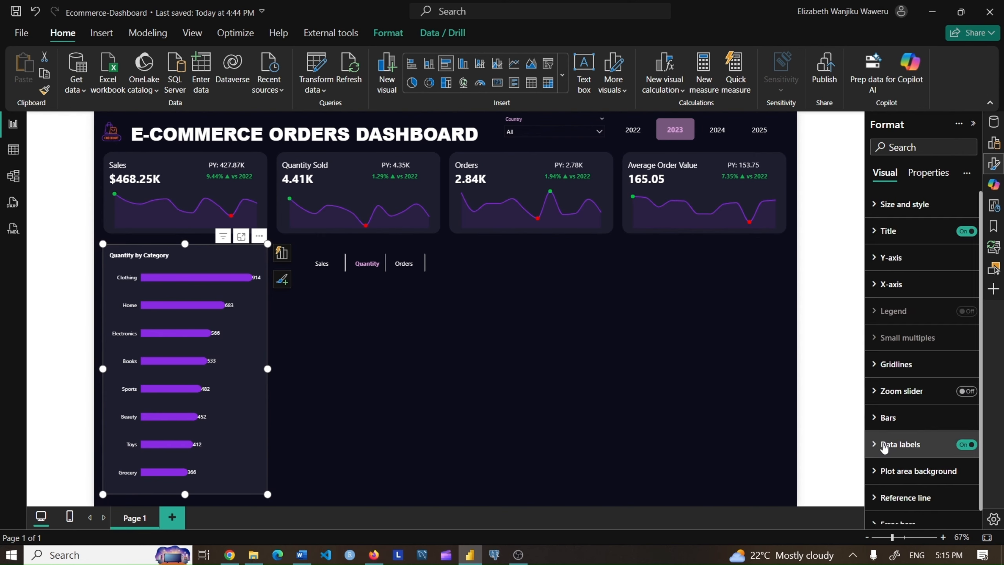
Switch the metric slicer to Orders and use the Total Orders measure from Performance Metrics as the upper bound of the Orders error bars
left_click(402, 264)
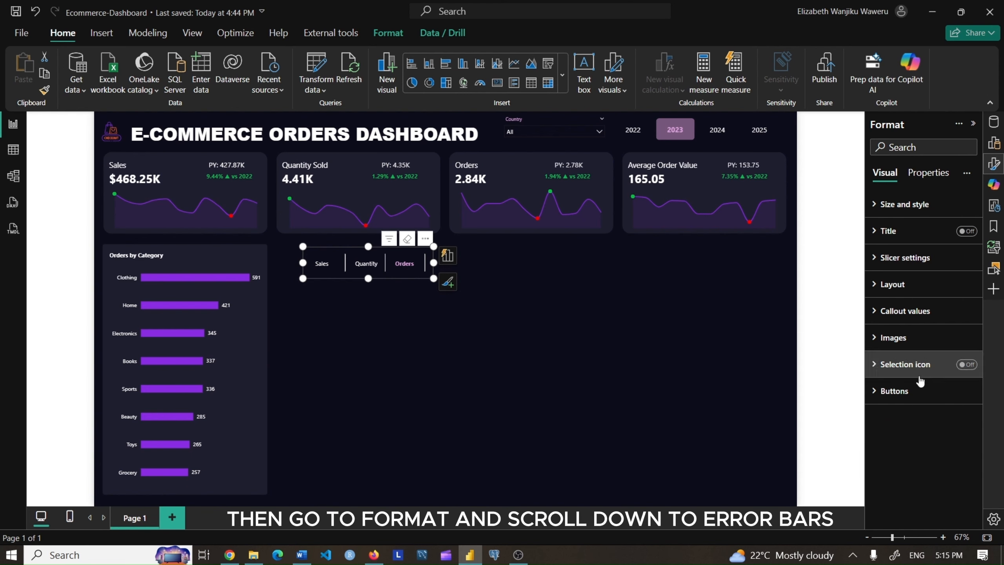
left_click(250, 340)
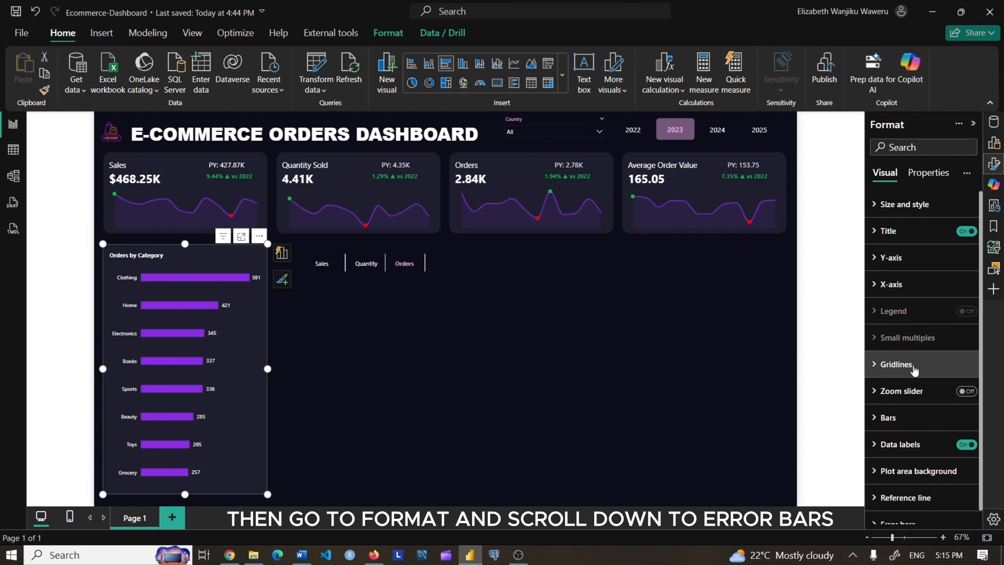
scroll(914, 369, "down", 1)
left_click(892, 513)
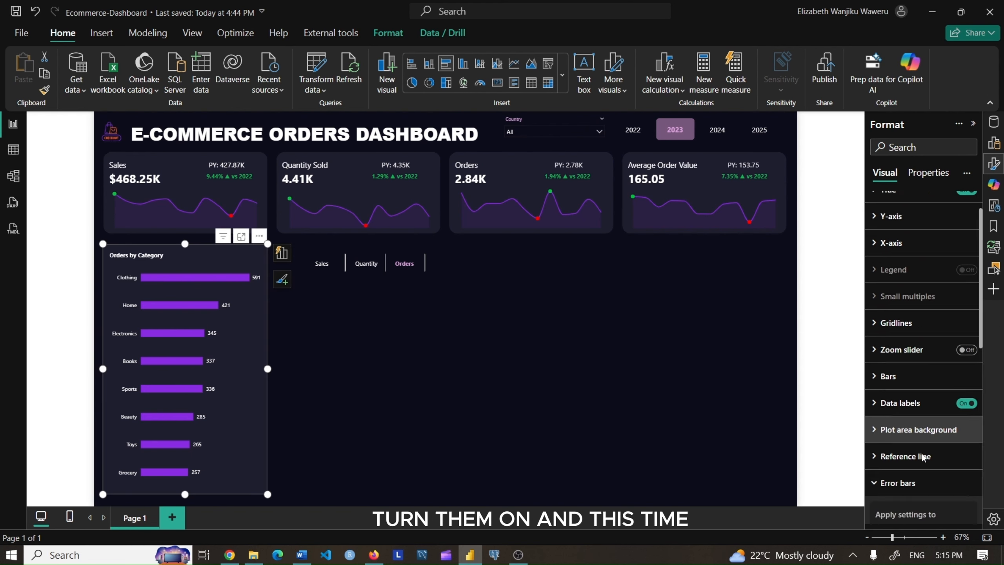
left_click(922, 407)
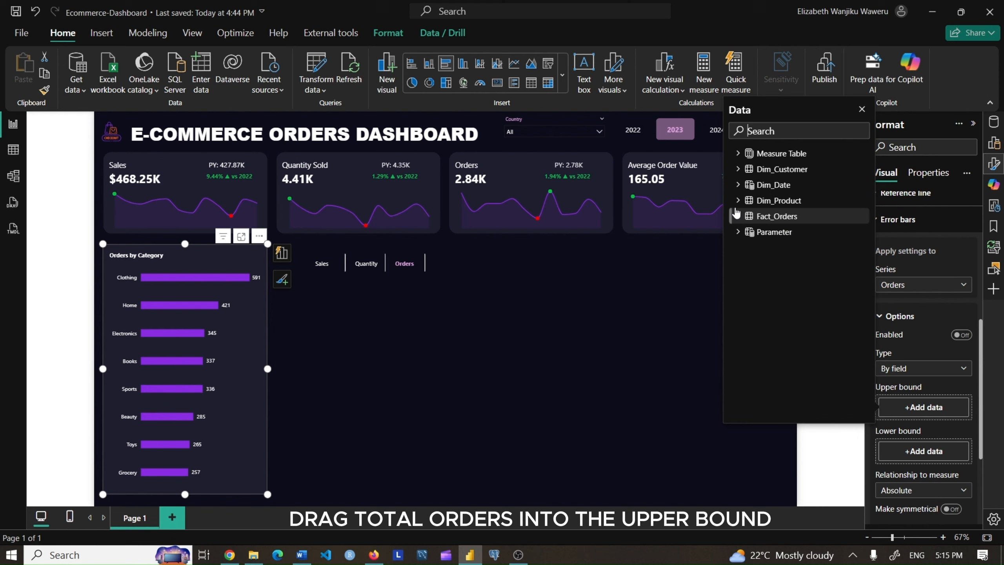
left_click(738, 154)
left_click(747, 185)
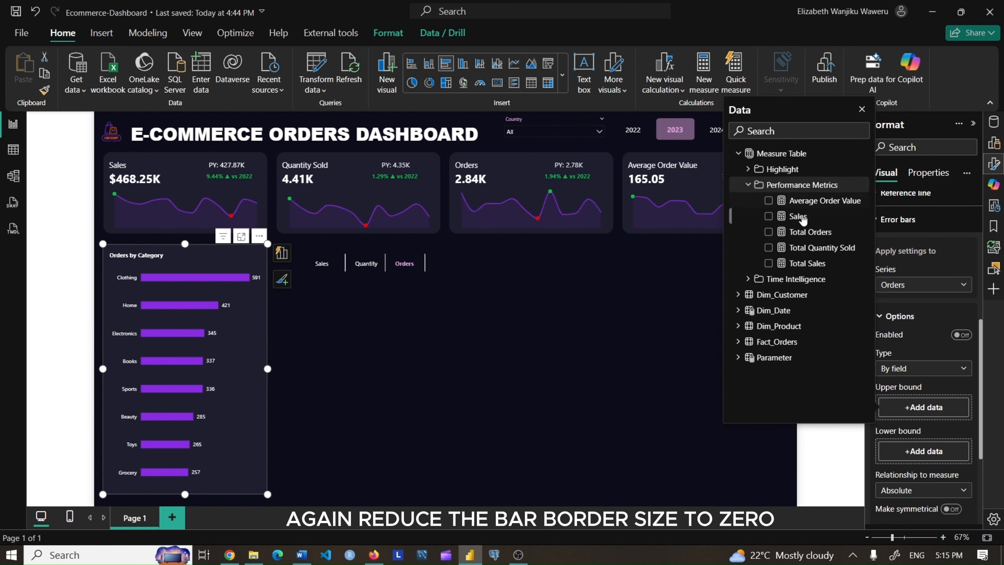
left_click(767, 232)
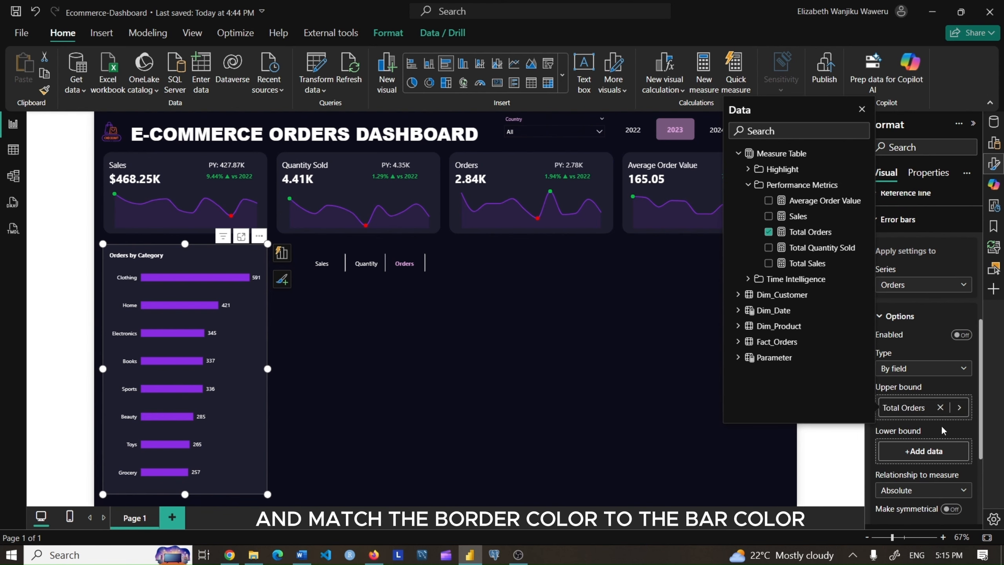
Enable the Orders error bars of the category chart and set their bar color to the purple of the chart's bars
left_click(983, 363)
scroll(958, 391, "down", 4)
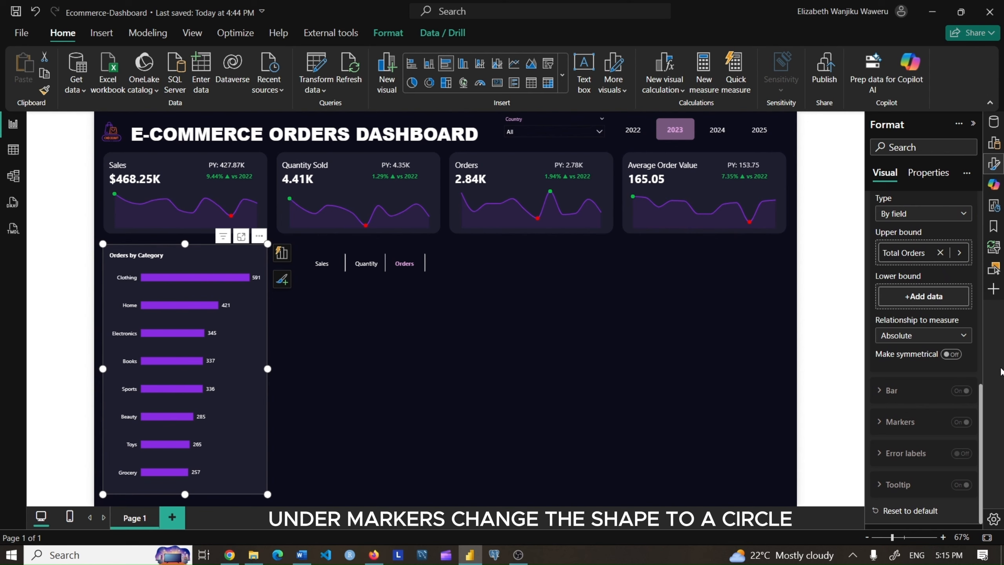
left_click_drag(981, 403, 974, 457)
left_click(961, 270)
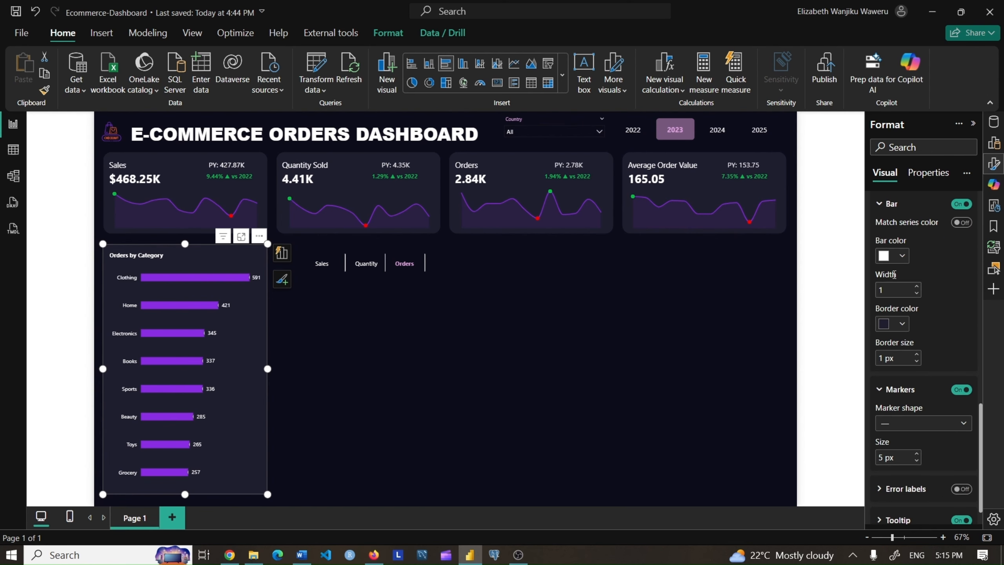
left_click(887, 255)
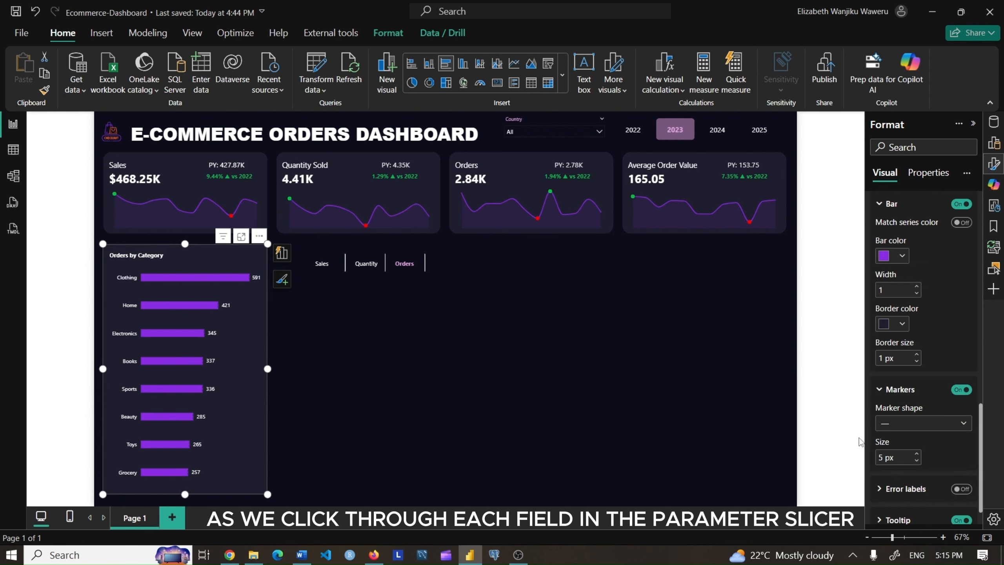
Give the Orders error bars circle markers with a size of 10 px and set their border size to 0 px
left_click(942, 424)
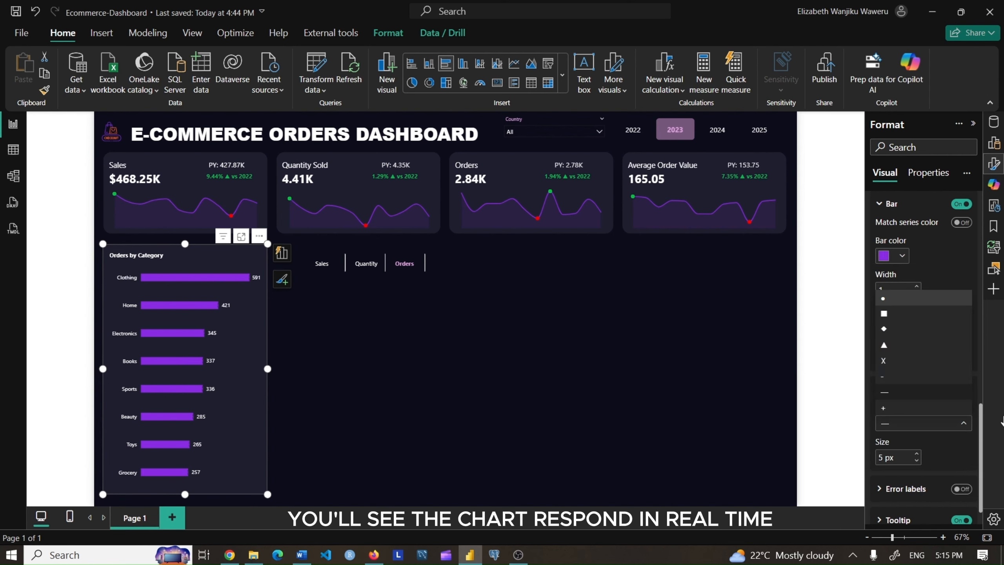
left_click(894, 307)
left_click_drag(983, 414, 982, 454)
left_click(917, 419)
left_click(917, 419)
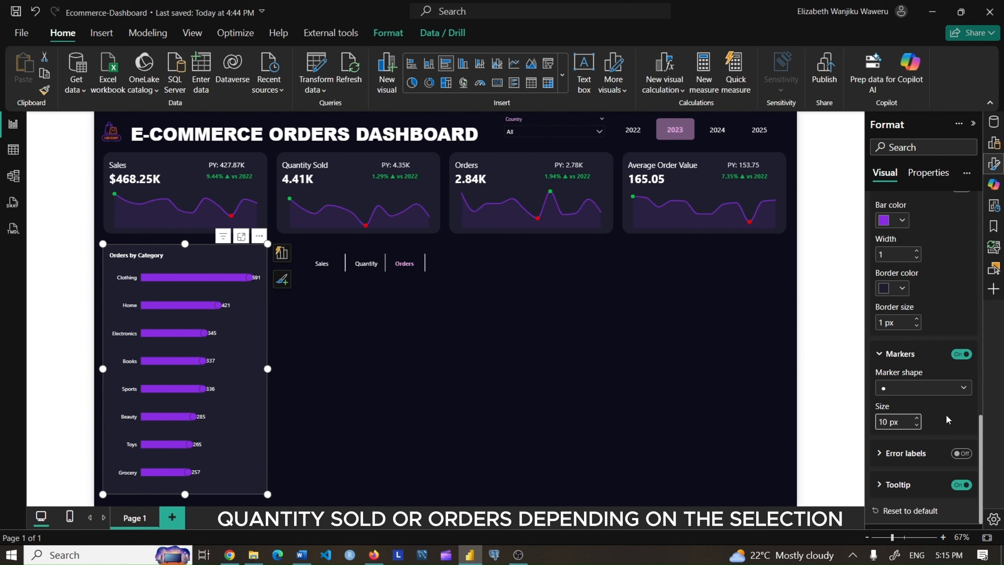
left_click(916, 325)
scroll(881, 357, "up", 10)
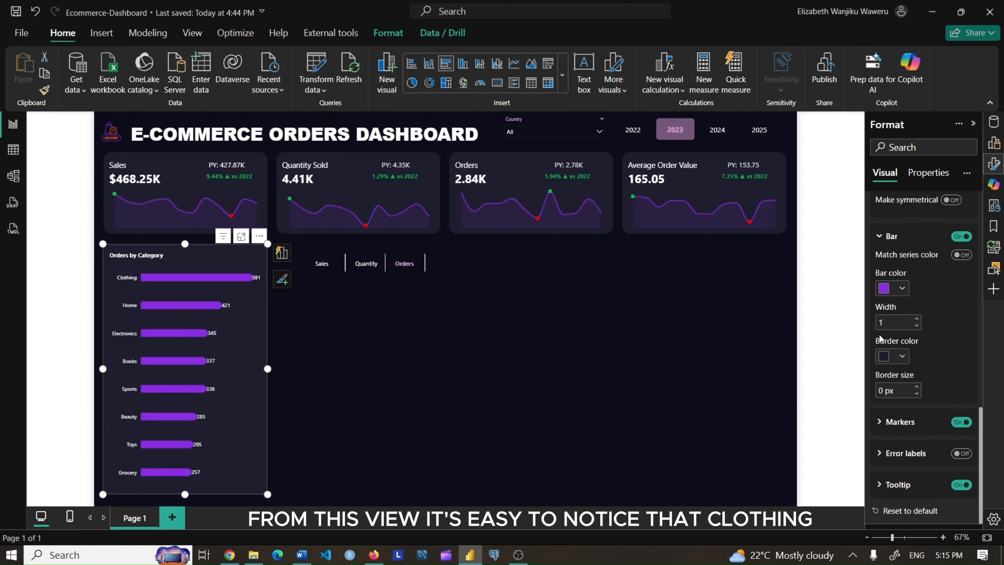
Check how the category bar chart responds by switching the metric slicer through Sales, Quantity and Orders
left_click(323, 265)
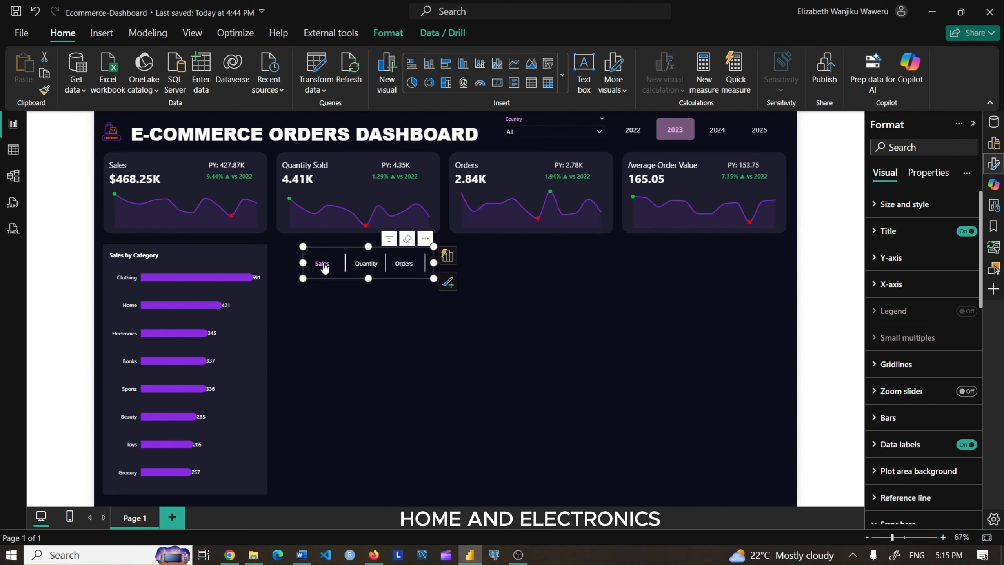
left_click(374, 265)
left_click(403, 270)
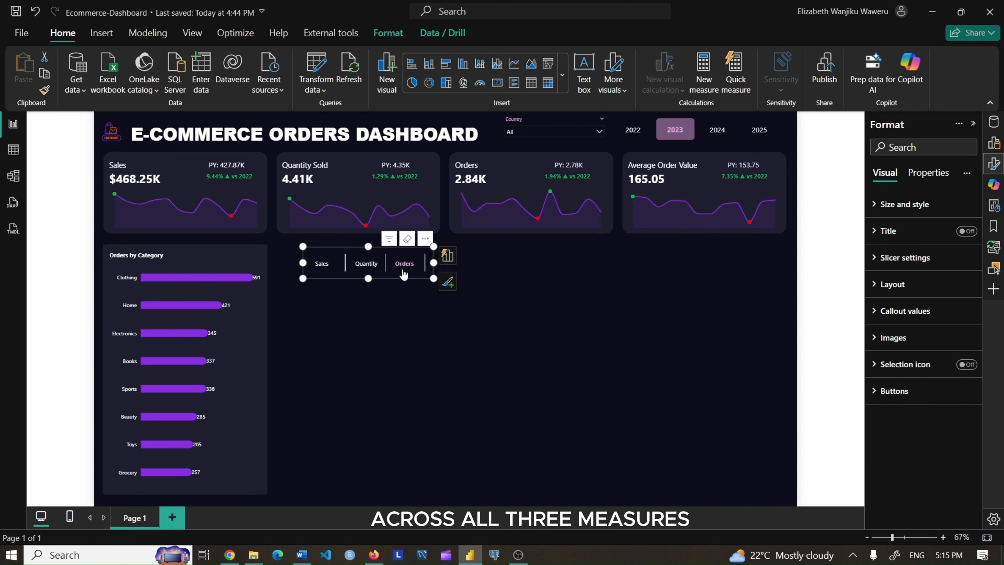
left_click(386, 318)
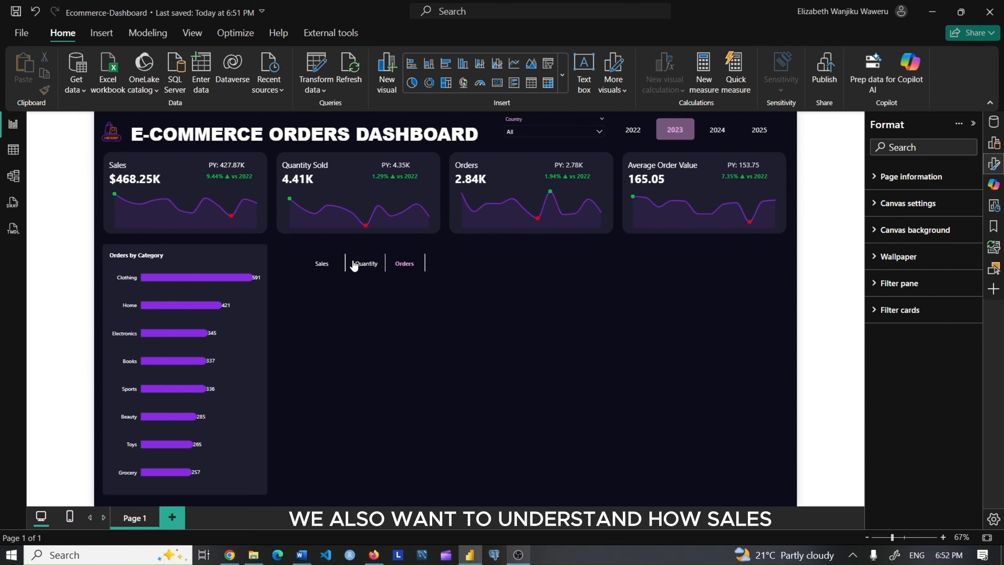
Move the metric slicer sideways so that it starts just below the inner edge between the Quantity Sold and Orders cards
mouse_move(357, 253)
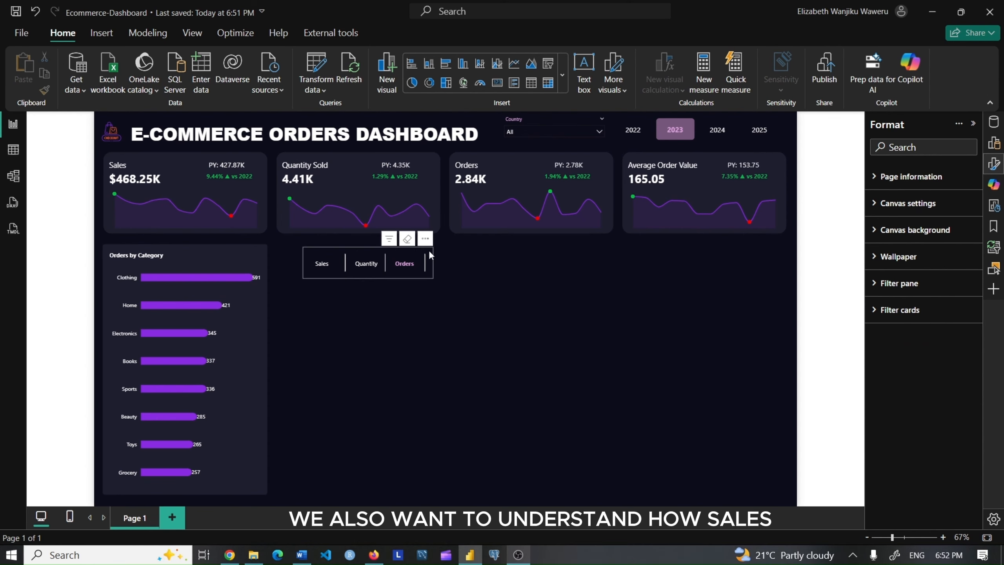
left_click_drag(357, 251, 485, 247)
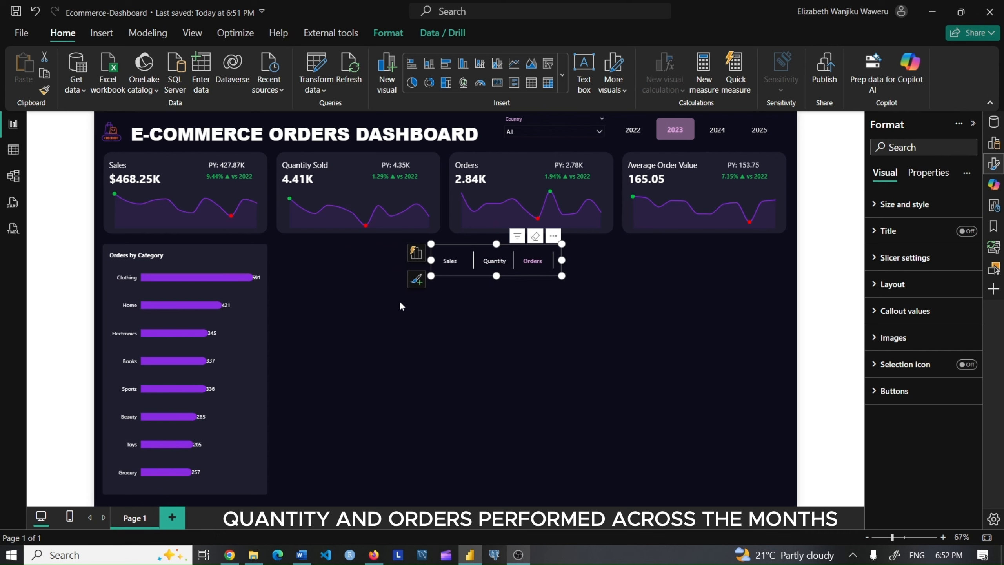
left_click(400, 302)
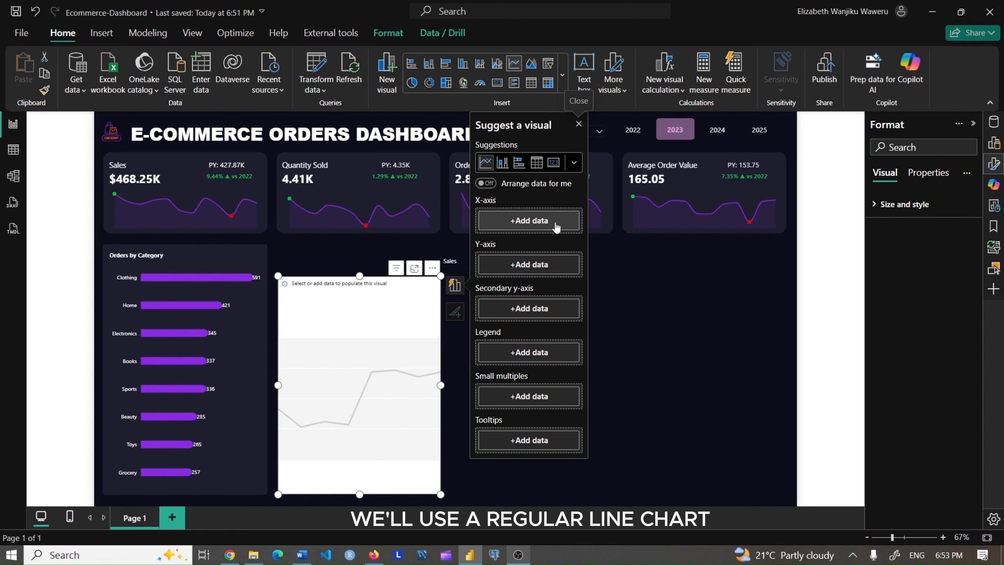
Put Month Initial from Dim_Date on the line chart's X-axis and the Parameter field on its Y-axis
left_click(556, 221)
left_click(600, 136)
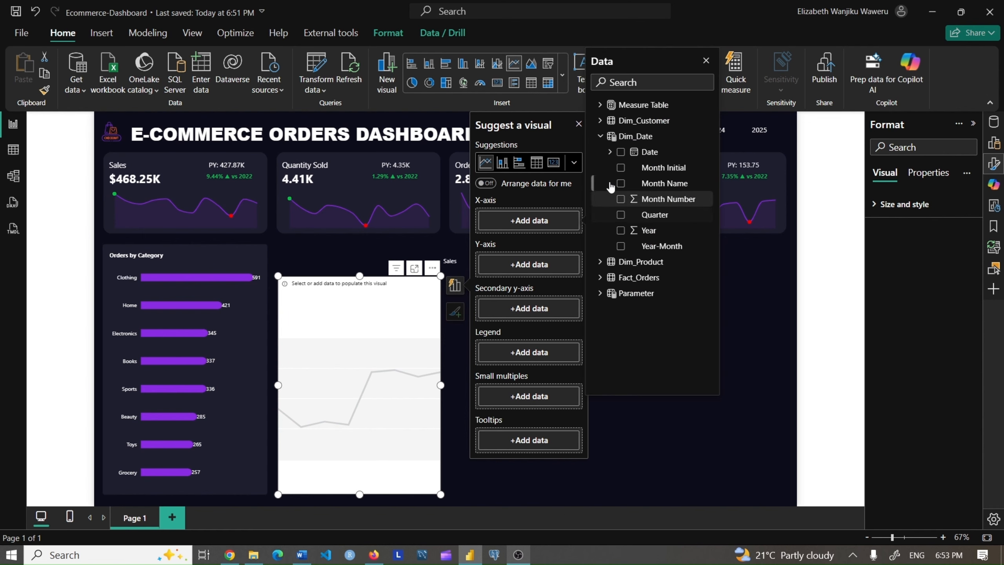
left_click(620, 168)
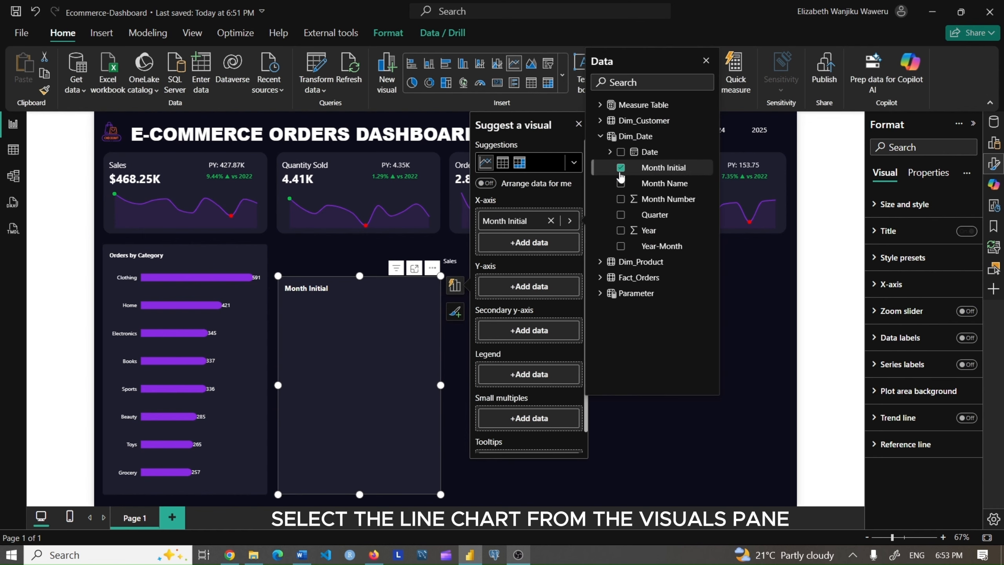
left_click(529, 287)
left_click(600, 252)
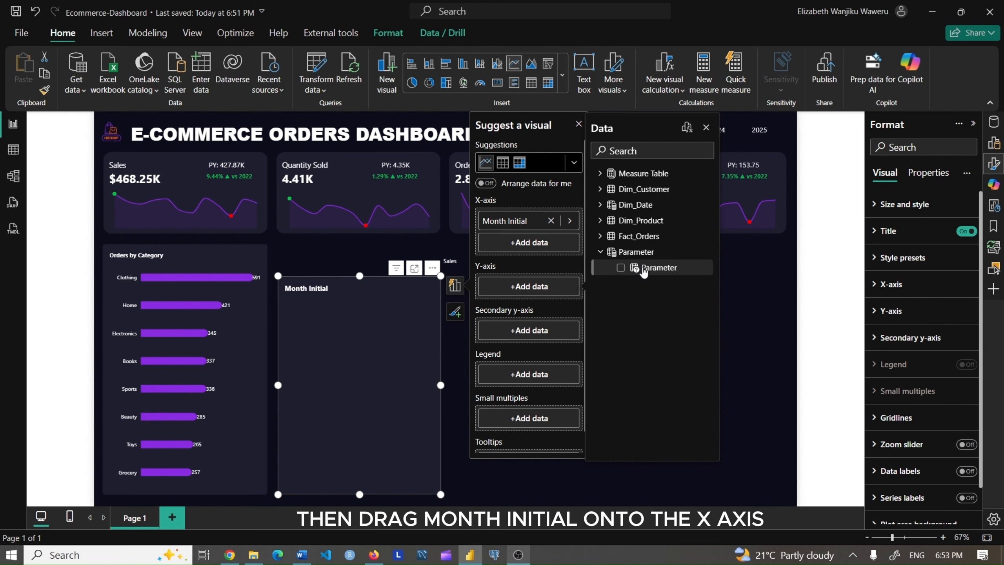
left_click(643, 269)
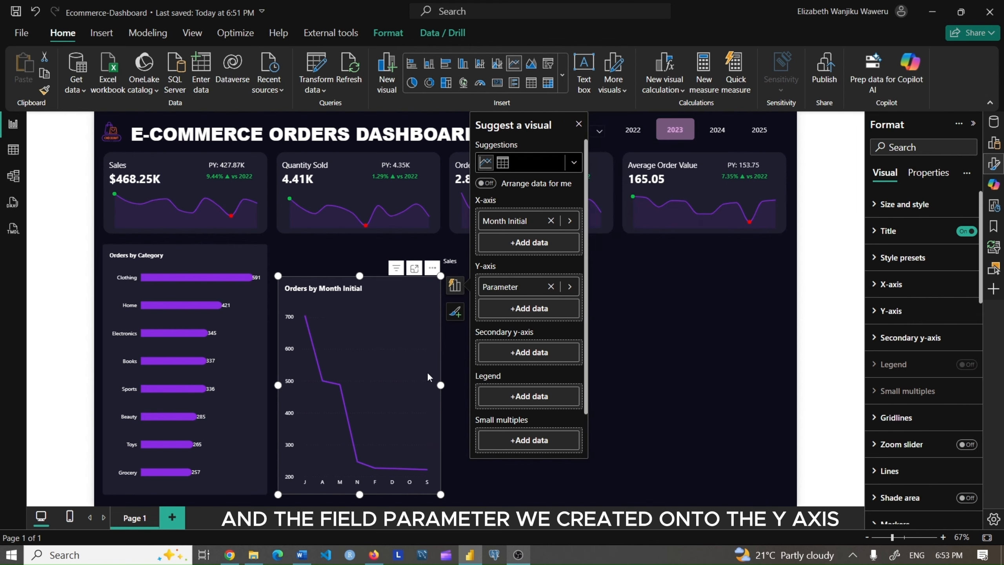
Widen the line chart until it extends under the Orders card and reduce its height to about two thirds
left_click(578, 125)
left_click_drag(440, 385, 569, 371)
left_click_drag(423, 495, 413, 414)
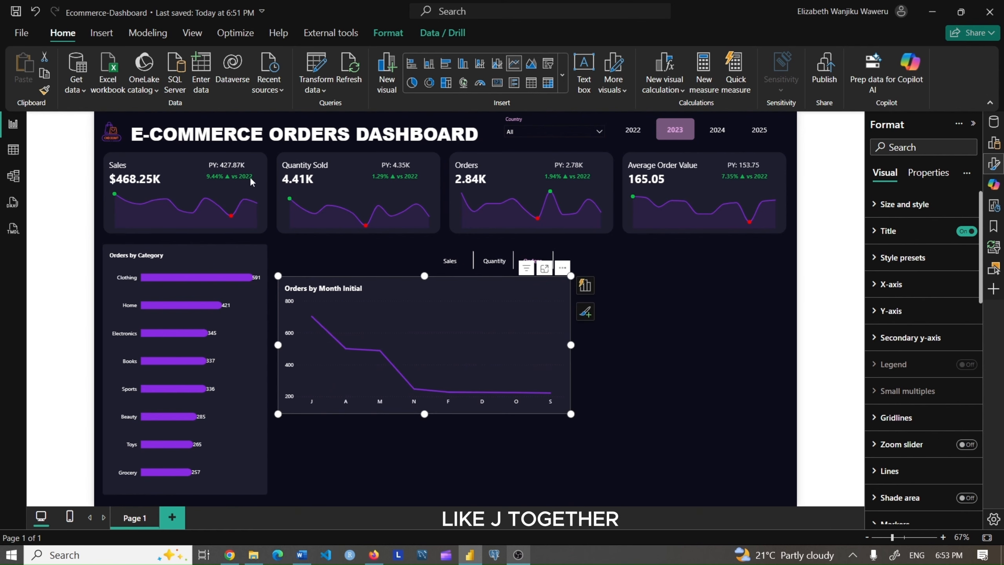
Rename the line chart's X-axis field Month Initial to Month for this visual
left_click(993, 143)
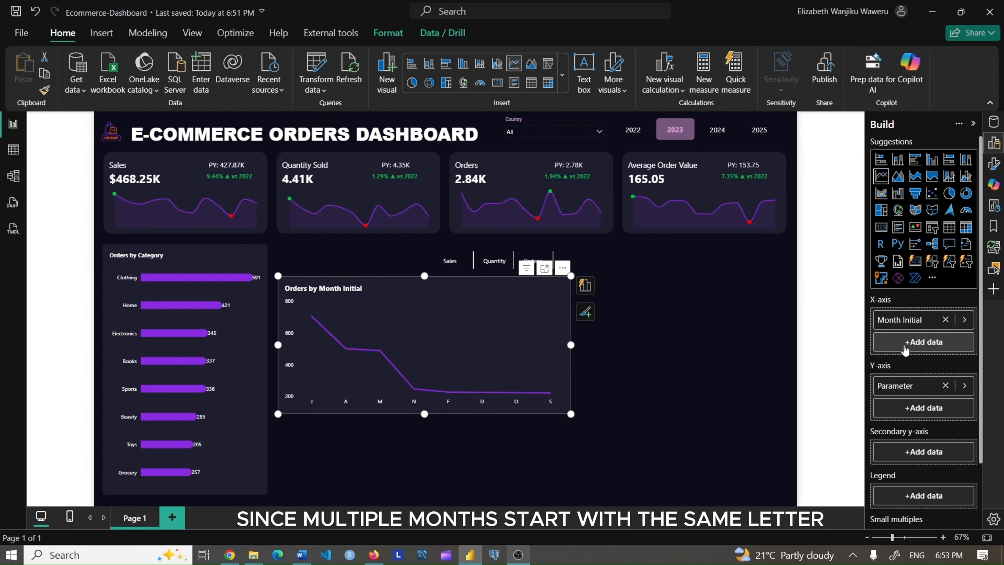
right_click(919, 324)
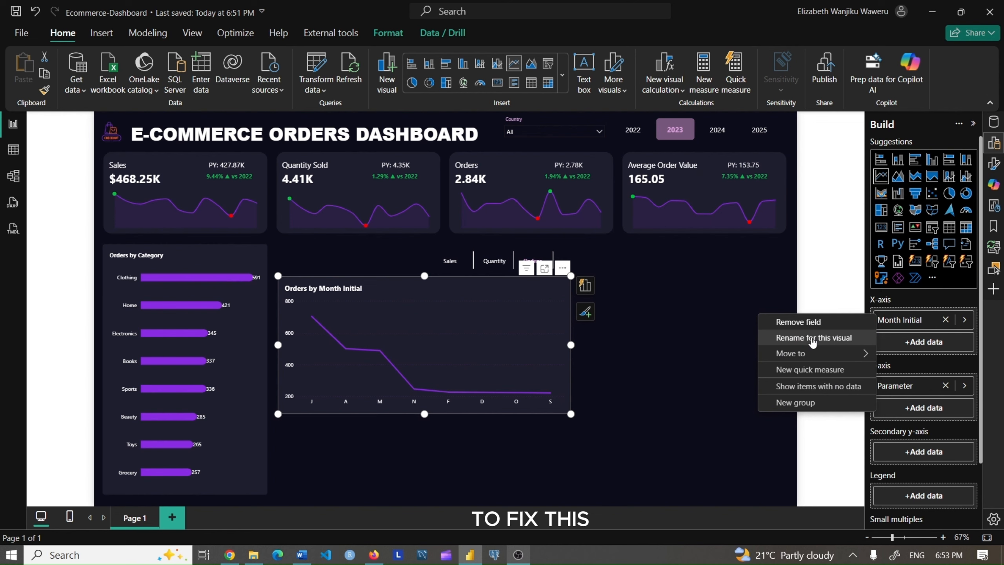
left_click(812, 338)
key("BackSpace")
key("BackSpace")
key("BackSpace")
key("BackSpace")
key("BackSpace")
key("BackSpace")
key("BackSpace")
key("BackSpace")
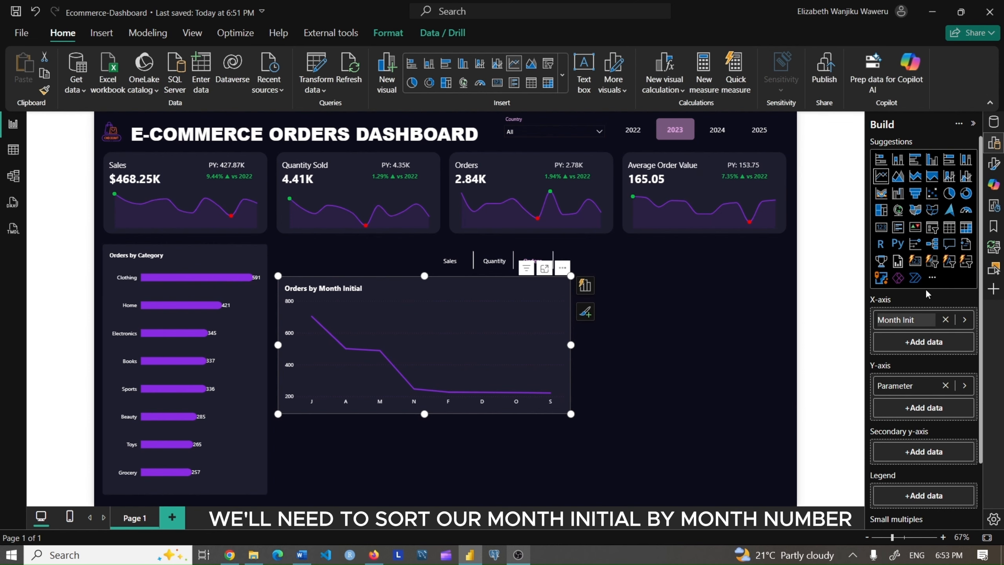
key("Return")
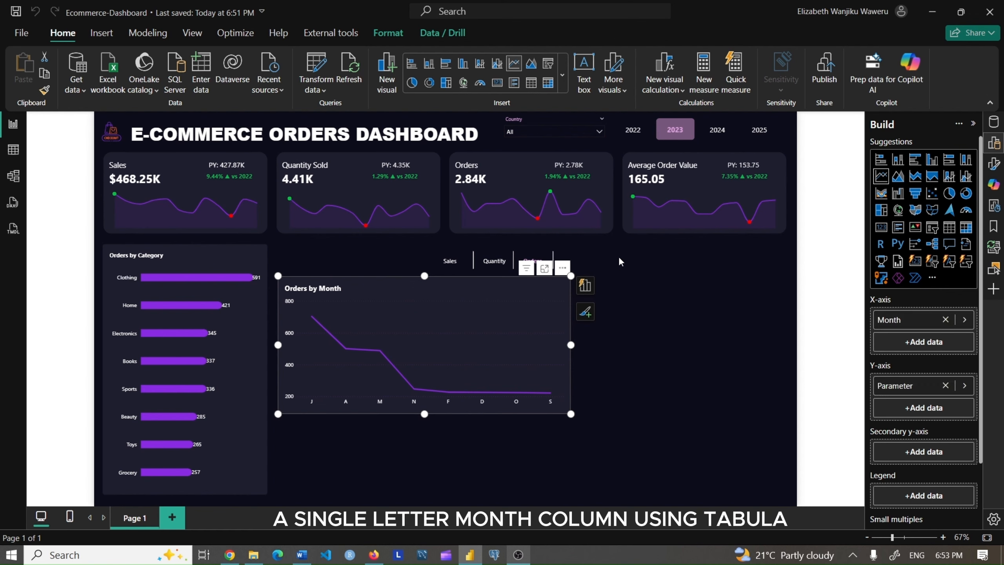
left_click(619, 259)
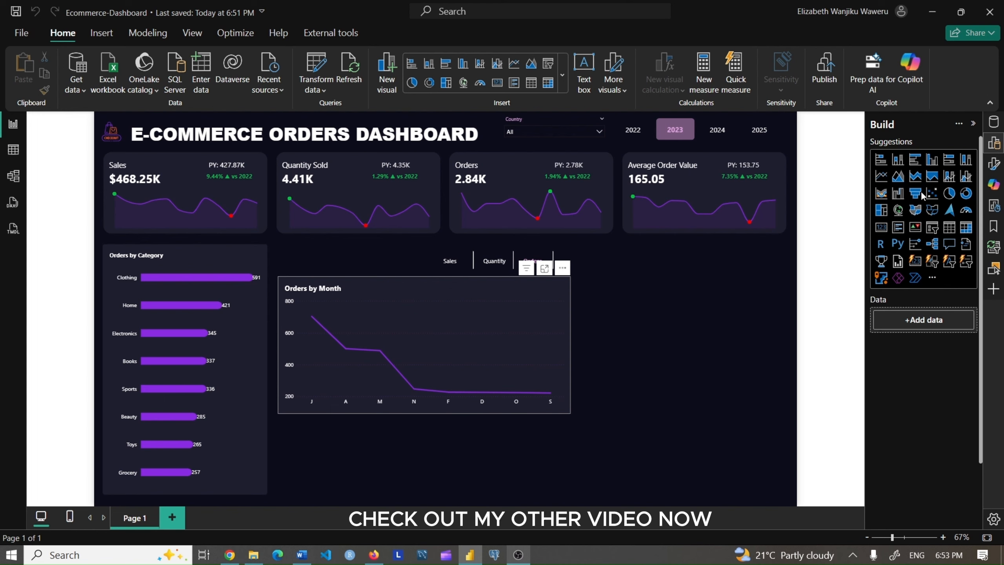
Set the Orders by Month line chart's height to 271 and its width to 656
left_click(993, 164)
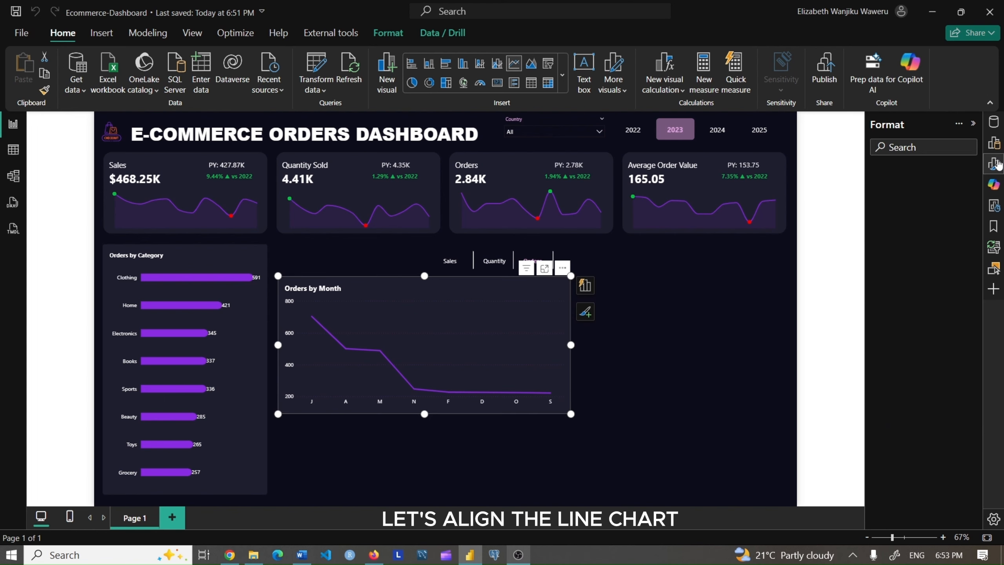
left_click(887, 209)
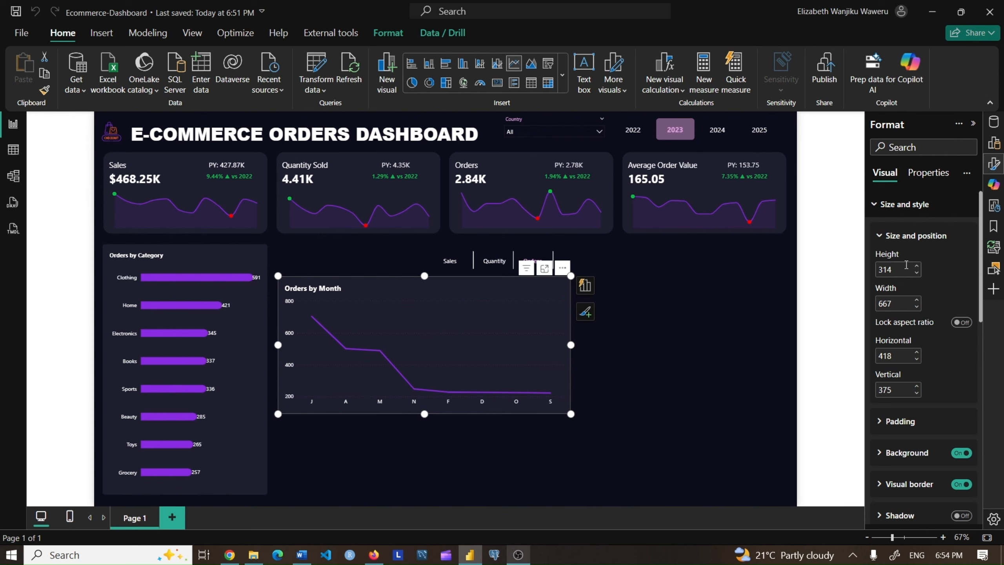
type("271")
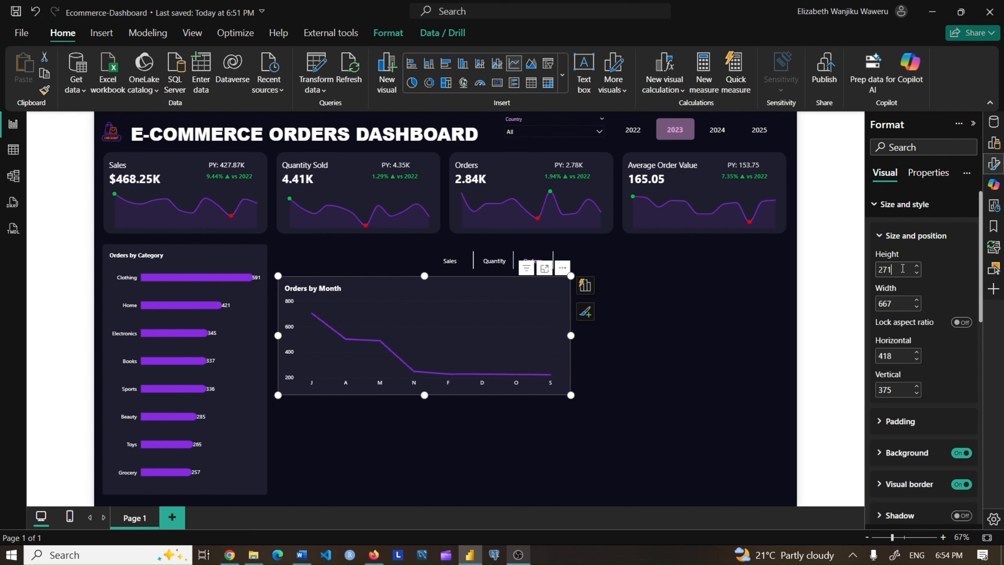
key("Return")
left_click(904, 303)
key("Return")
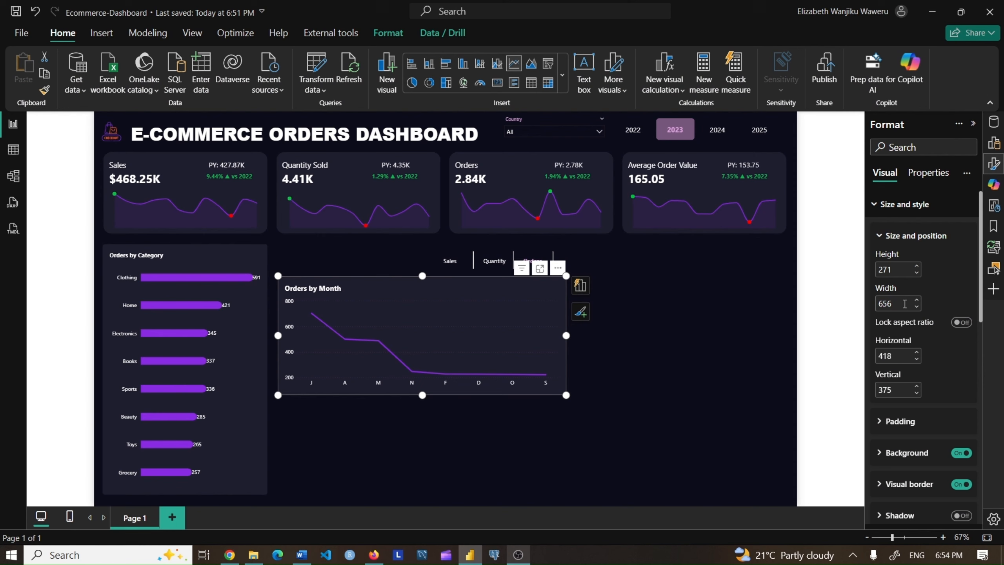
Position the line chart at horizontal 412 and vertical 302, then deselect it
left_click(888, 356)
type("412")
key("Return")
left_click(892, 394)
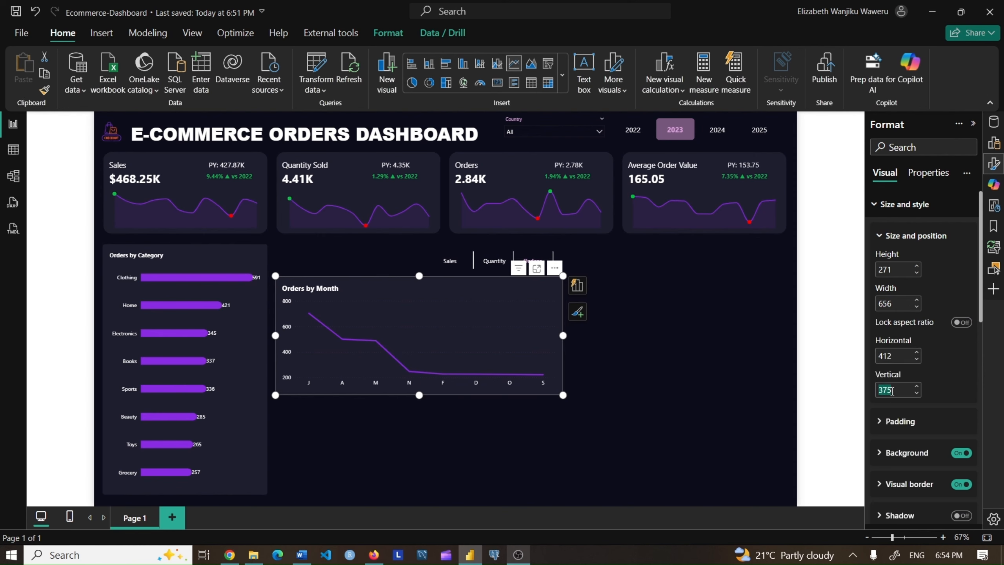
key("Return")
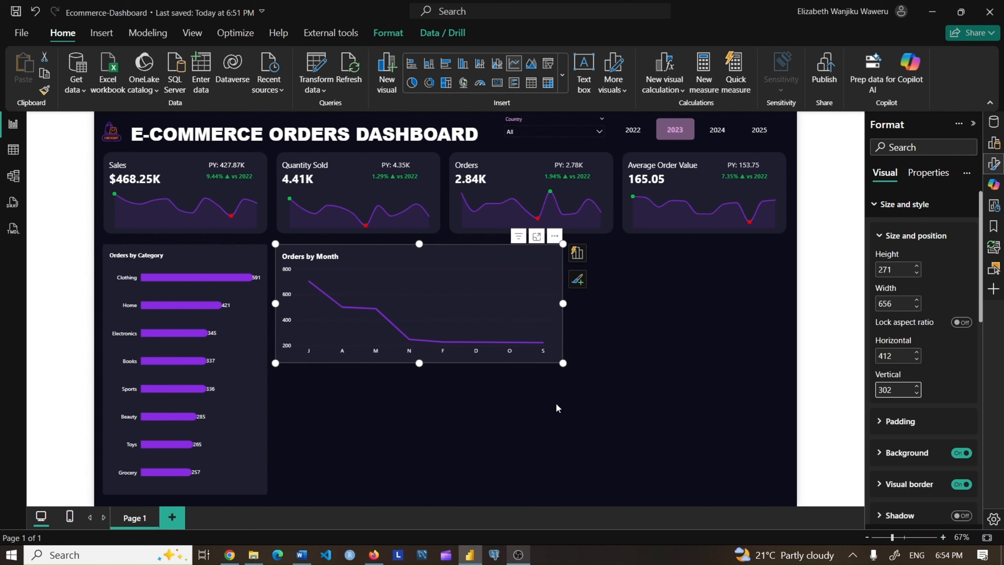
left_click(574, 384)
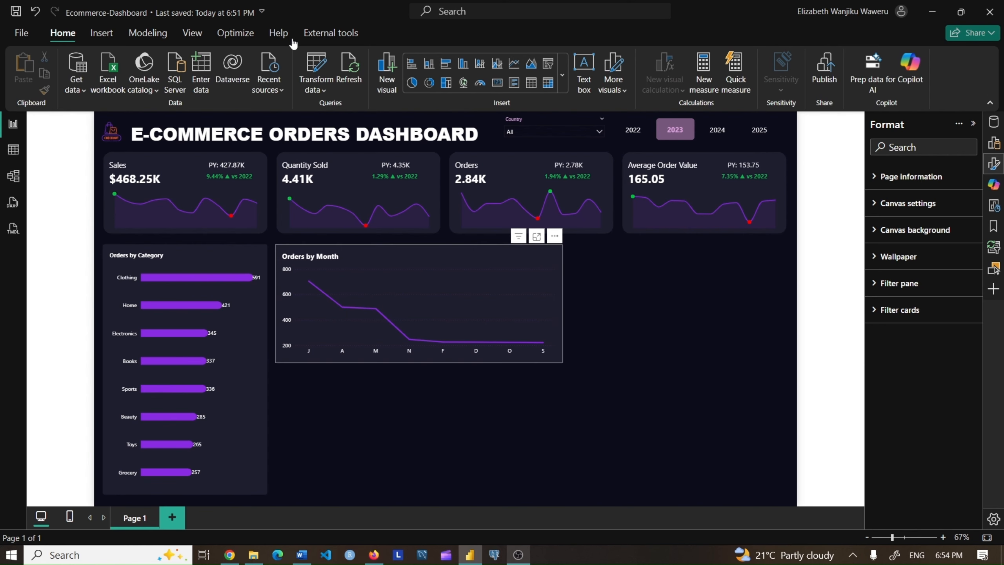
Send the Orders by Month line chart behind the metric slicer it covers
left_click(385, 37)
left_click(221, 92)
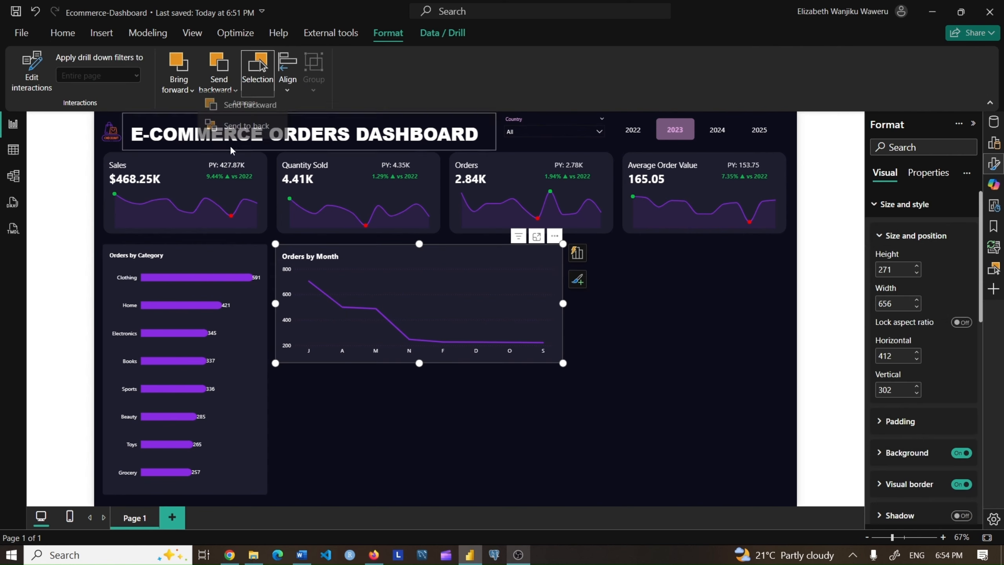
Send the Orders by Month chart to the back and nudge the measure slicer overlaying its header slightly into place
left_click(234, 131)
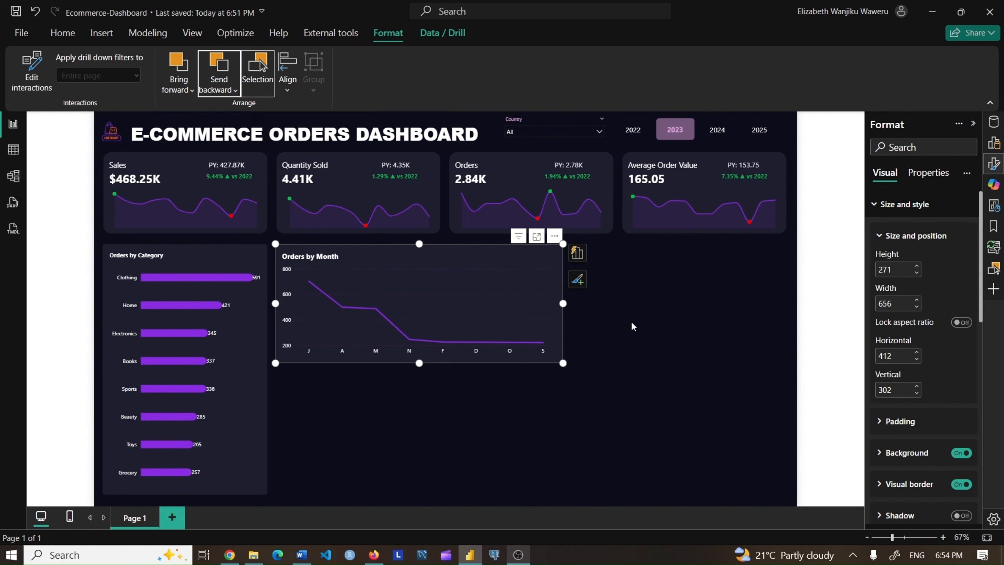
left_click(632, 323)
left_click_drag(494, 246, 498, 242)
left_click(641, 279)
left_click(359, 252)
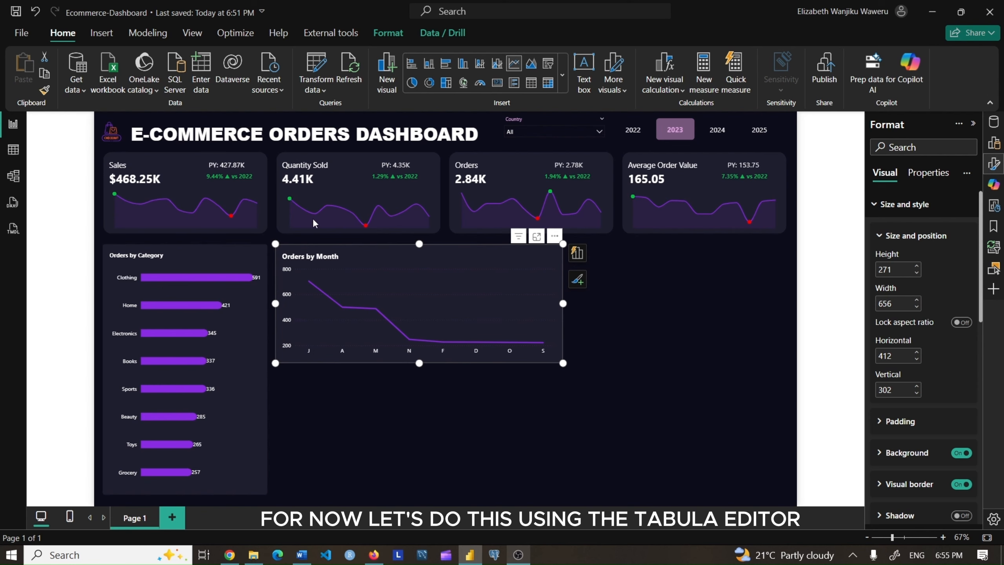
Launch Tabular Editor on the report's model and switch to its window
left_click(332, 33)
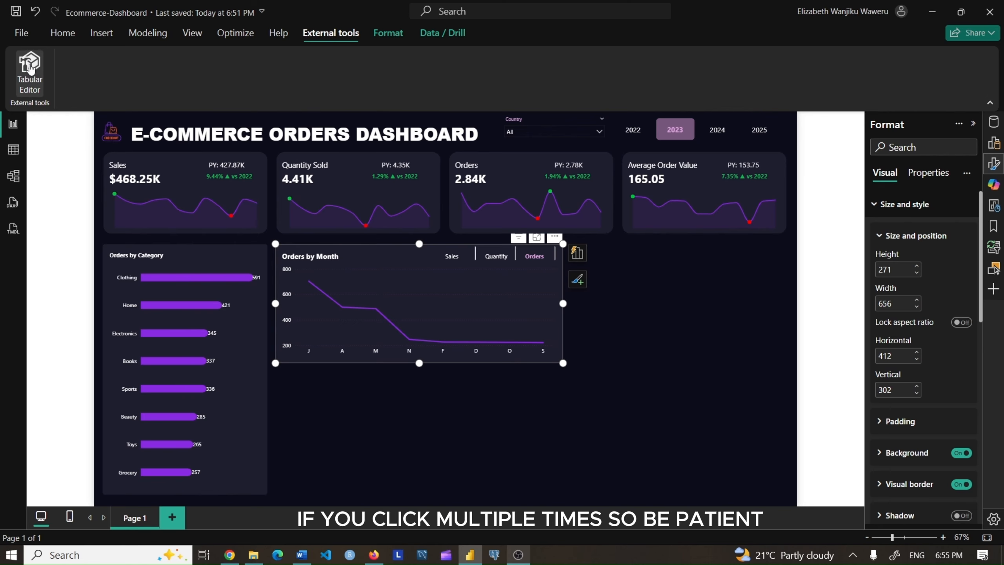
left_click(755, 388)
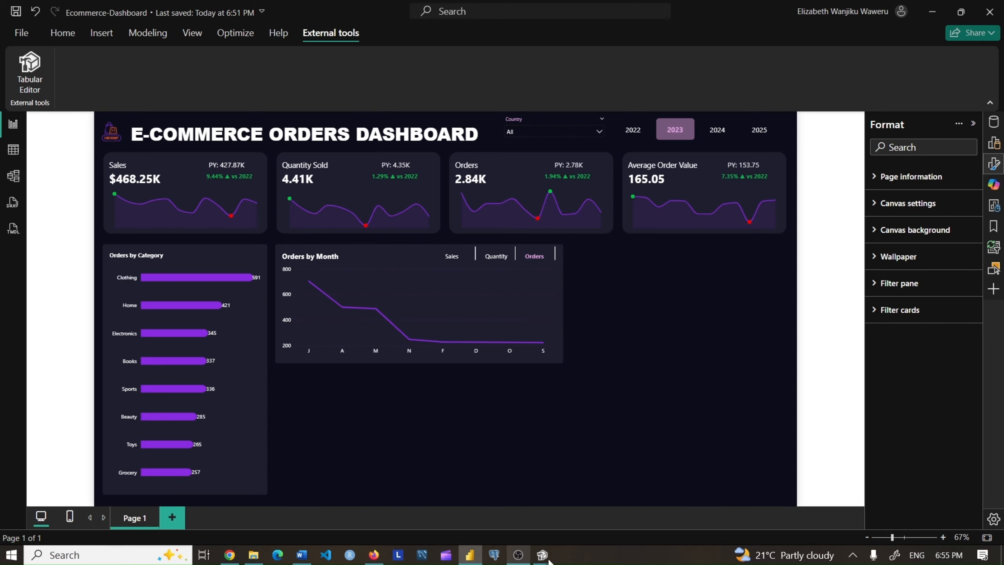
mouse_move(542, 555)
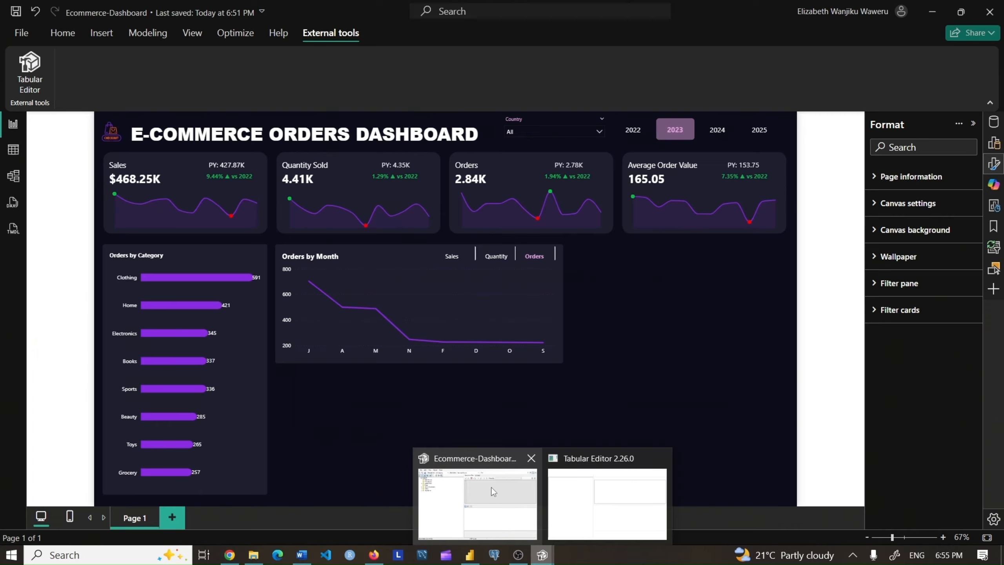
left_click(494, 491)
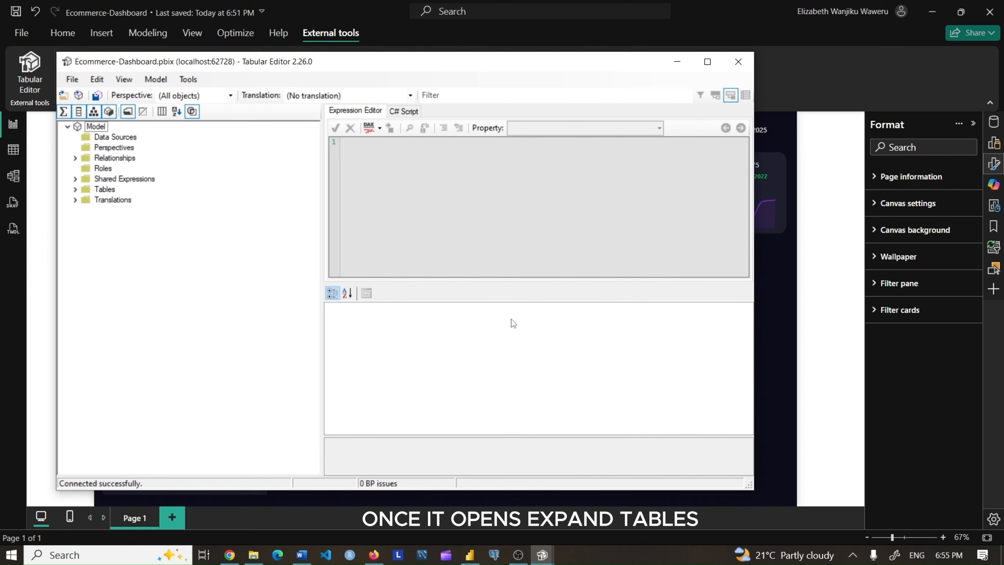
Set the Dim_Date table's Month Initial column to sort by Month Number and save the change to the model
left_click(75, 190)
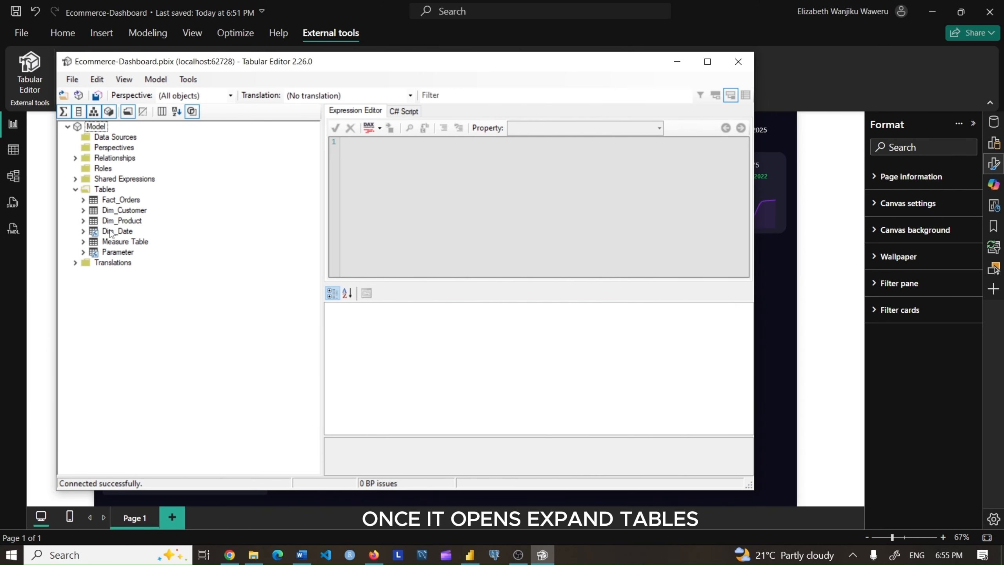
left_click(84, 231)
left_click(139, 304)
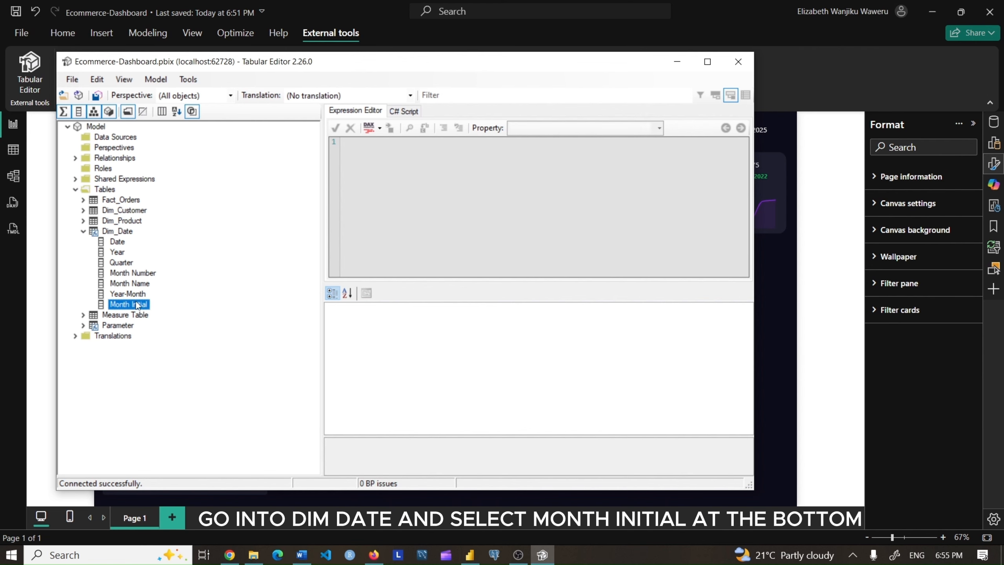
left_click(384, 382)
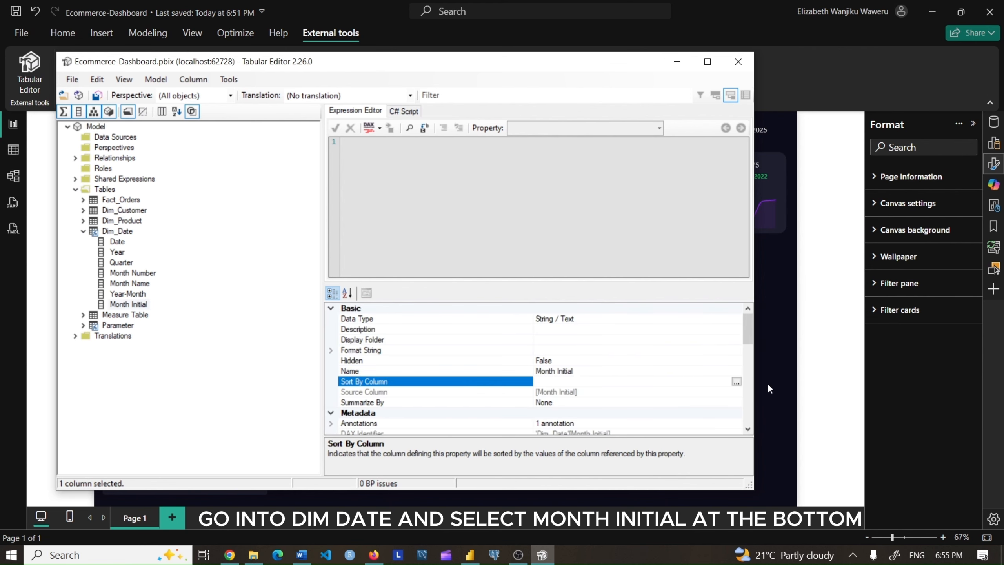
left_click(736, 381)
left_click(301, 251)
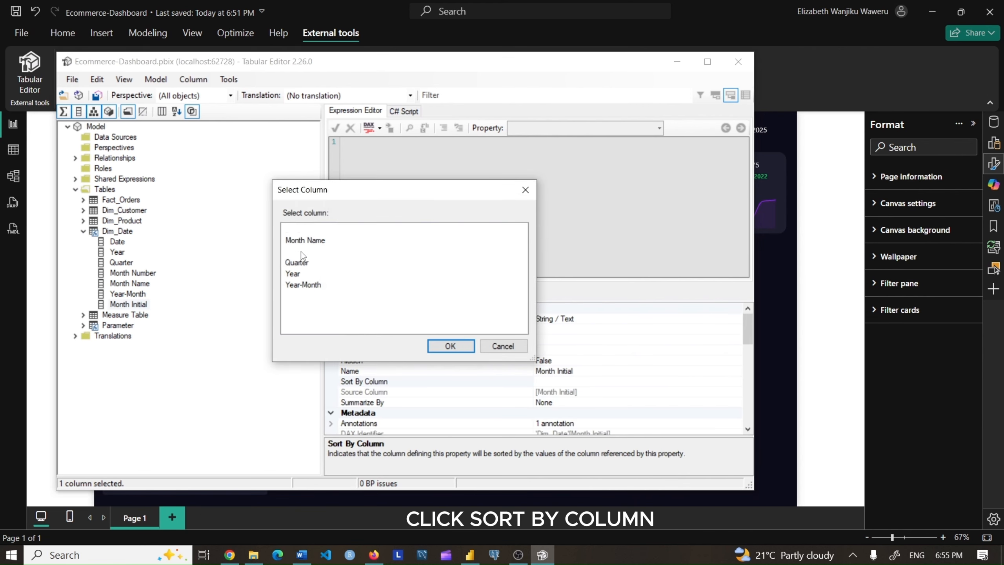
left_click(450, 346)
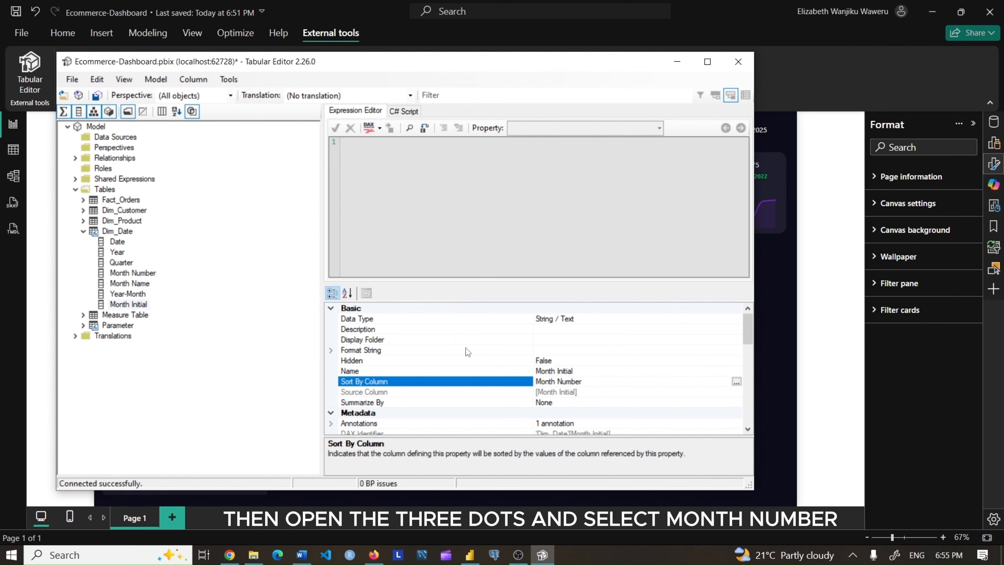
key("ctrl+s")
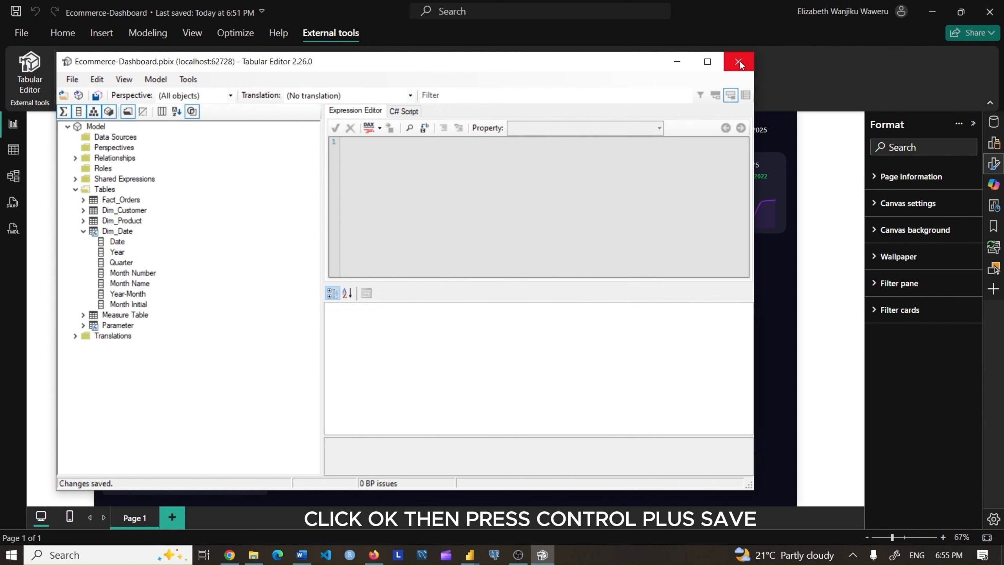
left_click(739, 61)
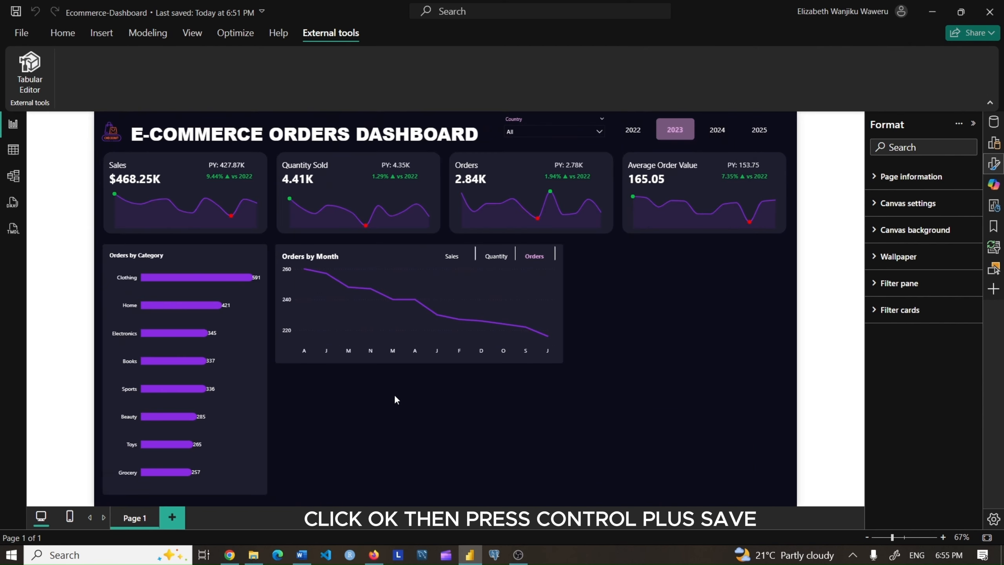
Sort the Orders by Month chart's axis by Month in ascending order
left_click(554, 237)
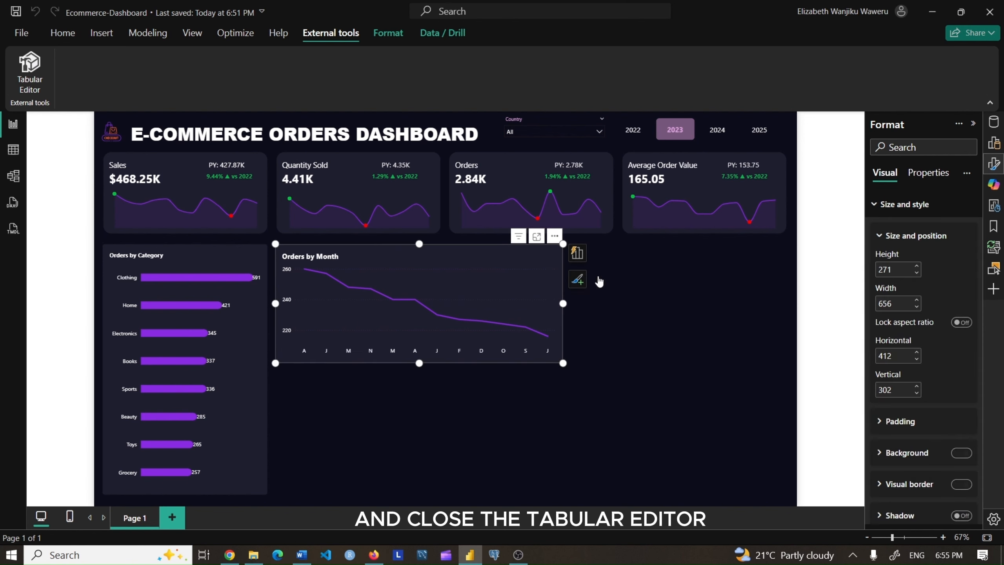
left_click(554, 237)
mouse_move(644, 314)
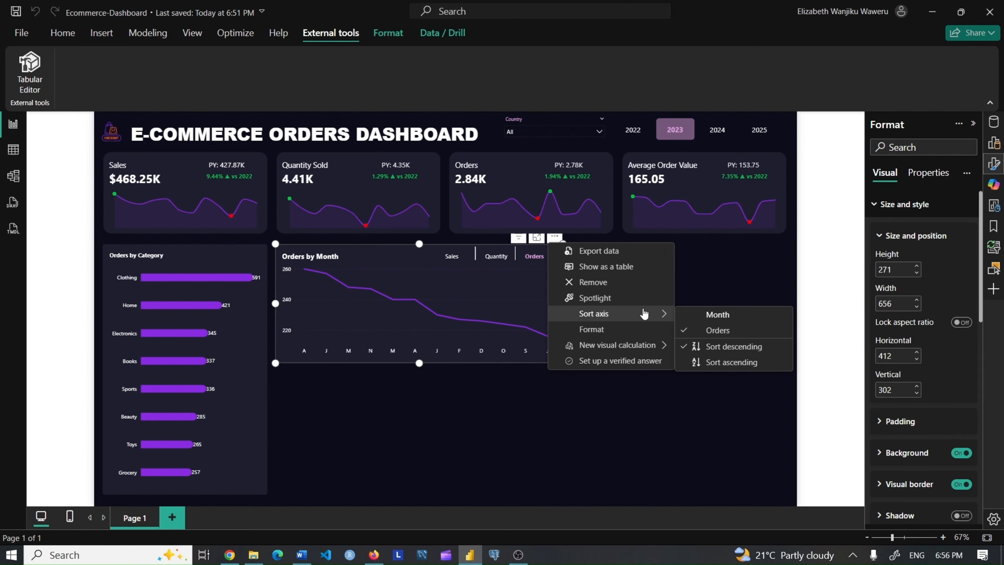
left_click(726, 362)
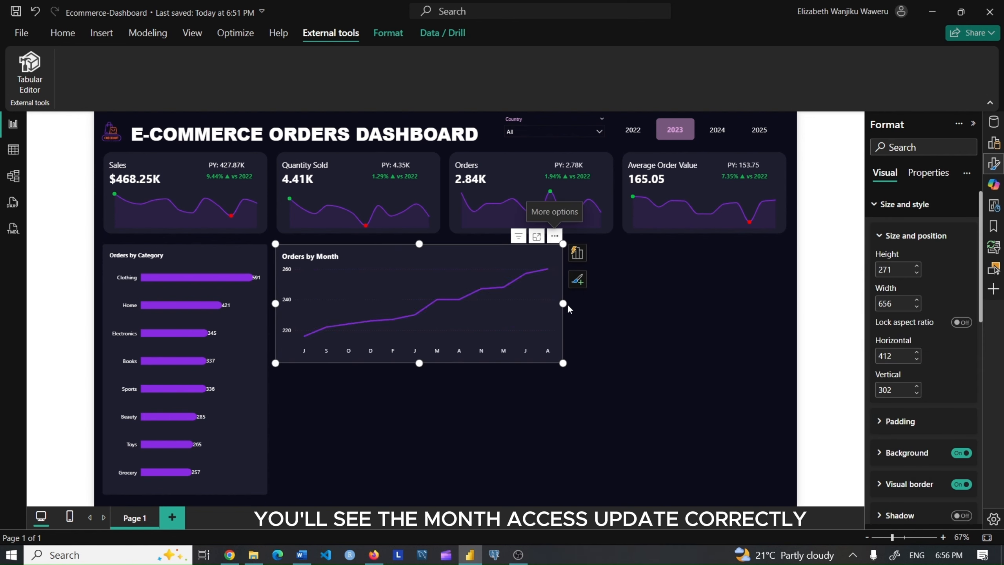
left_click(555, 237)
mouse_move(644, 314)
left_click(707, 315)
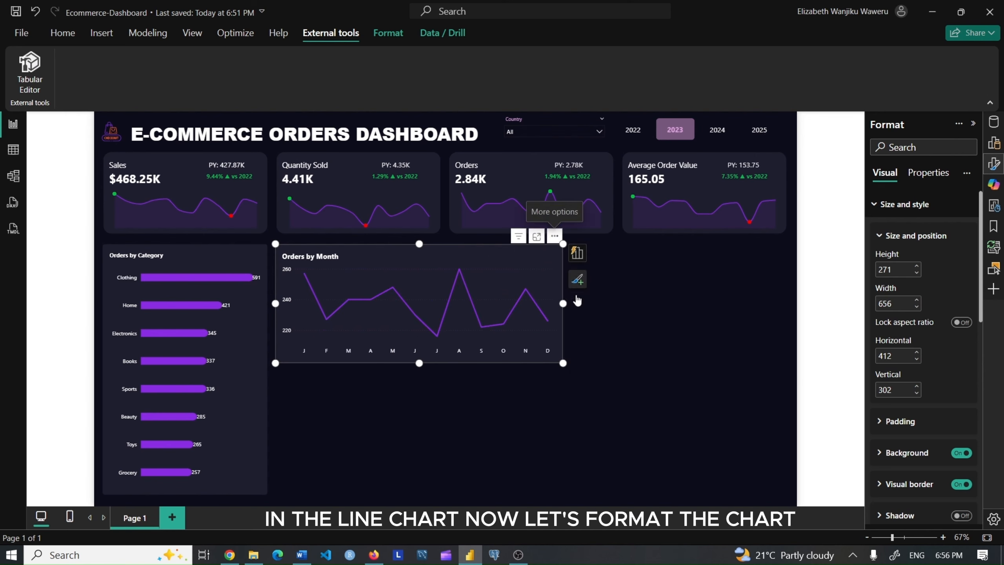
Set the Orders by Month chart's title font size to 10
left_click(63, 39)
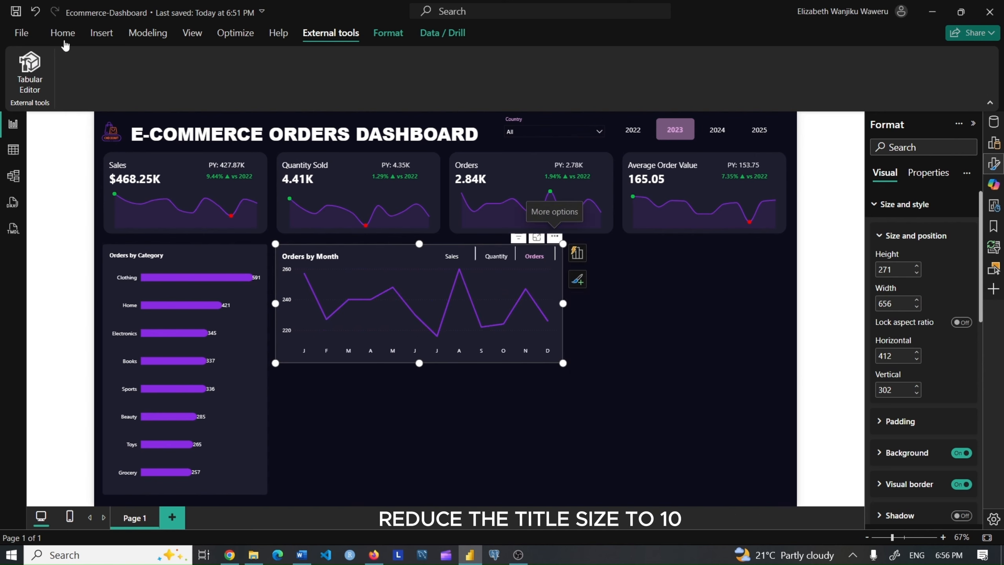
left_click(904, 204)
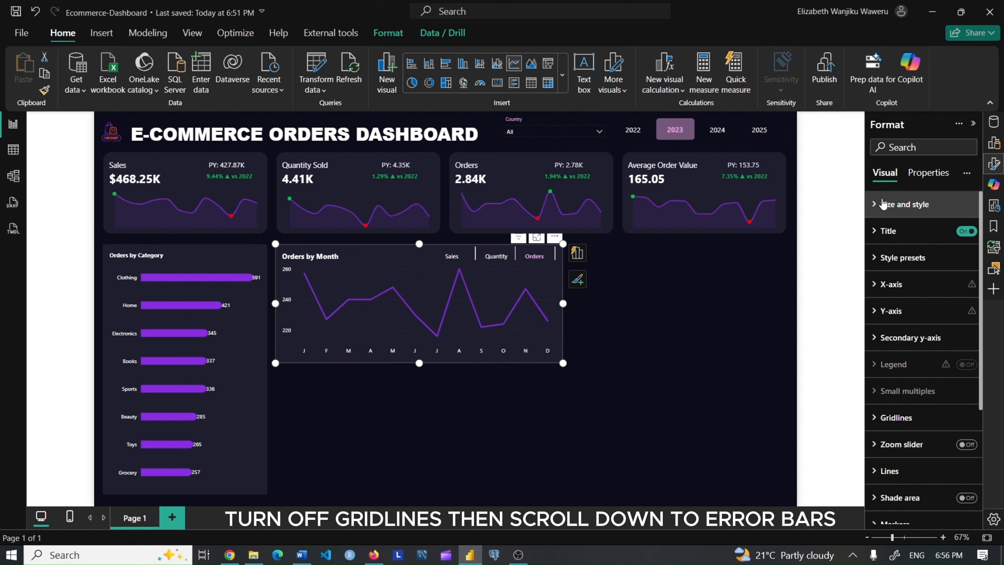
left_click(889, 230)
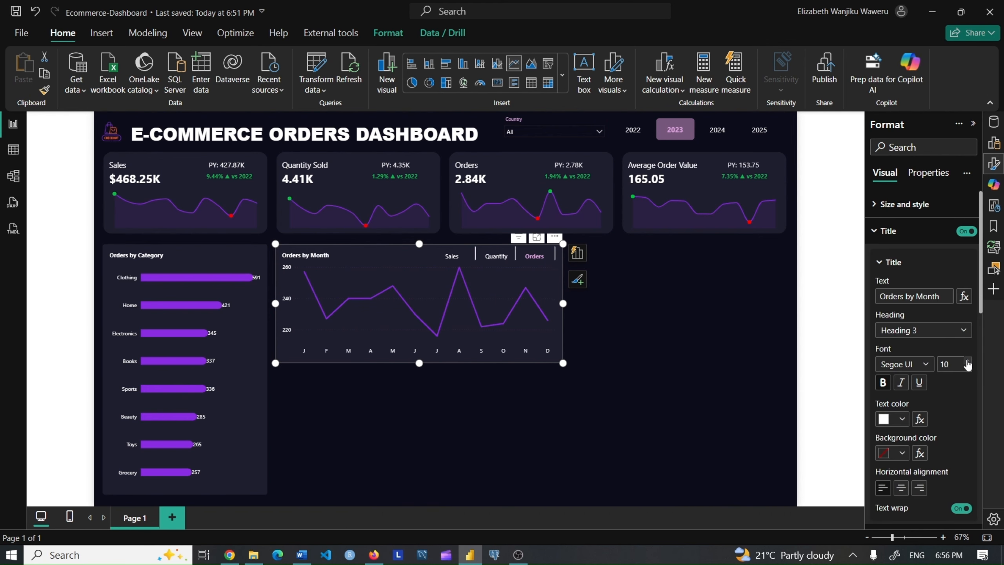
Try 0 px of space below the chart's title and set it back to 10 px
scroll(921, 356, "down", 5)
left_click(897, 310)
double_click(887, 359)
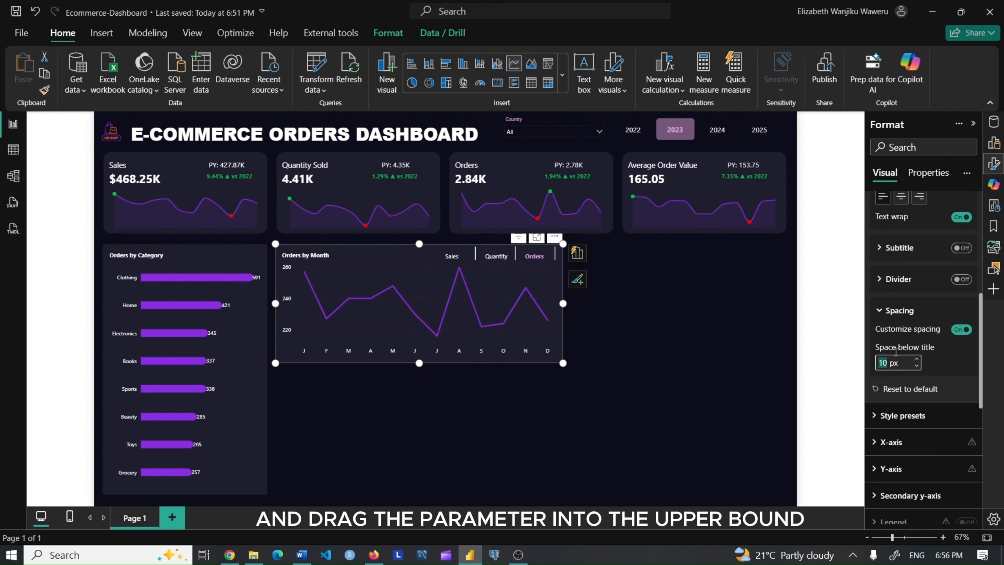
type("0")
key("Return")
double_click(887, 360)
type("10")
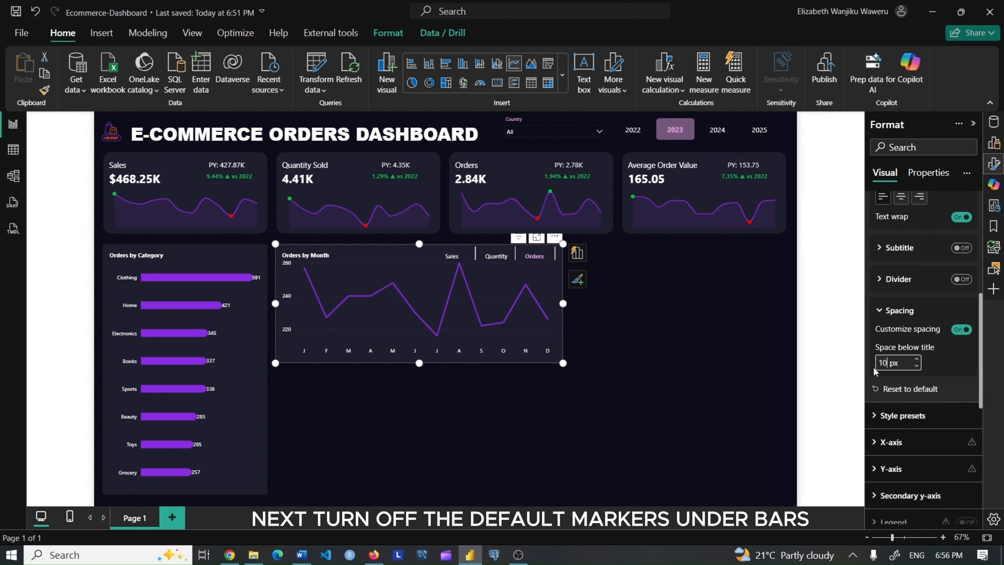
scroll(909, 356, "up", 5)
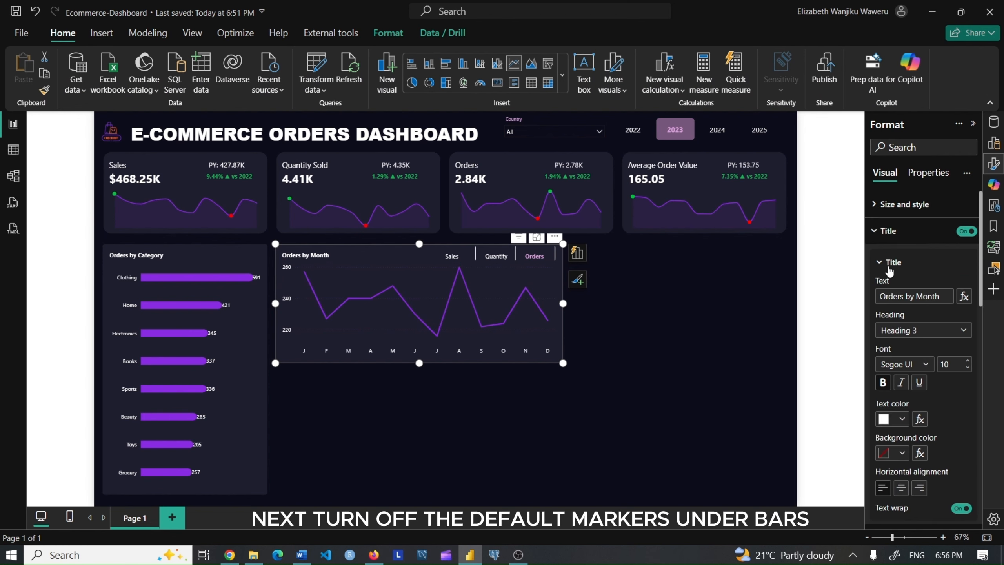
left_click(888, 230)
Turn off the horizontal gridlines of the Orders by Month chart
left_click(964, 427)
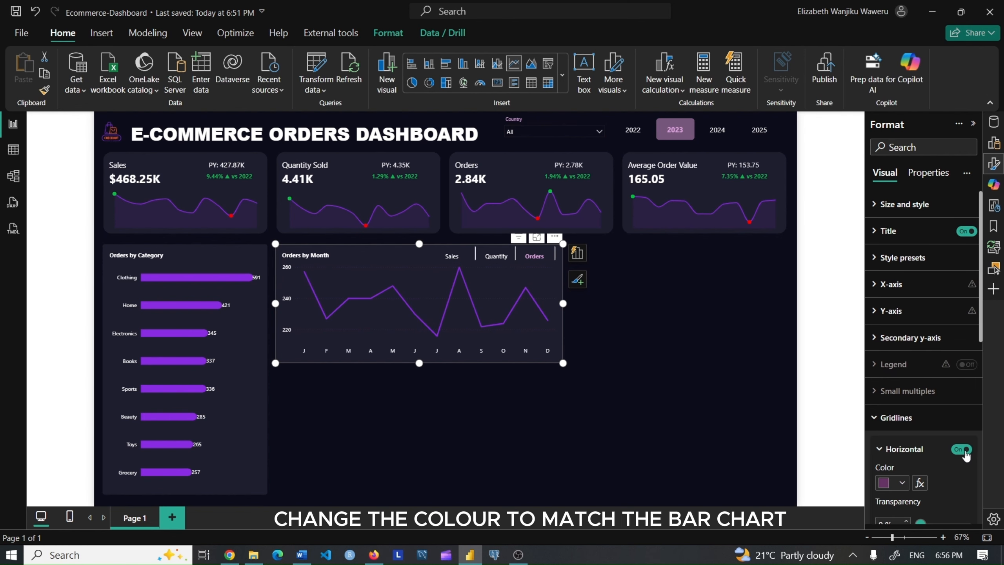
left_click(963, 450)
left_click(912, 420)
Enable error bars for the chart's Orders series, using the Parameter field as the upper bound
left_click_drag(981, 305, 974, 433)
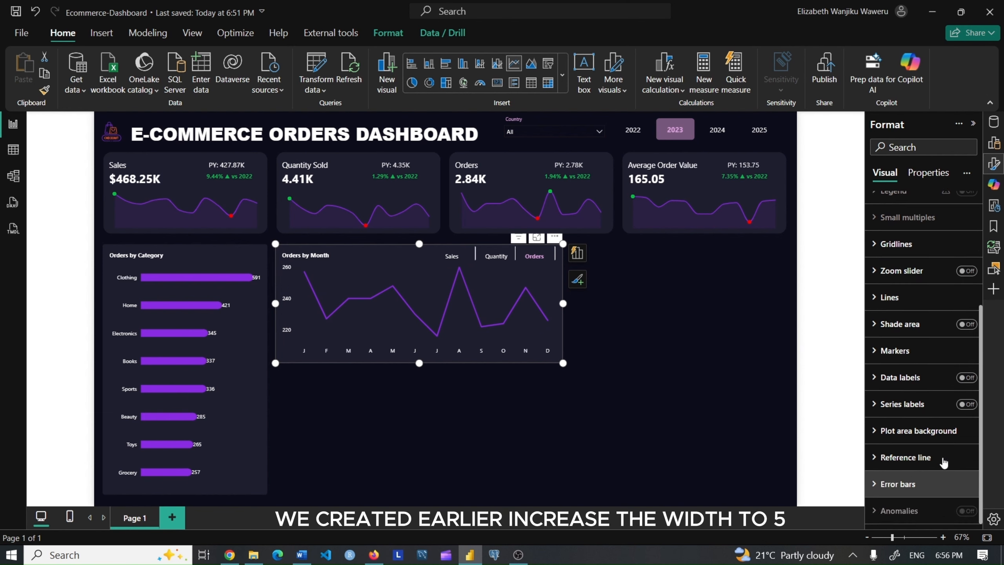
left_click(940, 476)
left_click_drag(981, 336, 977, 435)
scroll(975, 433, "down", 1)
left_click(961, 285)
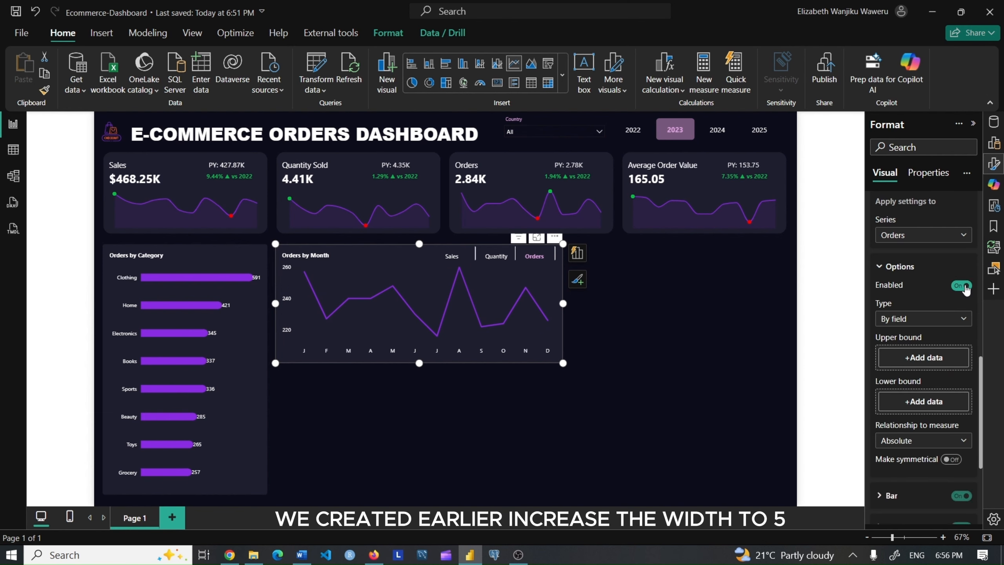
left_click(922, 357)
left_click(742, 336)
left_click(792, 346)
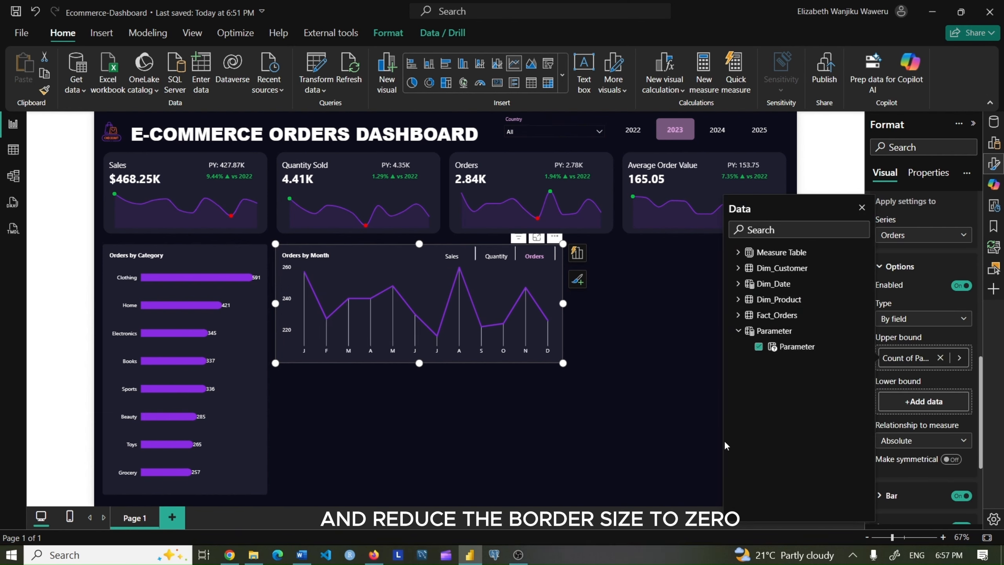
left_click(986, 395)
Turn off the error bar markers and make the error bars purple with a width of 5
scroll(909, 375, "down", 3)
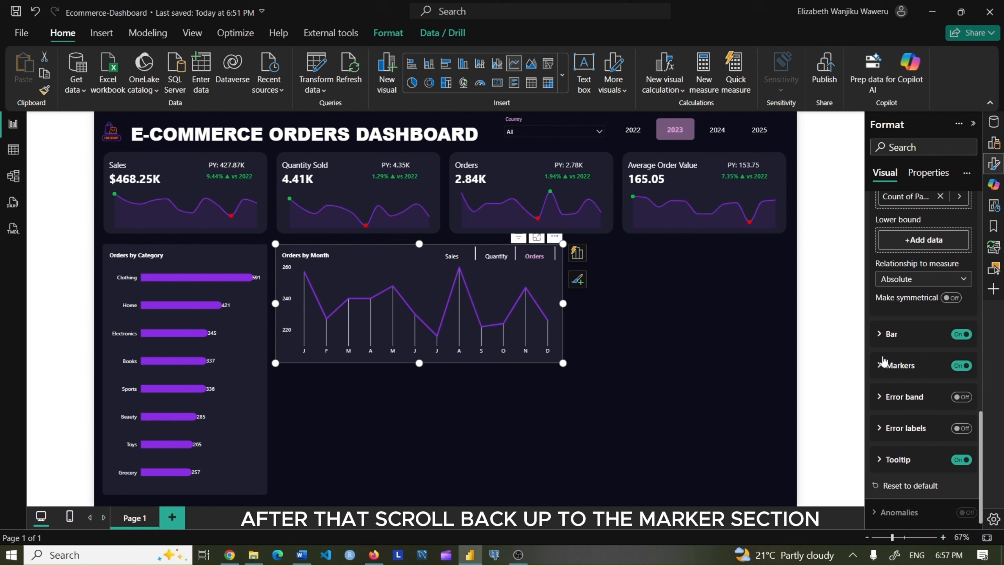
left_click(960, 366)
left_click(884, 336)
left_click(901, 385)
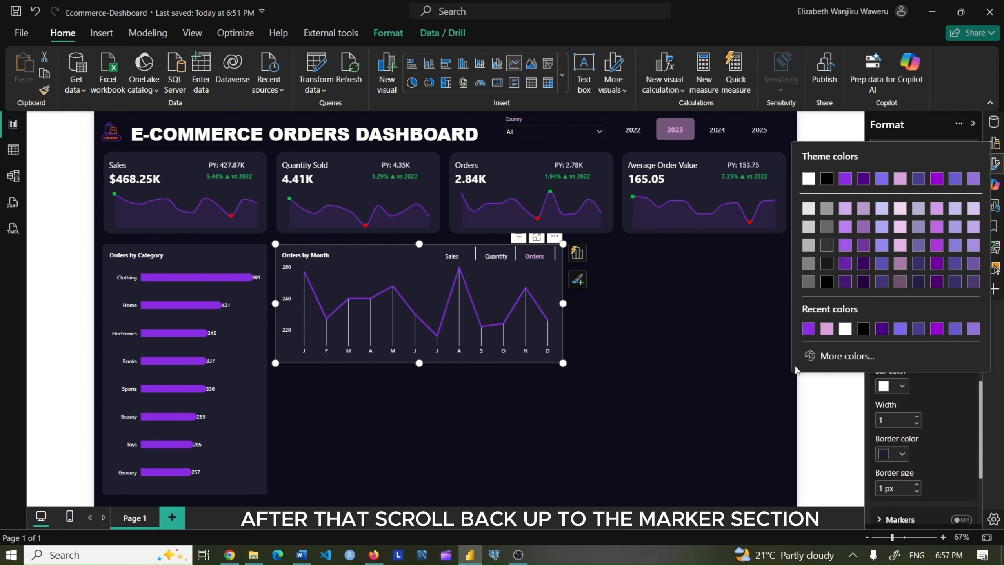
left_click(811, 334)
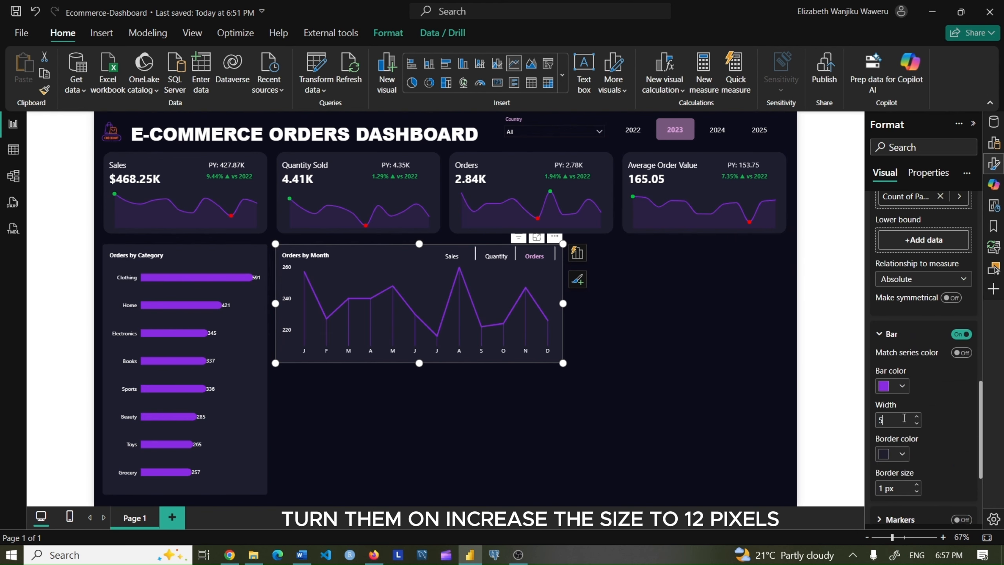
Show the line chart's markers for all categories and set their size to 12 px
scroll(962, 477, "up", 10)
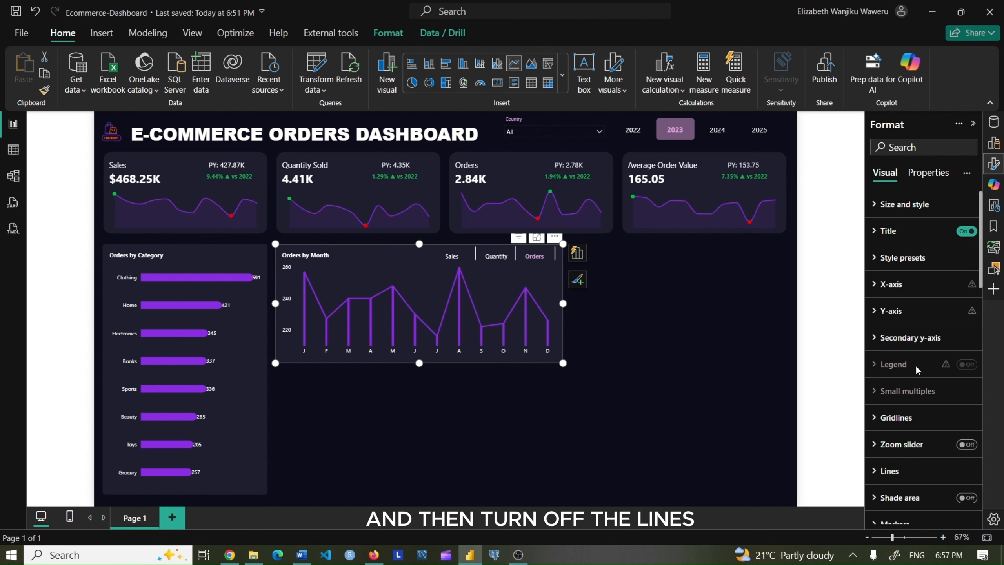
left_click_drag(986, 312, 982, 352)
left_click(974, 367)
left_click(964, 273)
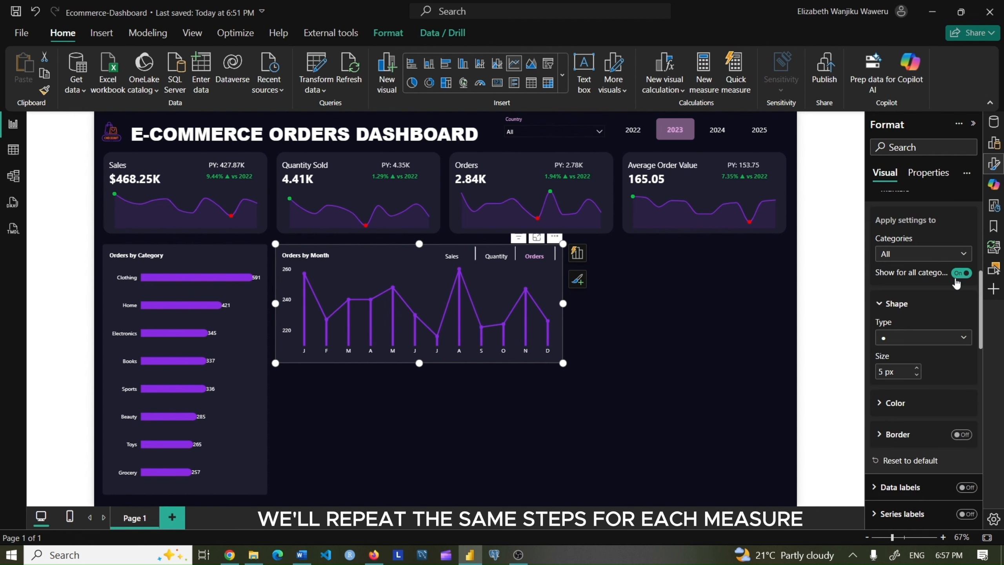
left_click(916, 368)
left_click(916, 368)
left_click(916, 368)
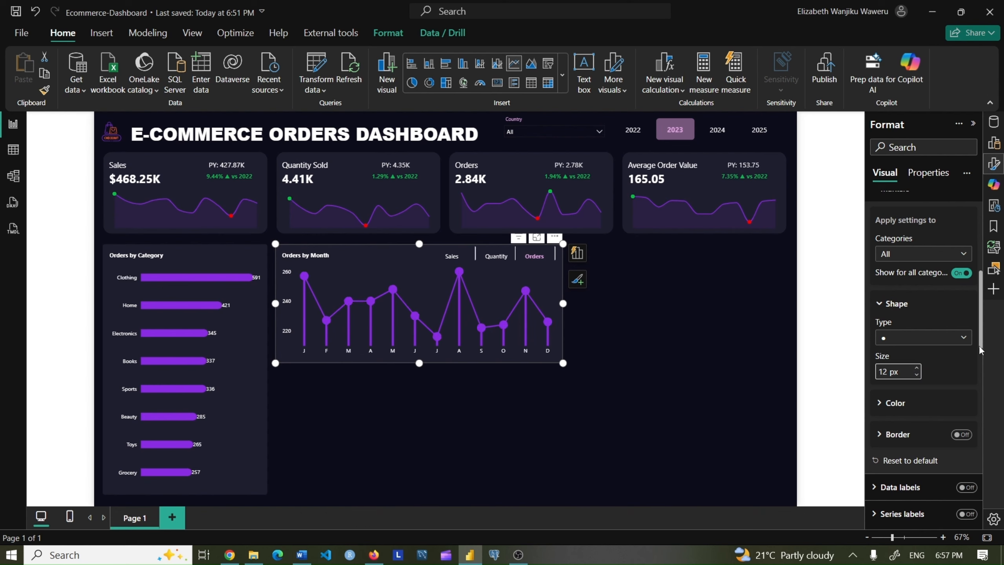
Hide the connecting lines for all series in the Orders by Month chart
left_click_drag(981, 334, 980, 293)
left_click(908, 360)
left_click(904, 307)
left_click(966, 391)
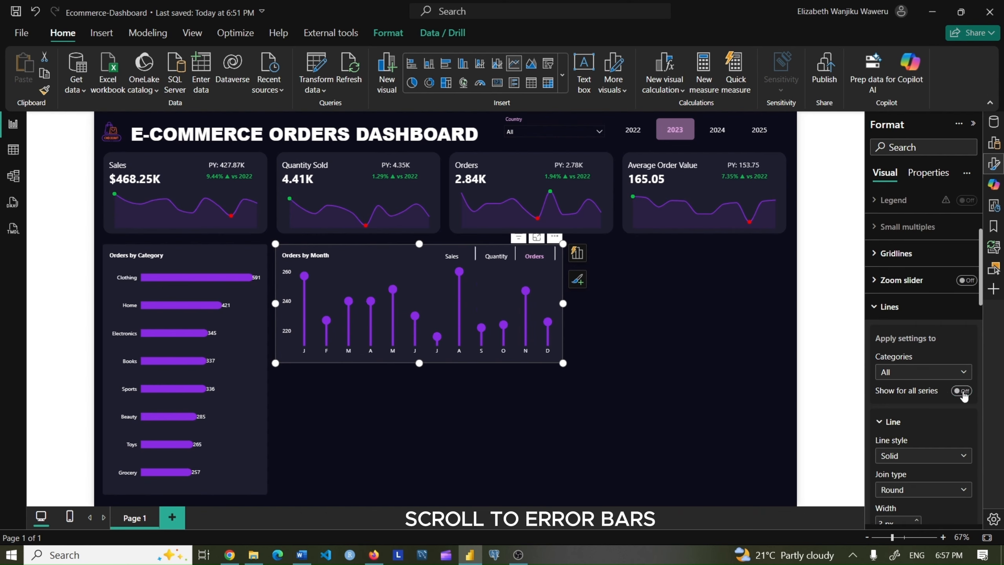
left_click(615, 285)
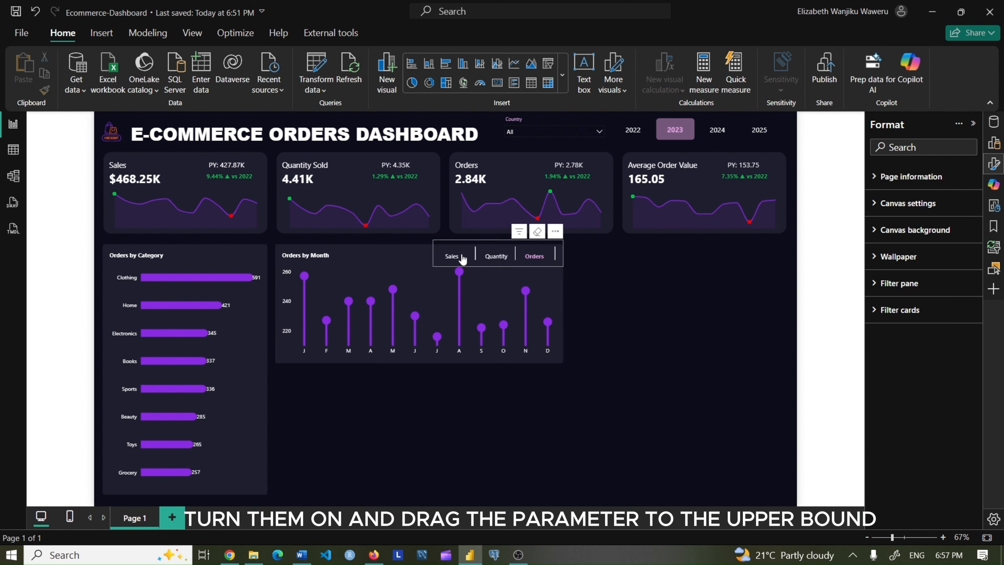
Switch the monthly chart to Sales and enable the Sales series' error bars with the Parameter field as upper bound
left_click(463, 259)
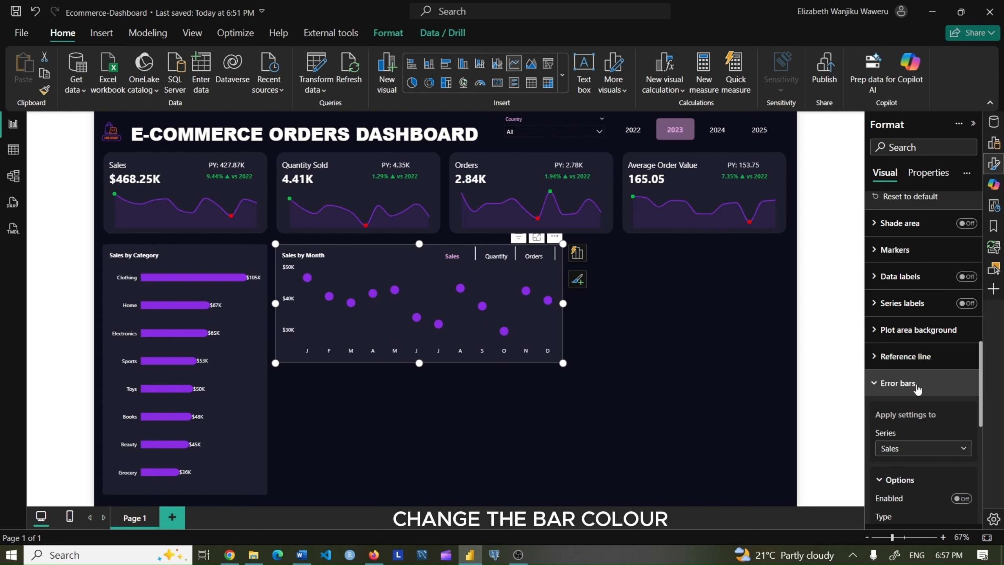
scroll(952, 337, "down", 3)
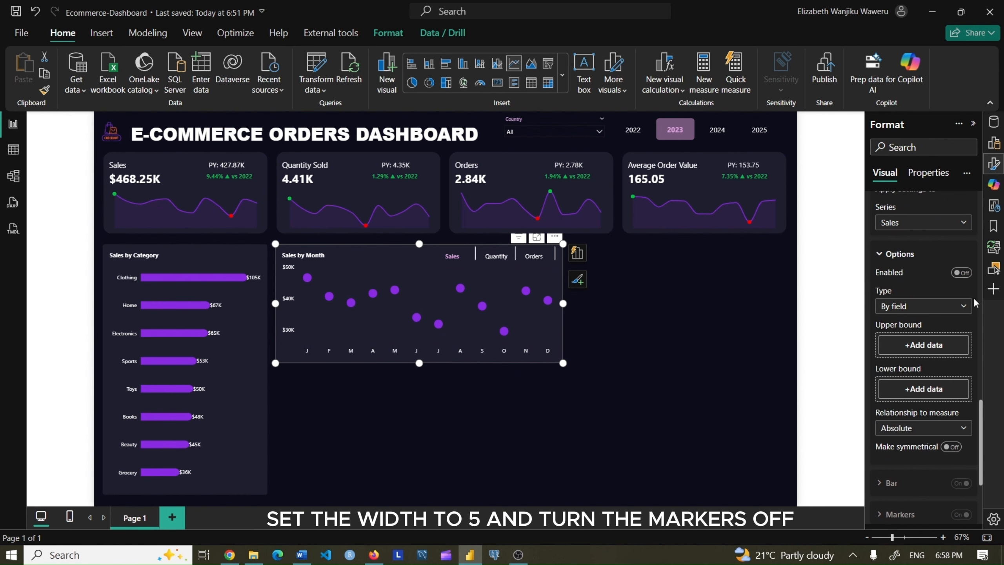
left_click(961, 272)
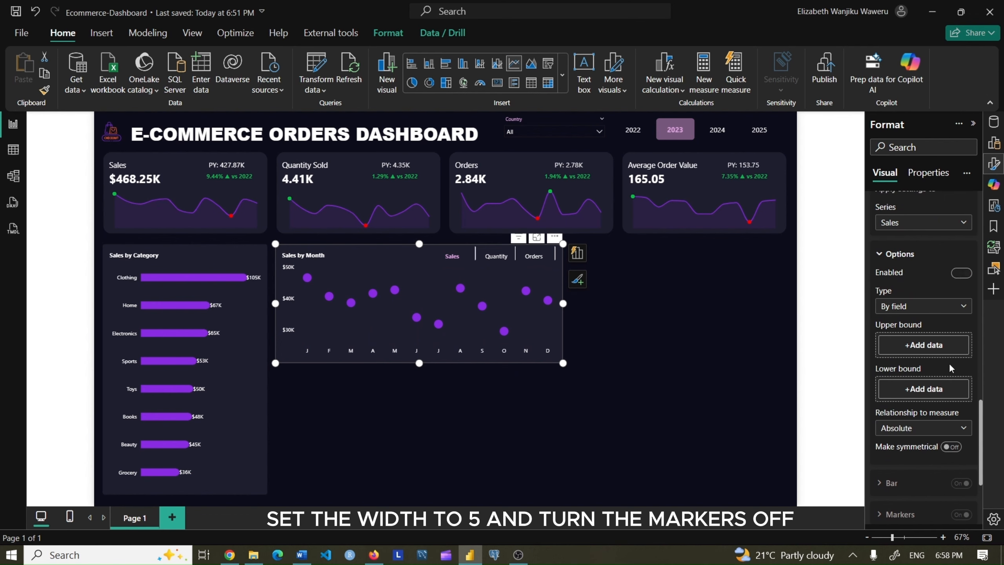
left_click(923, 344)
left_click(750, 318)
left_click(786, 334)
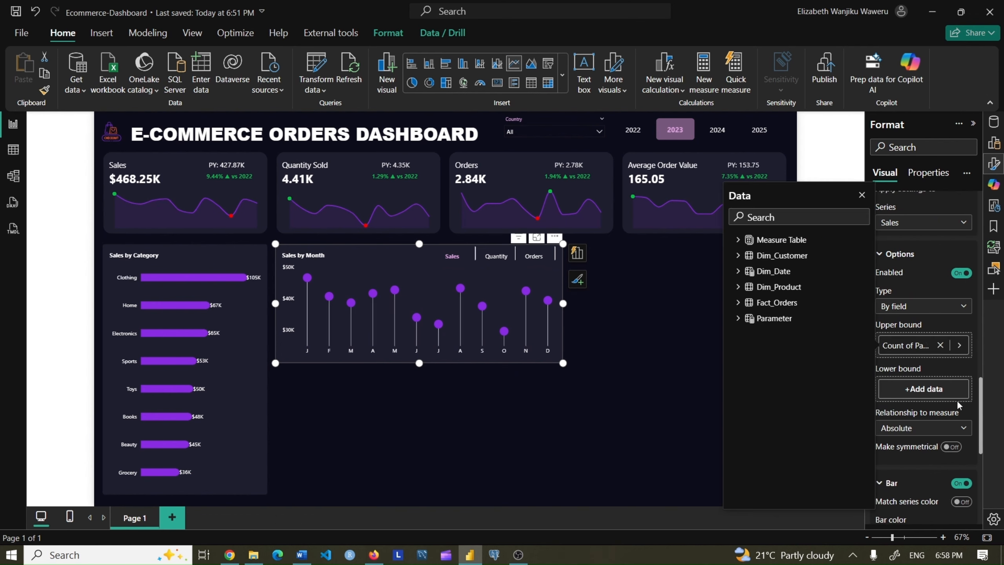
Format the Sales error bars in purple with width 5 and border size 0 px, and turn off their markers
left_click_drag(983, 391, 974, 433)
left_click(892, 354)
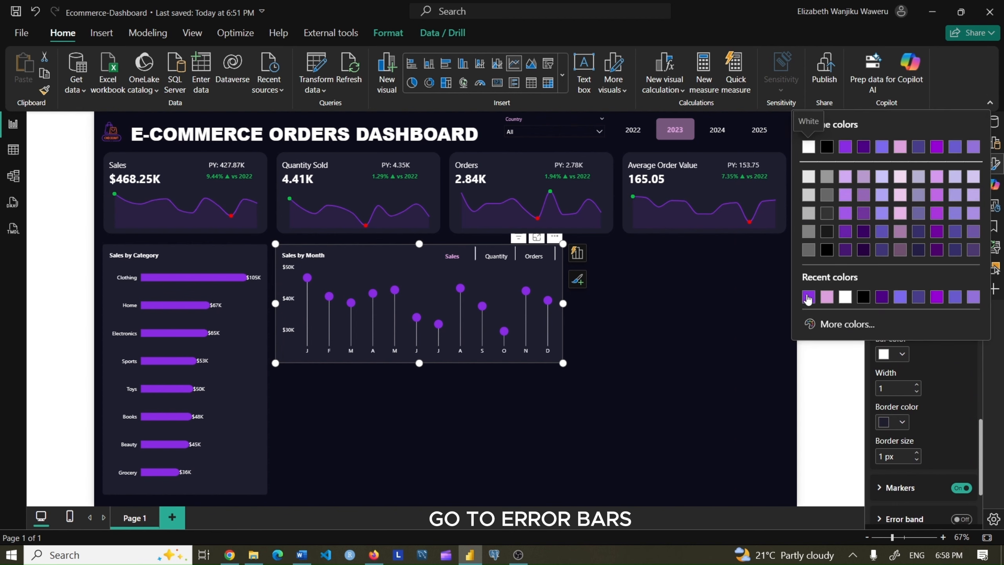
left_click(808, 297)
left_click_drag(892, 388, 864, 413)
type("5")
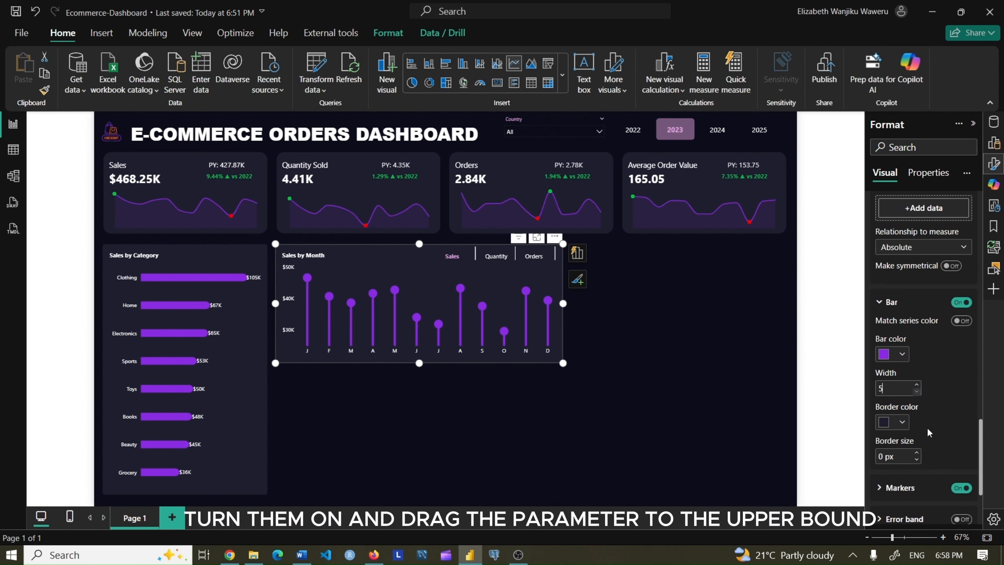
key("Return")
scroll(925, 428, "down", 3)
left_click(961, 363)
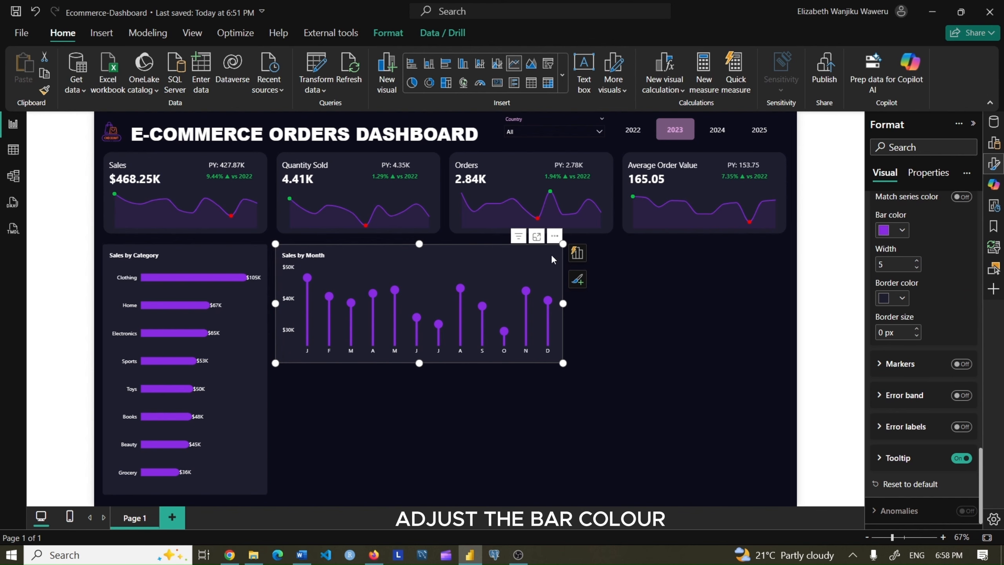
left_click(645, 281)
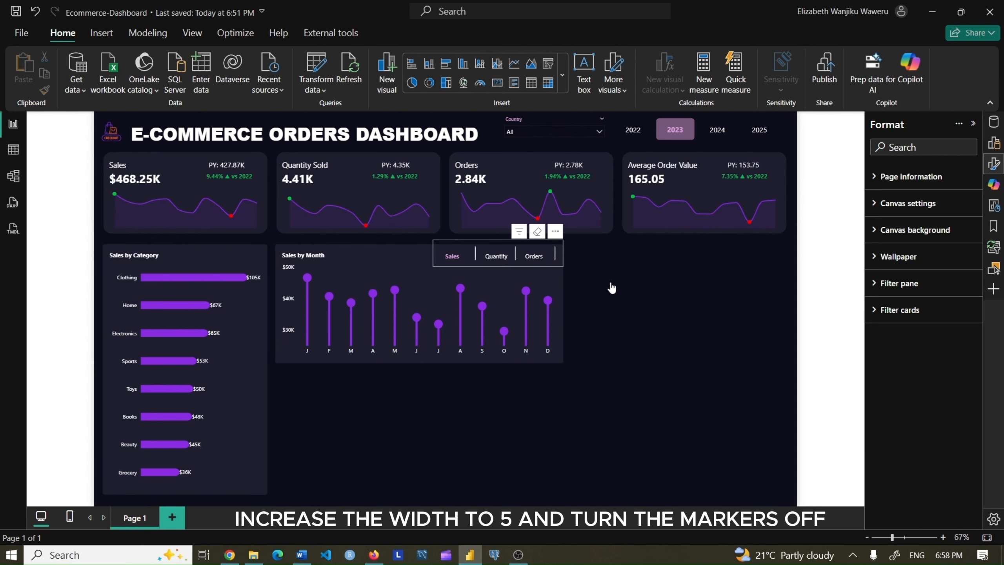
Switch the monthly chart to Quantity and enable the Quantity series' error bars with the Parameter field as upper bound
left_click(496, 255)
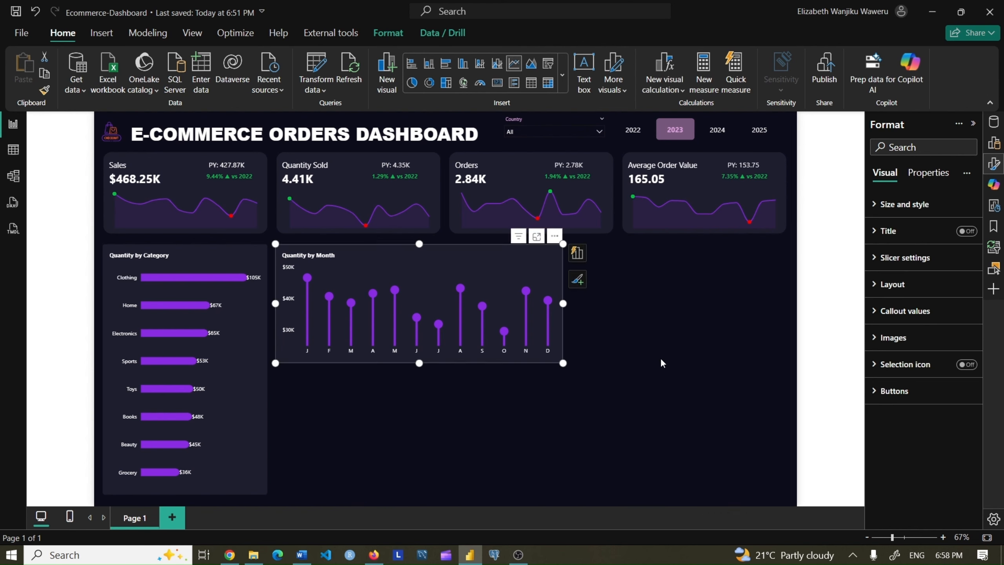
scroll(922, 392, "down", 10)
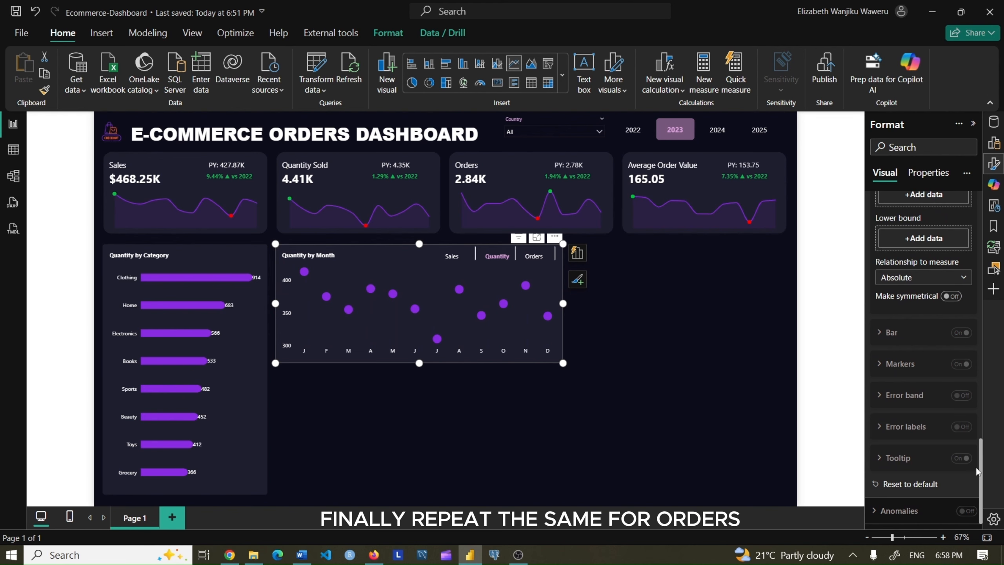
scroll(976, 466, "up", 5)
left_click(944, 395)
left_click(737, 221)
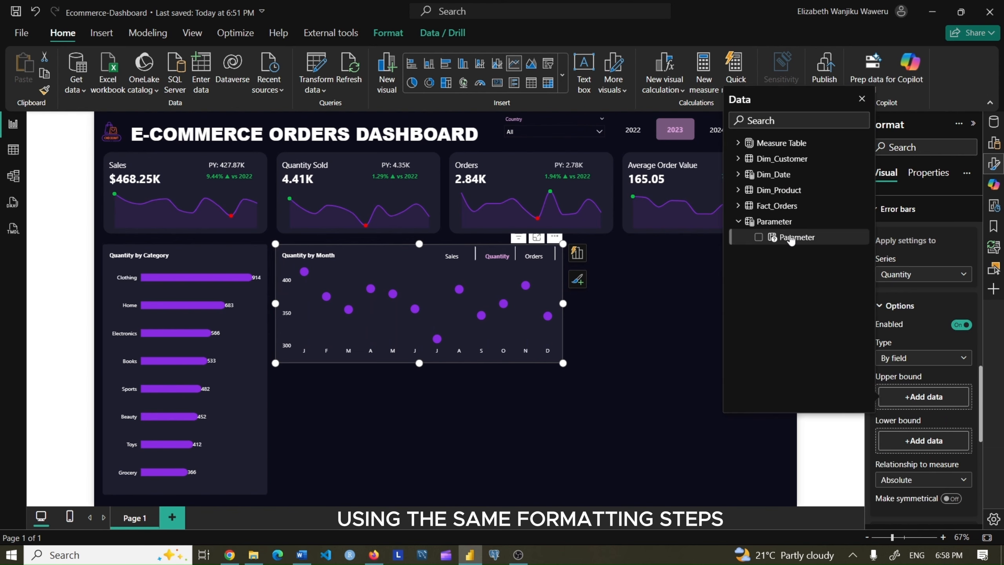
left_click(790, 240)
Format the Quantity error bars in purple with width 5 and border size 0 px, and turn off their markers
scroll(909, 356, "down", 5)
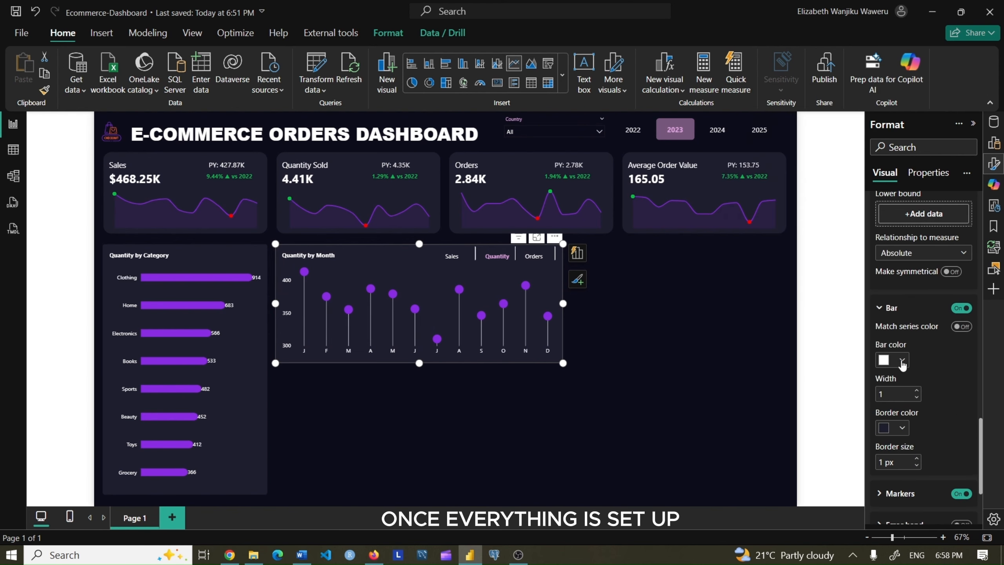
left_click(902, 364)
left_click(823, 314)
left_click(895, 394)
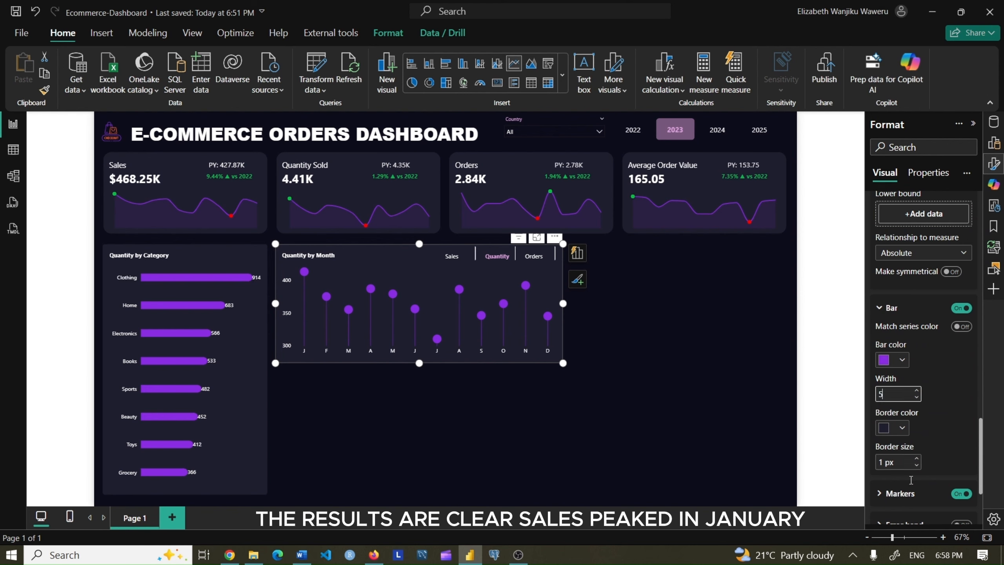
left_click(916, 464)
left_click(961, 494)
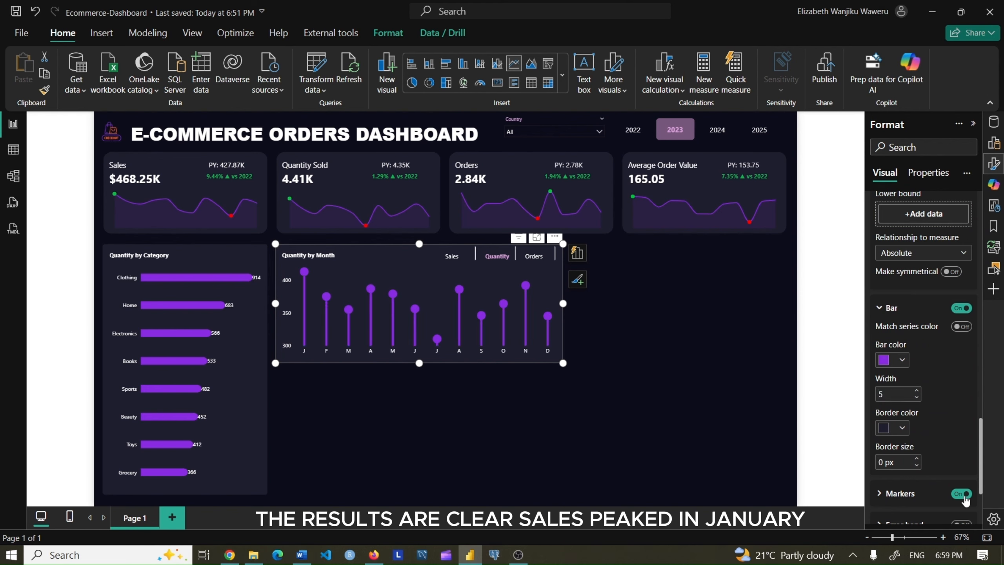
left_click(879, 308)
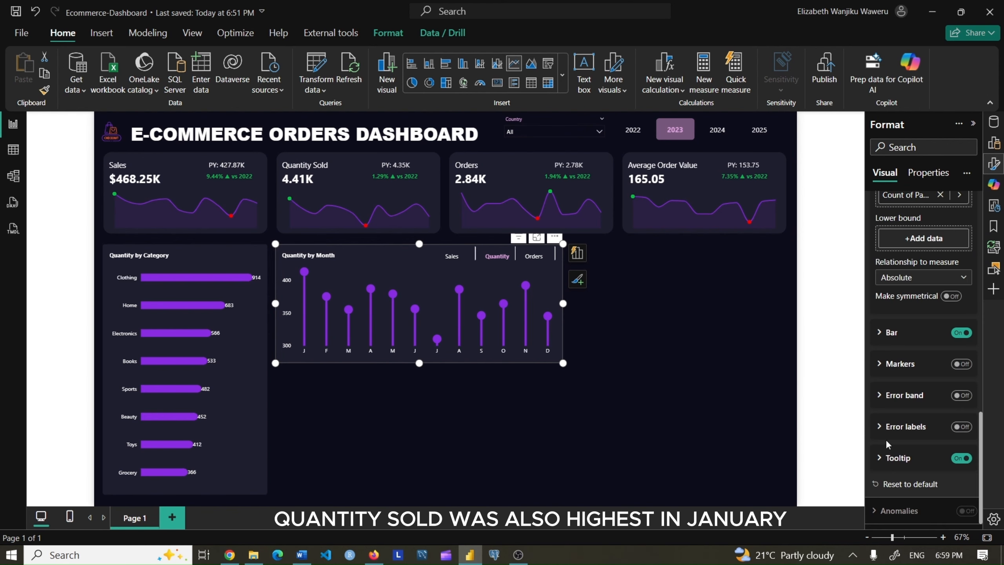
left_click(674, 383)
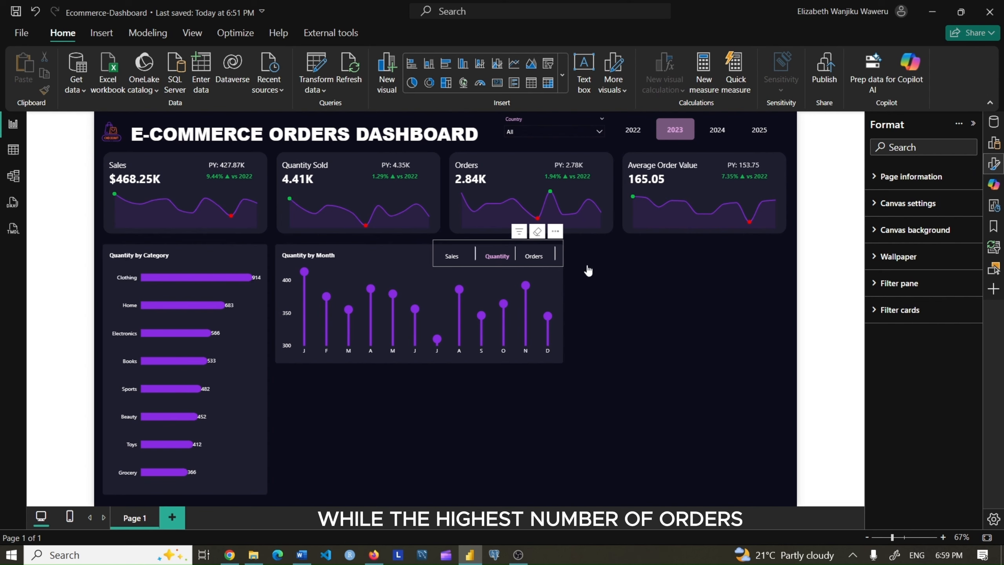
Compare the monthly lollipop chart for Sales, Quantity and Orders in turn
left_click(458, 260)
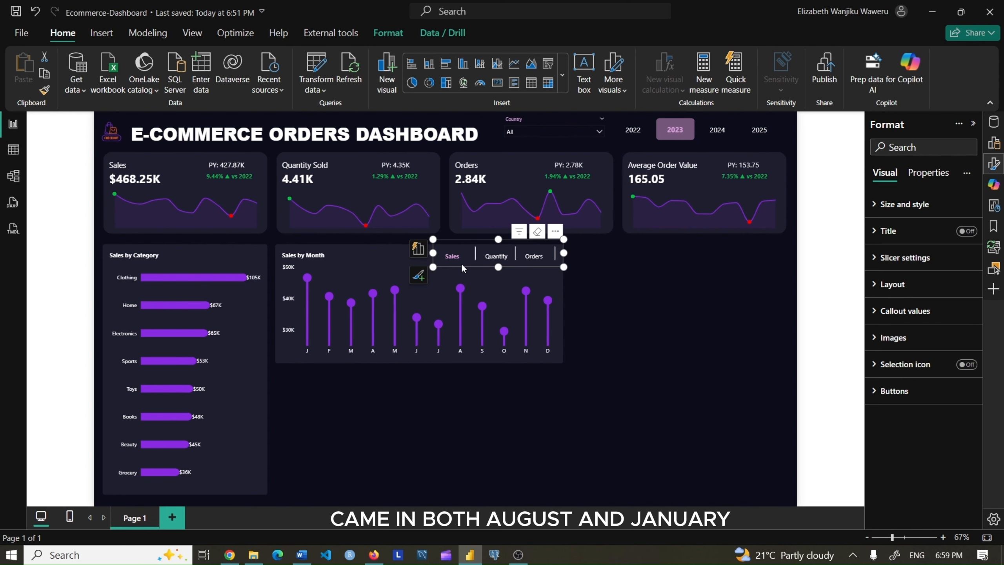
left_click(496, 255)
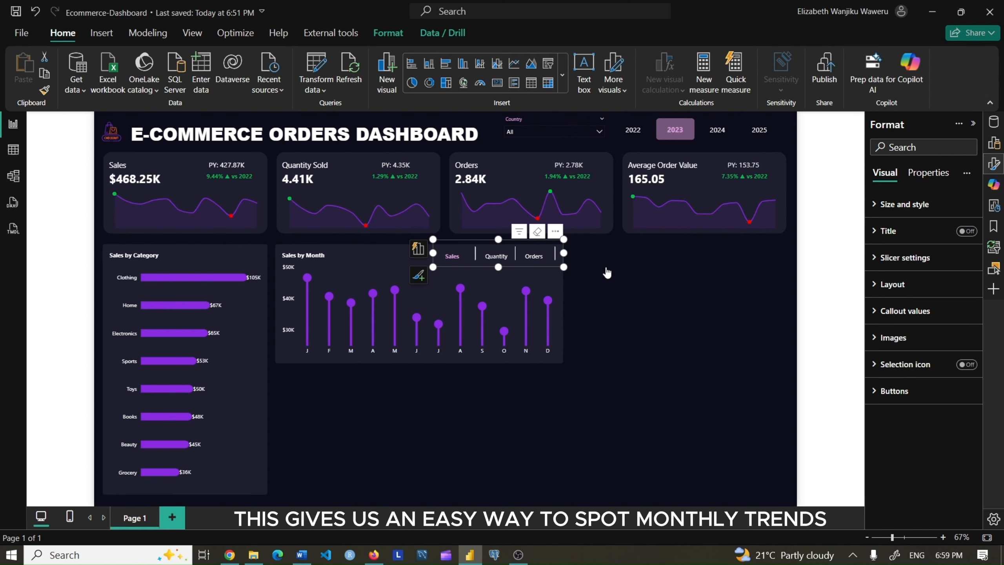
left_click(535, 256)
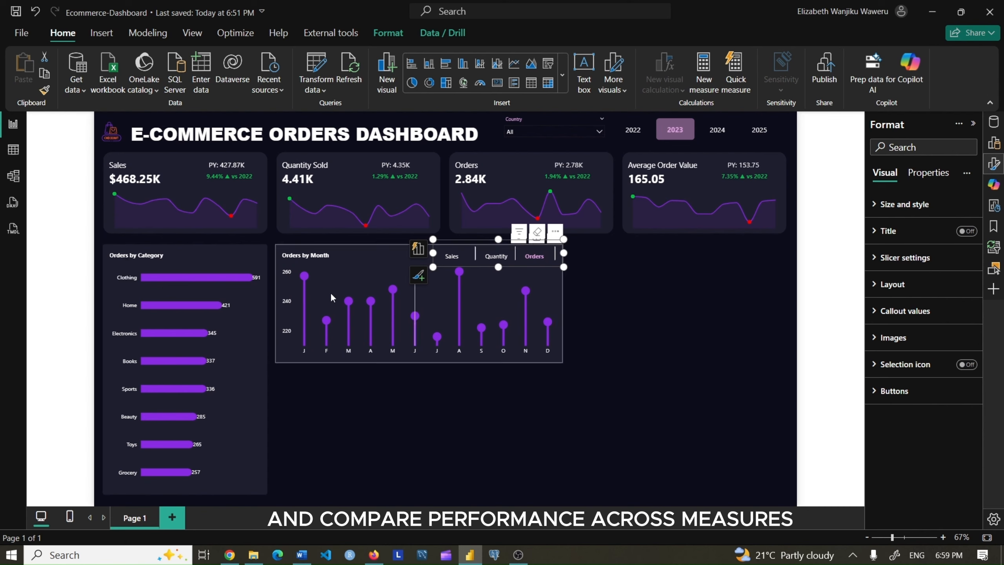
left_click(684, 304)
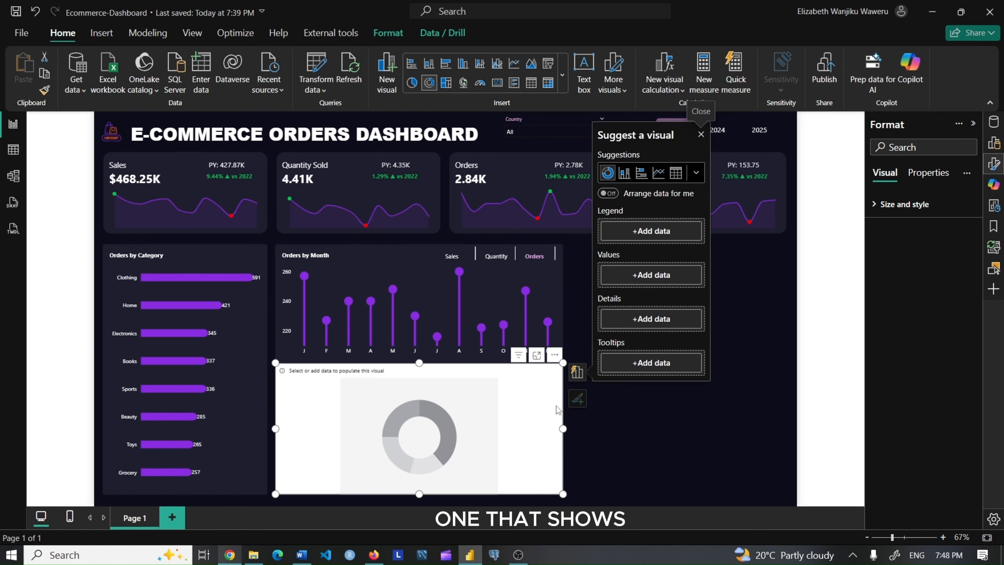
Assign customer_segment from Dim_Customer to the empty donut chart's legend and the Parameter field to its values
left_click(651, 231)
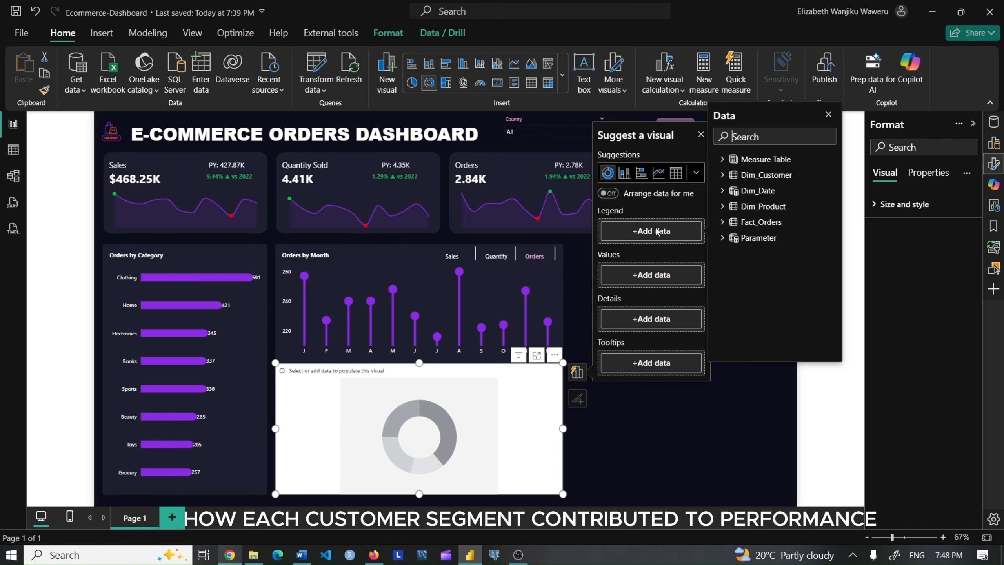
left_click(756, 175)
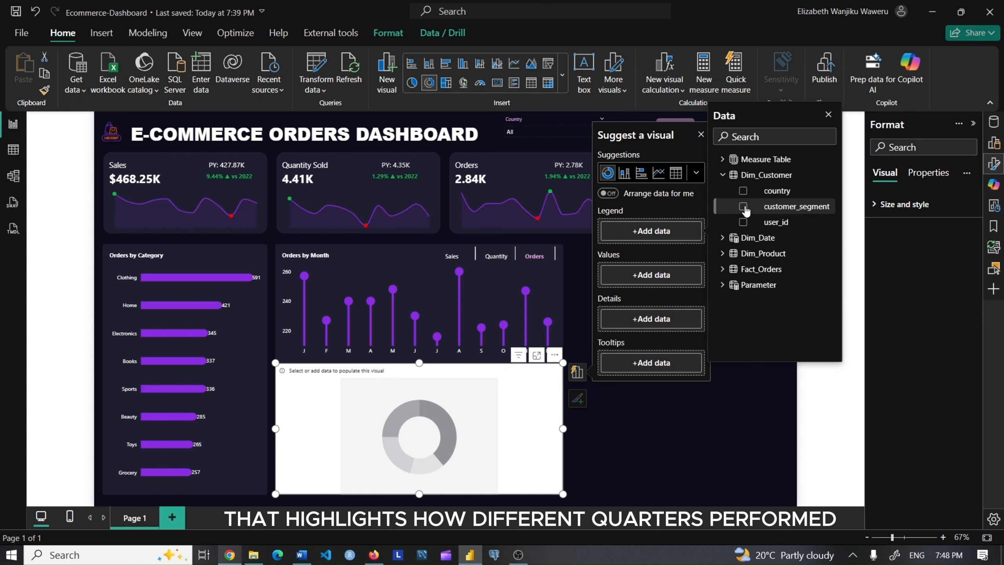
left_click(742, 206)
left_click(756, 175)
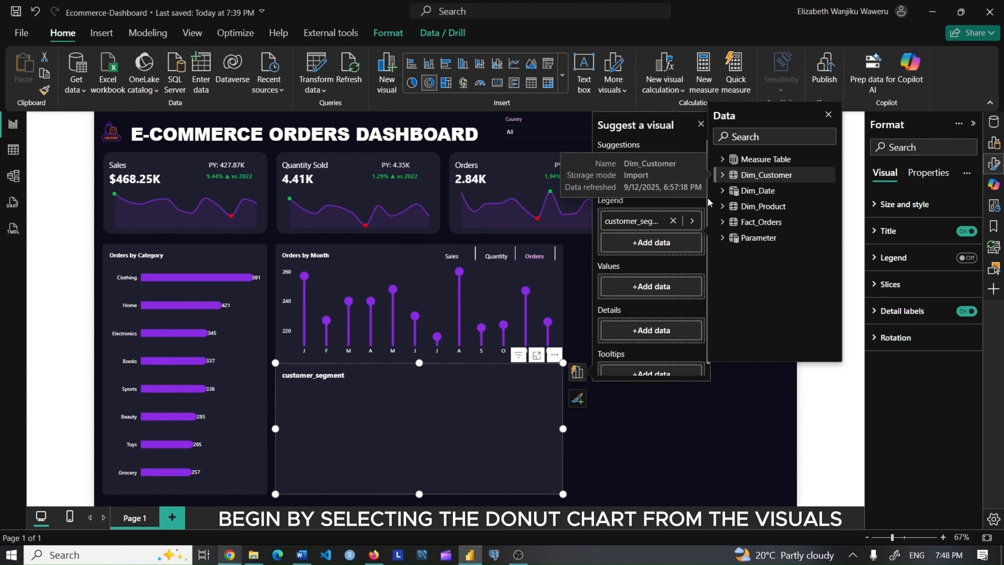
left_click(656, 285)
left_click(729, 292)
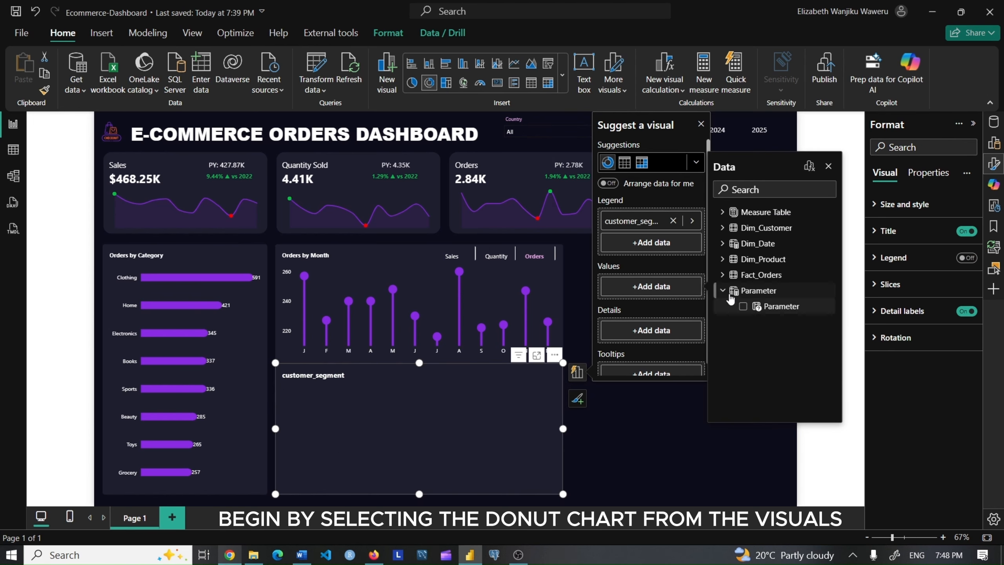
left_click(742, 307)
left_click(722, 290)
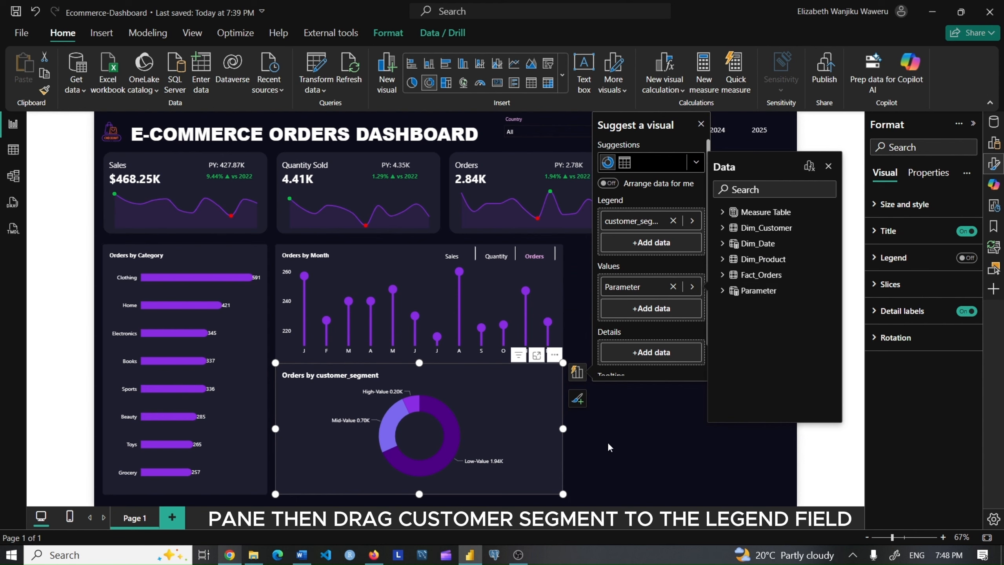
Rename the donut chart's legend field for this visual as Customer Segment and close the visual suggestions
right_click(648, 221)
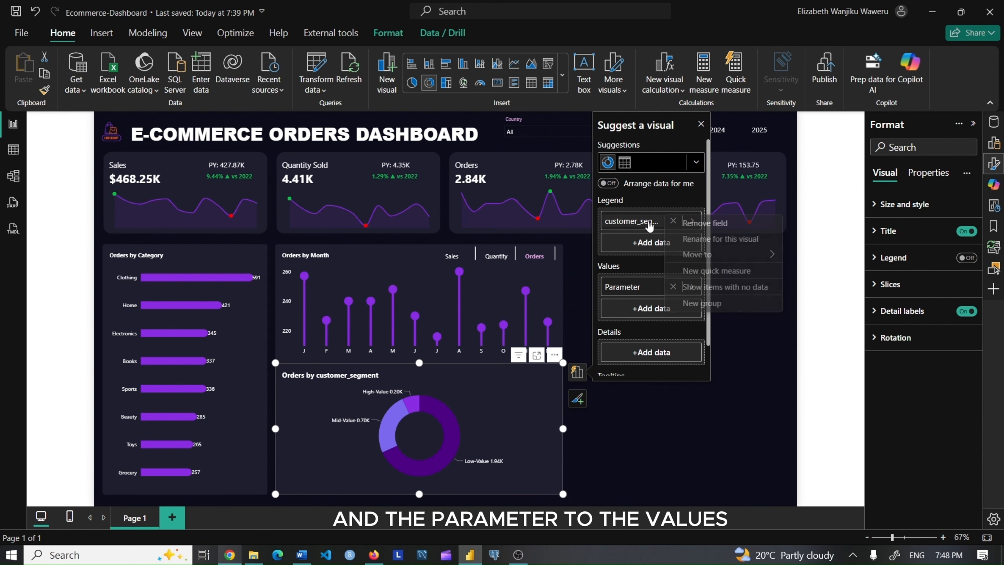
left_click(696, 238)
key("BackSpace")
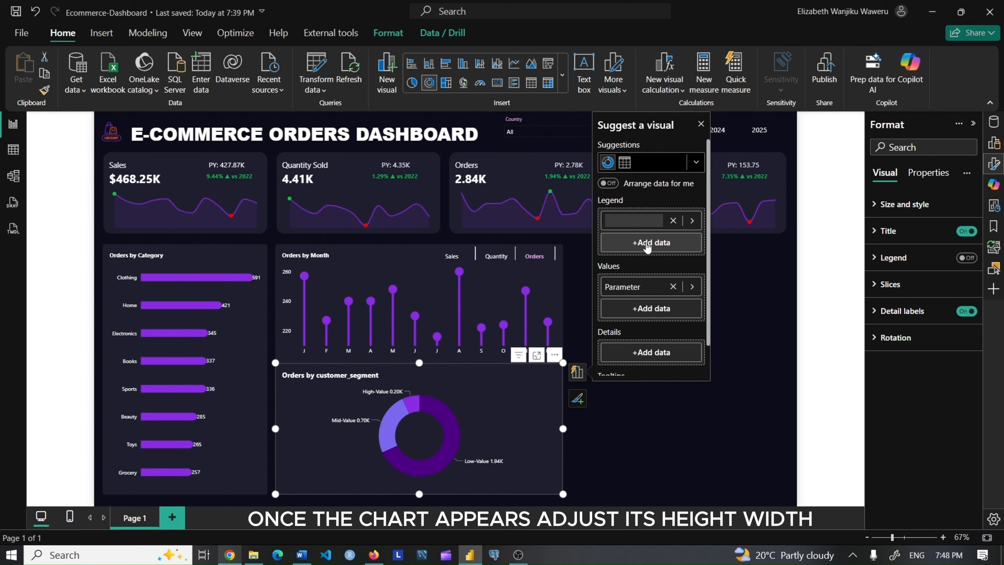
type("Customer Segment")
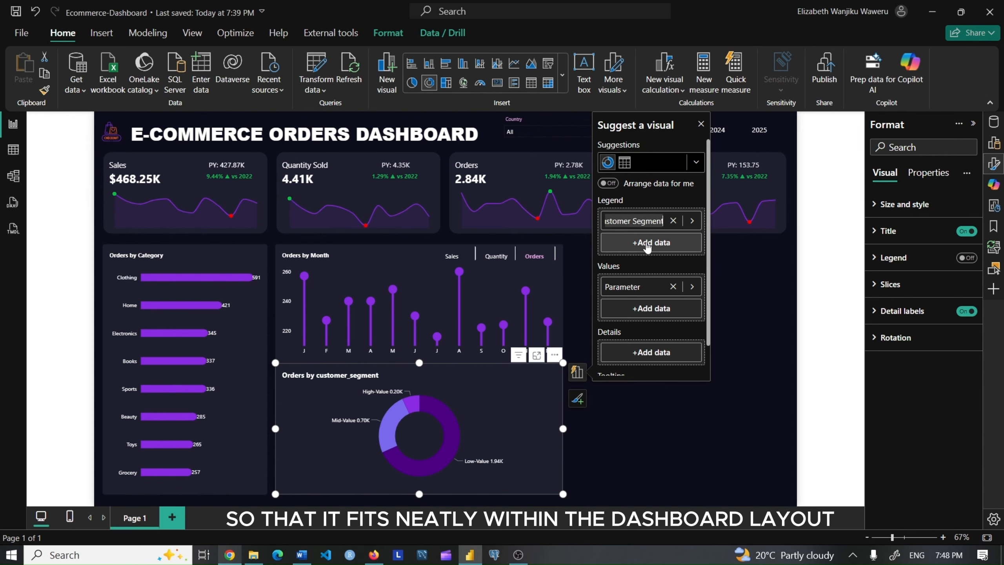
key("Return")
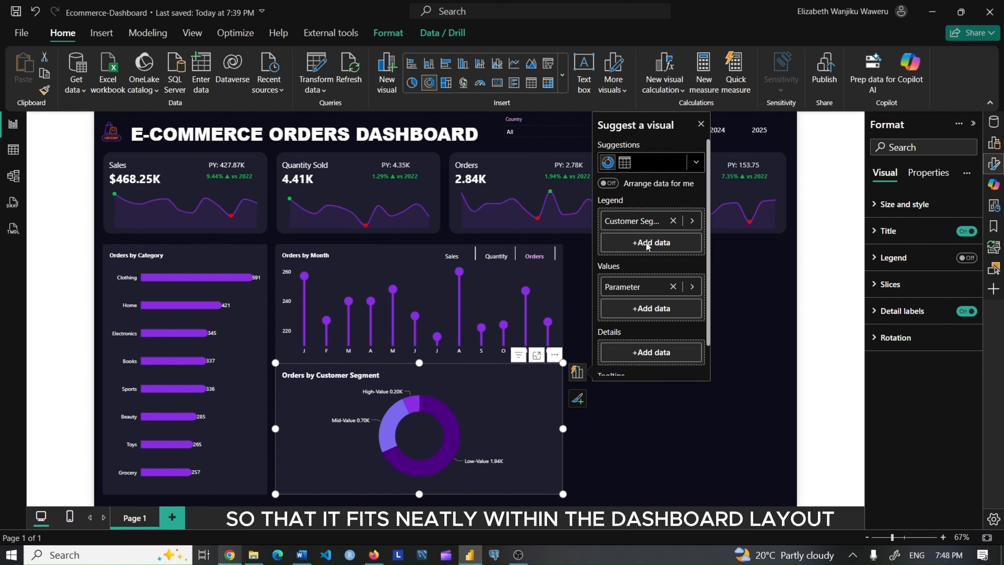
left_click(700, 125)
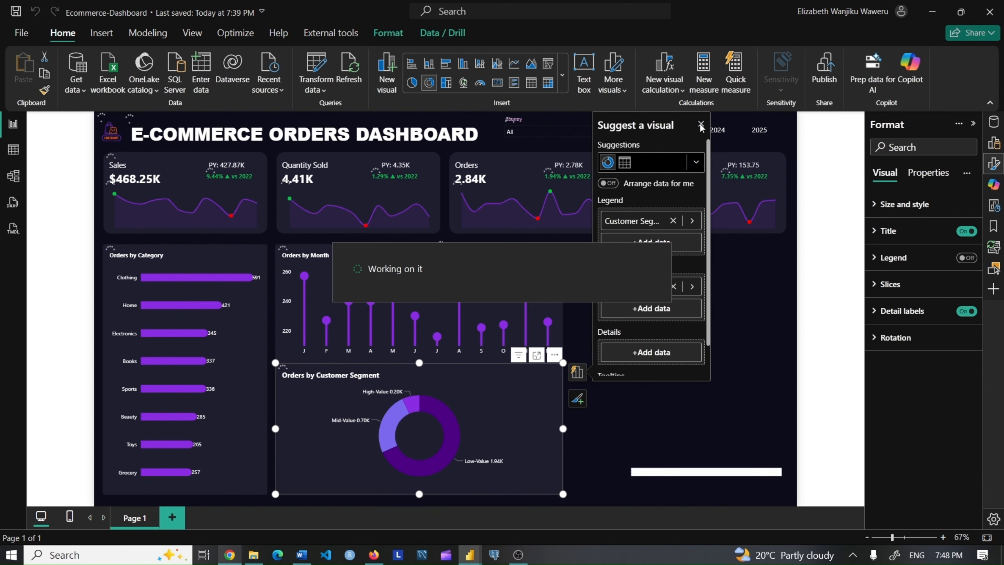
left_click(700, 125)
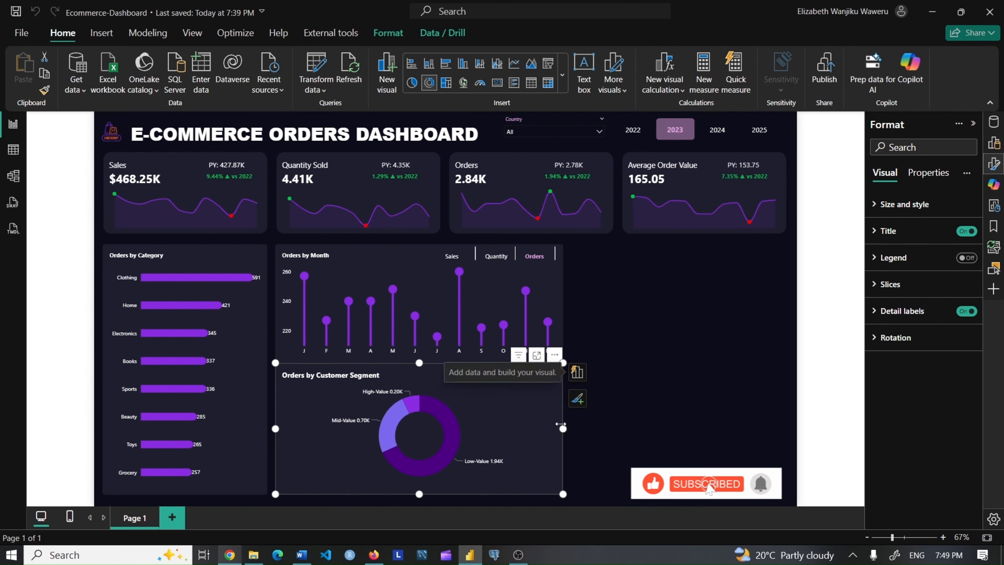
Resize the customer segment donut chart to a height of 278 and a width of 309
left_click_drag(563, 429, 433, 420)
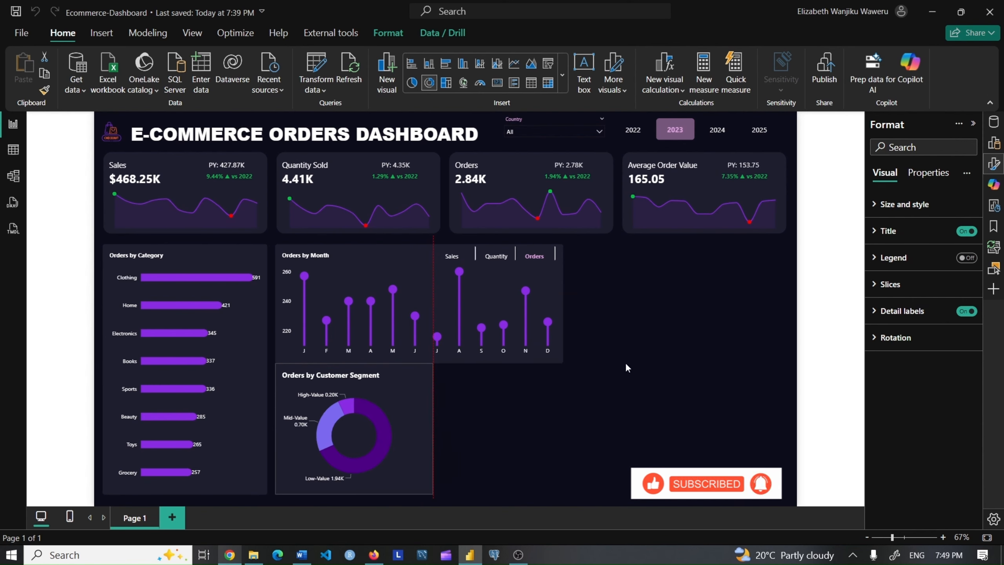
left_click(904, 204)
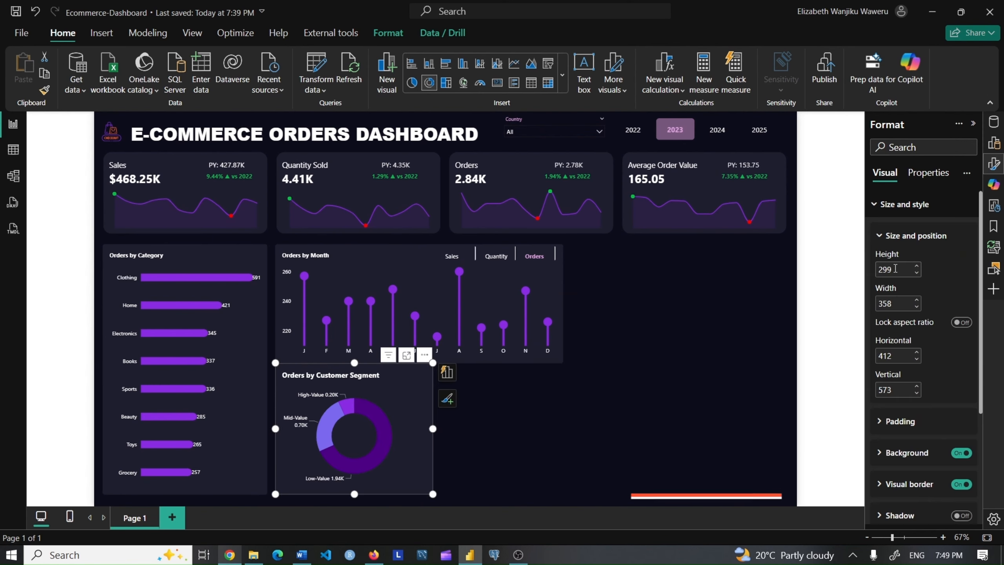
double_click(895, 269)
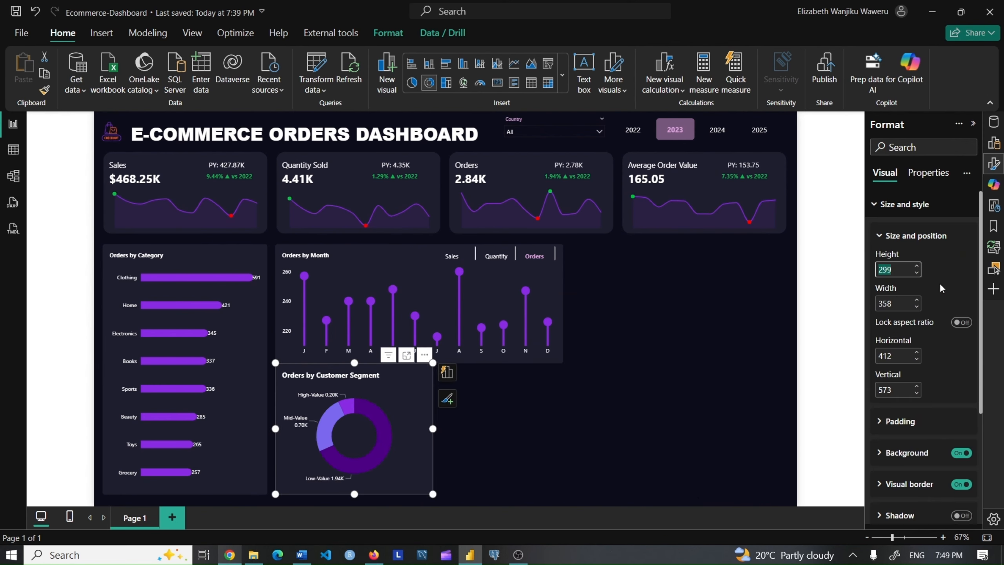
left_click(903, 304)
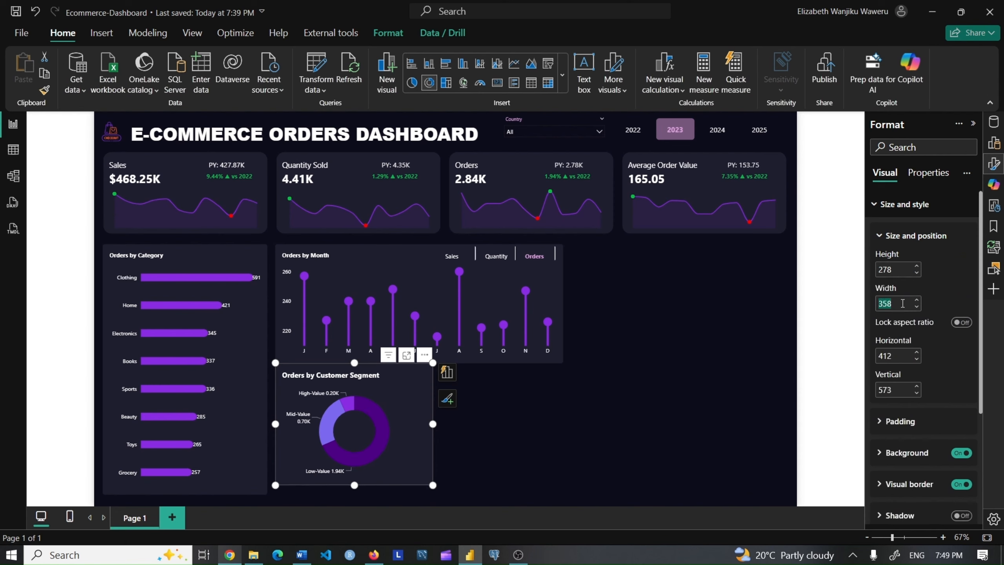
type("309")
Try placing the customer segment donut chart at a vertical position of 302
left_click(896, 389)
left_click(899, 353)
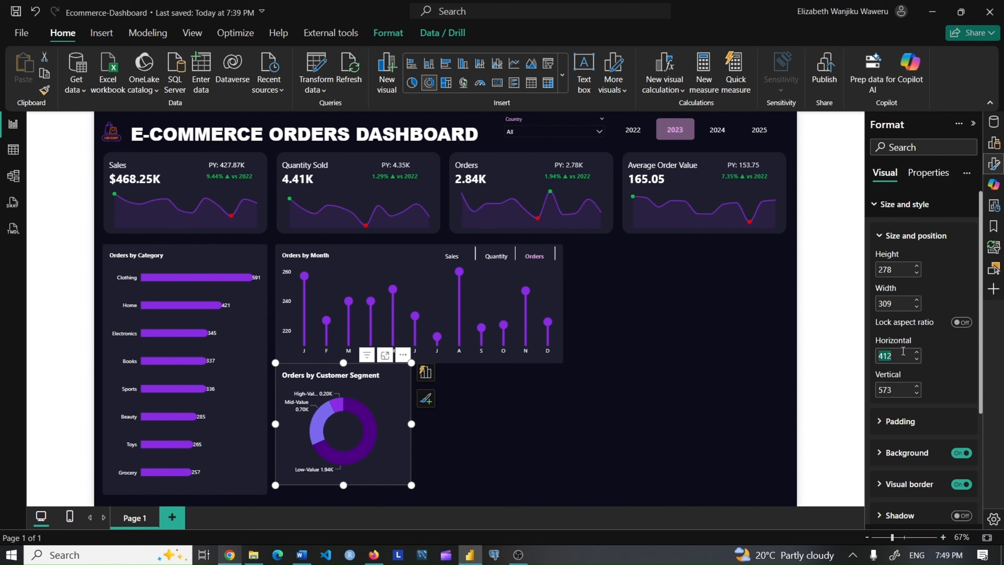
left_click(893, 388)
type("30")
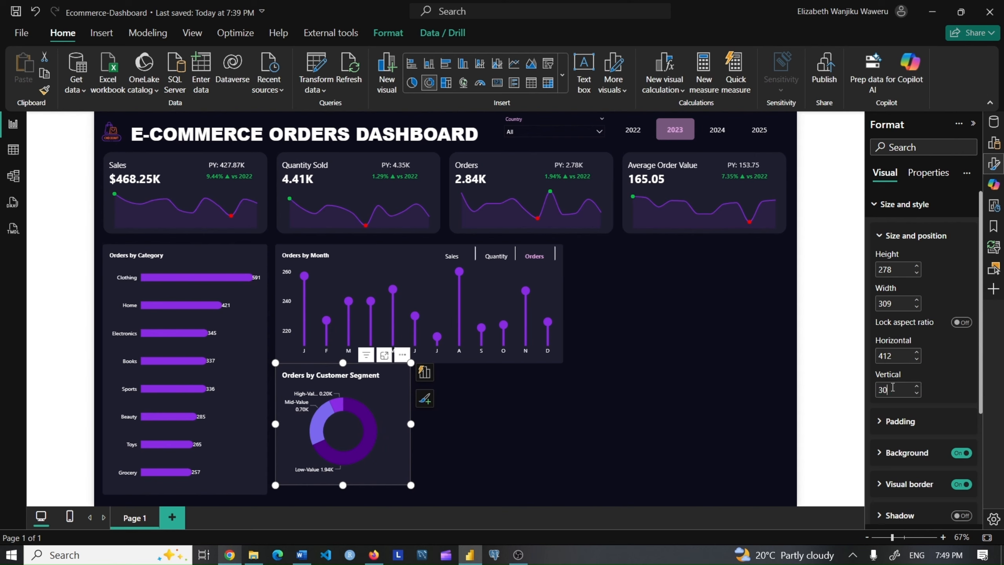
type("2")
key("Return")
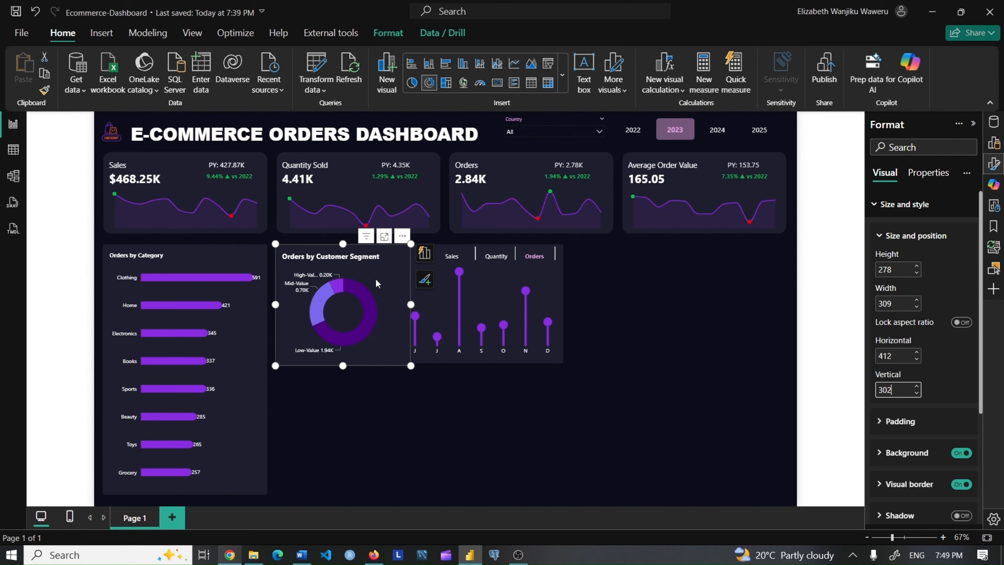
Set the customer segment donut chart's vertical position to 595
left_click(884, 387)
type("595")
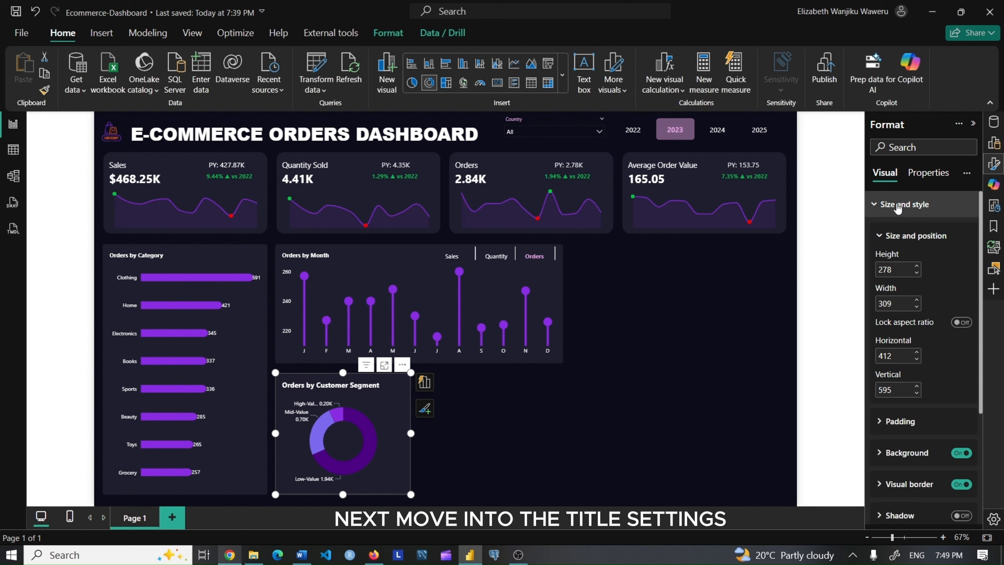
left_click(871, 204)
Set the donut chart's title font size to 10 and the space below the title to 0 px
left_click(940, 231)
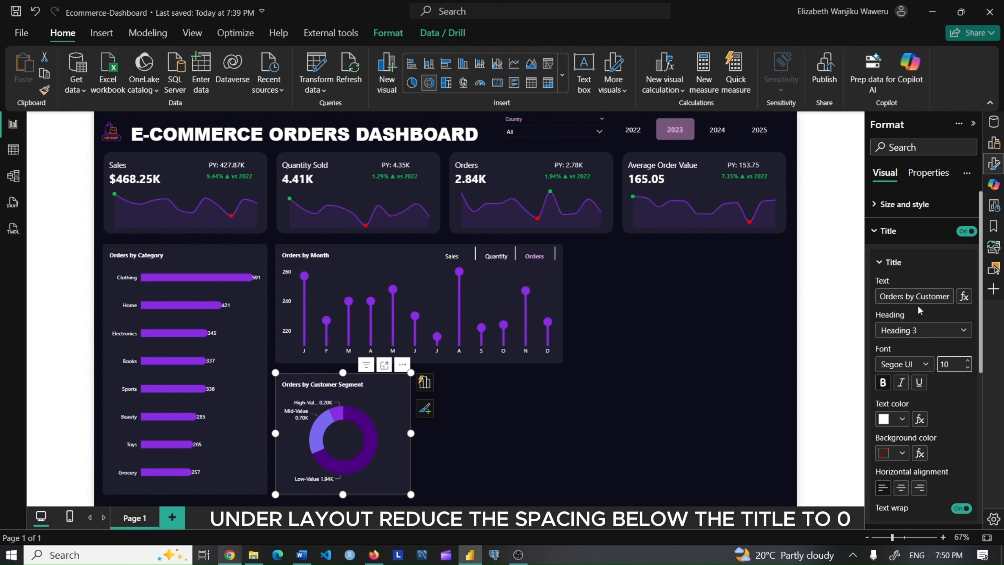
scroll(909, 415, "down", 5)
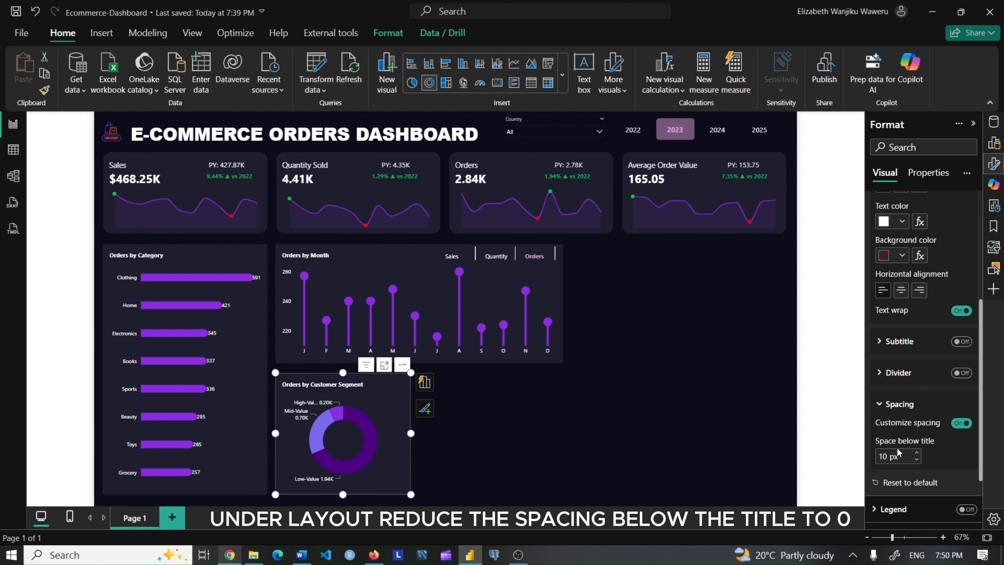
double_click(883, 457)
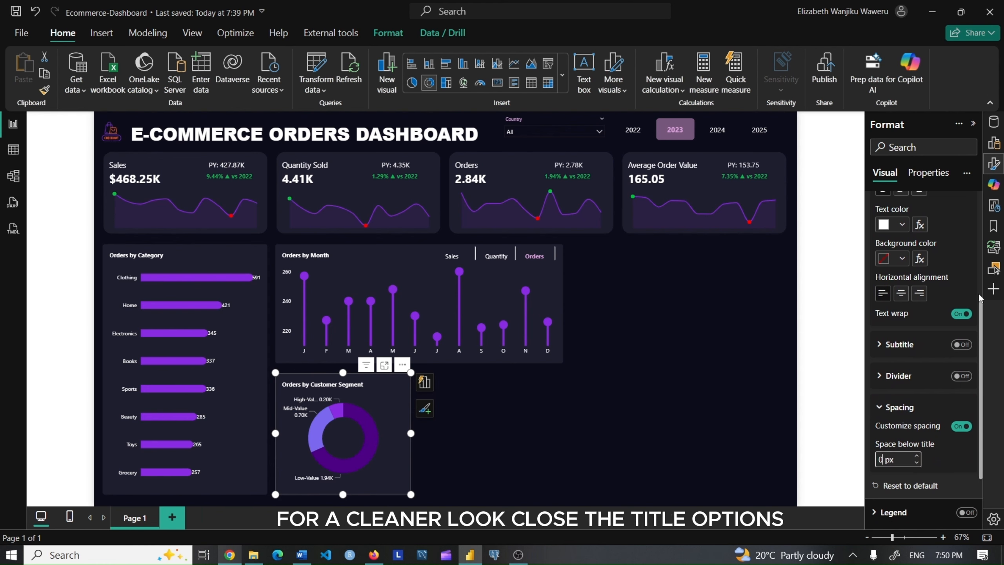
scroll(948, 317, "up", 5)
left_click(901, 231)
Set the inner radius of the donut chart's slices to 85%
left_click(920, 284)
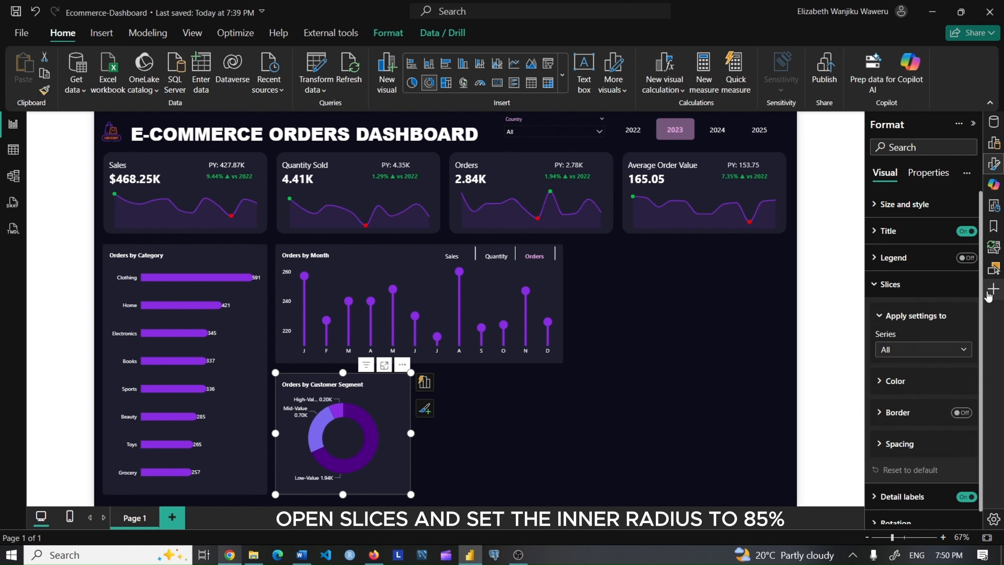
scroll(982, 300, "down", 1)
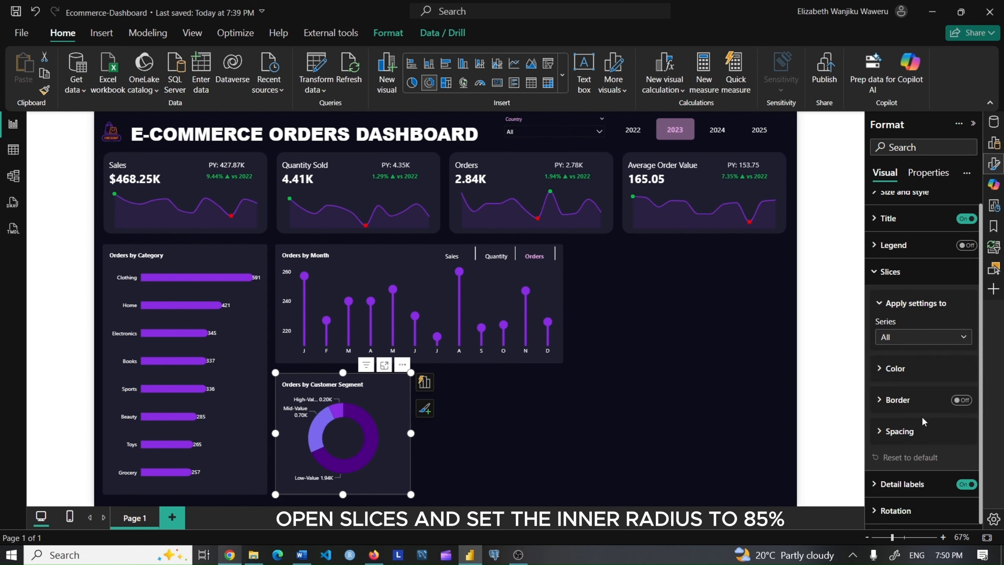
left_click(898, 437)
left_click(885, 472)
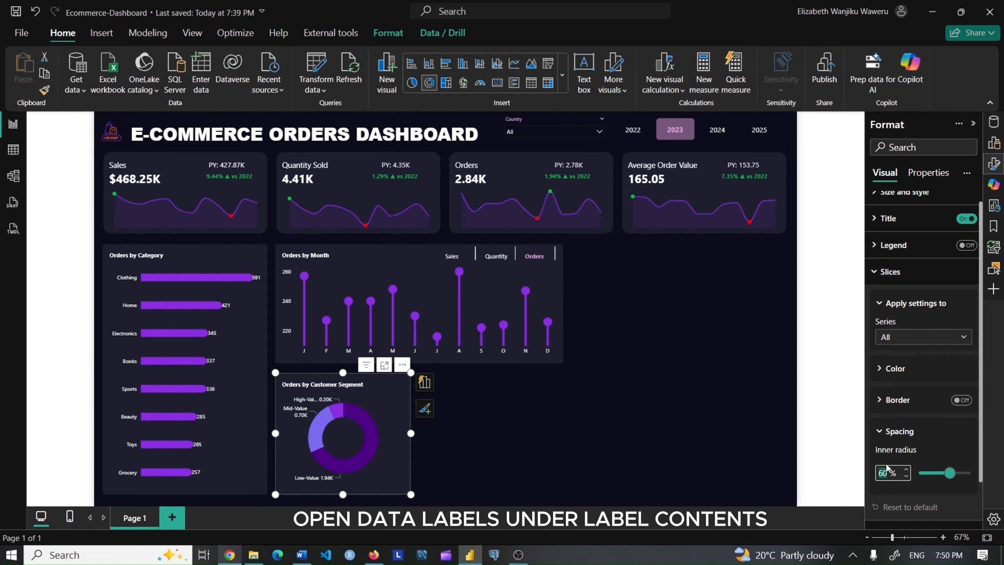
type("85")
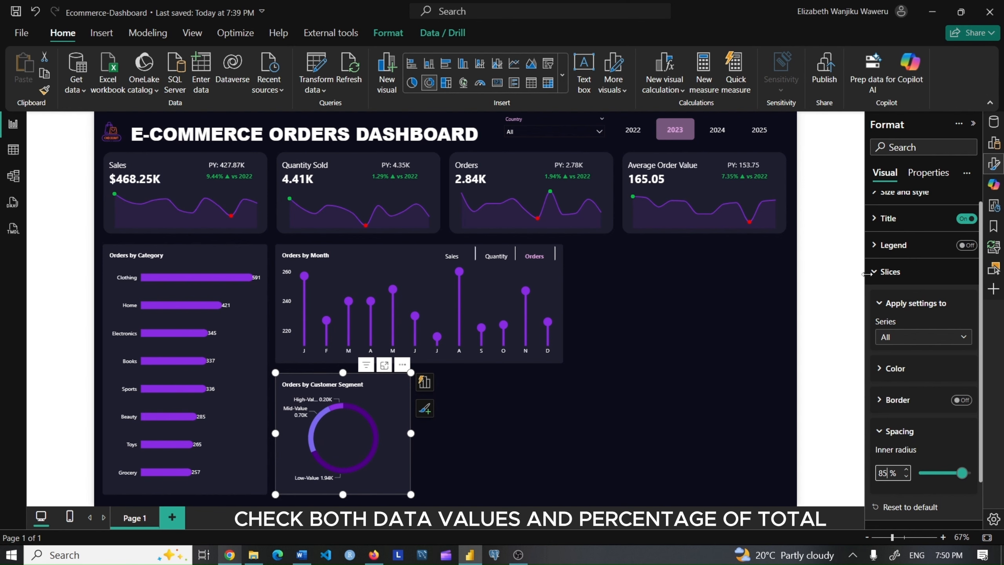
left_click(893, 272)
Change the donut chart's detail label contents to Data value, percent of total
left_click(902, 311)
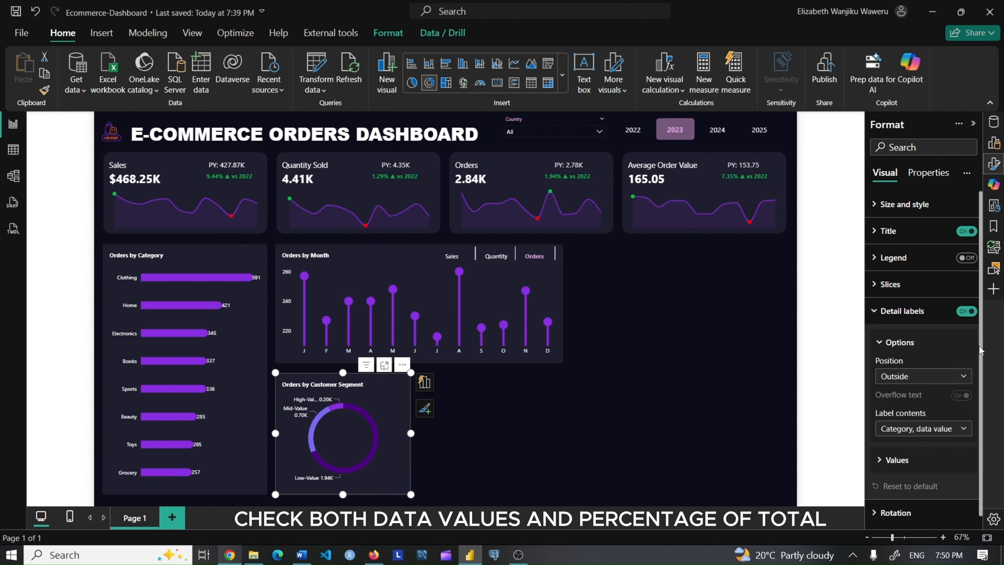
left_click(950, 427)
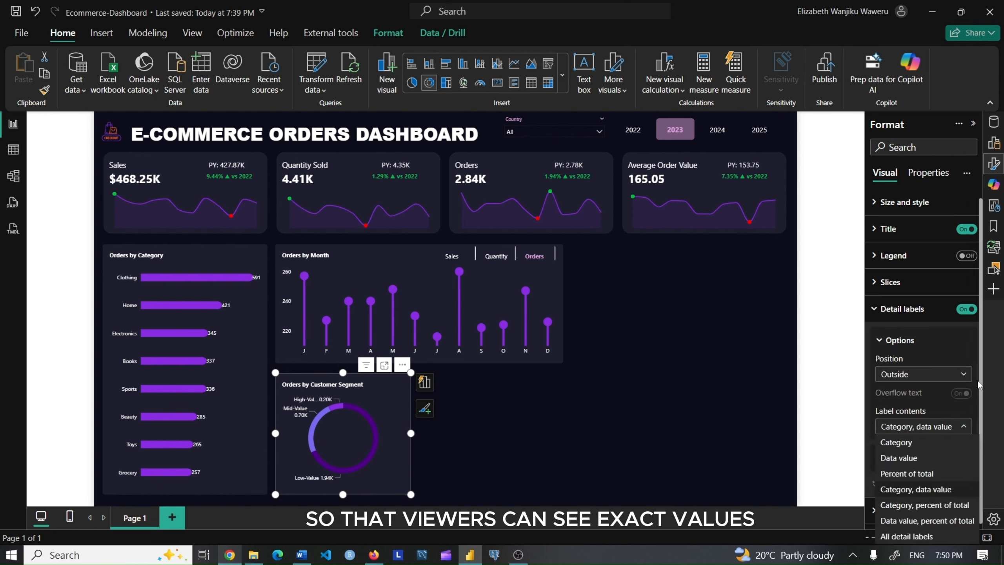
left_click(935, 521)
left_click(887, 311)
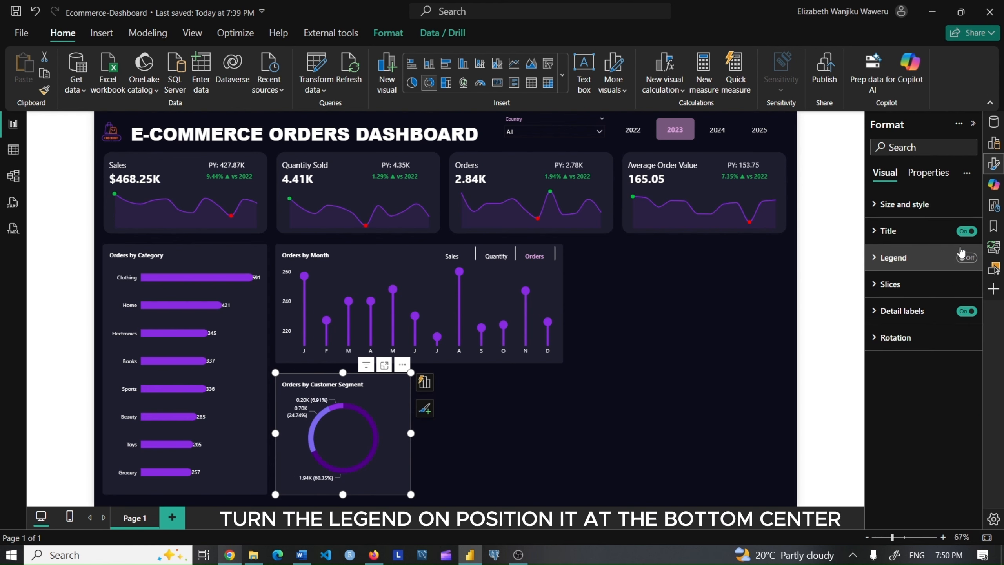
Turn on the donut chart's legend, position it at Bottom center and set its font size to 8
left_click(964, 258)
left_click(901, 257)
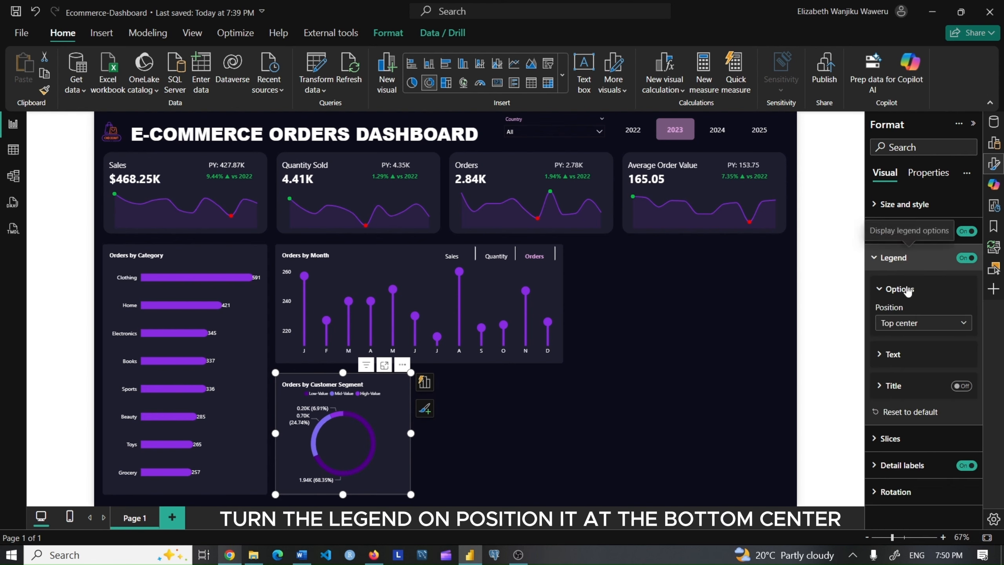
left_click(940, 323)
left_click(920, 464)
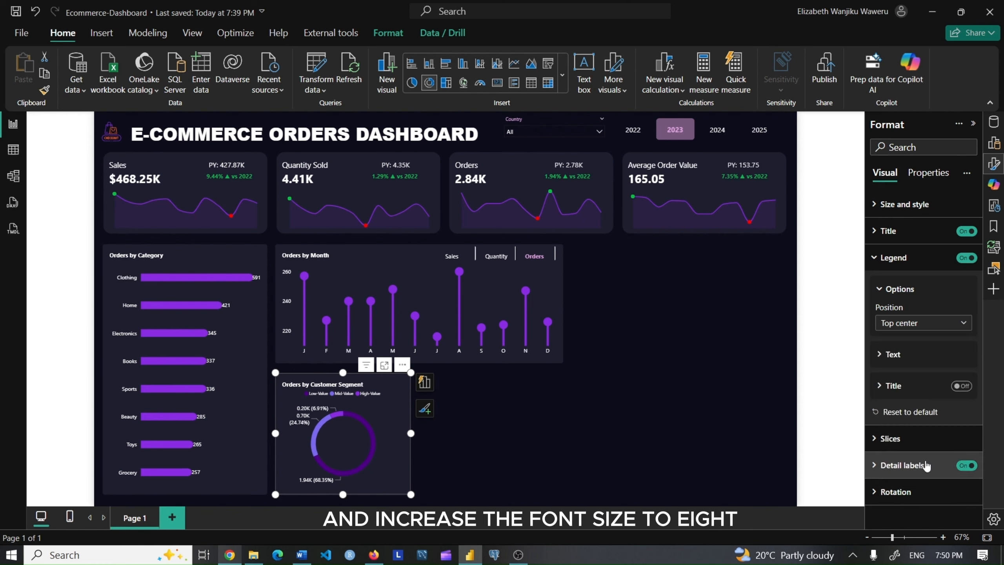
left_click(896, 355)
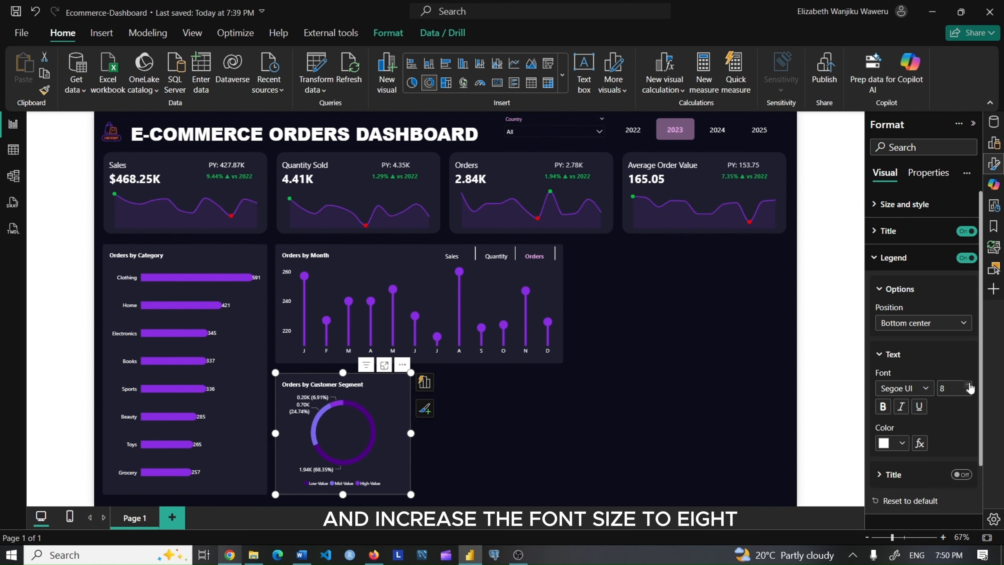
left_click(889, 257)
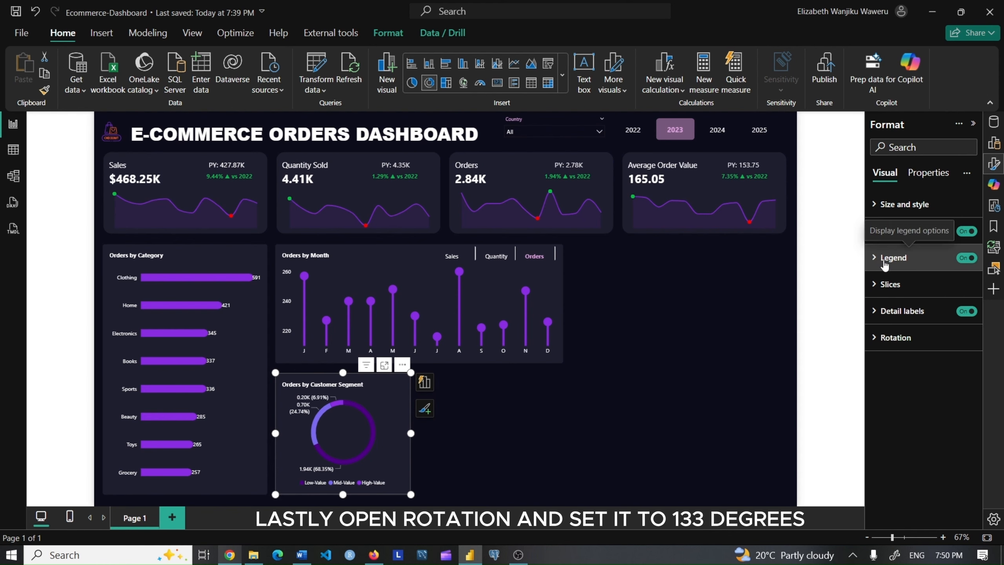
Rotate the donut chart by 133° and deselect it
left_click(893, 339)
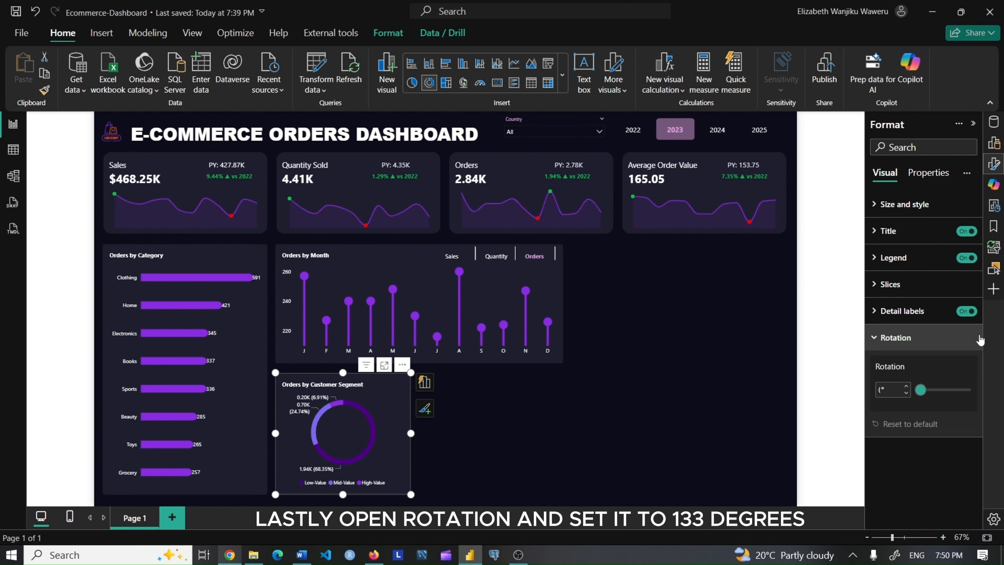
left_click(889, 386)
type("133")
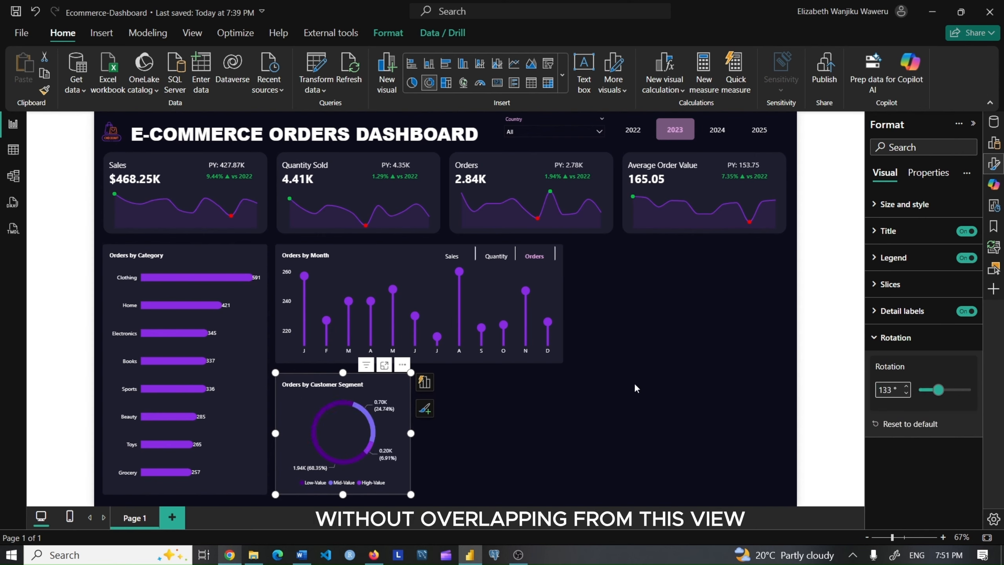
key("Escape")
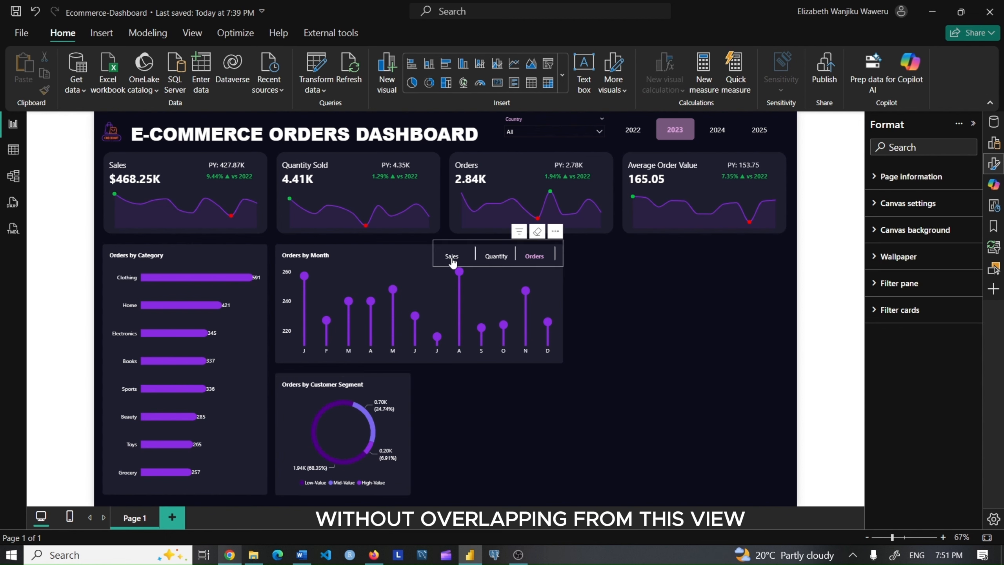
Compare the customer segment donut chart for Sales, Quantity and Orders in turn
left_click(452, 261)
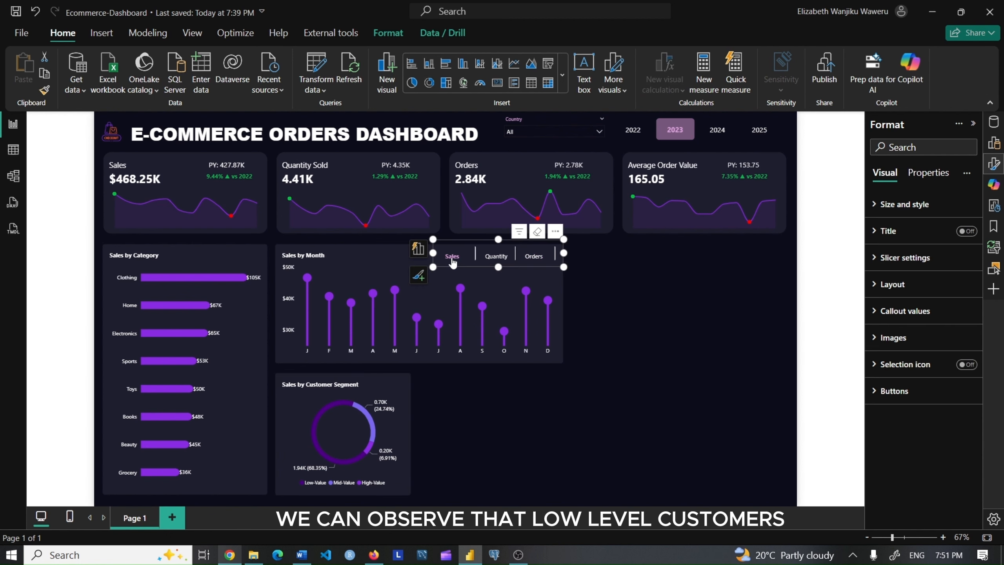
left_click(492, 257)
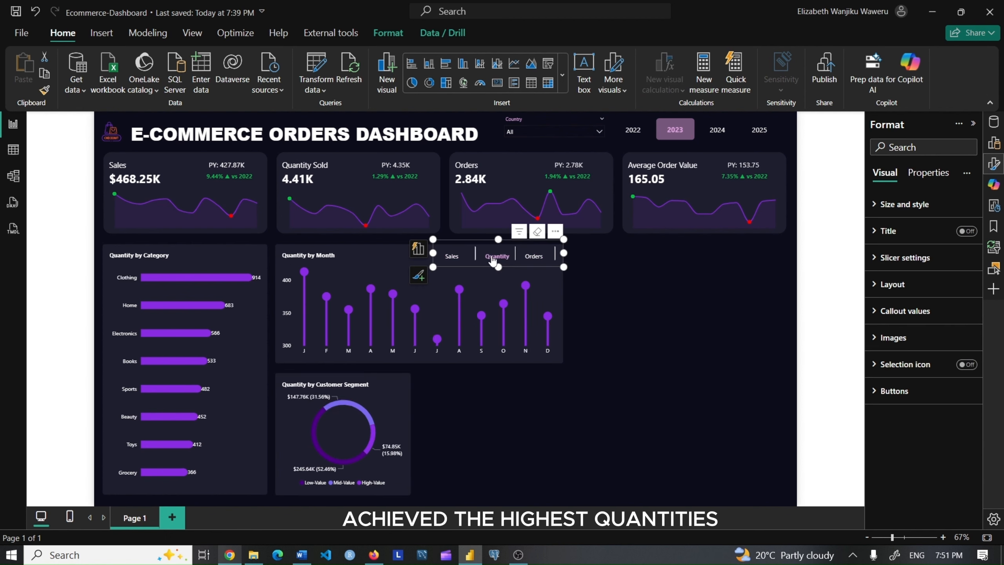
left_click(528, 262)
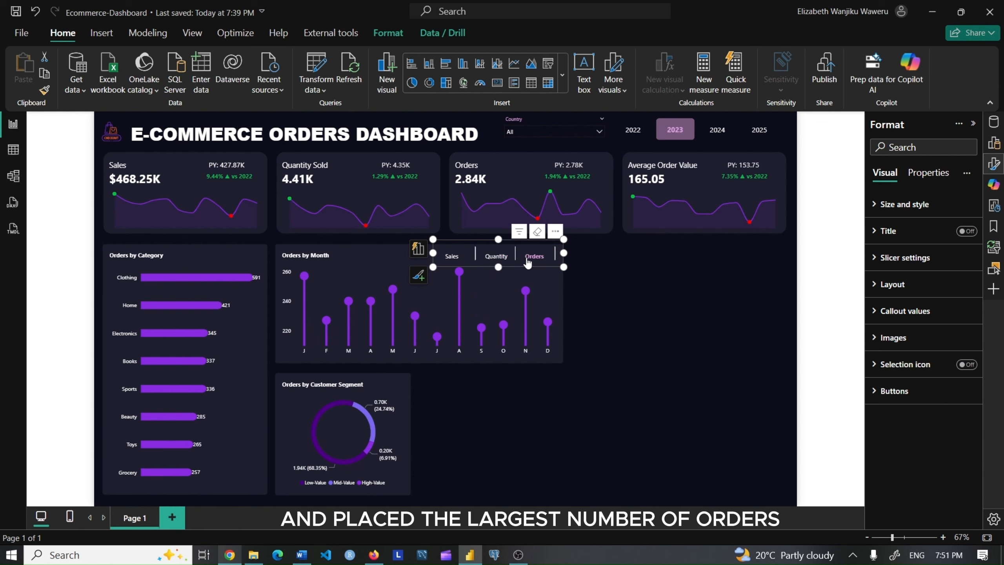
Duplicate the customer segment donut chart and place the copy beside the original, beneath the monthly lollipop chart
left_click(407, 435)
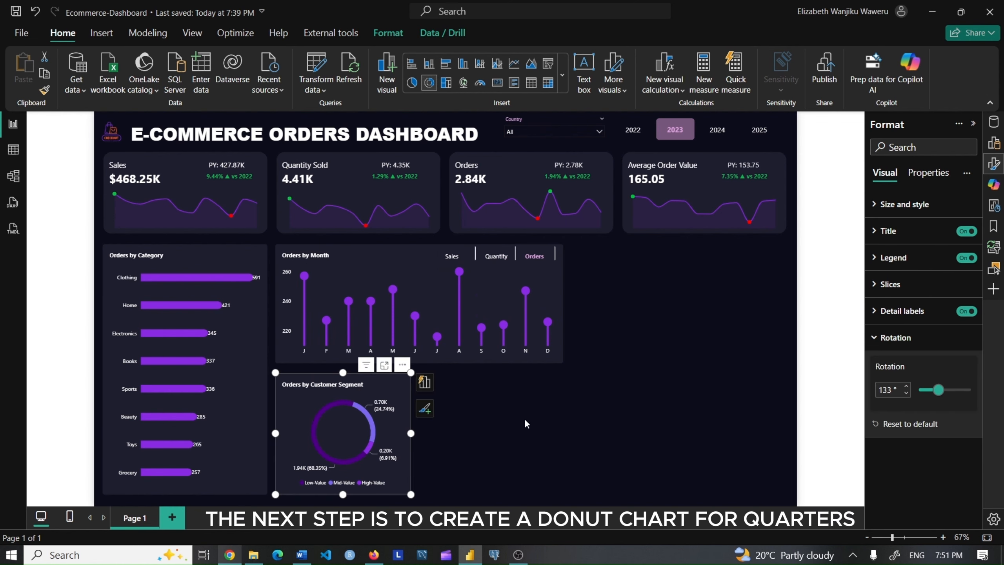
key("ctrl+c")
key("ctrl+v")
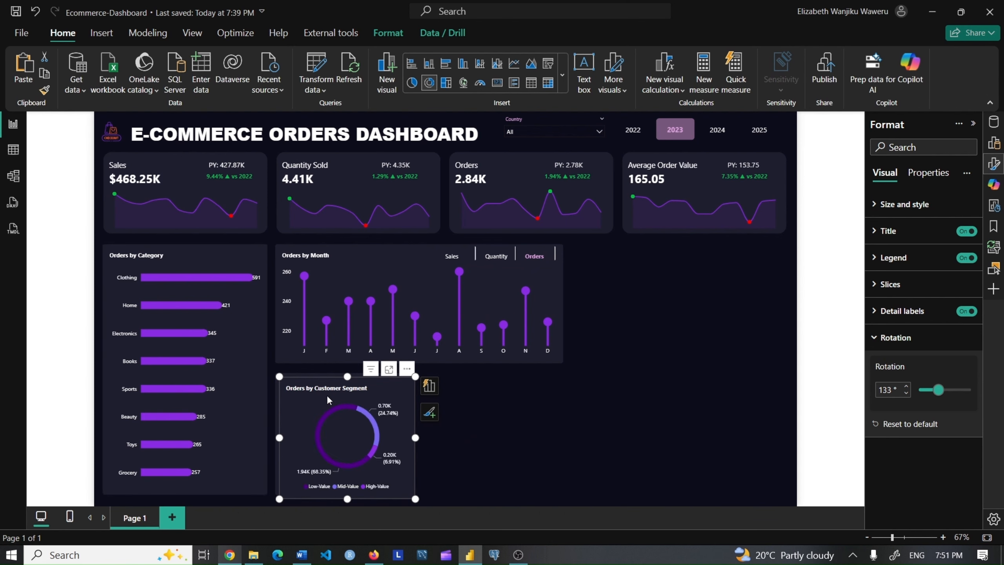
left_click_drag(324, 392, 473, 394)
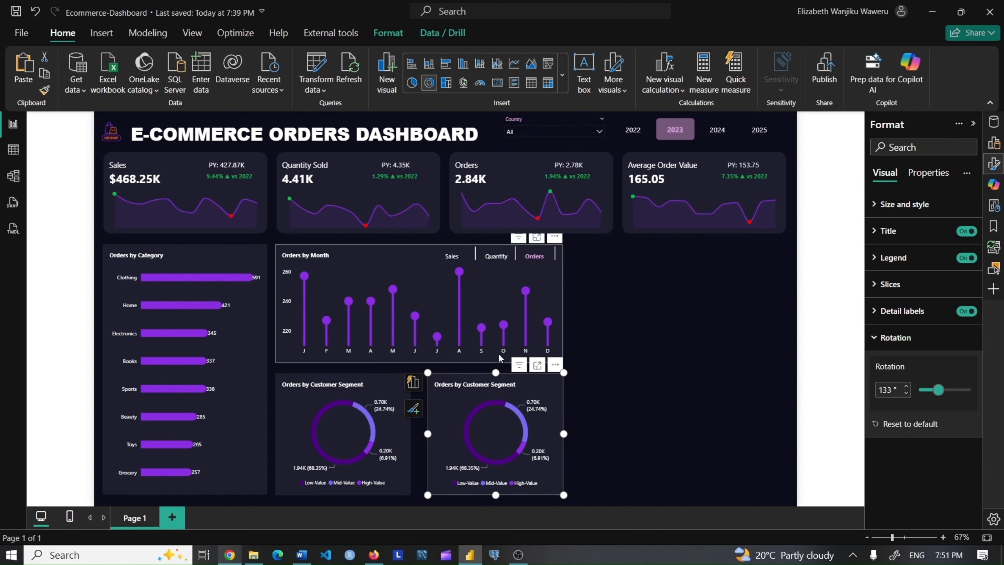
Set the duplicate donut chart's width to 326 and its horizontal position to 743
left_click(895, 337)
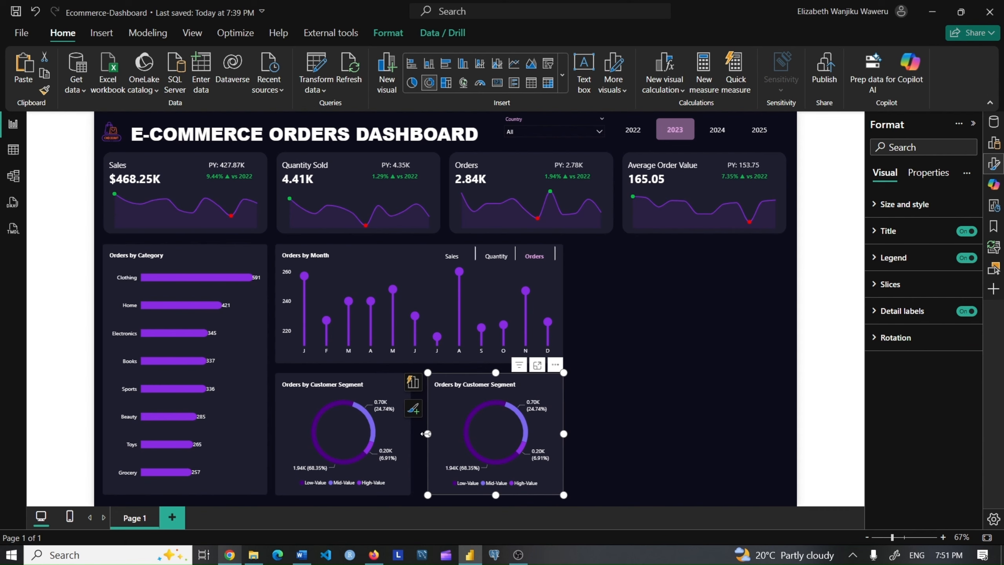
left_click(904, 203)
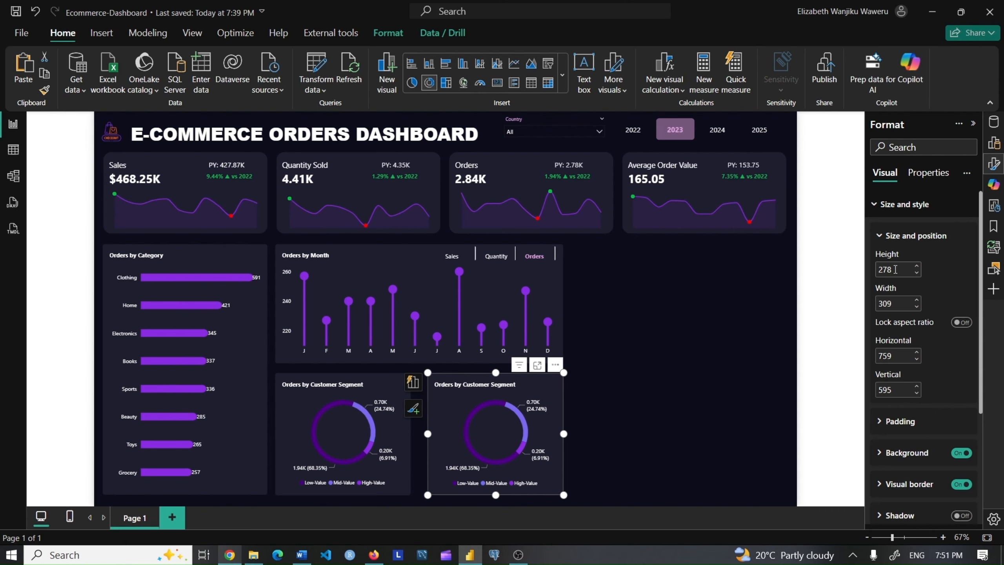
double_click(895, 301)
type("326")
key("Return")
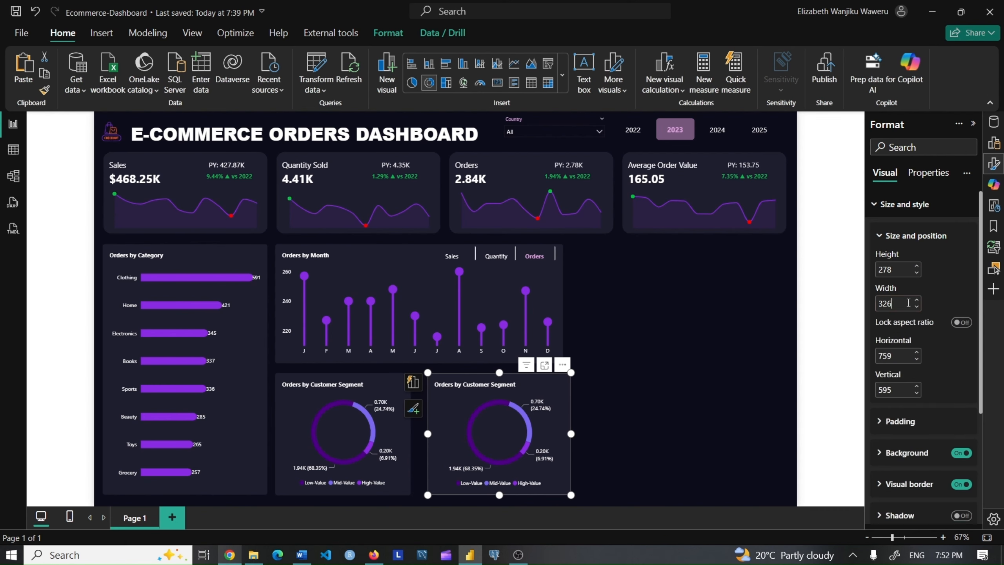
double_click(897, 355)
type("743")
key("Tab")
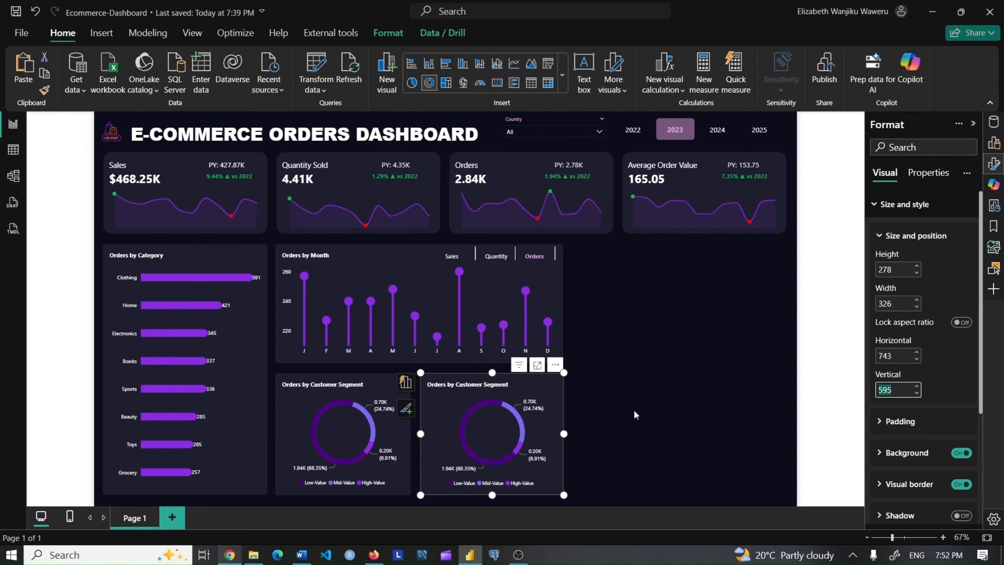
Set the duplicate donut chart's horizontal position to 744
left_click(610, 422)
left_click(441, 412)
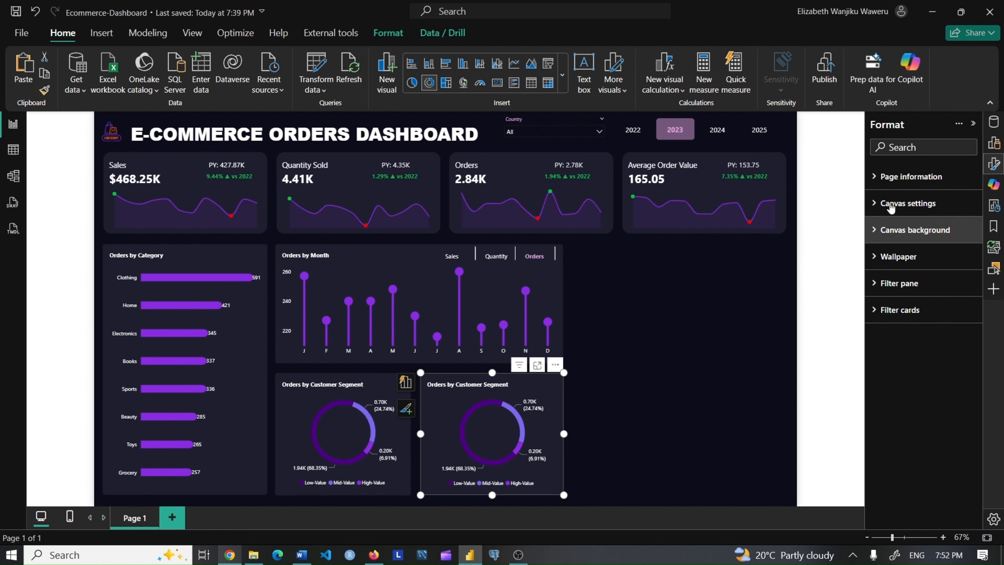
left_click(916, 360)
left_click(917, 353)
left_click(917, 353)
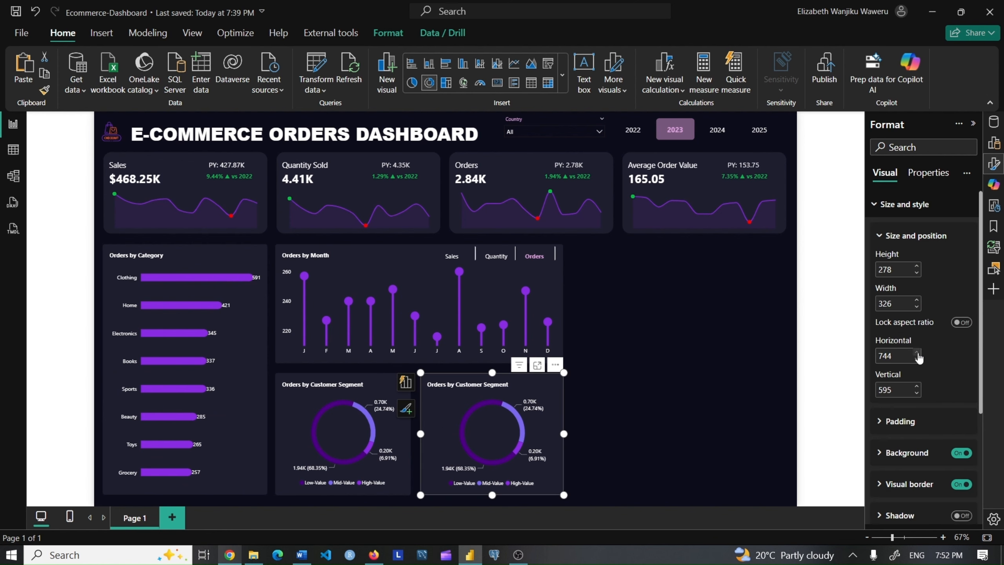
Set the original customer segment donut chart's height to 276 and width to 311
left_click(393, 434)
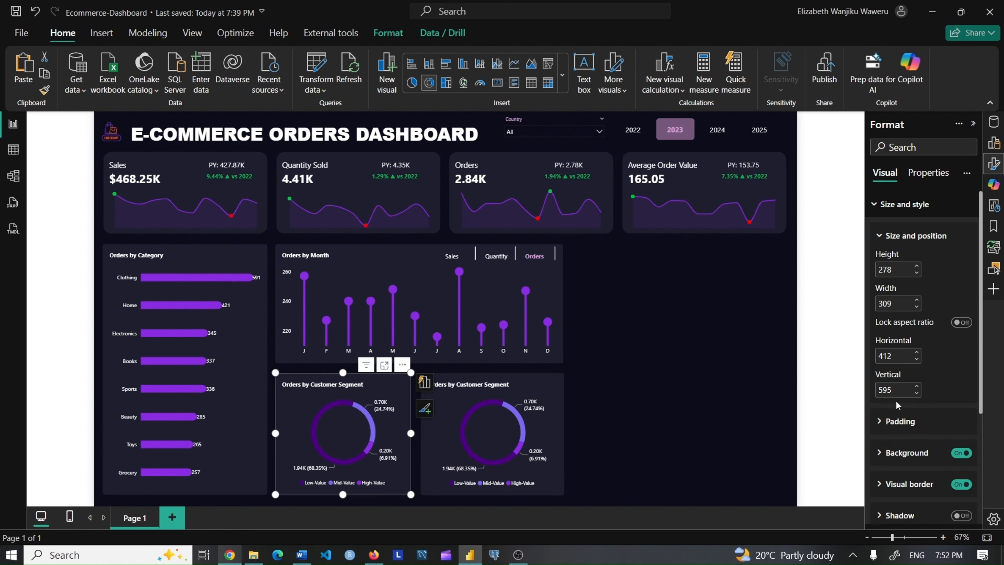
left_click(917, 352)
left_click(916, 352)
left_click(916, 352)
left_click(916, 353)
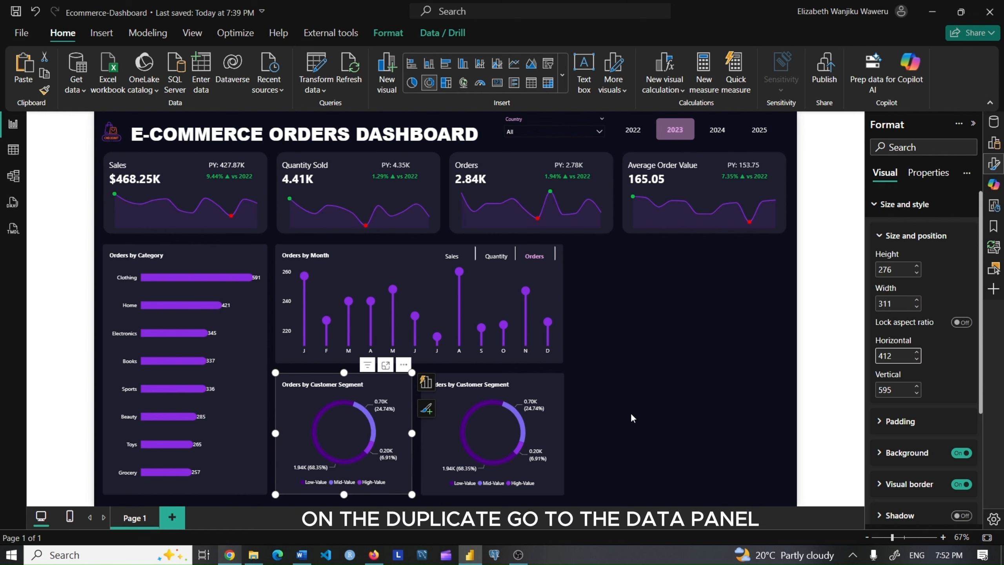
Replace the duplicate donut chart's legend field with Quarter from the Dim_Date table
left_click(547, 385)
left_click(884, 206)
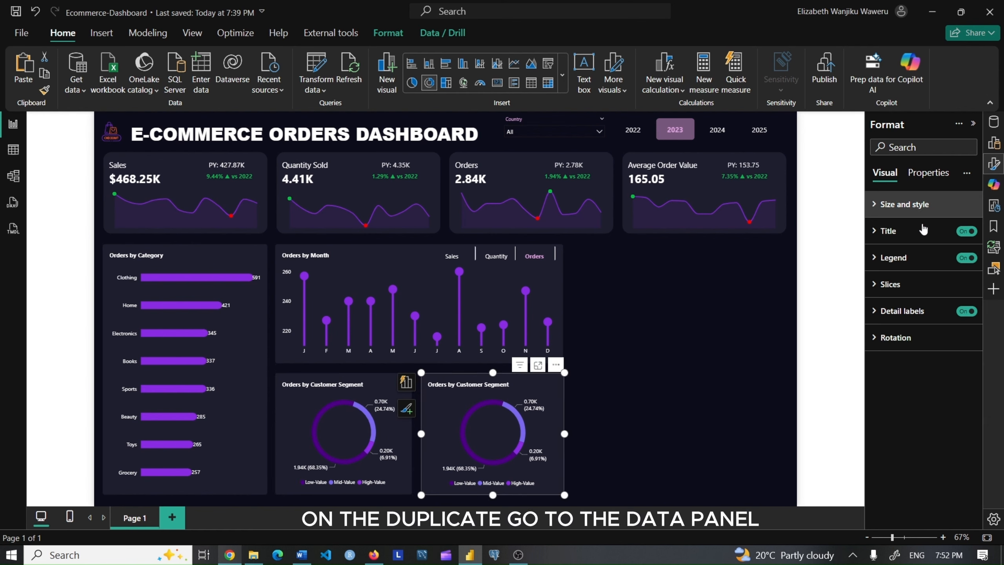
left_click(994, 143)
left_click(963, 321)
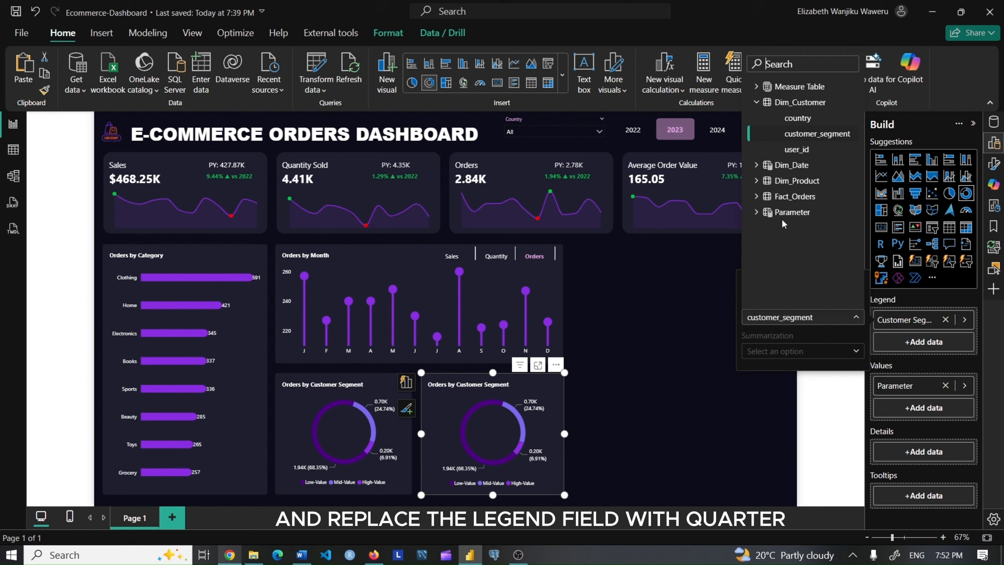
left_click(756, 102)
left_click(756, 118)
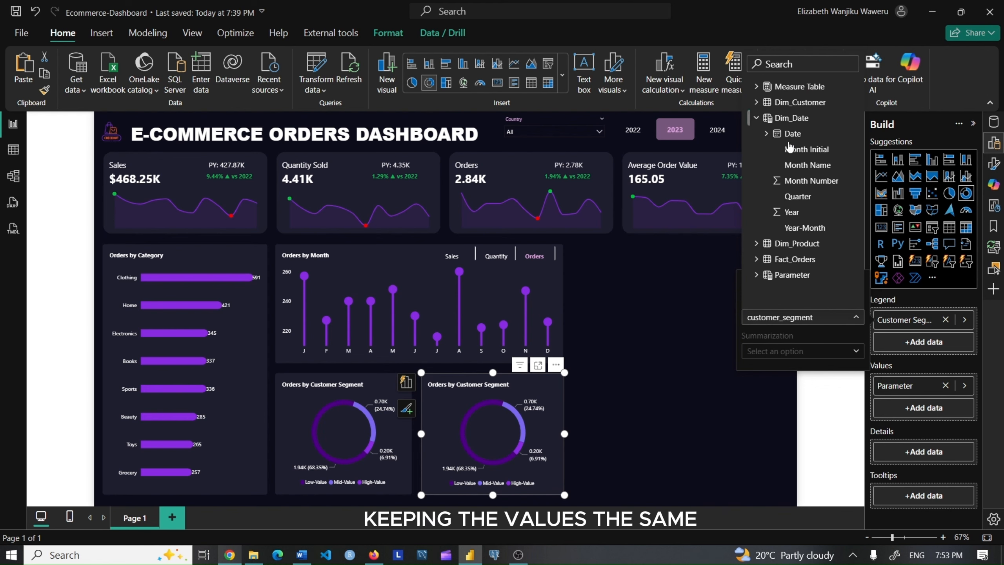
left_click(795, 197)
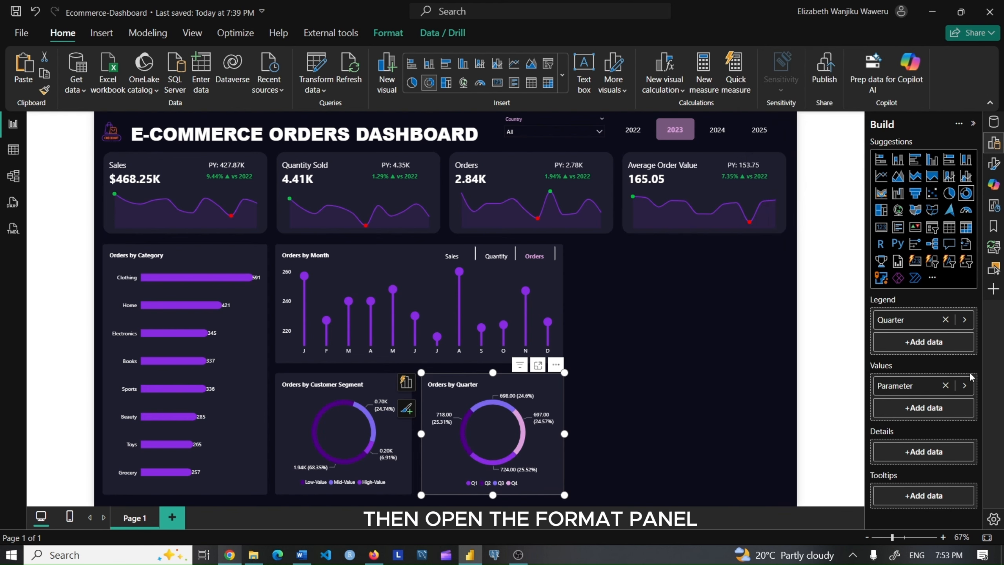
Set the quarterly donut chart's detail labels to show values with 0 decimal places
left_click(993, 163)
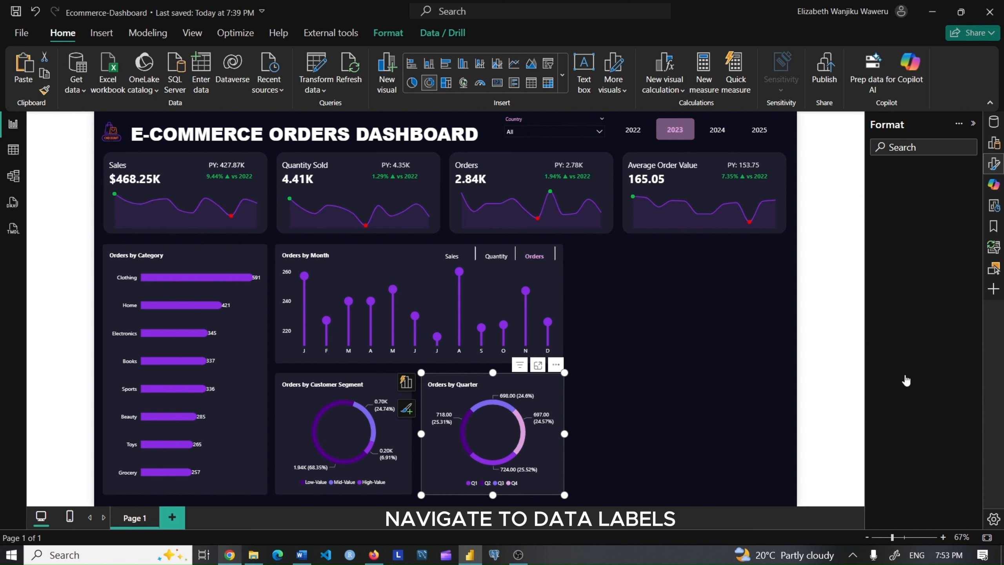
left_click(898, 312)
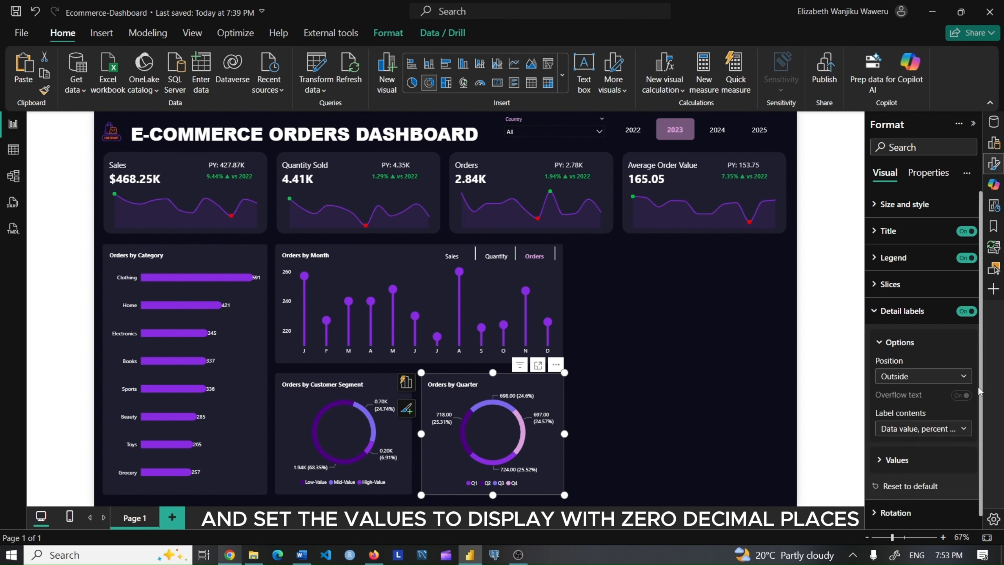
left_click(909, 460)
scroll(905, 471, "down", 5)
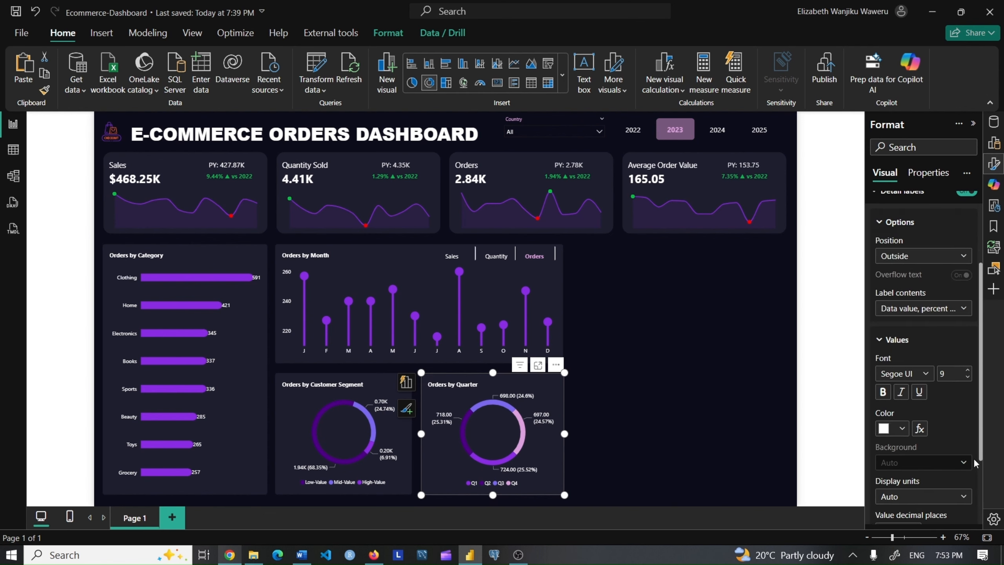
left_click(916, 444)
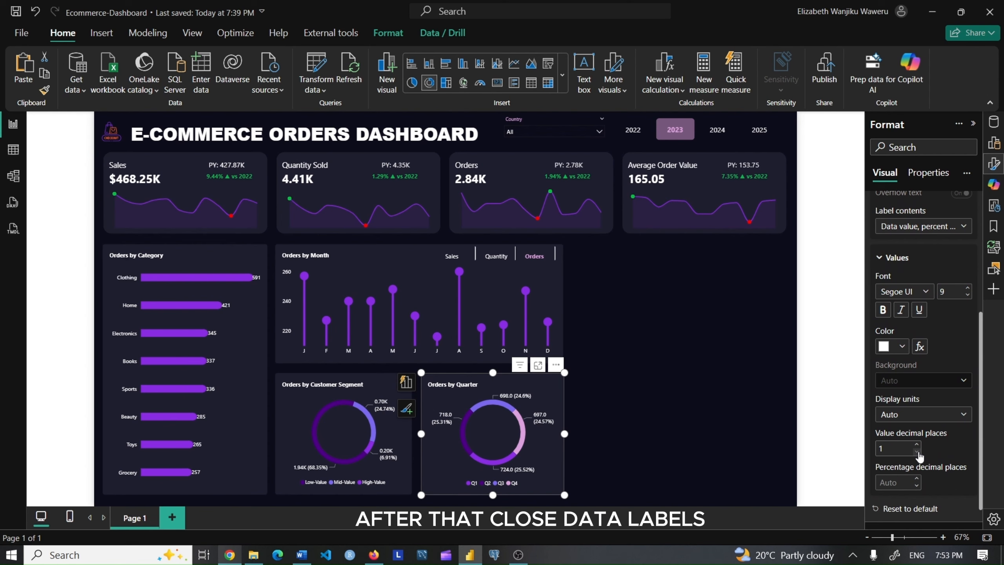
left_click(916, 451)
scroll(895, 294, "up", 3)
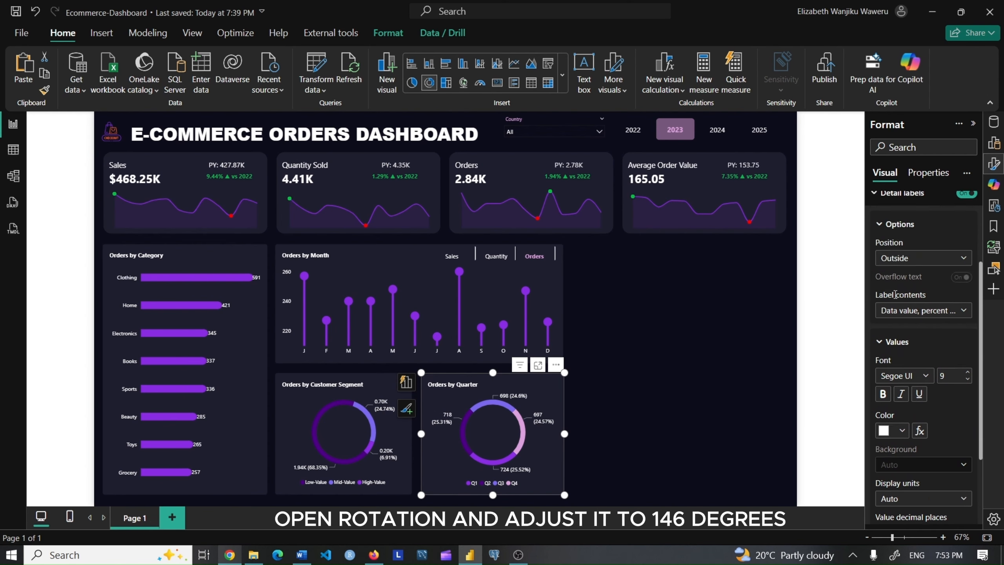
scroll(895, 294, "up", 3)
left_click(902, 311)
Rotate the quarterly donut chart to 146° and deselect it
left_click(896, 337)
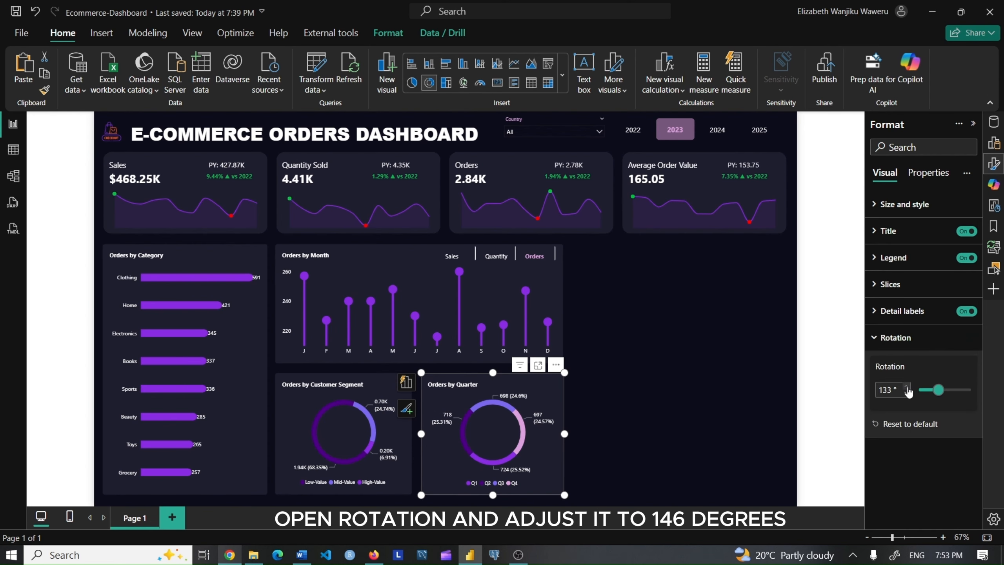
left_click(907, 387)
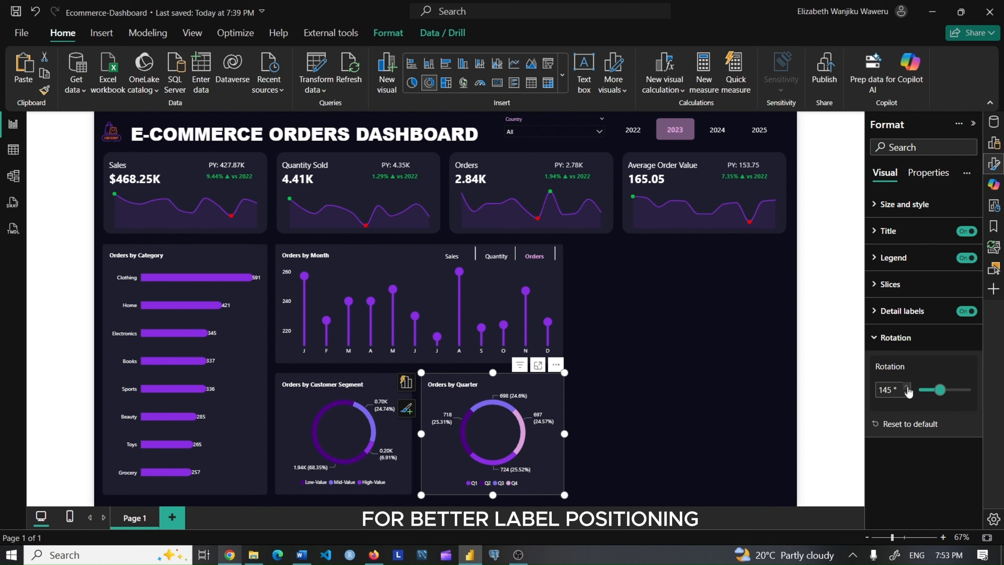
left_click(906, 388)
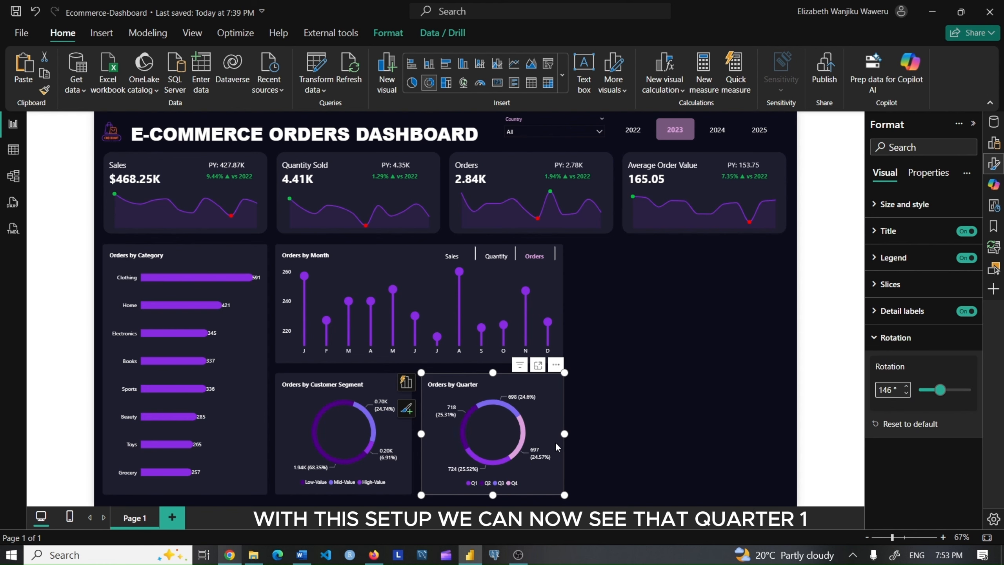
left_click(598, 273)
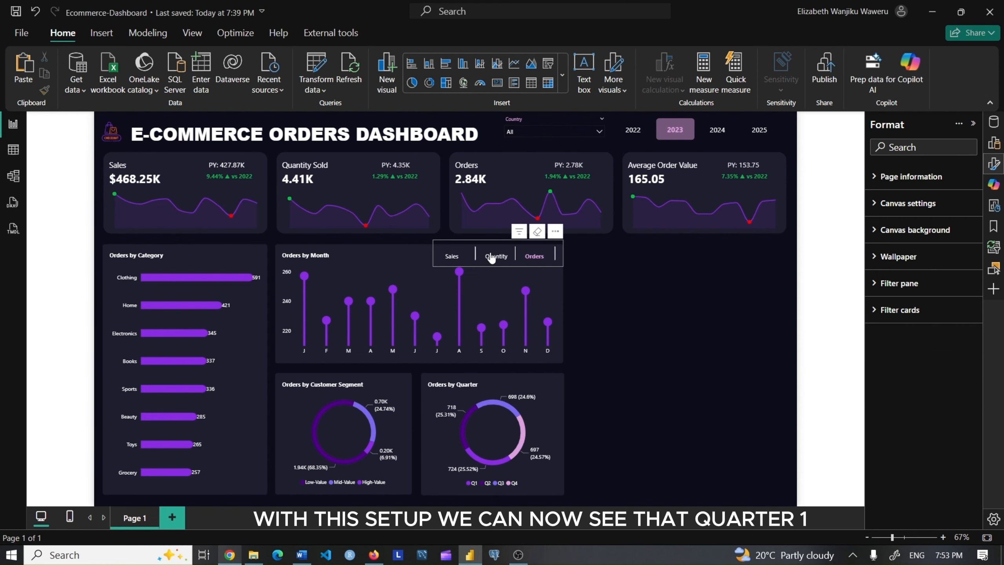
Compare the quarterly donut chart for Sales, Quantity and Orders in turn, then return the selection to Sales
left_click(458, 259)
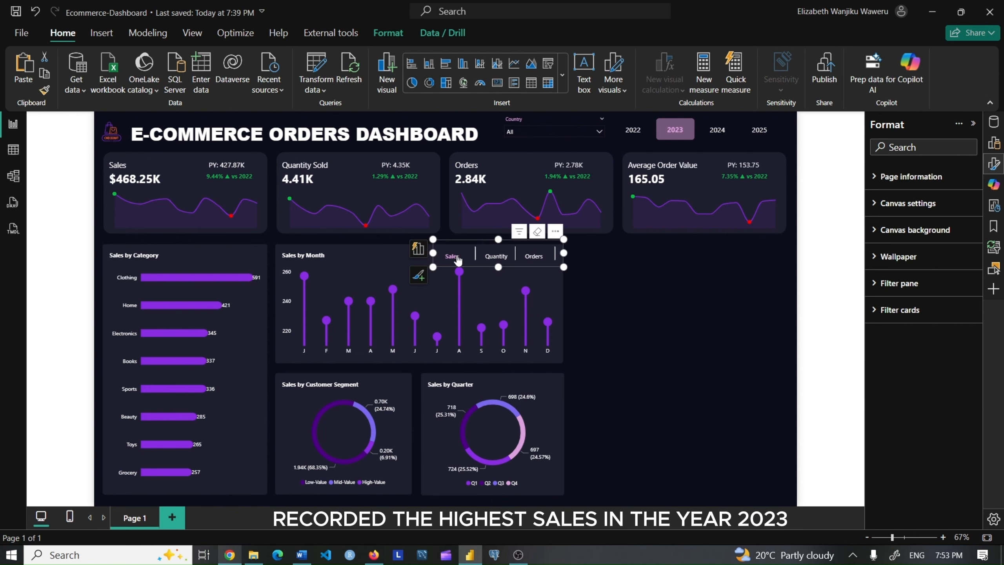
left_click(496, 257)
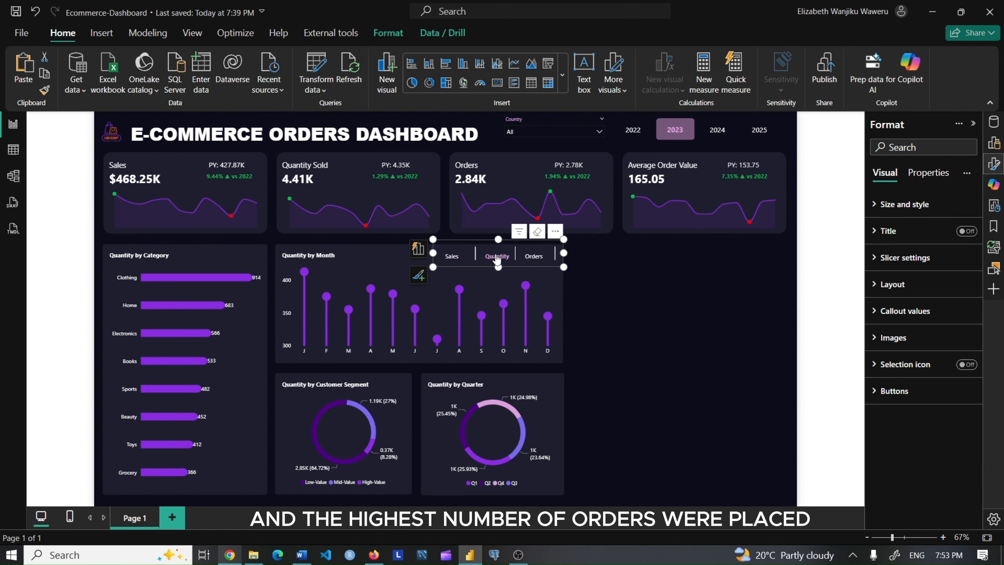
left_click(535, 256)
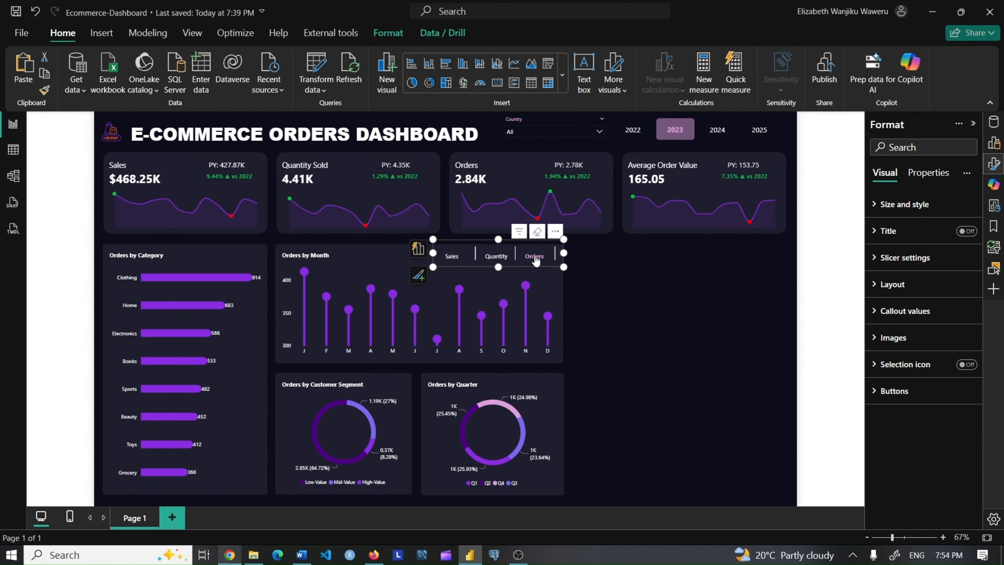
left_click(451, 257)
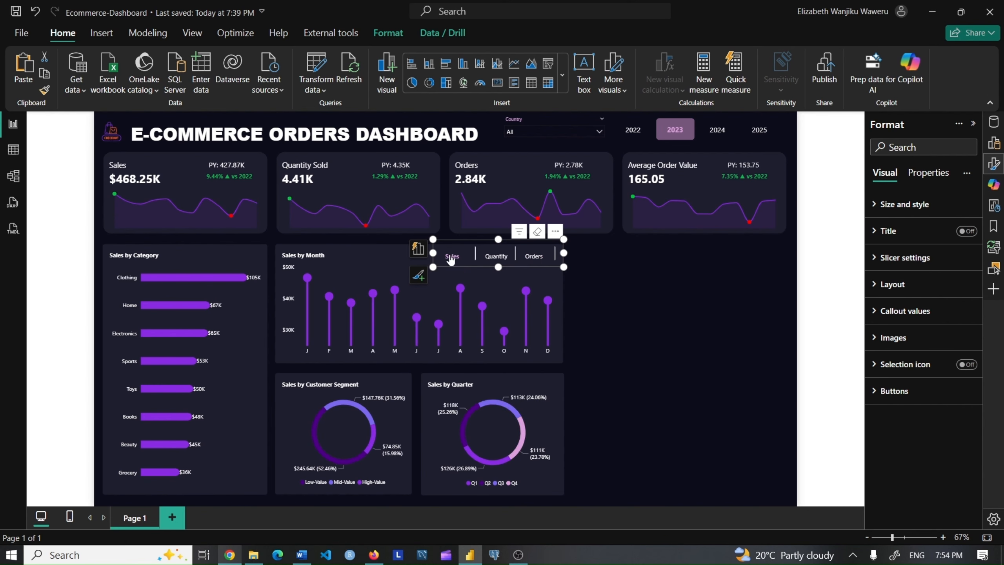
left_click(648, 388)
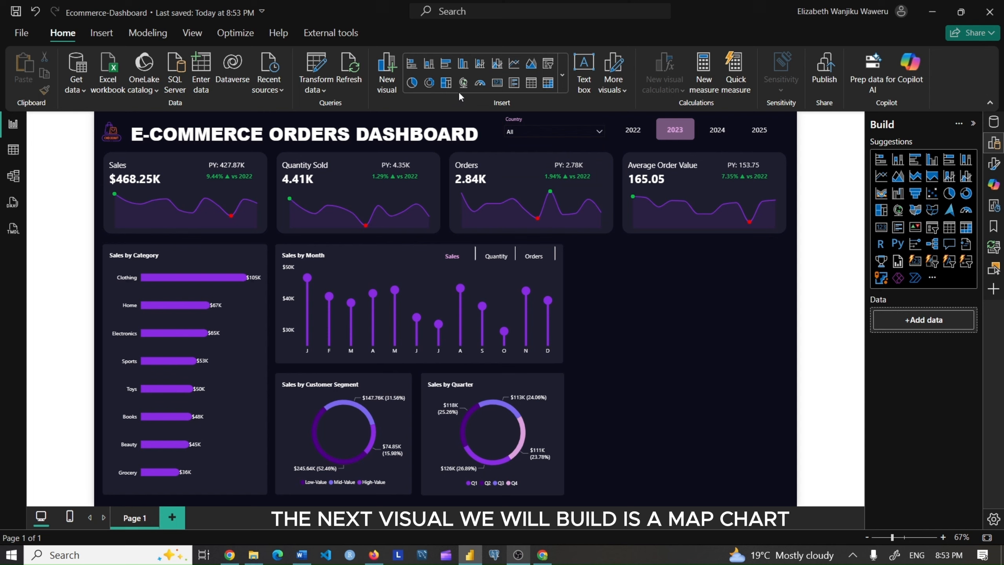
Insert a map visual with country from Dim_Customer as its location
left_click(463, 82)
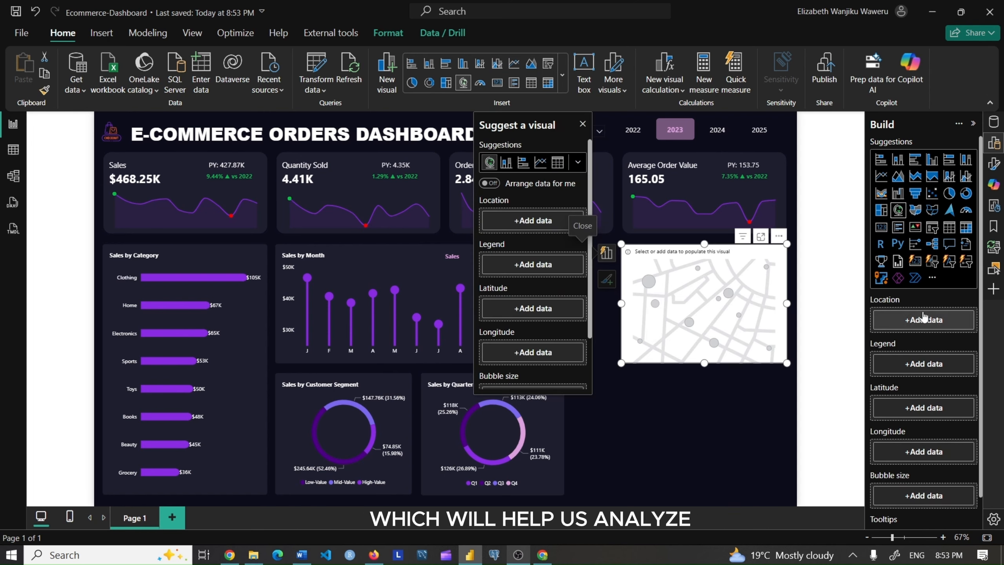
left_click(948, 320)
left_click(733, 230)
left_click(753, 245)
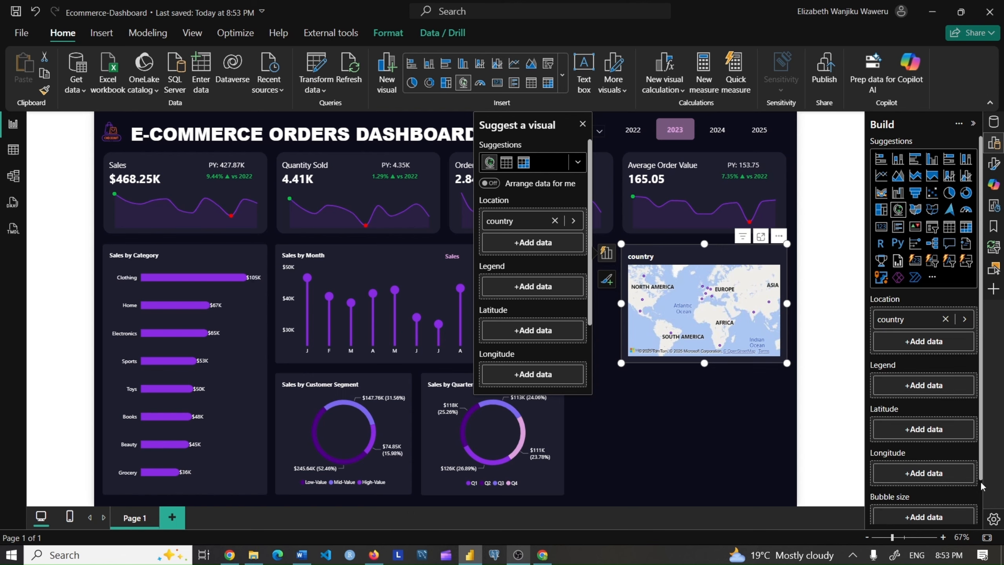
Add the Total Quantity Sold measure from Performance Metrics as the map's bubble size
scroll(925, 435, "down", 2)
left_click(733, 217)
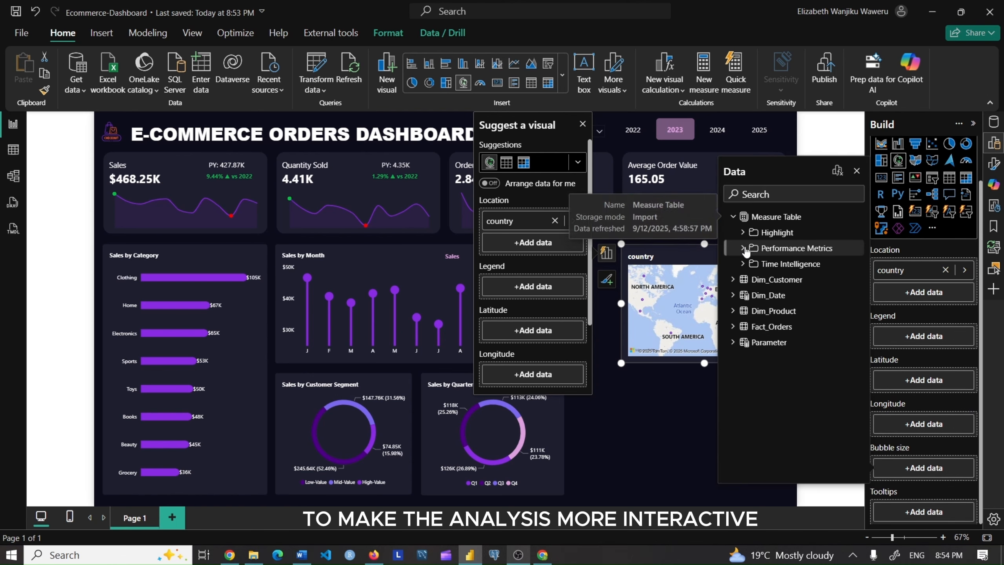
left_click(743, 248)
left_click(763, 311)
left_click(733, 216)
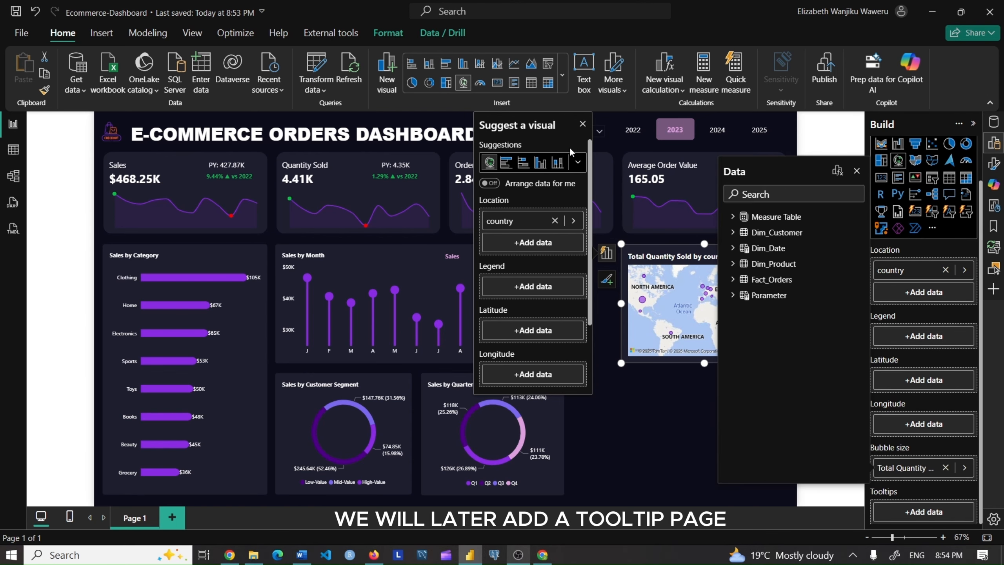
Dismiss the visual suggestions and convert the map to a shape map
left_click(582, 124)
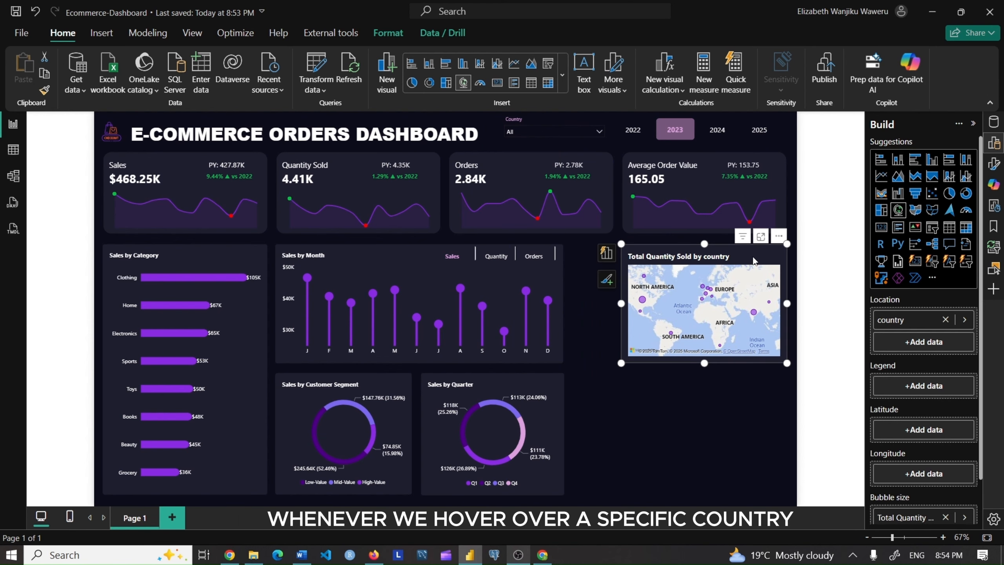
left_click(561, 75)
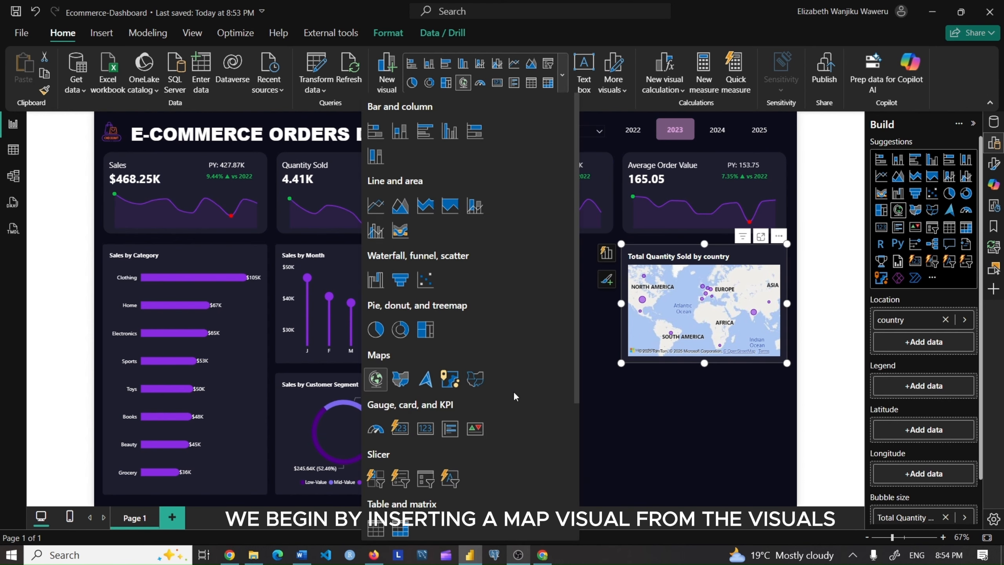
left_click(477, 385)
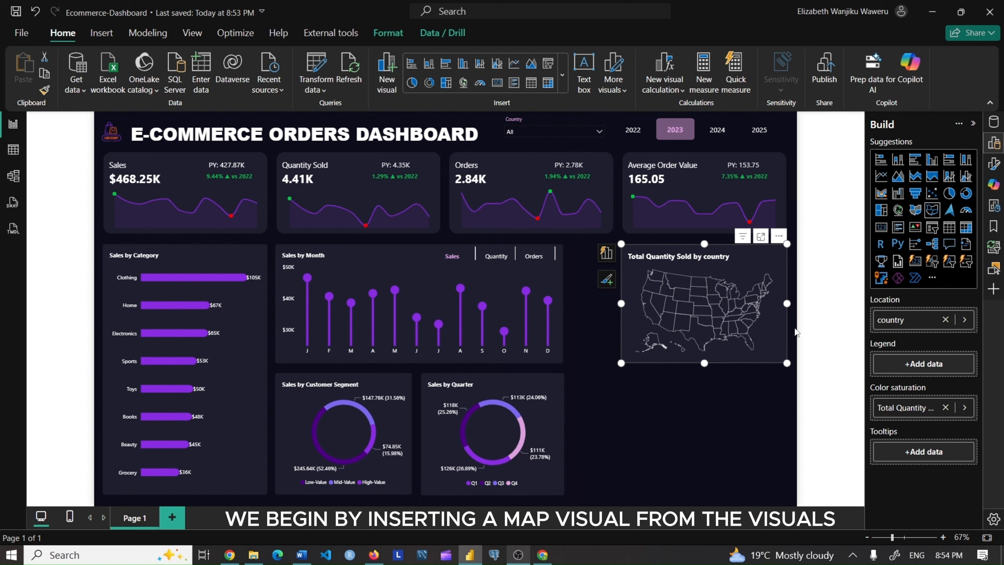
Rename the shape map's location field to Country and replace its color saturation measure with Total Sales
type("Country")
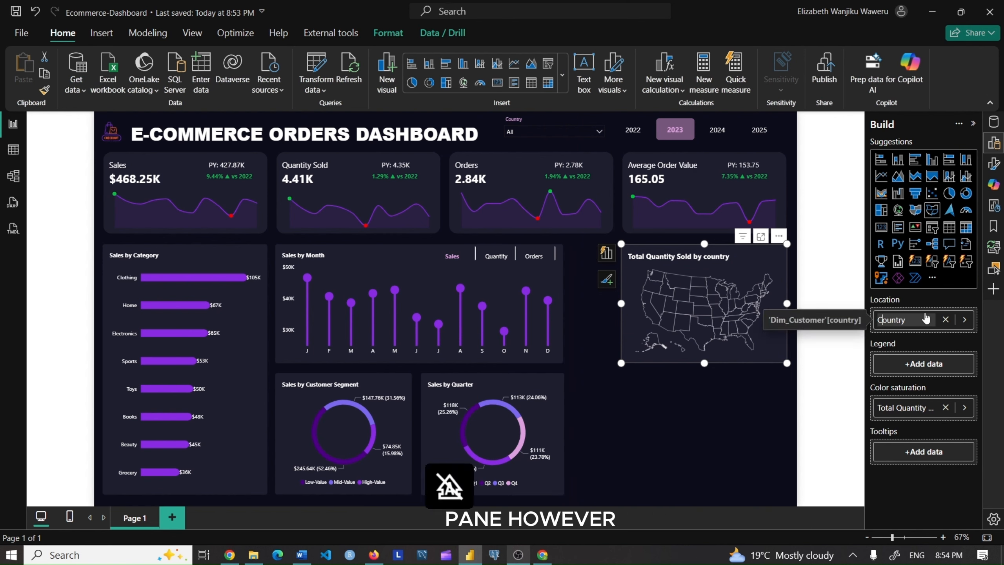
key("Return")
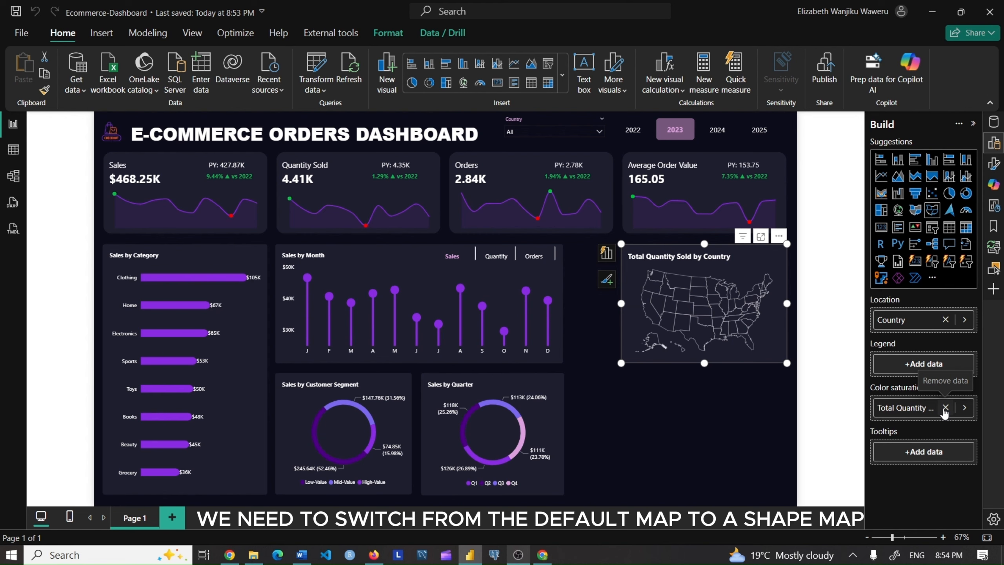
left_click(964, 407)
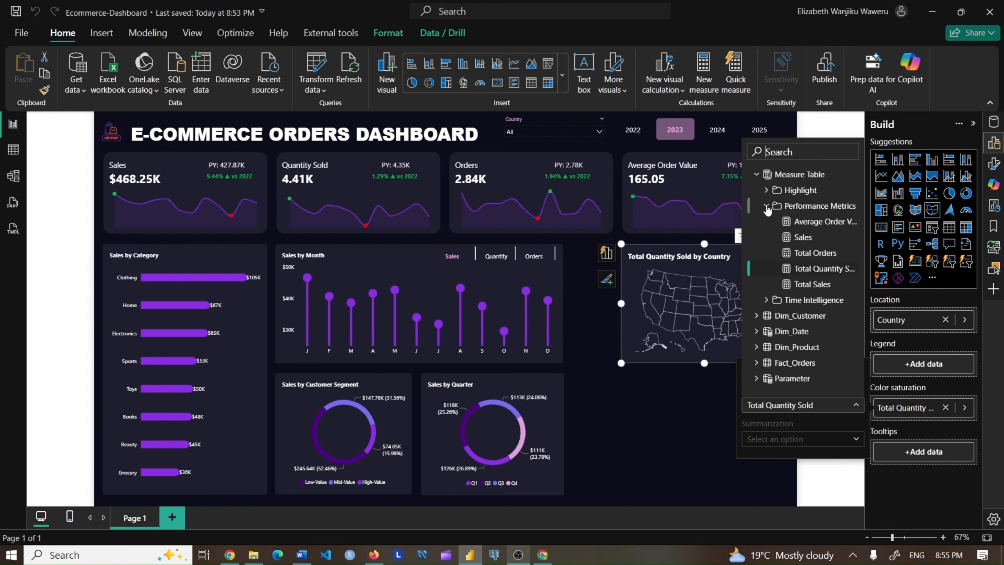
left_click(812, 284)
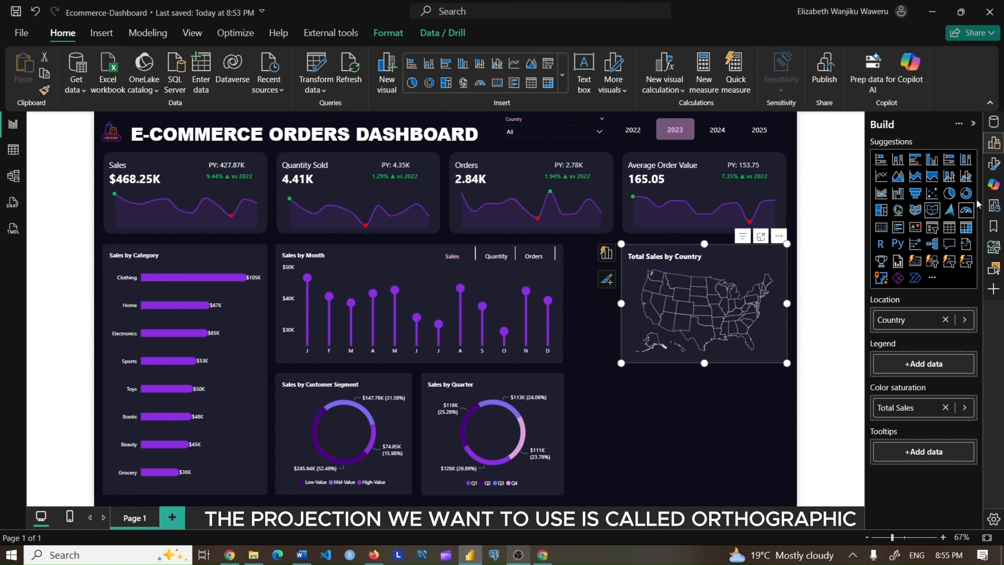
Change the shape map's title to "Sales by Country" and close the formatting options
left_click(993, 163)
left_click(888, 230)
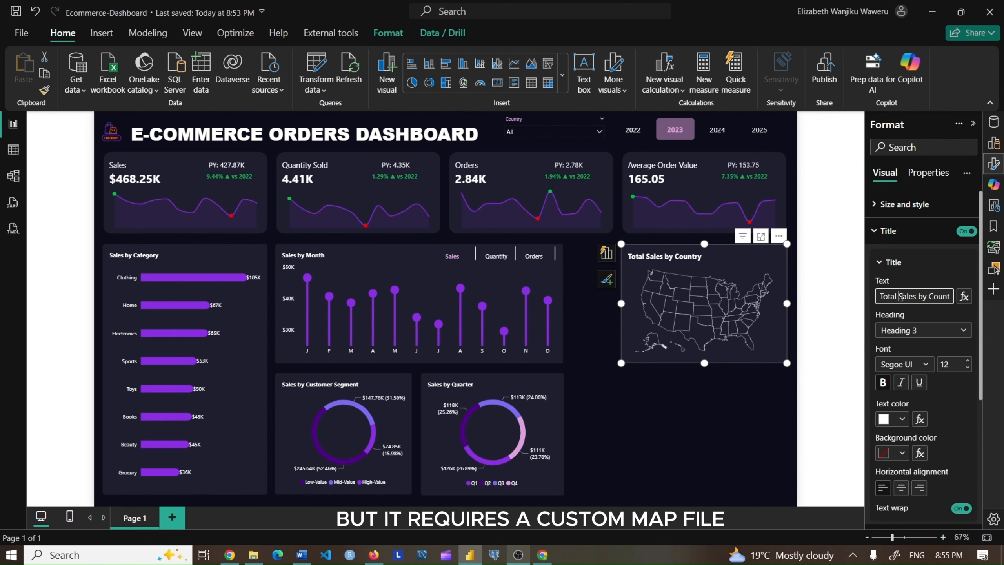
left_click(900, 296)
key("BackSpace")
key("BackSpace")
key("BackSpace")
key("BackSpace")
key("BackSpace")
key("BackSpace")
left_click(972, 123)
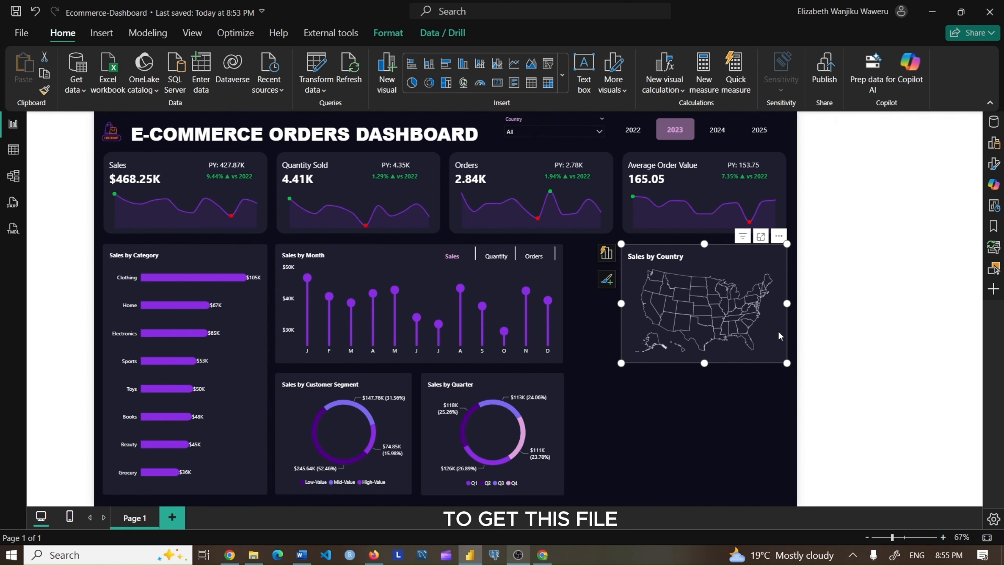
Switch to Chrome, search Google for naturalearth and open the Natural Earth website
left_click(540, 556)
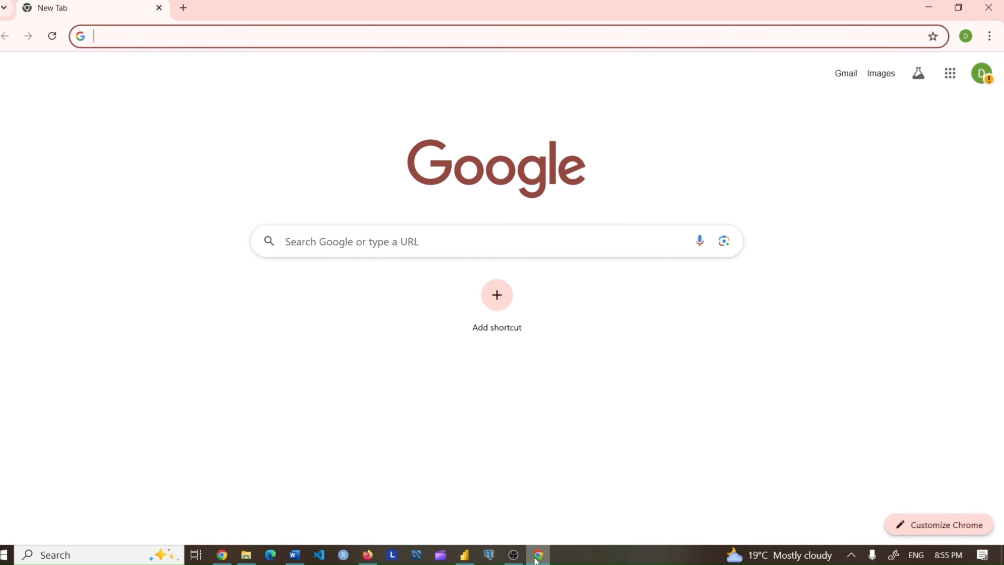
left_click(405, 245)
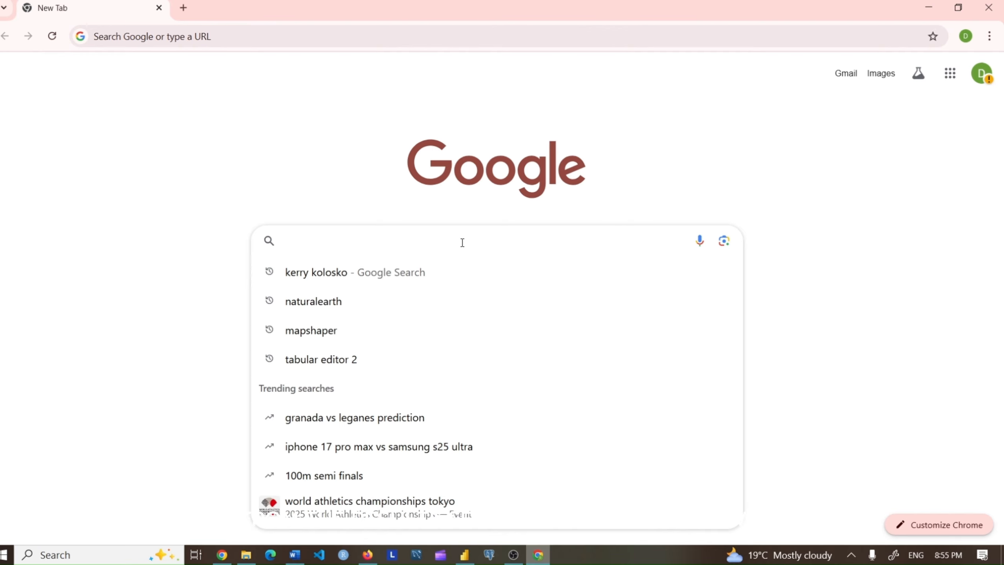
type("naturalearth")
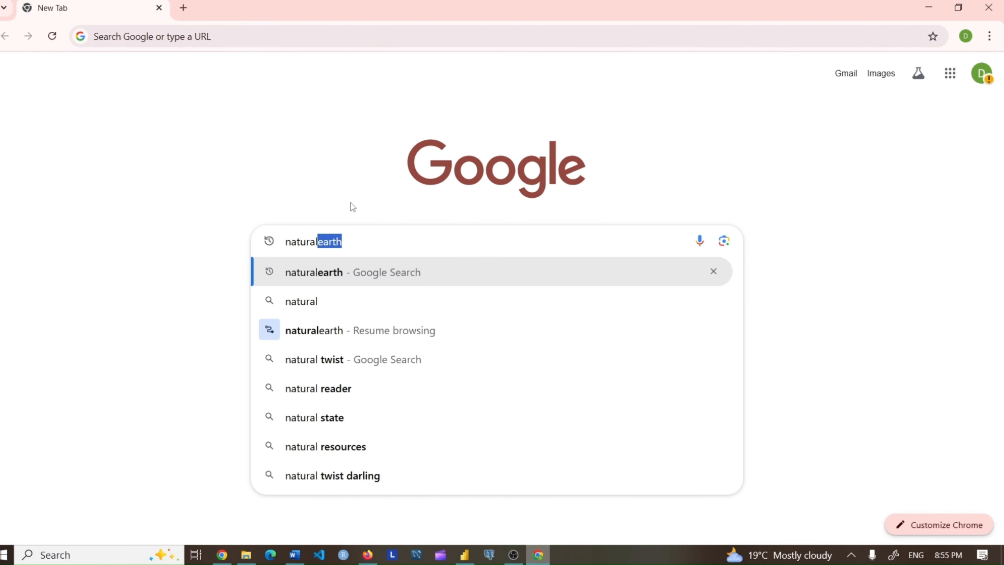
key("Return")
left_click(222, 230)
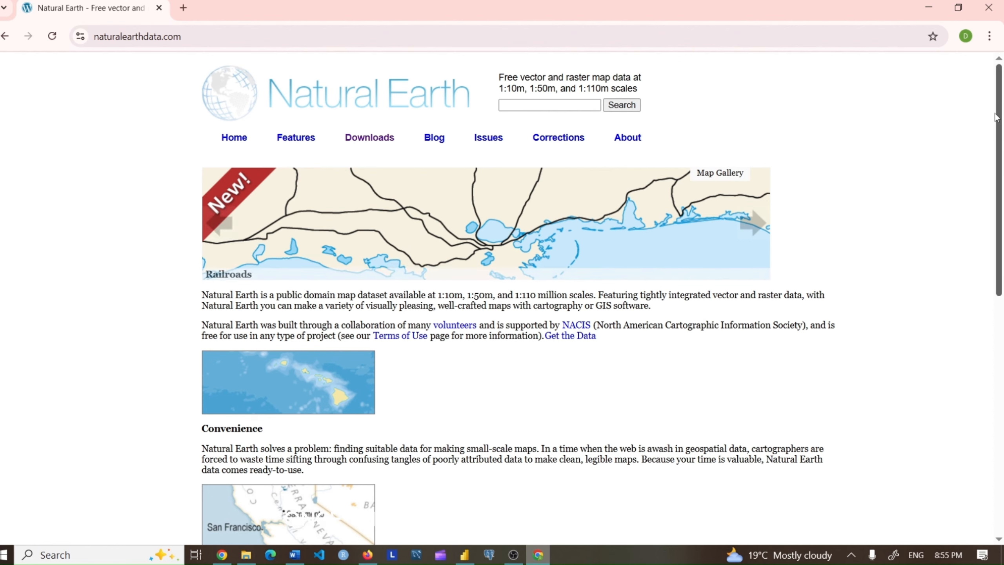
Download the Admin 0 countries file from Natural Earth's medium scale 1:50m Cultural data and show it in its folder
left_click(370, 137)
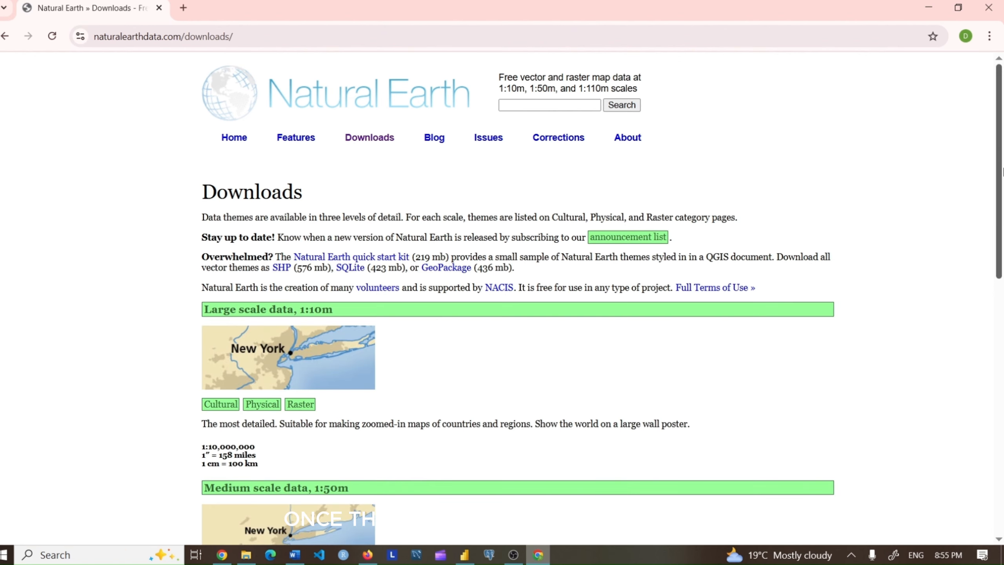
left_click_drag(997, 122, 996, 140)
scroll(518, 258, "down", 4)
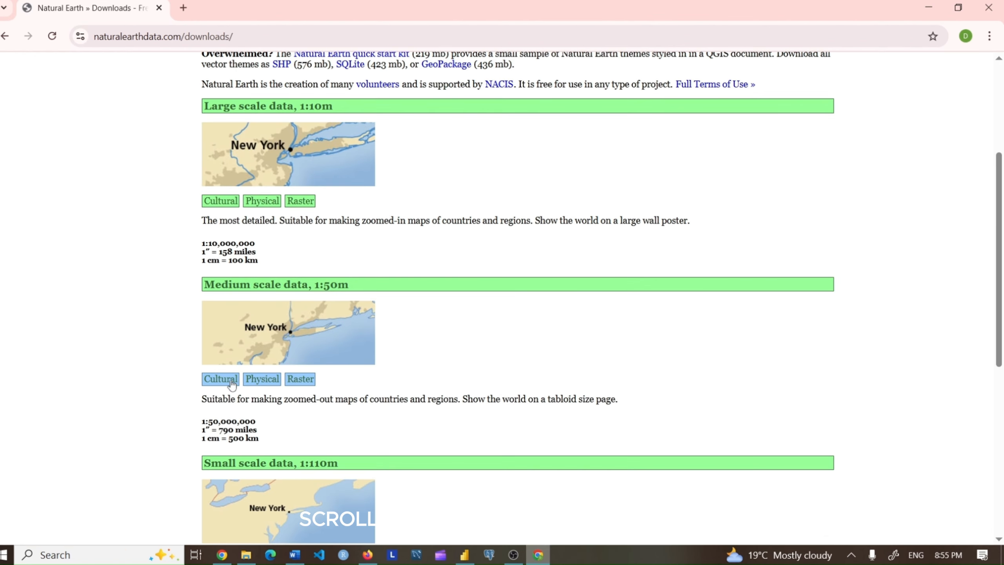
left_click(232, 383)
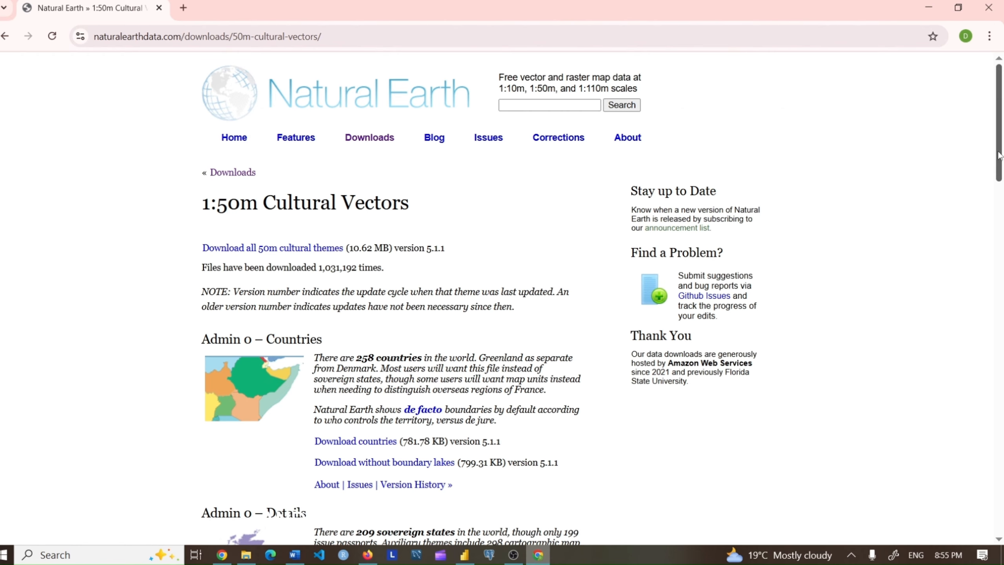
scroll(336, 386, "down", 2)
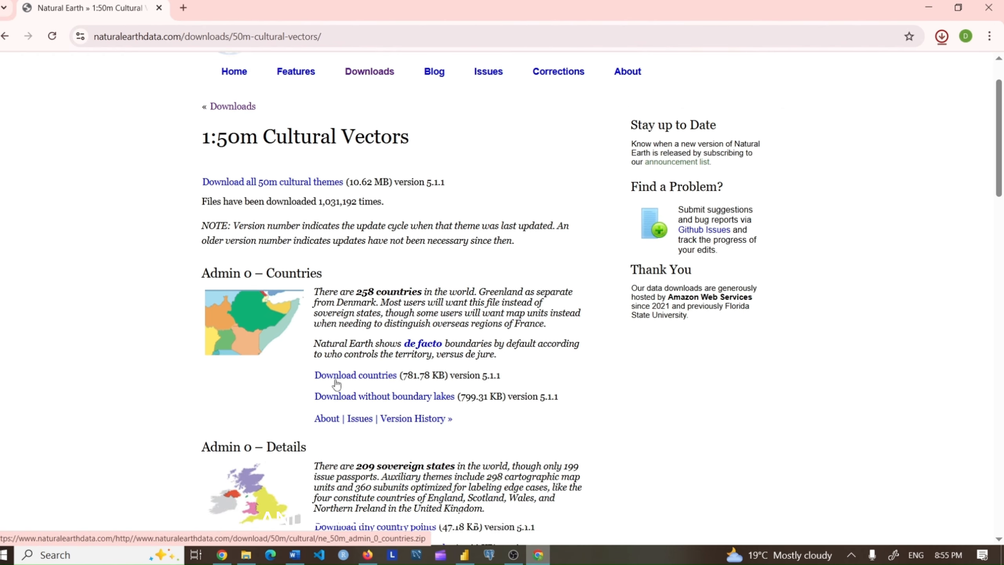
left_click(942, 36)
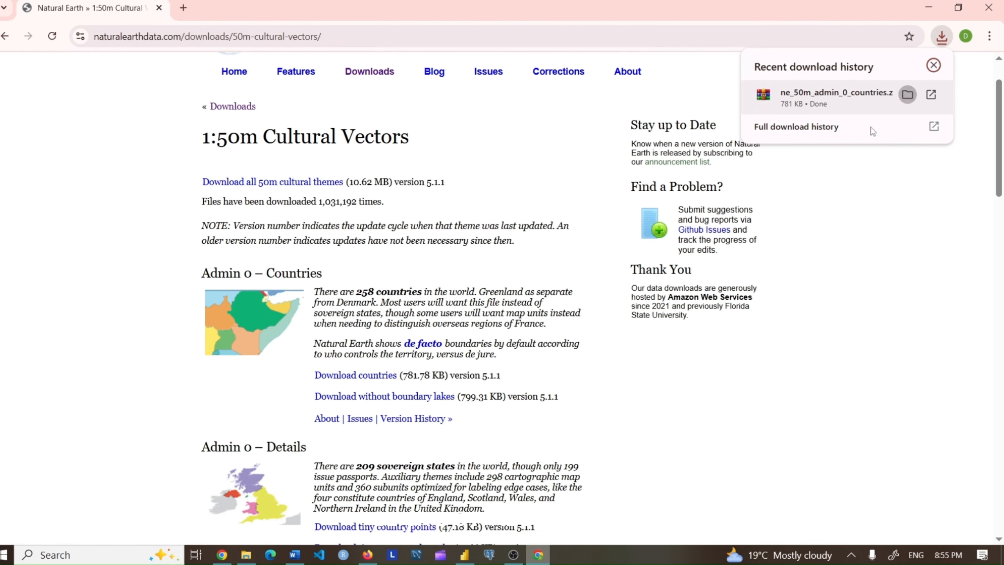
left_click(907, 94)
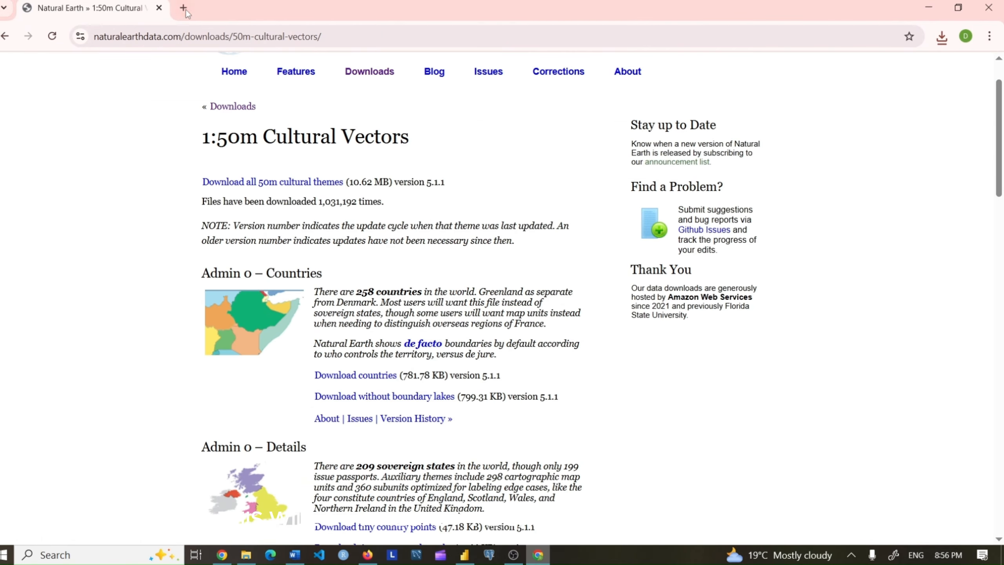
Search for mapshaper in a new browser tab and open the mapshaper site
left_click(183, 8)
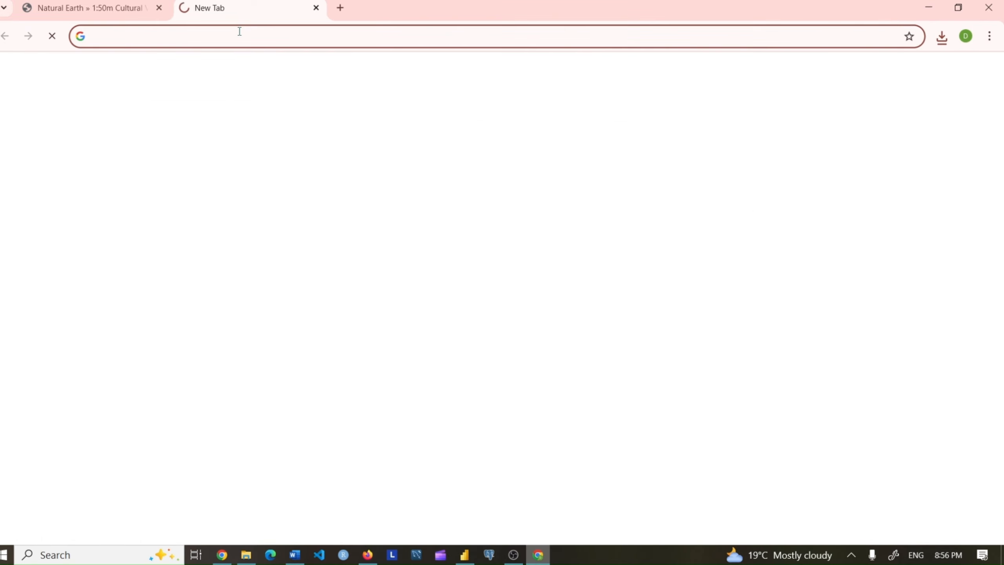
left_click(242, 34)
type("mapsh")
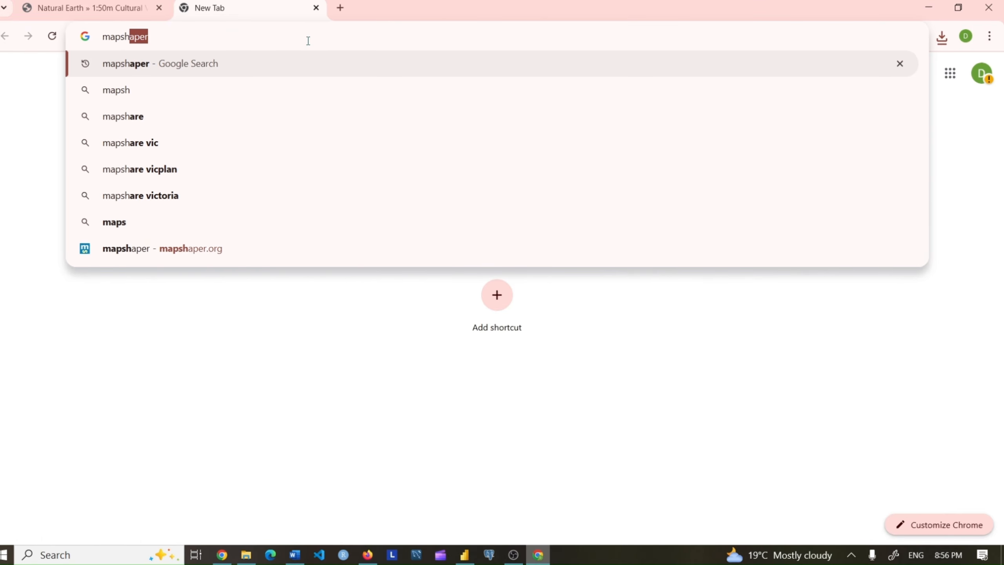
key("Return")
left_click(160, 199)
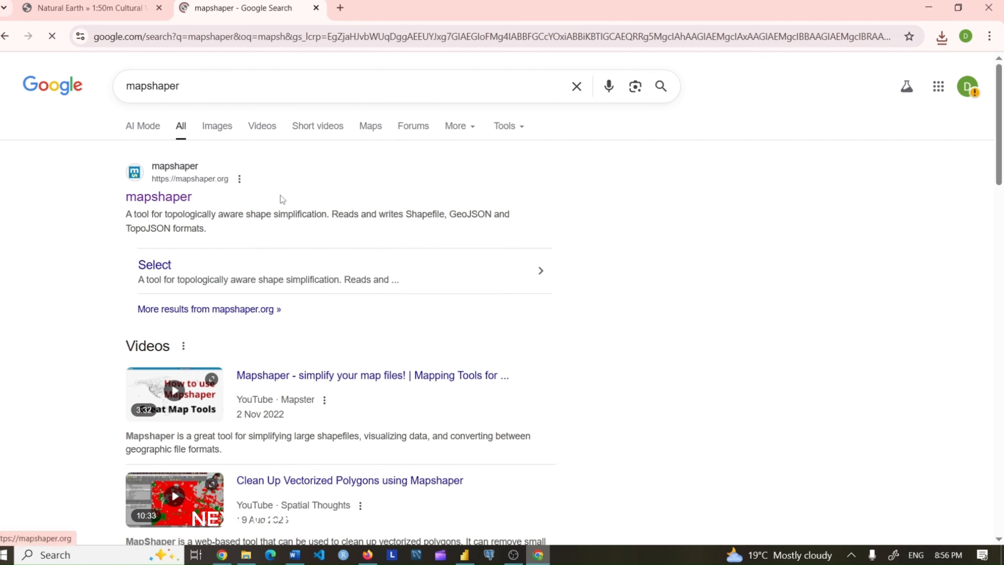
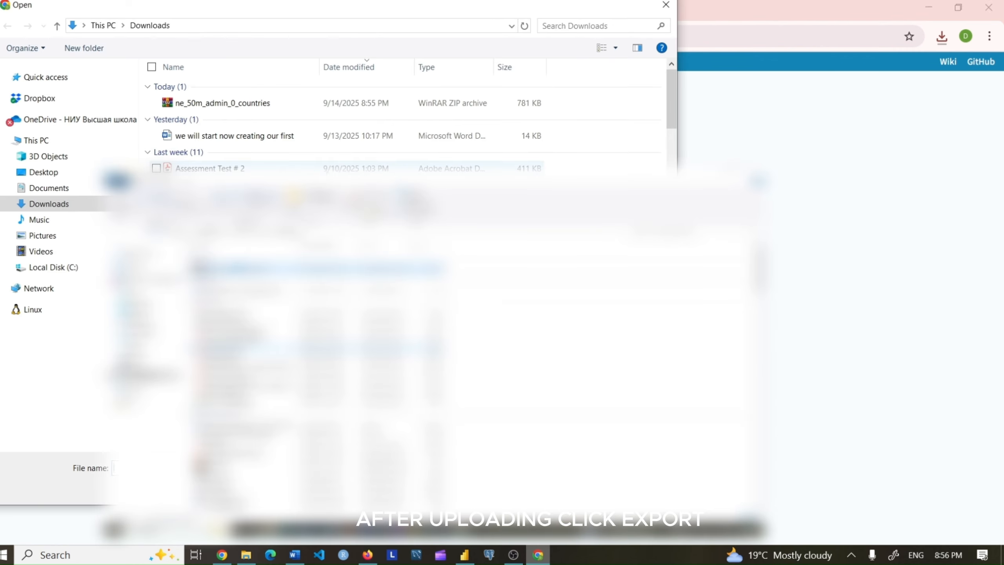
Import ne_50m_admin_0_countries into mapshaper, export it as a TopoJSON file and show the export in its folder
left_click(573, 493)
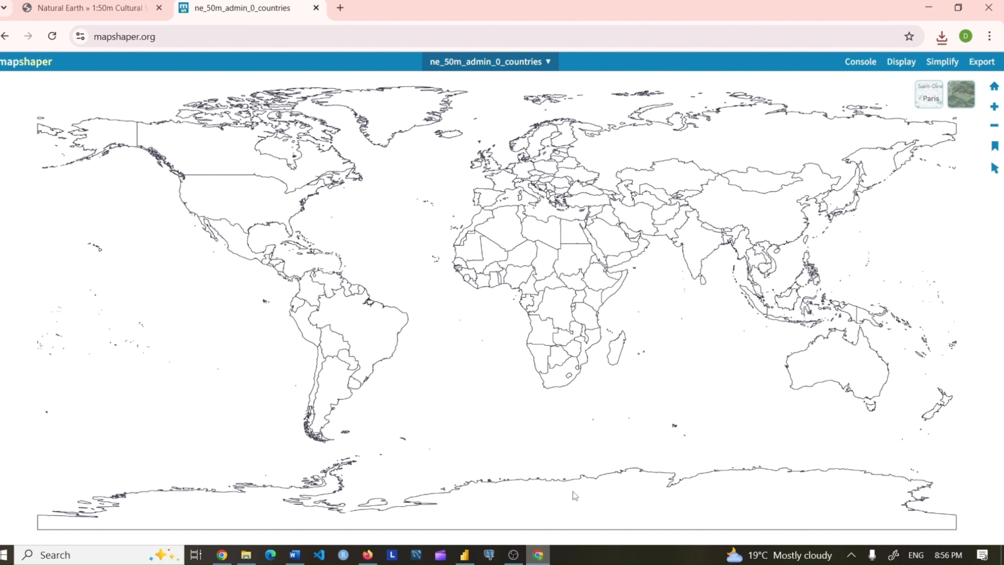
left_click(981, 61)
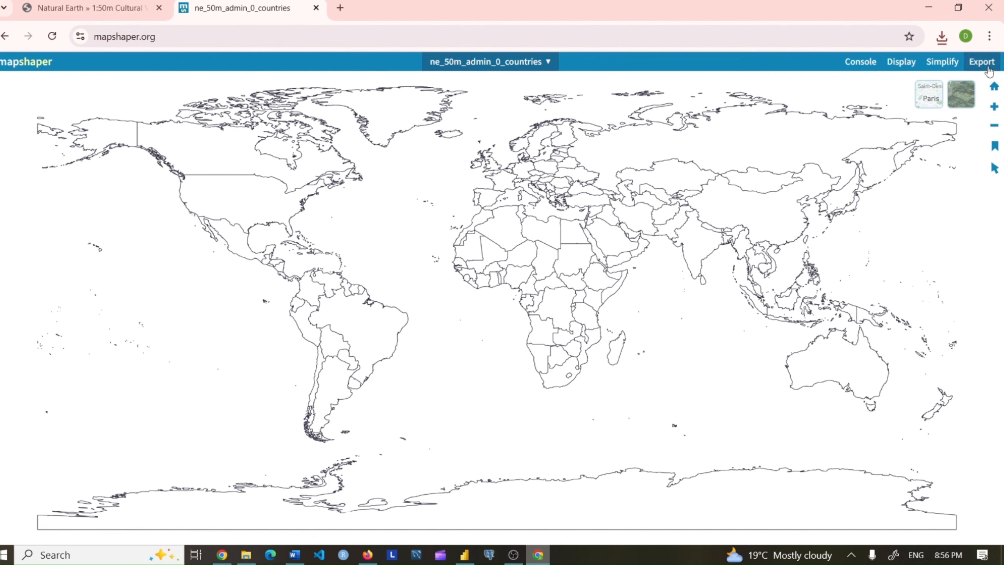
left_click(411, 192)
left_click(421, 276)
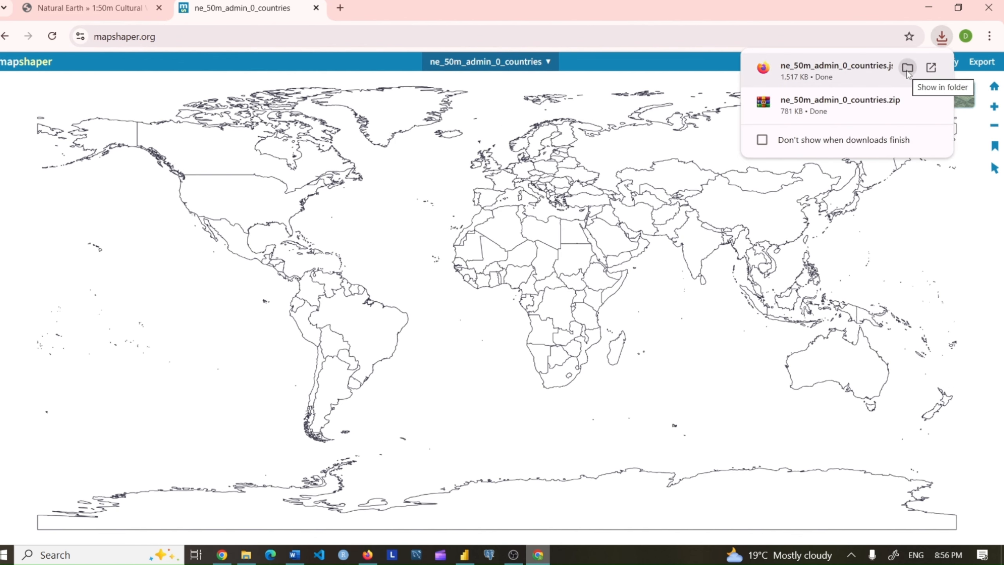
left_click(907, 70)
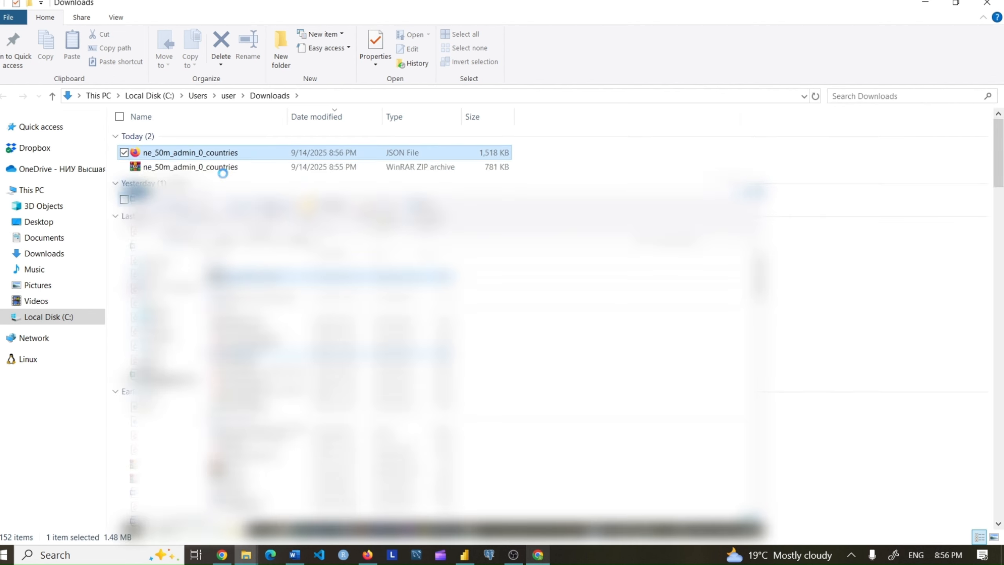
Rename the exported JSON file in Downloads as World_Countries and close the folder window
right_click(235, 153)
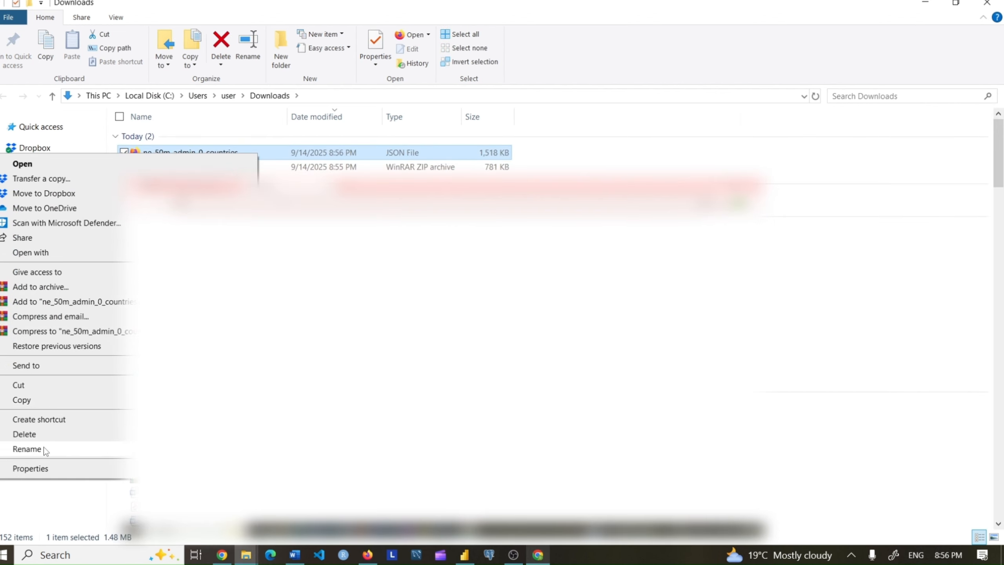
left_click(26, 449)
type("World_Countries")
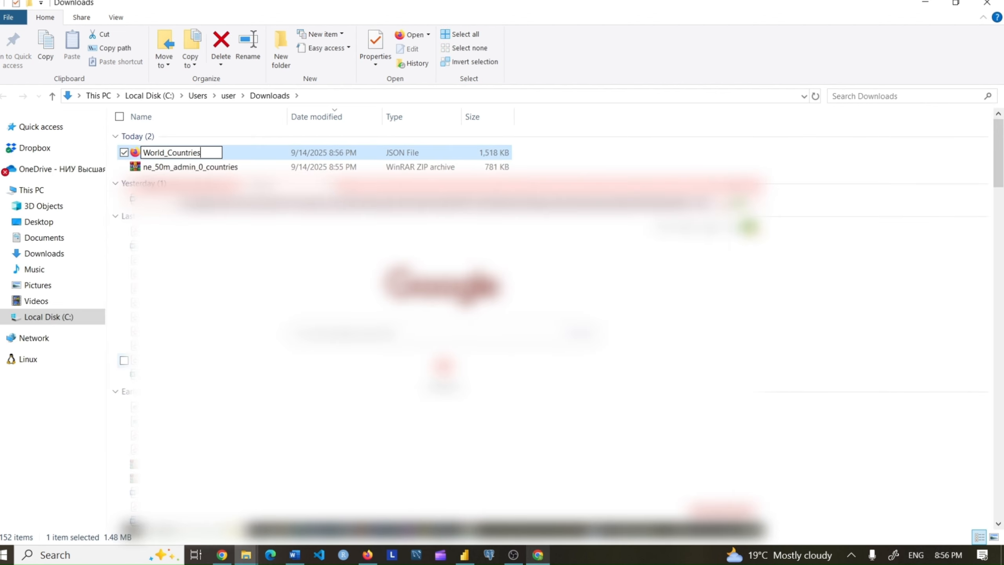
key("Return")
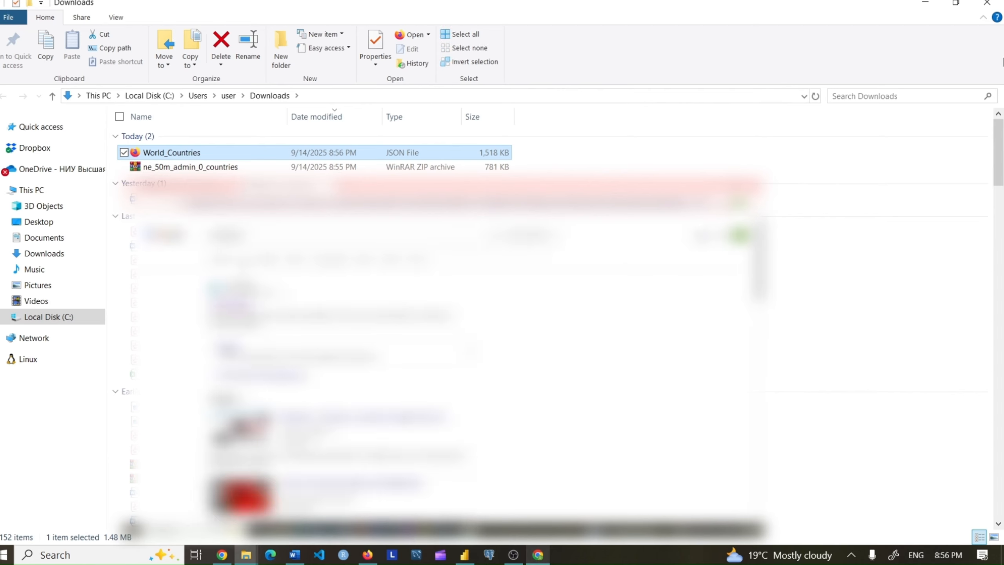
left_click(990, 4)
Switch to Power BI and set the Sales by Country shape map's map type to Custom map
left_click(464, 558)
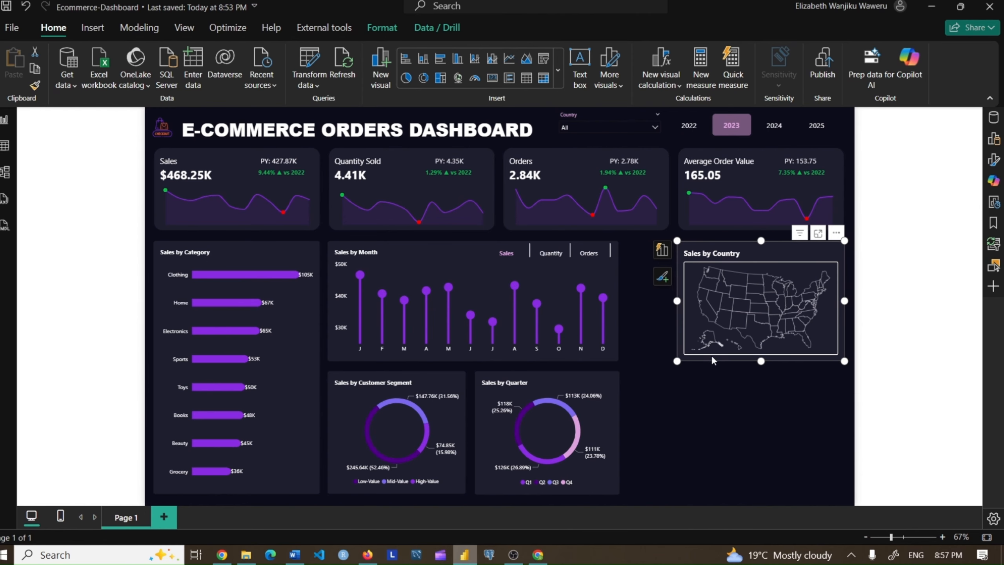
left_click(994, 162)
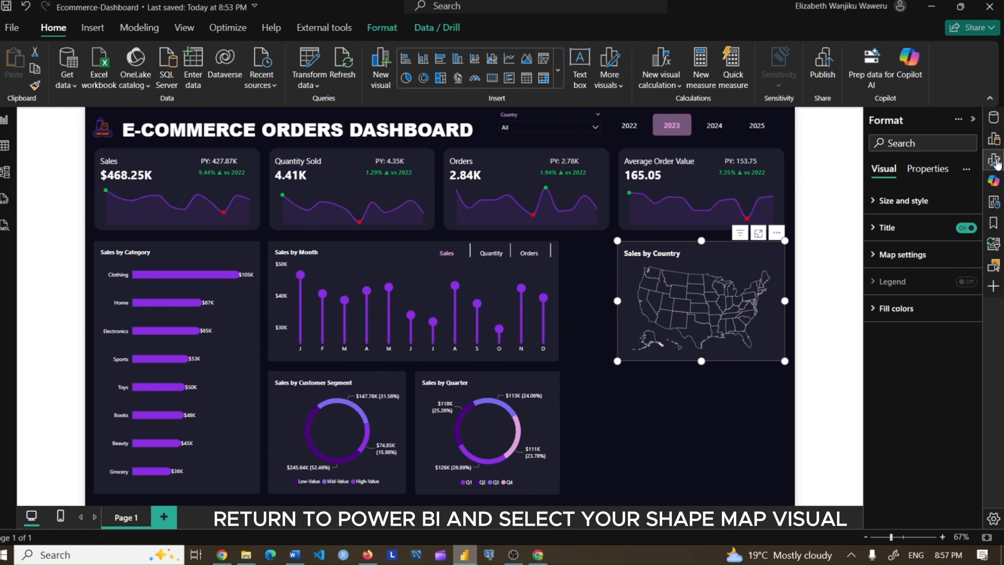
left_click(909, 254)
left_click(959, 325)
left_click(934, 299)
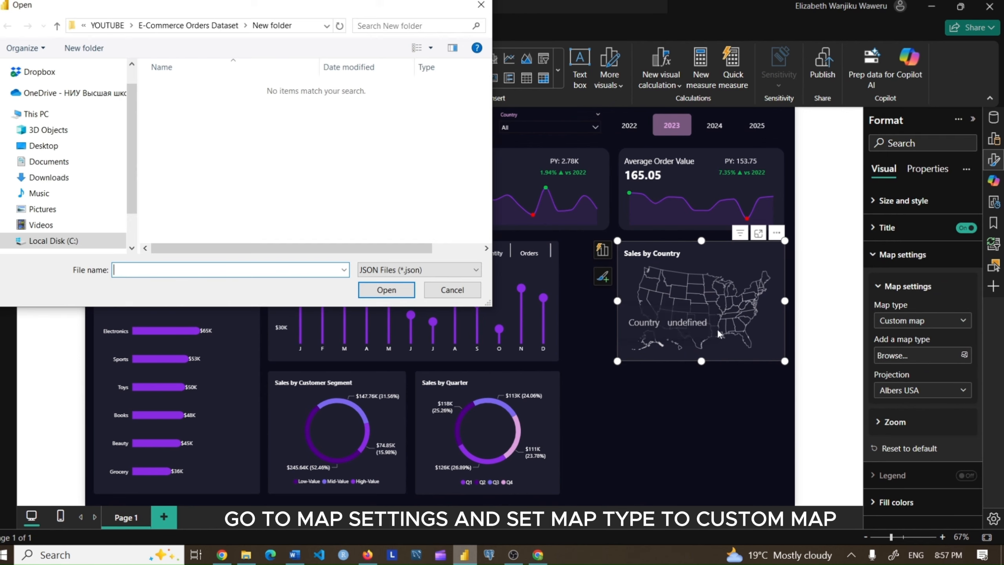
Load world_countries.json from the E-Commerce Orders Dataset folder, inside Dataset > YOUTUBE on the Desktop, as the custom map
scroll(206, 171, "down", 3)
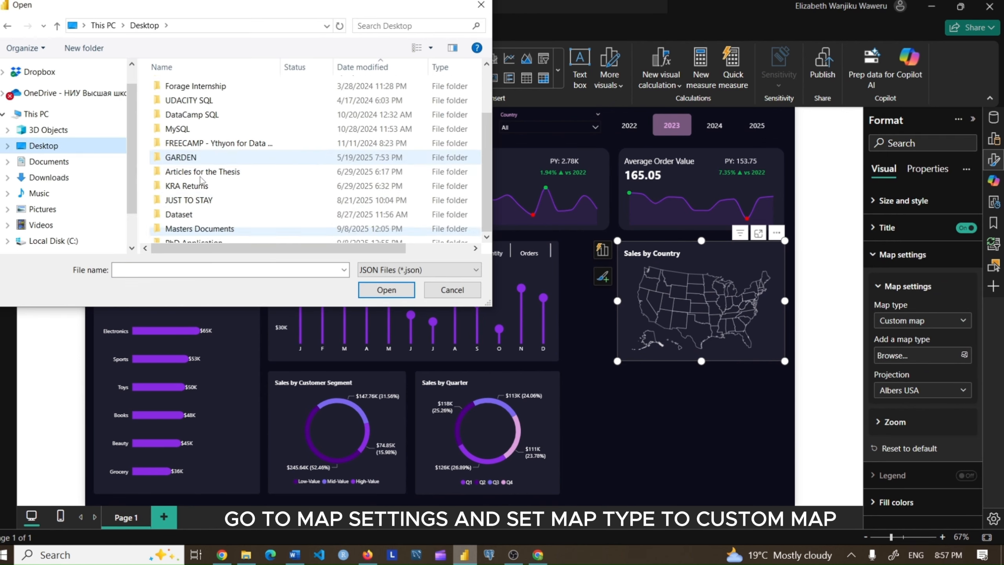
left_click(191, 167)
double_click(191, 166)
double_click(264, 210)
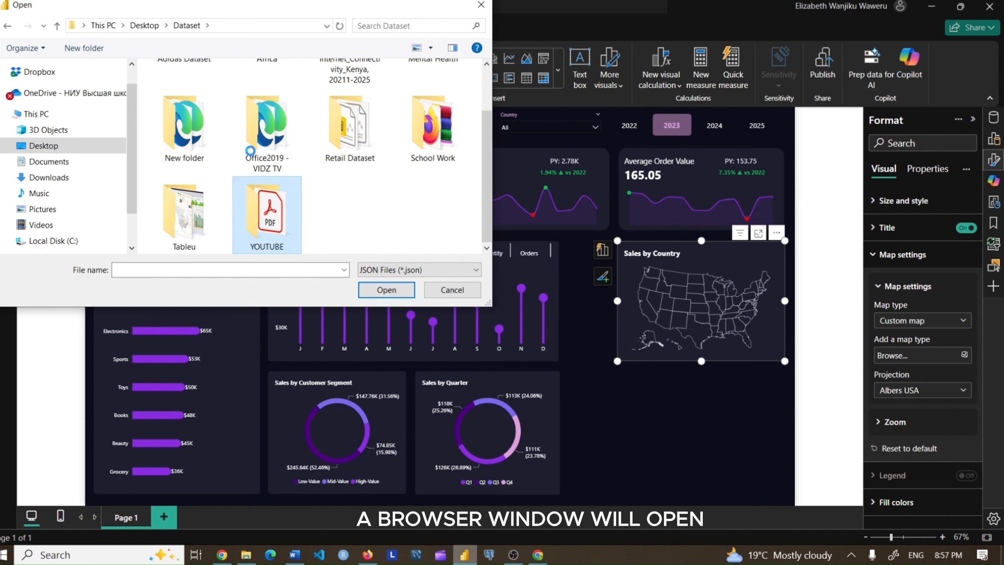
left_click(201, 160)
double_click(201, 160)
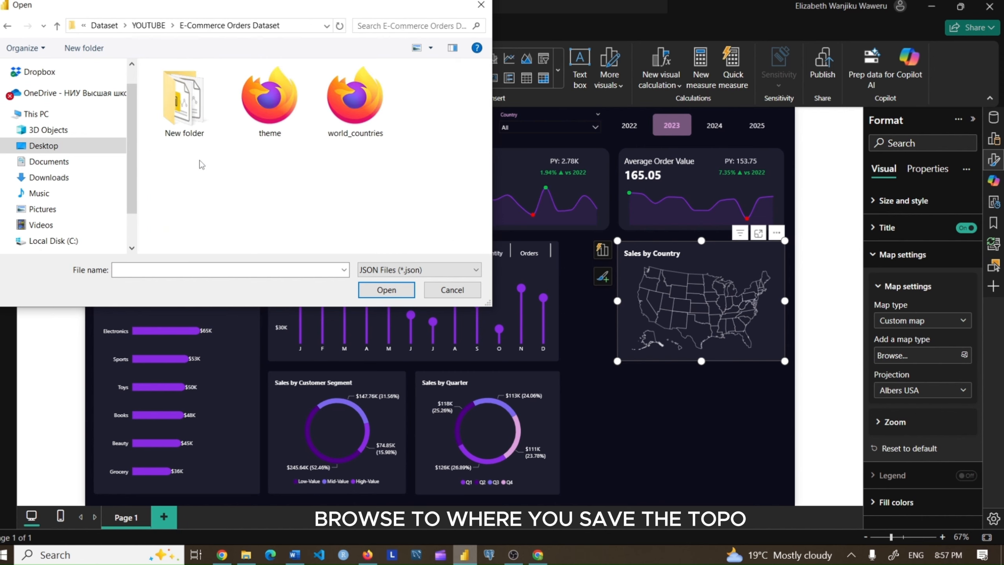
left_click(347, 101)
left_click(386, 289)
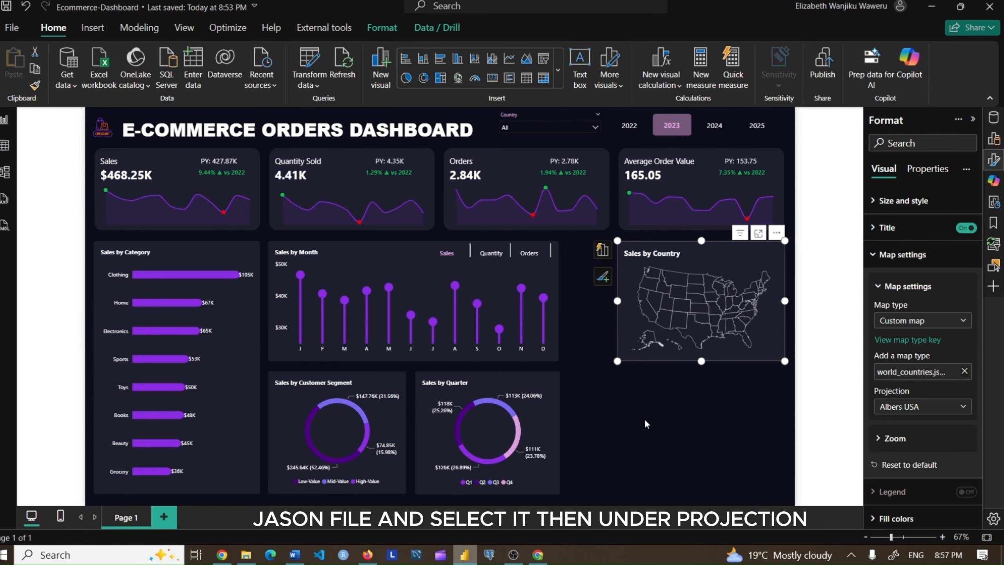
Set the custom map's projection to Orthographic and turn on auto zoom
left_click(953, 411)
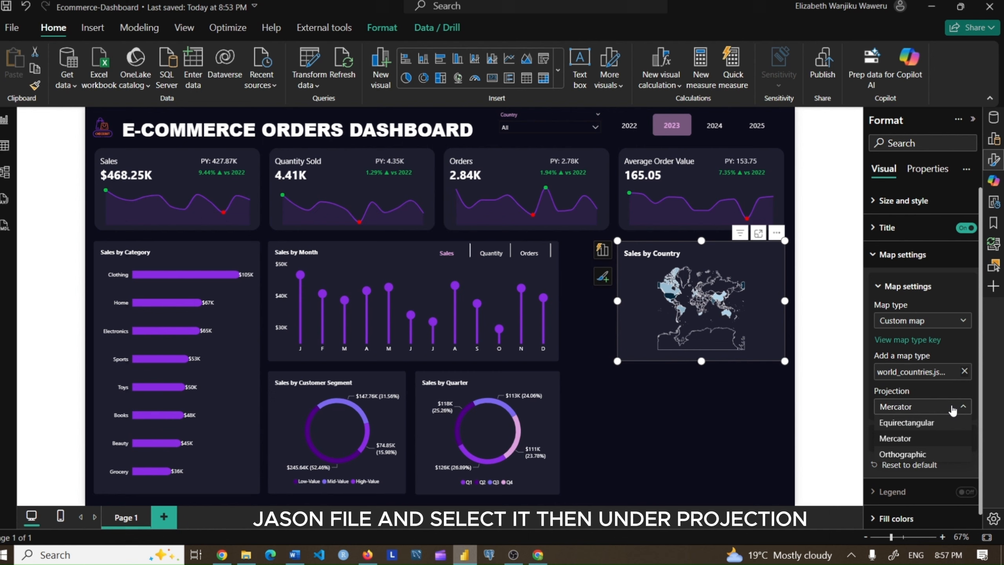
left_click(911, 453)
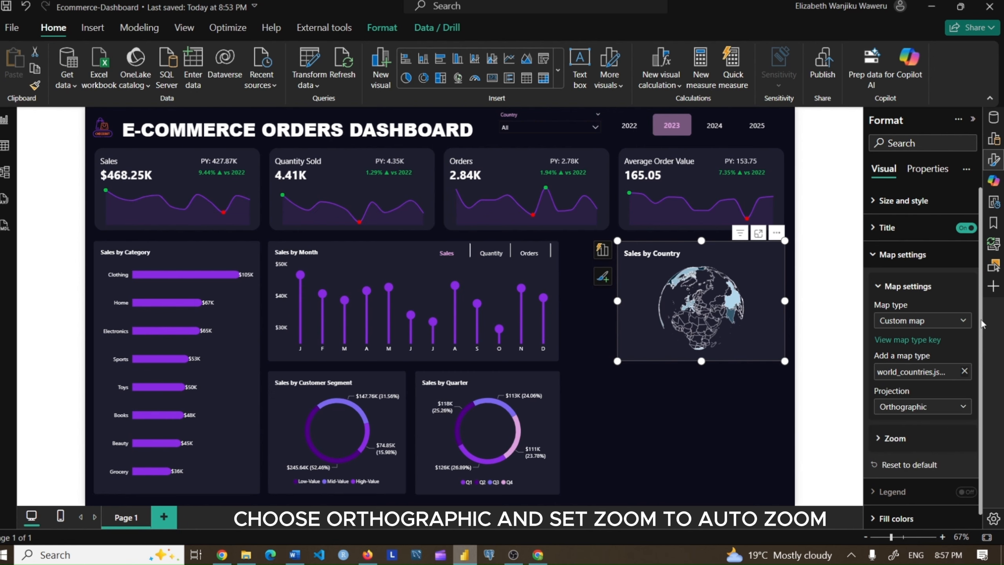
left_click(907, 438)
scroll(963, 404, "down", 2)
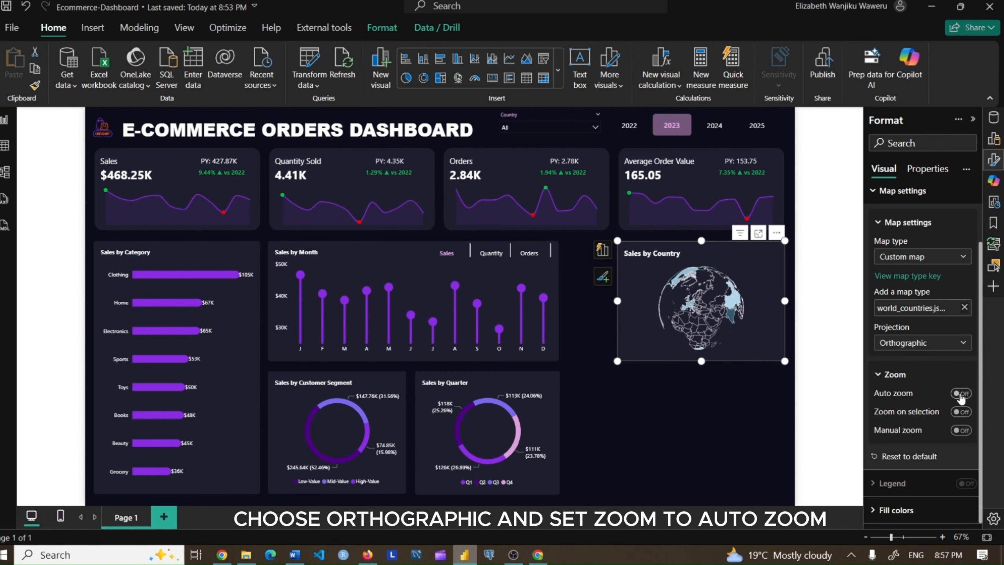
left_click(960, 394)
scroll(926, 270, "up", 2)
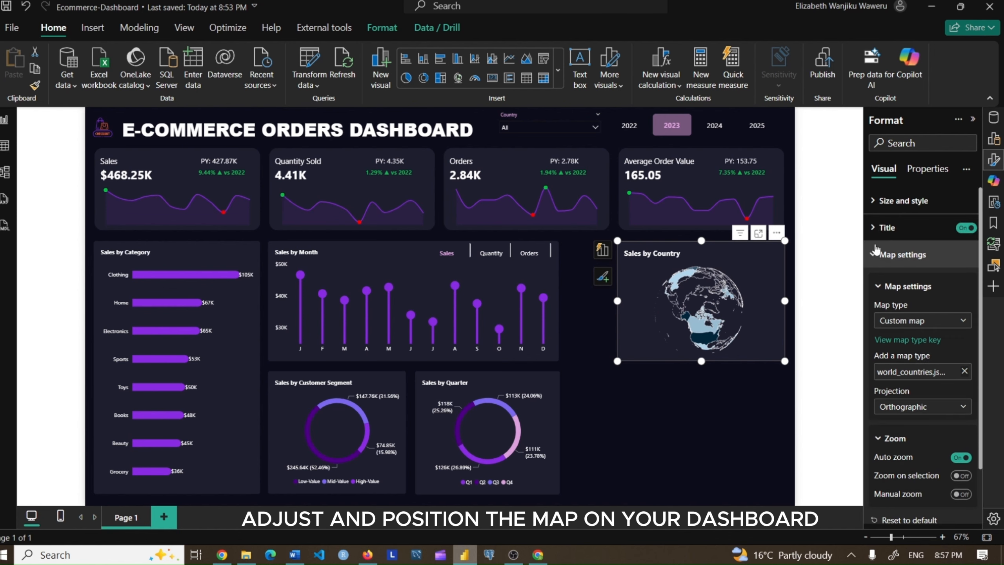
Set the Sales by Country map's height to 346
left_click(875, 253)
left_click(903, 201)
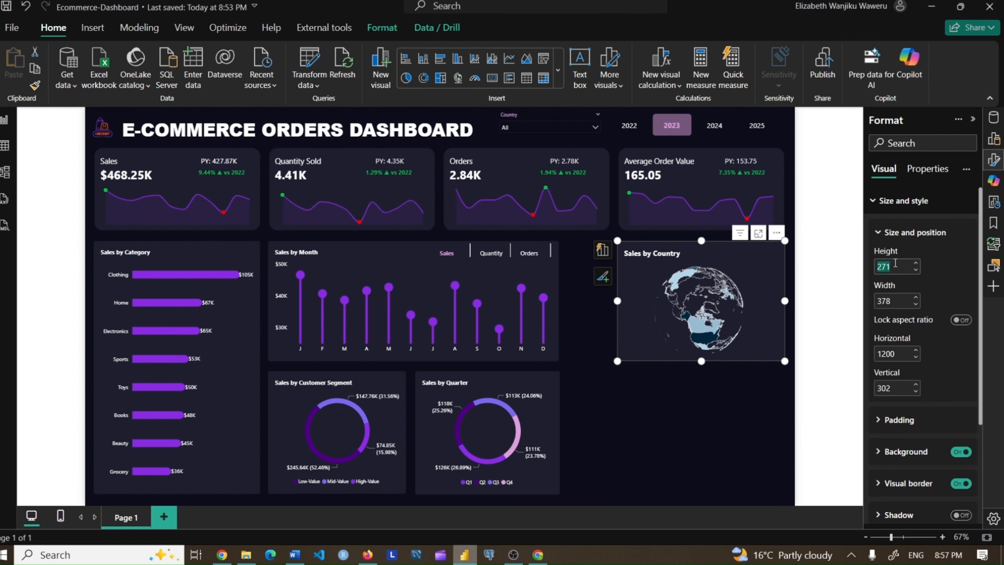
type("346")
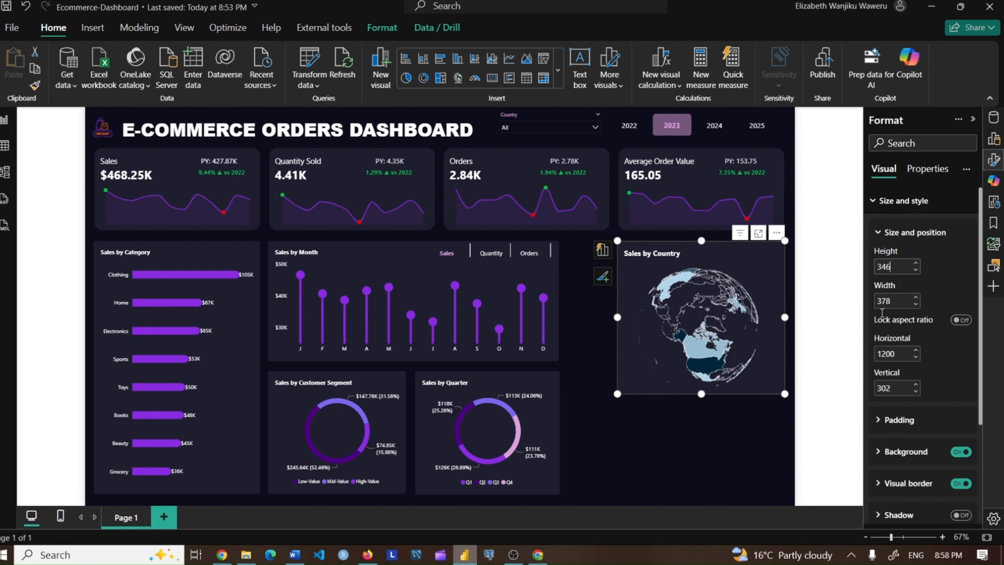
key("Return")
Try widths of 489 and 400 for the Sales by Country map, and shrink it back to 378
left_click(893, 301)
type("400")
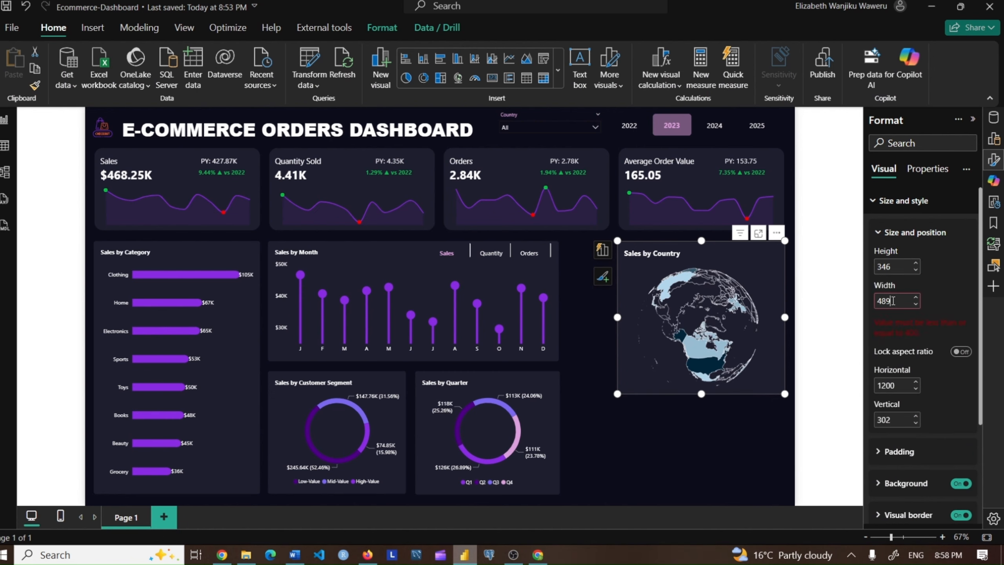
key("Return")
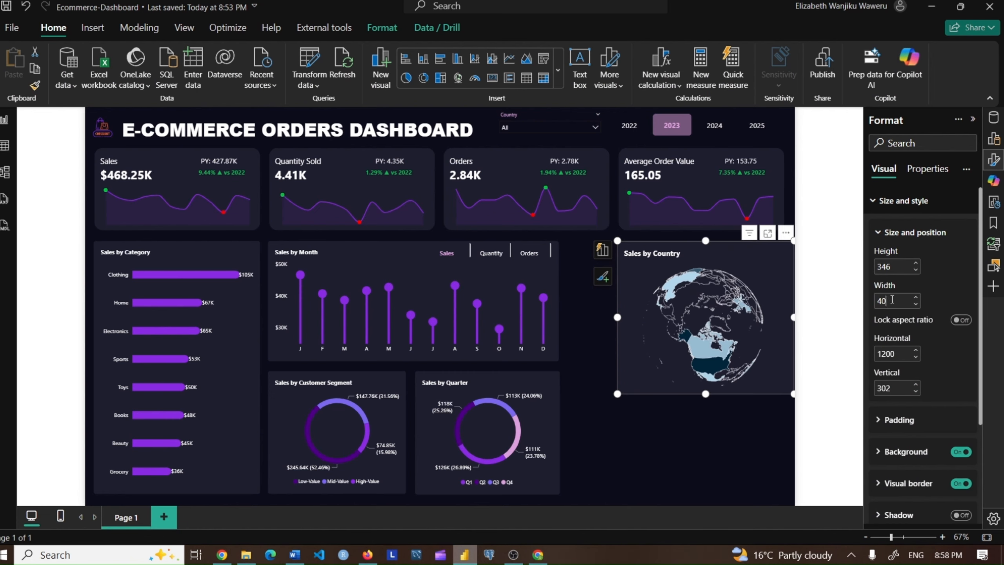
type("0")
double_click(899, 354)
left_click_drag(793, 317, 783, 318)
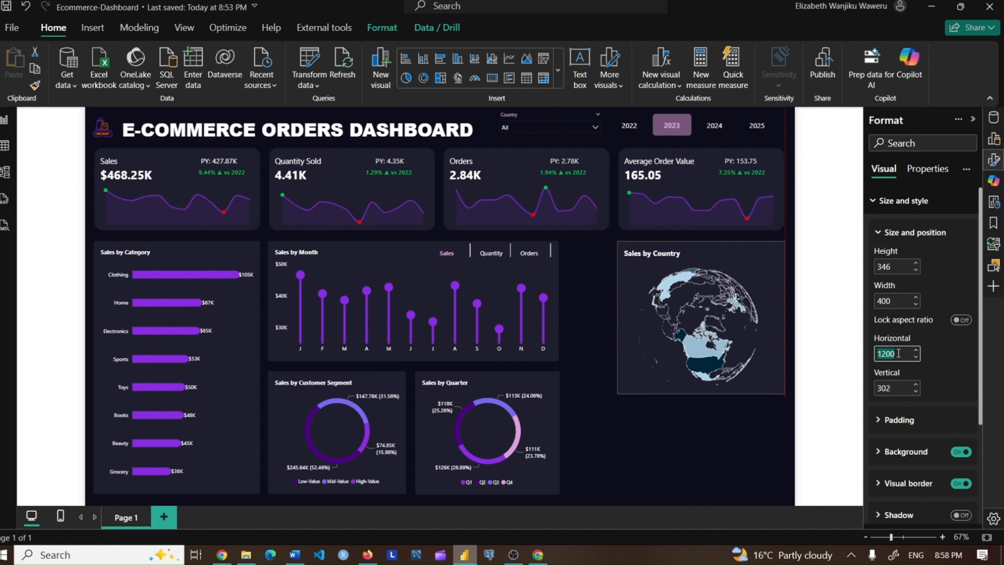
Set the Sales by Country map's horizontal position to 1091 and its width to 489
type("1091")
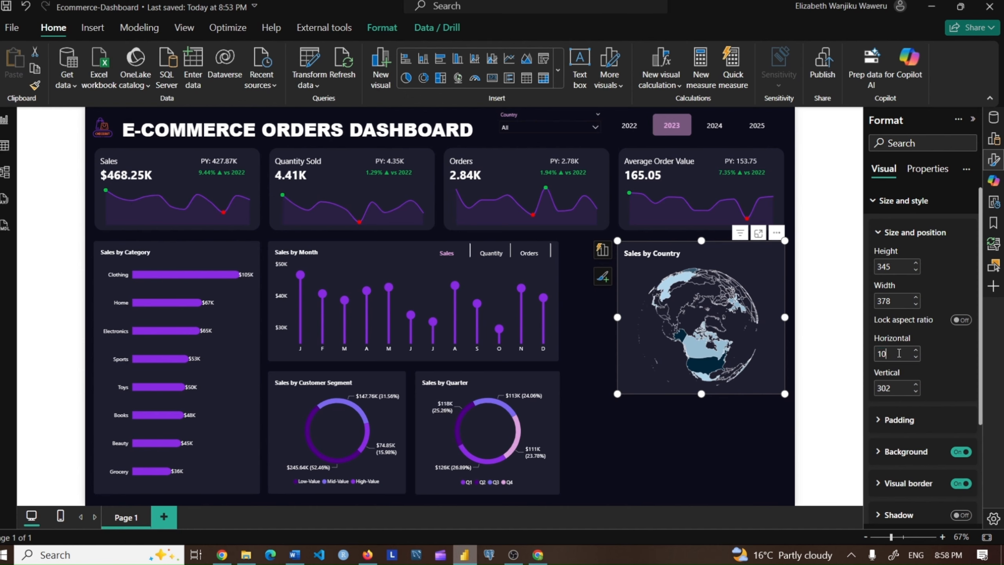
left_click(896, 300)
type("4")
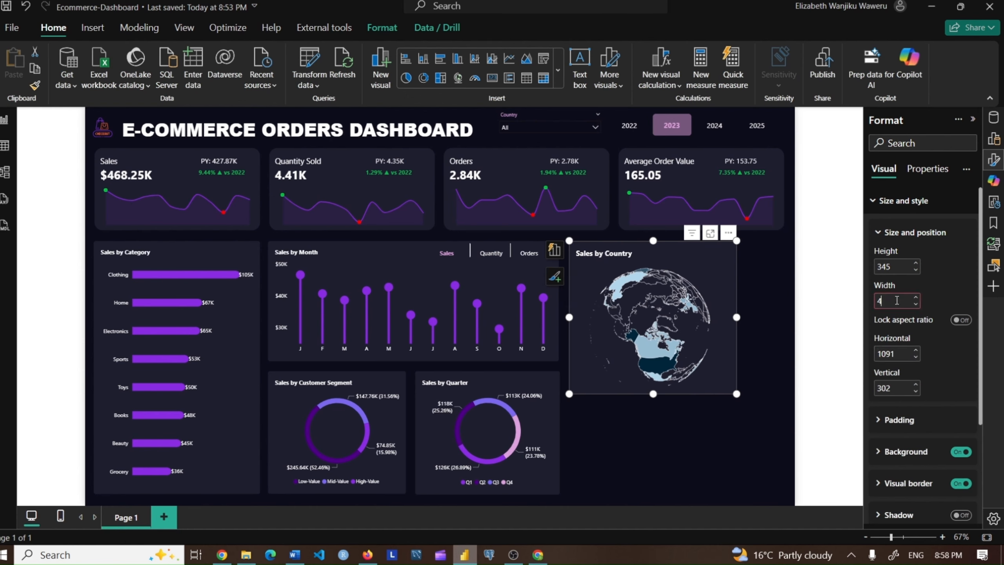
type("89")
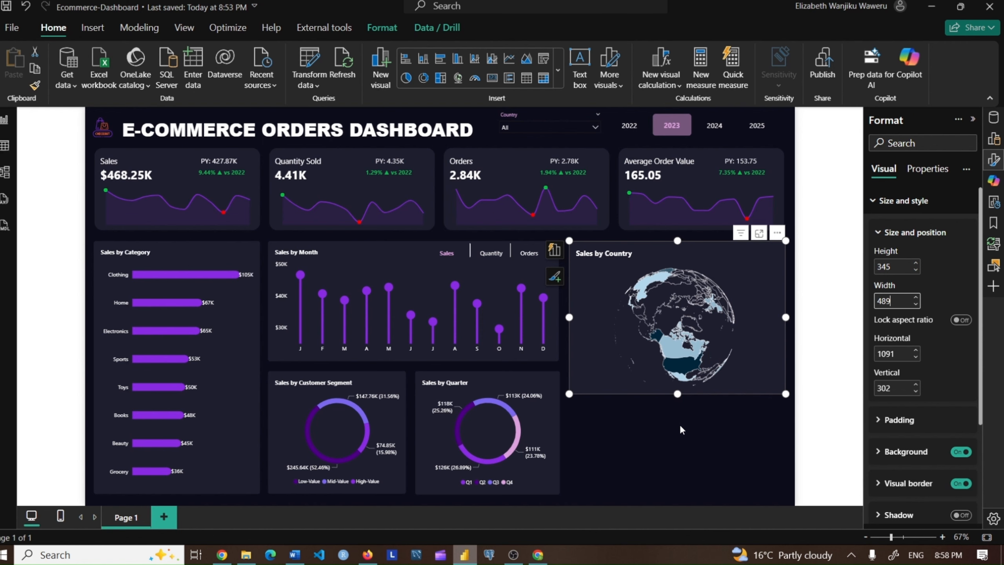
left_click(896, 200)
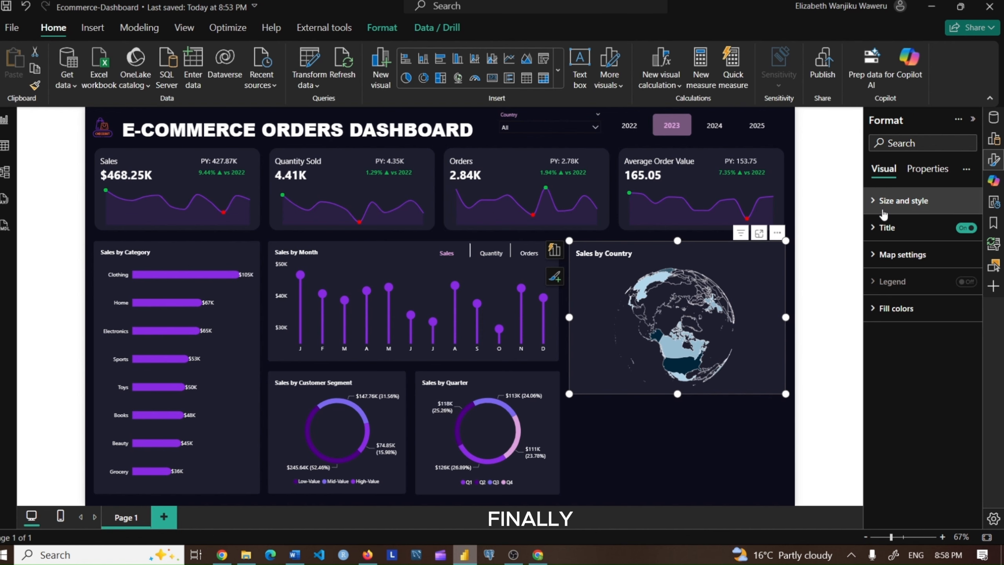
Set the Sales by Country map's title font size to 10
left_click(887, 233)
left_click(966, 367)
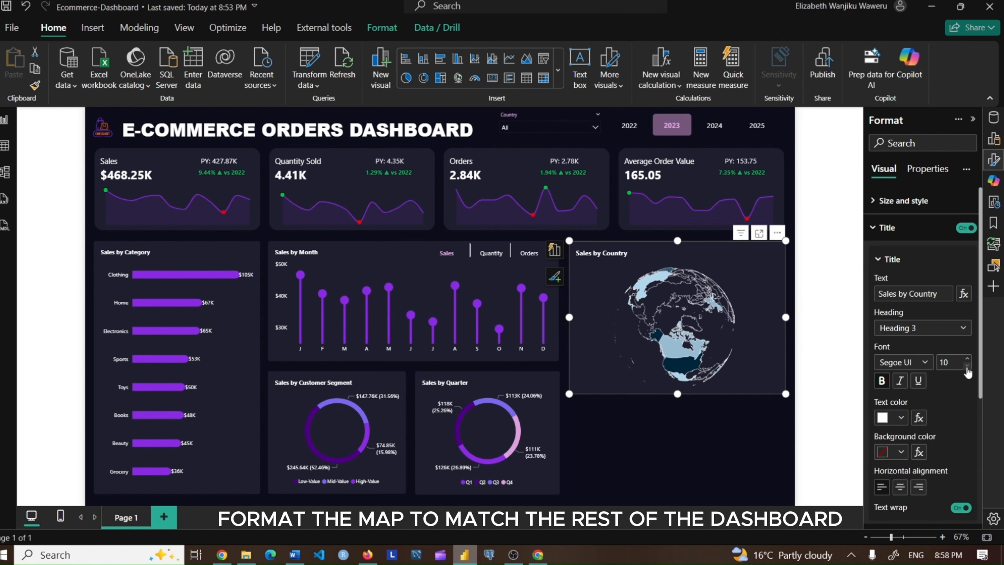
left_click(873, 229)
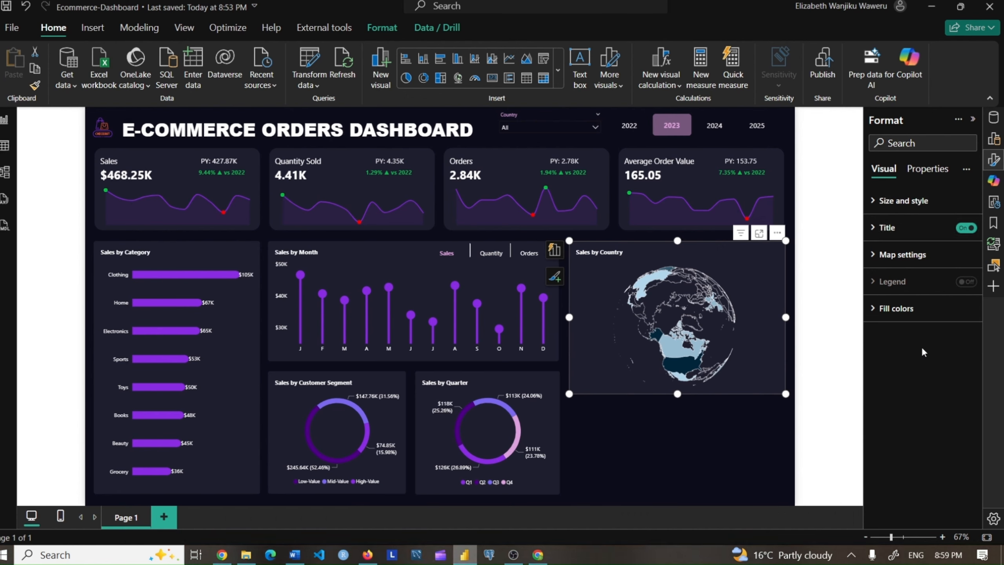
Turn on the gradient for the map's fill colors and set the minimum color to the light blue-violet shade
left_click(901, 310)
scroll(975, 356, "down", 1)
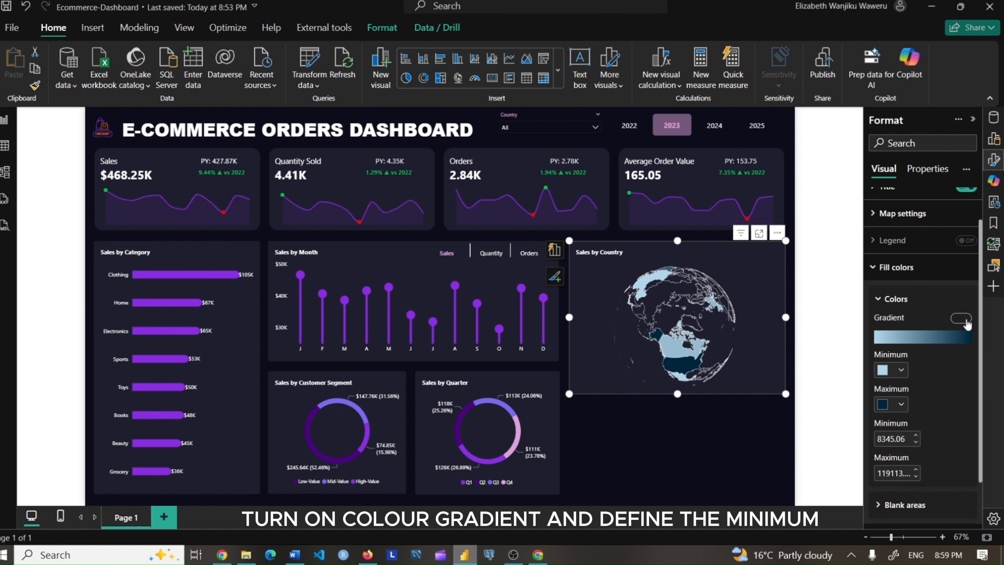
left_click(961, 318)
scroll(968, 328, "down", 3)
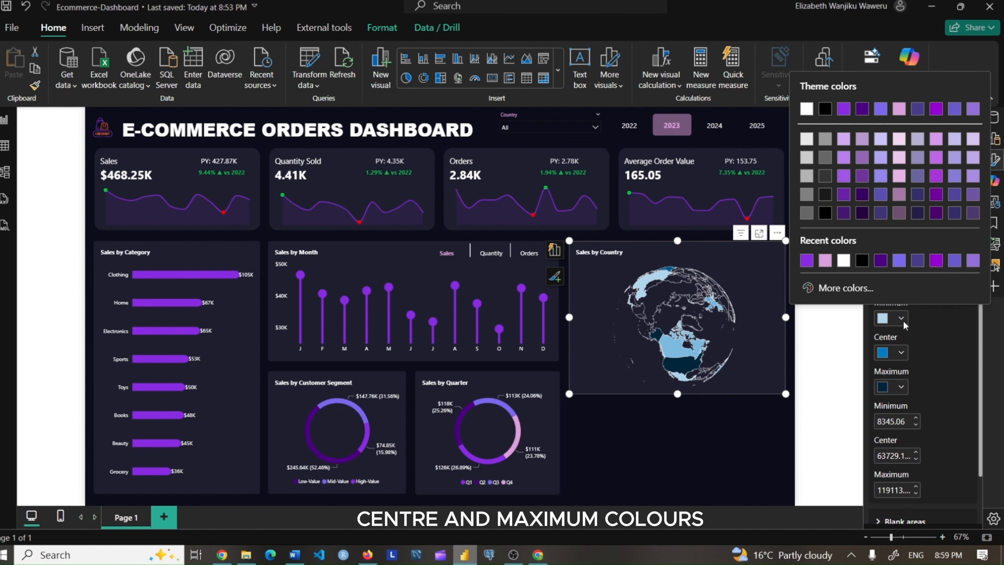
left_click(903, 320)
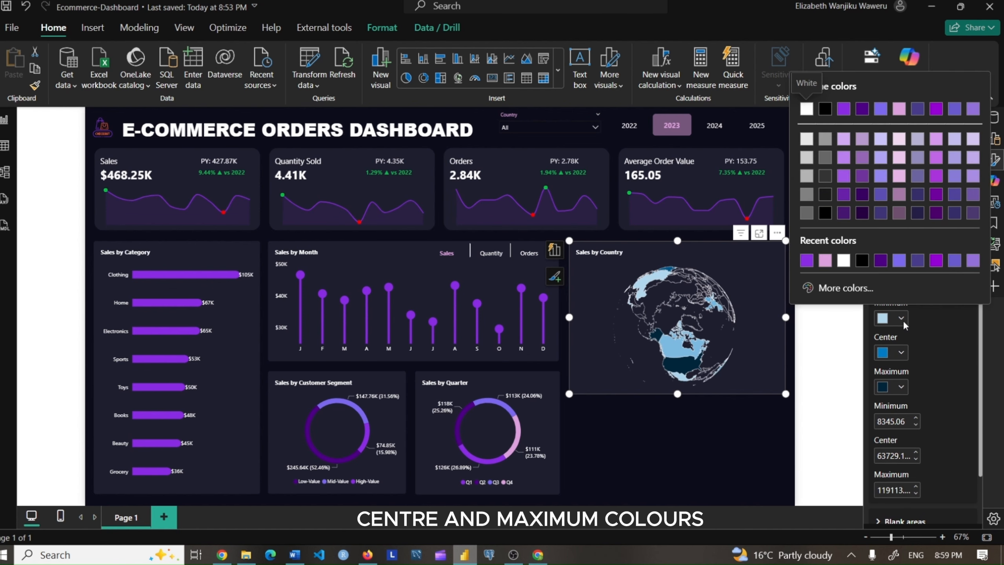
left_click(899, 262)
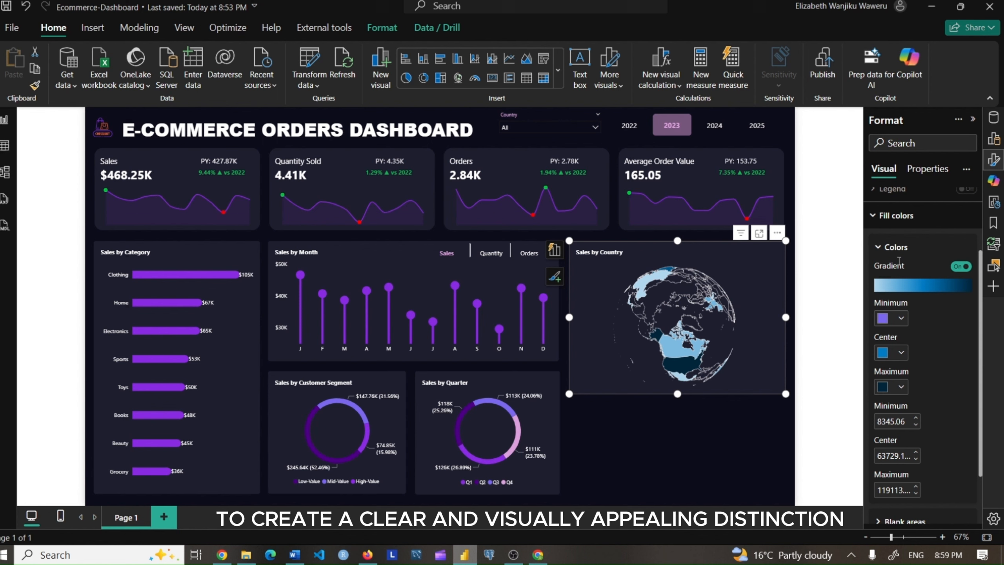
Set the map gradient's center color to bright purple and its maximum color to dark purple, and deselect the map
left_click(901, 352)
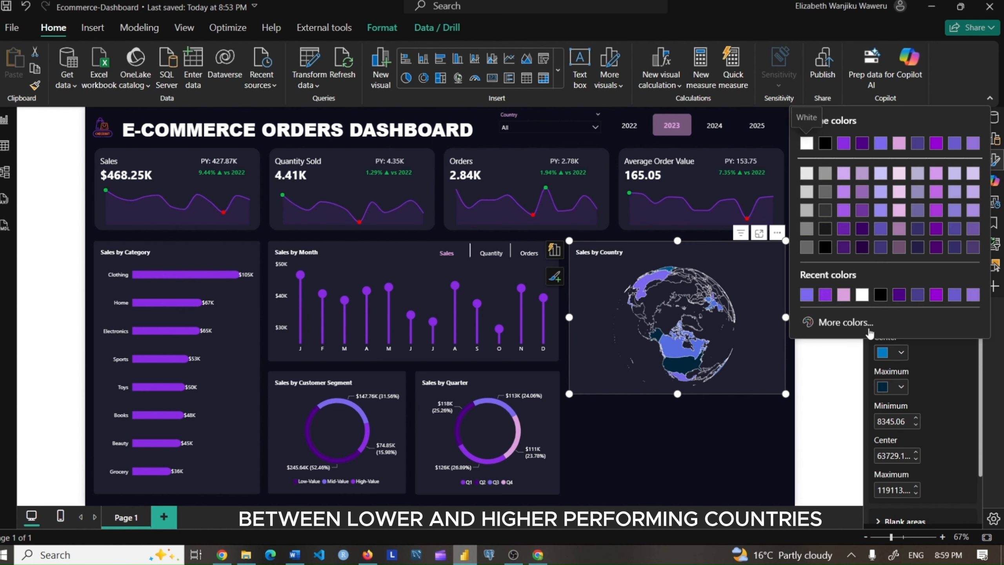
left_click(828, 301)
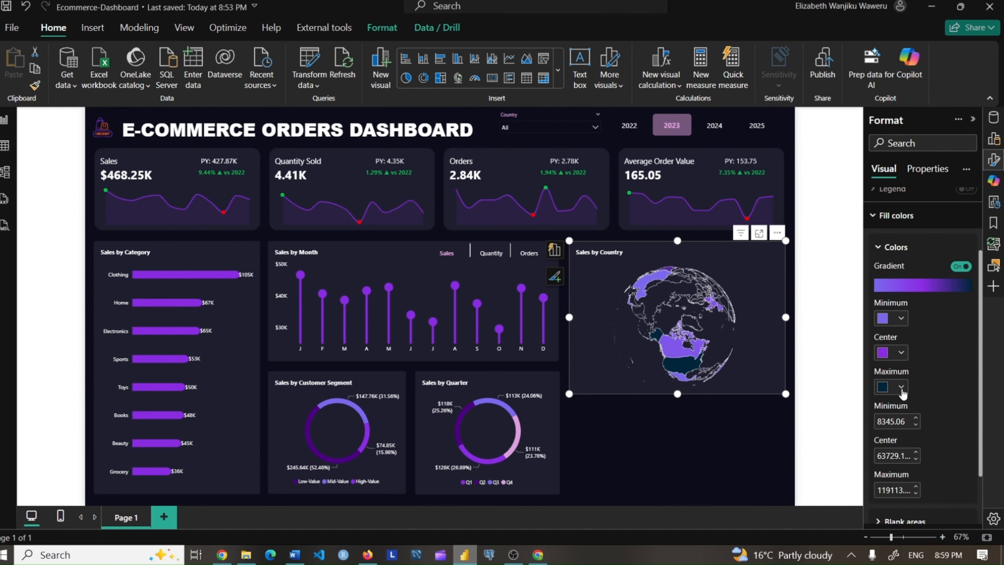
left_click(901, 387)
left_click(898, 331)
left_click(704, 452)
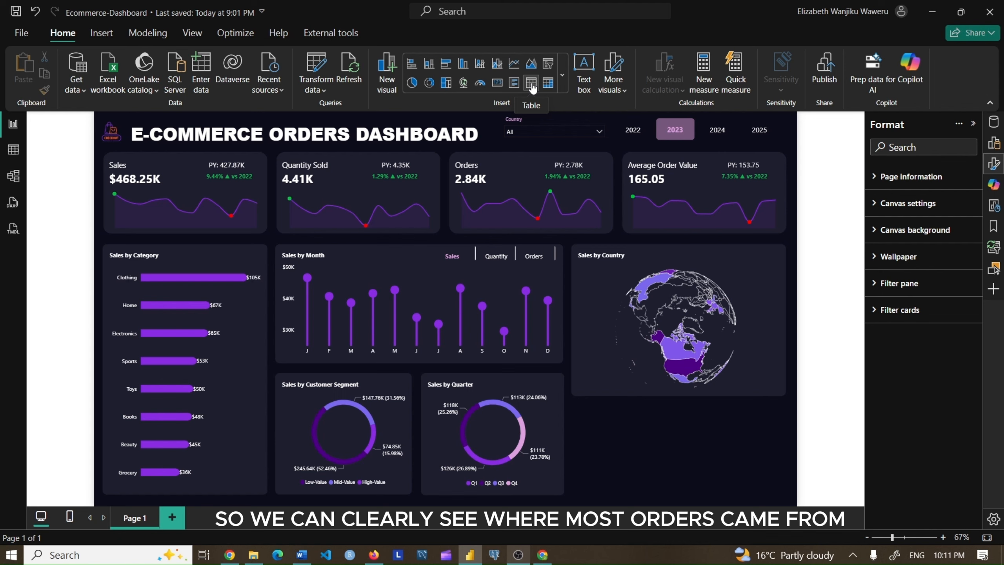
Insert a table below the Sales by Country map with the country field from Dim_Customer as its column
left_click(532, 84)
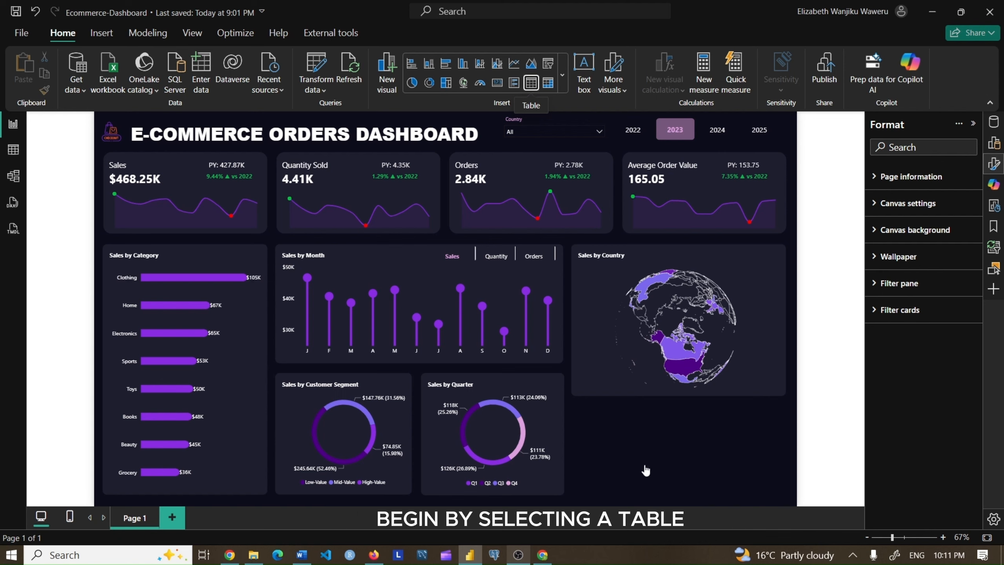
left_click(483, 394)
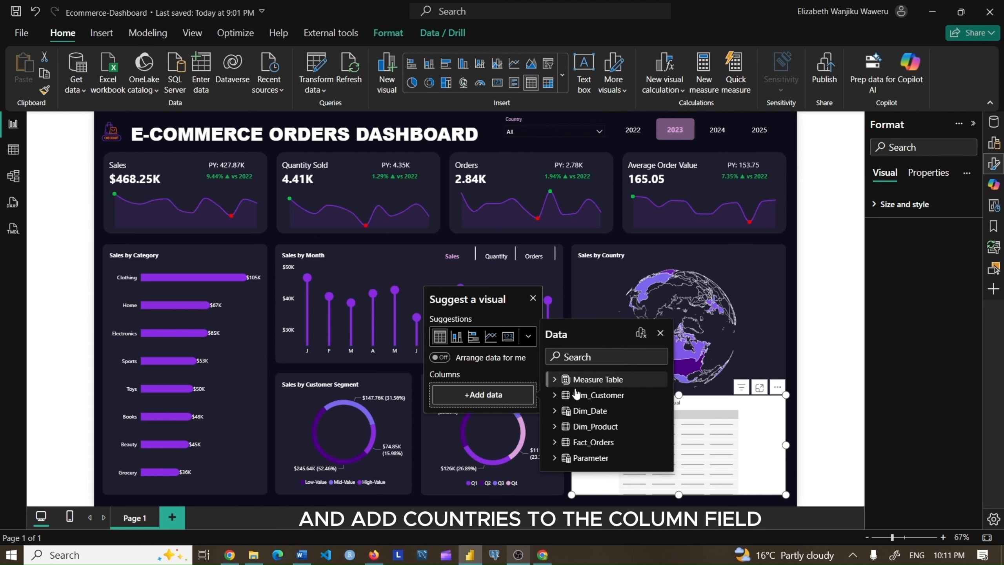
left_click(554, 394)
left_click(611, 411)
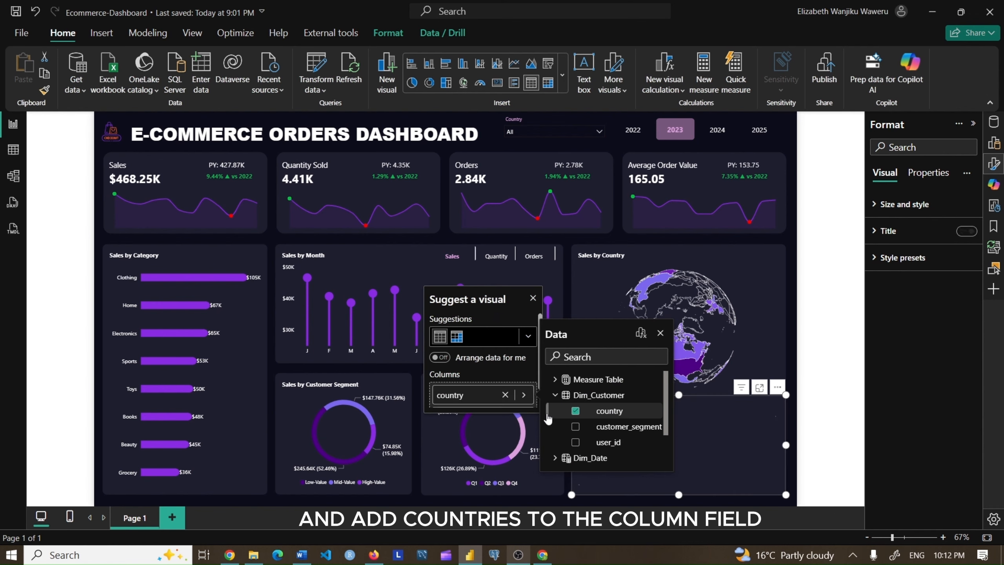
left_click(656, 419)
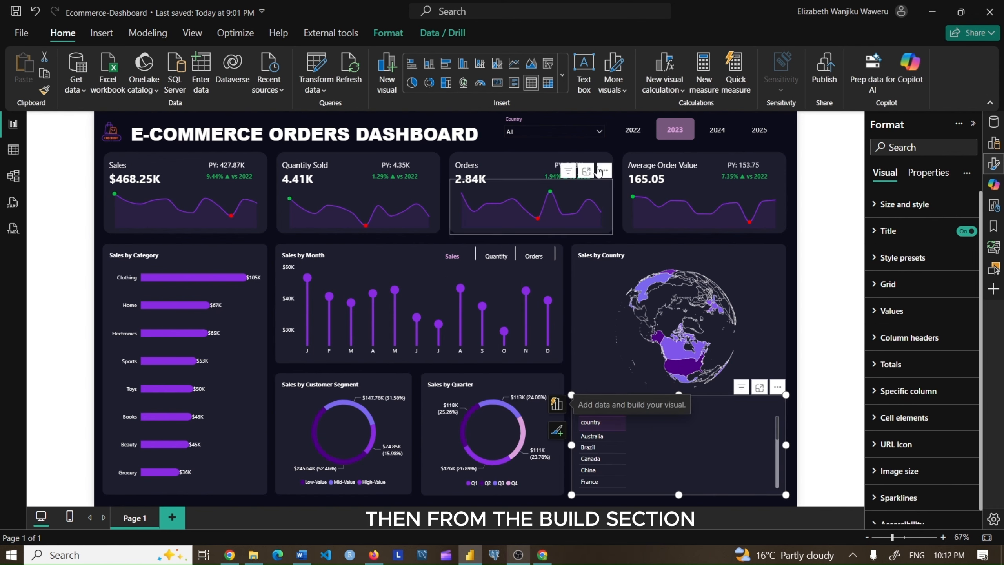
Rename the new table's country column for this visual to "Country [Top 5]"
left_click(993, 143)
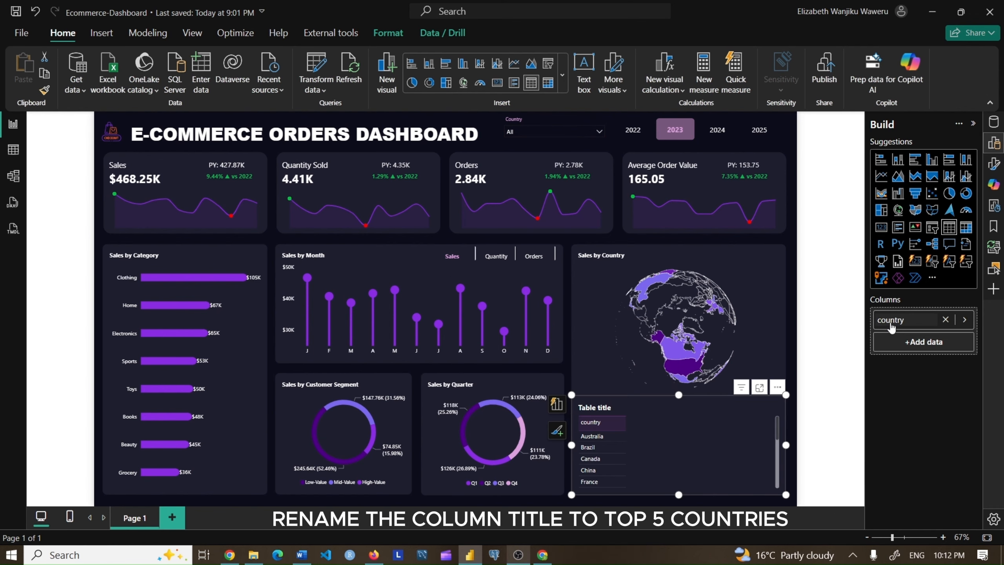
right_click(892, 323)
left_click(800, 338)
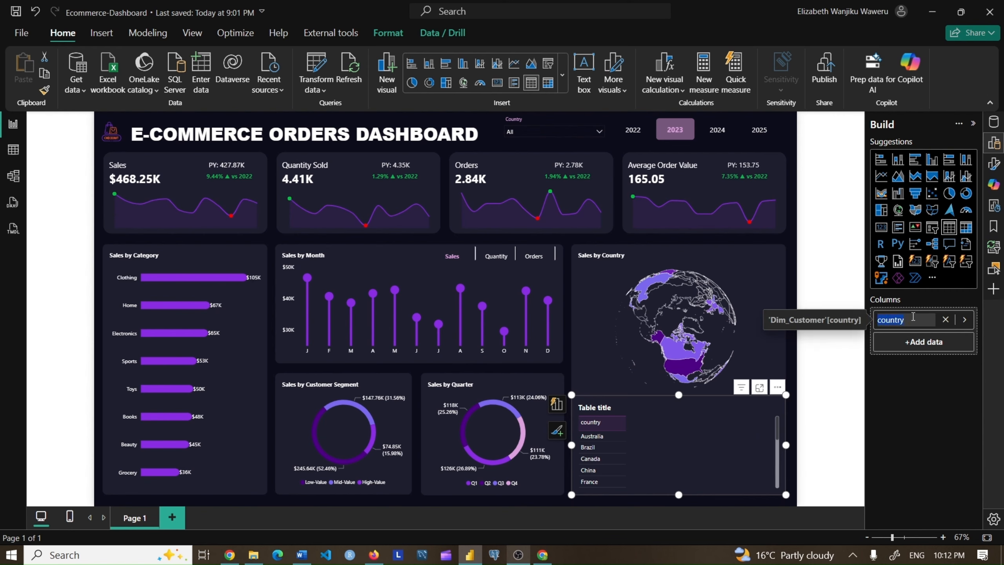
type("Top")
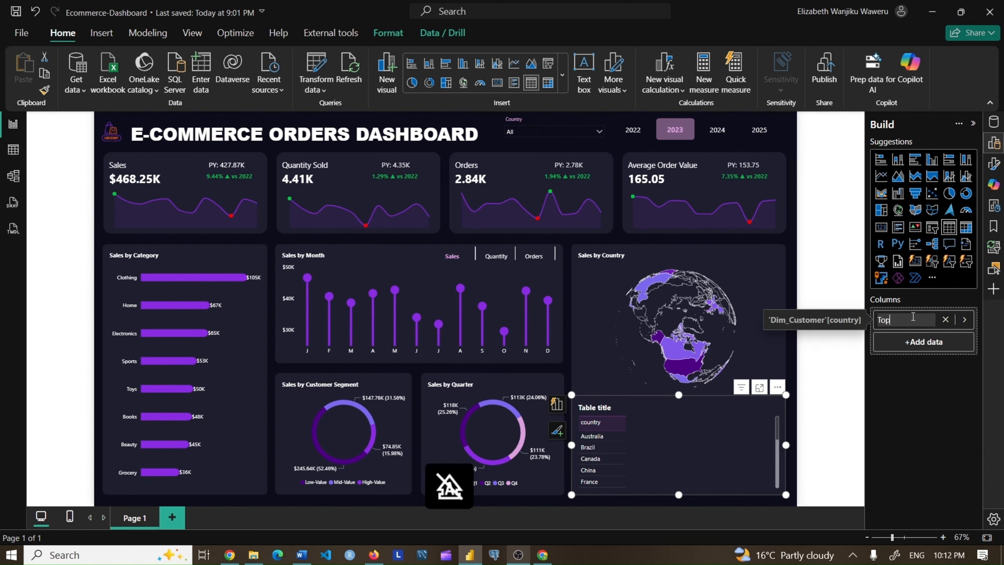
key("BackSpace")
key("BackSpace")
key("BackSpace")
type("Country [Top")
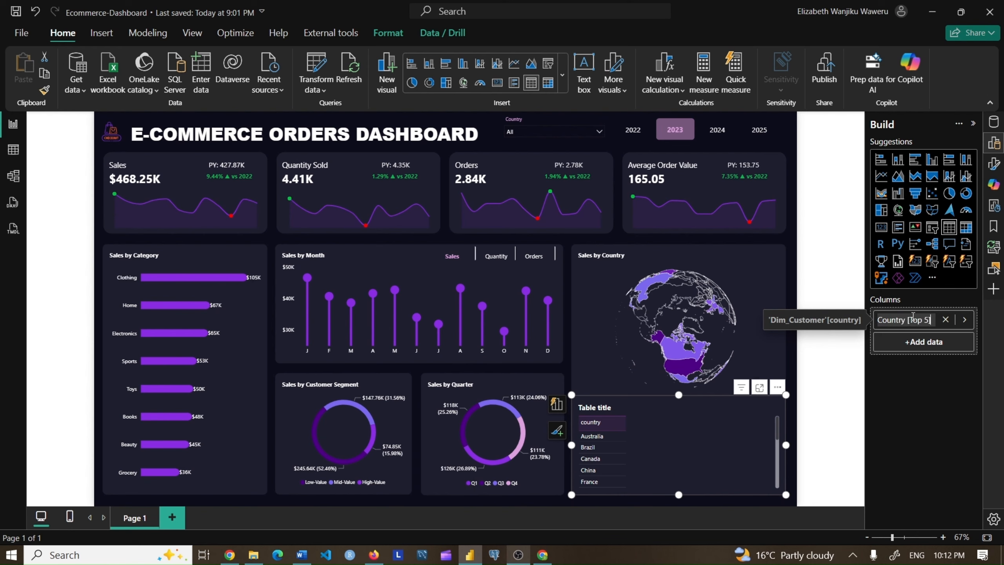
key("Return")
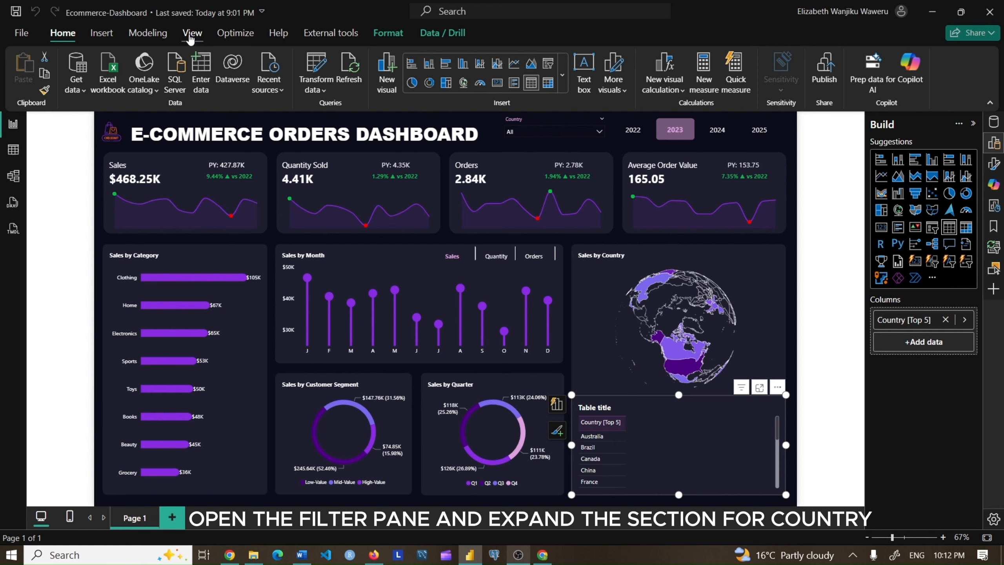
Show the filter pane and set the table's Country [Top 5] filter to Top N, showing the top 5 items
left_click(190, 33)
left_click(517, 71)
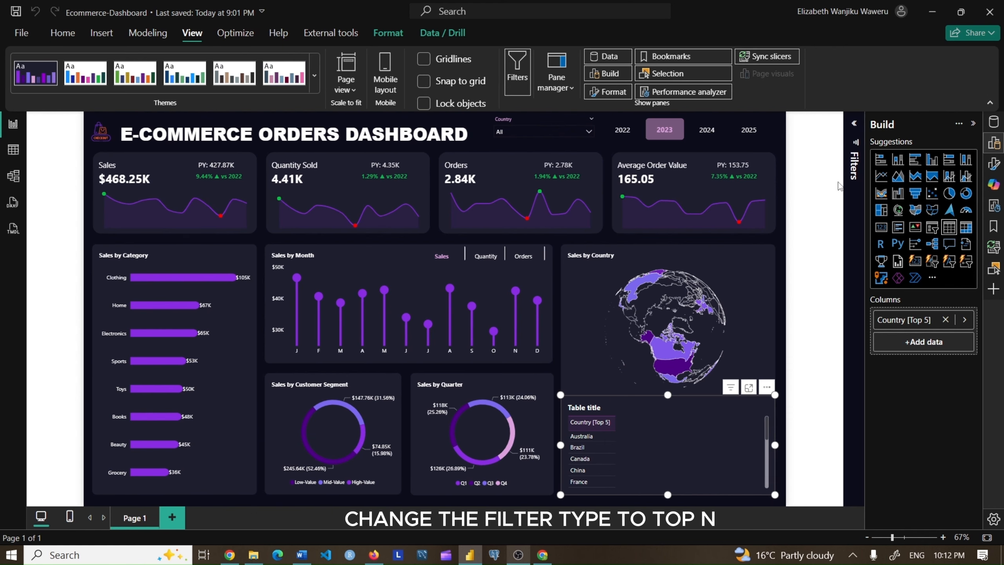
left_click(854, 123)
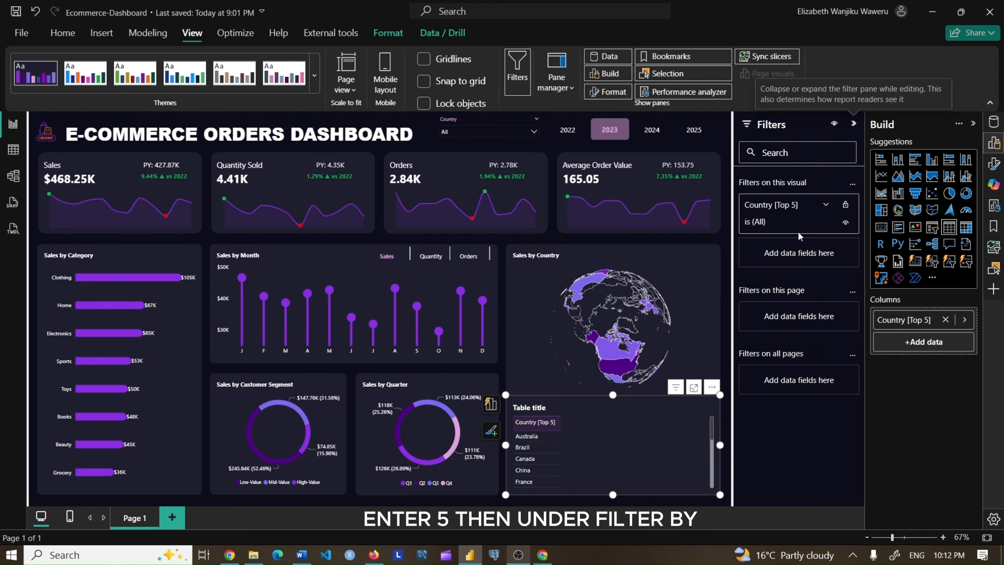
left_click(826, 204)
left_click(810, 260)
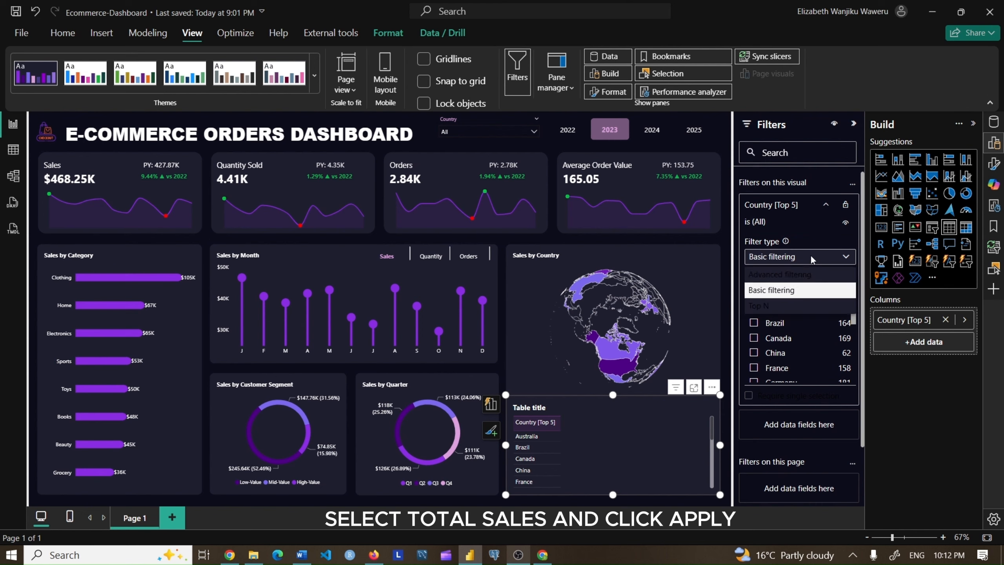
left_click(777, 307)
left_click(807, 291)
type("5")
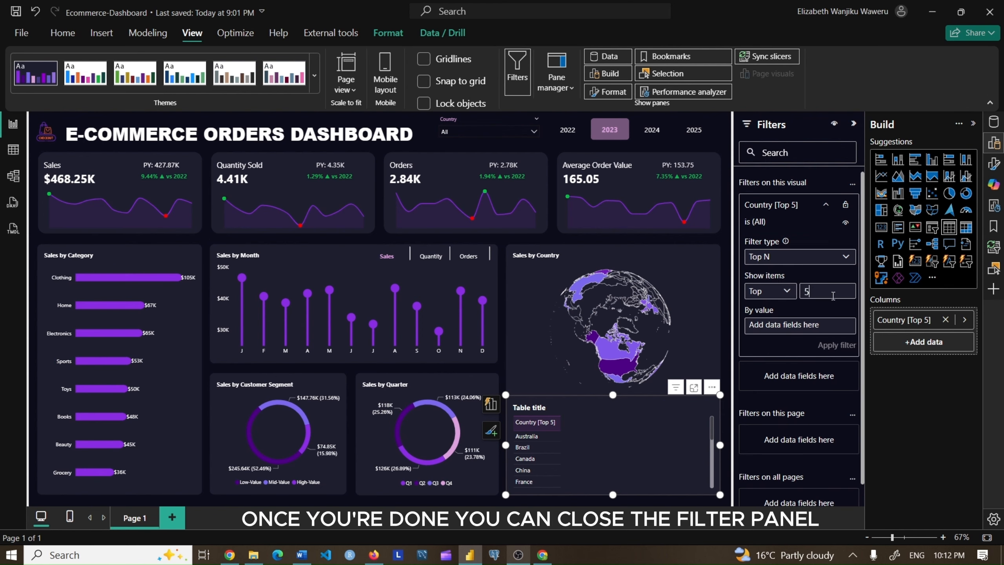
Use the Total Sales measure from Performance Metrics as the Top N value, apply the filter and hide the filter pane
left_click(993, 122)
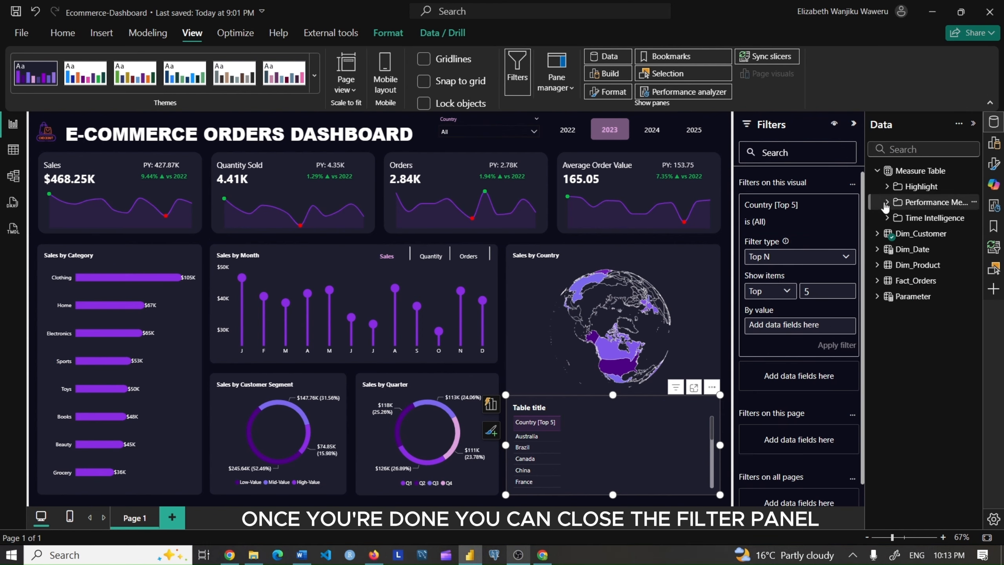
left_click_drag(946, 280, 787, 325)
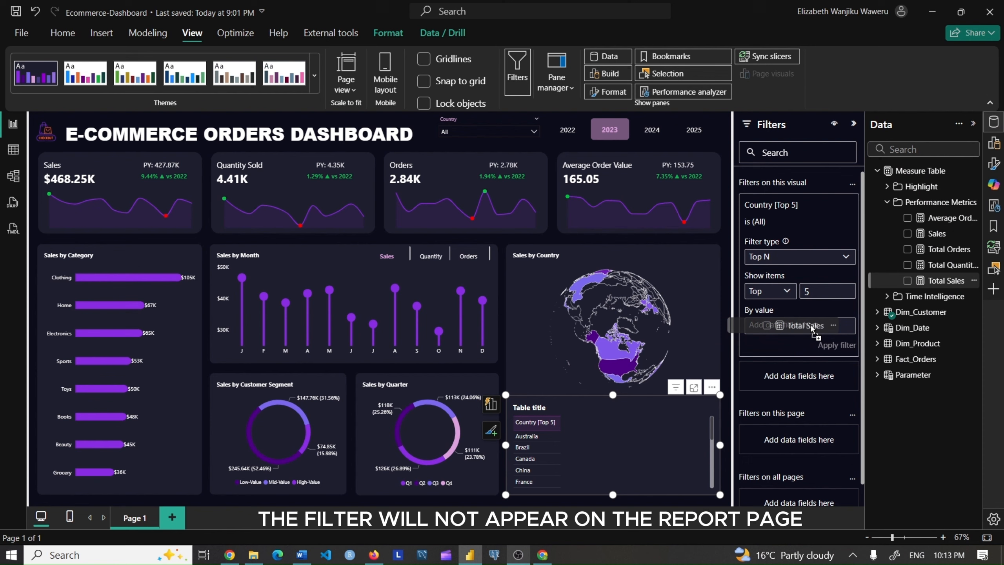
left_click(832, 344)
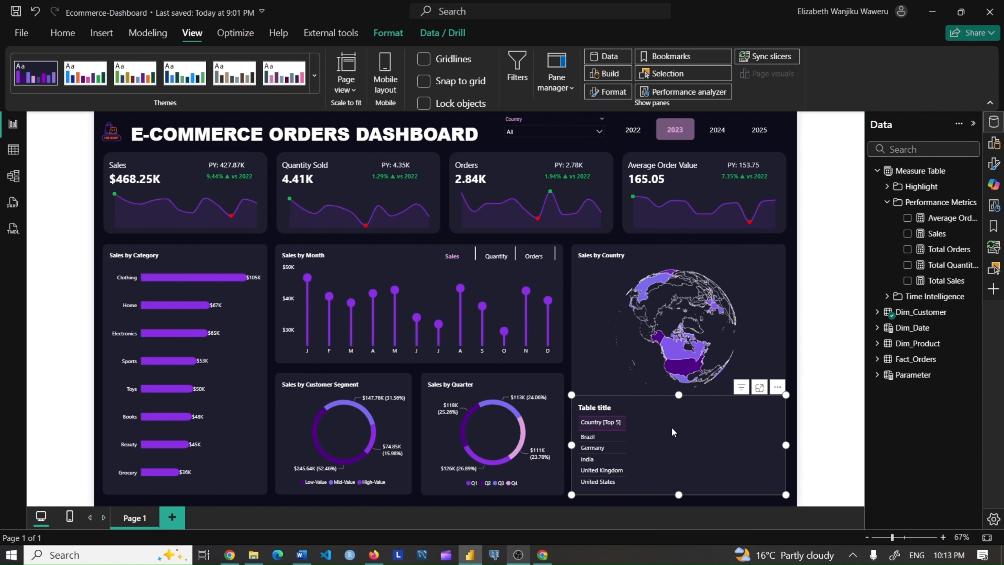
Turn off the title of the Country [Top 5] table
left_click(994, 163)
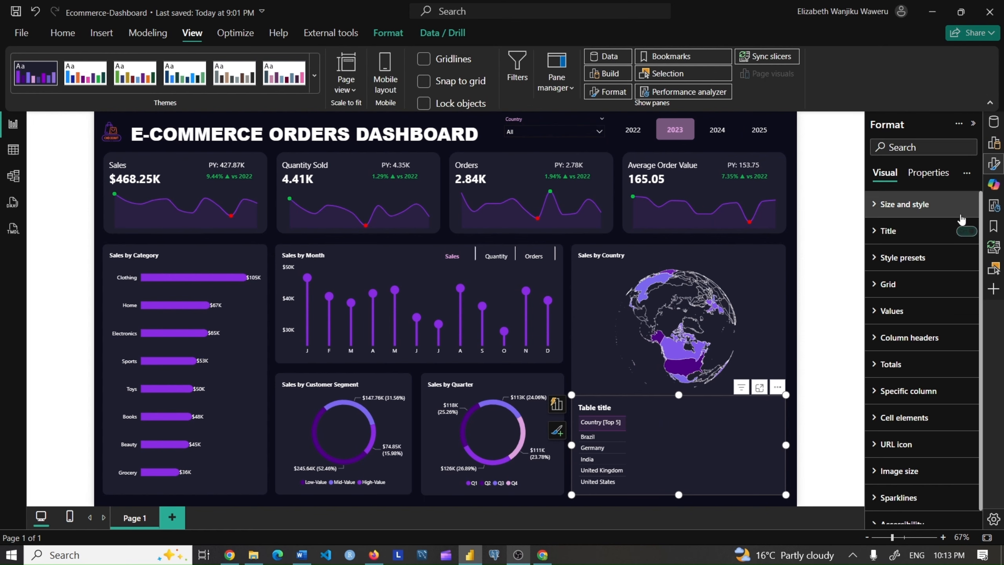
left_click(966, 231)
Examine the DAX formula of the Sales % measure in the Time Intelligence Sales folder
left_click(994, 144)
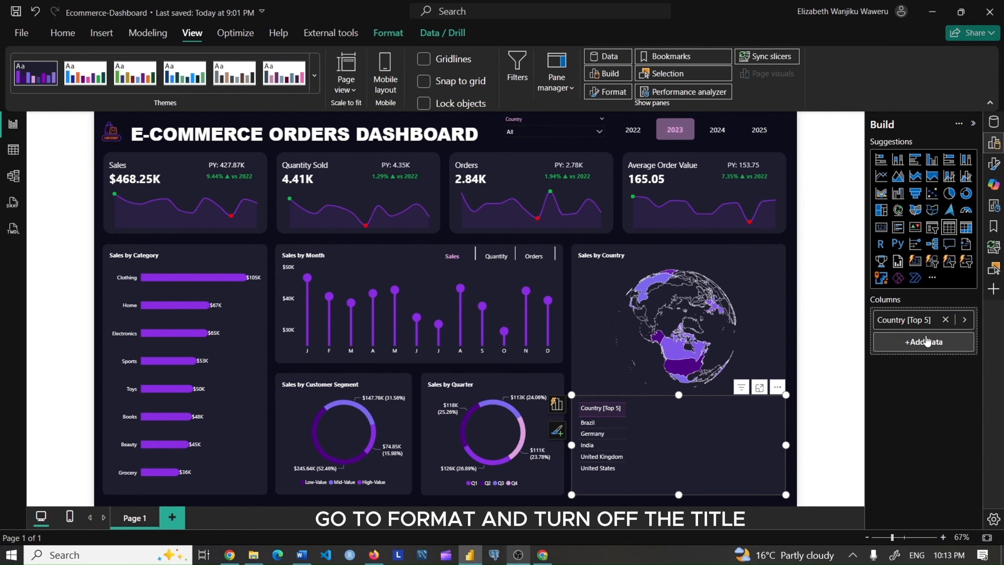
left_click(924, 341)
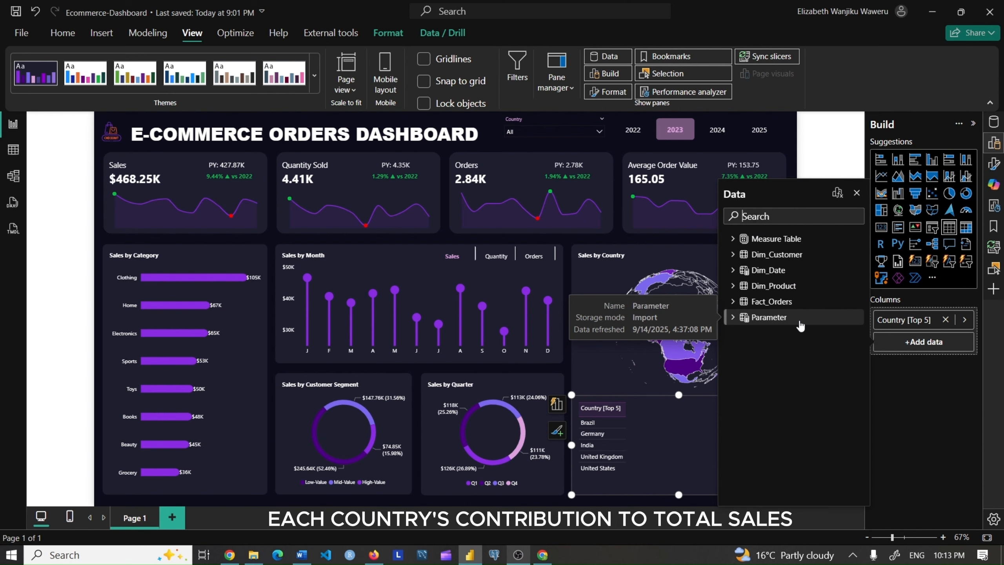
left_click(993, 122)
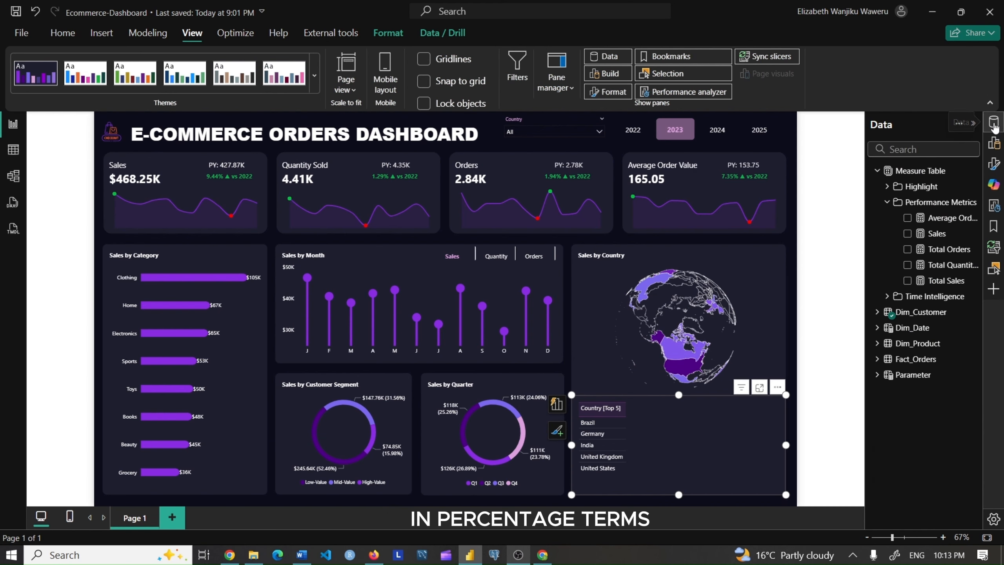
left_click(887, 202)
left_click(887, 217)
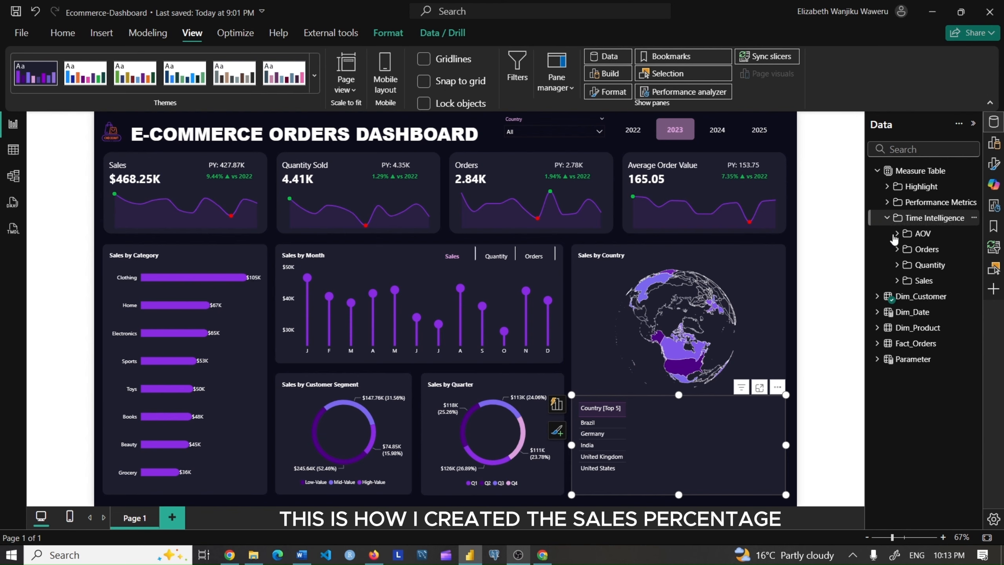
left_click(897, 281)
left_click(949, 296)
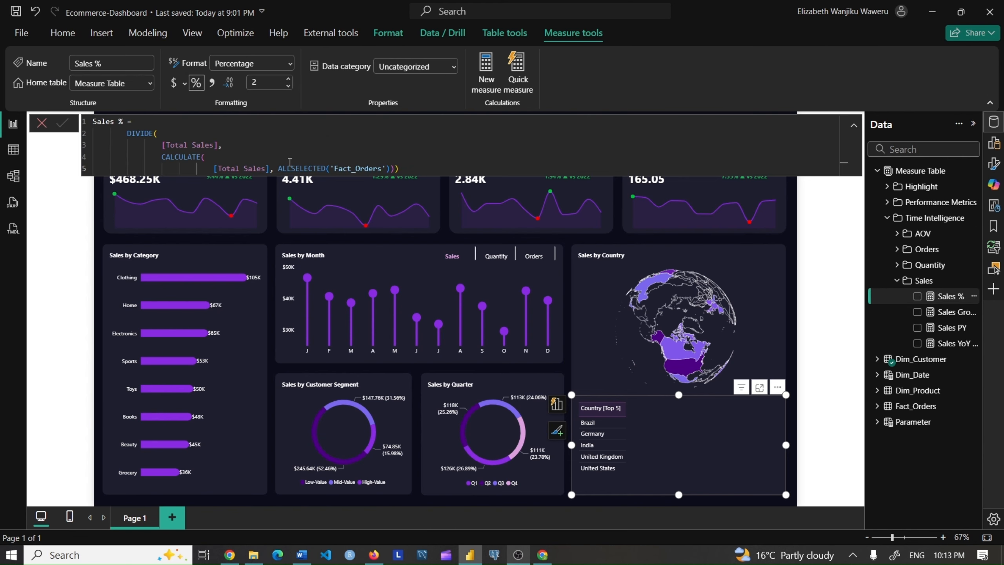
Add the Sales % measure from Measure Table's Time Intelligence Sales folder as the table's second column
left_click(994, 163)
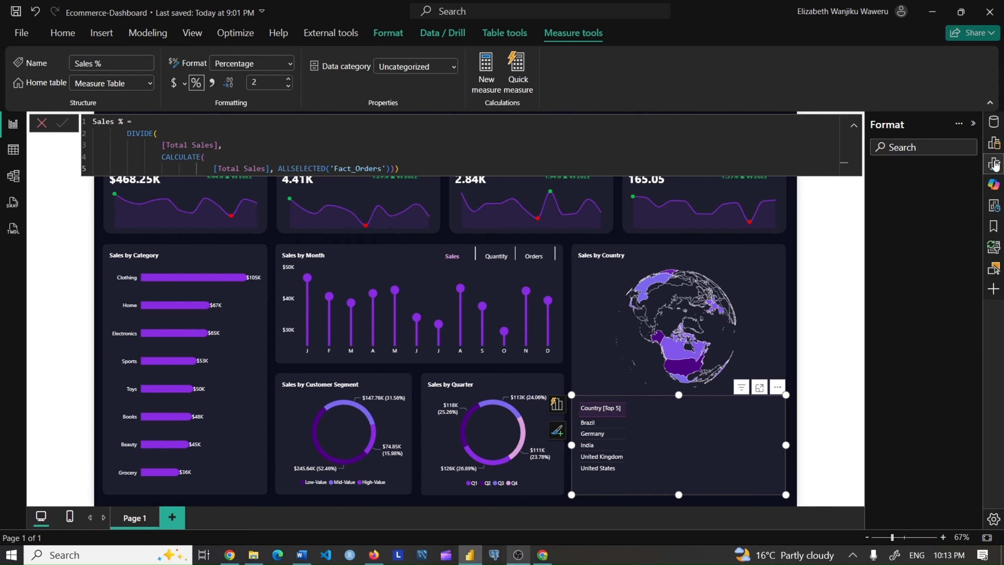
left_click(994, 143)
left_click(923, 342)
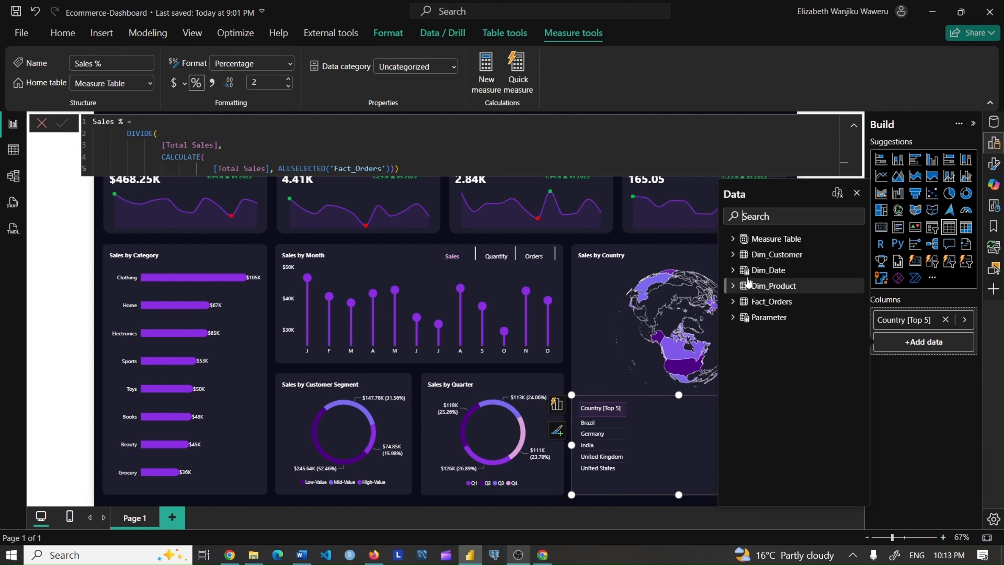
left_click(733, 239)
left_click(742, 286)
left_click(753, 348)
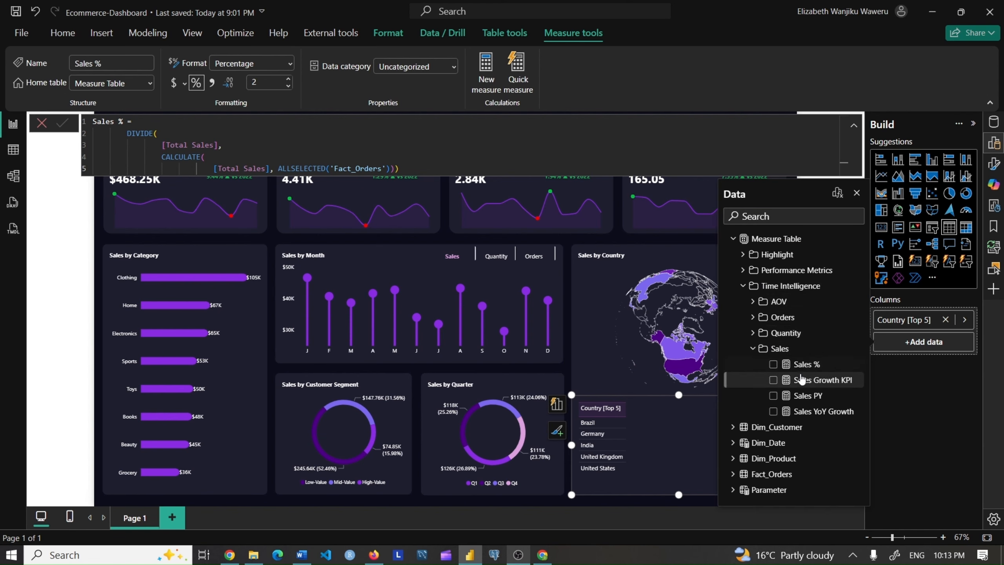
left_click(798, 364)
left_click(741, 285)
left_click(856, 192)
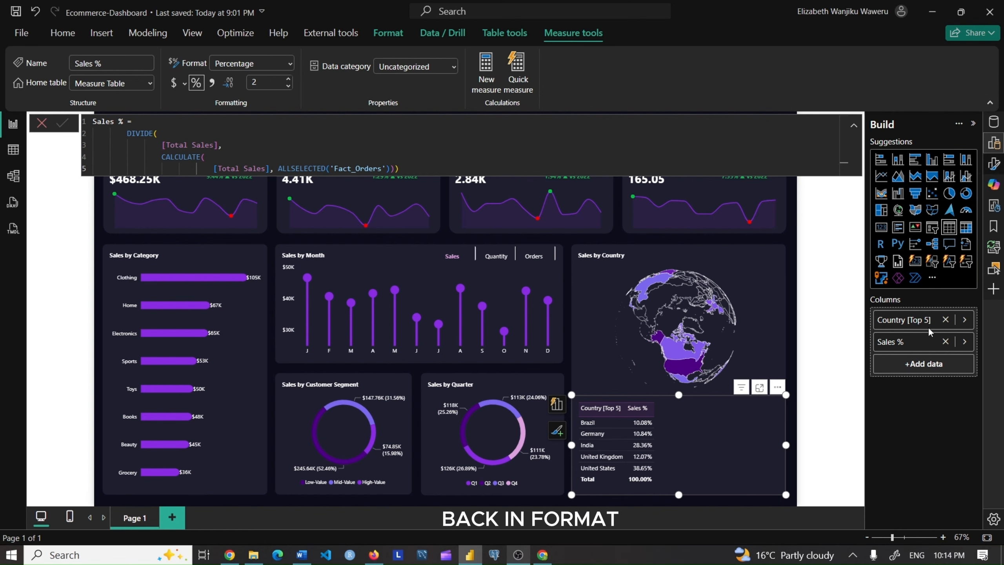
Turn off the totals row of the Country [Top 5] table
left_click(994, 163)
left_click(909, 366)
left_click(956, 392)
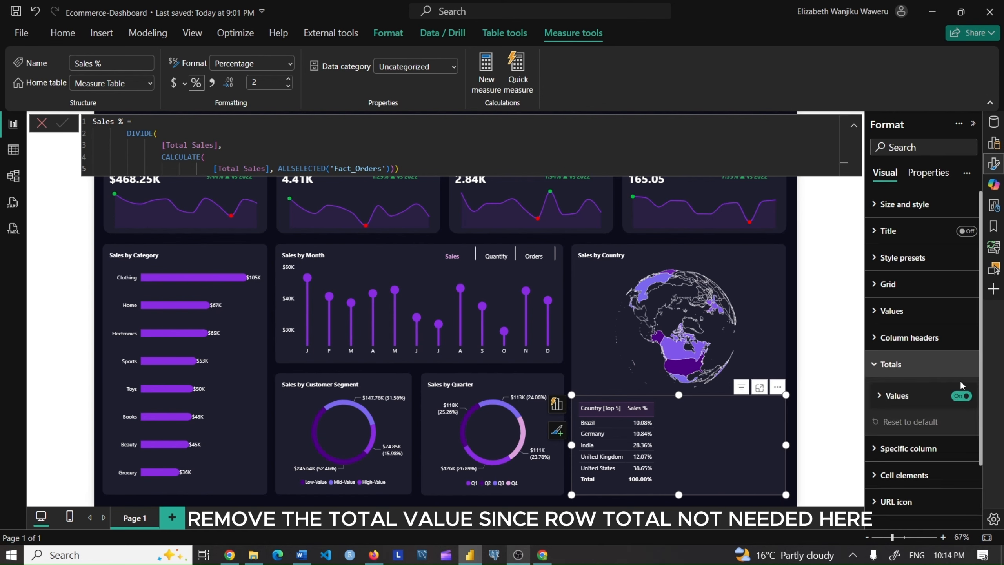
left_click(900, 370)
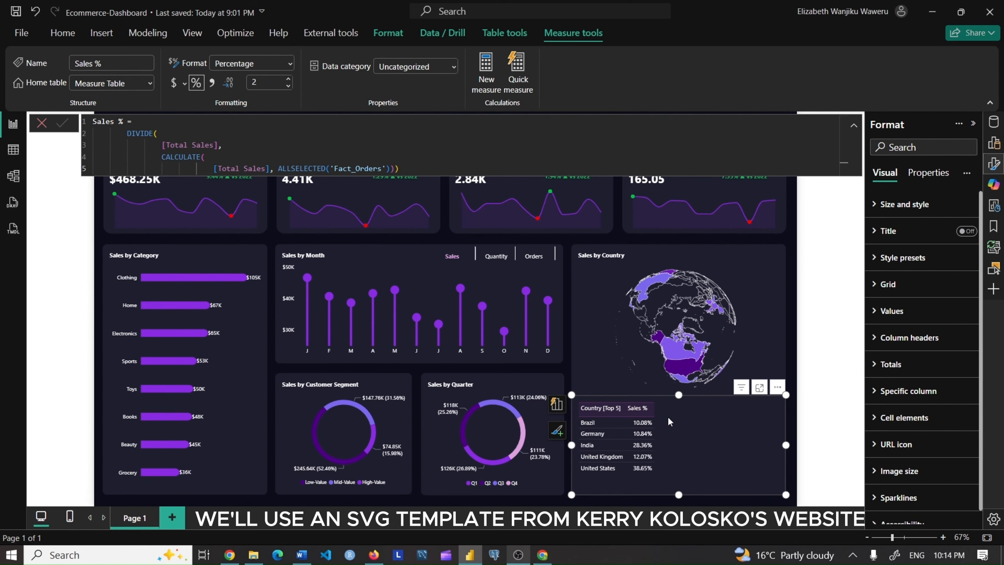
Switch to Chrome, search the web for "kerry kolosko" in a new tab and open the kerrykolosko.com site
left_click(542, 555)
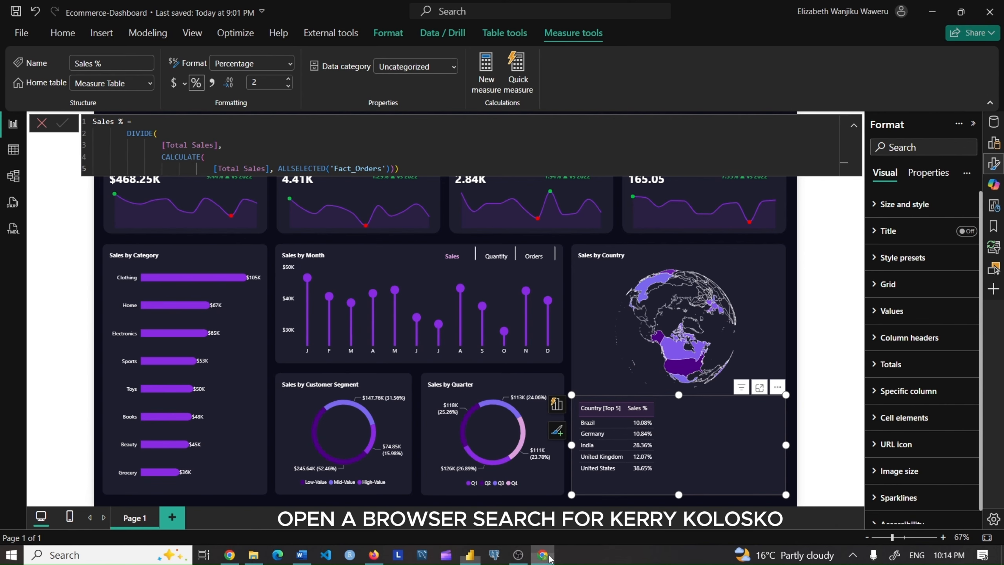
left_click(347, 13)
left_click(322, 40)
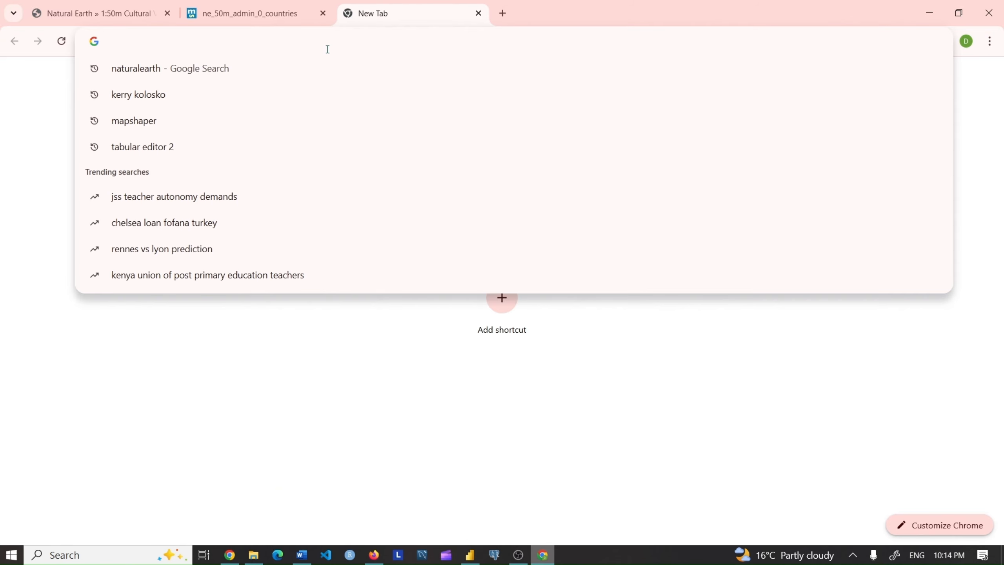
type("kerry kolosko")
key("Return")
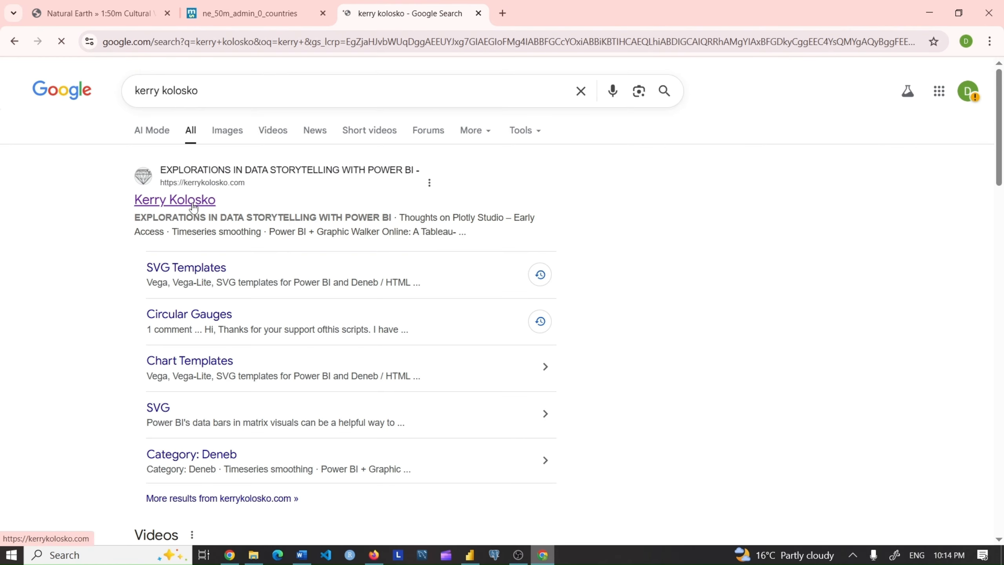
left_click(193, 204)
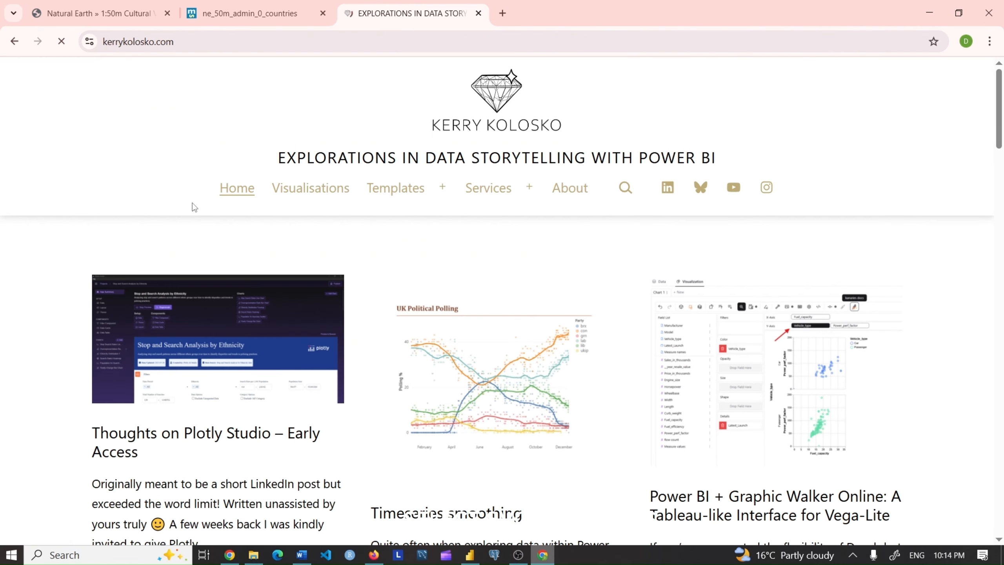
Open the Circular Gauges page from the site's SVG Templates and copy the DAX code of the Pie measure
mouse_move(416, 192)
left_click(414, 249)
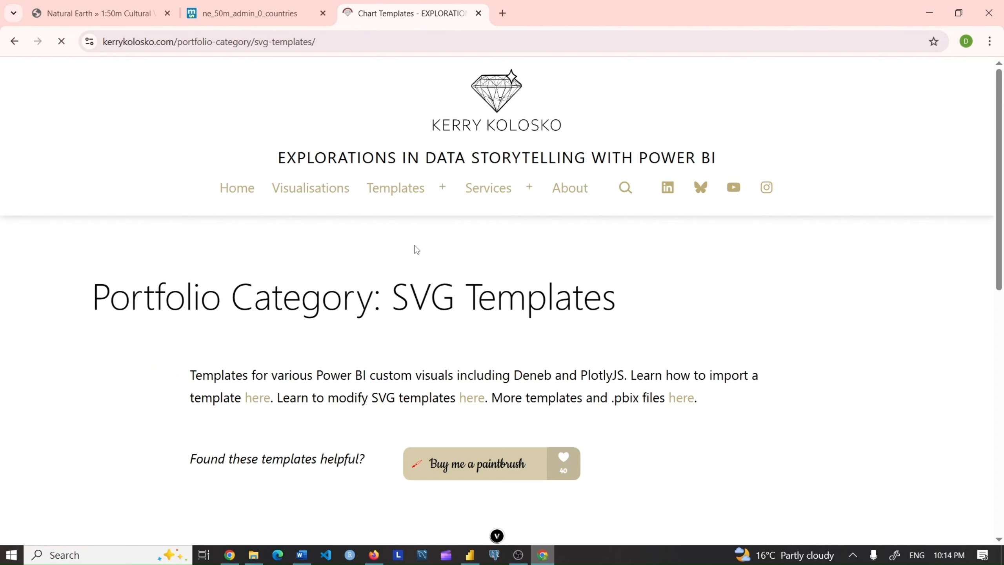
scroll(519, 280, "down", 15)
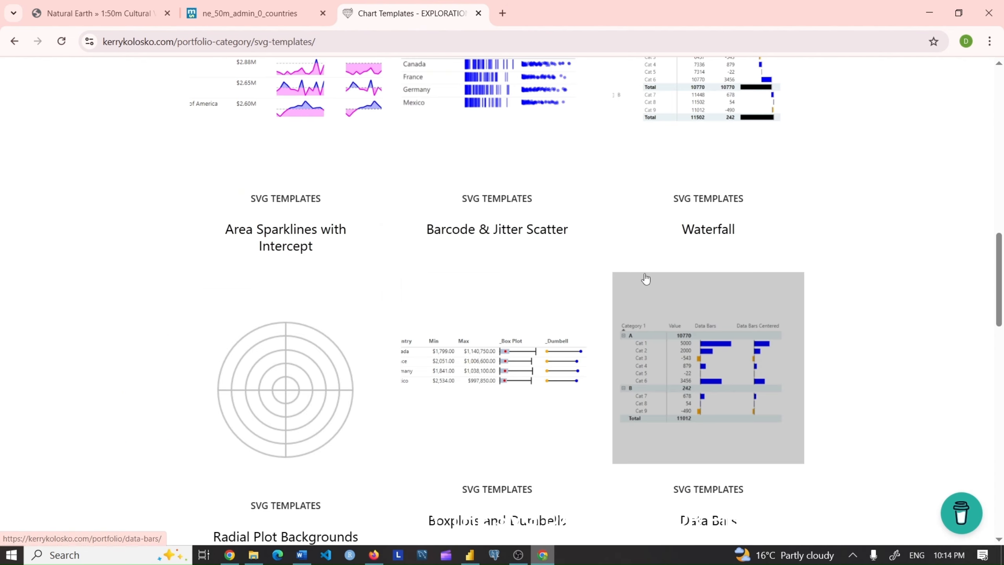
scroll(648, 277, "down", 10)
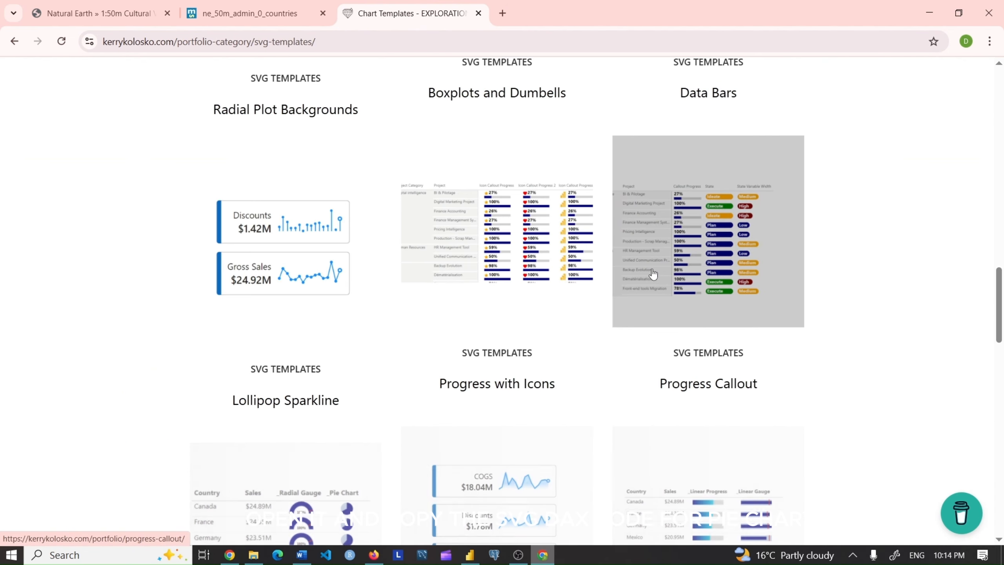
scroll(398, 331, "down", 5)
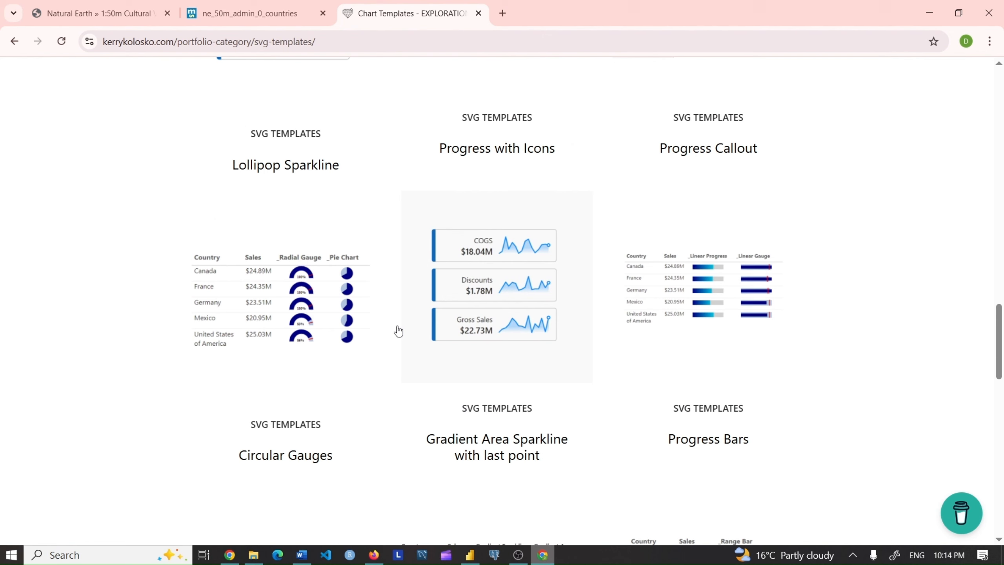
left_click(323, 280)
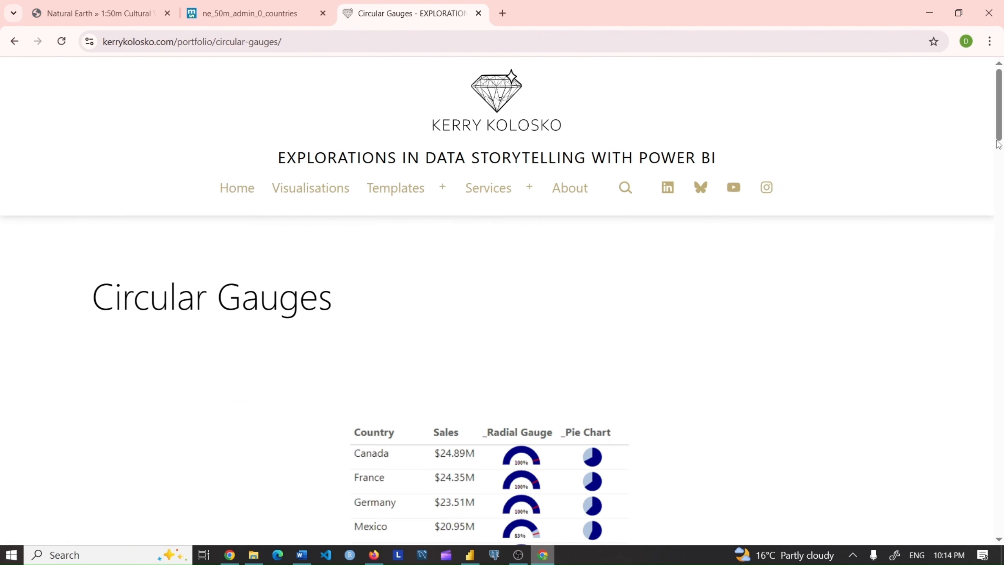
scroll(997, 144, "down", 10)
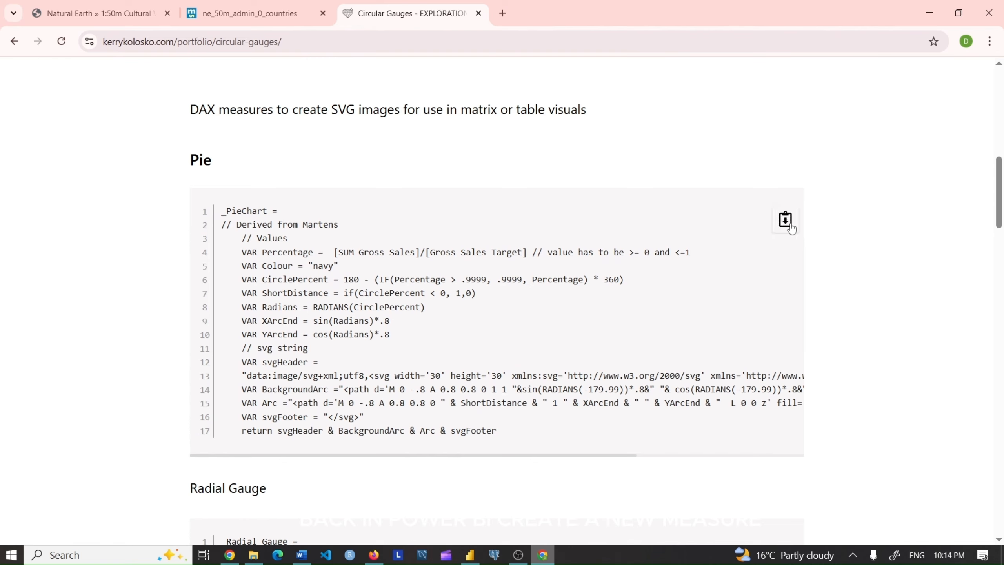
left_click(791, 228)
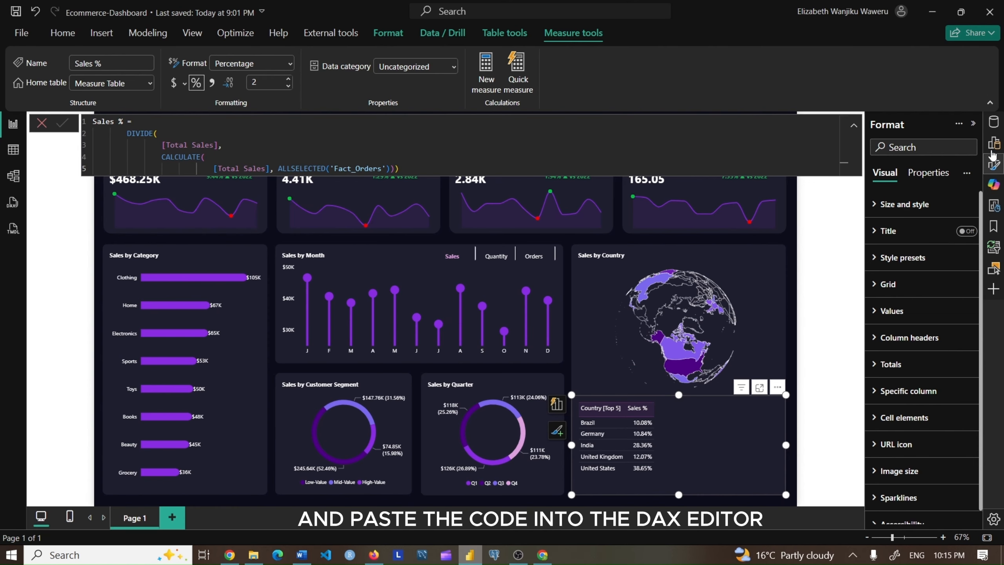
In Power BI, create a _PieChart measure in Measure Table from the adapted SVG code, using Total Sales over ALLSELECTED('Fact_Orders'), colour #8A2BE2 and background #DDA0DD
left_click(994, 121)
left_click(971, 171)
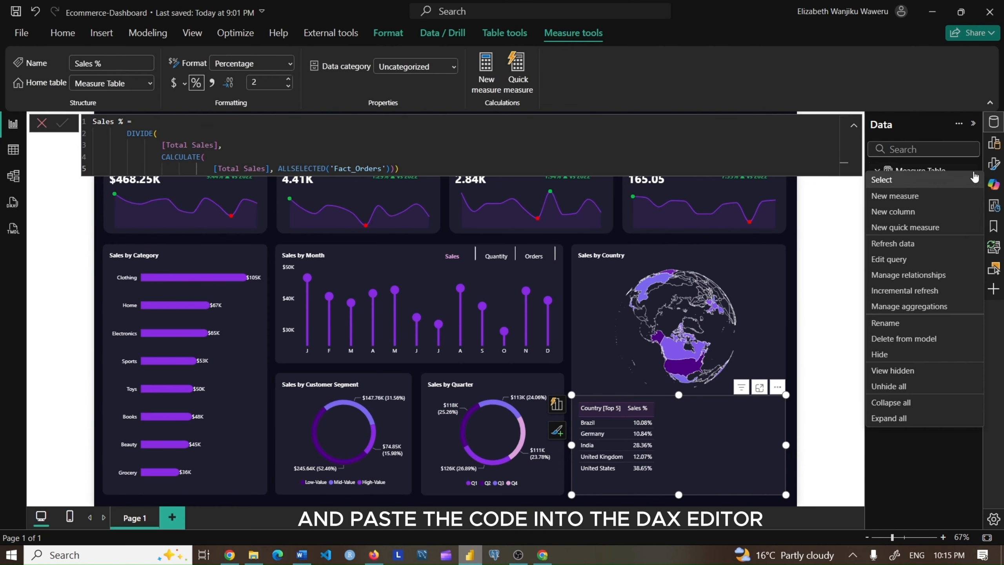
left_click(913, 197)
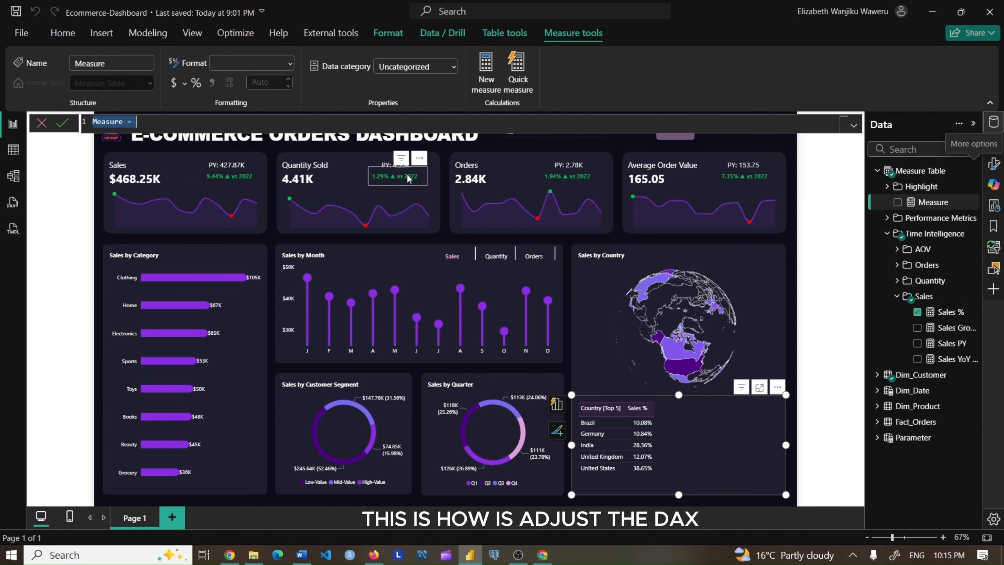
key("ctrl+v")
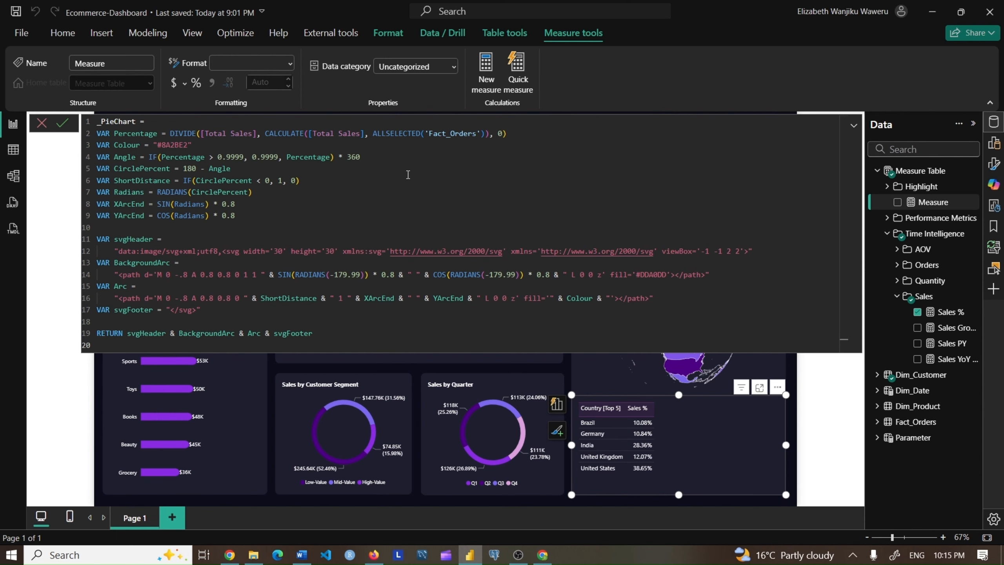
left_click(61, 124)
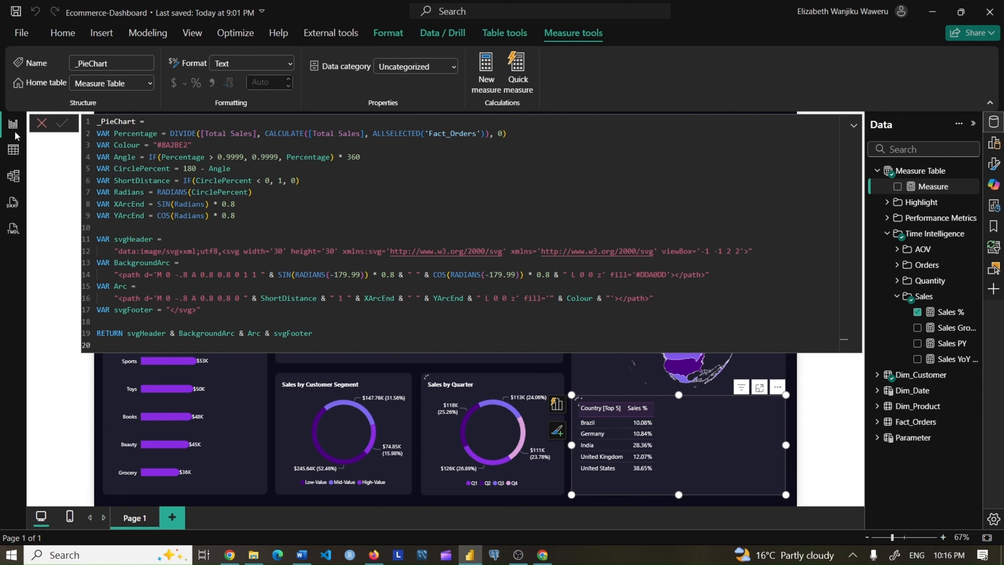
left_click(42, 124)
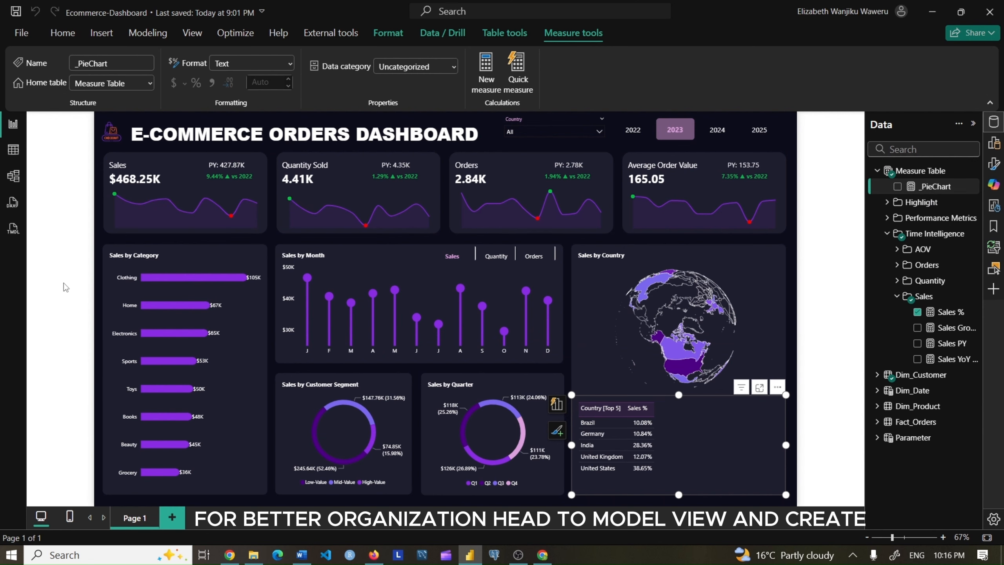
In the model view, put the _PieChart measure in a display folder named "Pie_SVG Chart"
left_click(13, 176)
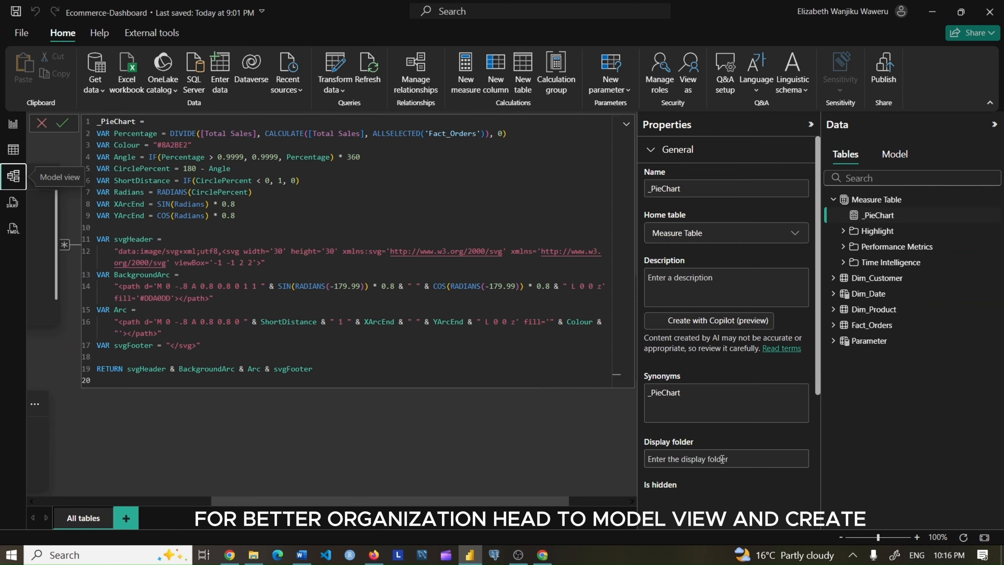
left_click(697, 459)
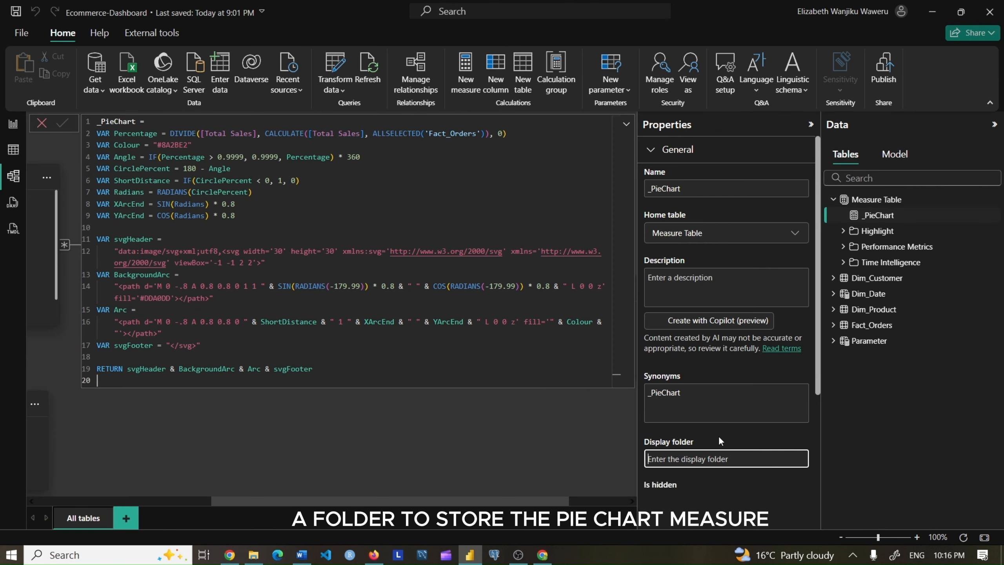
type("Pi")
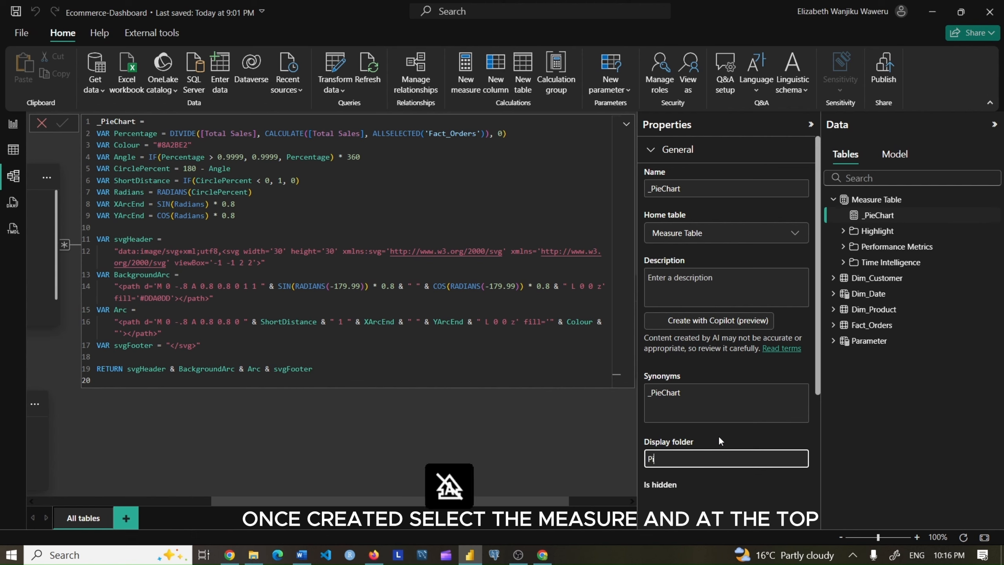
type("e")
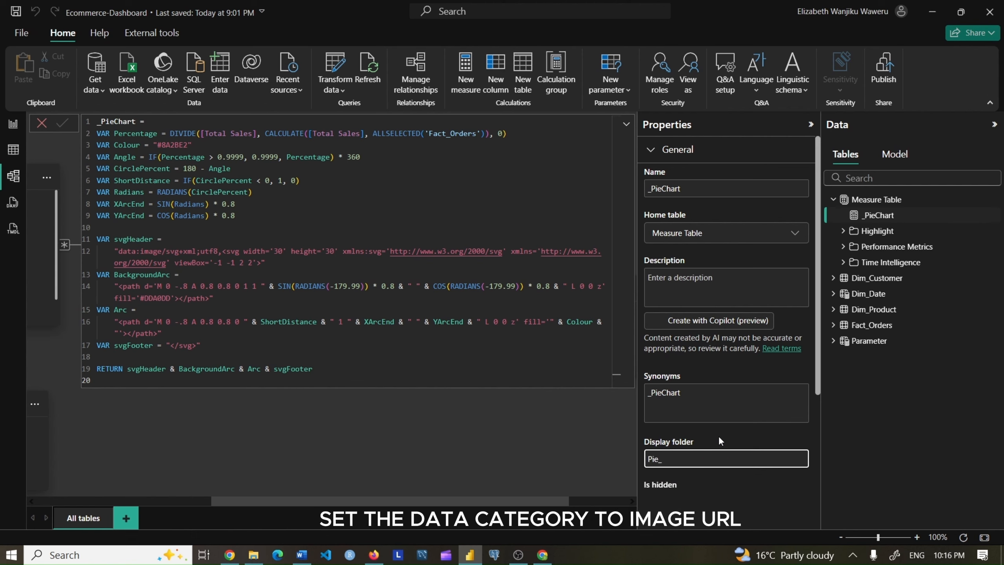
type("_SVG Chart")
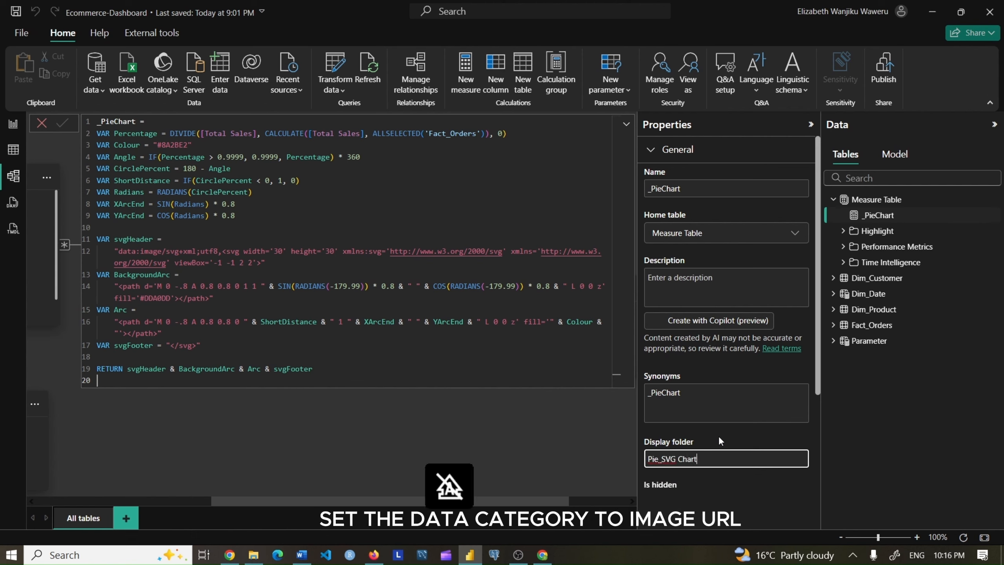
key("Return")
Return to the report view and set the _PieChart measure's data category to Image URL
left_click(13, 125)
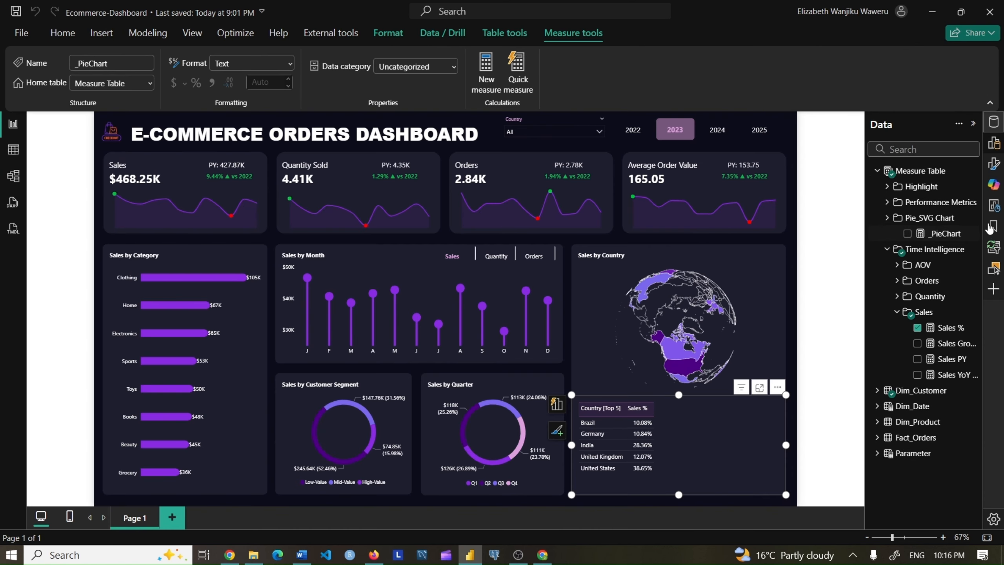
left_click(994, 143)
left_click(995, 130)
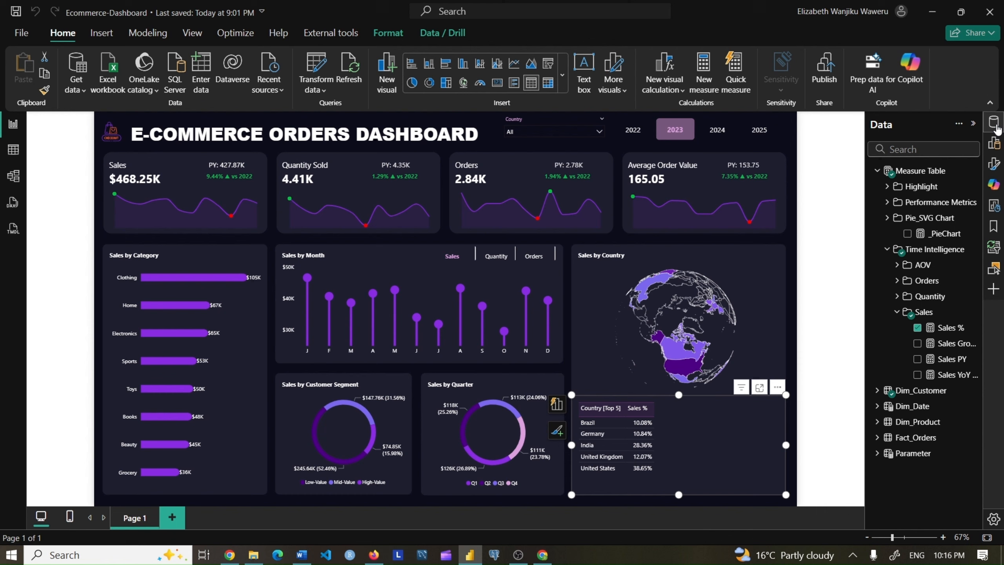
left_click(944, 234)
left_click(415, 66)
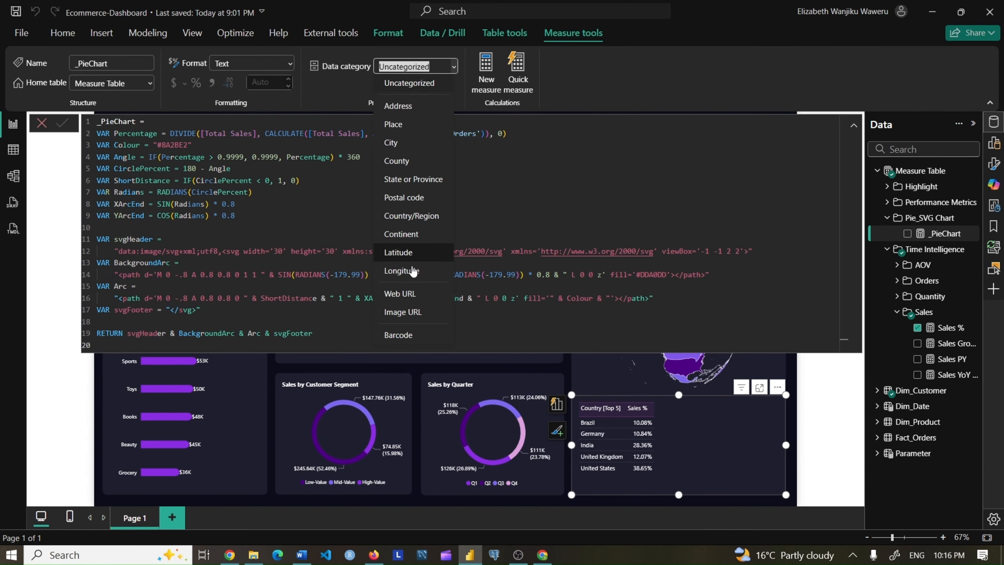
left_click(415, 318)
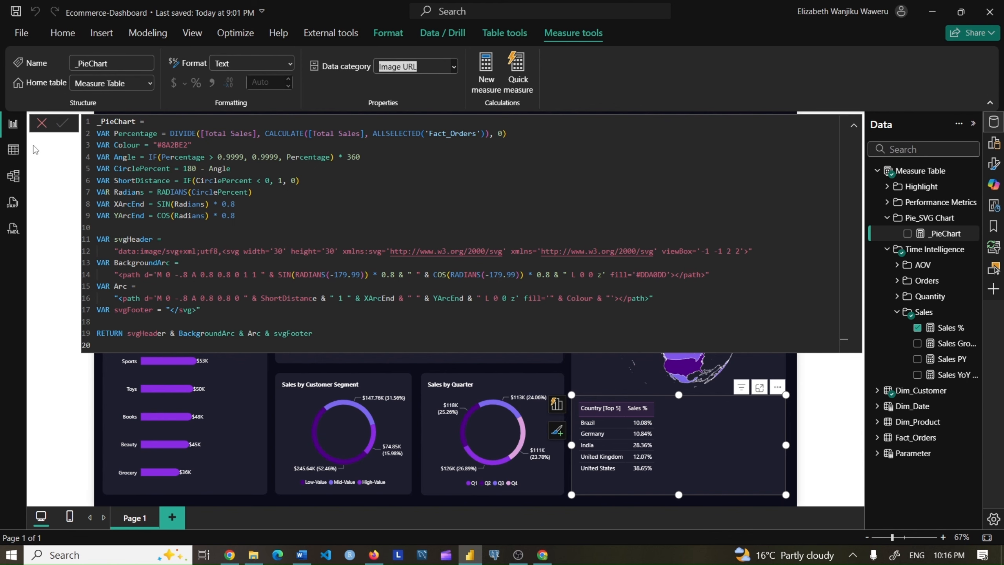
left_click(42, 123)
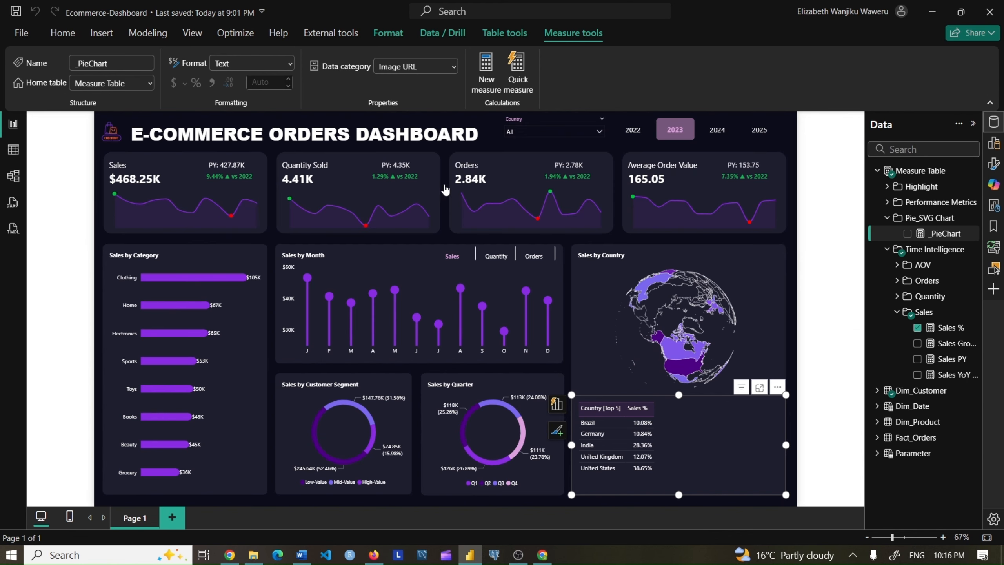
Add the _PieChart measure from the Pie_SVG Chart folder as a column in the top 5 countries table
left_click(994, 163)
left_click(993, 142)
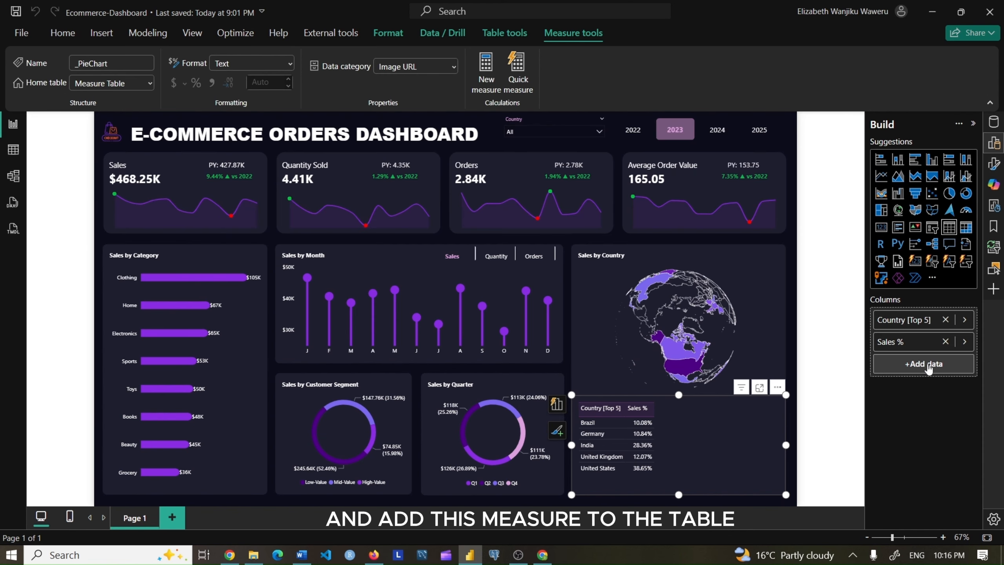
left_click(924, 363)
left_click(733, 261)
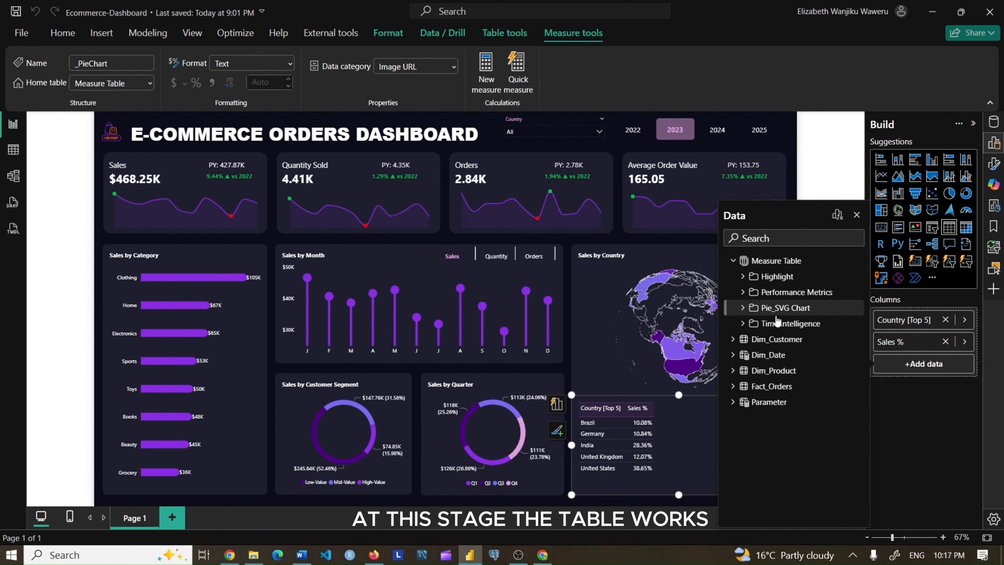
left_click(742, 308)
left_click(763, 323)
left_click(686, 460)
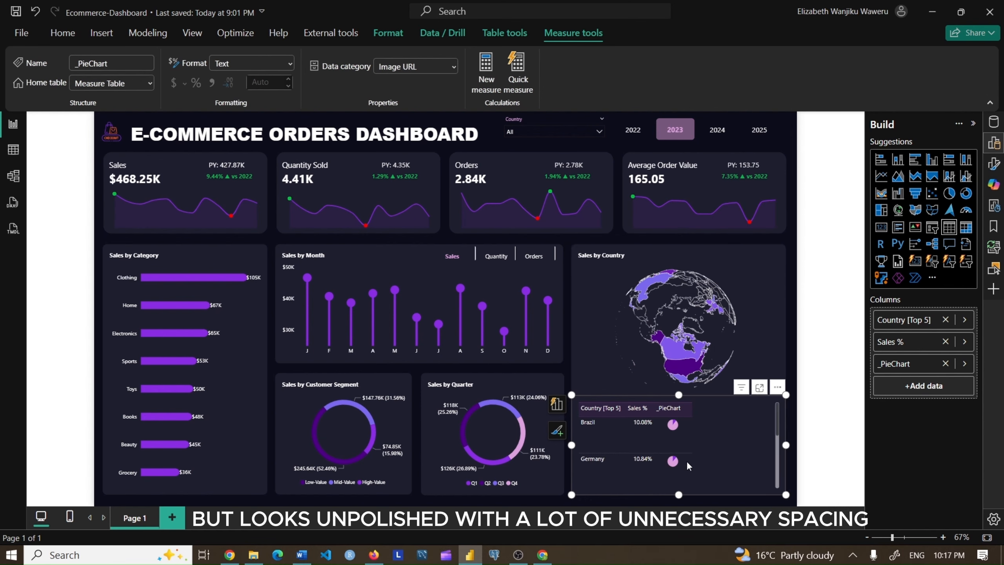
scroll(697, 436, "down", 3)
scroll(697, 436, "up", 3)
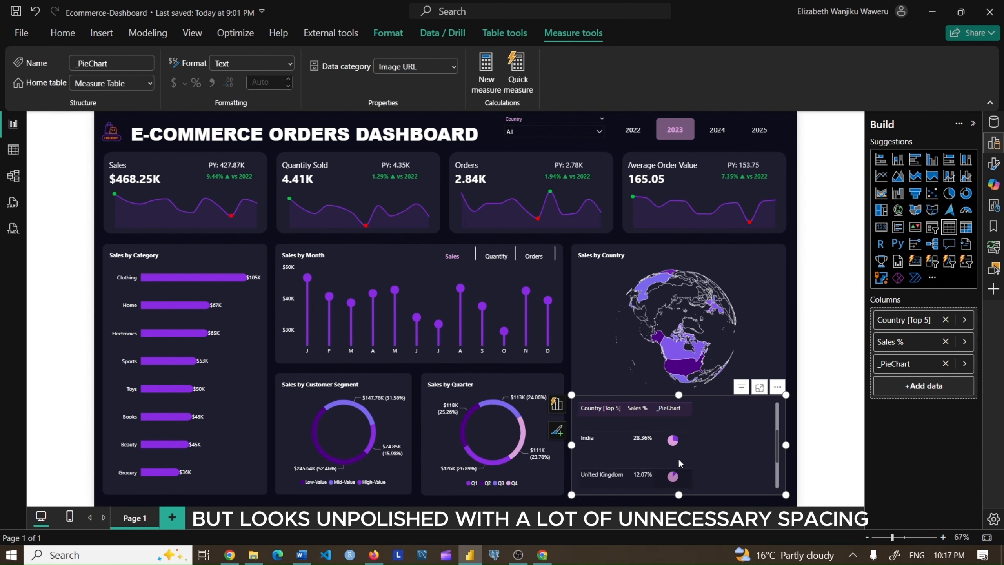
Add the Total Sales and Sales measures from the Performance Metrics folder to the top 5 countries table
left_click(939, 387)
left_click(733, 135)
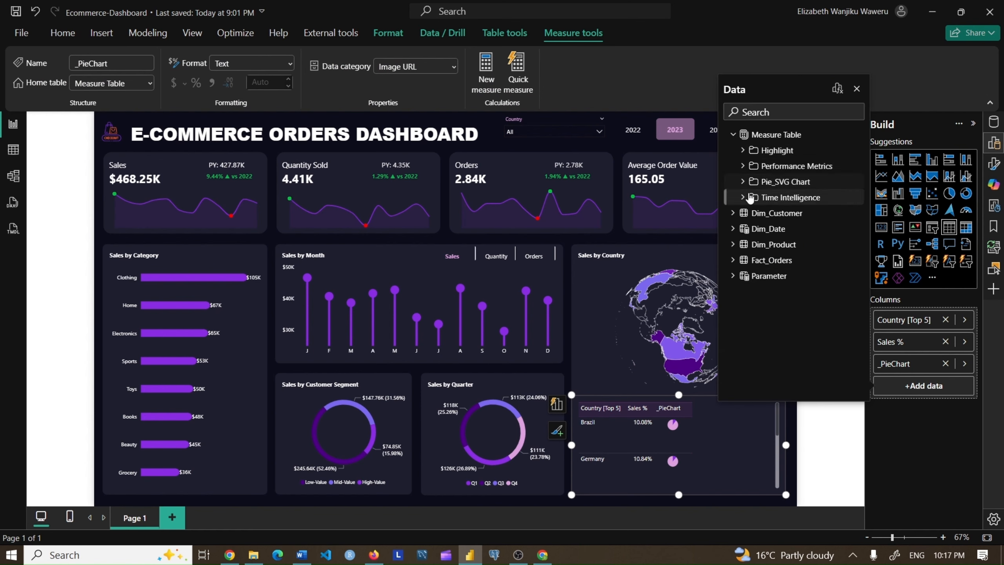
left_click(743, 165)
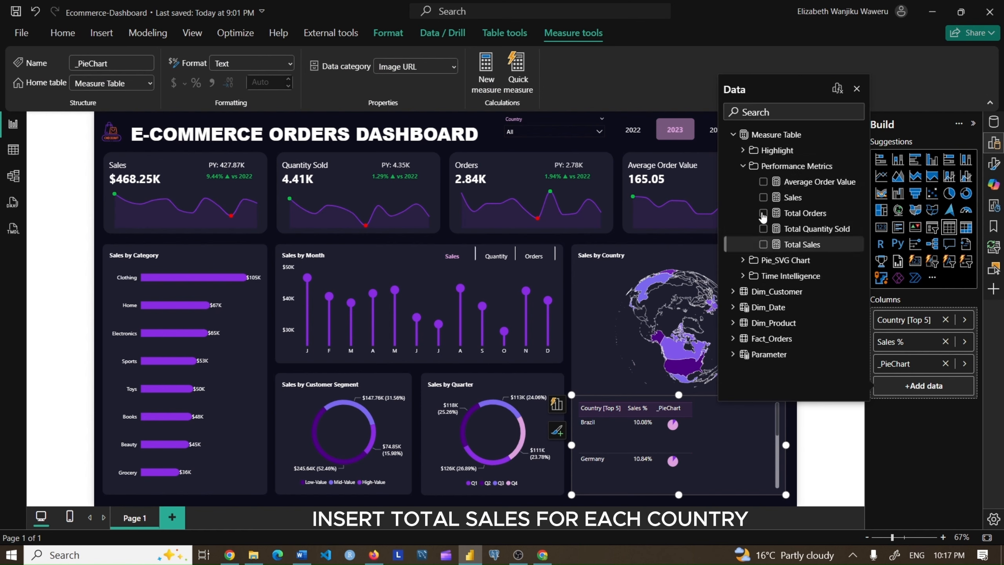
left_click(763, 243)
left_click(762, 197)
left_click(732, 134)
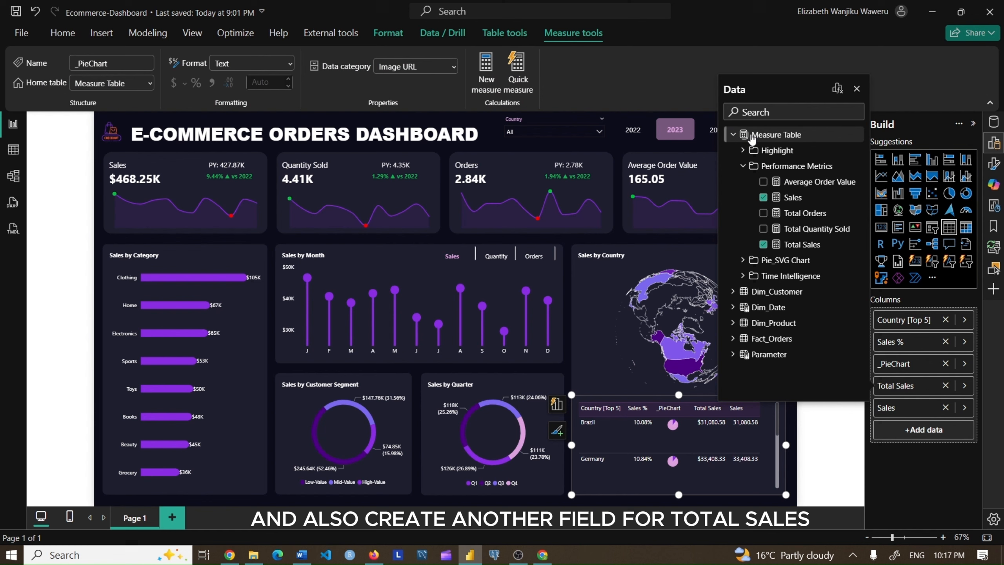
left_click(857, 91)
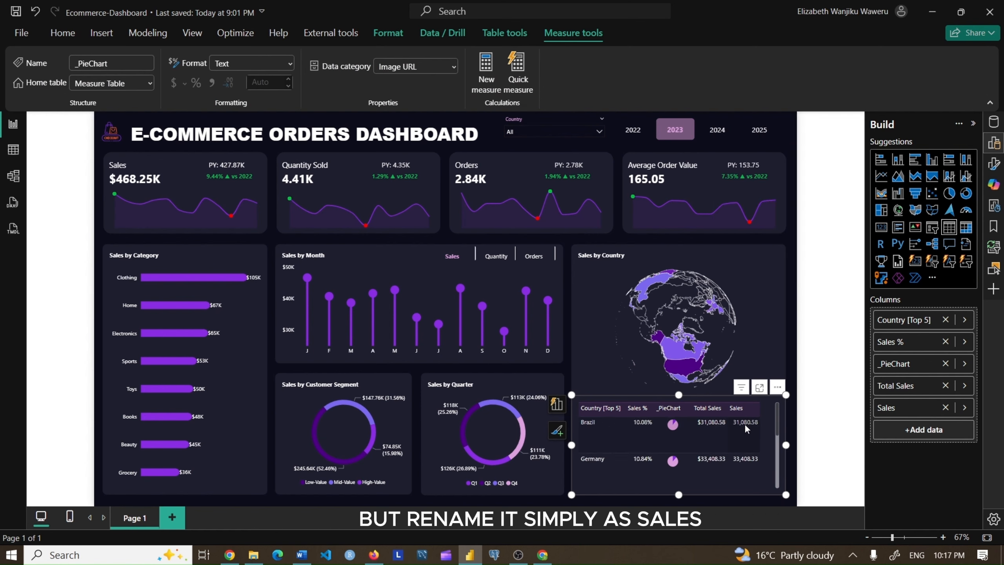
Reduce the table's image size to 57 px high and 37 px wide
left_click(993, 163)
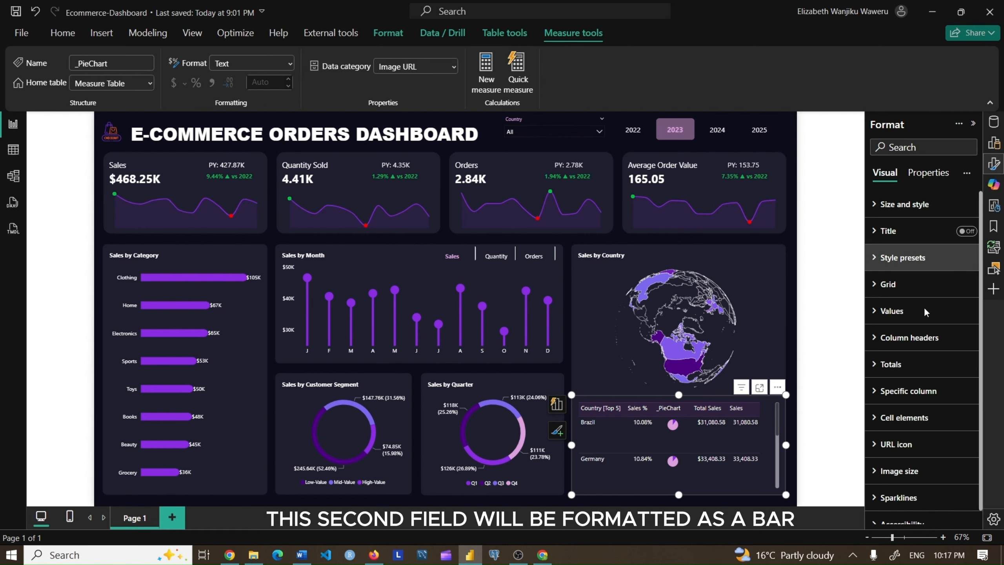
scroll(924, 311, "down", 1)
left_click(964, 457)
scroll(970, 436, "down", 3)
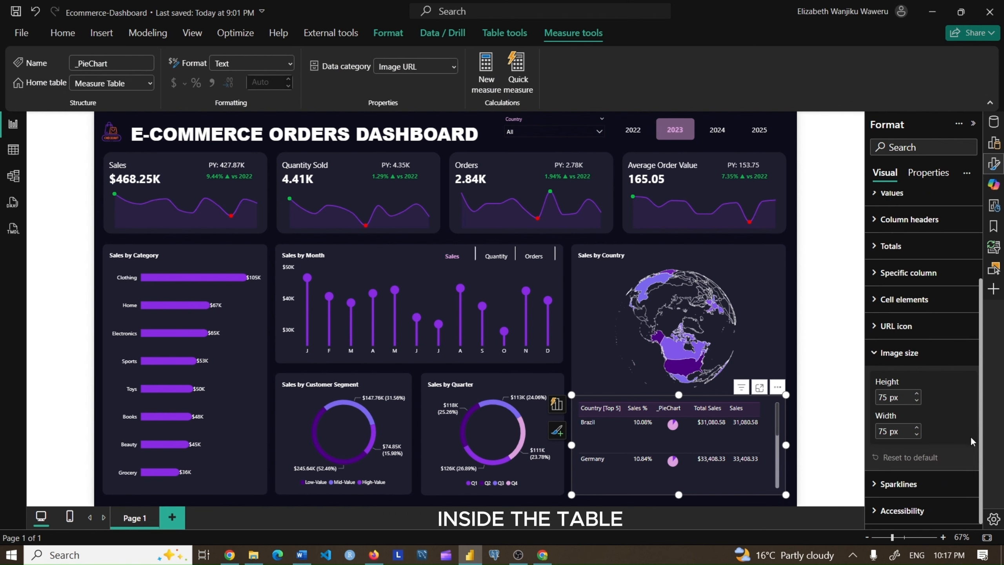
left_click(916, 400)
left_click(916, 401)
left_click(916, 401)
left_click(916, 400)
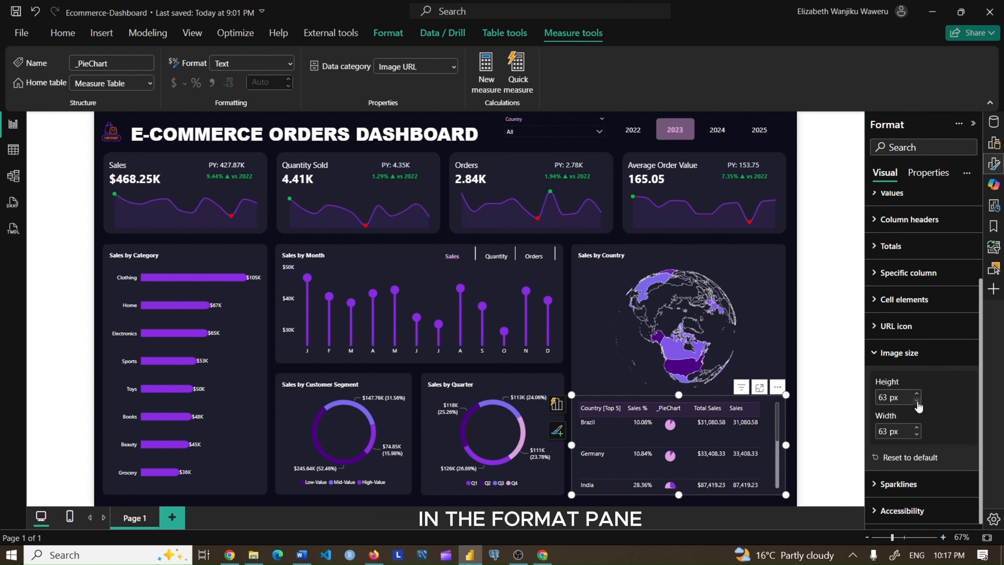
left_click(916, 401)
left_click(916, 400)
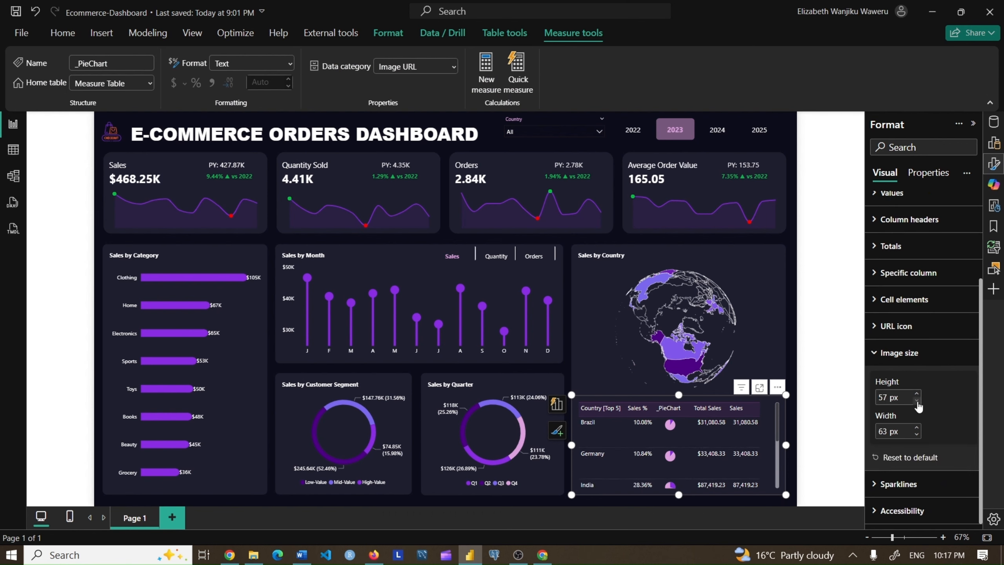
left_click(916, 434)
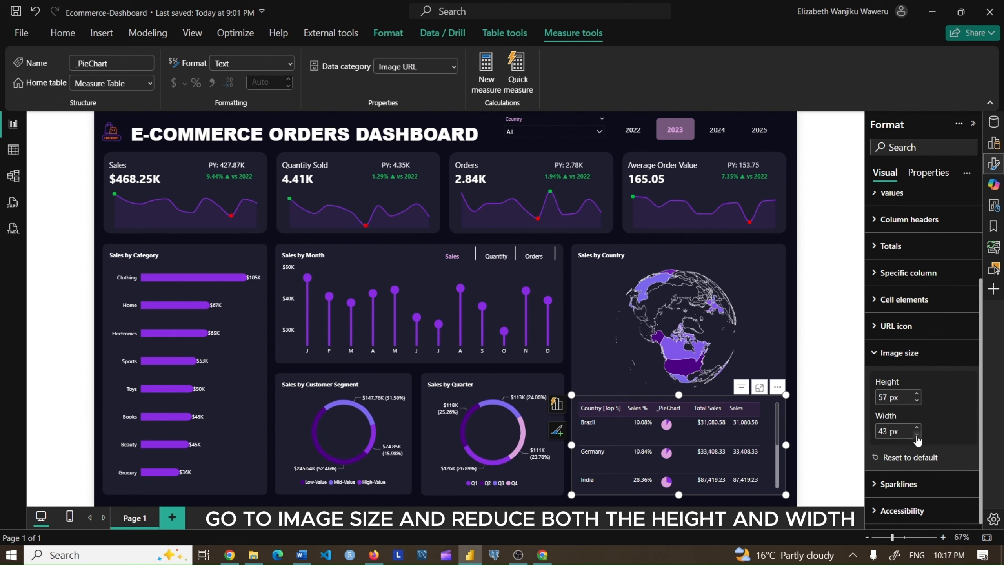
left_click(917, 434)
left_click(916, 434)
left_click(916, 434)
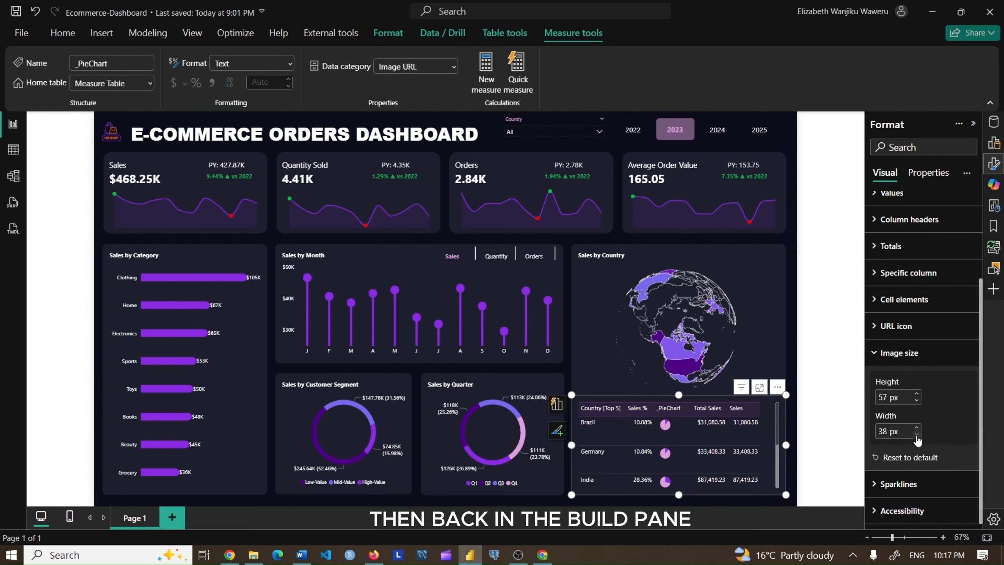
left_click(916, 434)
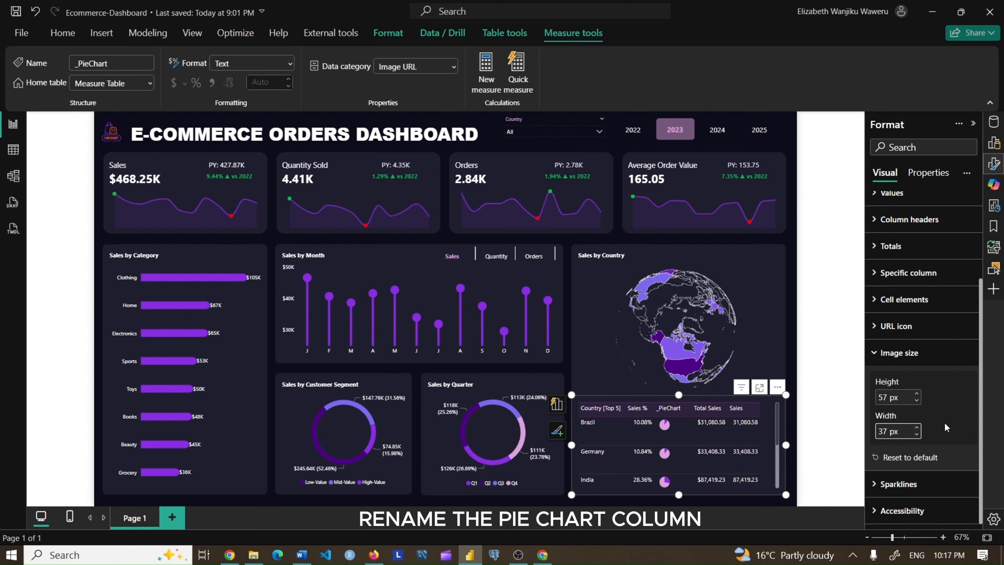
Set the table's image height to 28 px and width to 20 px, and extend the table's upper edge over the globe map
double_click(889, 396)
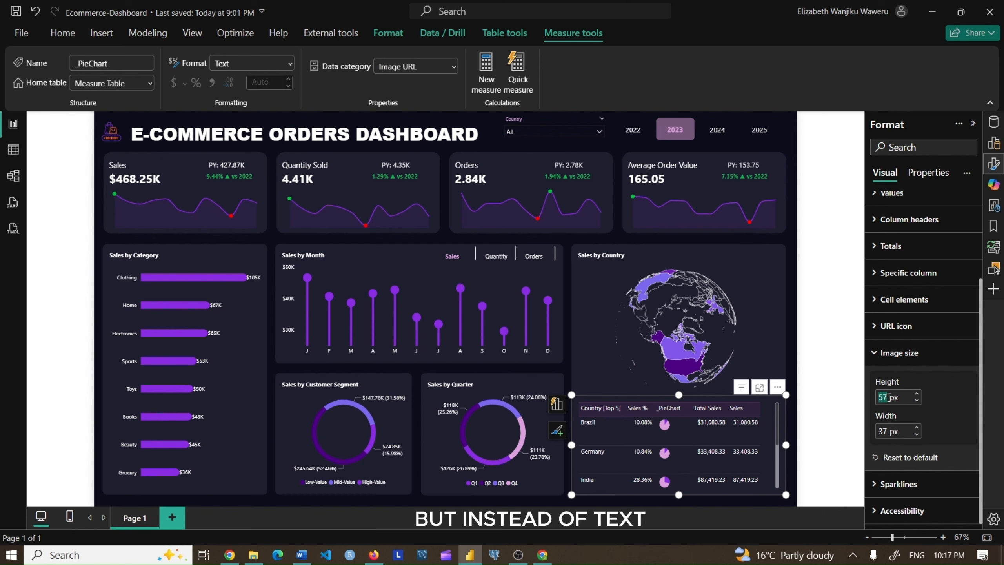
type("30")
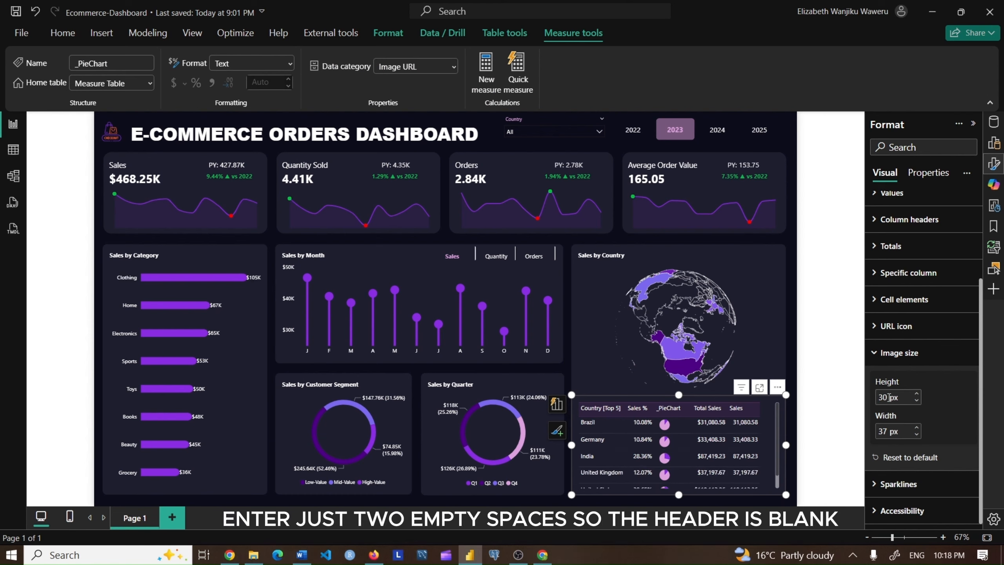
key("BackSpace")
key("BackSpace")
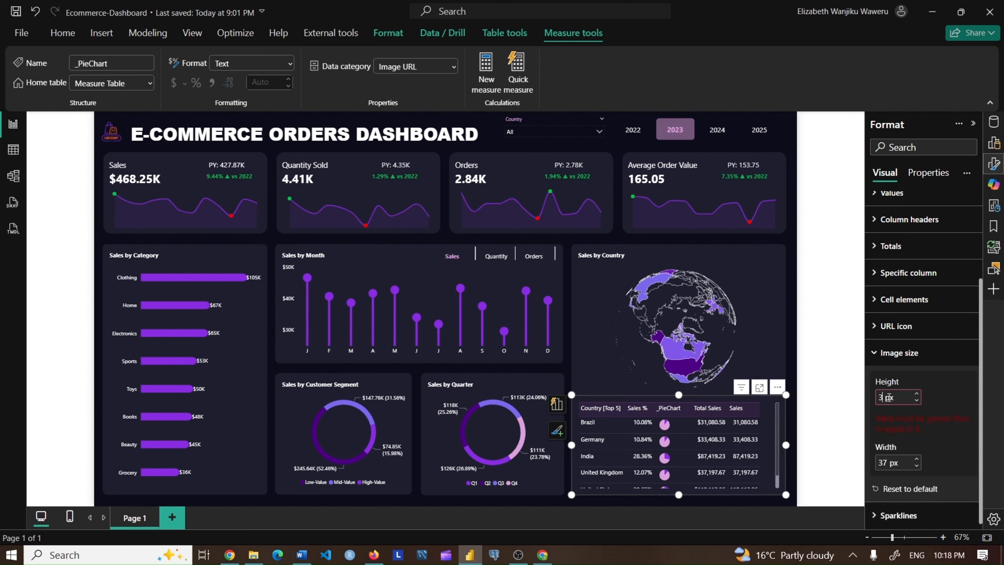
type("28")
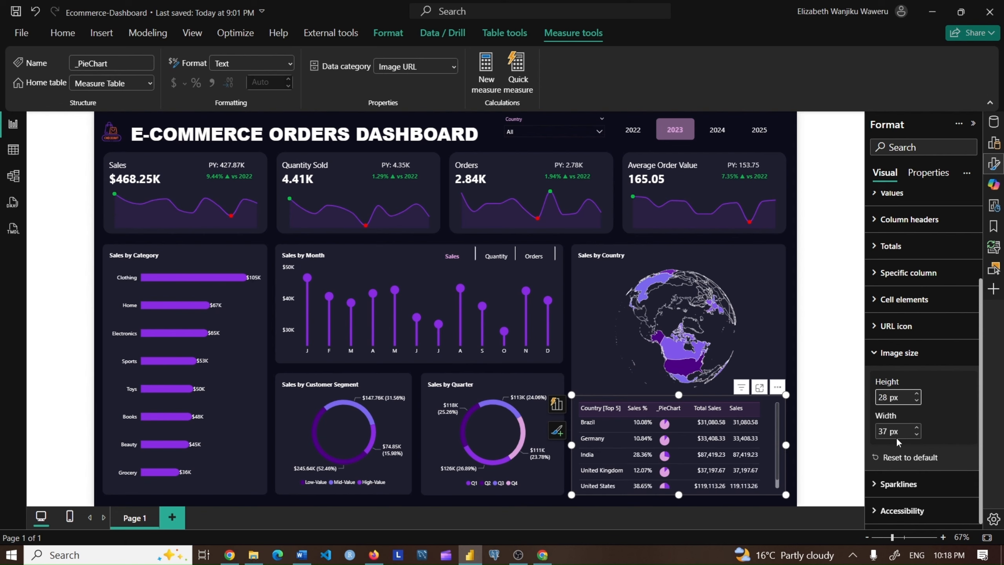
double_click(888, 432)
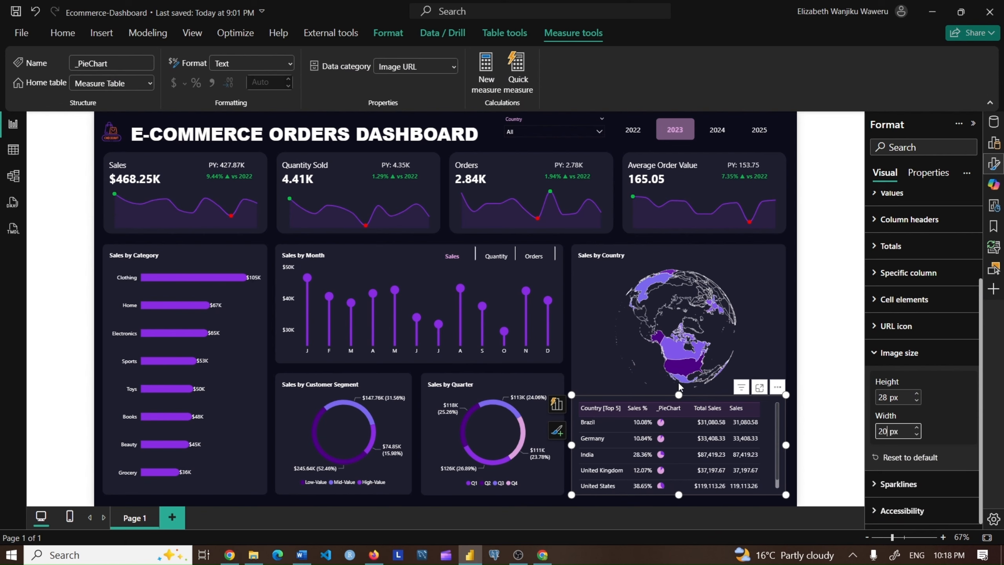
left_click_drag(679, 393, 680, 333)
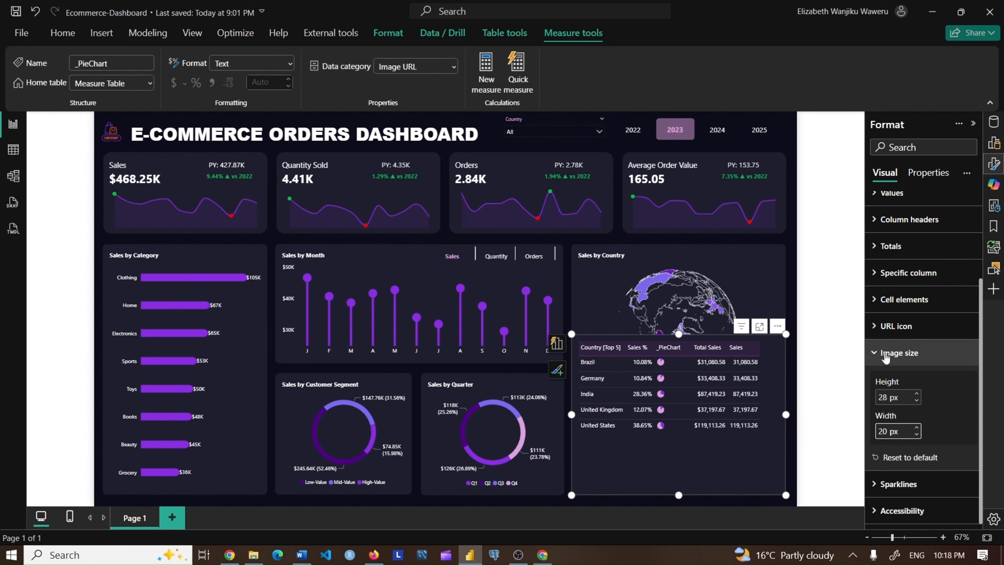
left_click(899, 352)
Rename the _PieChart column in the table with blank spaces so its header is empty
left_click(994, 142)
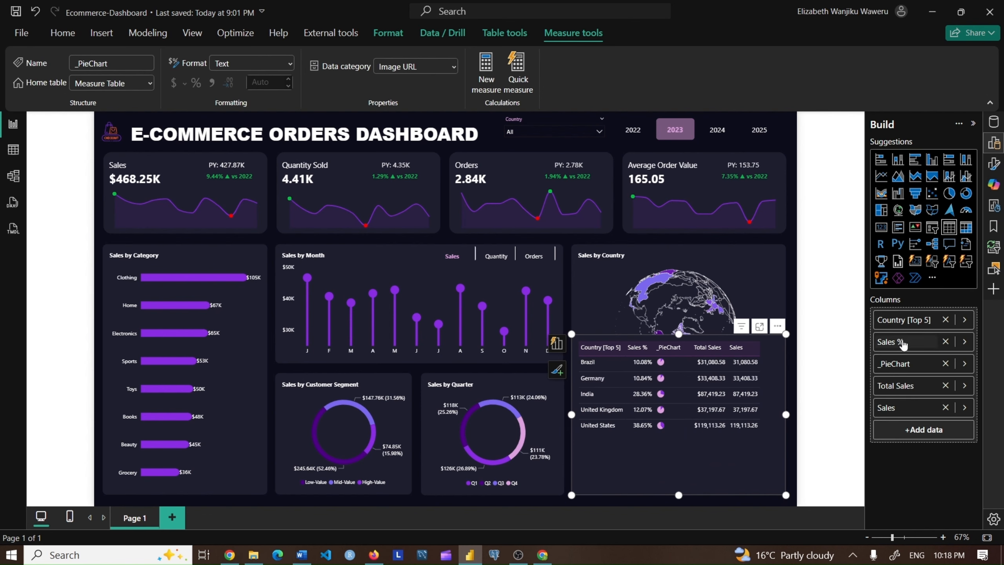
double_click(911, 364)
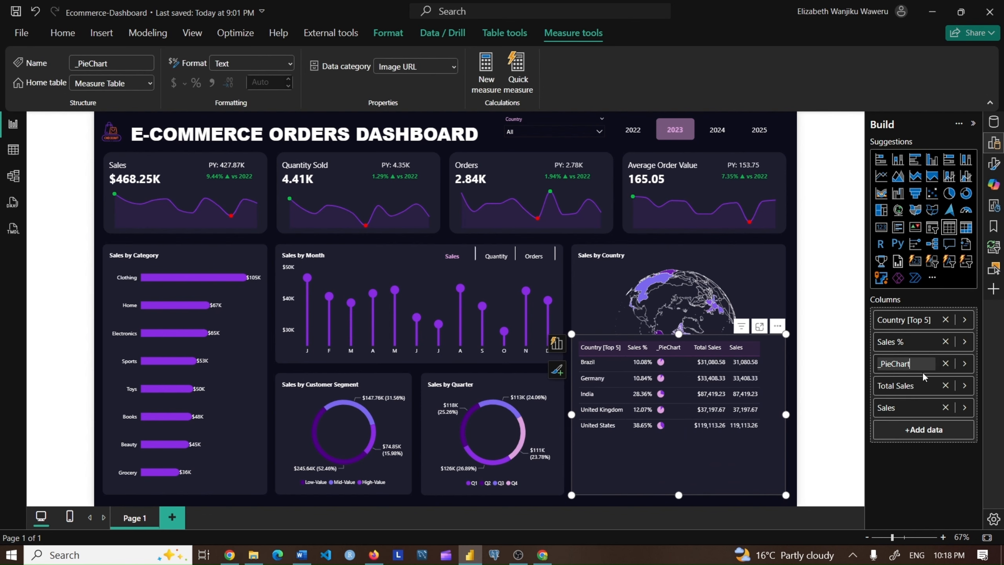
key("BackSpace")
key("BackSpace")
key("BackSpace")
key("BackSpace")
key("BackSpace")
key("BackSpace")
key("BackSpace")
key("BackSpace")
key("BackSpace")
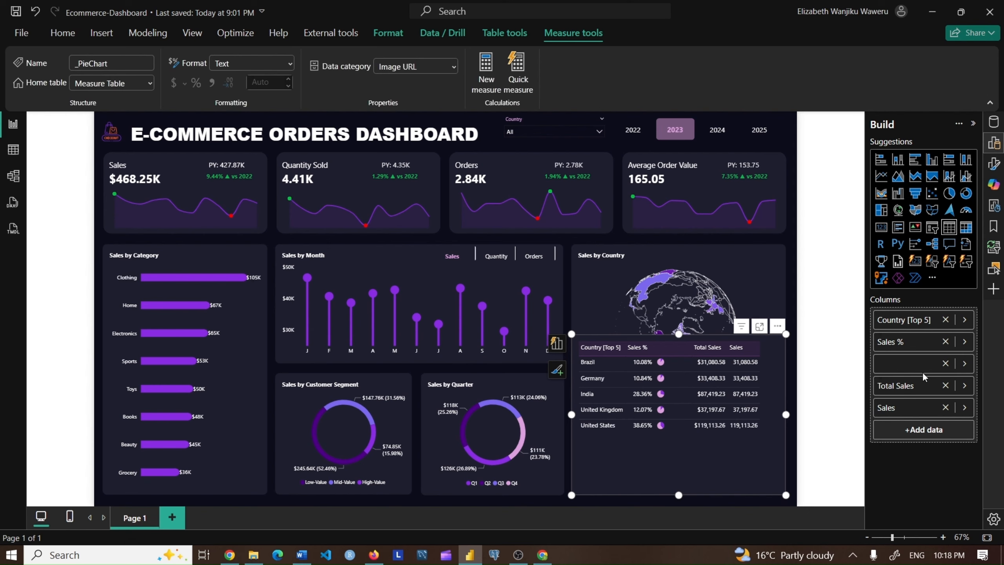
key("Return")
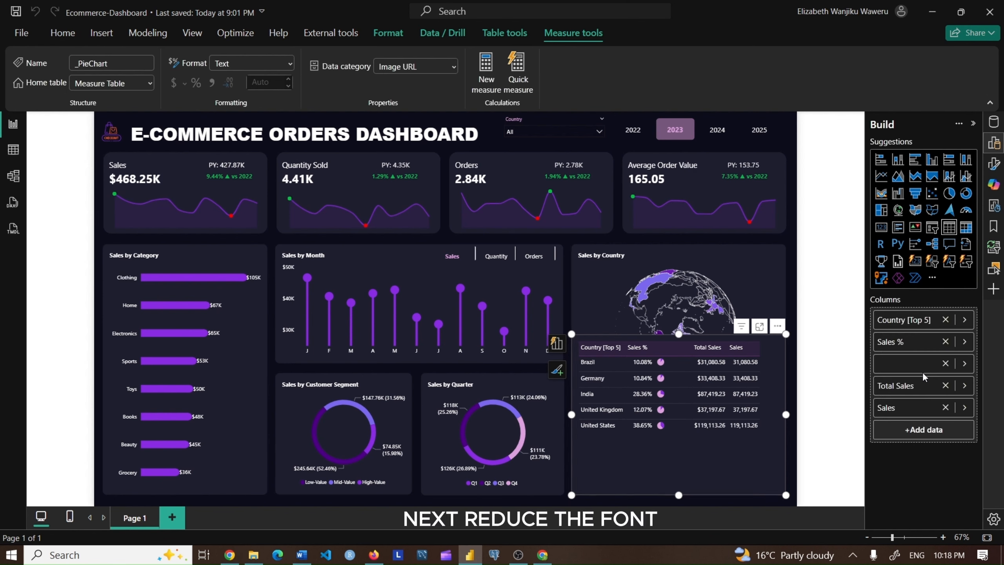
Set the font size of the table's values and column headers to 9
left_click(993, 164)
left_click(933, 311)
left_click(967, 380)
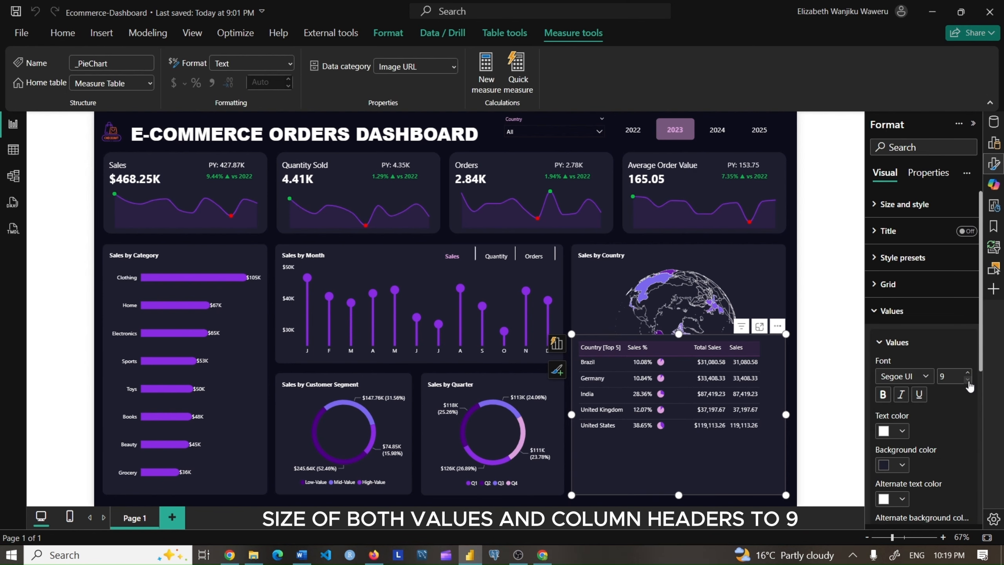
scroll(977, 380, "down", 1)
mouse_move(977, 378)
left_mouse_down()
mouse_move(970, 424)
mouse_move(975, 378)
left_mouse_up()
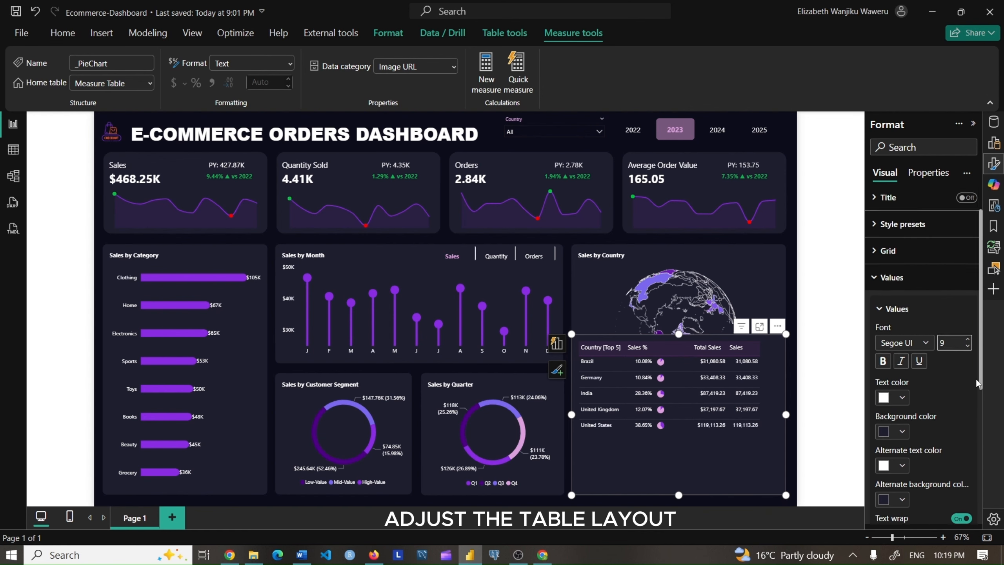
left_click(891, 301)
left_click(908, 328)
left_click(967, 396)
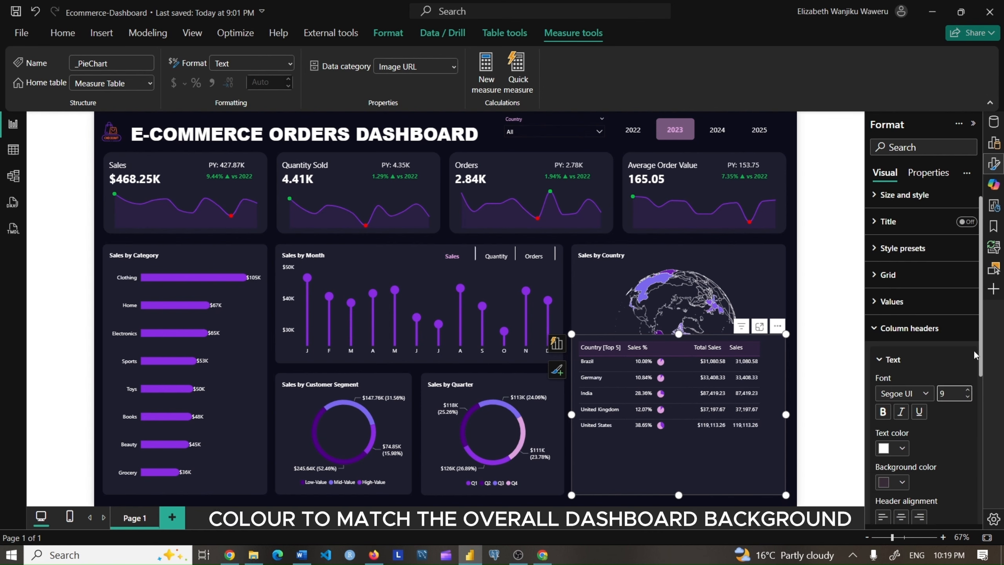
Widen the table's Country [Top 5] column slightly and narrow the blank-header pie column
scroll(964, 395, "down", 1)
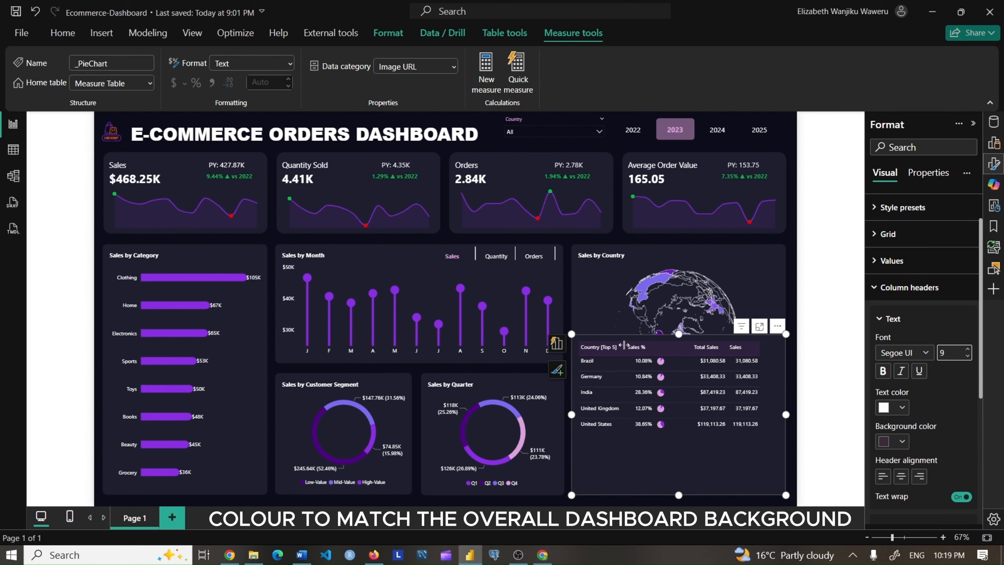
left_click_drag(623, 343, 632, 341)
left_click_drag(699, 345, 691, 345)
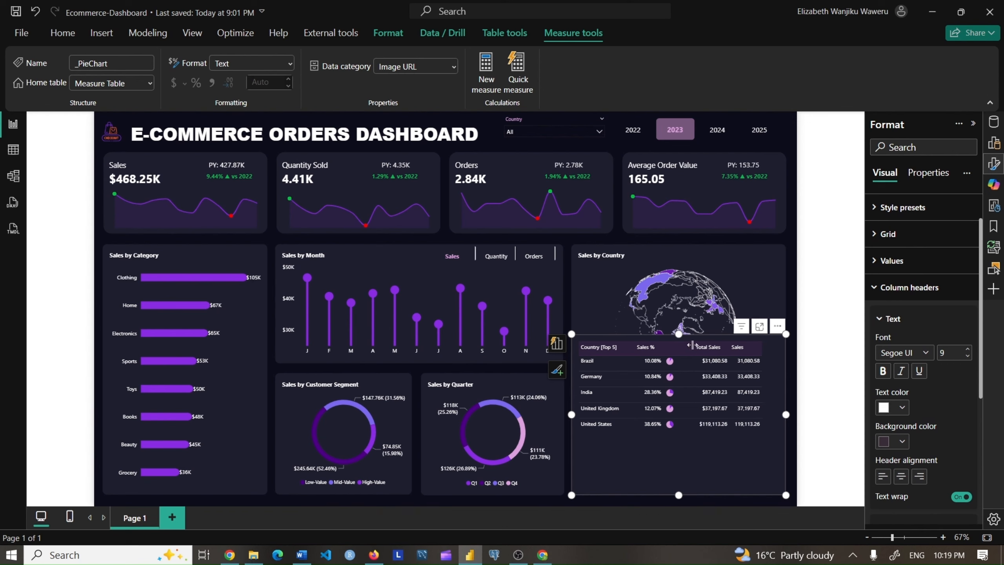
Copy the hex code of the table's overall background color from its size and style settings
left_click_drag(981, 361, 974, 409)
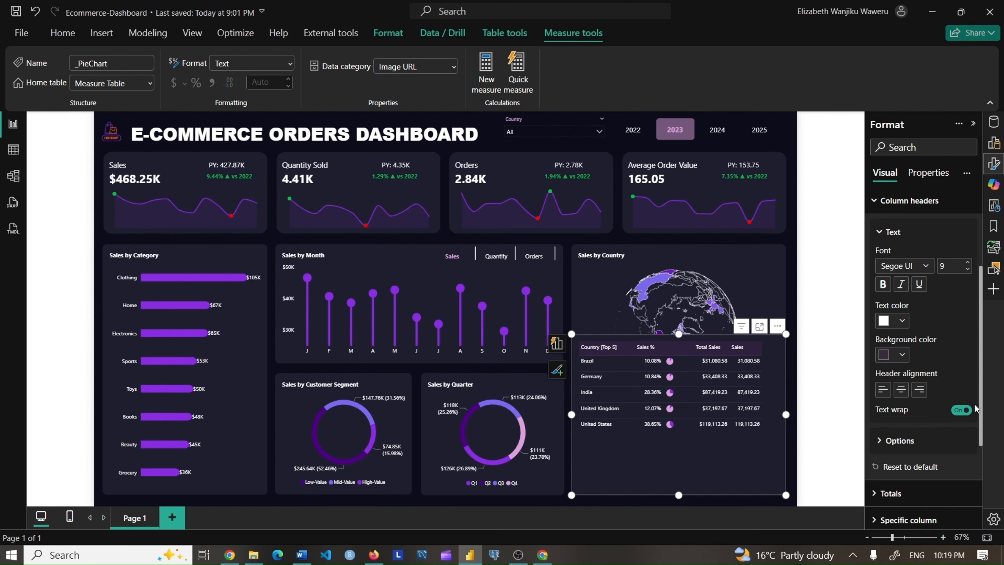
left_click(901, 353)
left_click(900, 355)
scroll(894, 277, "up", 3)
left_click(894, 205)
left_click(905, 455)
left_click(902, 487)
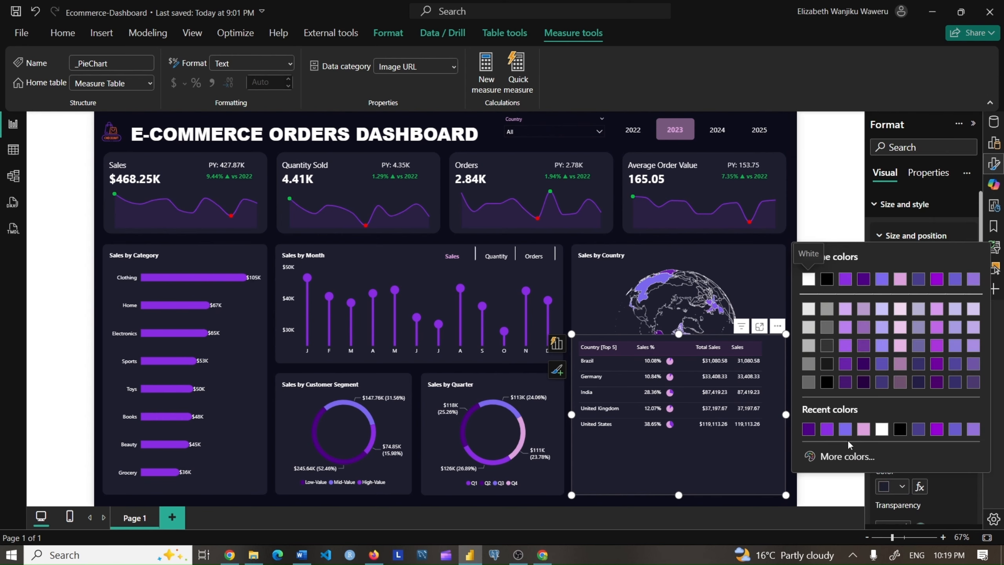
left_click(833, 457)
left_click(701, 476)
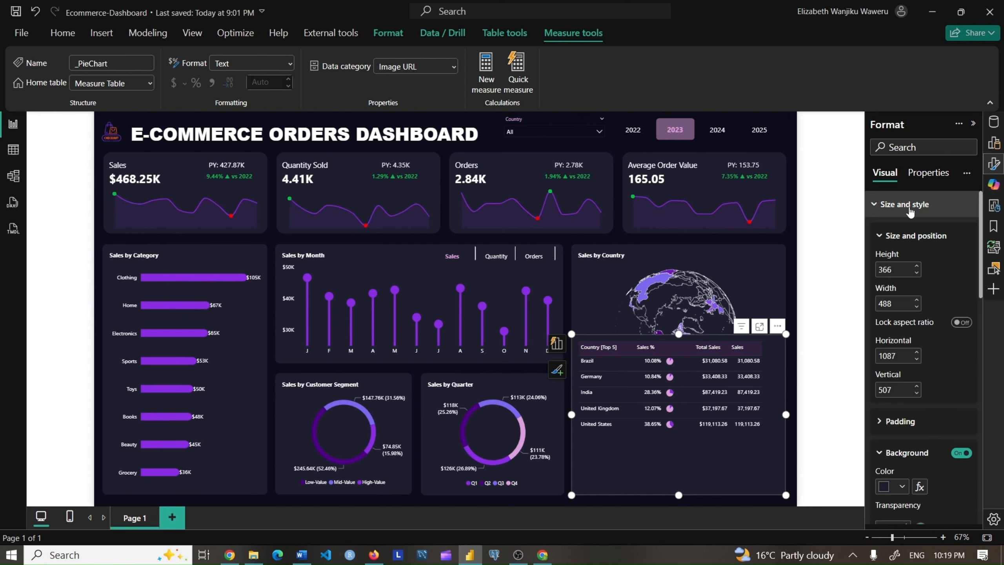
Apply the copied hex code as the background color of the table's column headers
left_click(909, 208)
left_click_drag(981, 322, 976, 374)
left_click(900, 396)
left_click(853, 374)
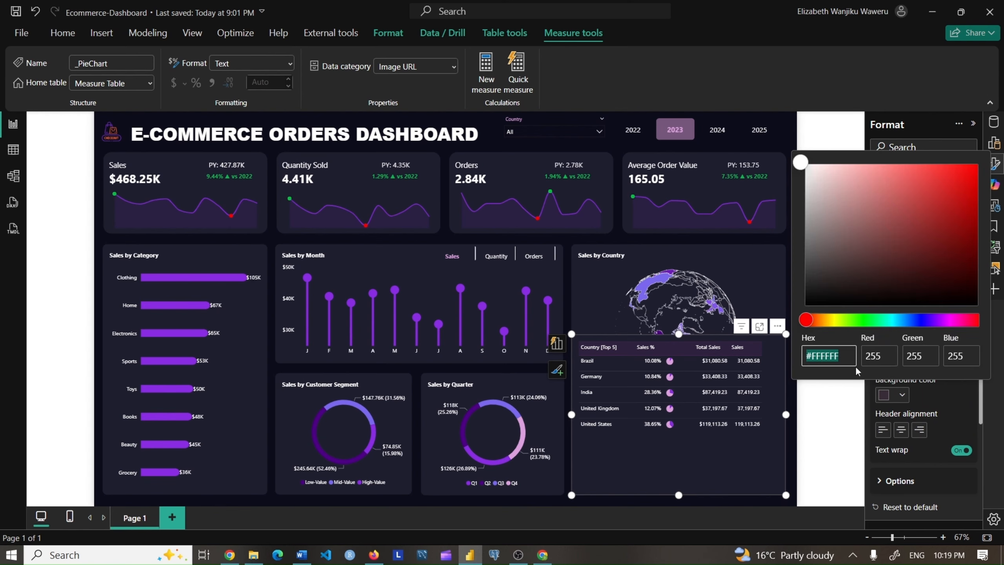
left_click(812, 418)
scroll(908, 356, "down", 3)
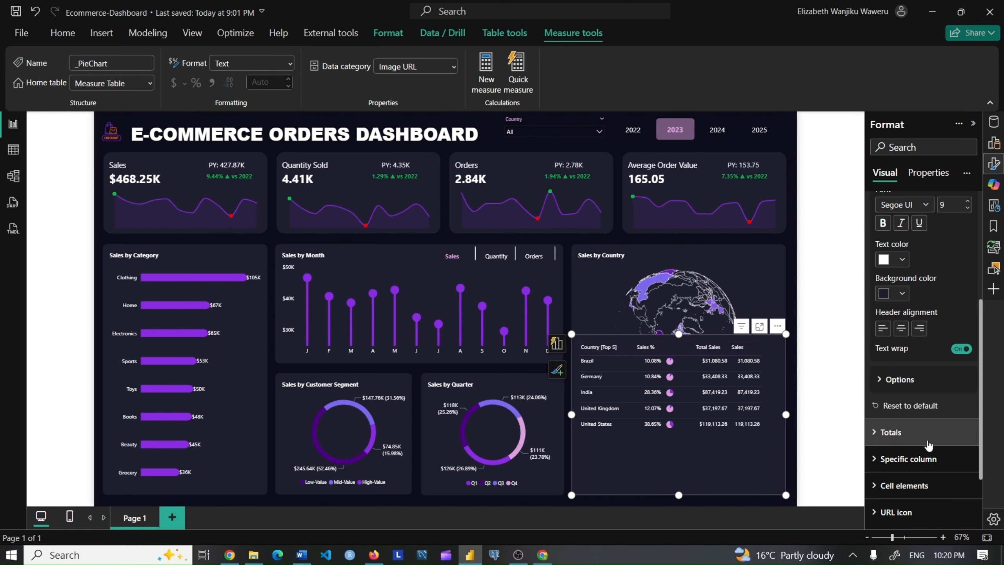
scroll(901, 346, "up", 5)
left_click(901, 340)
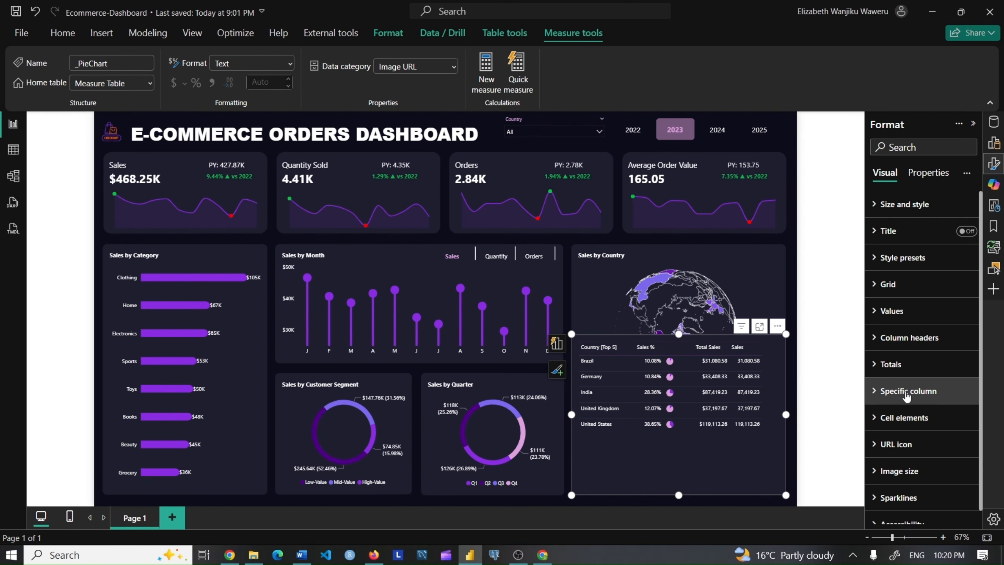
Turn off the table's horizontal gridlines and remove the top border for all sections
scroll(929, 336, "down", 1)
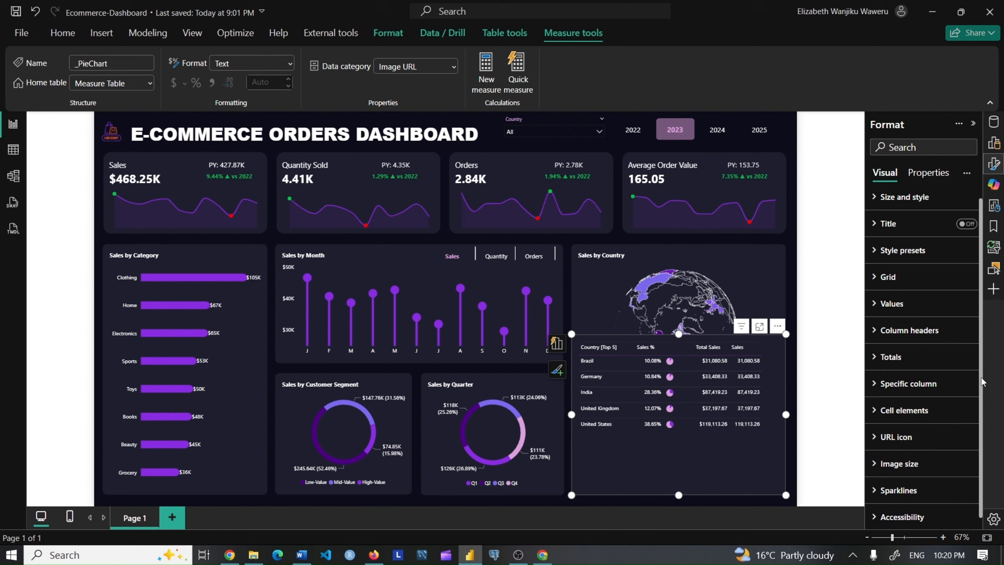
left_click(909, 271)
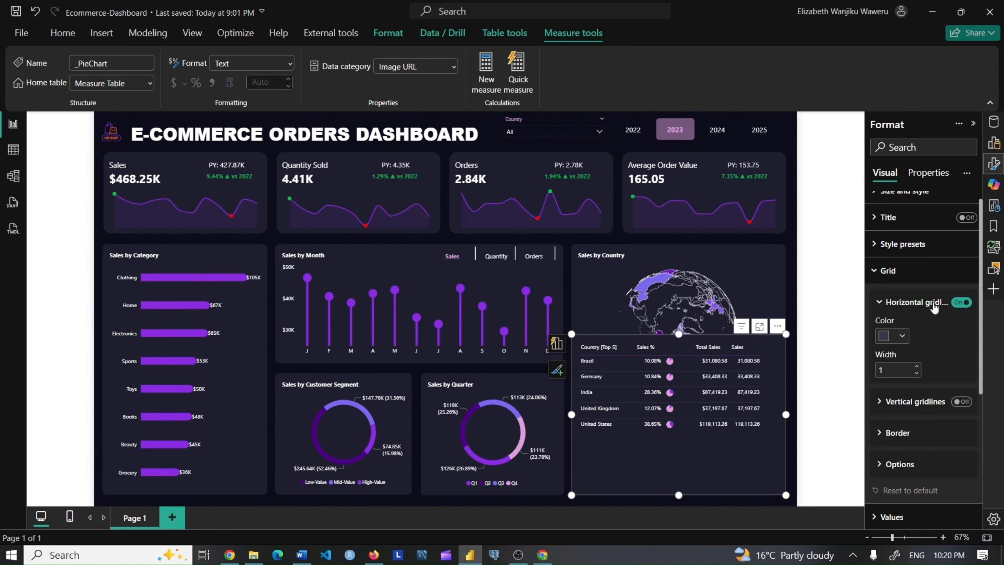
left_click(962, 303)
scroll(983, 366, "down", 2)
left_click(899, 389)
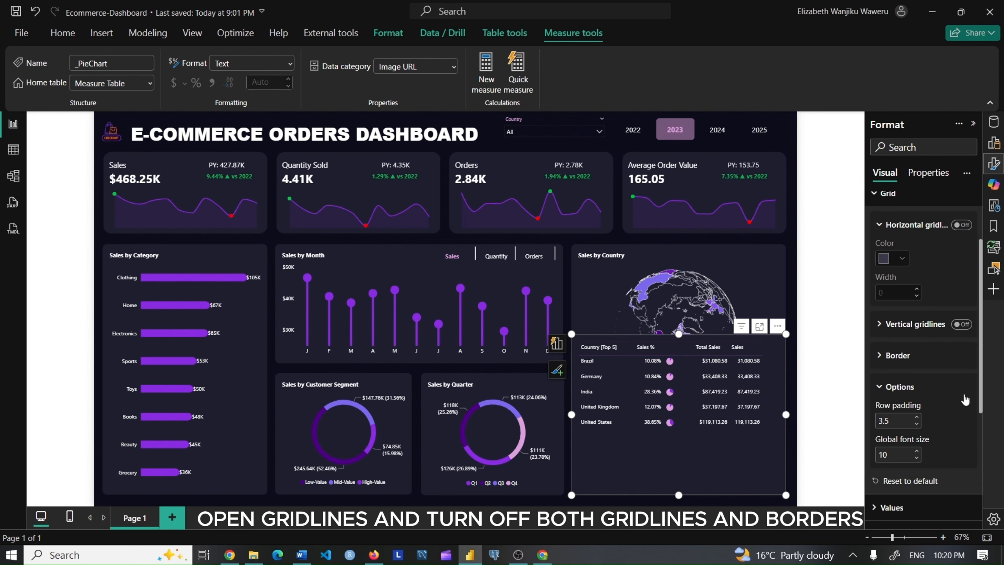
left_click(887, 376)
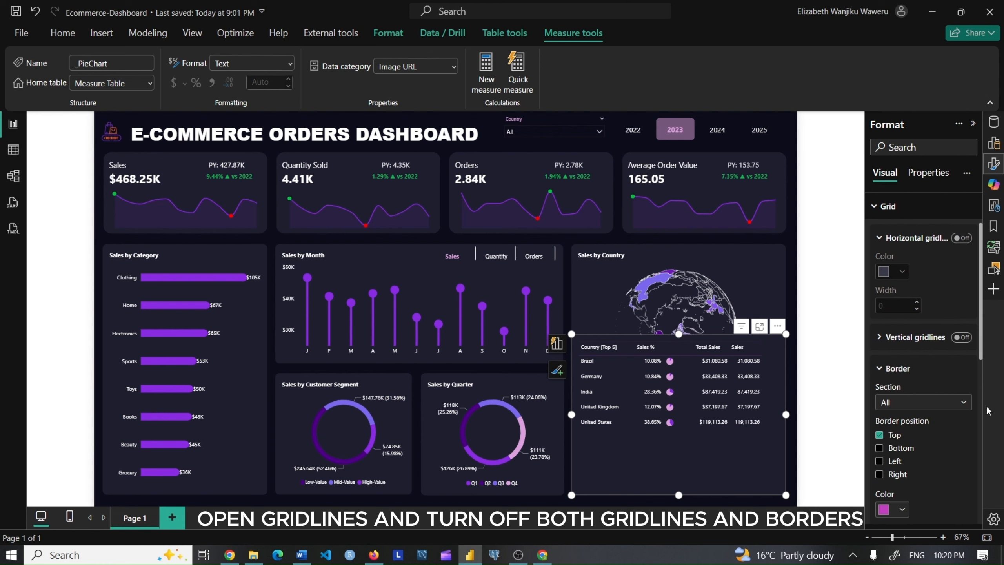
scroll(877, 388, "down", 2)
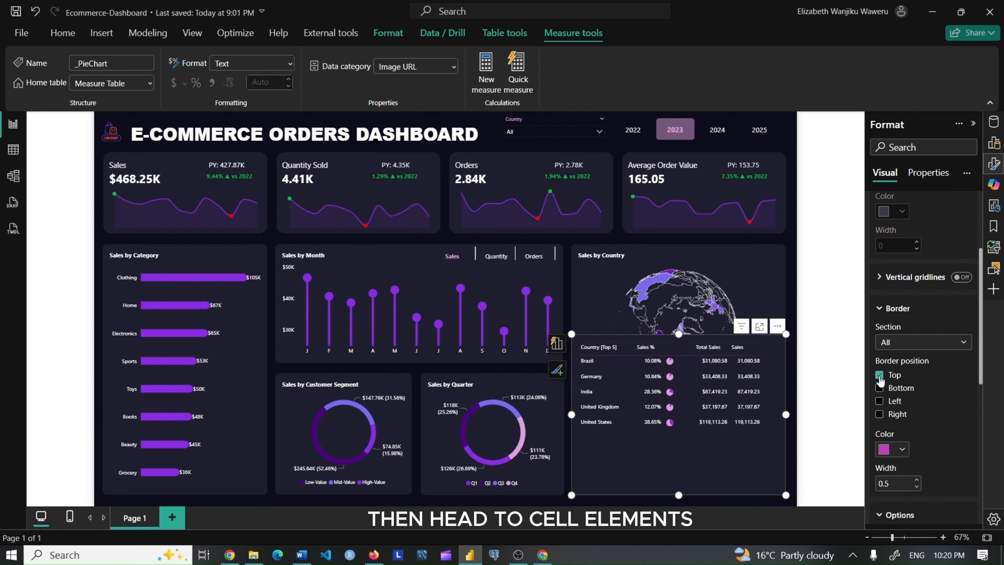
left_click(880, 376)
left_click_drag(980, 376, 981, 316)
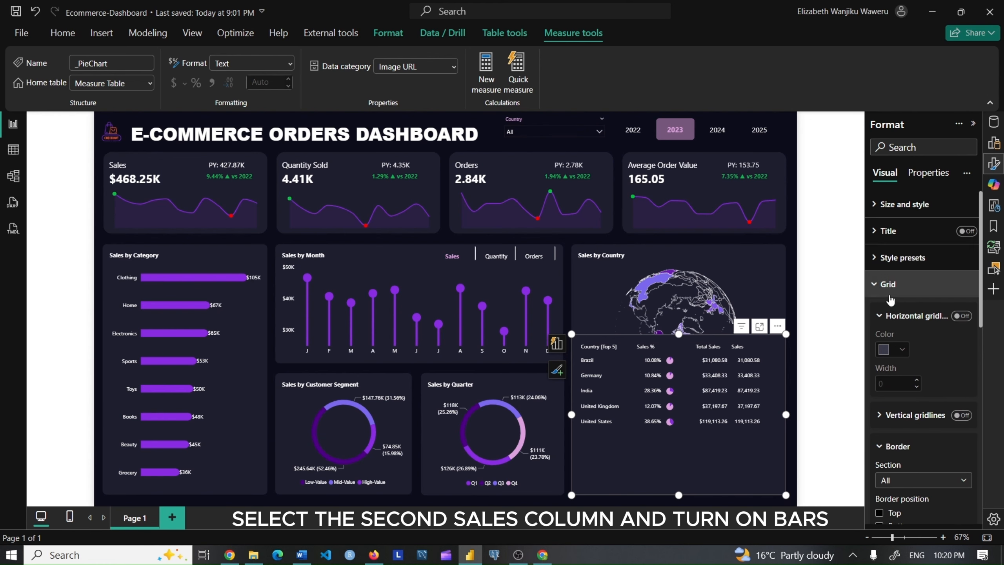
left_click(890, 294)
Turn on data bars for the table's Sales series in the cell elements settings
left_click(904, 417)
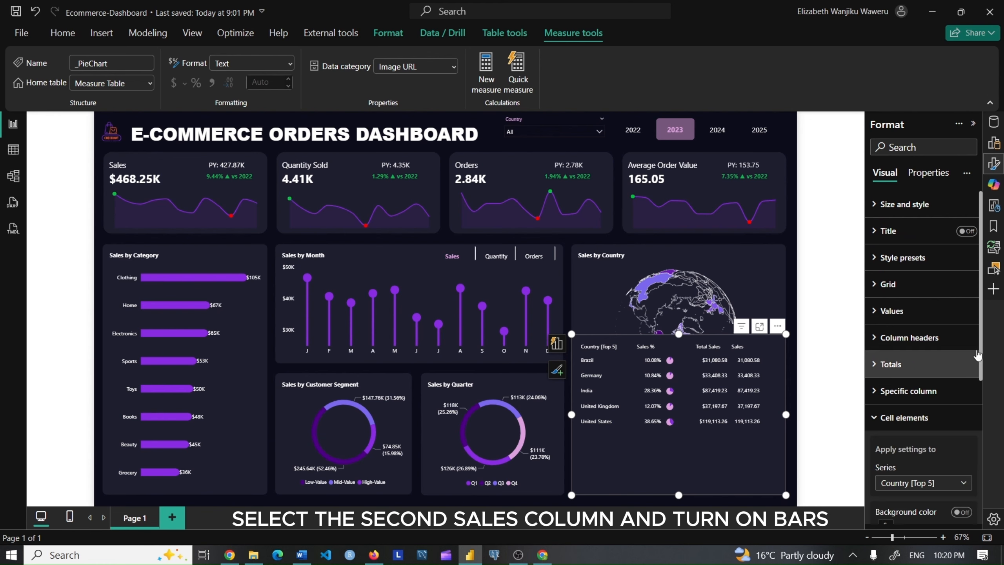
left_click(931, 290)
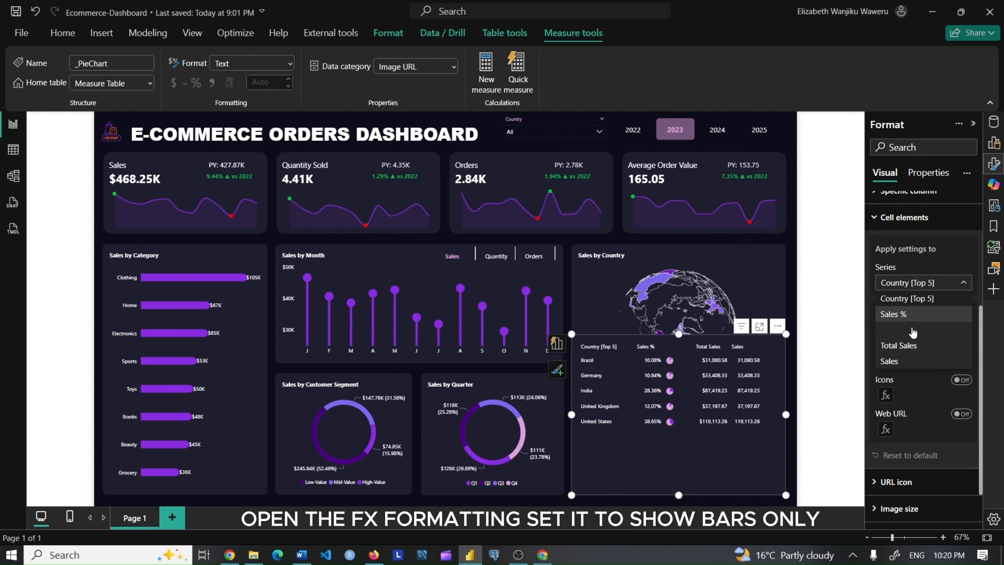
left_click(893, 364)
left_click(960, 380)
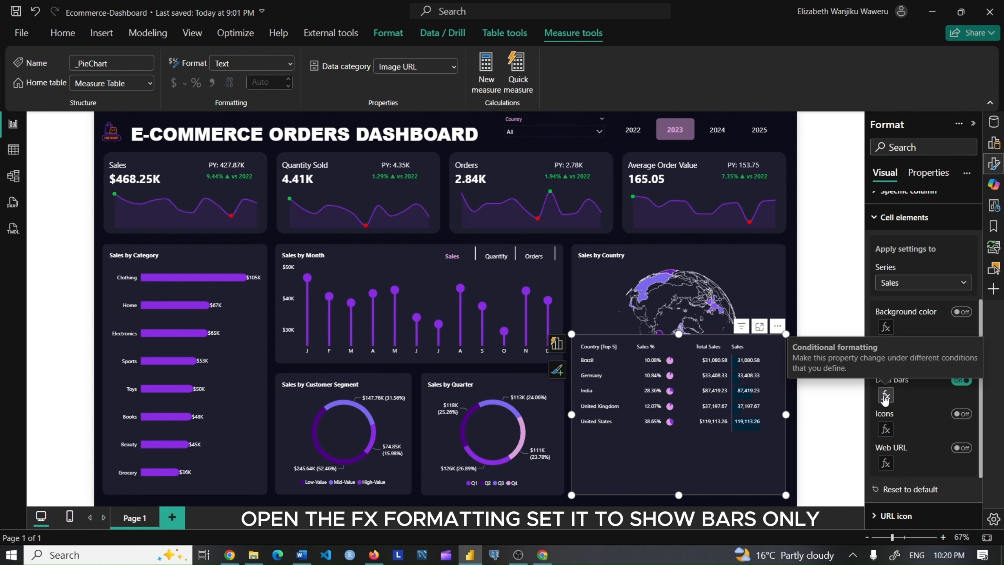
Configure the Sales data bars to show the bar only, with a purple positive bar
left_click(885, 394)
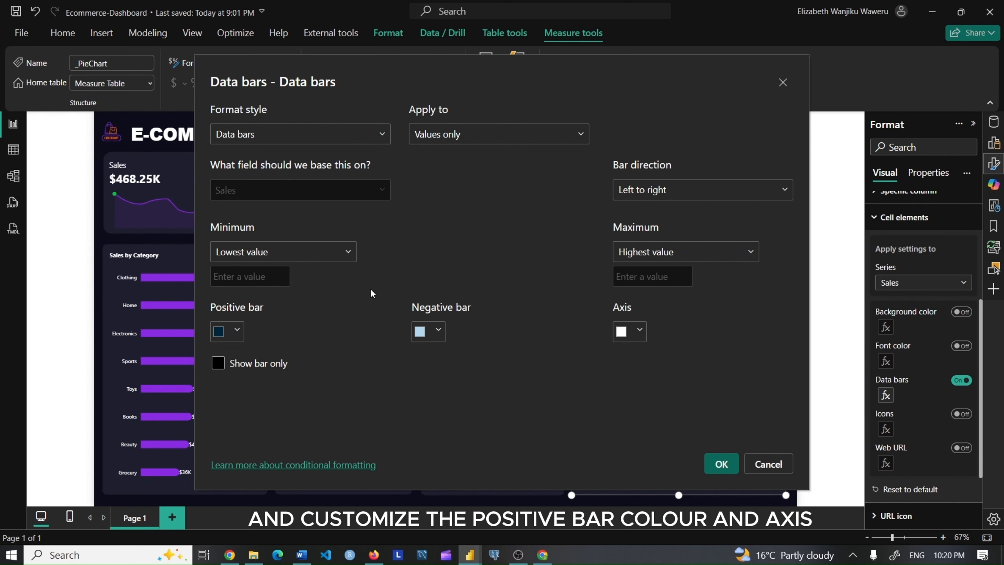
left_click(218, 363)
left_click(237, 330)
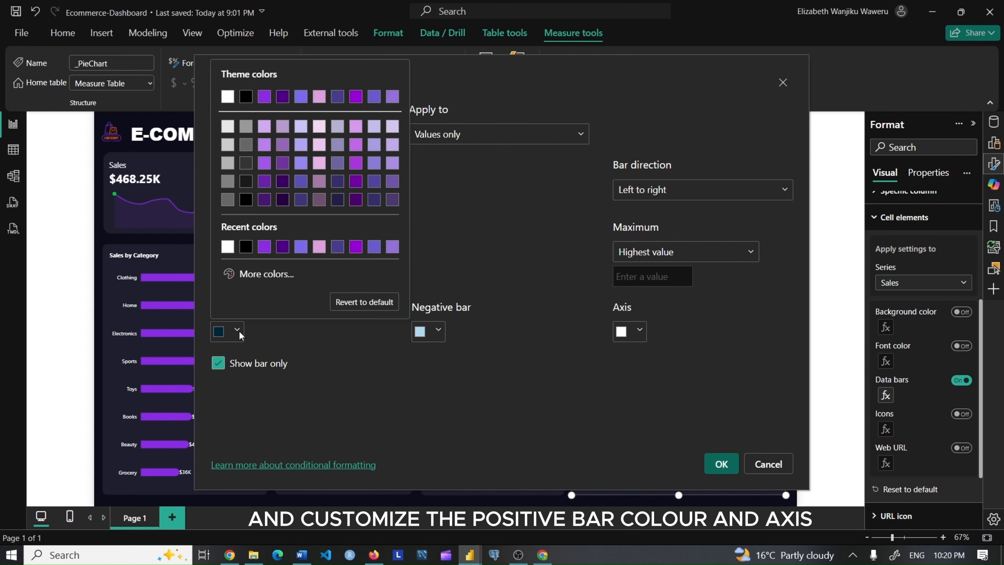
left_click(264, 247)
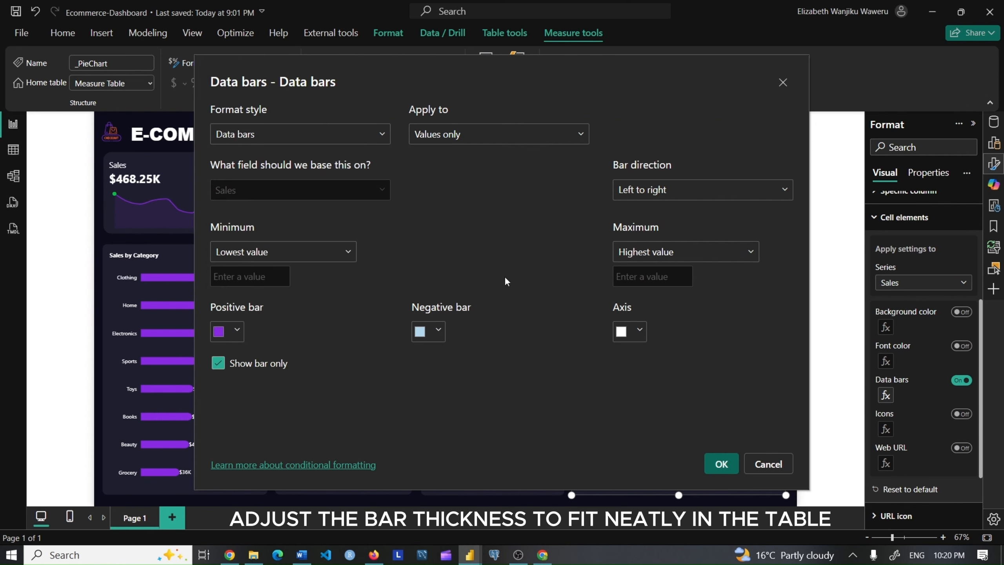
left_click(720, 464)
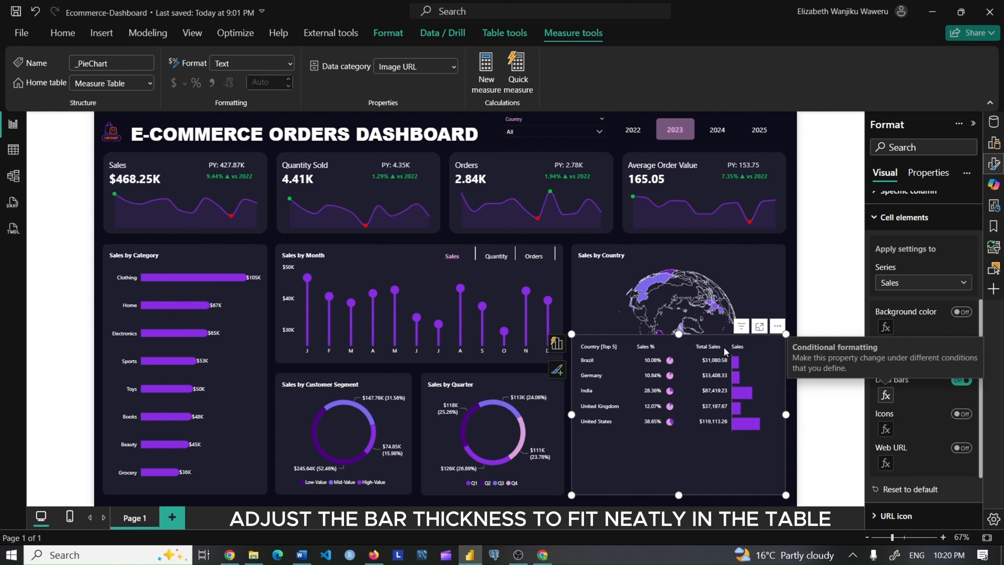
Sort the table by Sales in descending order and set the data bars' axis color to #1E1E2F
left_click(734, 349)
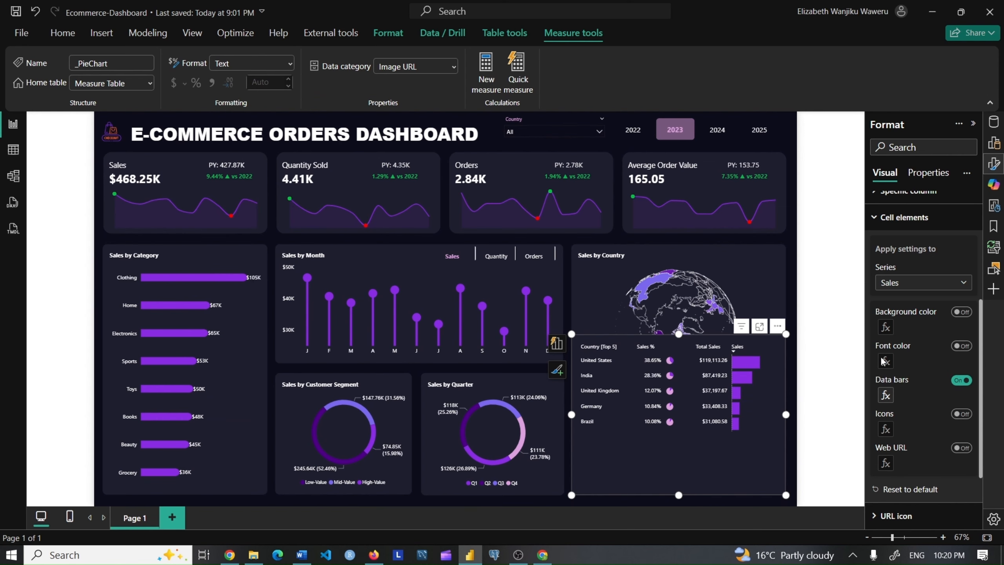
left_click(885, 395)
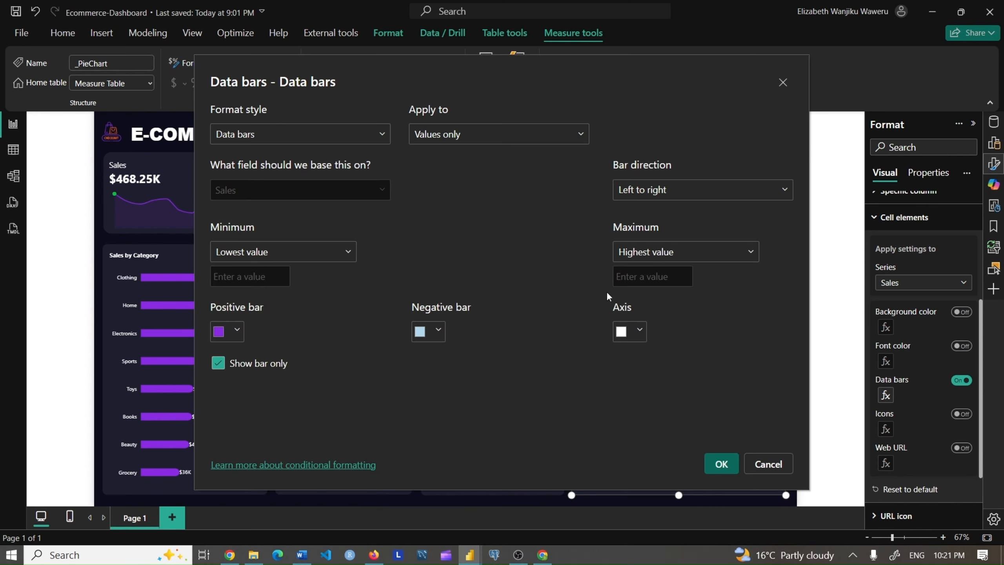
left_click(640, 332)
left_click(655, 280)
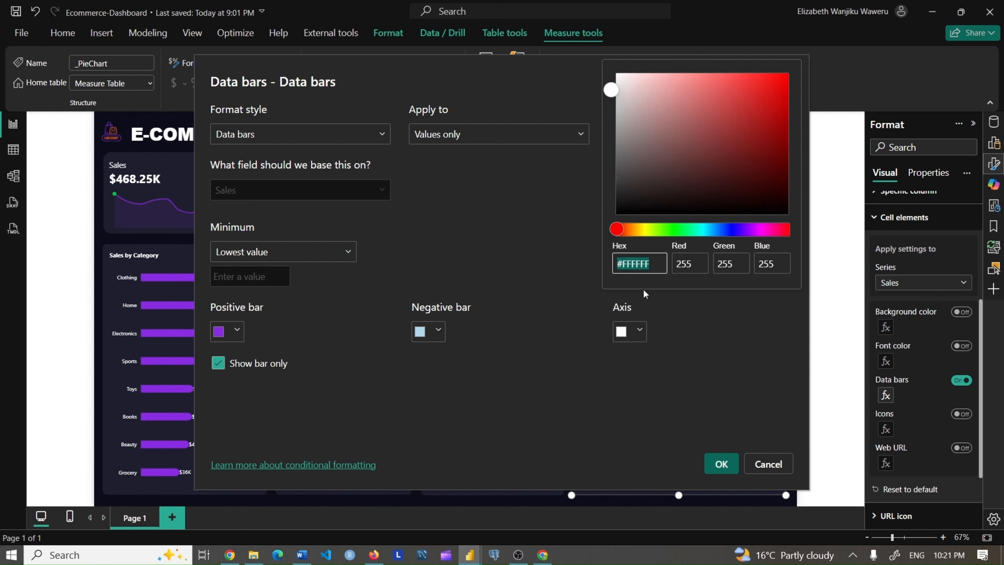
type("#1E1E2F")
left_click(708, 429)
left_click(721, 462)
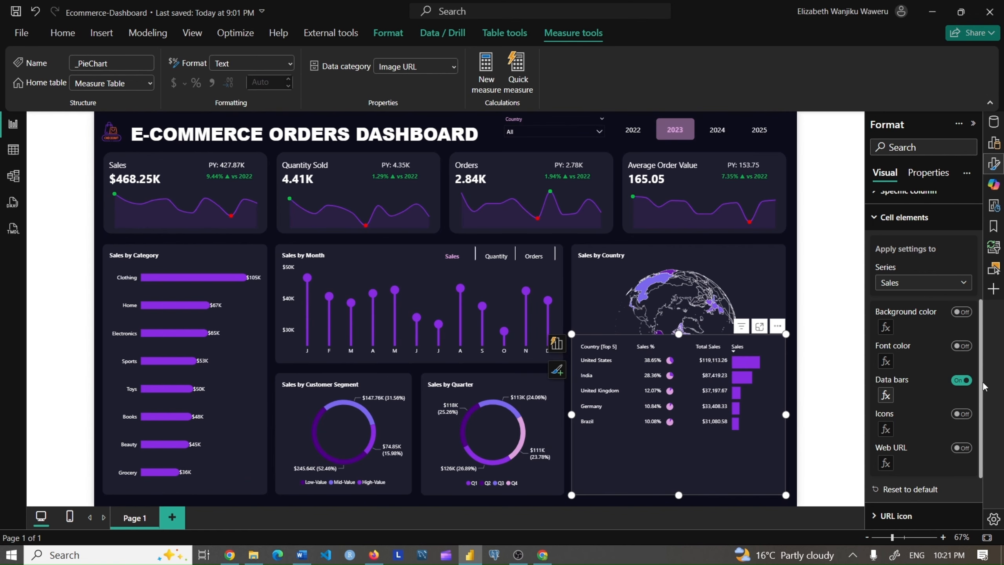
scroll(909, 395, "up", 5)
left_click(903, 394)
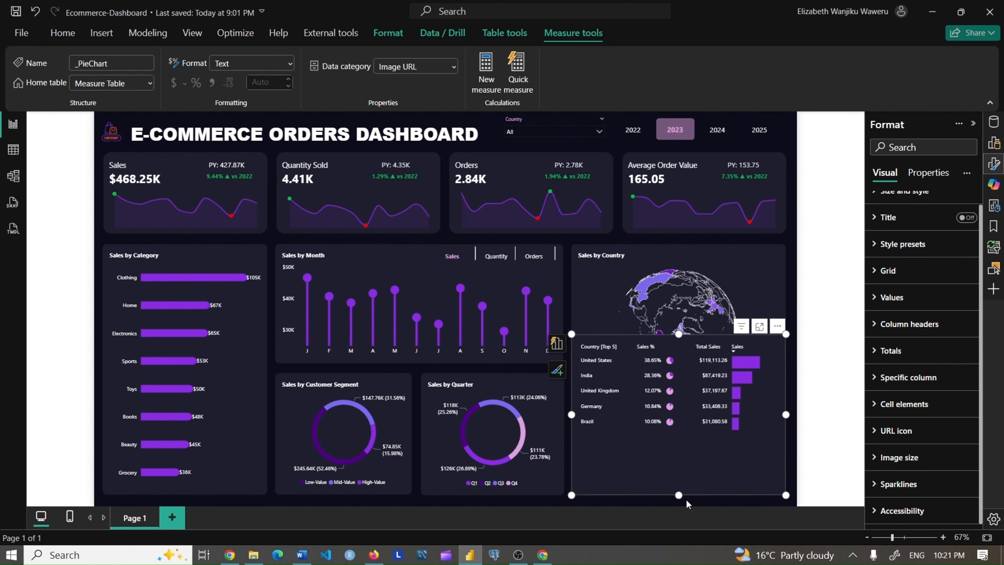
Shrink the table so its upper edge sits below the globe map, and widen its Country [Top 5] and blank-header pie columns
left_click_drag(679, 334, 686, 388)
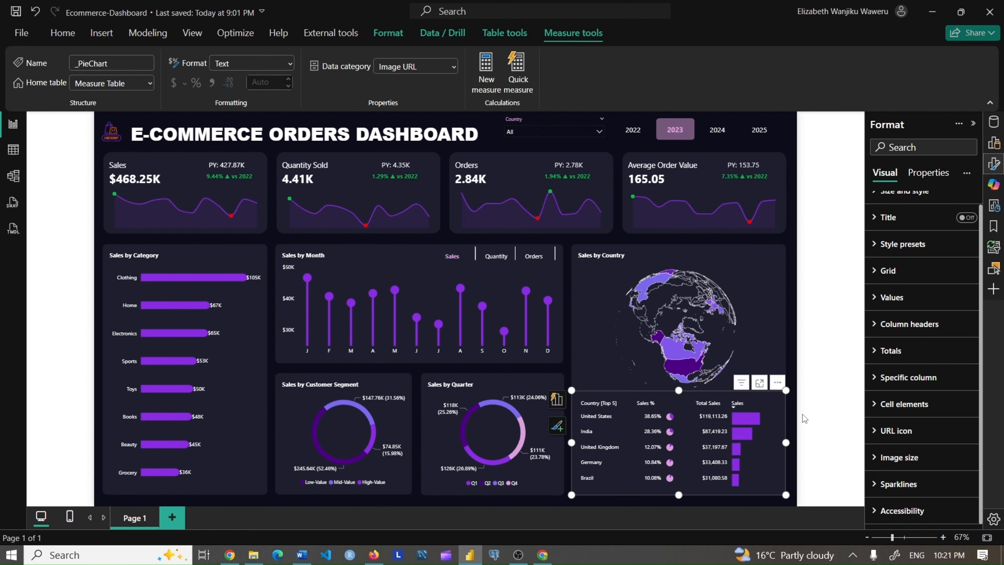
left_click(802, 418)
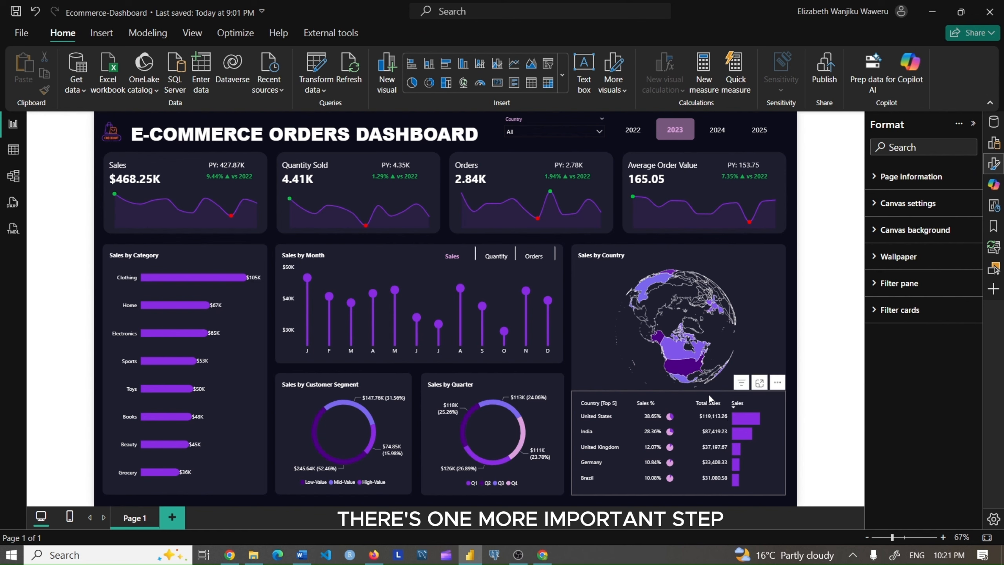
left_click(693, 403)
left_click_drag(692, 402, 701, 399)
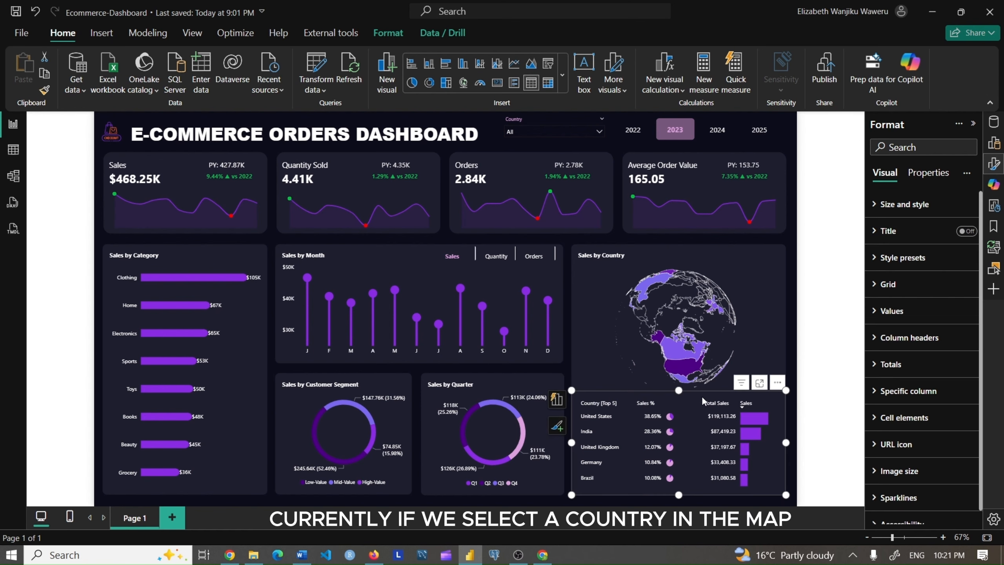
left_click_drag(633, 402, 636, 401)
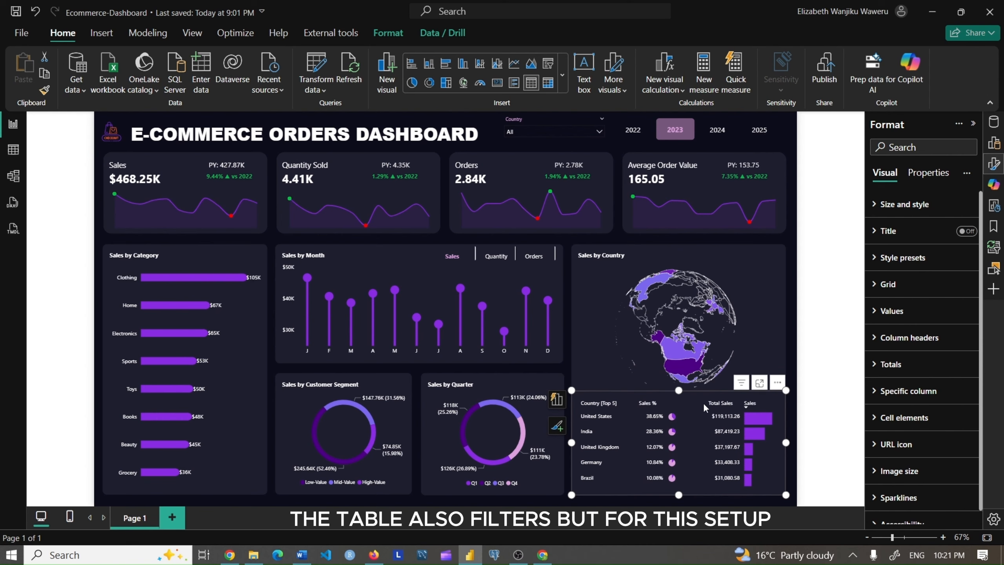
left_click_drag(702, 403, 699, 402)
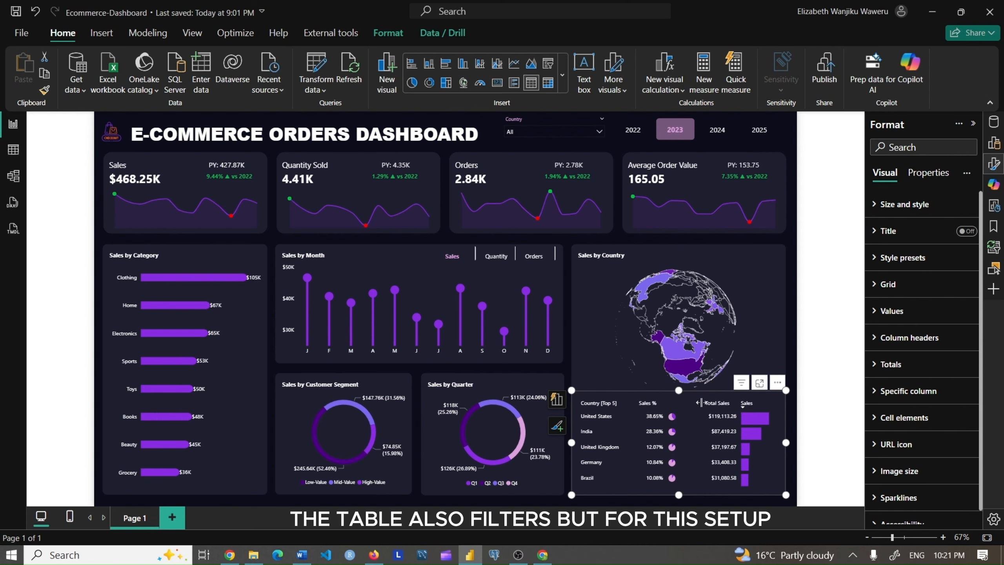
left_click(806, 378)
Filter the dashboard by Australia with the Country slicer to check how the table responds, and clear the filter
left_click(598, 134)
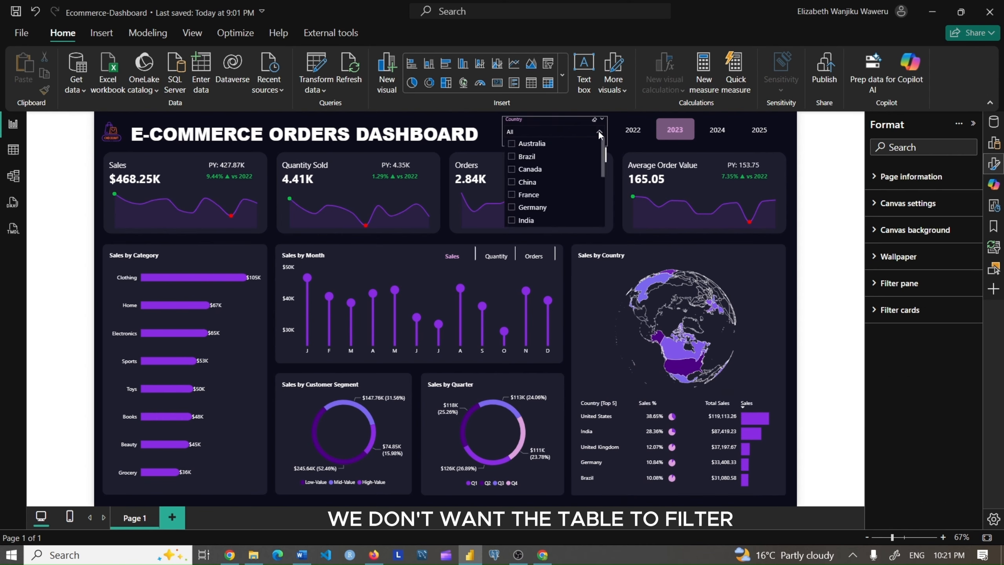
left_click(511, 145)
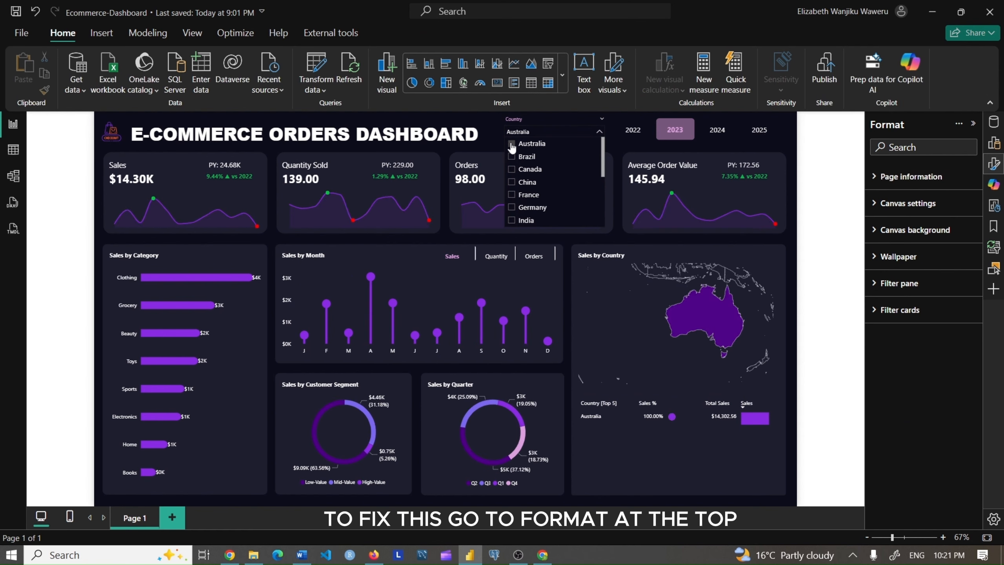
left_click(512, 145)
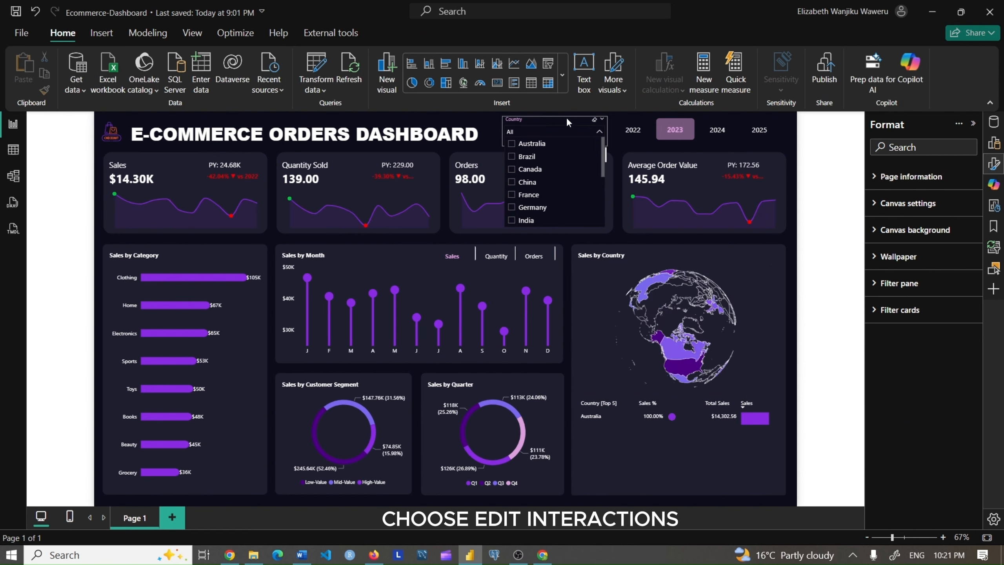
Set the Country slicer's interaction with the top 5 countries table to None and finish editing interactions
left_click(567, 117)
left_click(382, 35)
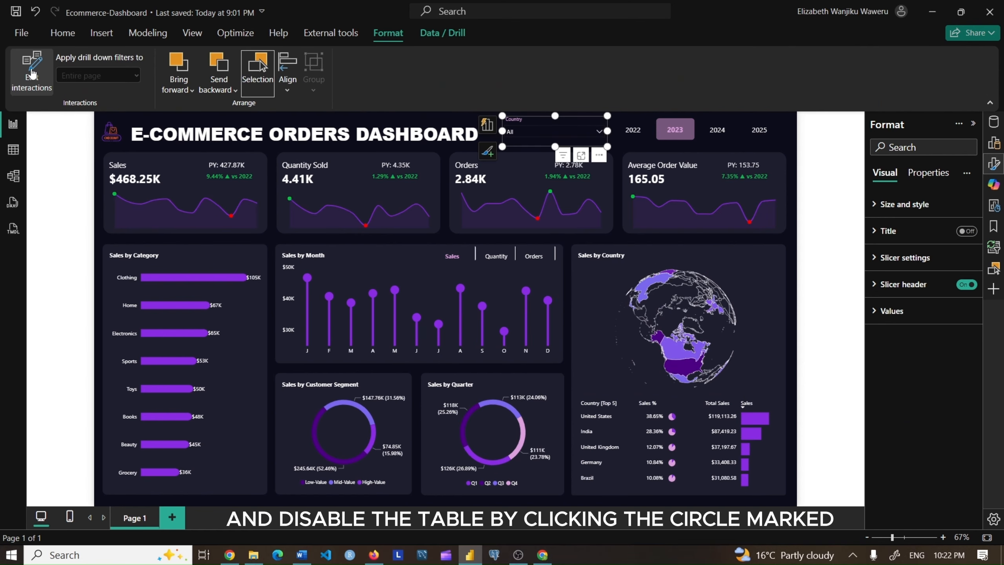
left_click(32, 71)
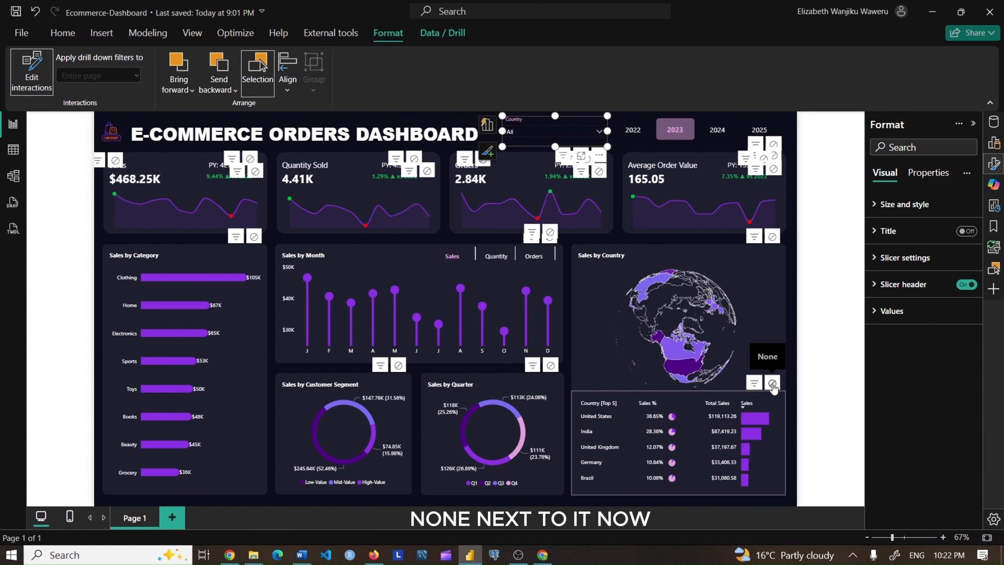
left_click(771, 383)
left_click(48, 68)
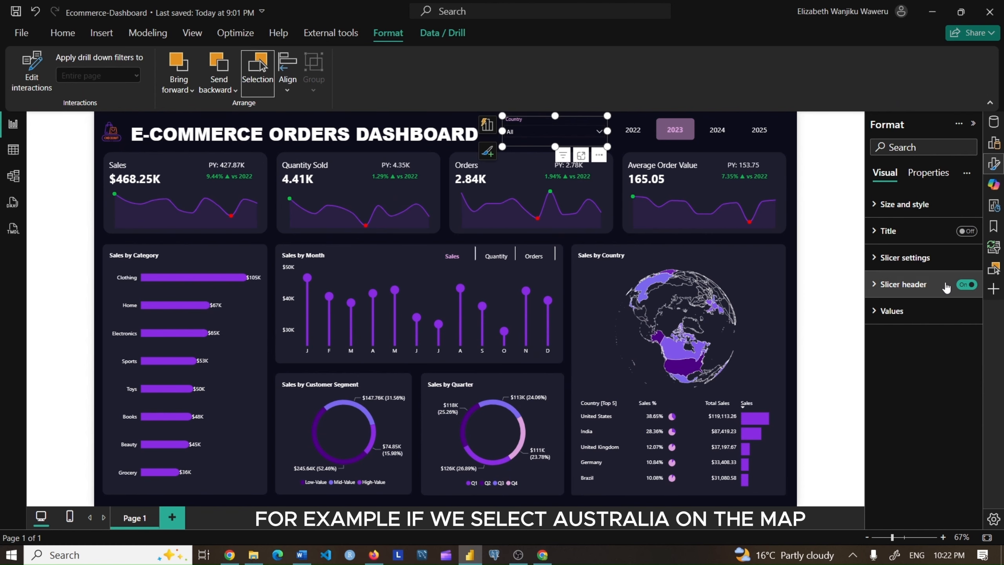
Filter the dashboard one country at a time from Australia through India with the Country slicer to check the map and table, and clear the filter
left_click(599, 131)
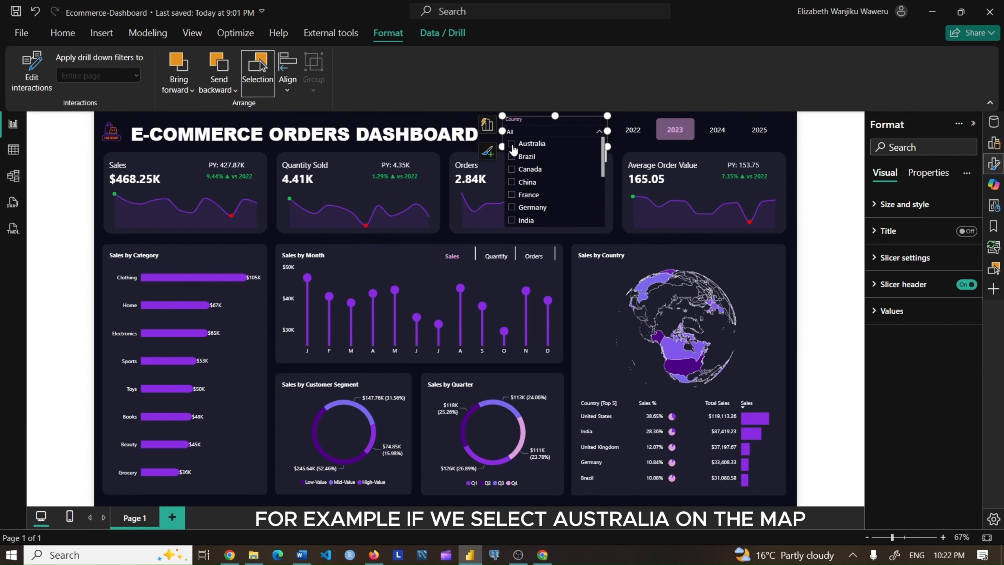
left_click(513, 147)
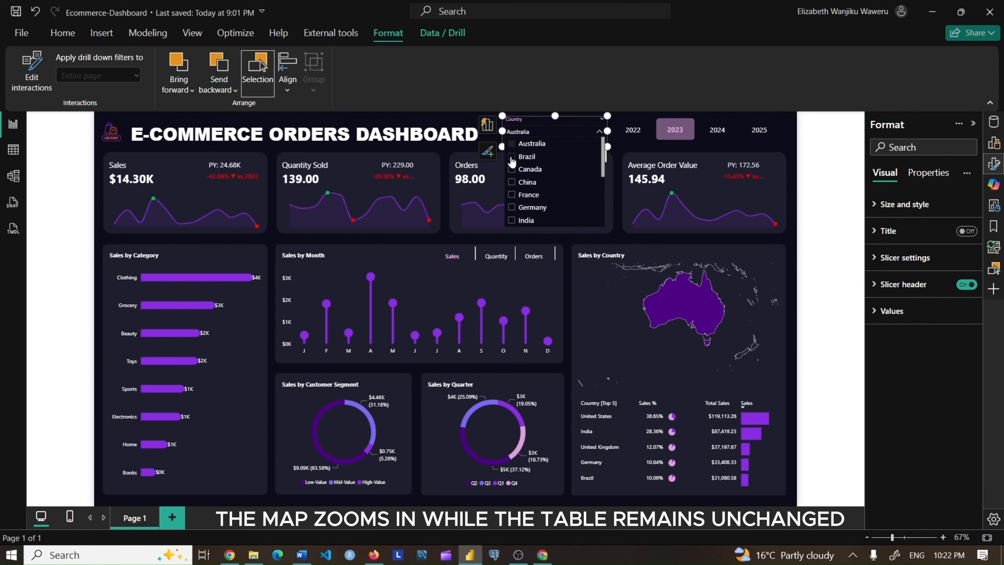
left_click(512, 158)
left_click(513, 171)
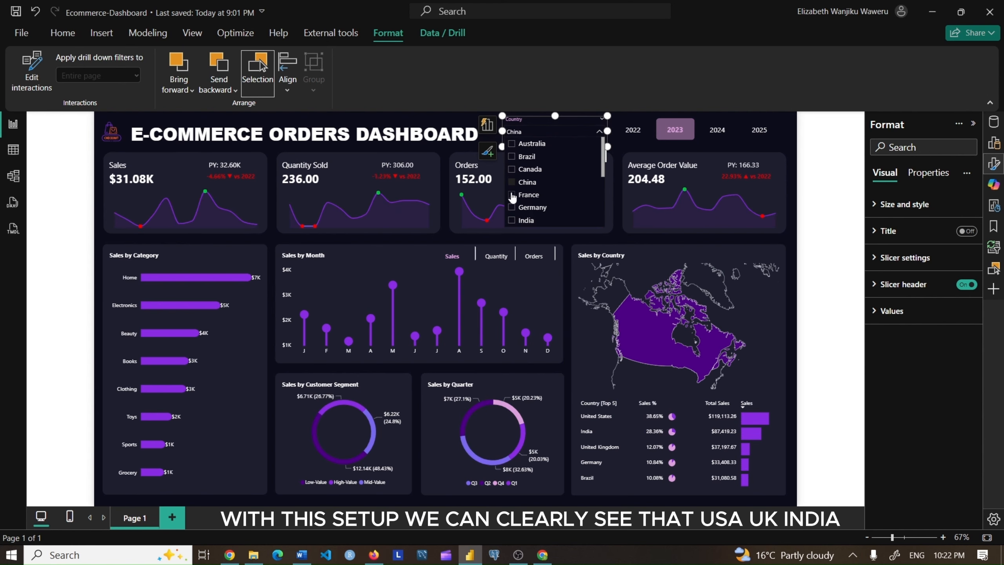
left_click(512, 195)
left_click(512, 208)
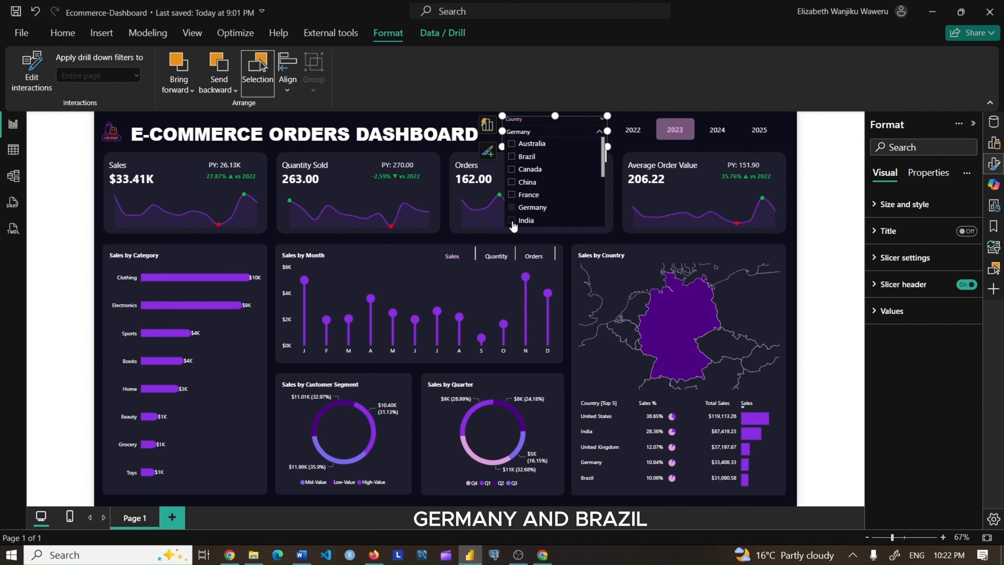
left_click(512, 220)
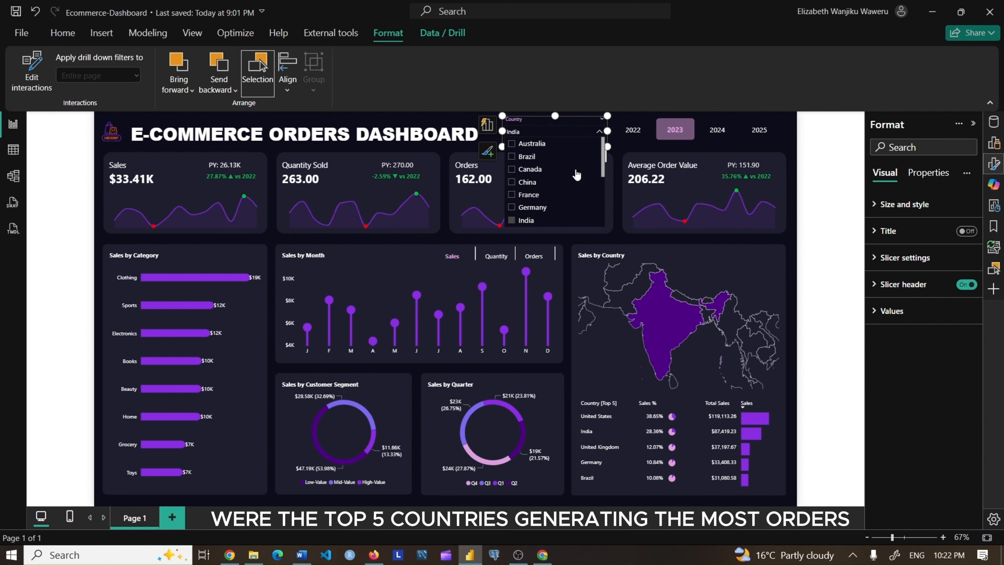
left_click(599, 132)
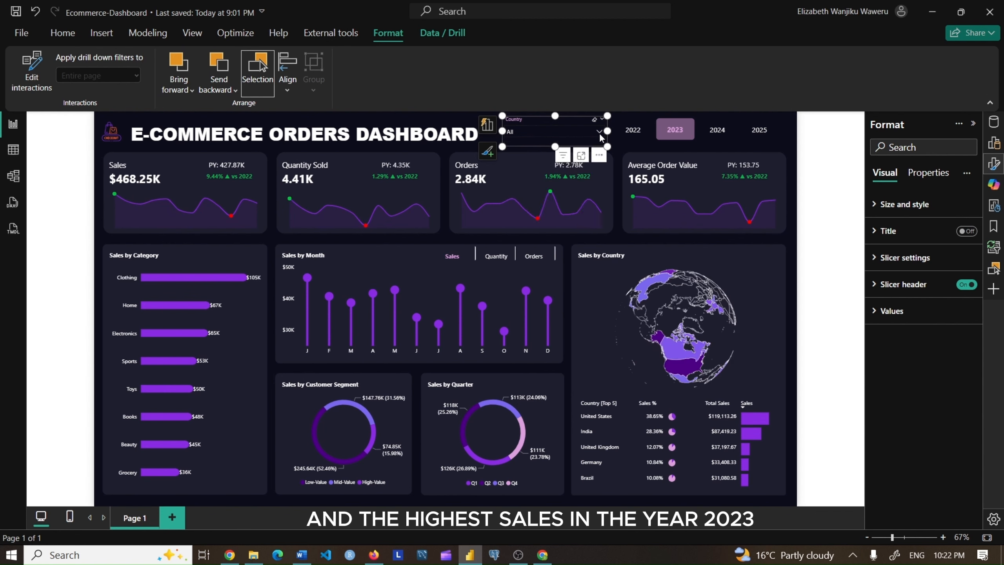
left_click(794, 278)
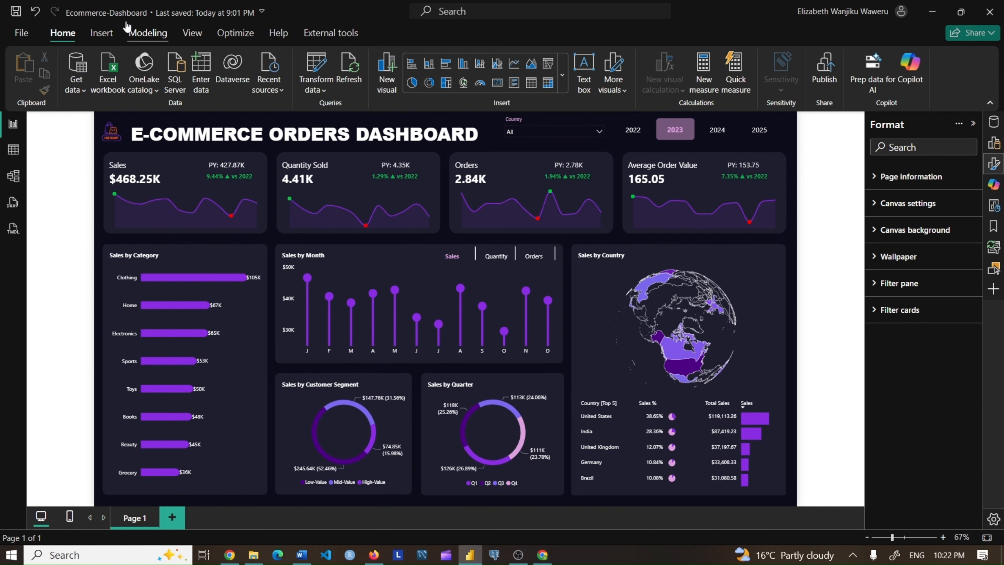